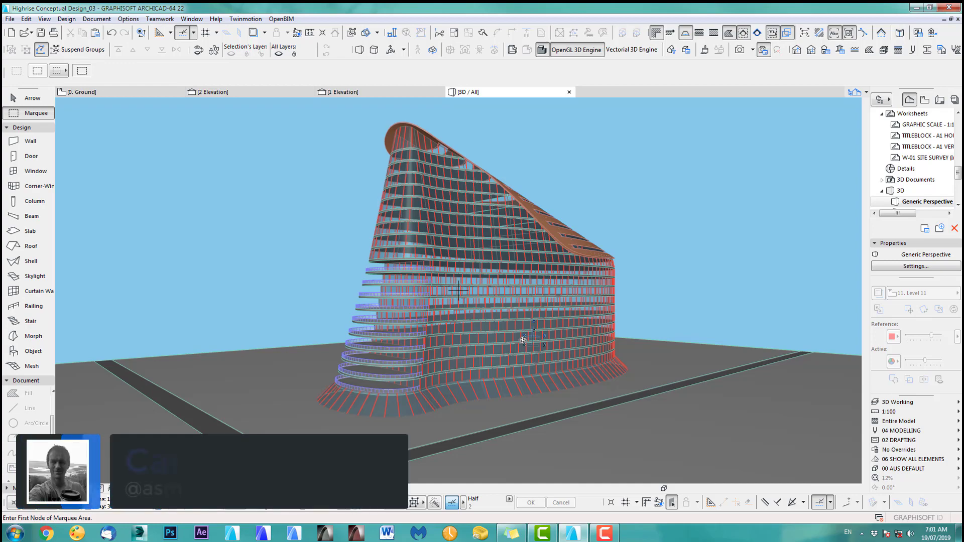
Examine the finished high-rise model in 3D, including its curved slab bands, facade mullions, sloping roof and balcony railings.
middle_click_drag(407, 314, 420, 332, "shift")
scroll(421, 332, "up", 6)
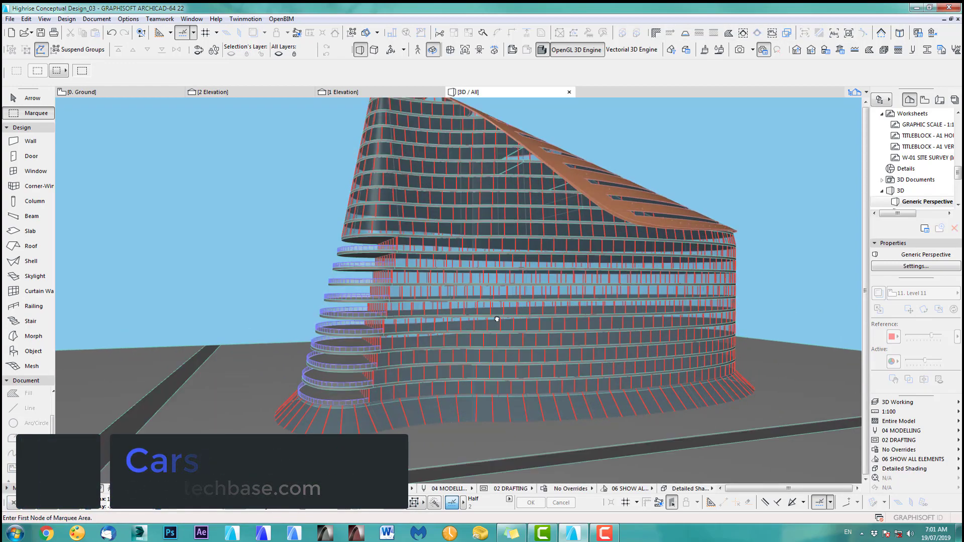
middle_click_drag(476, 281, 487, 325, "shift")
scroll(482, 361, "up", 5)
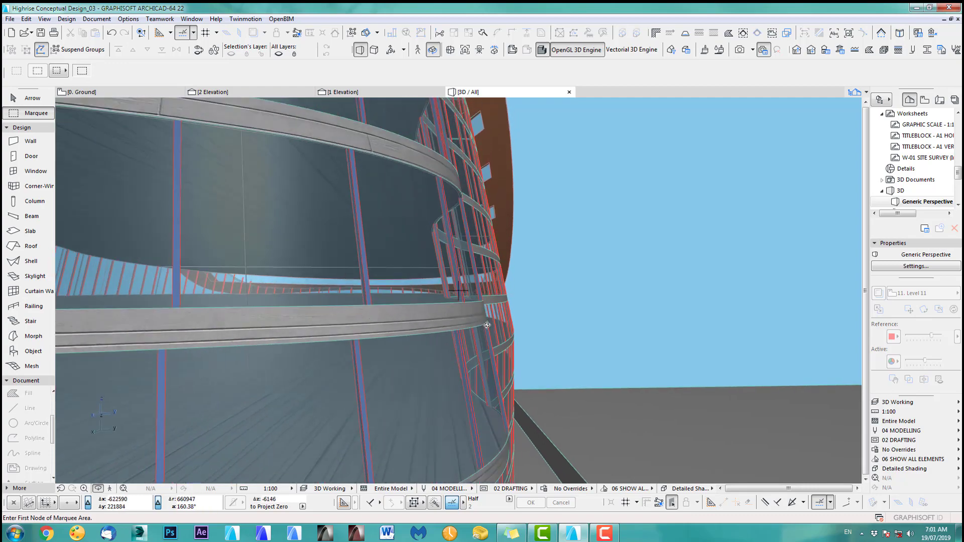
middle_click_drag(486, 401, 482, 376, "shift")
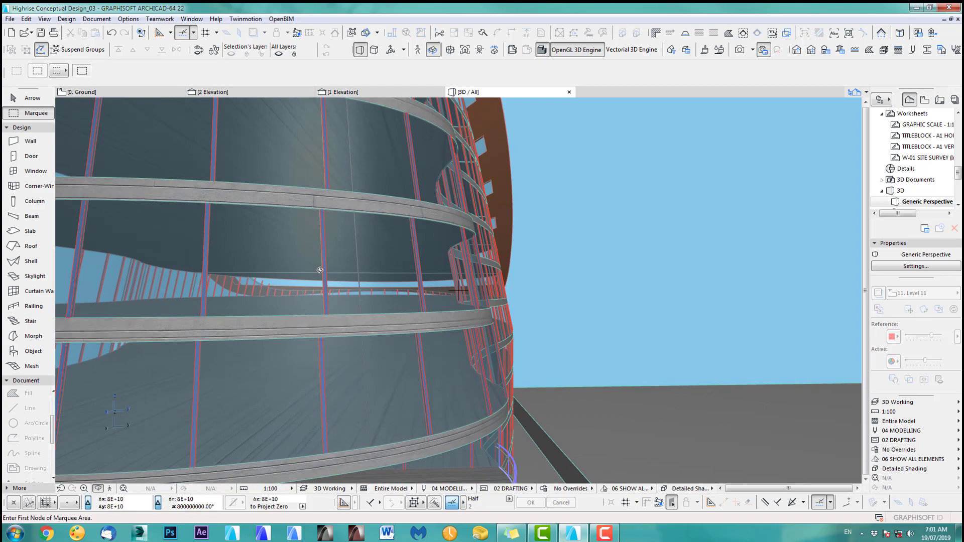
scroll(444, 323, "down", 4)
scroll(444, 323, "down", 5)
middle_click_drag(443, 322, 336, 266, "shift")
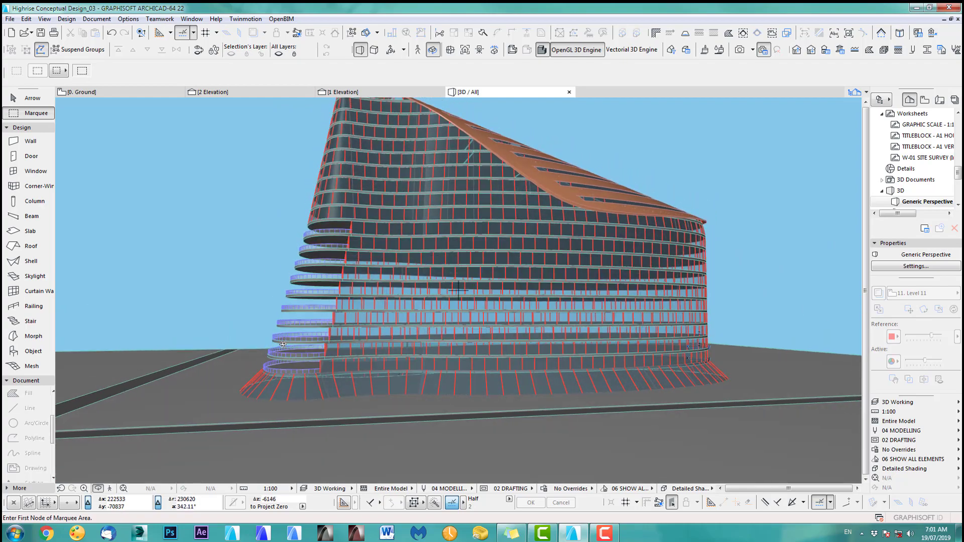
middle_click_drag(435, 222, 150, 402, "shift")
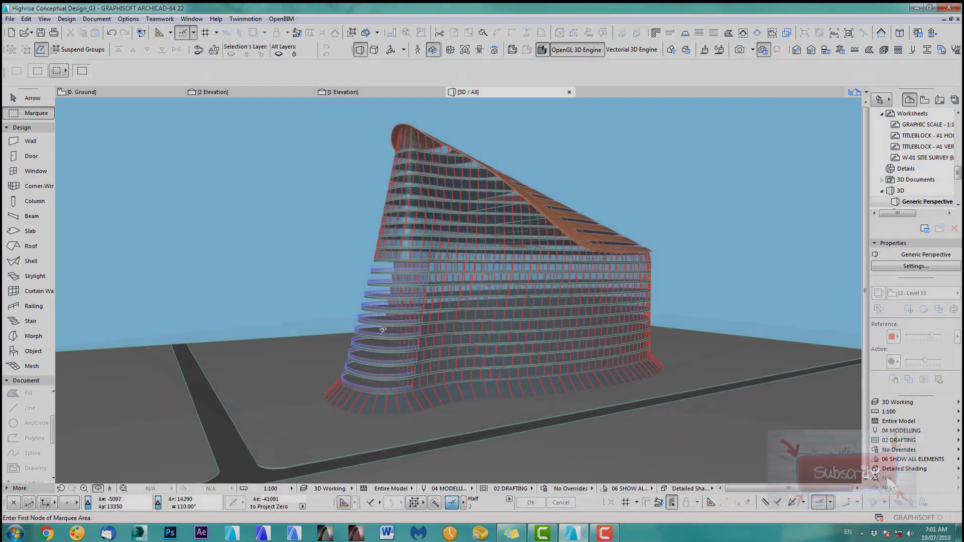
scroll(498, 320, "up", 3)
scroll(498, 320, "up", 5)
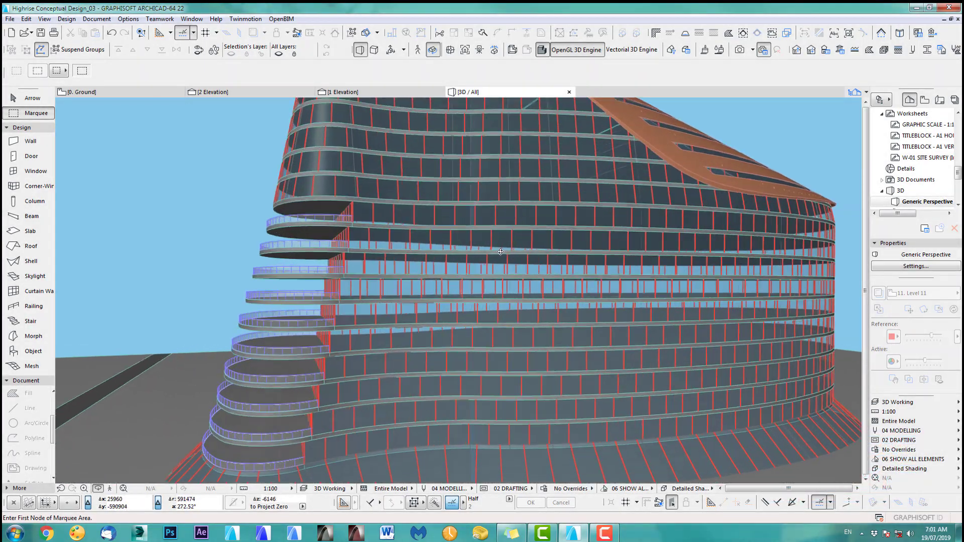
middle_click_drag(434, 251, 689, 330, "shift")
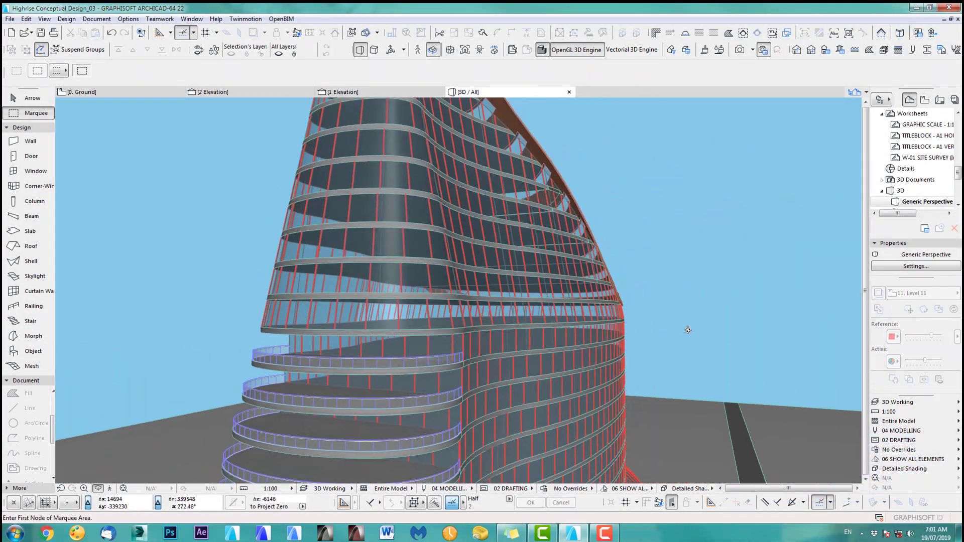
scroll(431, 290, "up", 2)
middle_click_drag(430, 291, 487, 325)
scroll(454, 354, "up", 3)
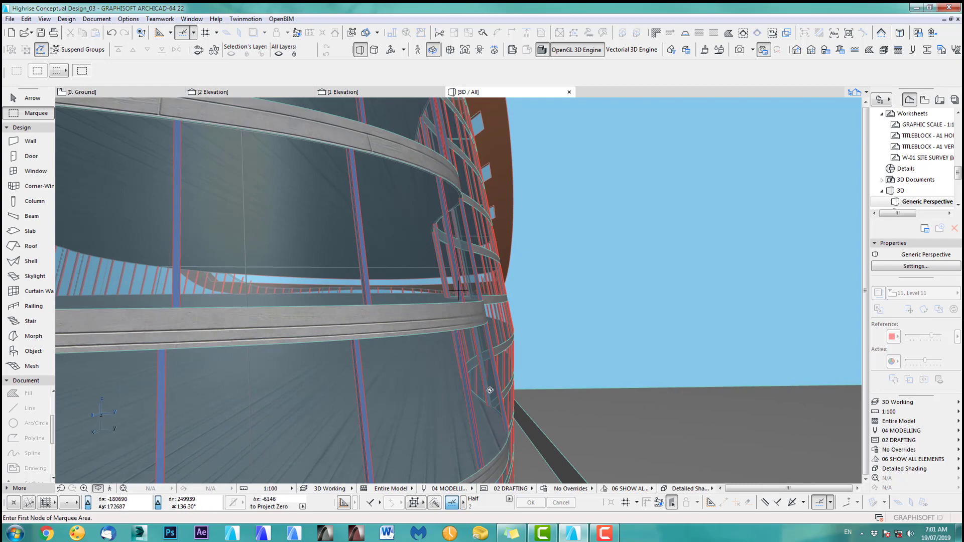
scroll(470, 404, "down", 3)
middle_click_drag(468, 406, 377, 231, "shift")
scroll(447, 306, "down", 6)
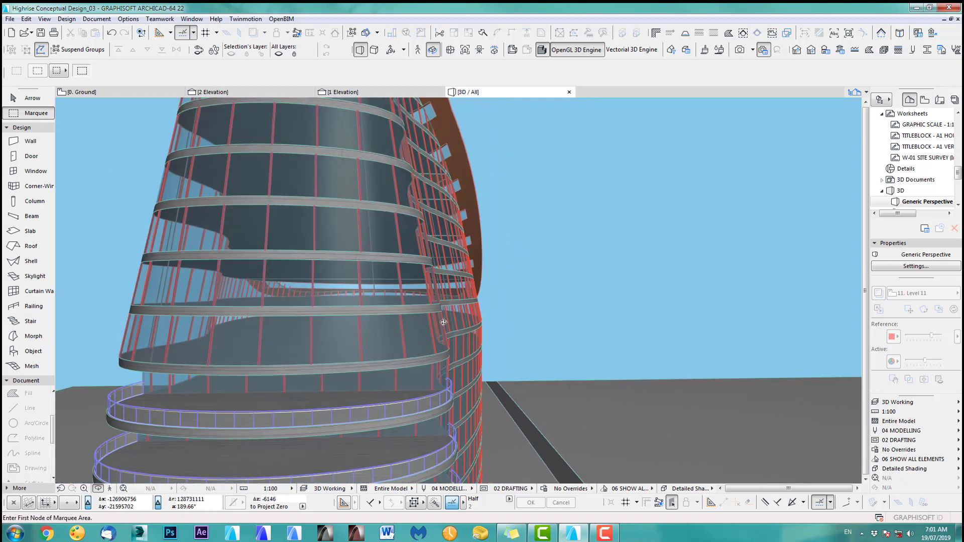
middle_click_drag(444, 314, 283, 352)
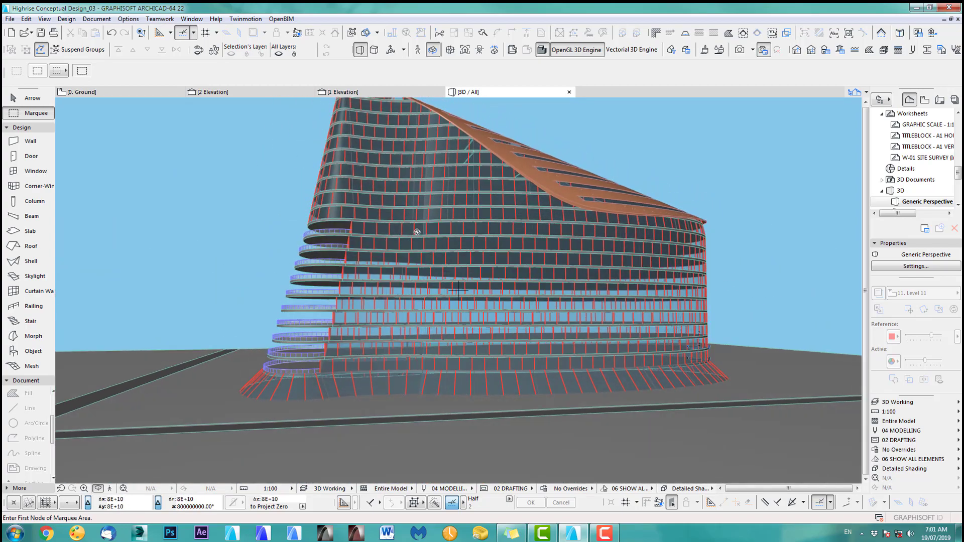
middle_click_drag(417, 232, 126, 417, "shift")
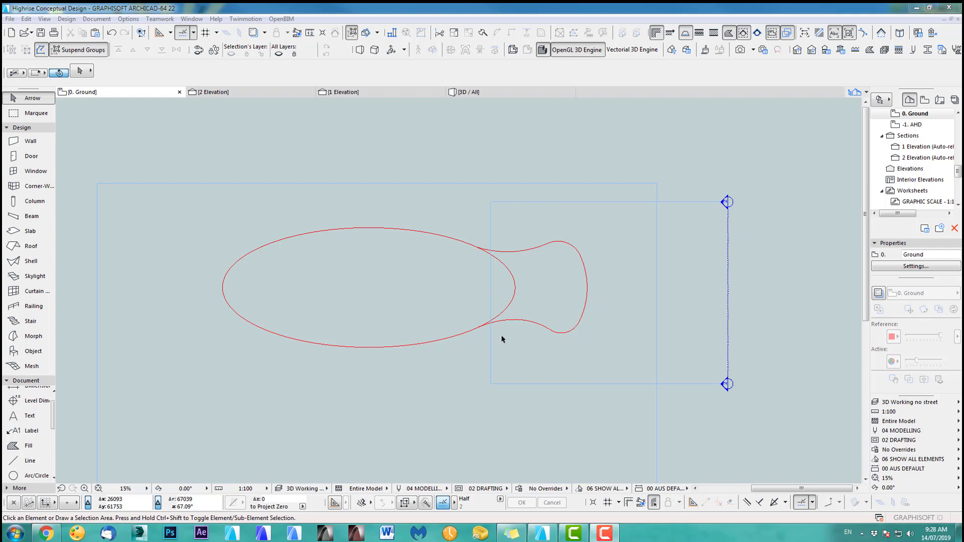
Inspect the large ellipse and the curved outline attached to its end on the ground floor plan.
scroll(471, 314, "up", 2)
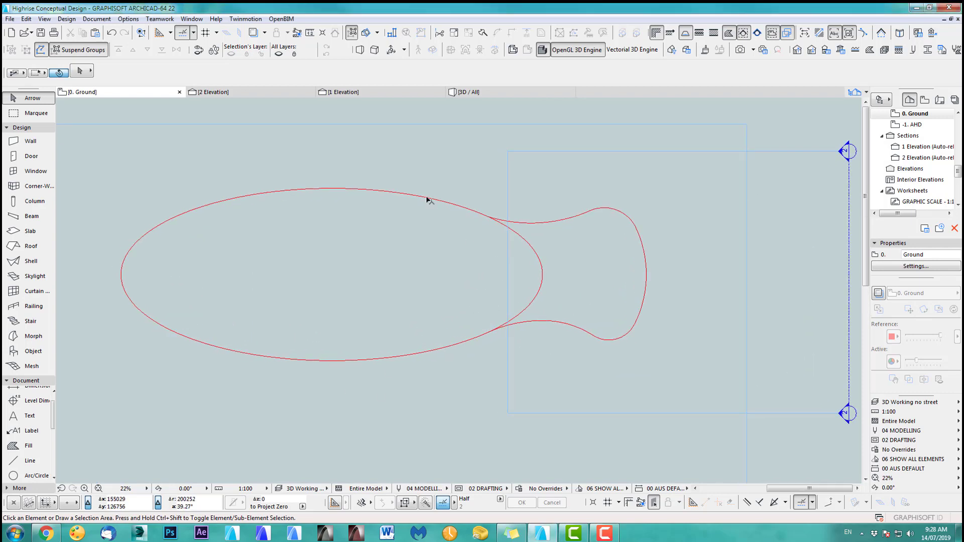
left_click(428, 200)
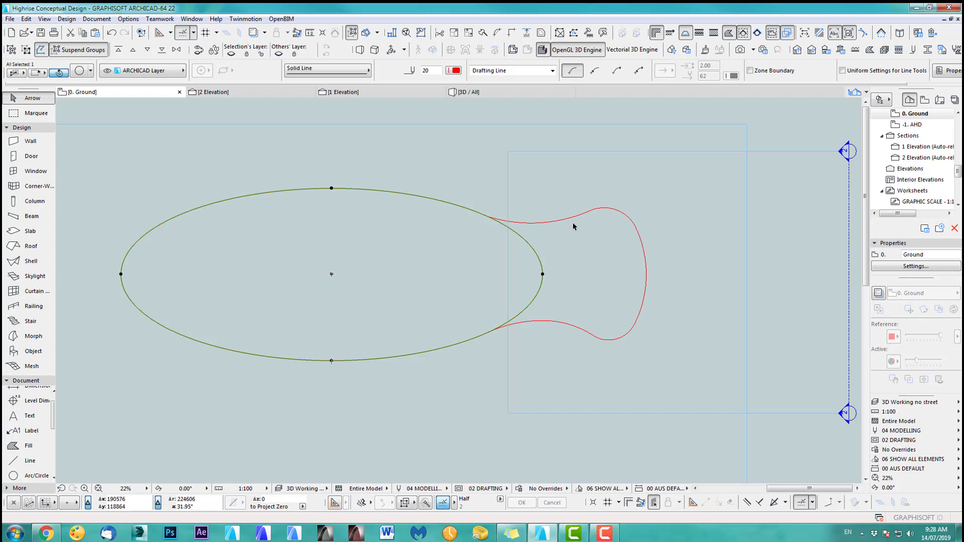
left_click(613, 210)
left_click(555, 297)
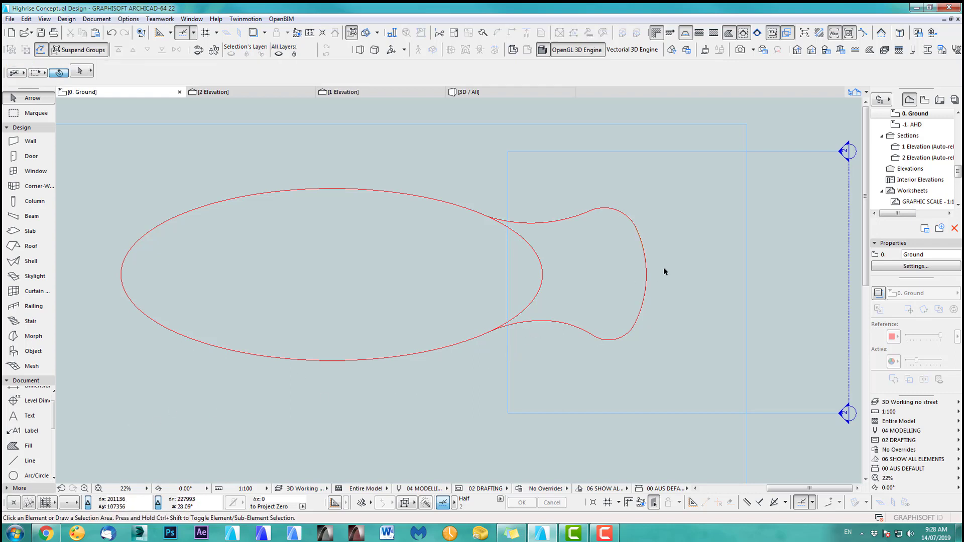
Turn off Suspend Groups and ungroup the connected arcs forming the lower half of the curved outline.
scroll(633, 266, "up", 3)
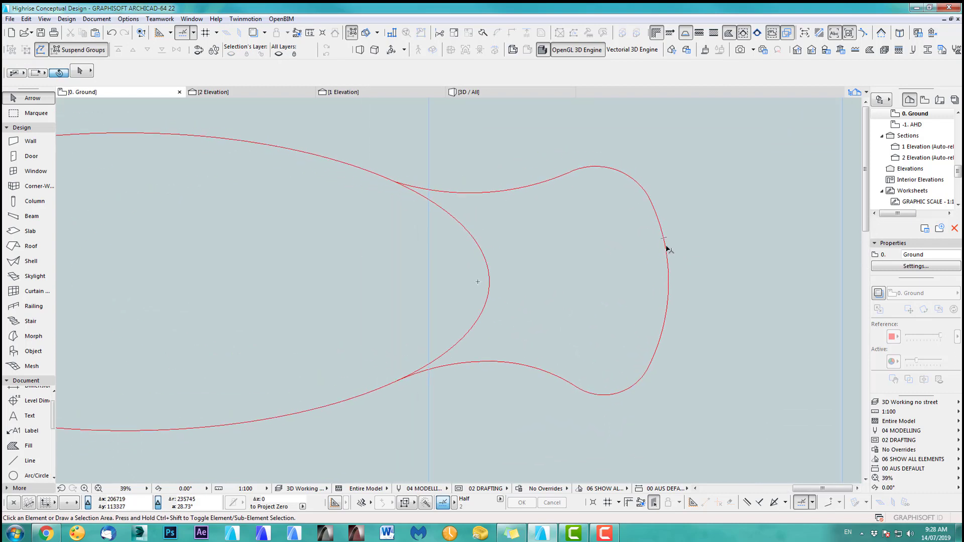
left_click(667, 249)
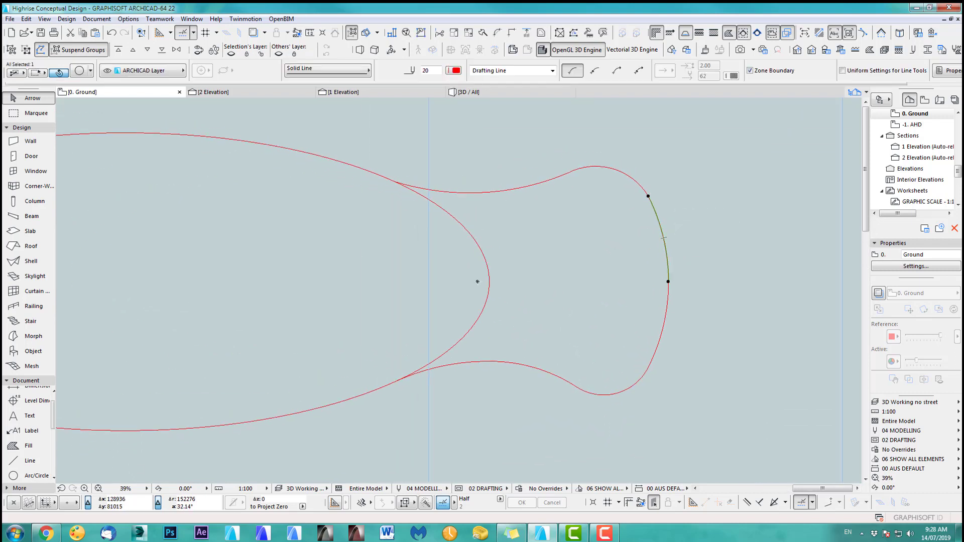
left_click(668, 307, "shift")
left_click(457, 407)
left_click(630, 390)
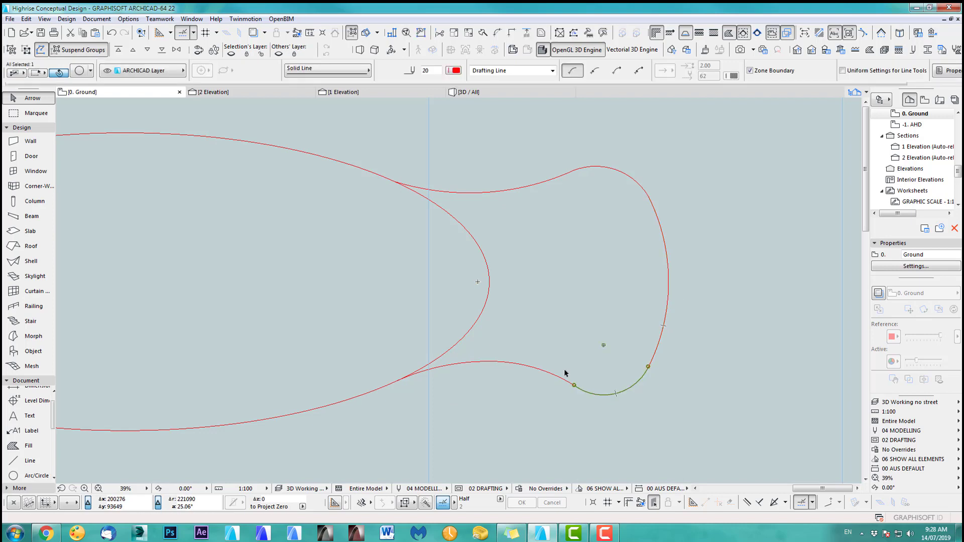
left_click(80, 52)
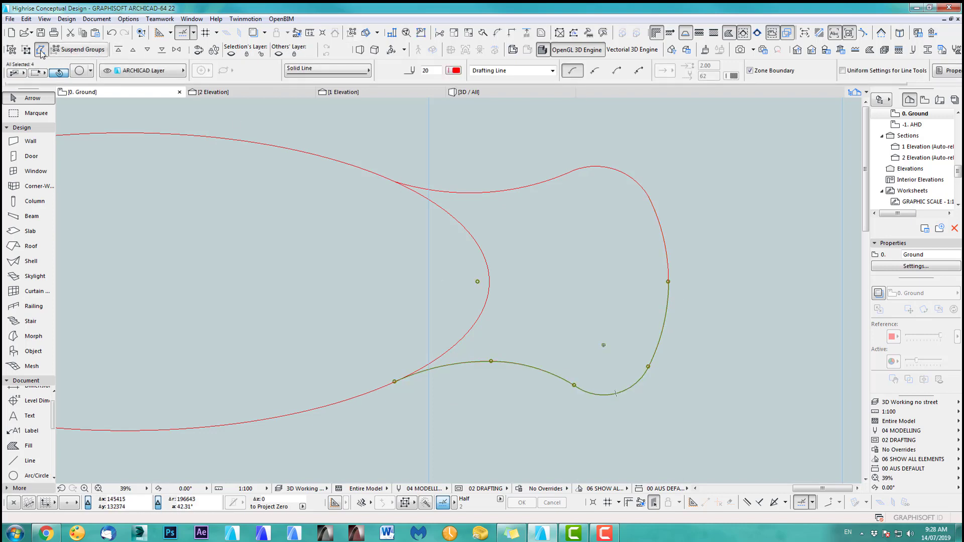
left_click(686, 295)
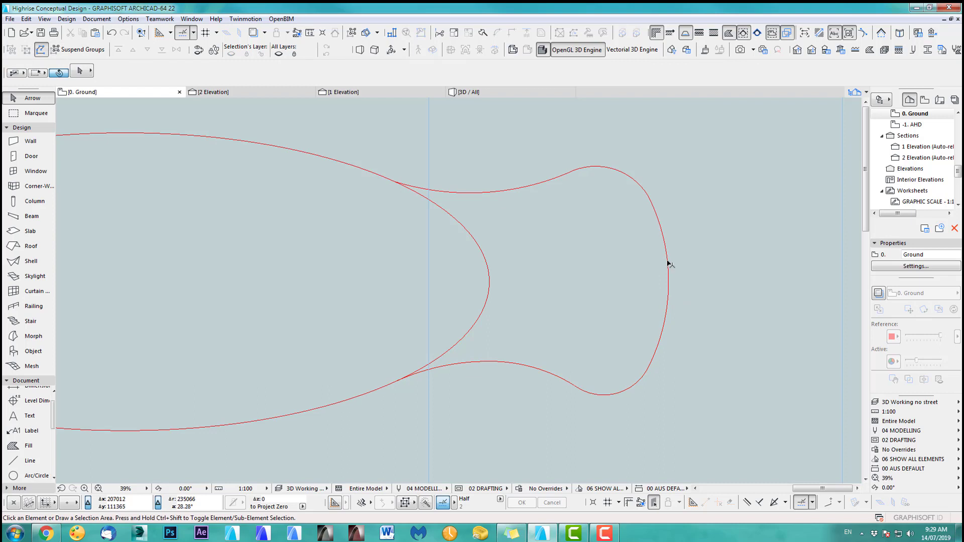
Select the two arcs at the outline's outer end and offset a copy inward by 1000.
left_click(669, 263)
left_click(668, 312, "shift")
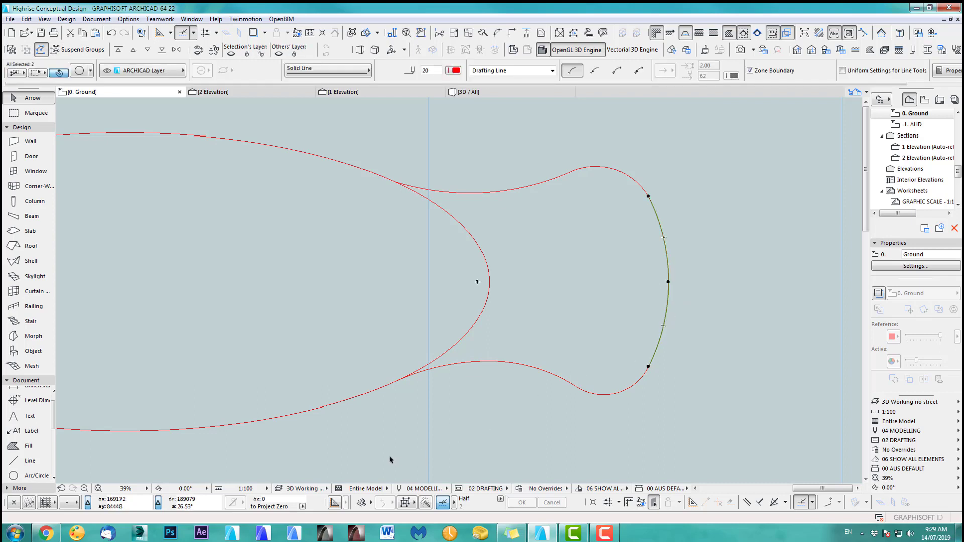
left_click(362, 502)
left_click_drag(55, 425, 55, 436)
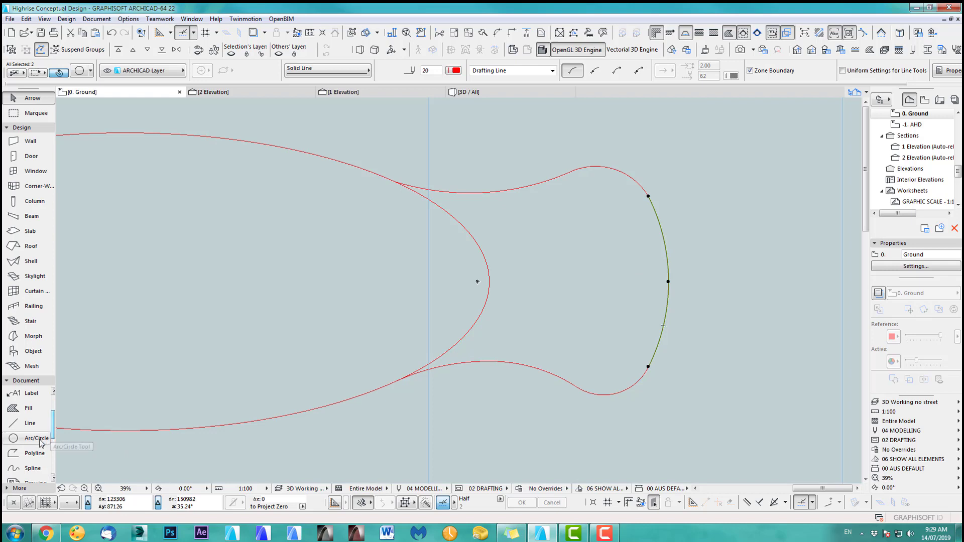
left_click(35, 438)
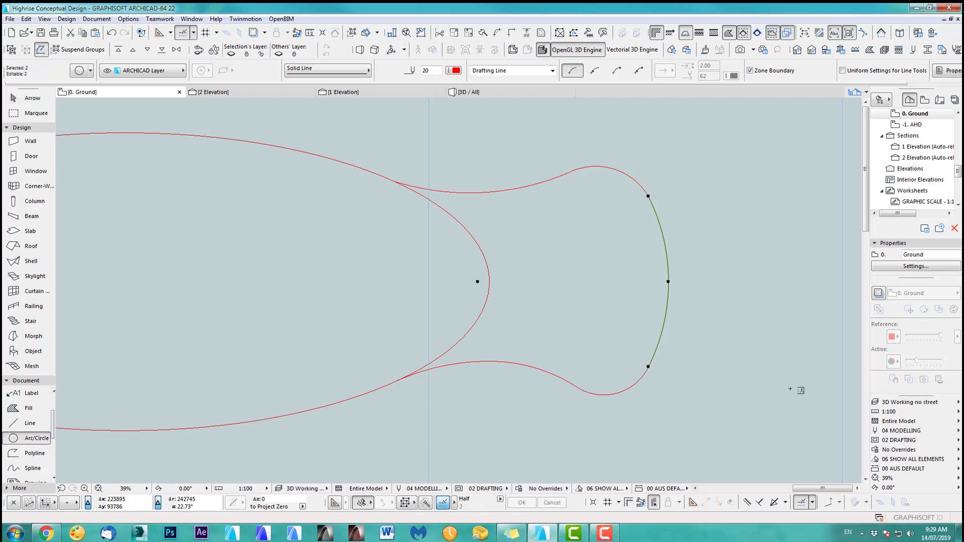
left_click(663, 243)
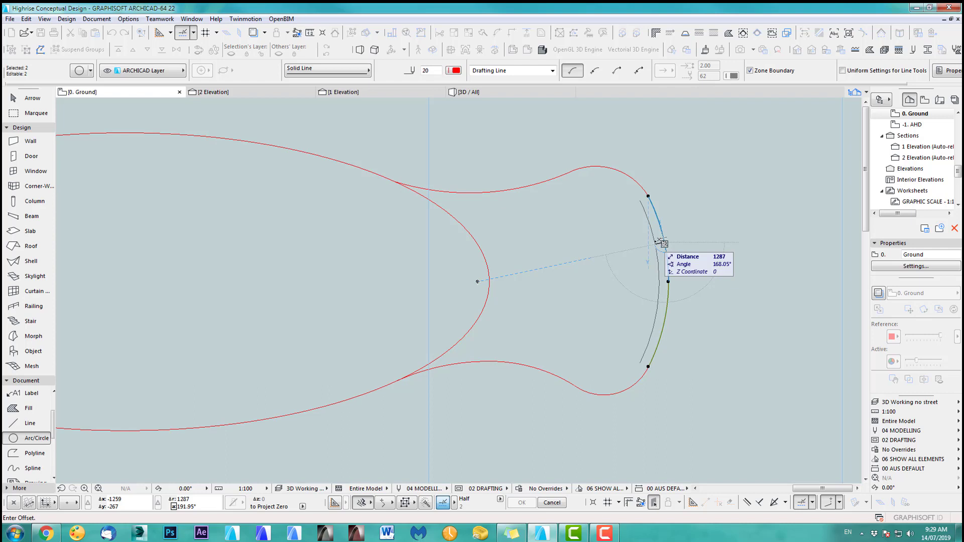
type("1000")
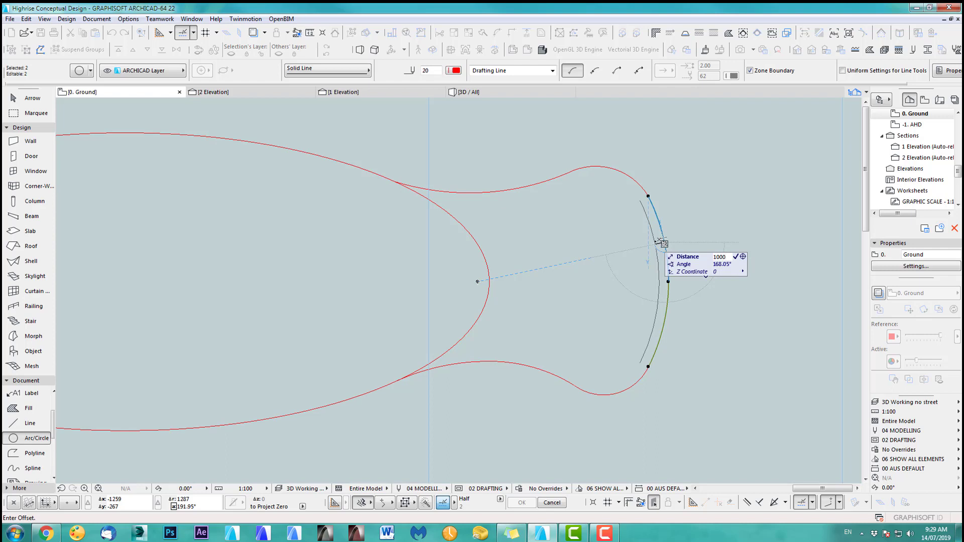
key("Return")
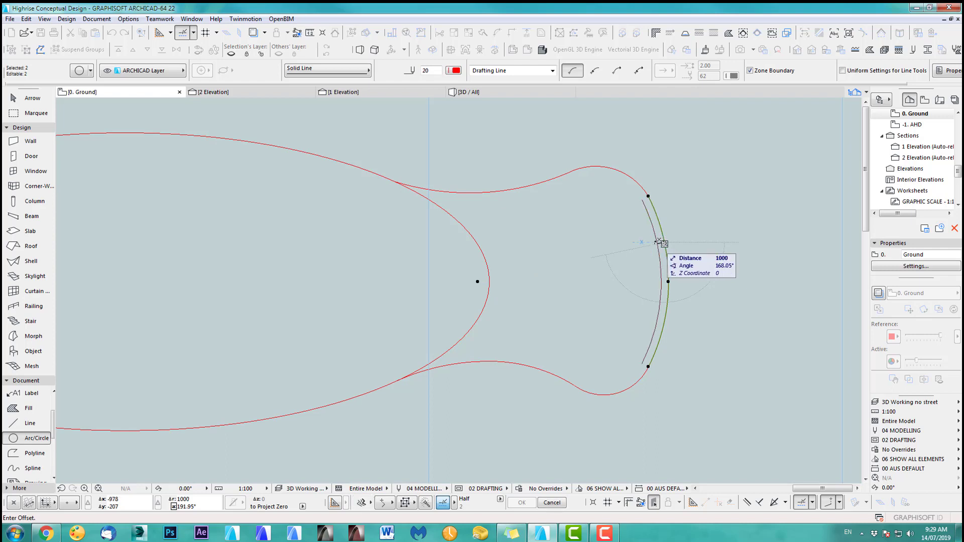
Add further inward offset copies of the two end arcs at distances of 2000, 3000, 4000 and 5000.
type("2000")
key("Return")
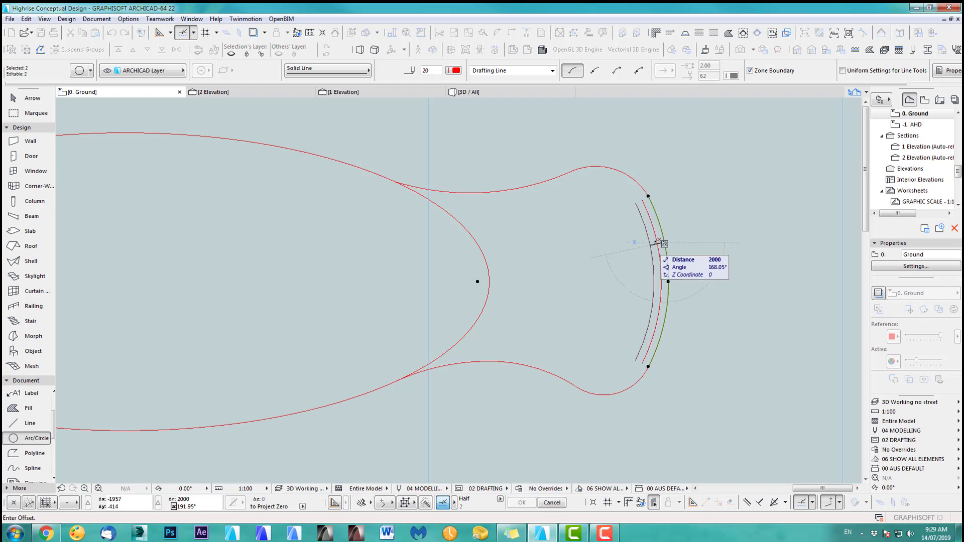
type("3000")
key("Return")
type("4")
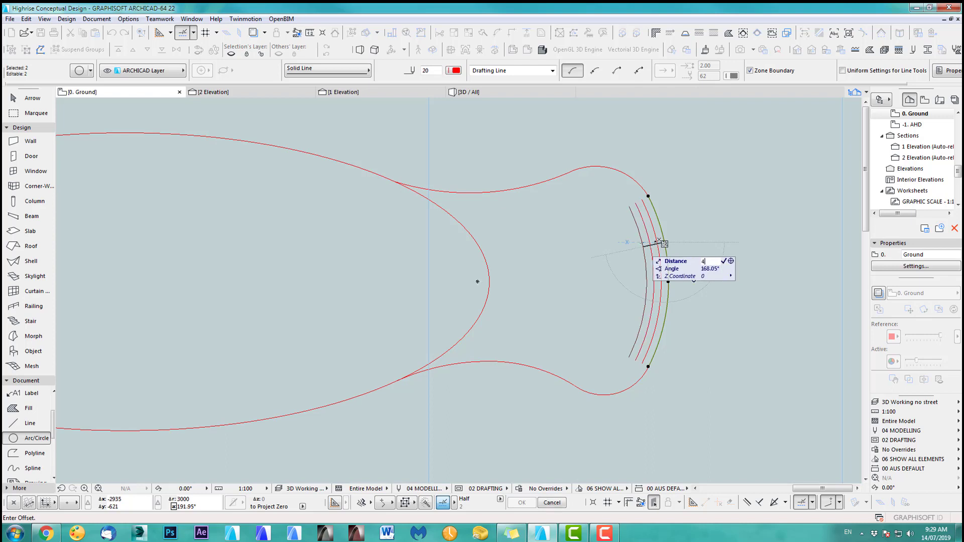
type("000")
key("Return")
type("5")
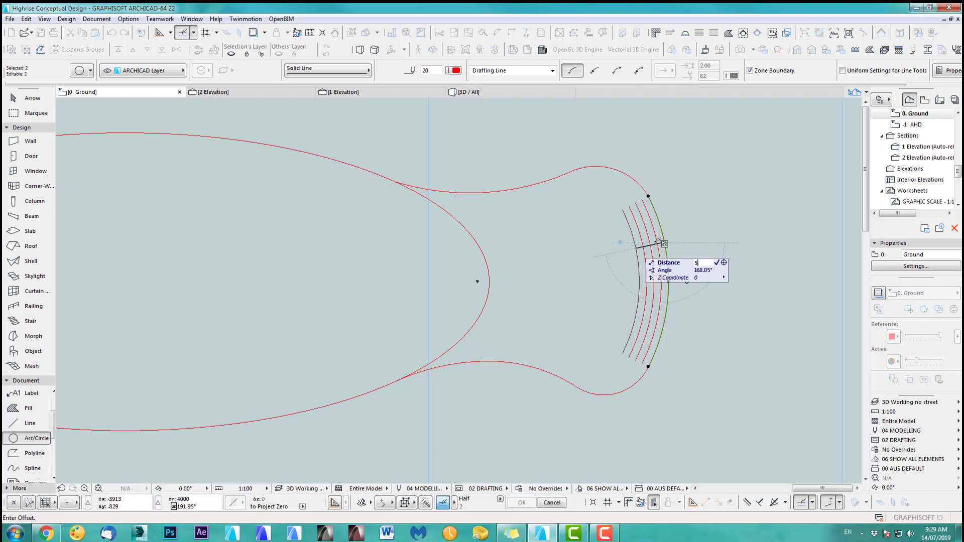
type("000")
key("Return")
Add inward offset copies of the end arcs at 6000, 7000, 8000, 9000 and 10000, and finish the offset.
type("60")
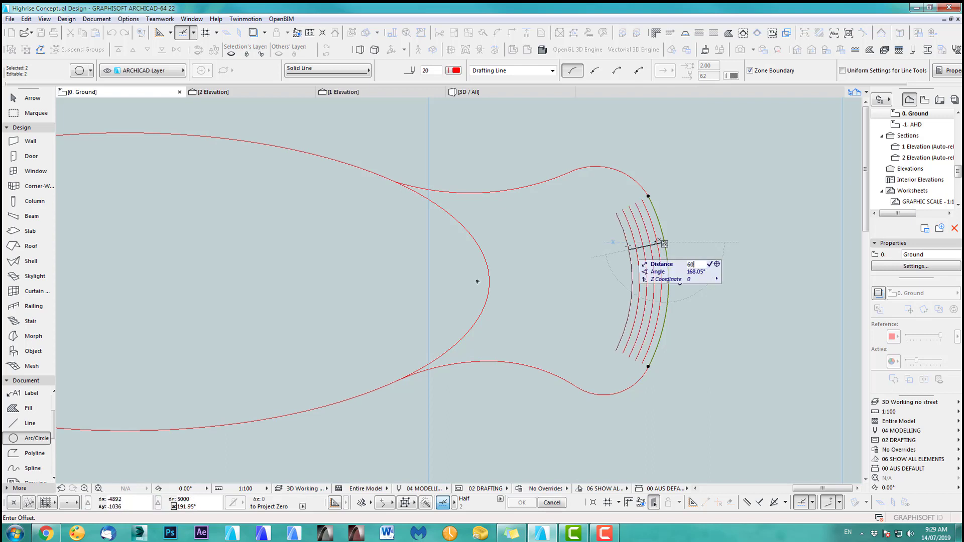
type("00")
key("Return")
type("7000")
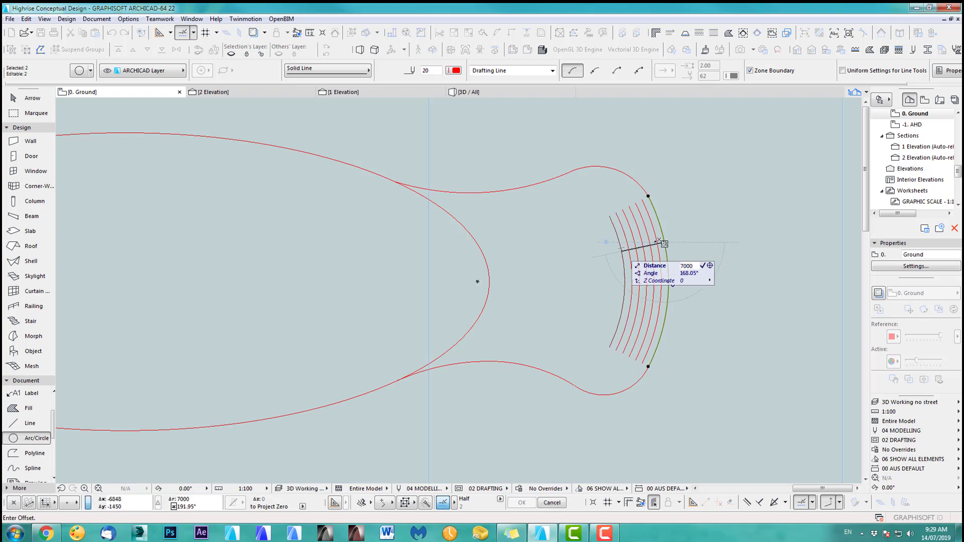
key("Return")
type("8000")
key("Return")
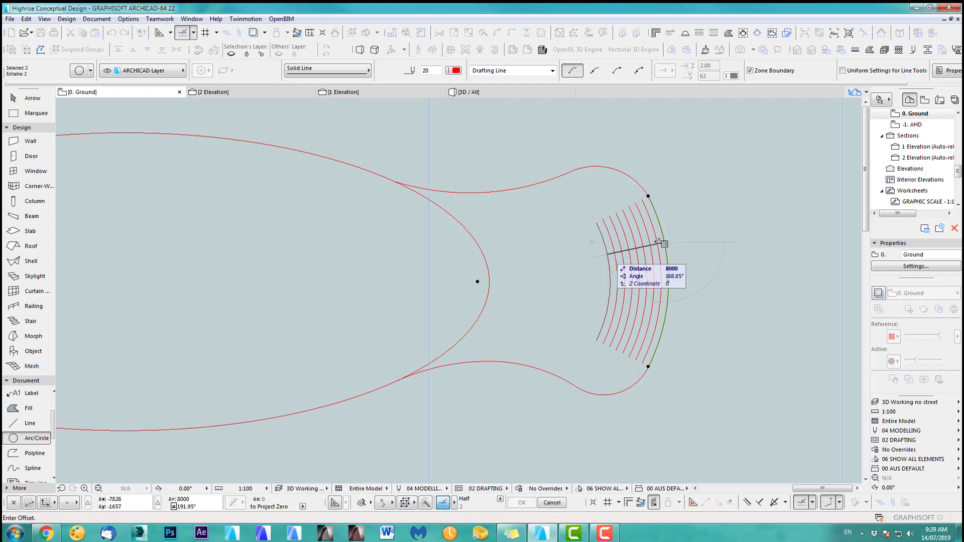
type("9000")
key("Return")
type("10")
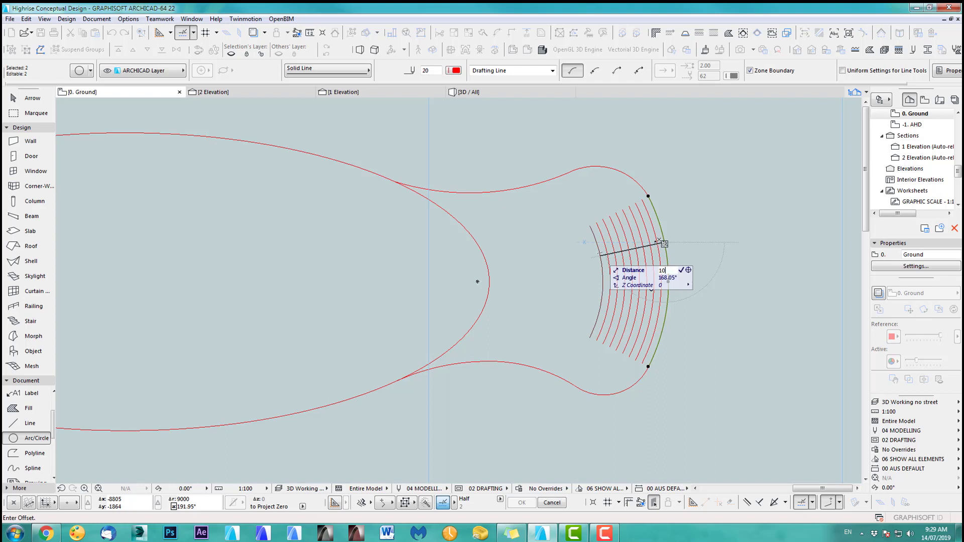
type("000")
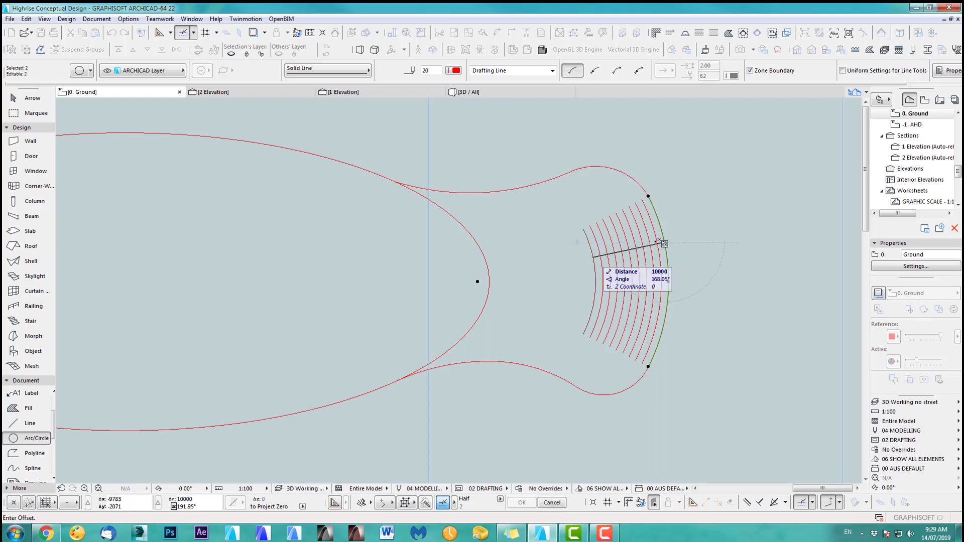
key("Return")
key("Escape")
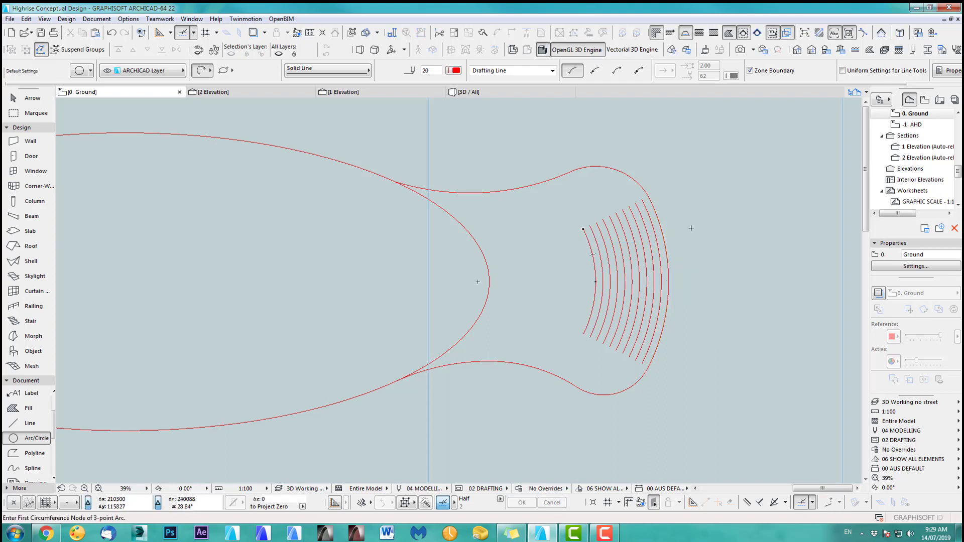
left_click(662, 231, "shift")
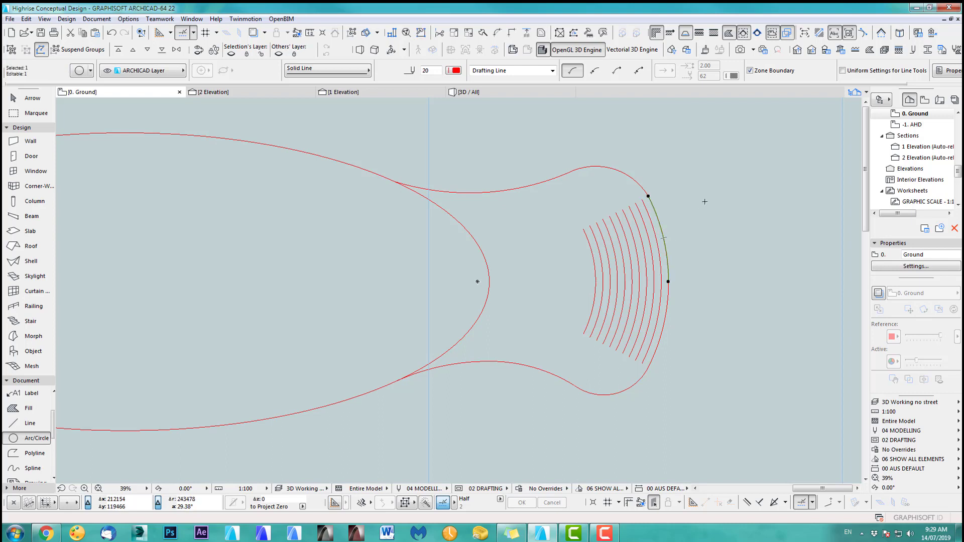
key("ctrl+u")
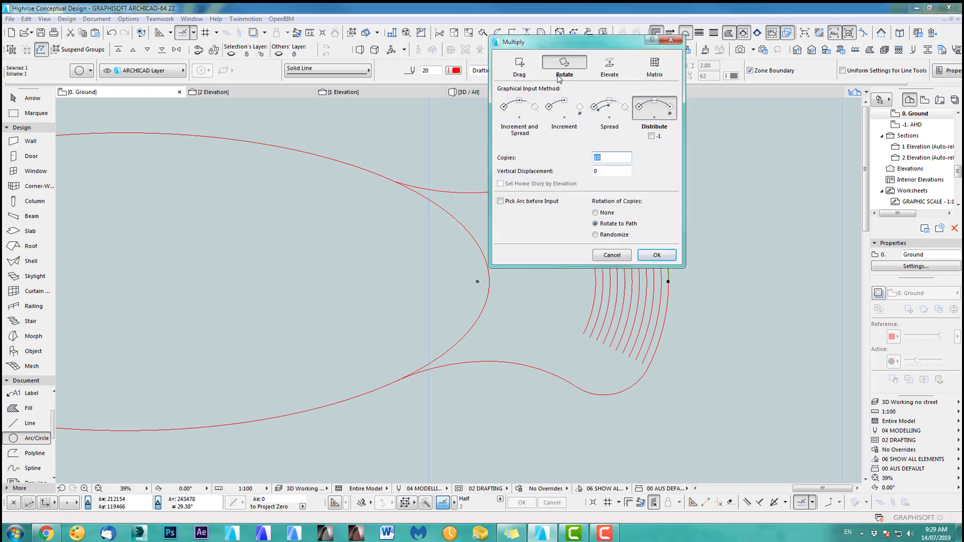
left_click(520, 66)
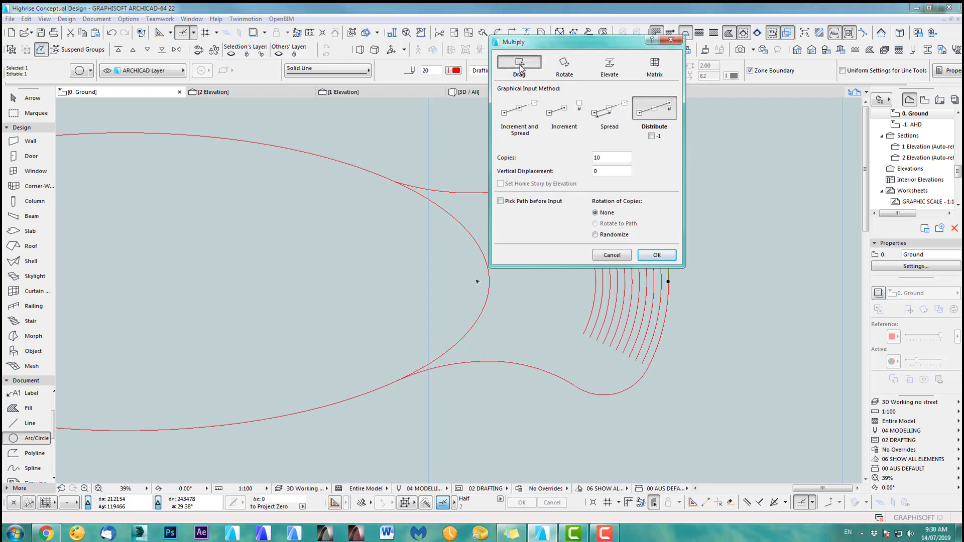
left_click(573, 112)
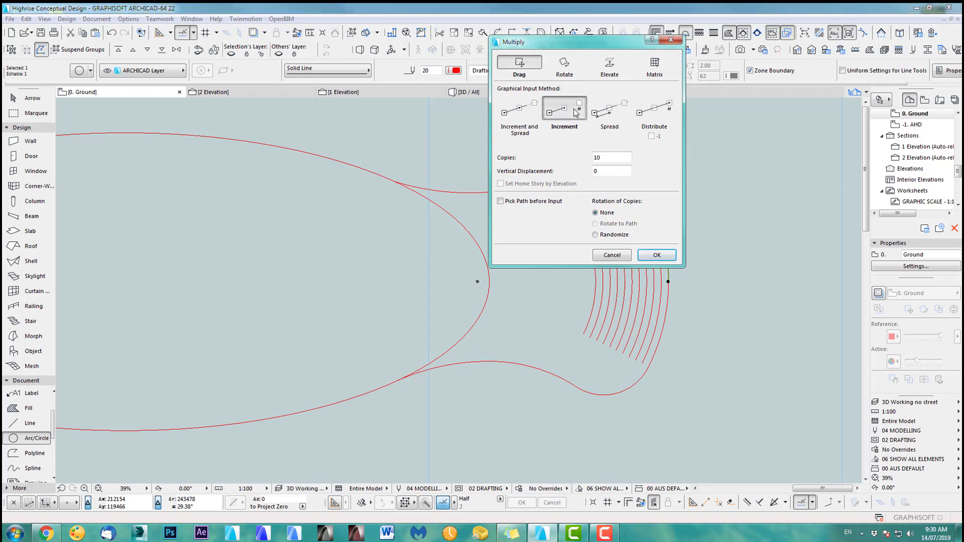
left_click(598, 110)
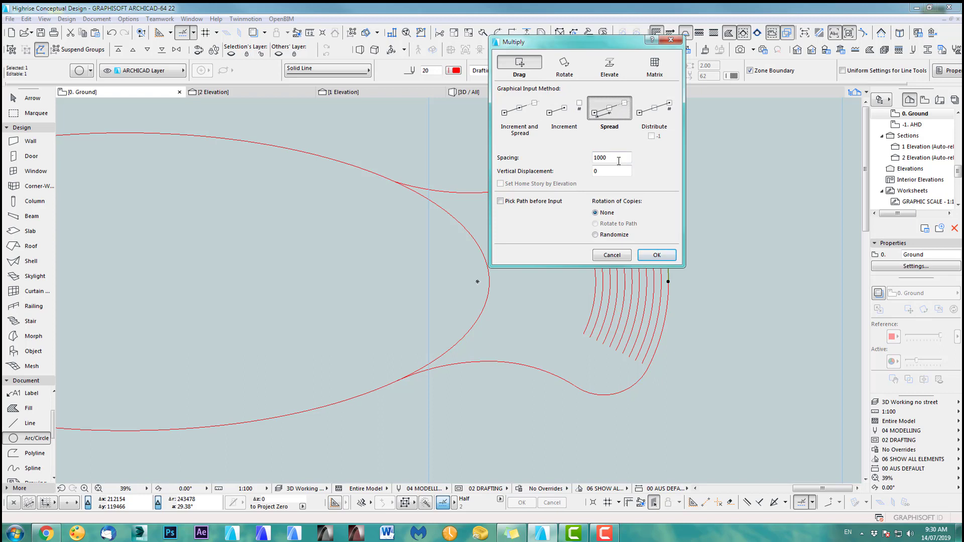
left_click(657, 255)
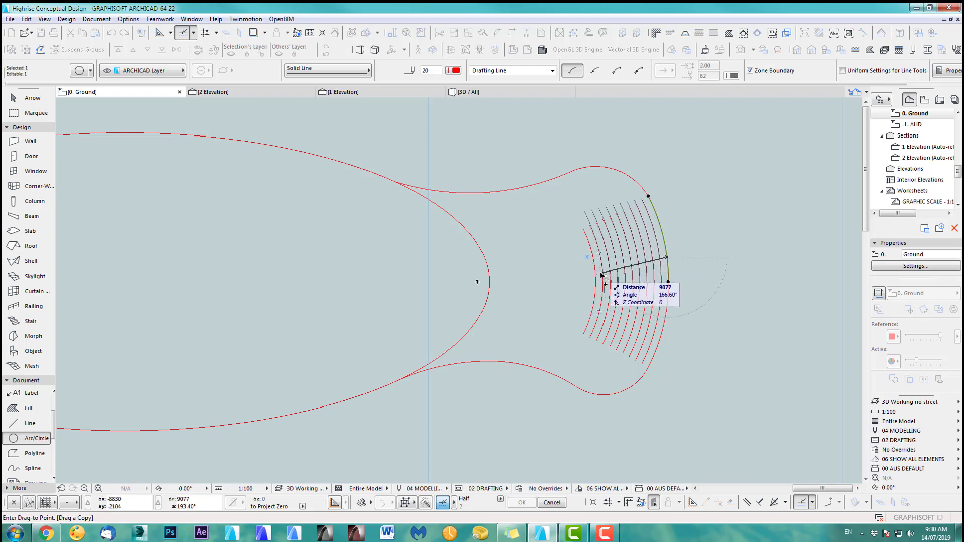
left_click(601, 275)
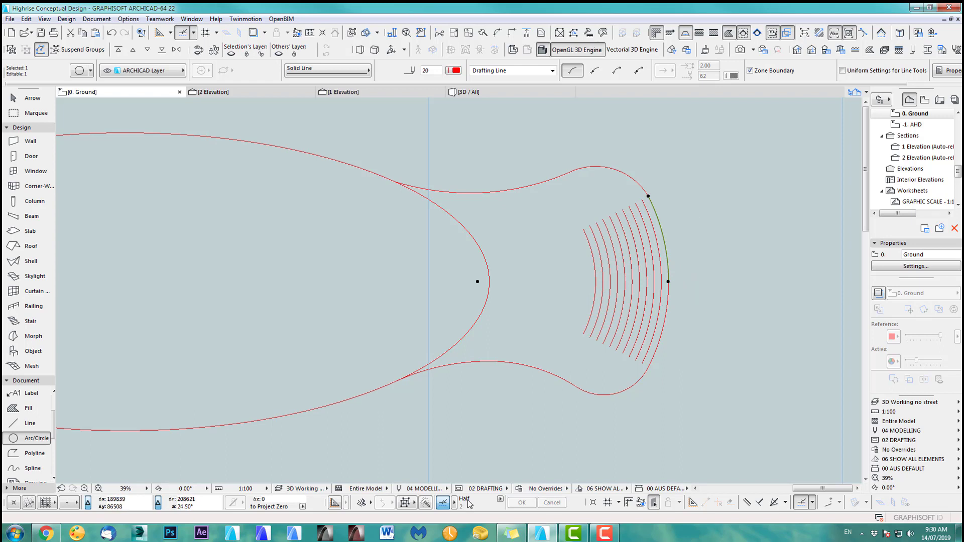
key("Escape")
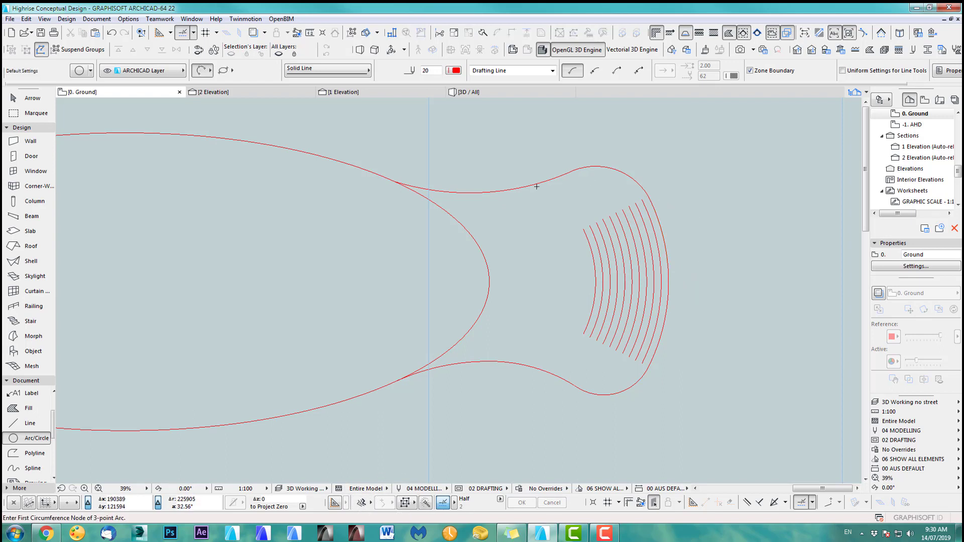
Select the upper concave arc of the outline and set Multiply to rotated copies with the Distribute method and 10 copies.
scroll(534, 189, "up", 2)
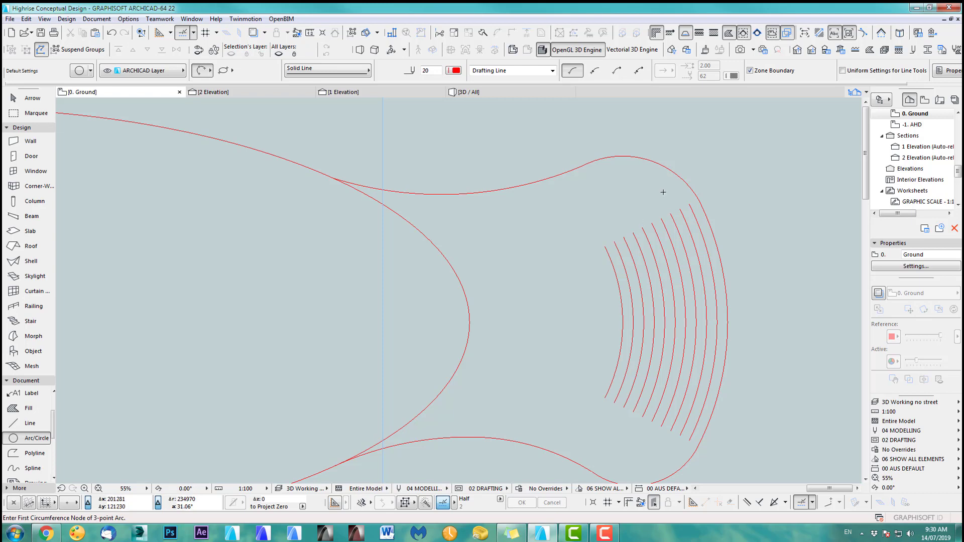
left_click(672, 172, "shift")
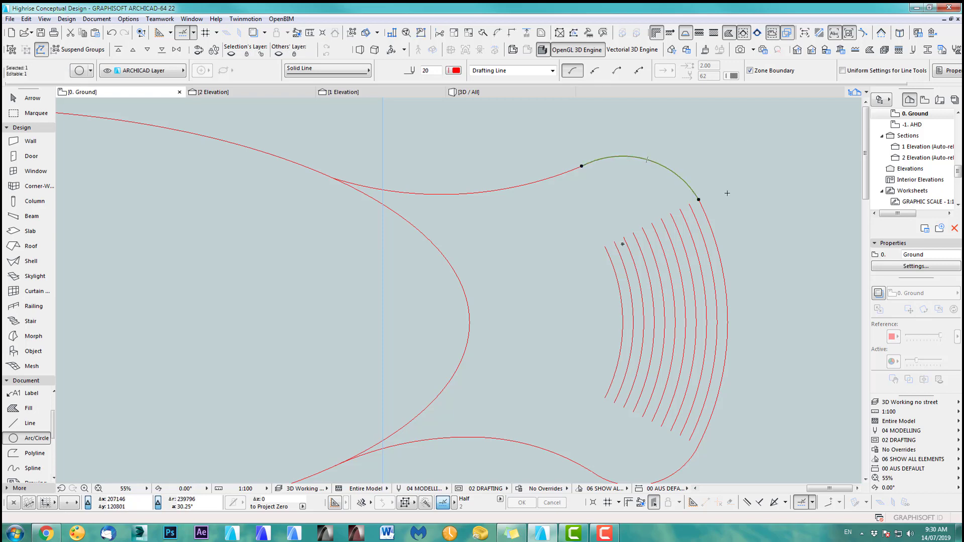
key("Escape")
left_click(500, 193, "shift")
key("ctrl+u")
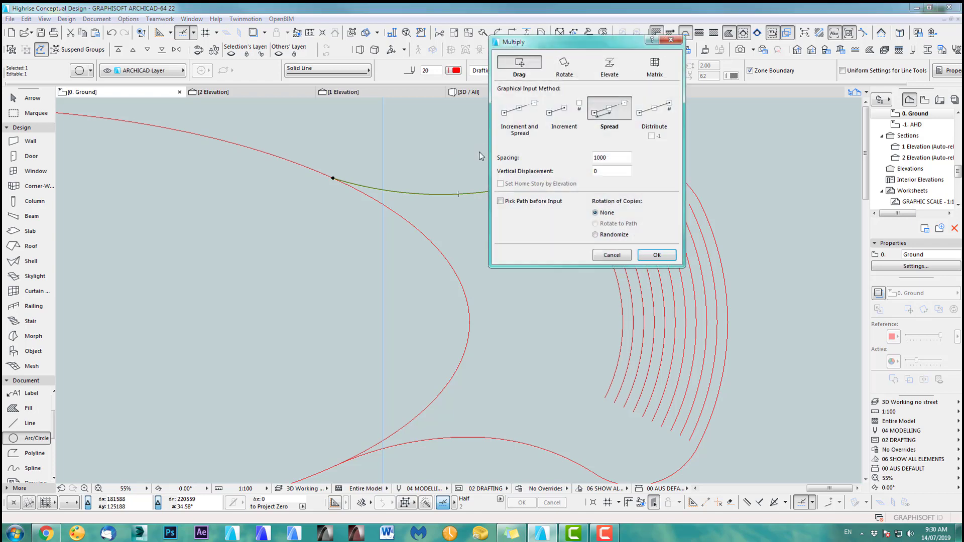
left_click(558, 69)
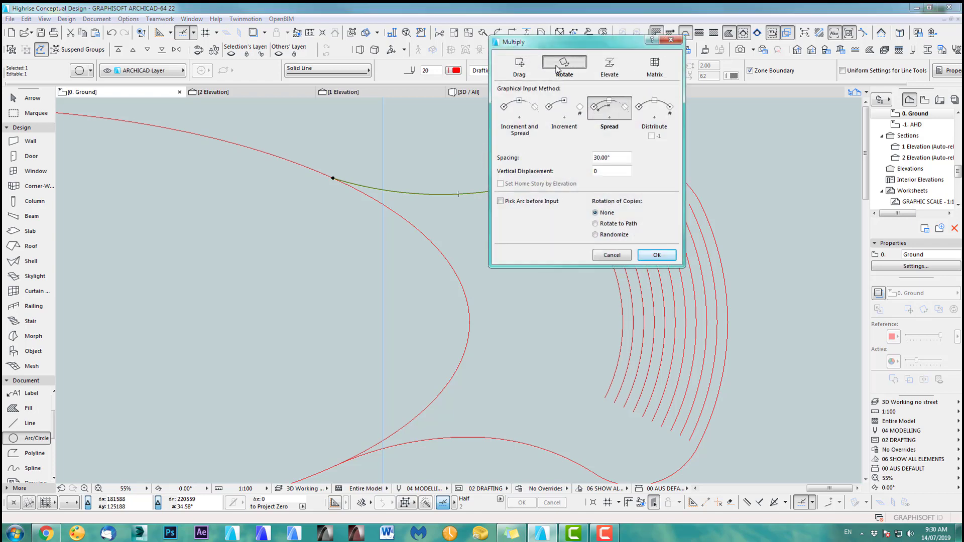
left_click(653, 110)
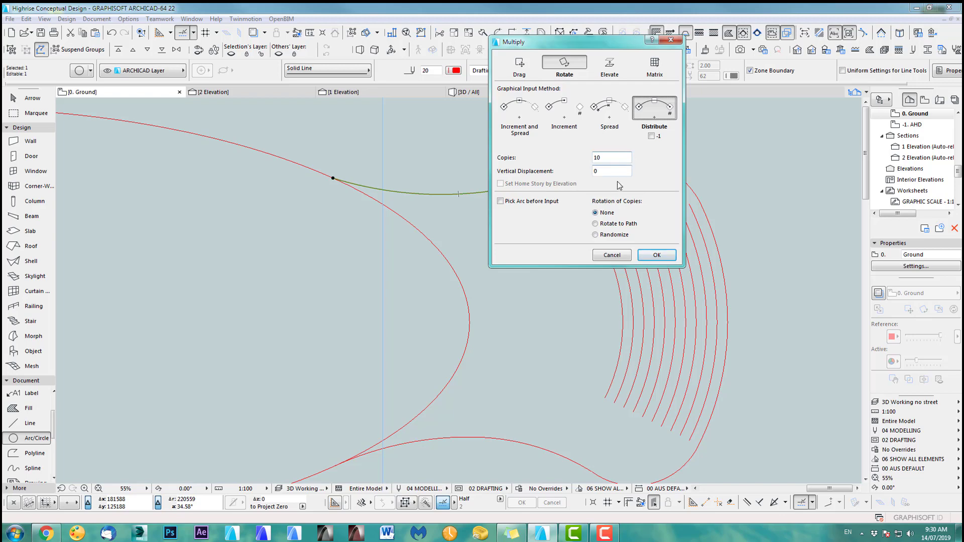
left_click(656, 255)
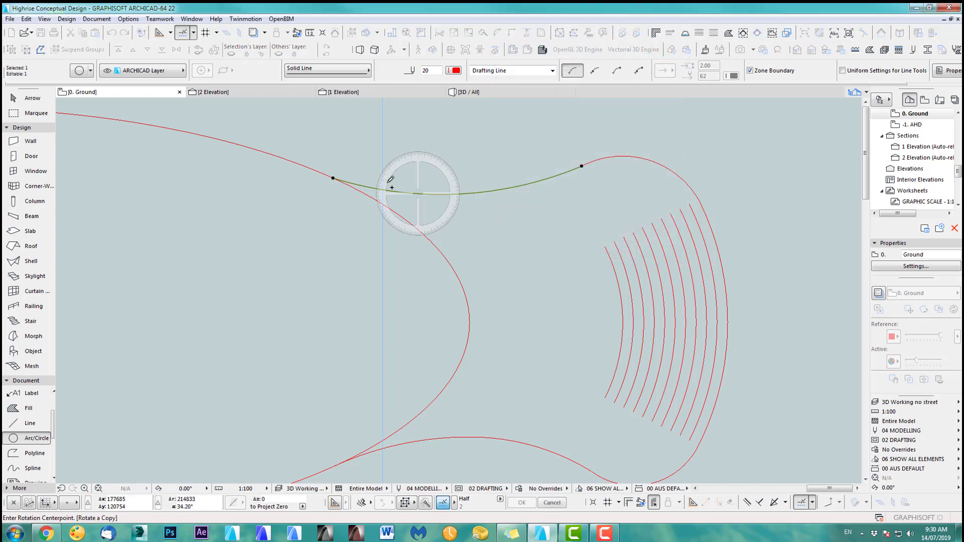
left_click(334, 178)
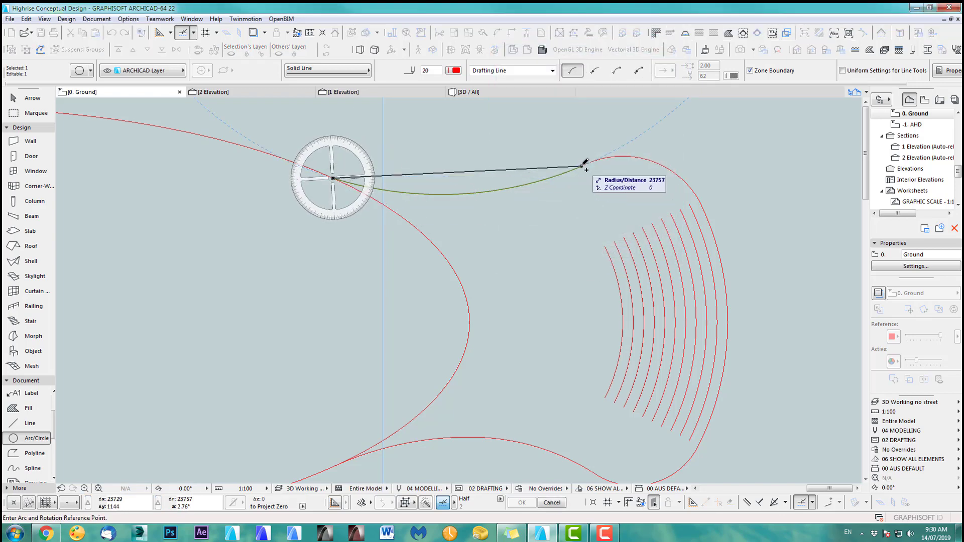
left_click(581, 166)
key("Escape")
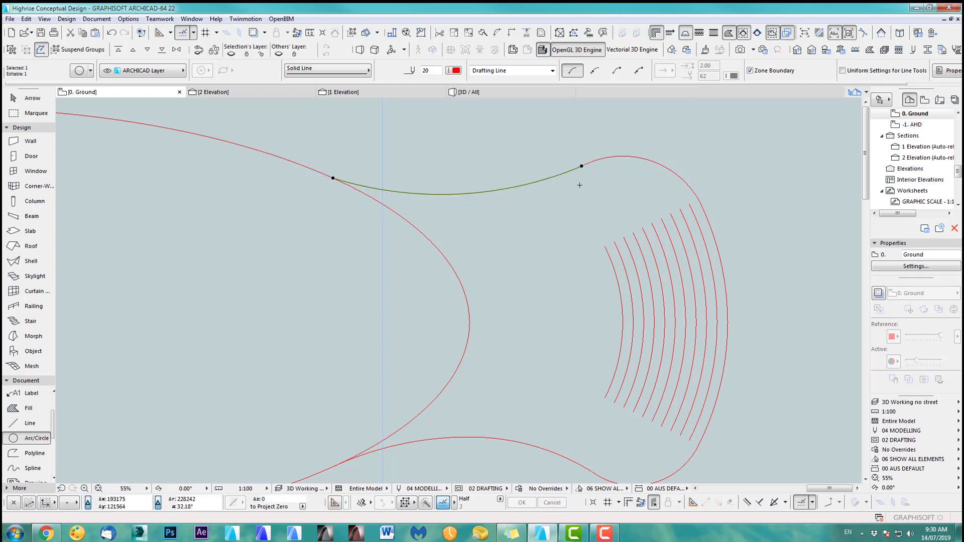
Multiply the upper concave arc into 10 copies using Rotate to Path, distributed about 15.5° inward around its inner endpoint.
key("ctrl+u")
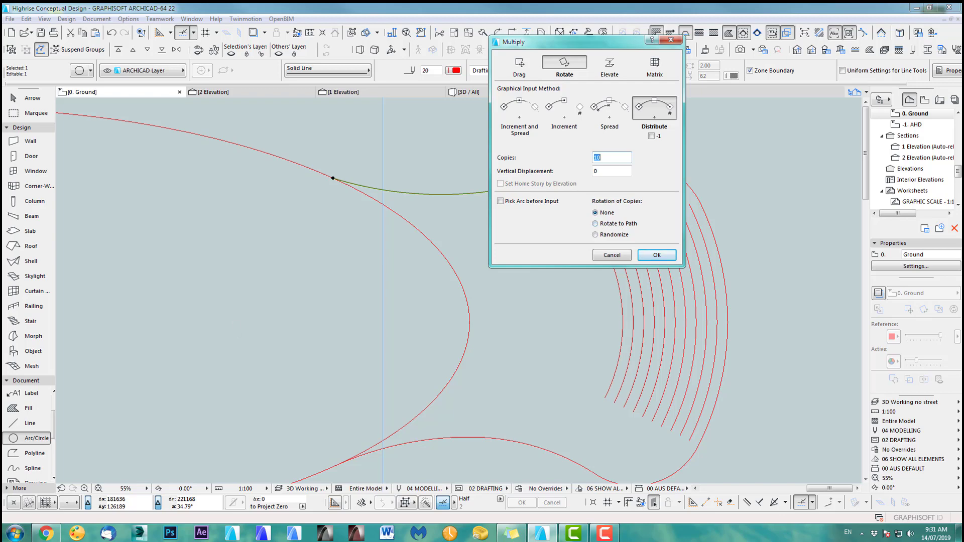
left_click(596, 224)
left_click(657, 256)
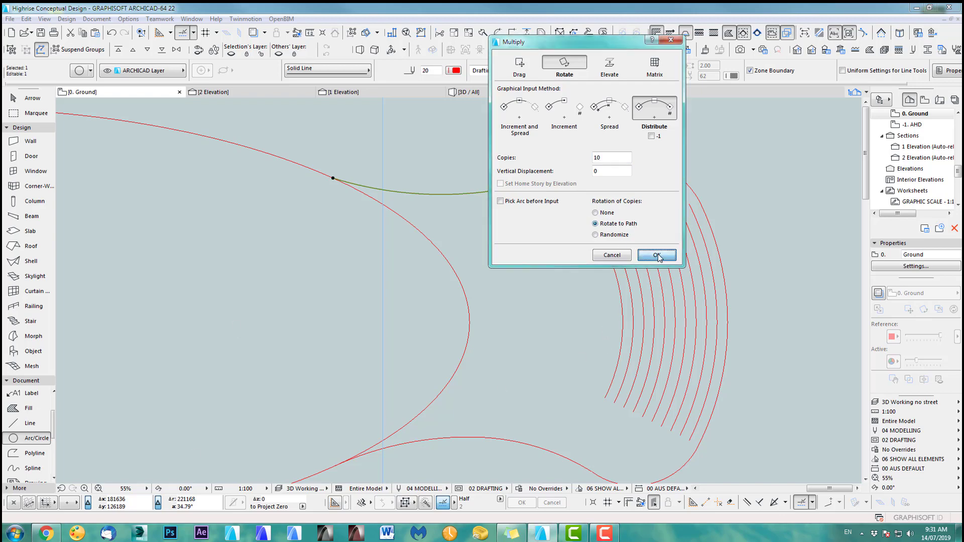
left_click(334, 178)
left_click(582, 167)
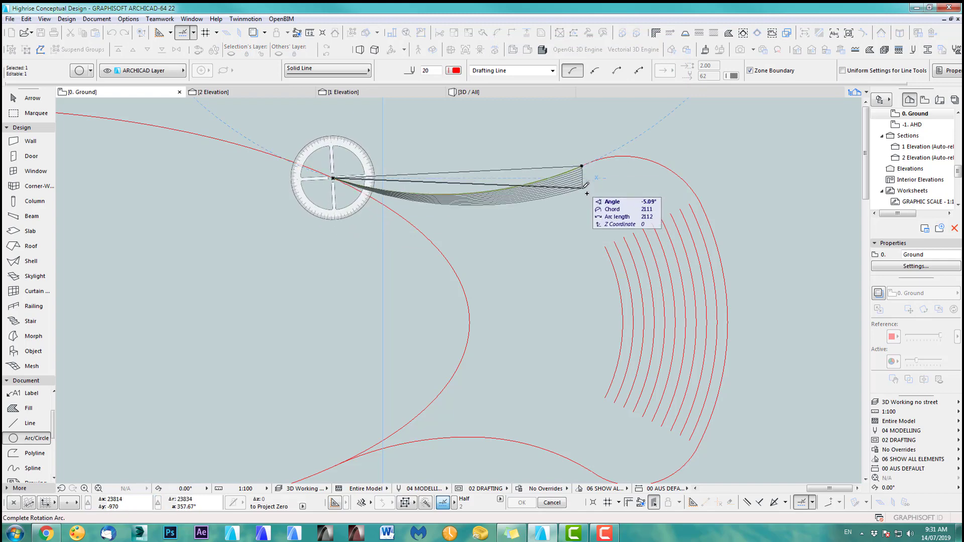
scroll(606, 236, "up", 2)
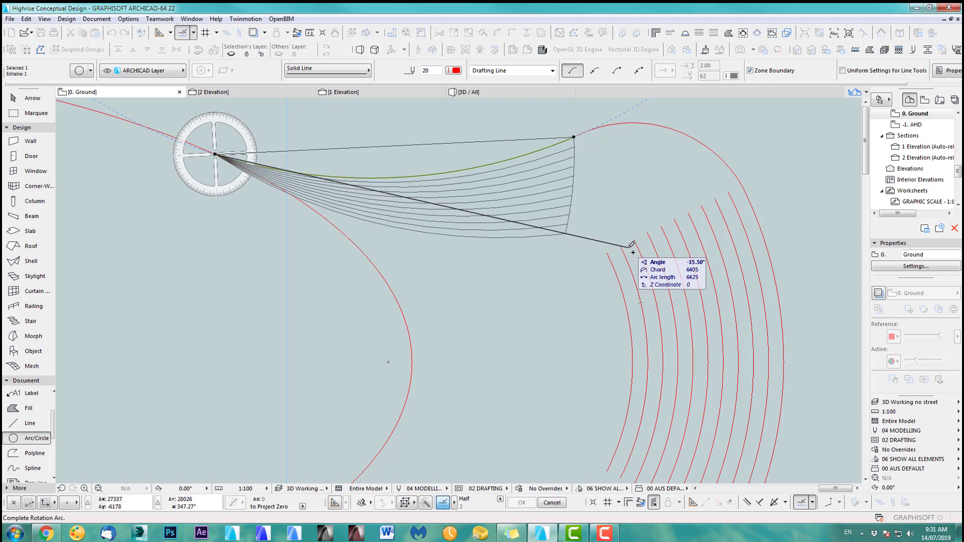
left_click(633, 252)
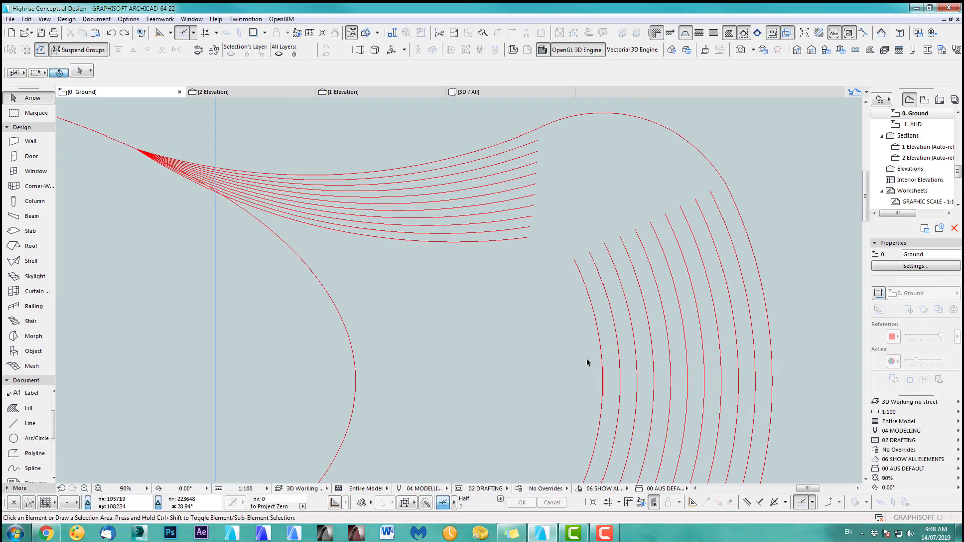
Copy the upper corner arc from its outer endpoint onto the upper end of the innermost offset arc, 10000 away.
scroll(587, 358, "up", 2)
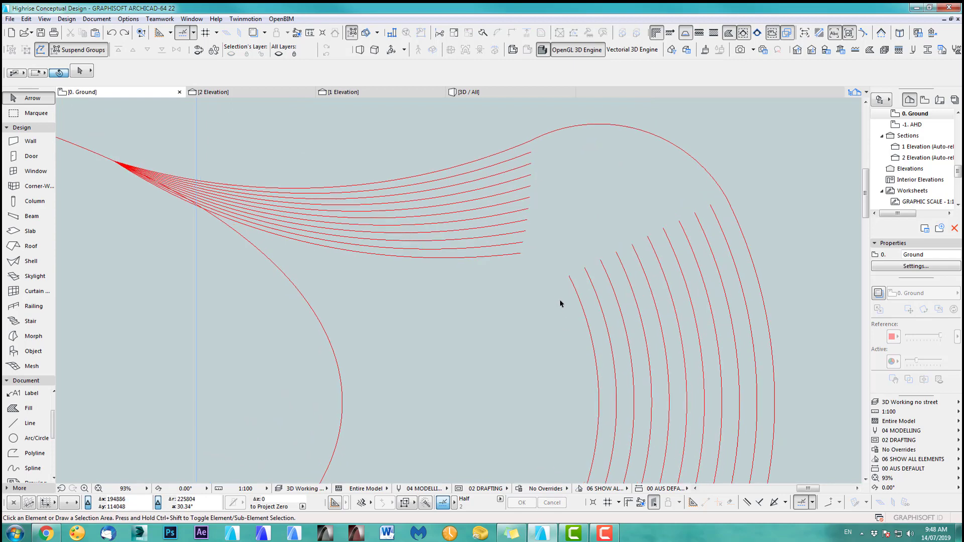
scroll(560, 303, "up", 1)
left_click(724, 208)
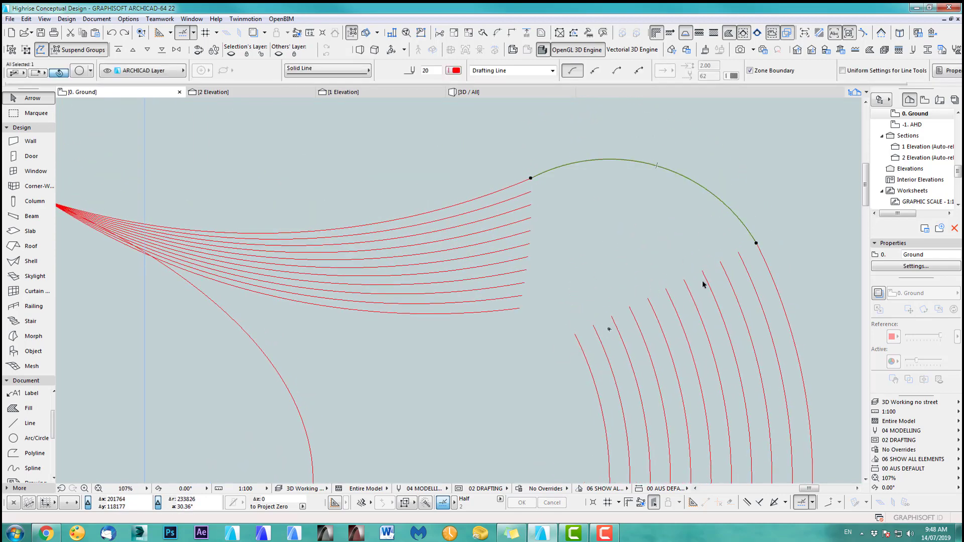
key("ctrl+alt+d")
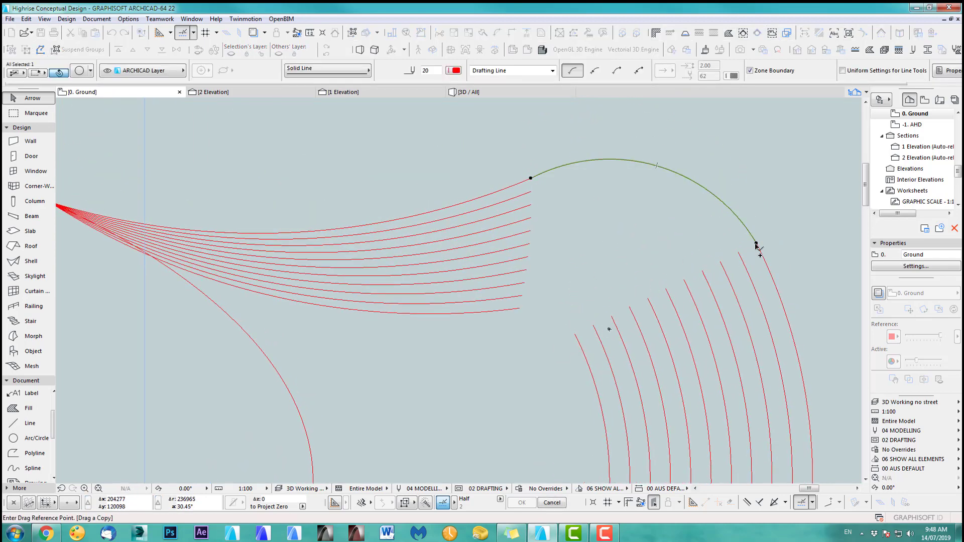
left_click(757, 244)
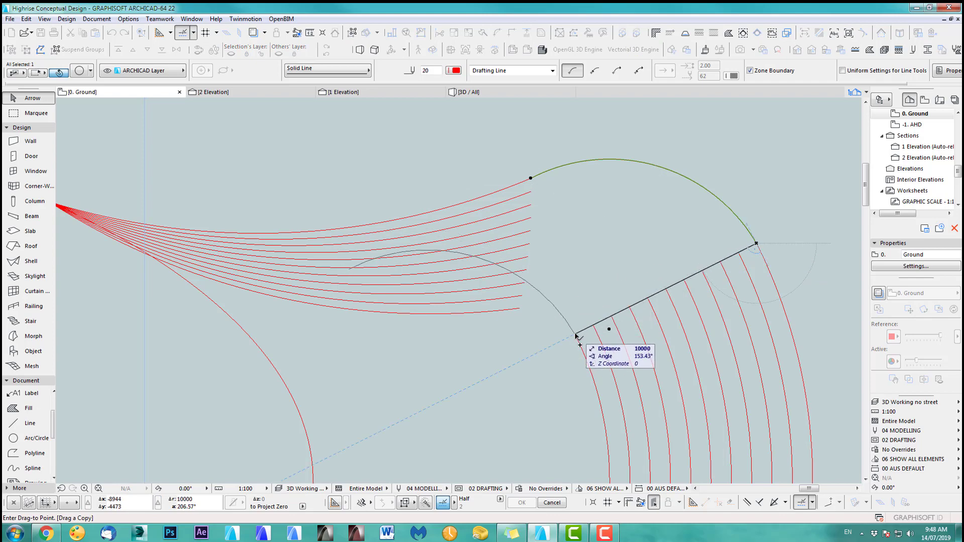
left_click(576, 335)
Add the lowest rotated arc to the selection together with the copied corner arc.
scroll(536, 378, "down", 3)
middle_click_drag(536, 345, 547, 327)
scroll(546, 326, "up", 3)
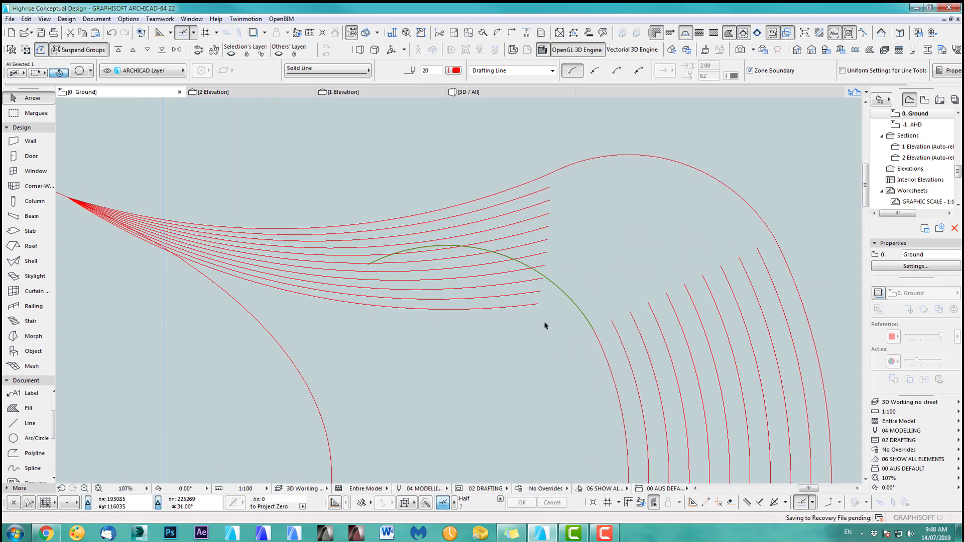
left_click(533, 305, "shift")
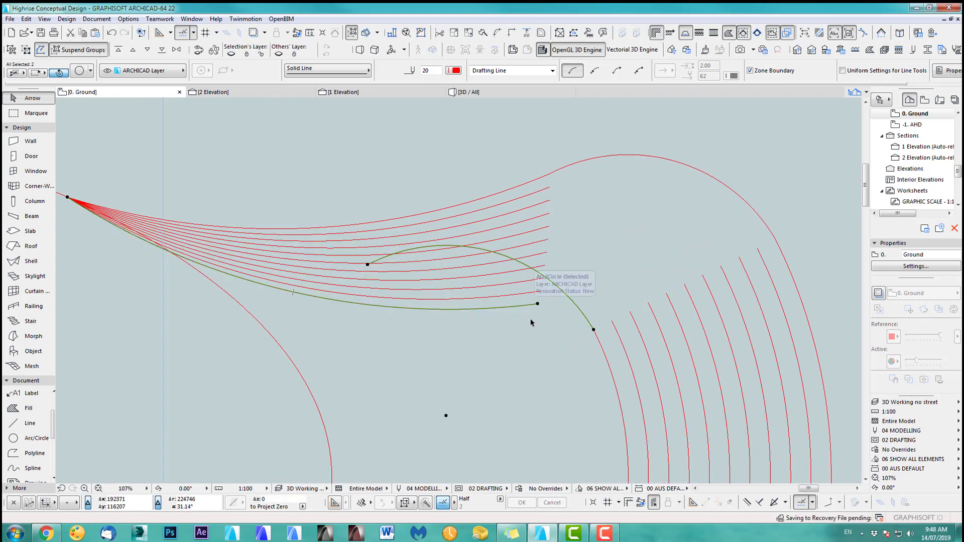
Try to fillet the two selected arcs with a radius of 5000, and undo it.
left_click(511, 34)
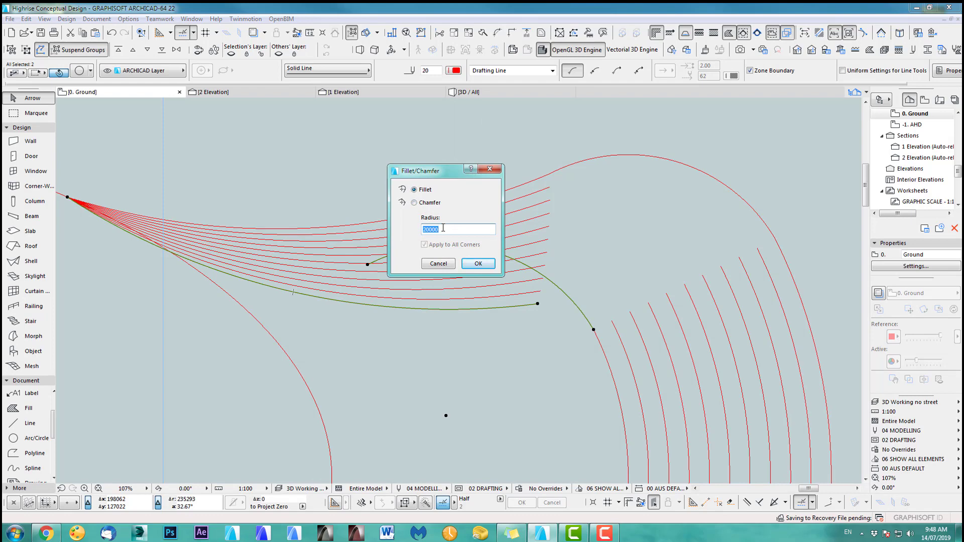
type("5")
left_click(479, 263)
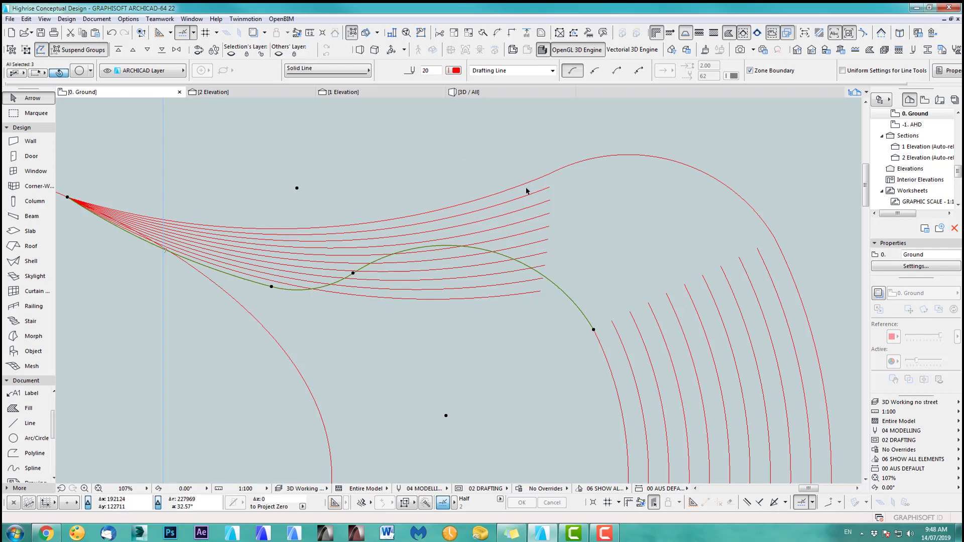
key("ctrl+z")
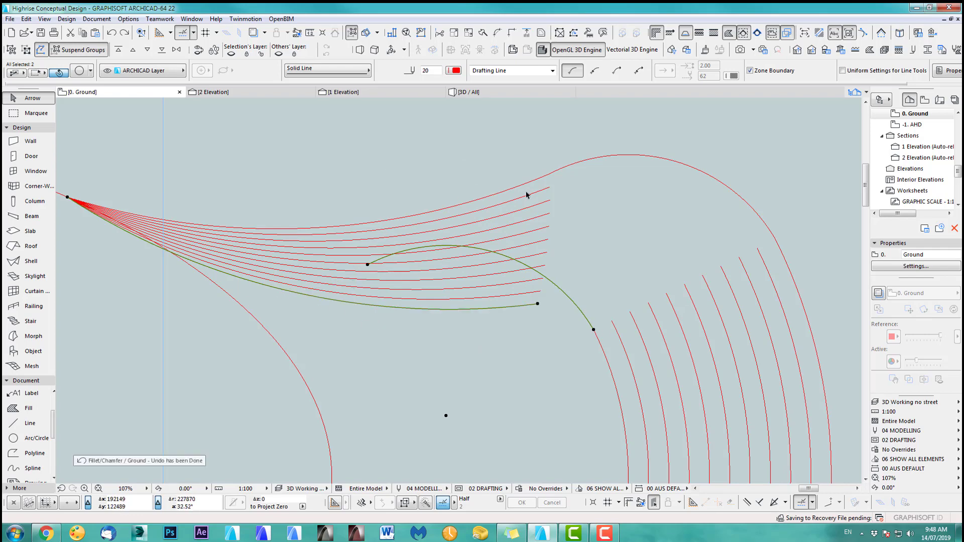
Fillet the copied corner arc and the lowest rotated arc with a much larger radius, and clear the selection.
left_click(497, 33)
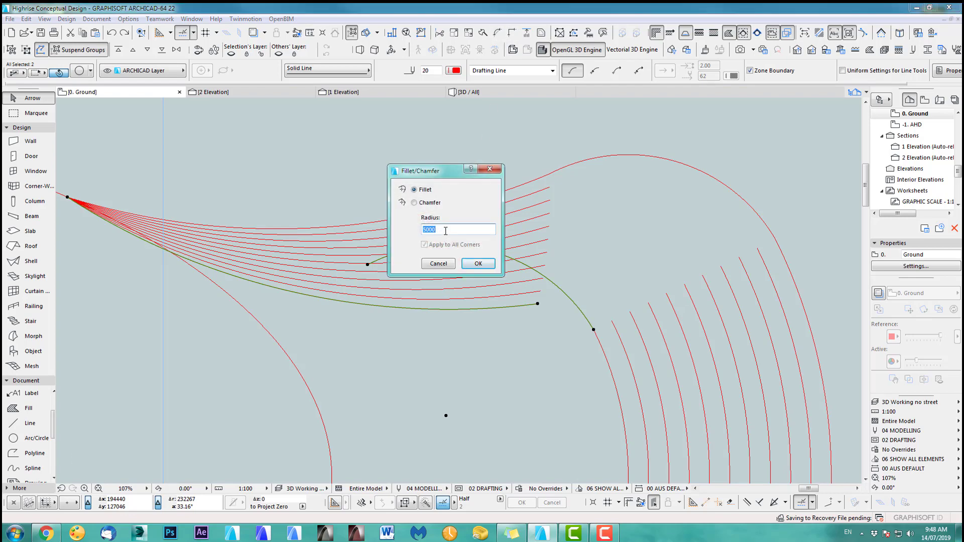
type("2200")
left_click(475, 263)
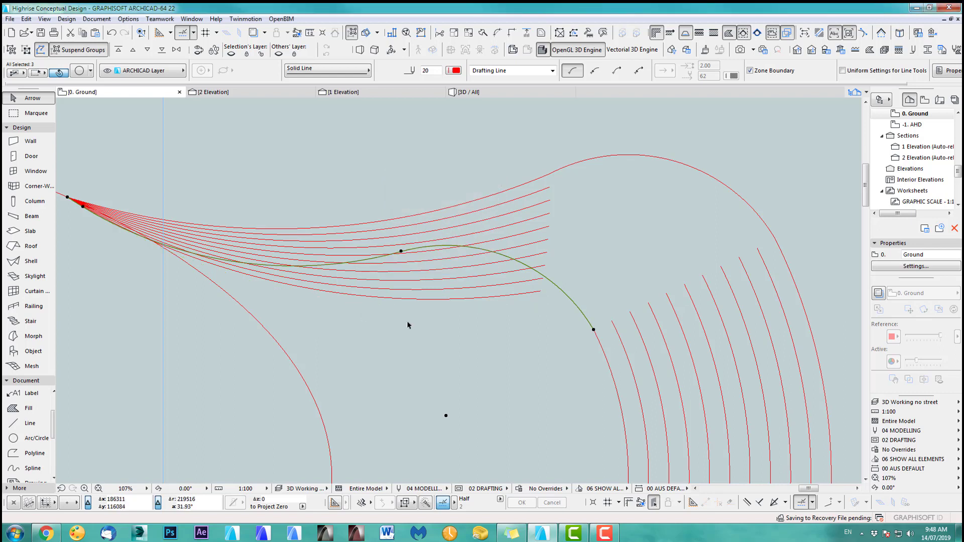
left_click(653, 240)
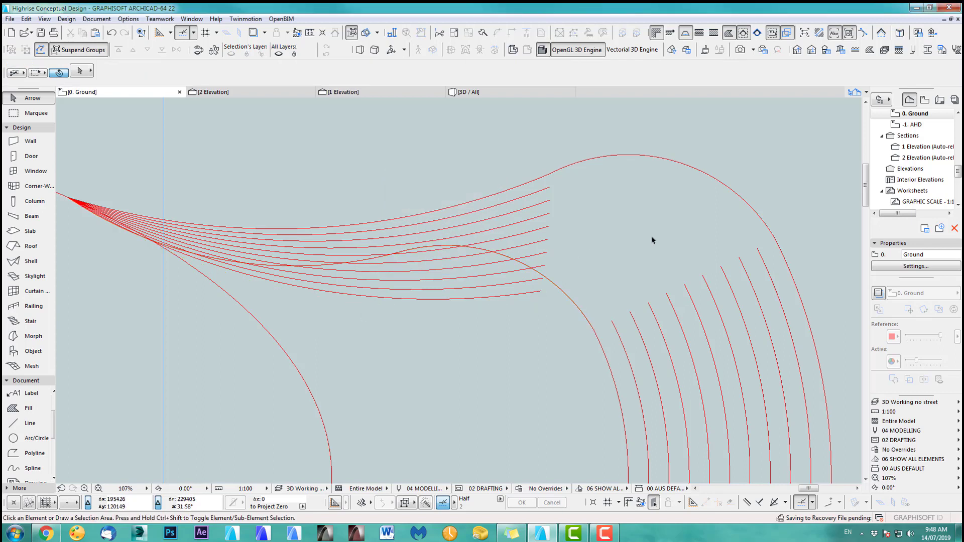
Copy the upper corner arc from its outer endpoint onto the upper end of the second innermost offset arc, 9000 away.
left_click(772, 232)
key("ctrl+d")
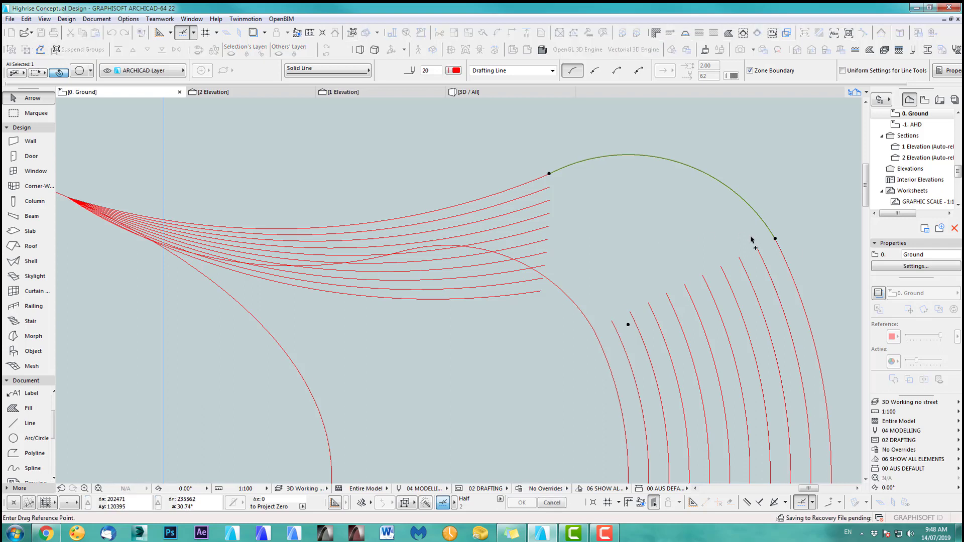
key("ctrl")
left_click(776, 240)
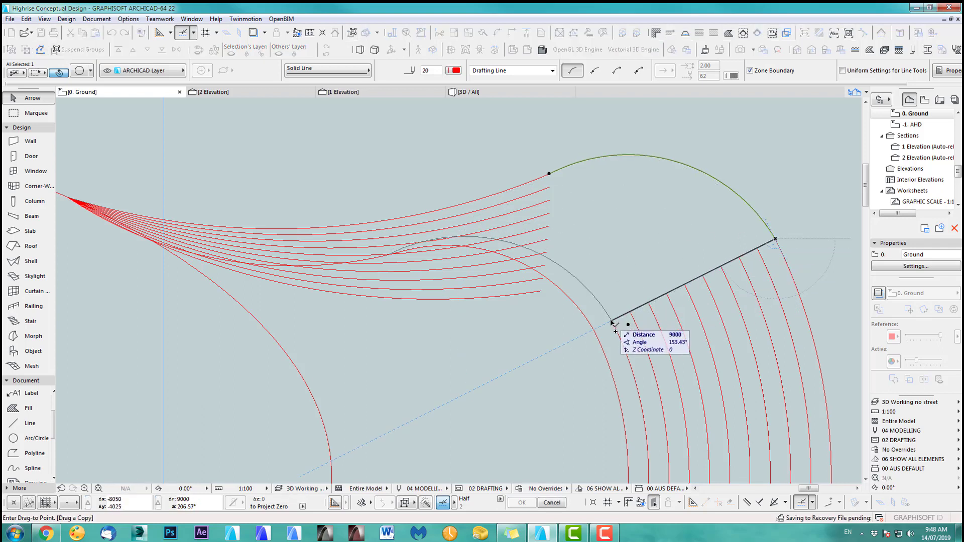
left_click(613, 321)
Fillet the copied corner arc and the lowest remaining rotated arc with a radius of 20000, and clear the selection.
left_click(541, 292, "shift")
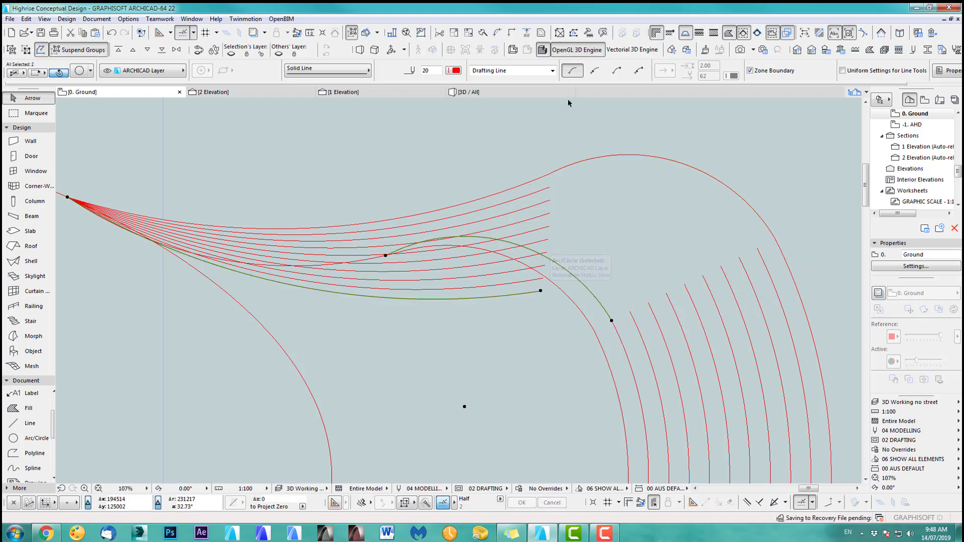
left_click(500, 34)
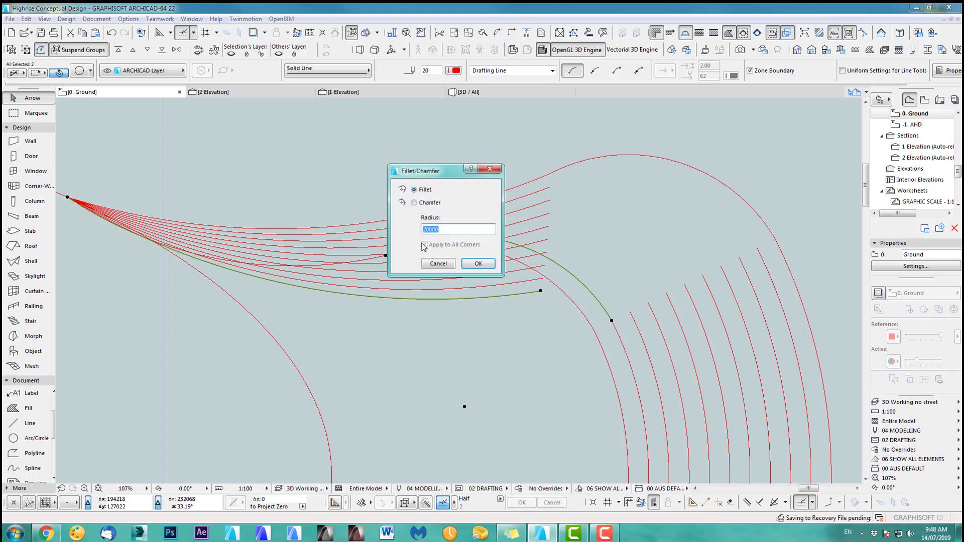
left_click(478, 265)
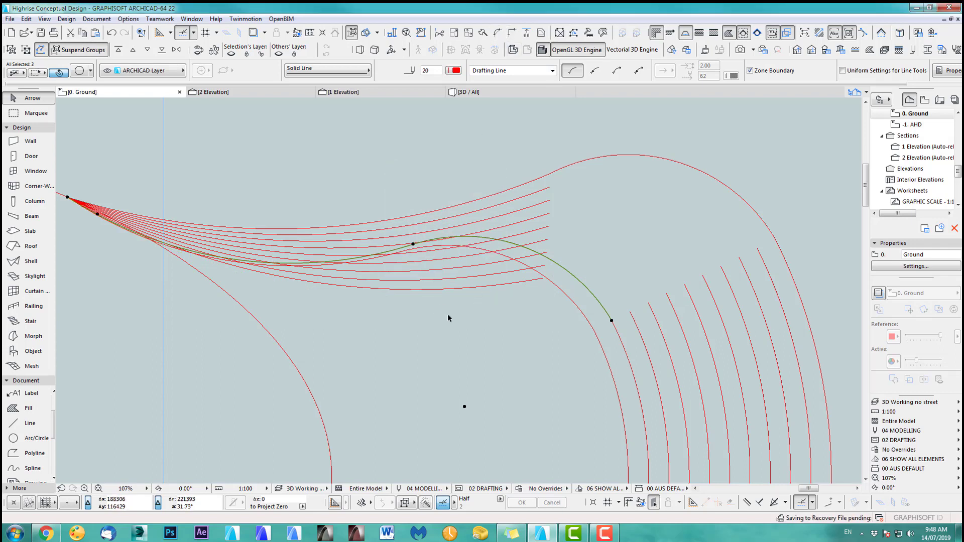
key("Escape")
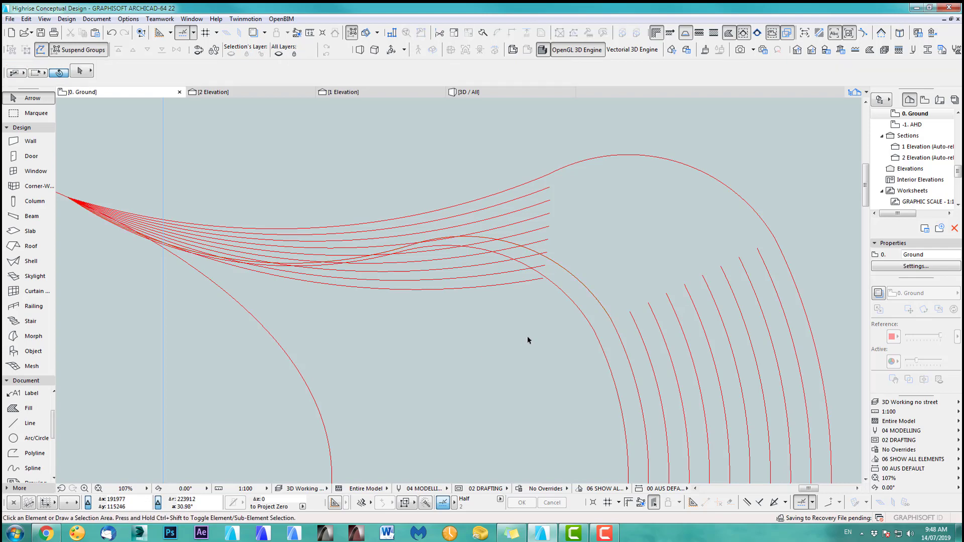
Copy the upper corner arc onto the upper ends of the remaining offset arcs and fillet each copy with its matching rotated arc.
left_click(767, 225)
key("ctrl+alt+d")
left_click(776, 240)
left_click(757, 248)
left_click(739, 257)
left_click(722, 266)
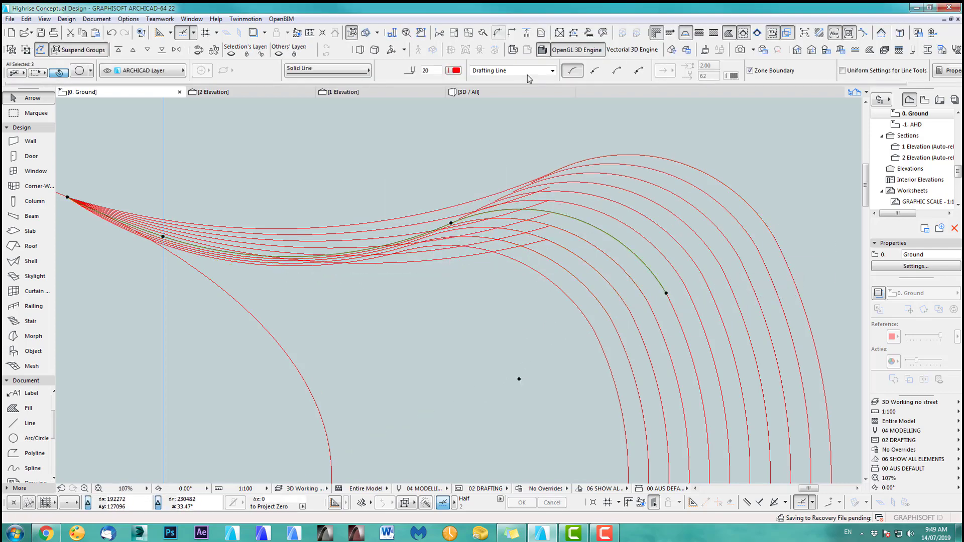
left_click(499, 33)
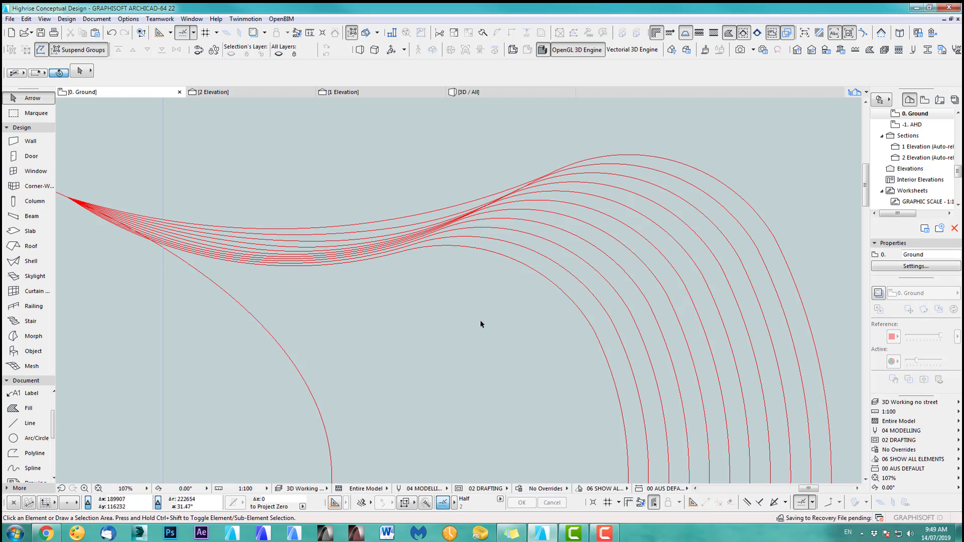
Delete the lower offset arcs and the lower corner and connecting arcs of the outline, leaving the ellipse and the upper half.
scroll(480, 321, "down", 3)
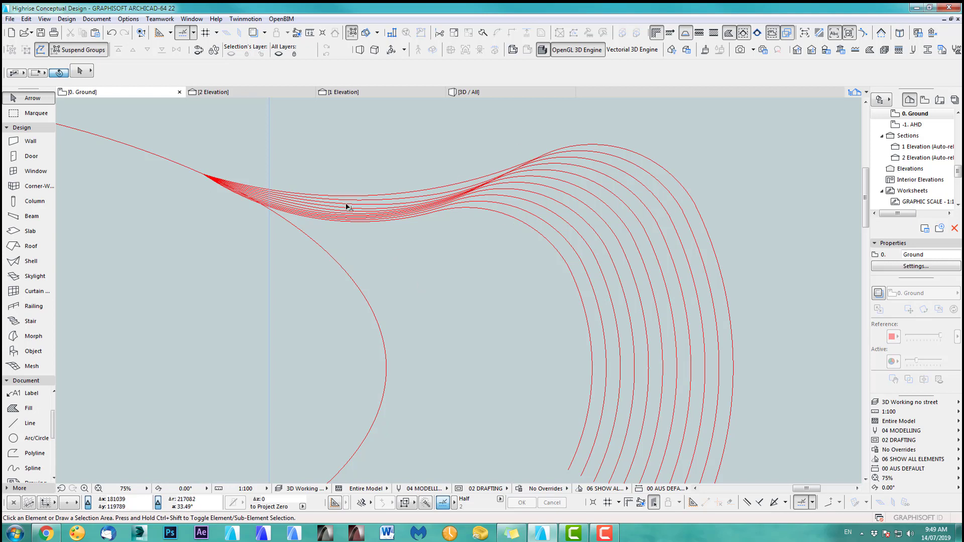
scroll(497, 341, "down", 1)
scroll(497, 341, "down", 5)
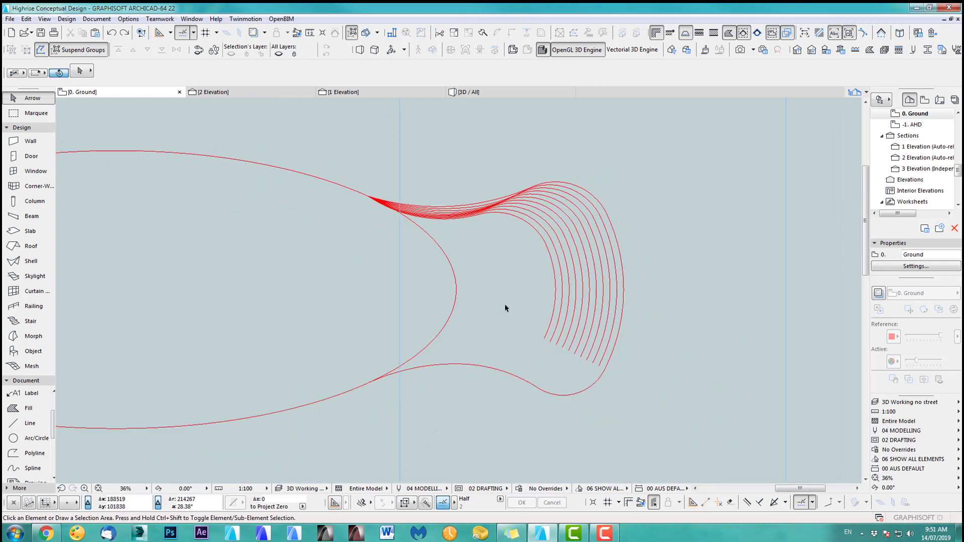
left_click_drag(642, 408, 528, 347)
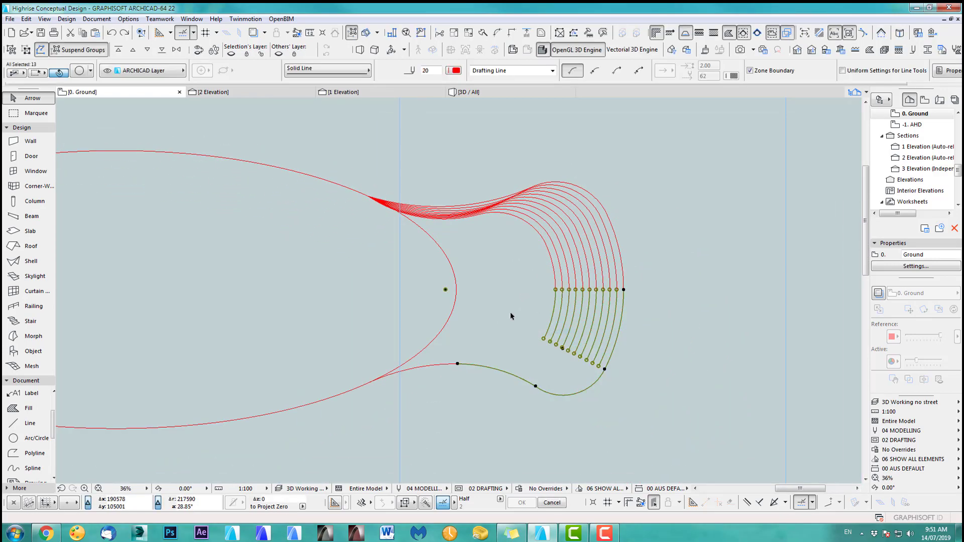
key("Delete")
left_click(454, 363)
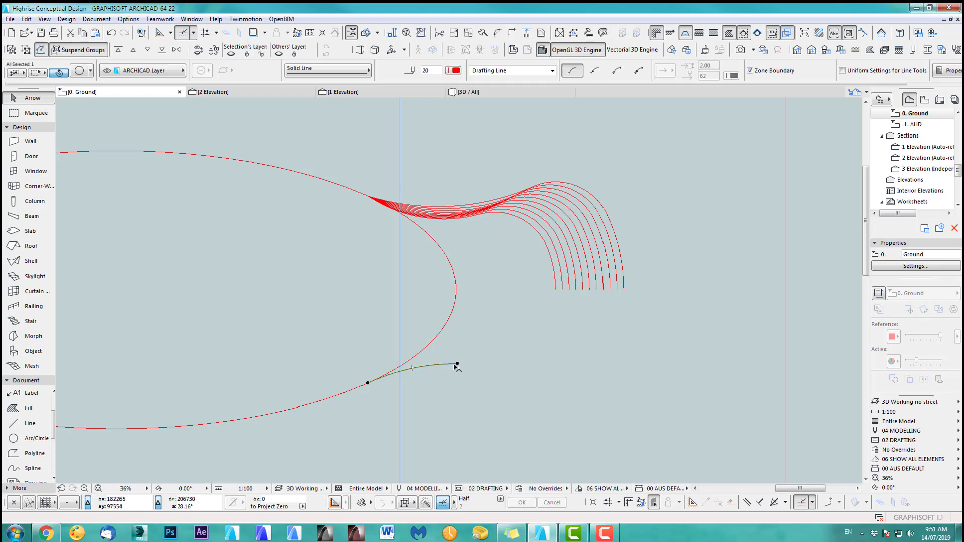
key("Delete")
Mirror a copy of all the upper arcs, without the ellipse, about the horizontal axis through the outermost arc's lower end.
scroll(517, 318, "down", 3)
key("ctrl+a")
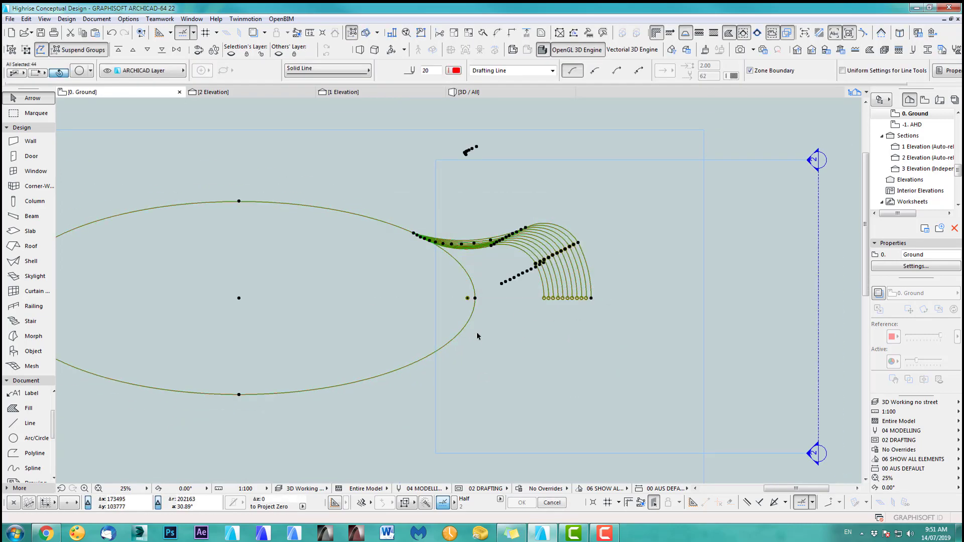
left_click(476, 299, "shift")
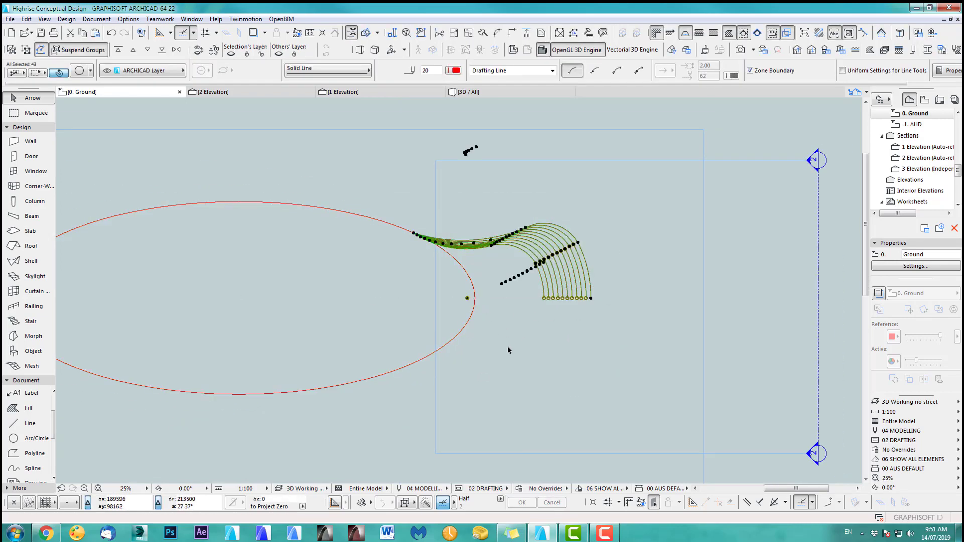
left_click(26, 18)
mouse_move(40, 202)
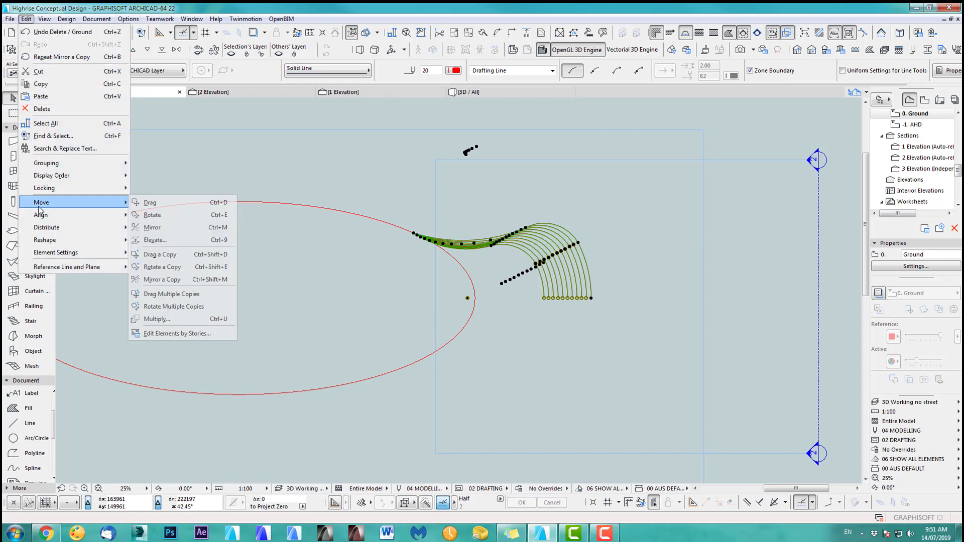
left_click(177, 279)
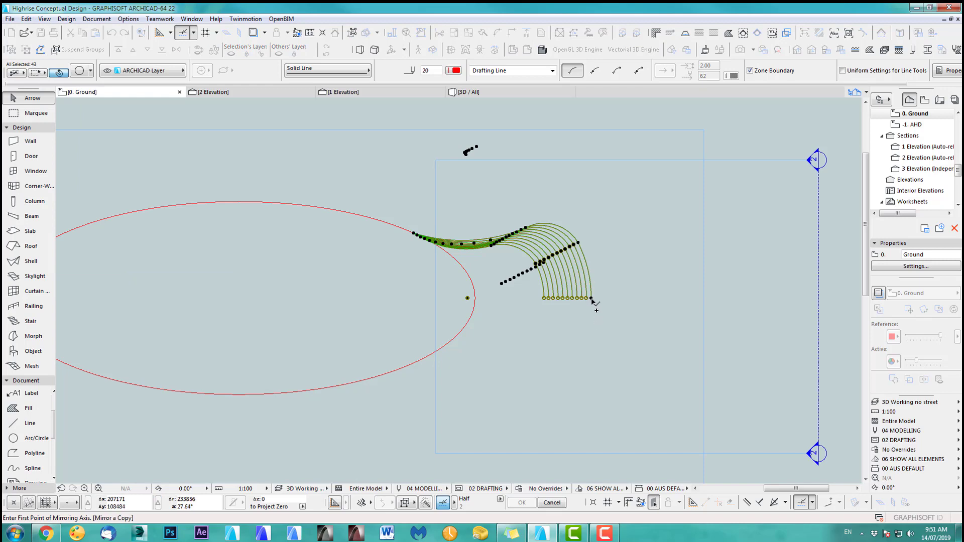
left_click(592, 299)
left_click(654, 299)
left_click(484, 324)
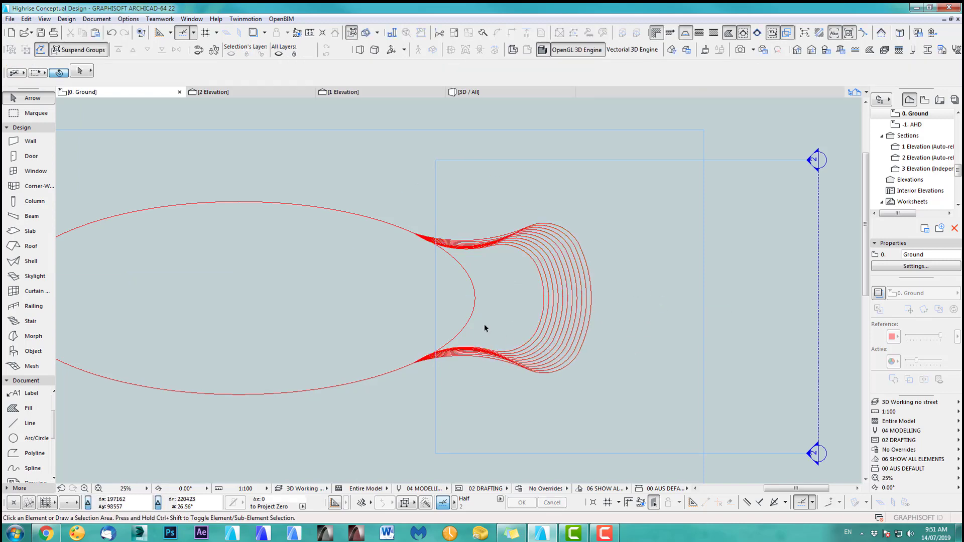
Split the ellipse along a vertical line through the point where the coloured outlines meet it, keeping the end part selected.
scroll(567, 334, "up", 3)
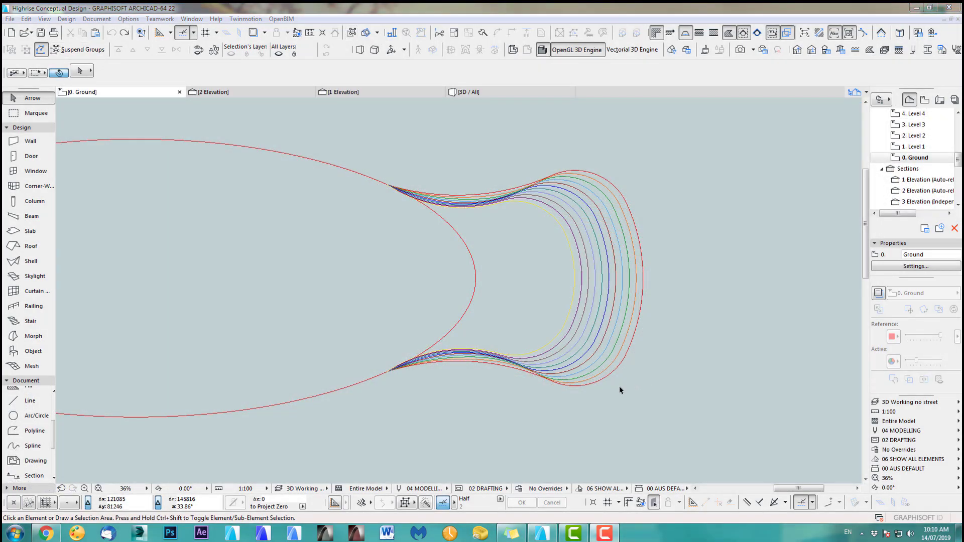
scroll(655, 329, "up", 2)
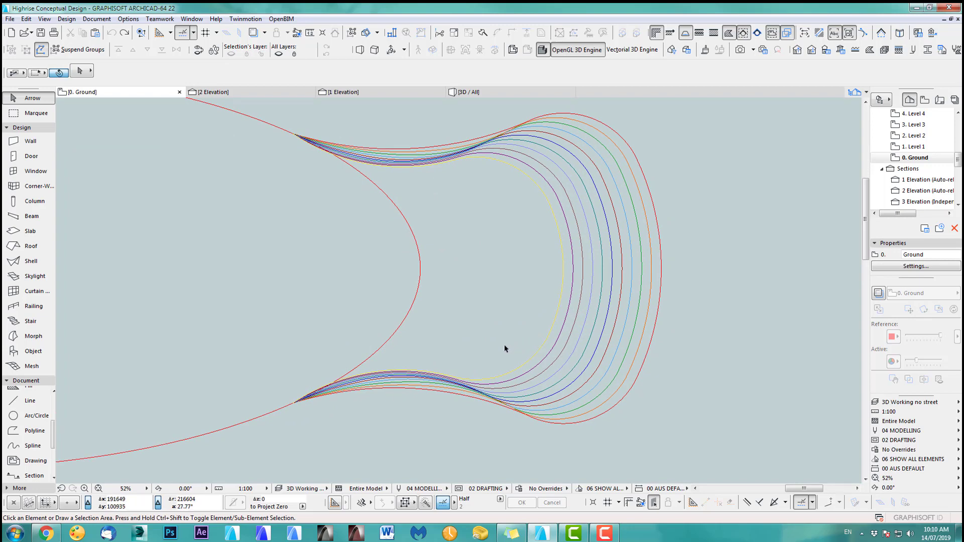
middle_click_drag(504, 348, 523, 346)
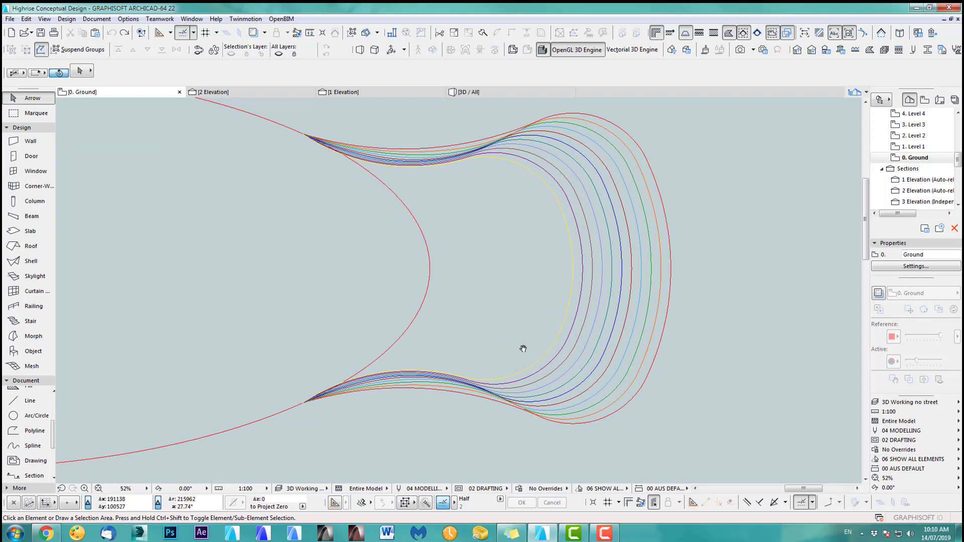
left_click(440, 285)
scroll(490, 288, "down", 2)
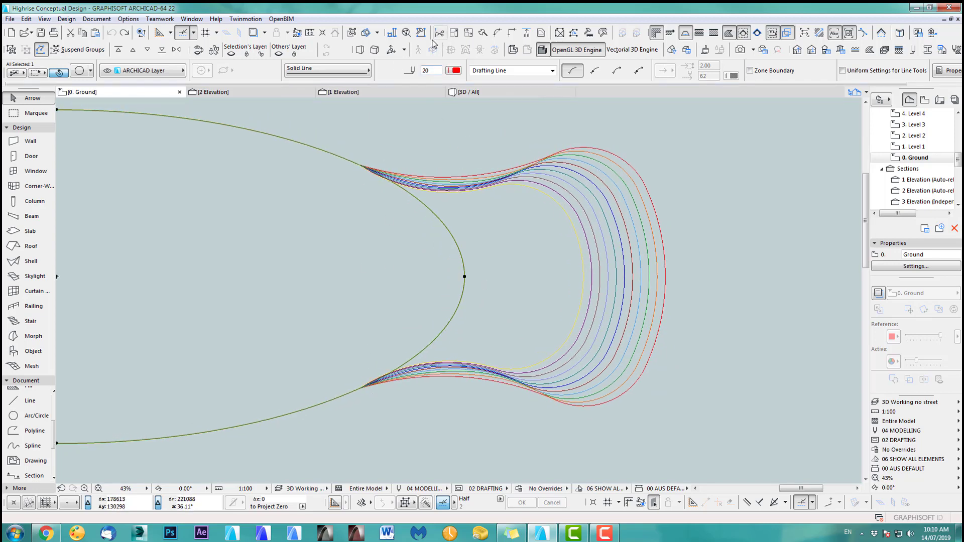
left_click(483, 33)
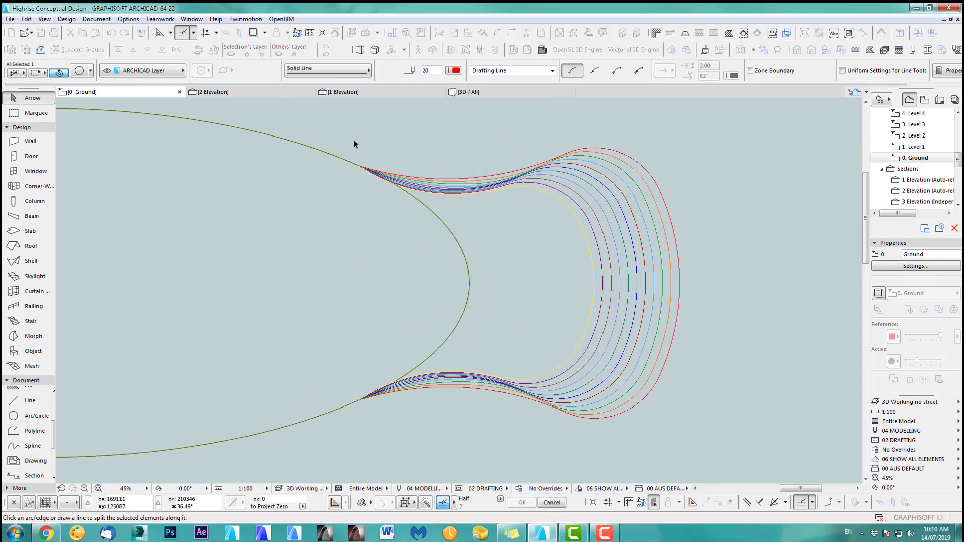
scroll(364, 168, "up", 8)
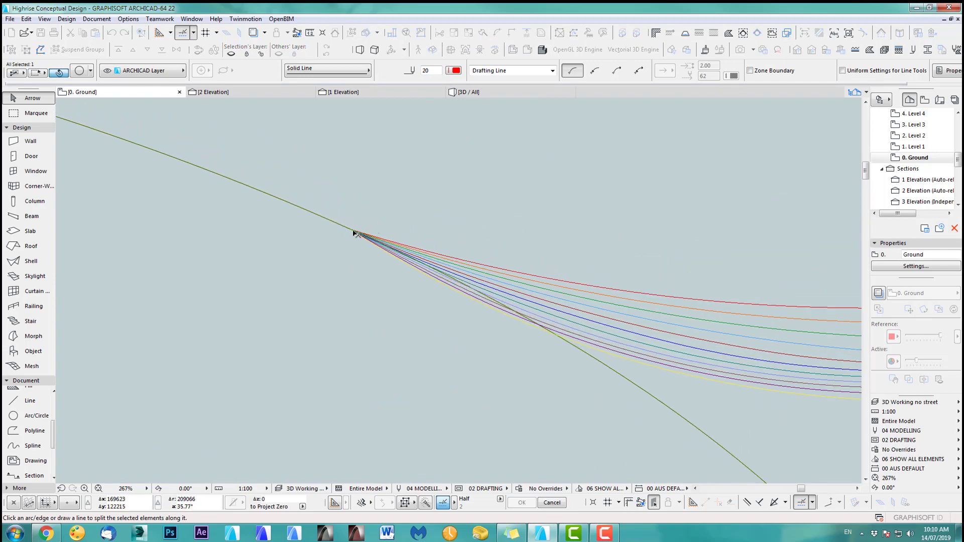
left_click(350, 230)
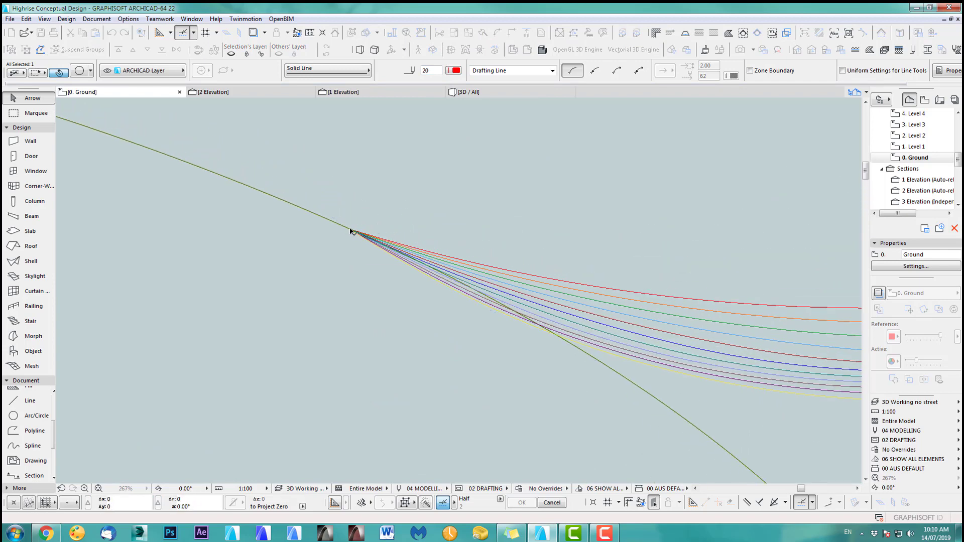
left_click(350, 416)
left_click(508, 420)
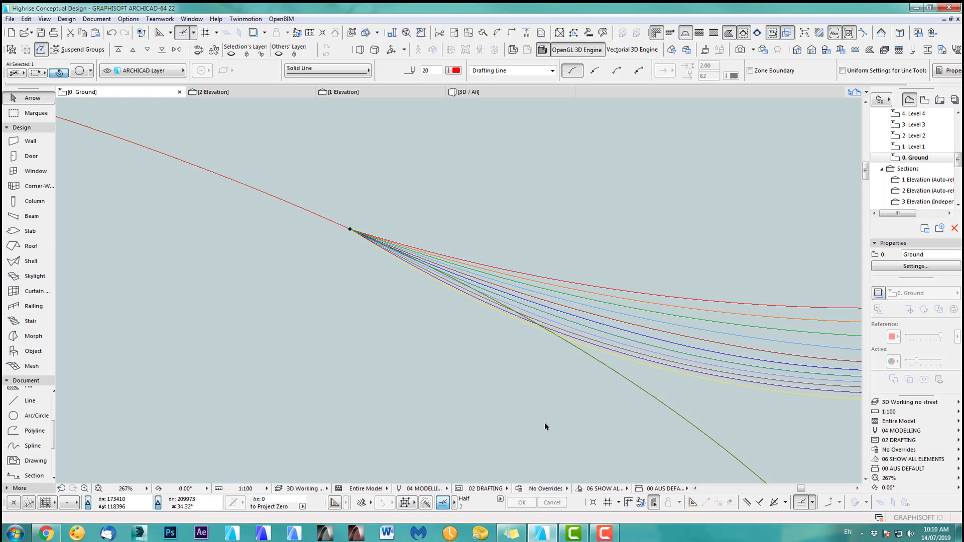
Delete the split-off end of the ellipse inside the coloured outlines.
scroll(485, 196, "down", 9)
middle_click_drag(601, 322, 584, 316)
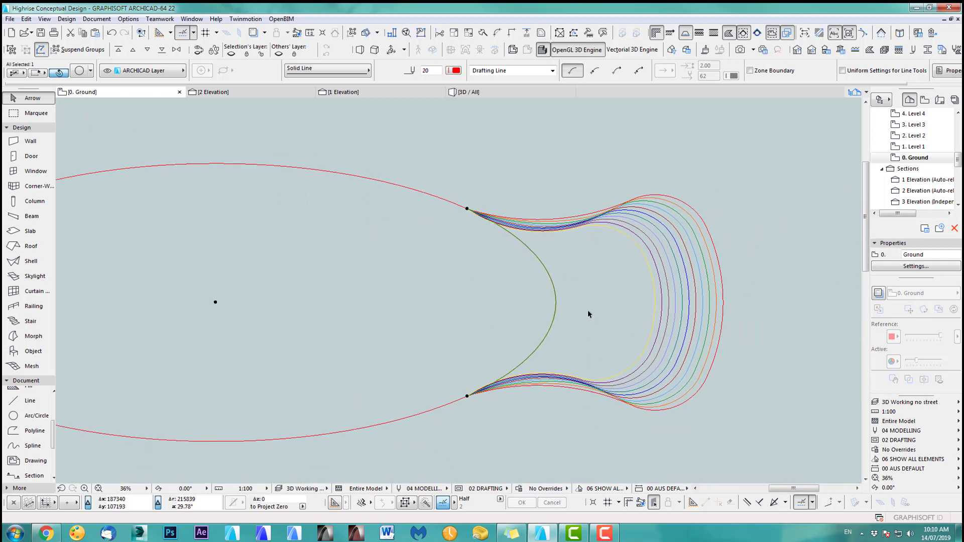
key("Delete")
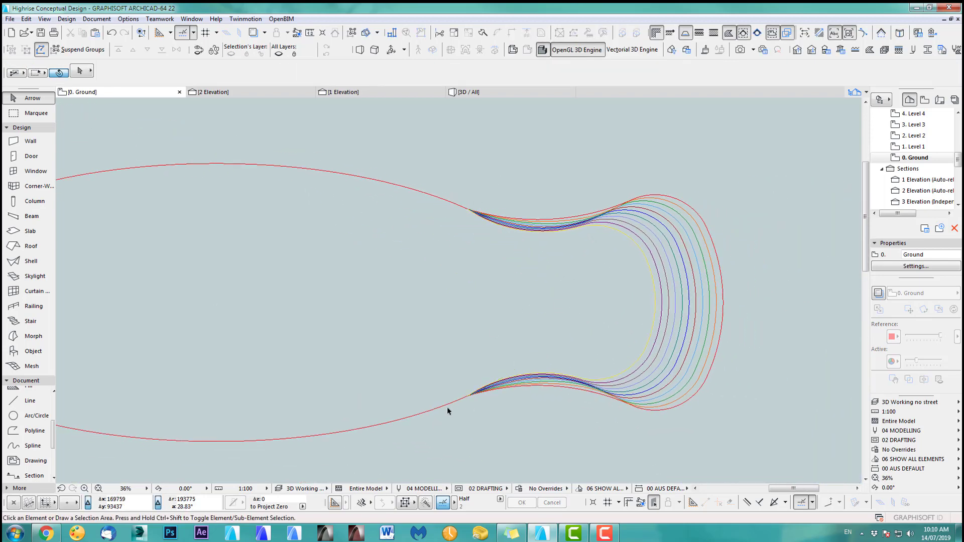
left_click(518, 389)
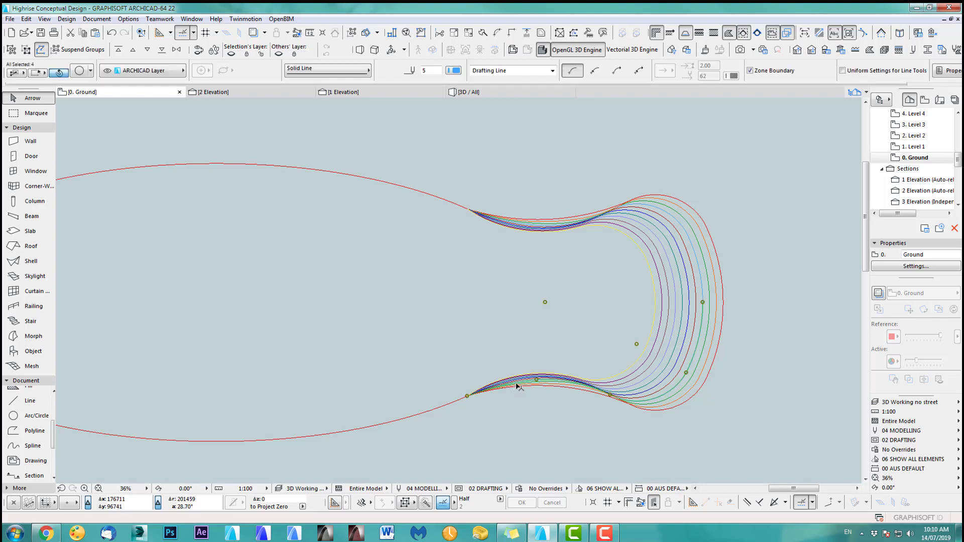
left_click(454, 401, "shift")
left_click(502, 410)
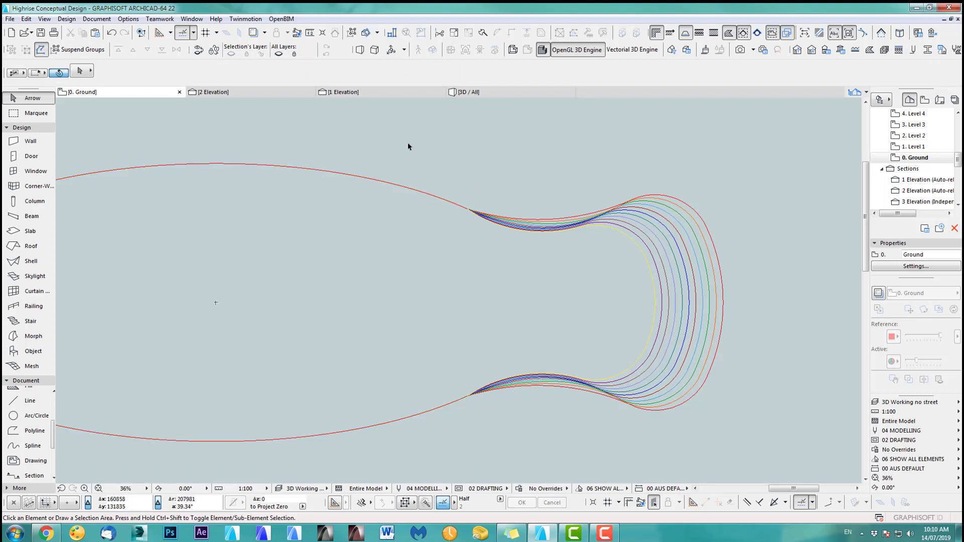
left_click(419, 173)
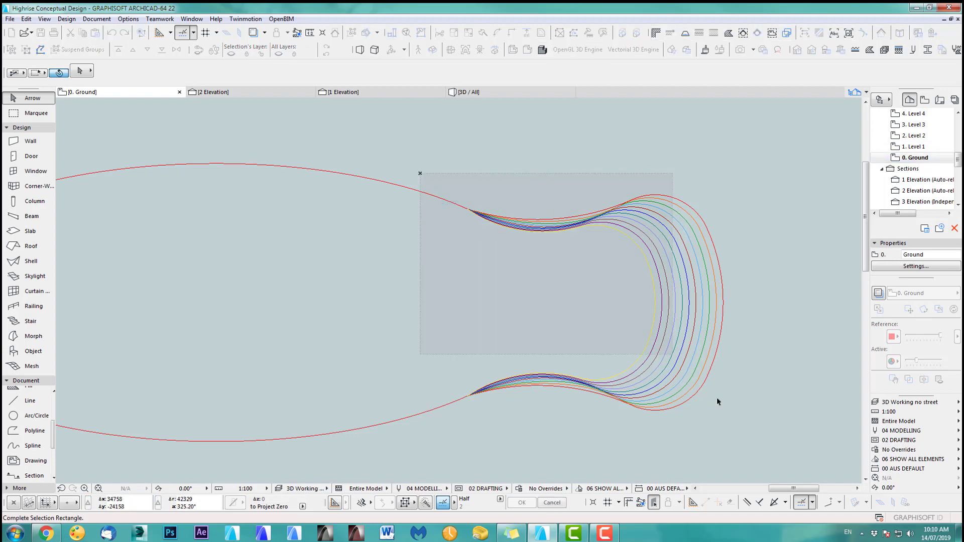
left_click(745, 434)
key("Escape")
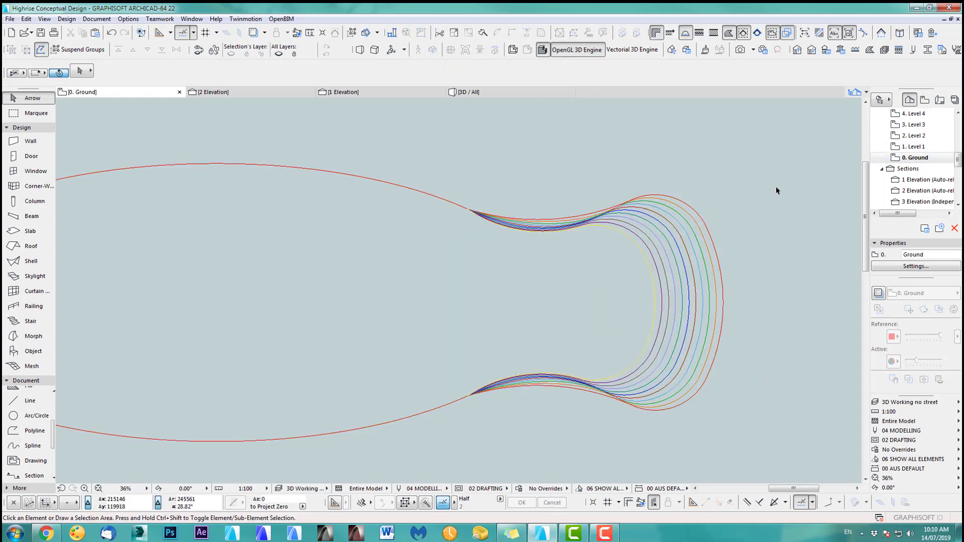
Review the elevations and heights of all stories from ground to roof in the story settings, and close them without changes.
left_click(839, 51)
left_click(583, 276)
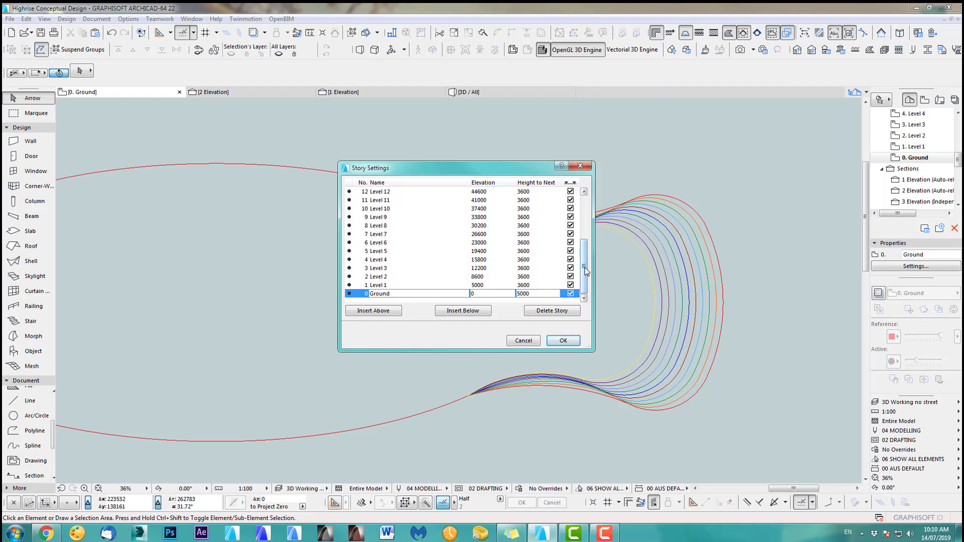
left_click_drag(586, 272, 582, 213)
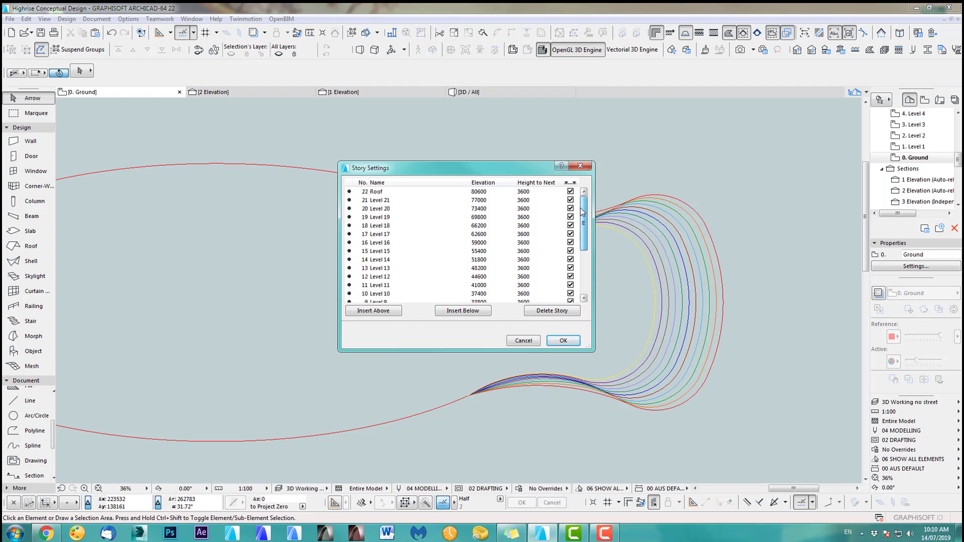
left_click_drag(582, 226, 583, 275)
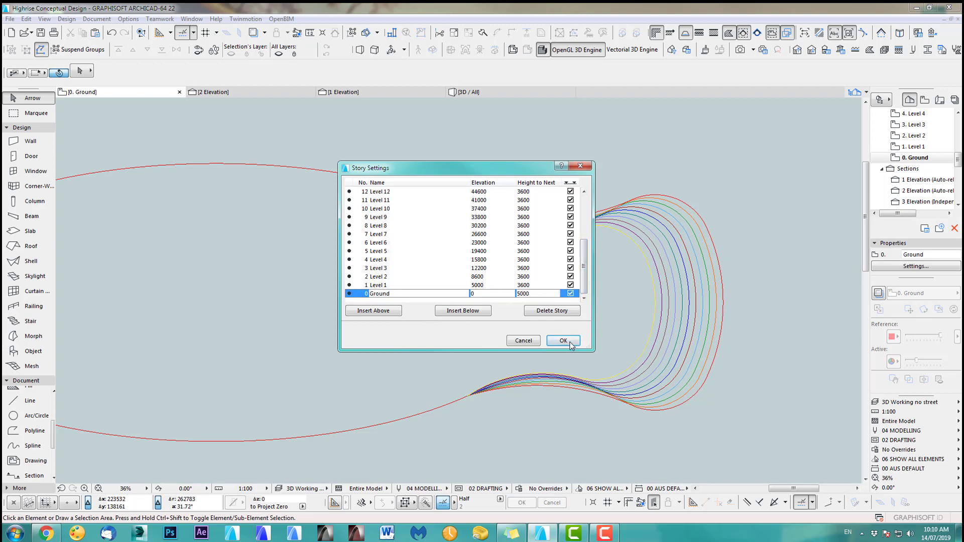
left_click(523, 341)
Copy the ellipse and all coloured outlines from the ground story and paste them at their original location on Level 1.
left_click_drag(395, 160, 737, 363)
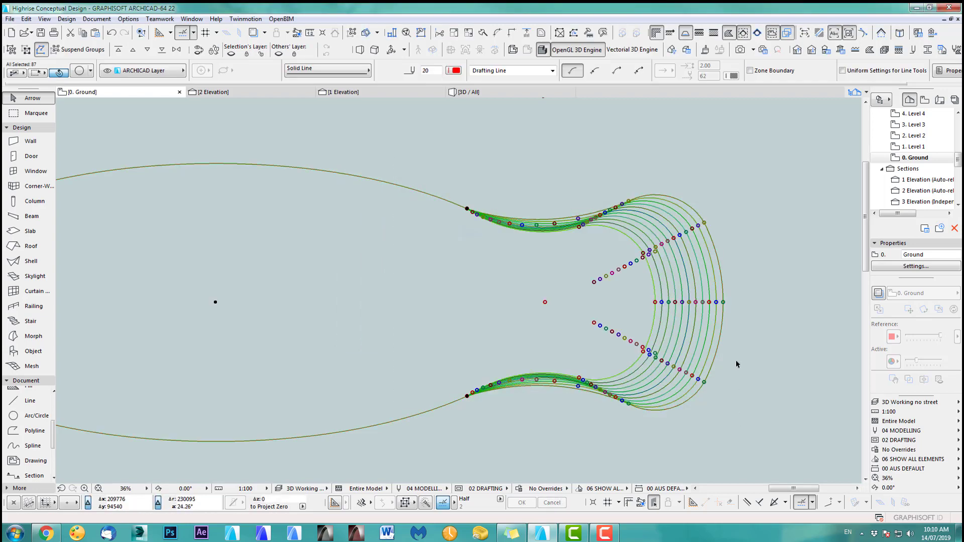
double_click(922, 147)
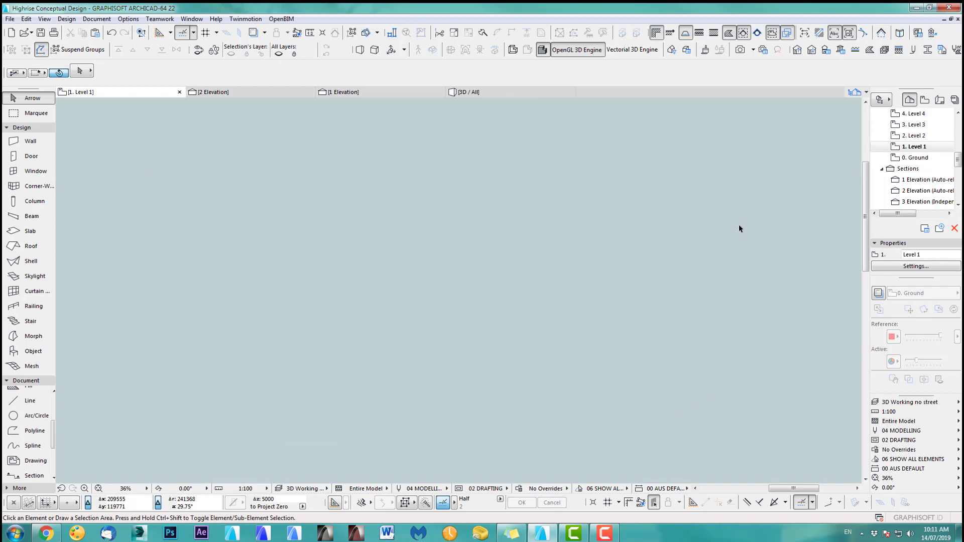
key("ctrl+v")
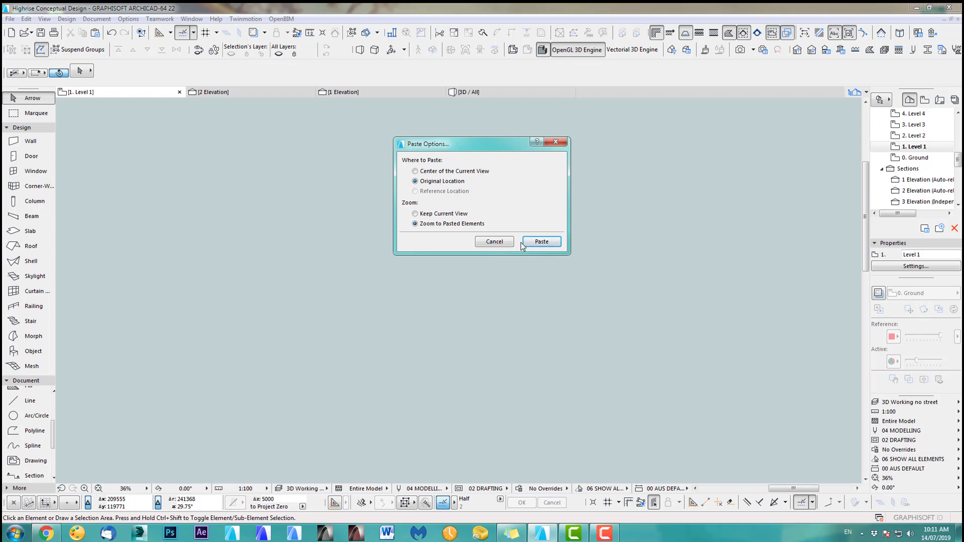
left_click(540, 243)
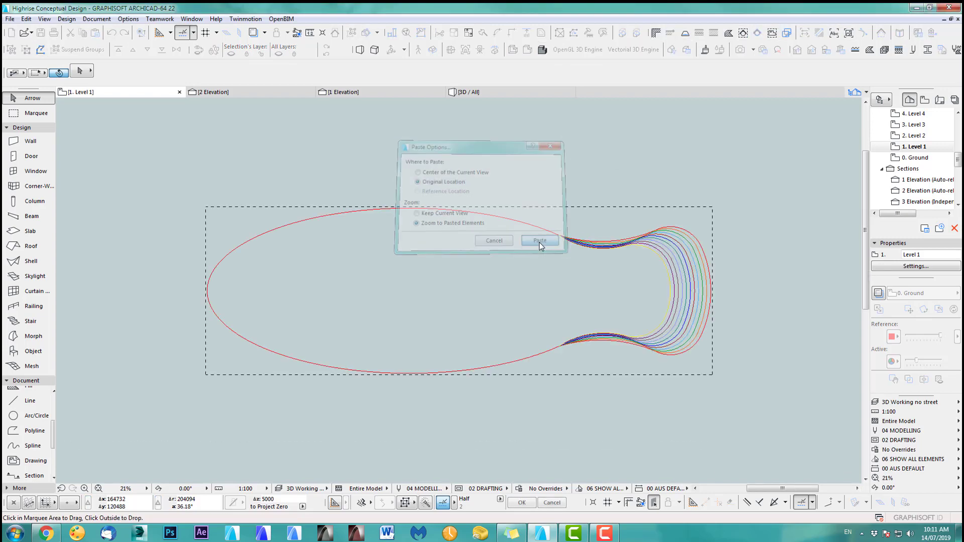
left_click(686, 177)
Paste the copied ellipse and coloured outlines at the same location on Level 2.
left_click(913, 135)
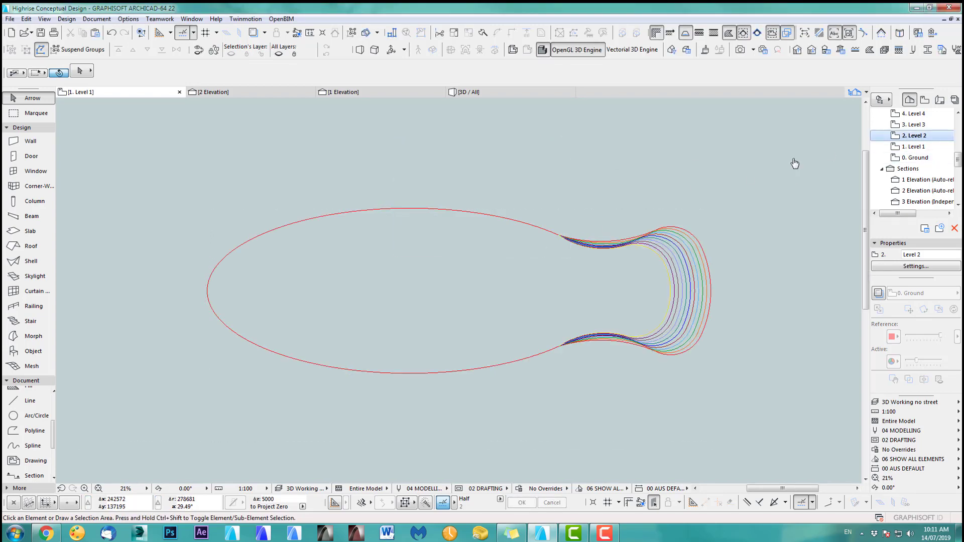
key("ctrl+v")
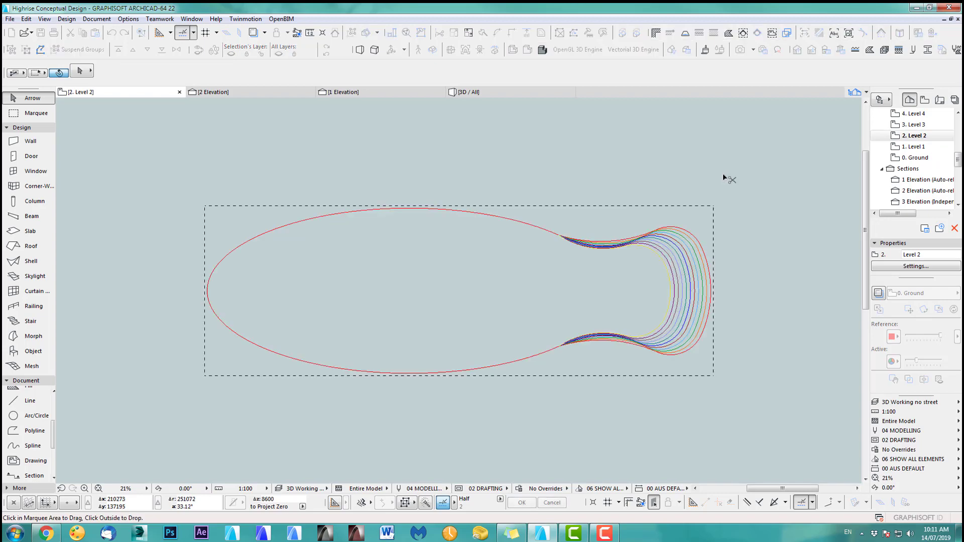
left_click(725, 176)
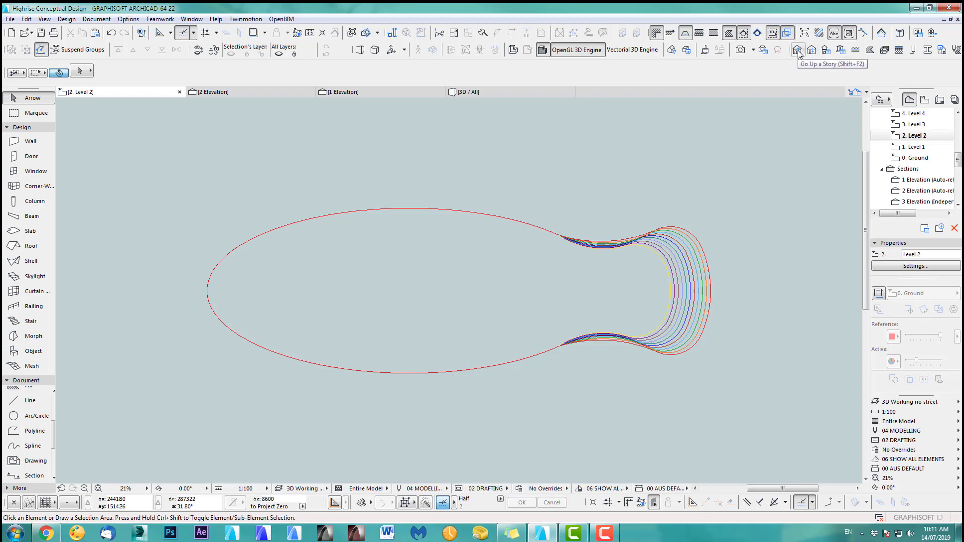
Go up through the stories above Level 2, pasting the full set of outlines in place up to Level 9.
left_click(799, 52)
left_click(799, 52)
left_click(798, 52)
left_click(798, 52)
left_click(798, 52)
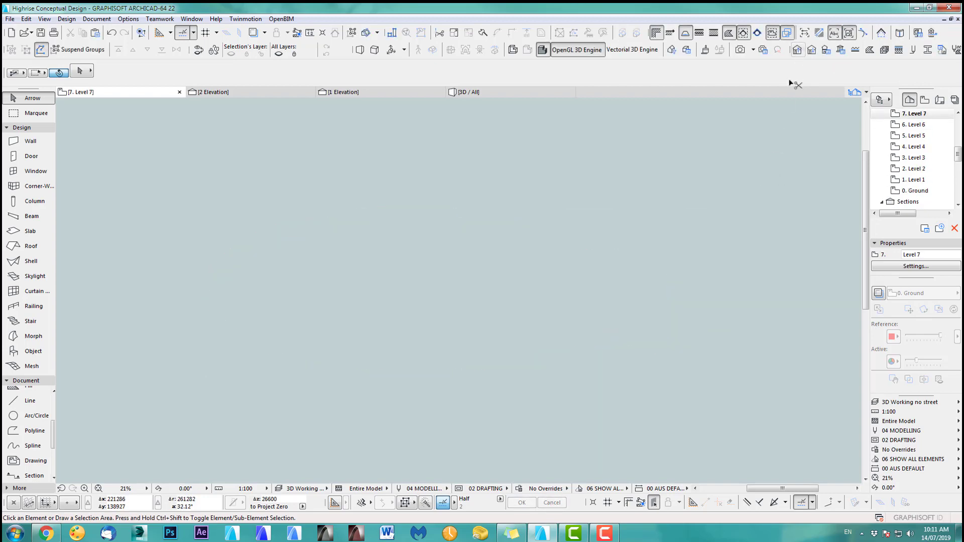
left_click(799, 52)
left_click(798, 52)
key("ctrl+v")
left_click(776, 160)
scroll(726, 258, "up", 2)
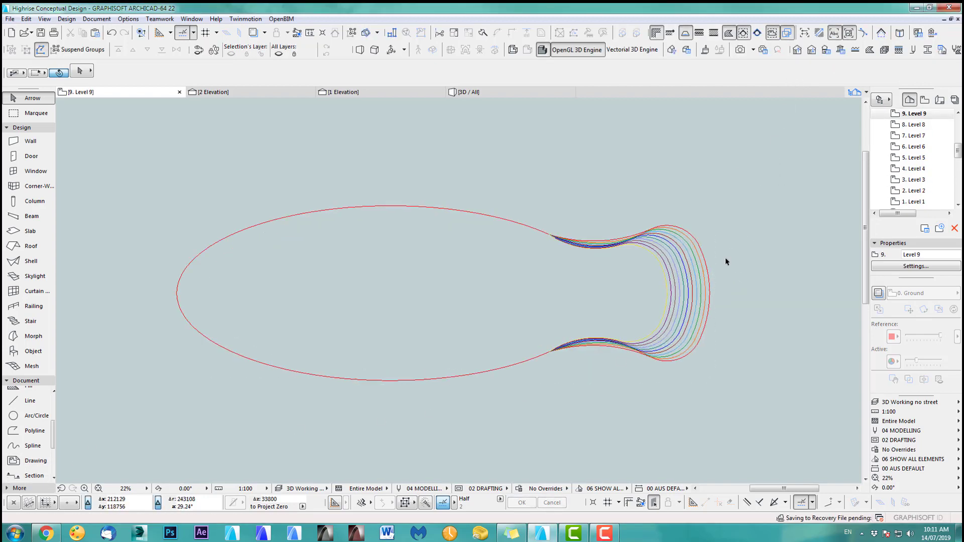
middle_click_drag(732, 310, 721, 280)
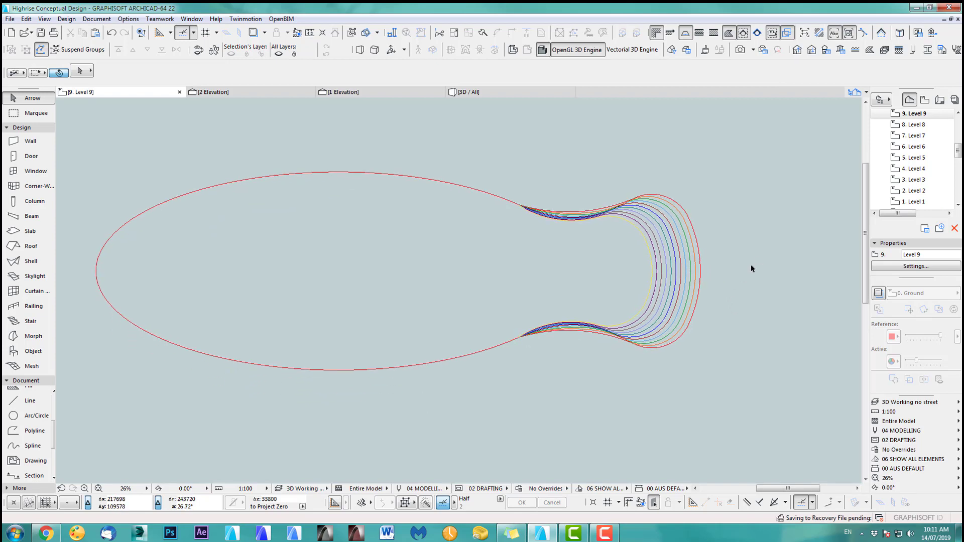
On Level 2, delete the outermost red outline and all inner coloured outlines, keeping only the orange one with the ellipse.
left_click_drag(958, 151, 958, 165)
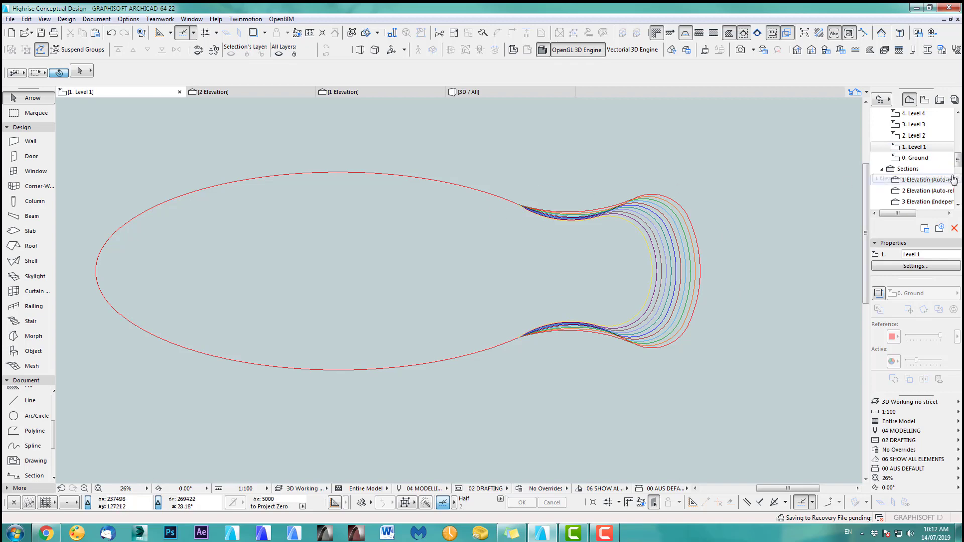
double_click(924, 146)
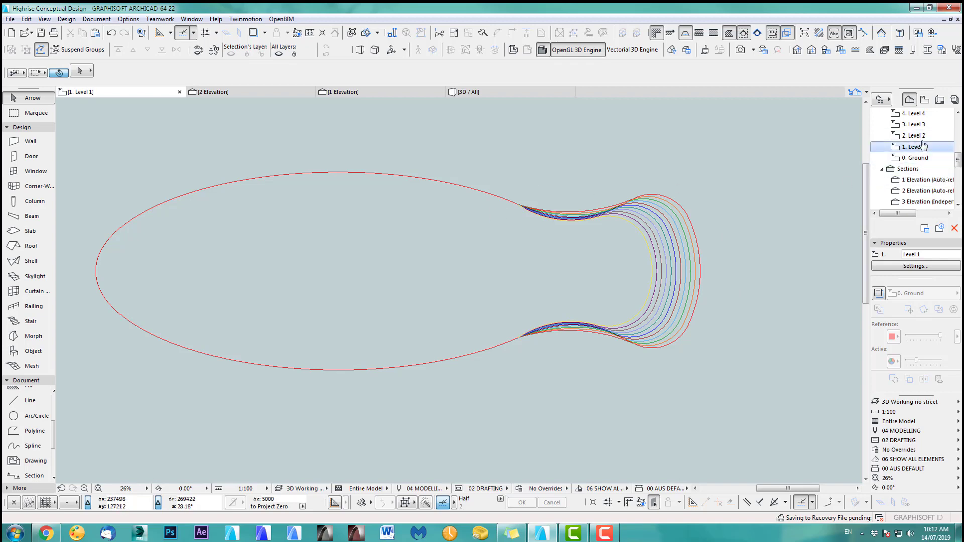
left_click(799, 51)
scroll(743, 269, "up", 3)
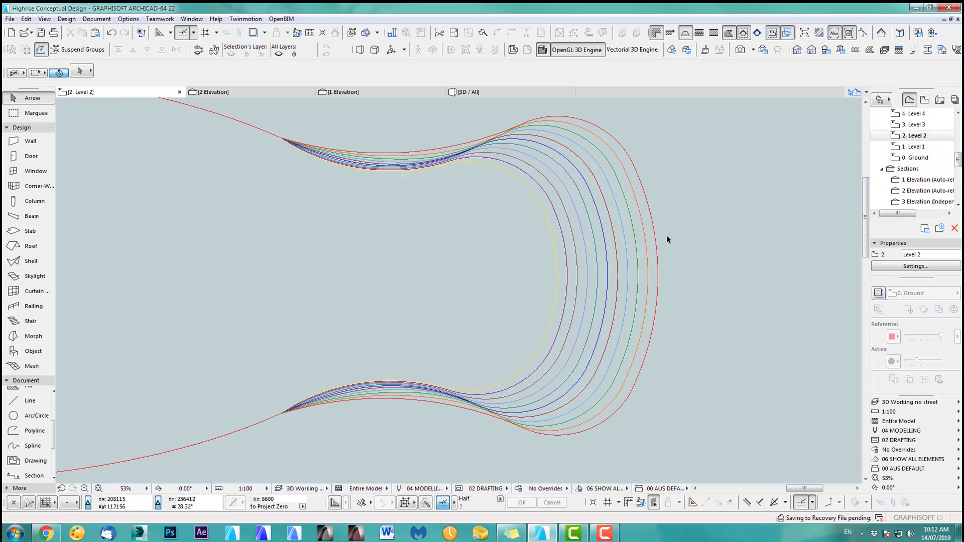
left_click(657, 302)
scroll(698, 312, "down", 2)
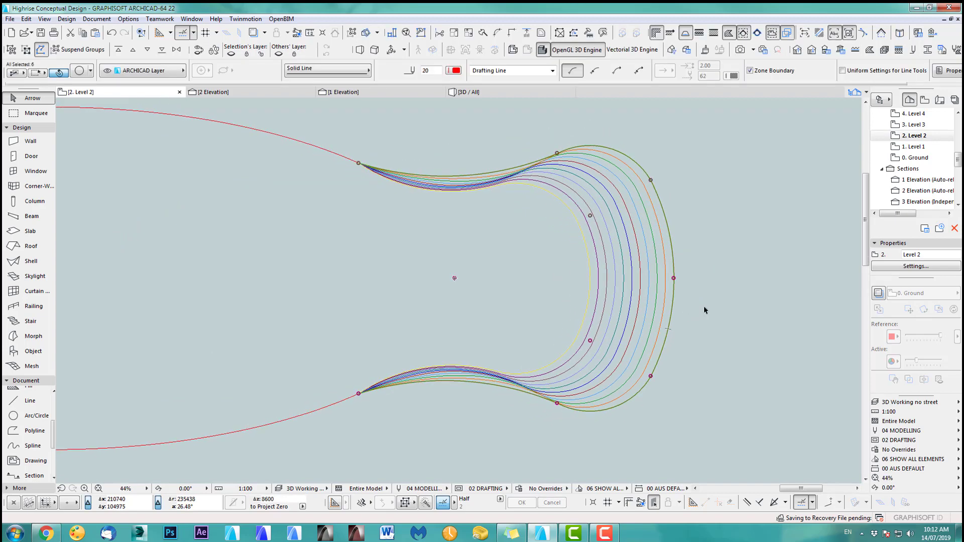
key("Delete")
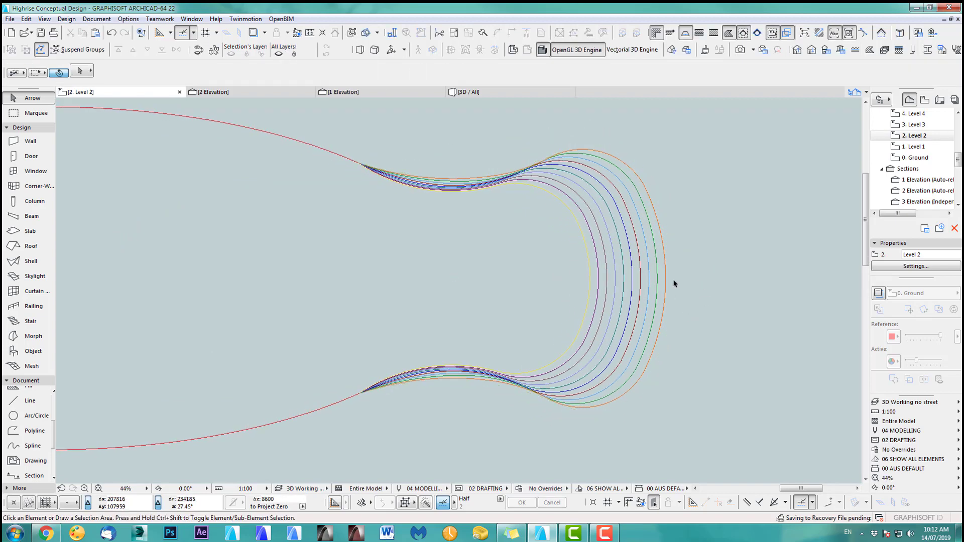
left_click_drag(545, 262, 659, 307)
key("Delete")
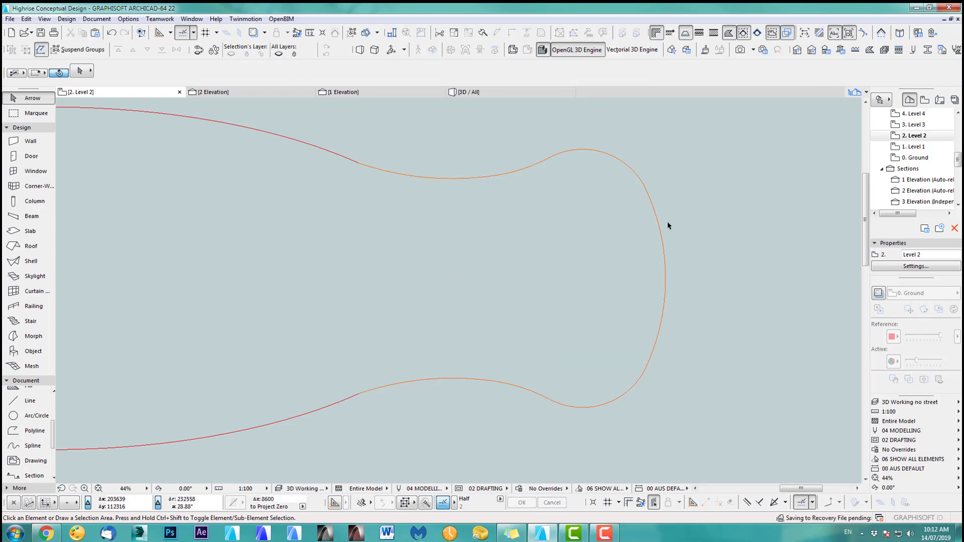
On Level 3, delete every coloured outline outside and inside the outer green one, keeping it with the ellipse.
double_click(914, 124)
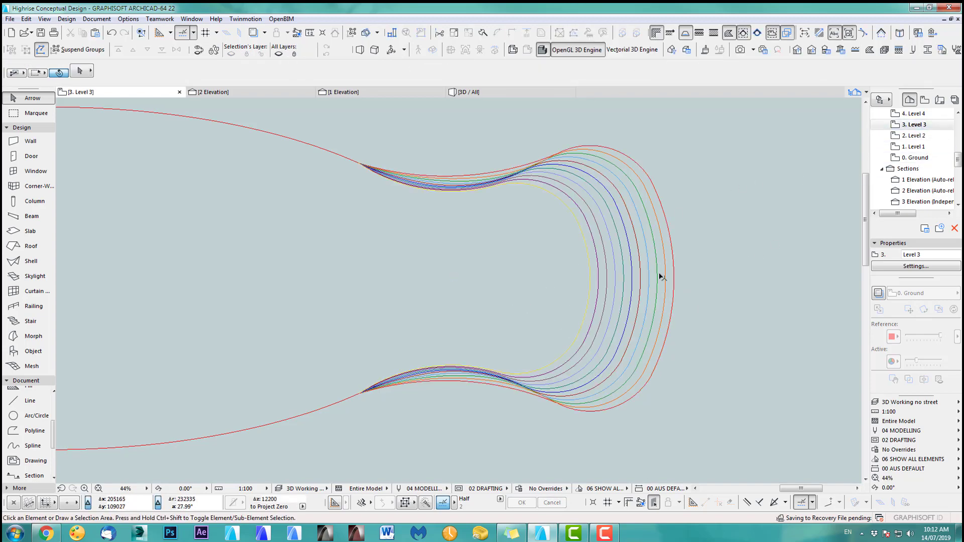
scroll(686, 272, "up", 4)
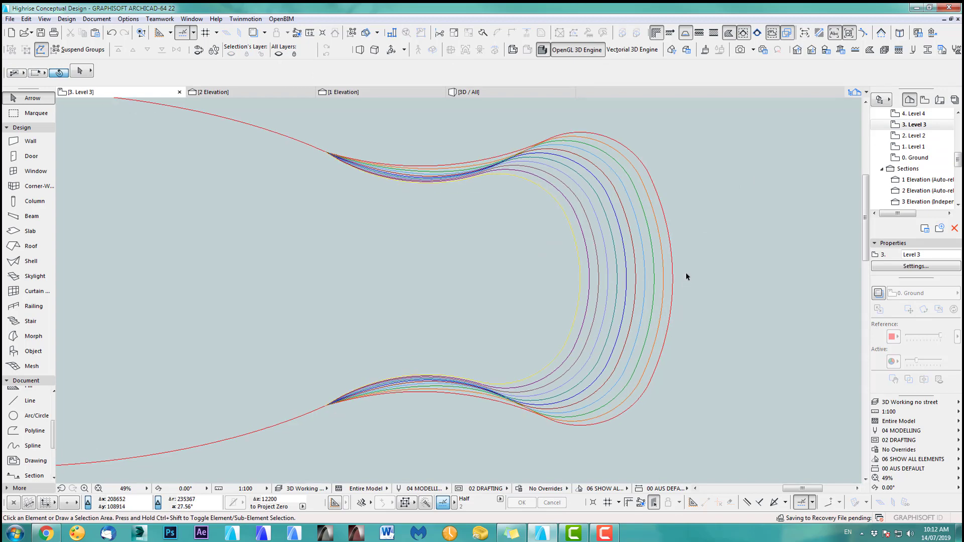
left_click_drag(636, 334, 685, 230)
key("Delete")
left_click_drag(617, 252, 453, 352)
key("Delete")
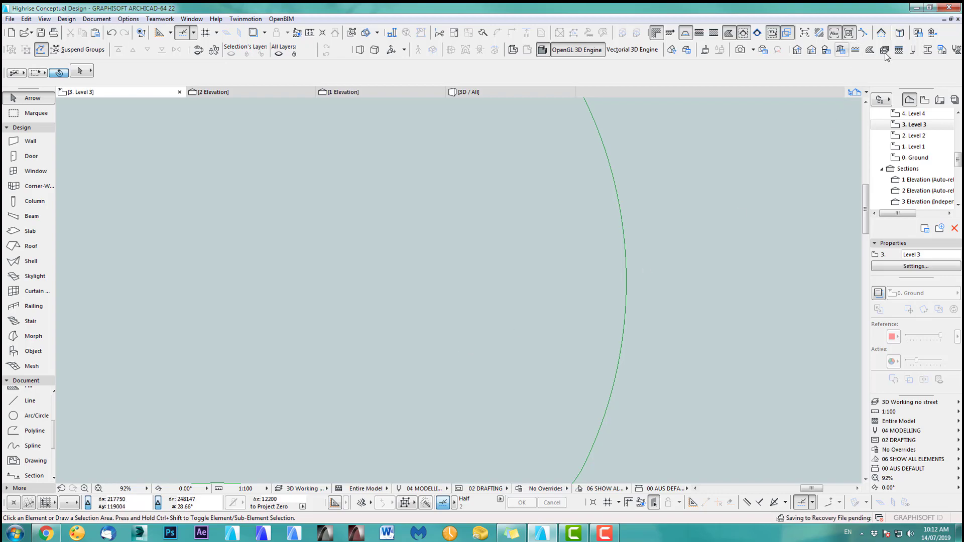
Go through the stories above Level 3 to check the coloured outline kept on each.
left_click(798, 50)
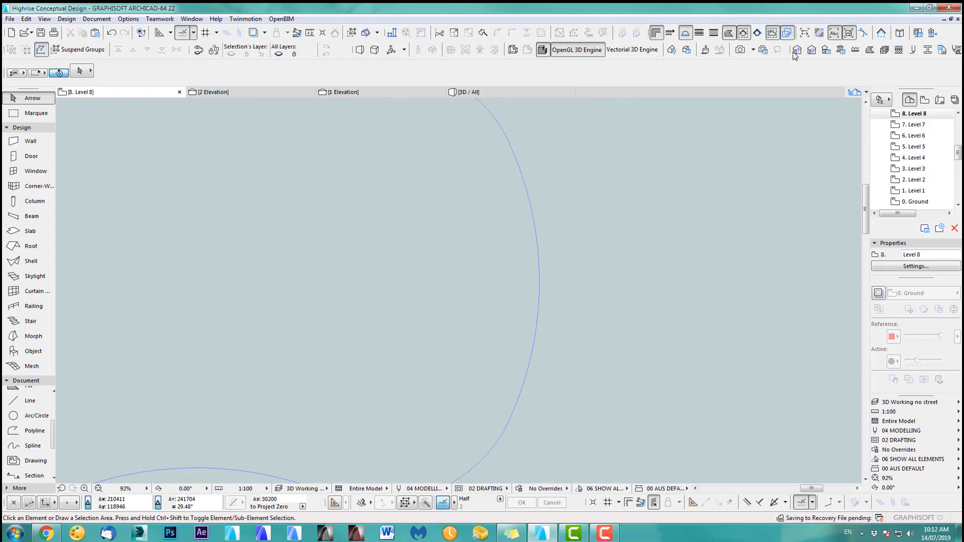
left_click(940, 125)
left_click(939, 116)
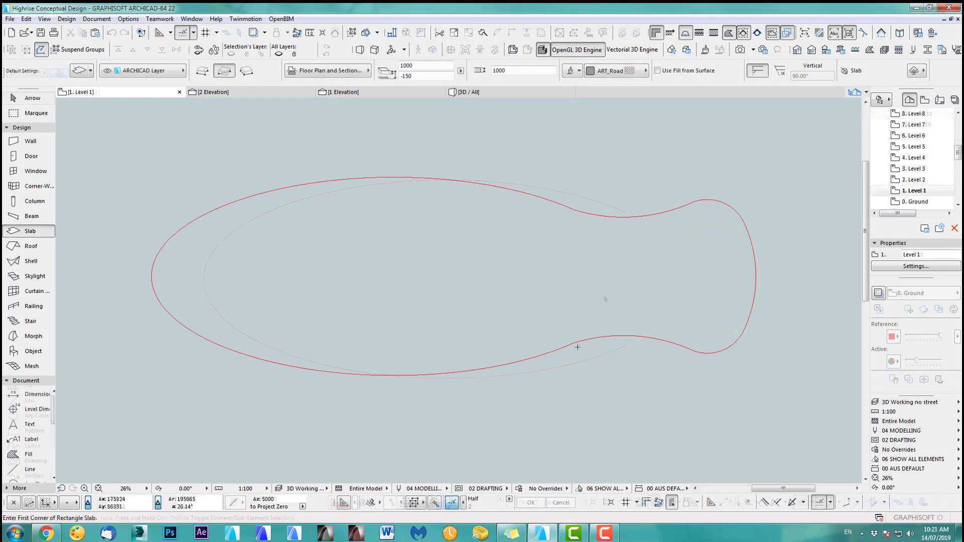
Override the default slab's top surface with ART_Floor1 and its edge and bottom surfaces with ART_Ceil1.
double_click(15, 232)
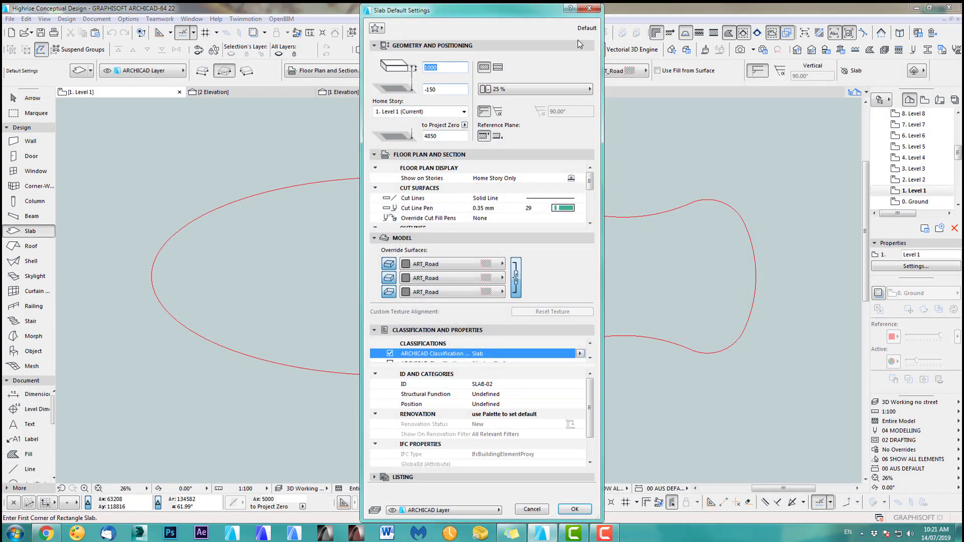
left_click(475, 266)
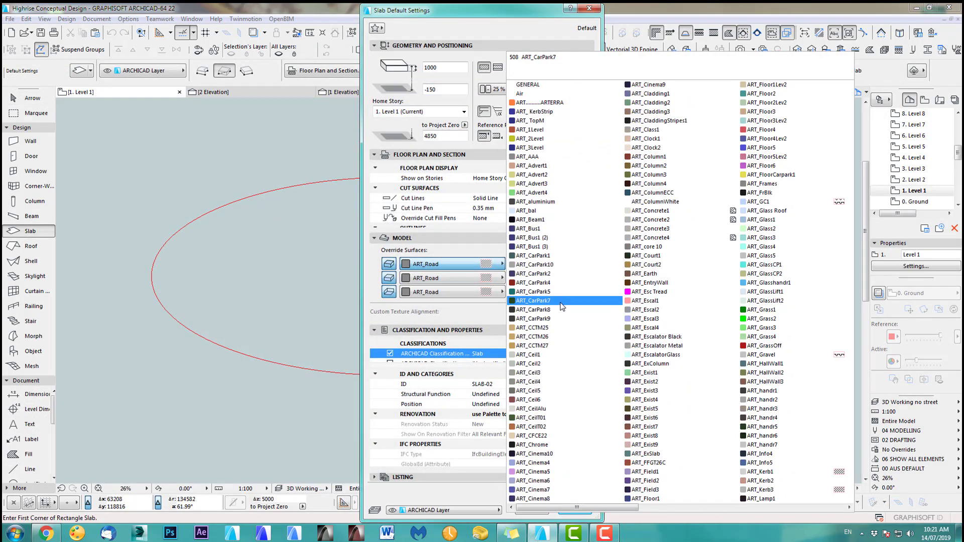
left_click(544, 357)
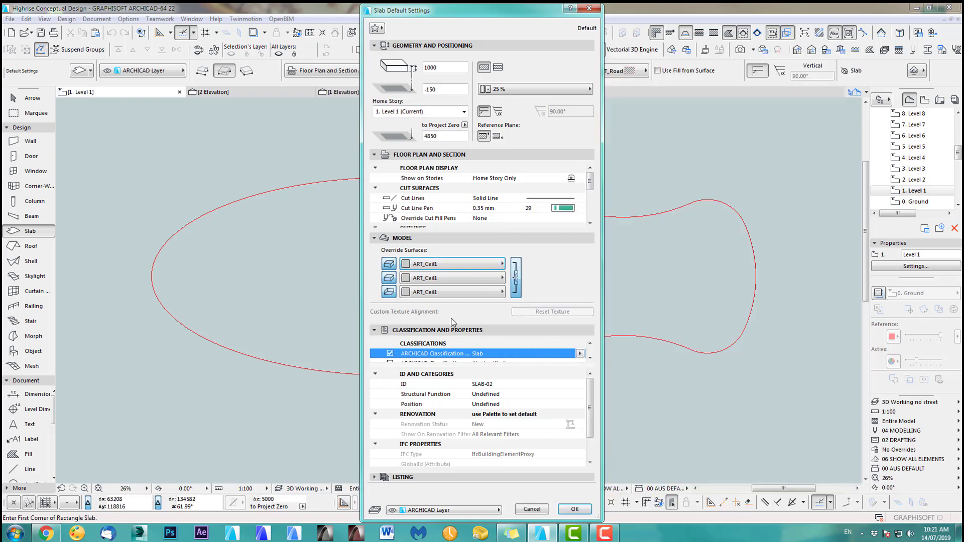
left_click(453, 292)
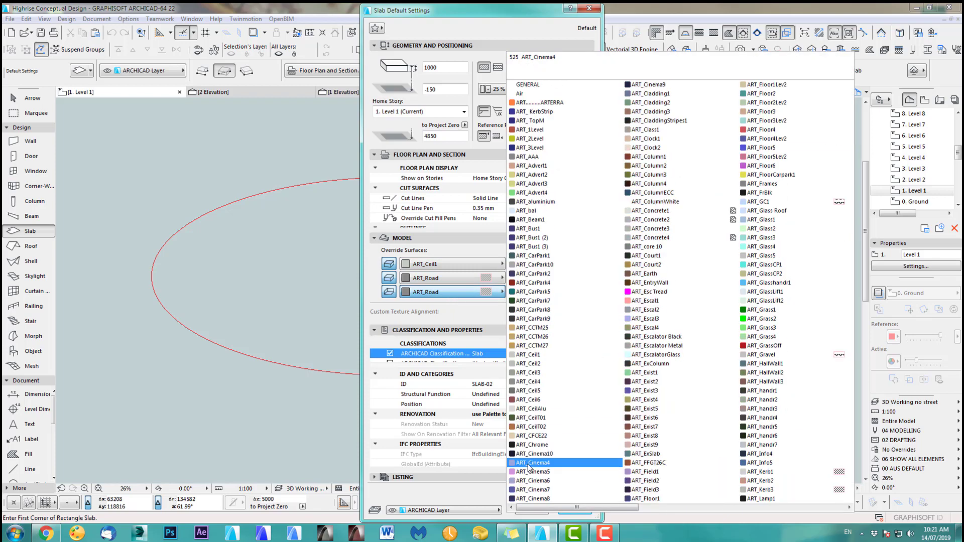
left_click(532, 355)
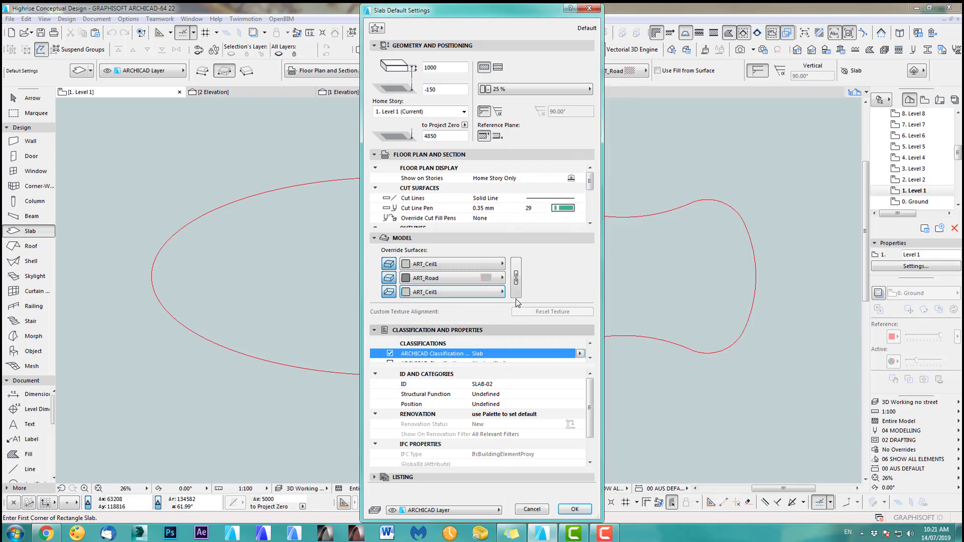
left_click(496, 281)
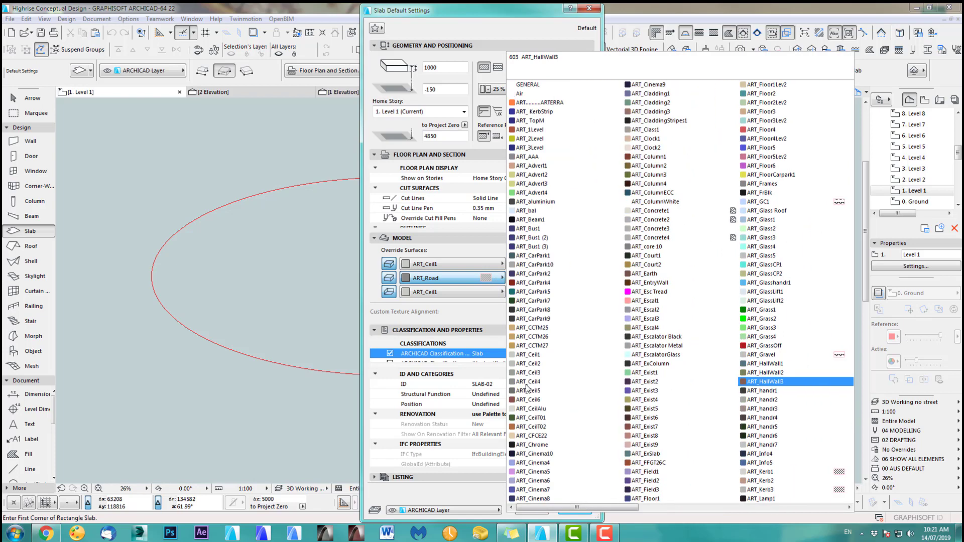
left_click(531, 355)
left_click(502, 263)
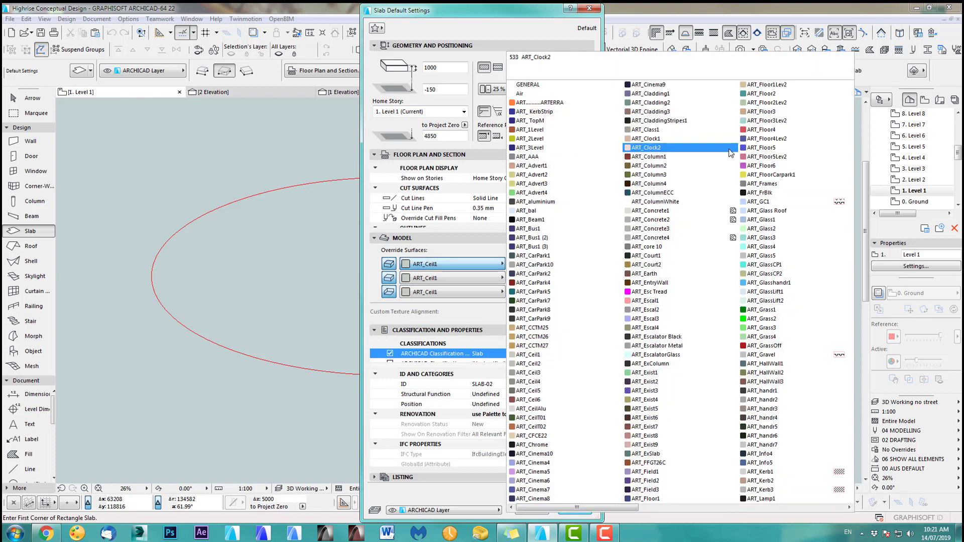
left_click(664, 499)
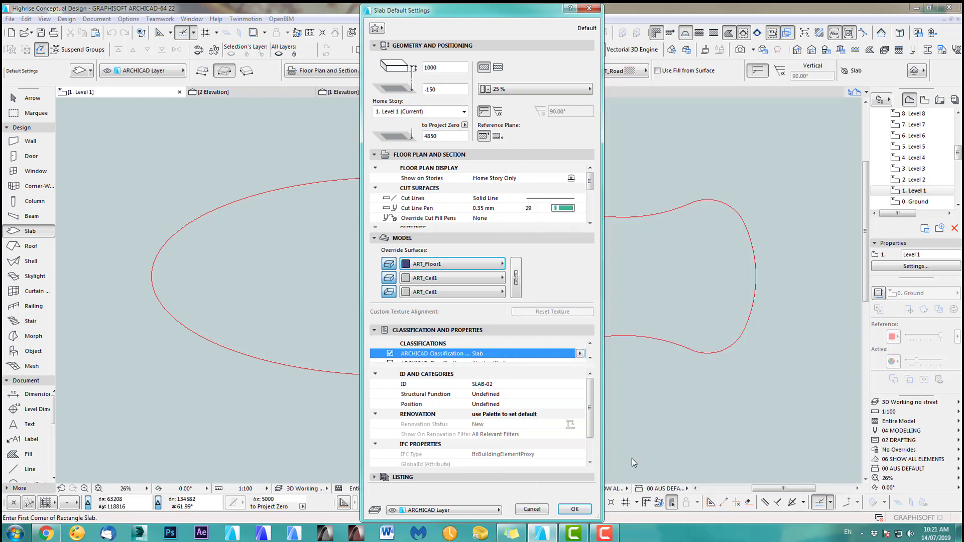
Put the default slab on the 3DFloors layer with an offset of 0 from its home story.
left_click(479, 511)
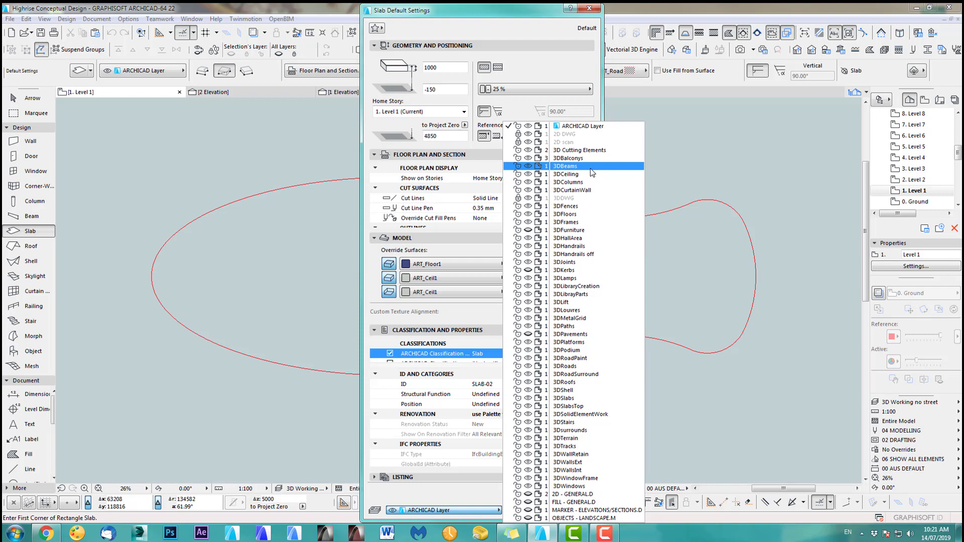
left_click(572, 214)
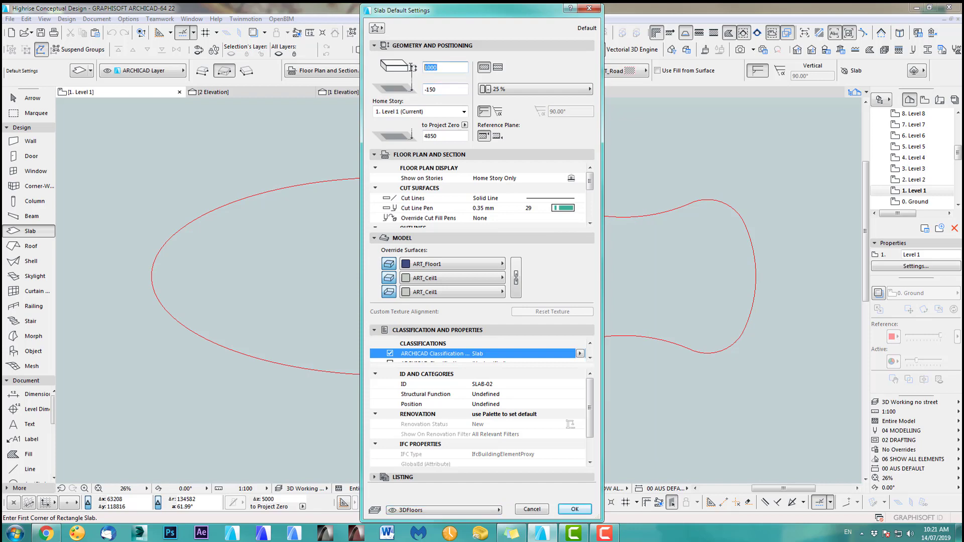
double_click(428, 89)
type("0")
left_click(575, 510)
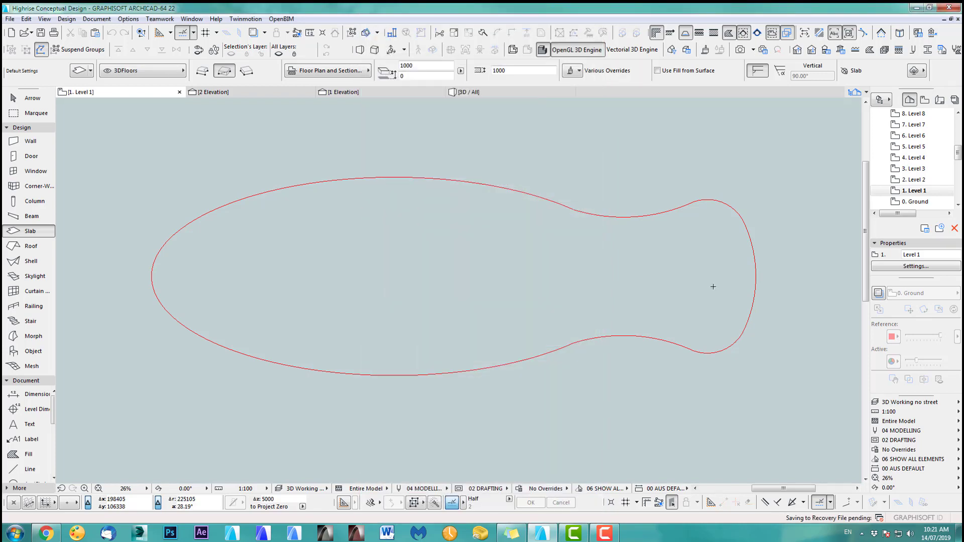
Create a slab on Level 1 from the red outline with the Magic Wand, and view it in 3D.
key("space")
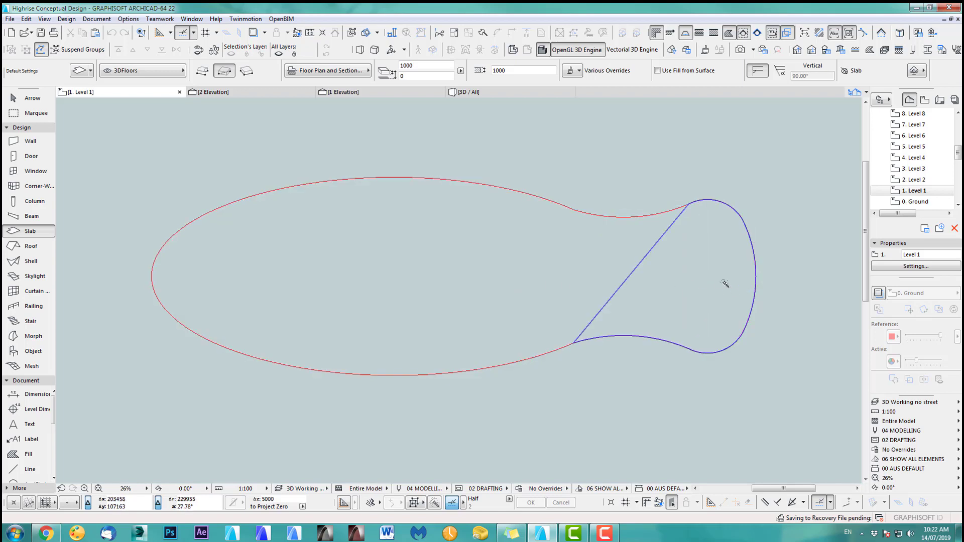
left_click(454, 281)
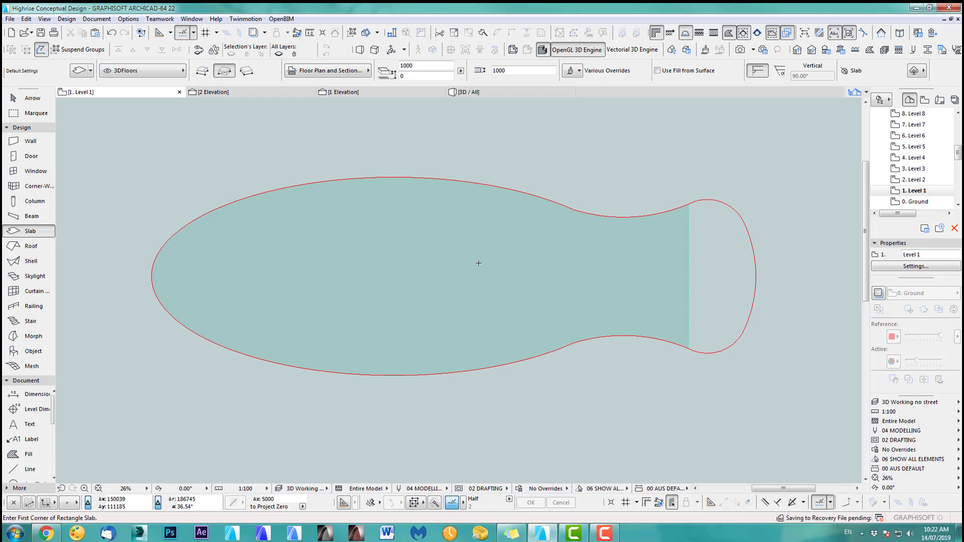
key("F3")
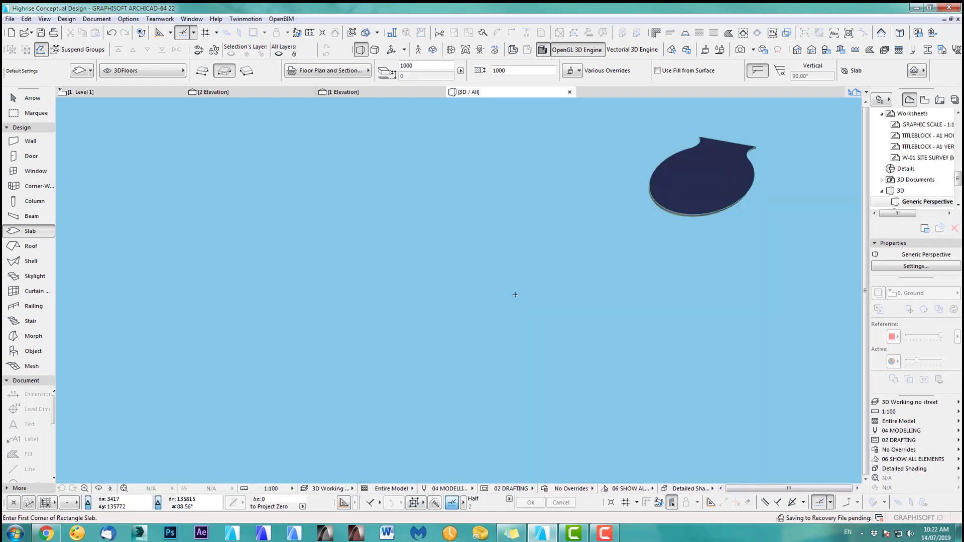
Inspect the new Level 1 slab from different sides in 3D, and return to the Level 1 floor plan.
middle_click_drag(456, 279, 366, 270)
scroll(366, 269, "up", 3)
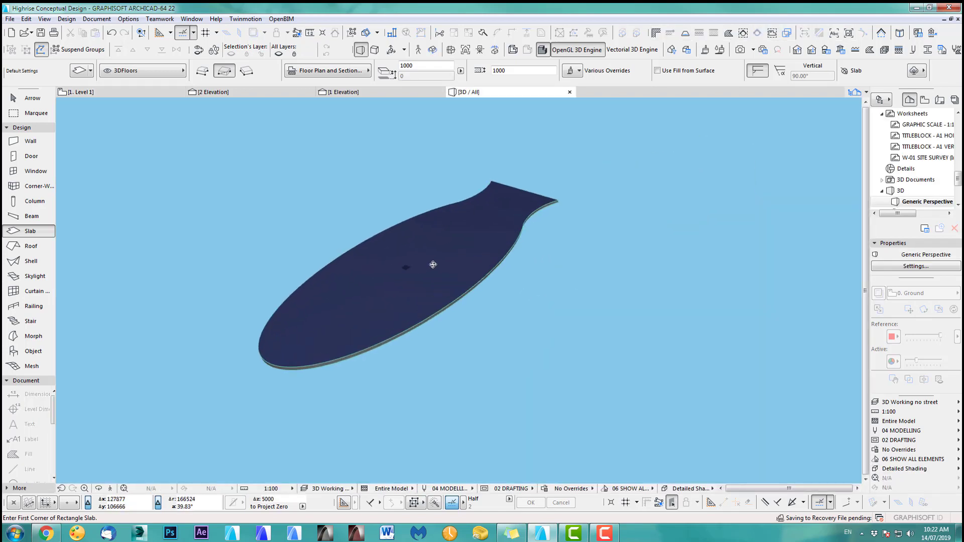
middle_click_drag(252, 248, 461, 288, "shift")
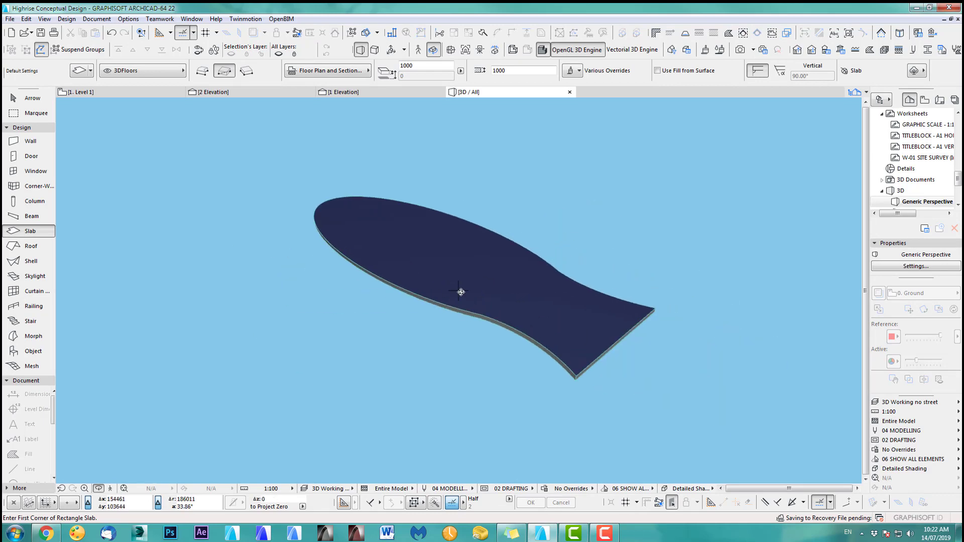
key("F2")
middle_click_drag(700, 329, 666, 330)
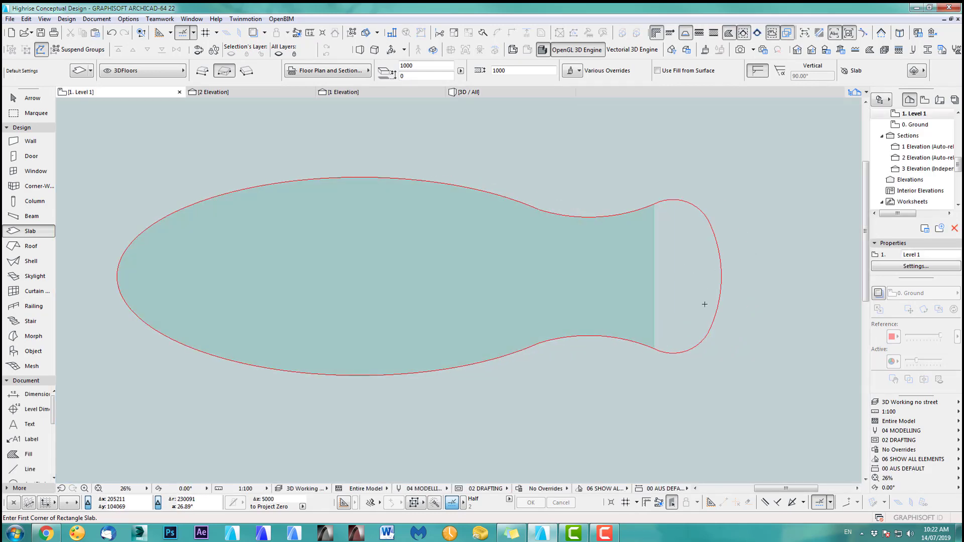
Override the default slab's top surface with ART_Floor2 and its edge and bottom surfaces with ART_Ceil2.
double_click(40, 233)
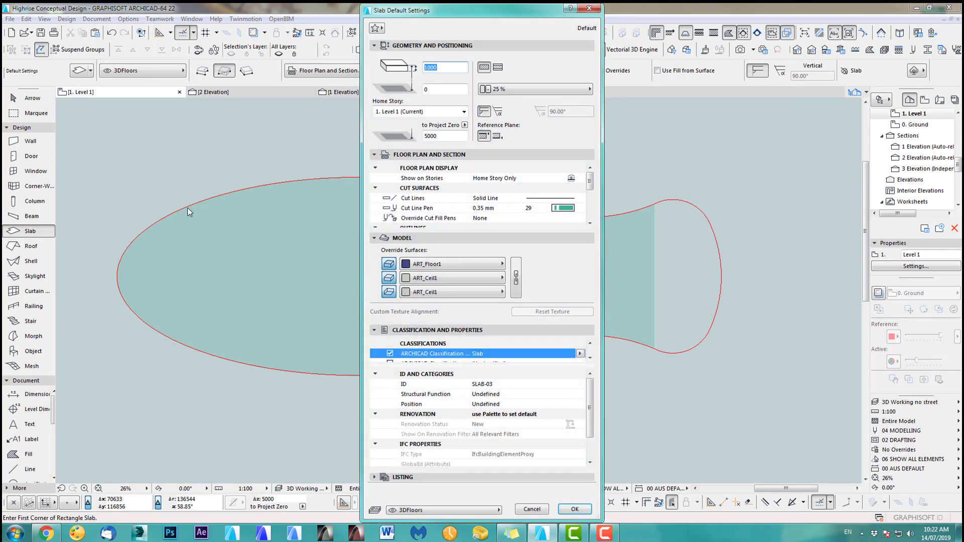
left_click(465, 265)
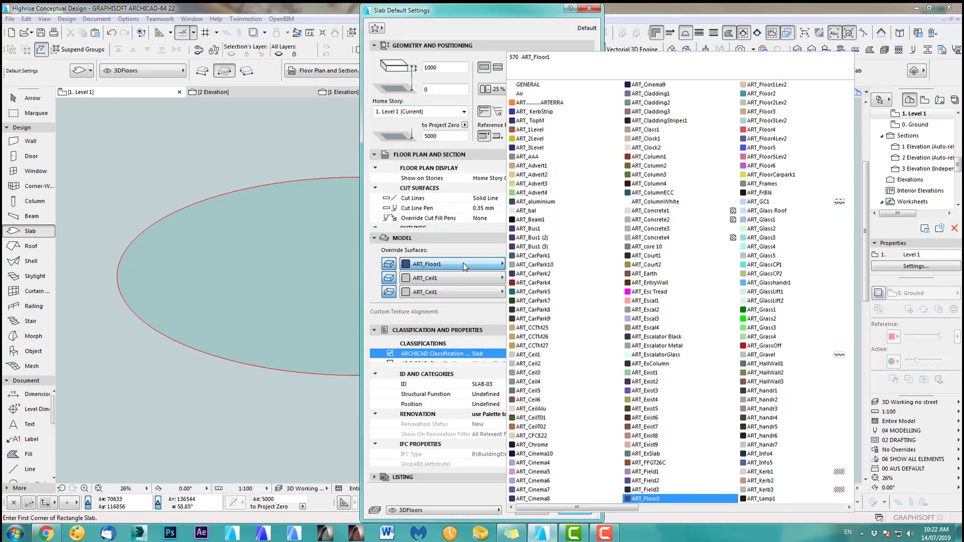
left_click(802, 98)
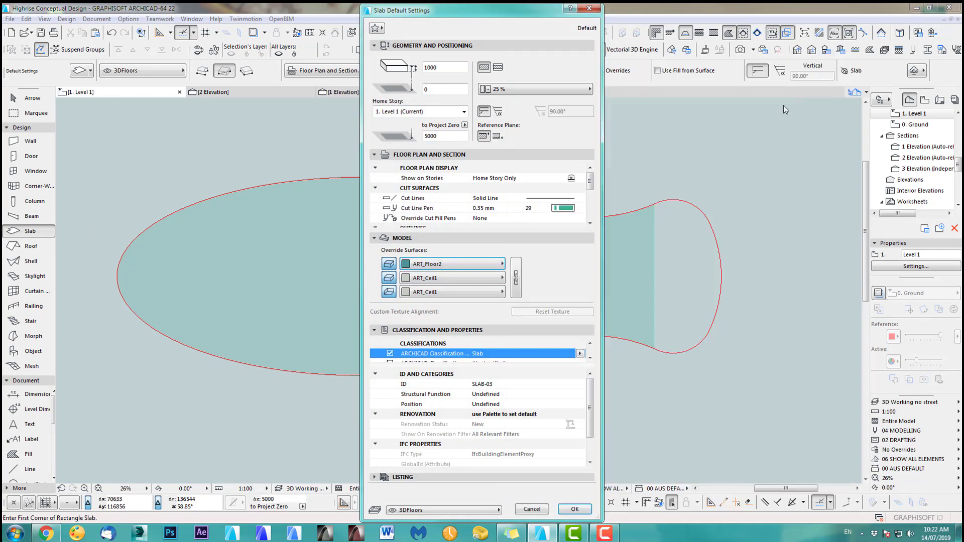
left_click(488, 280)
left_click(562, 371)
left_click(488, 293)
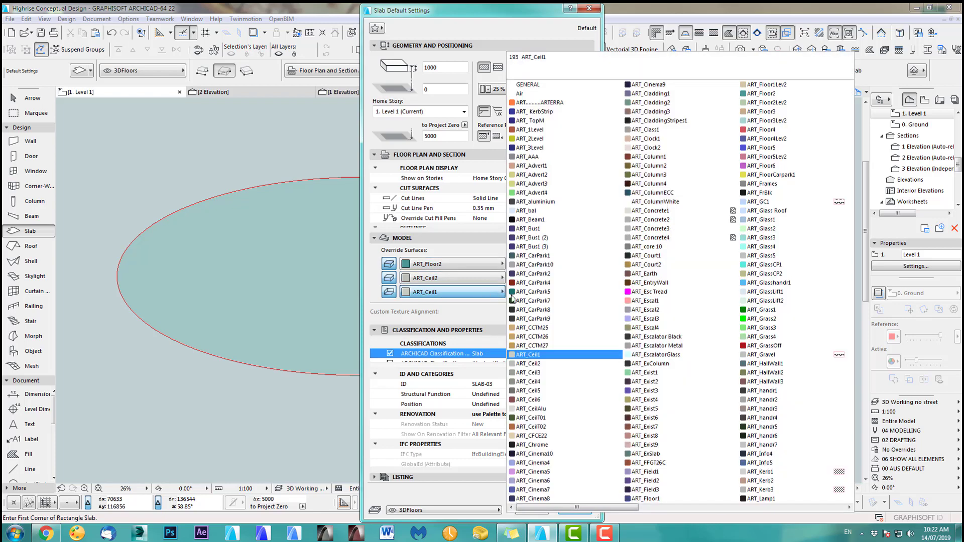
left_click(550, 369)
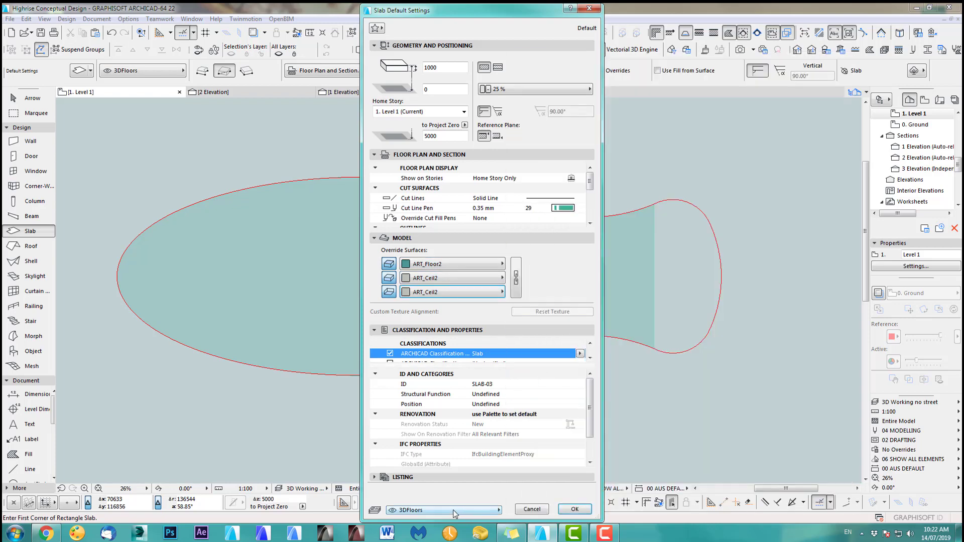
Put the default slab on the 3DBalconys layer and give its cover fill a blue 0.25 mm pen.
left_click(456, 511)
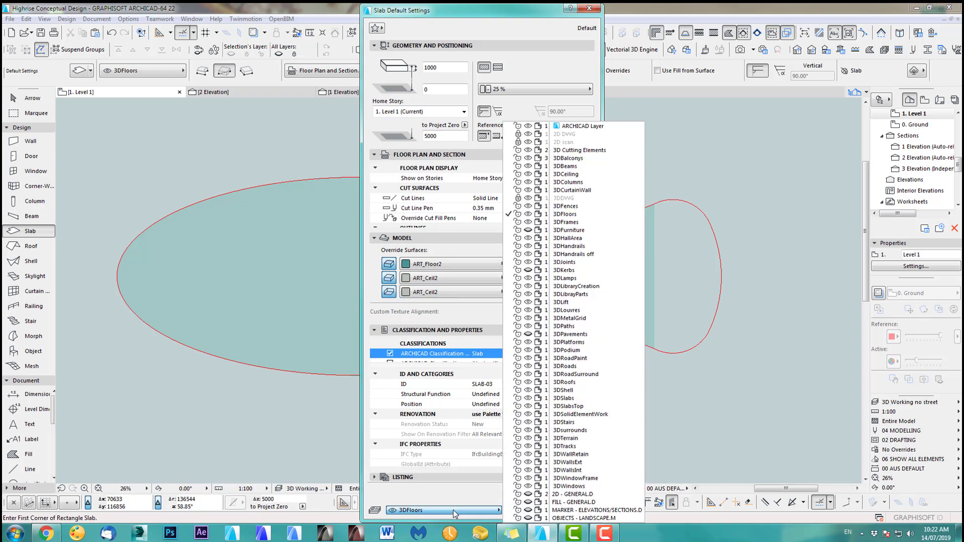
left_click(584, 160)
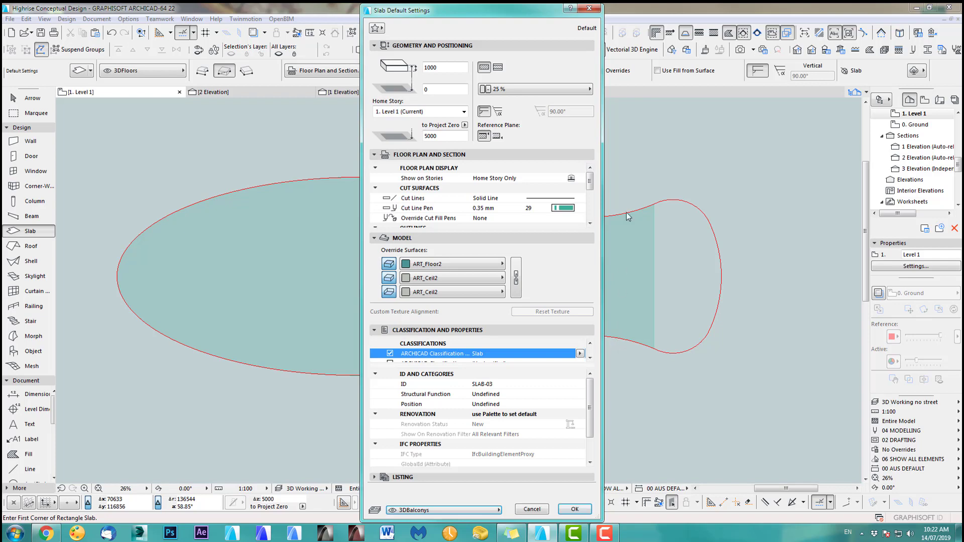
left_click_drag(593, 184, 590, 221)
left_click(569, 199)
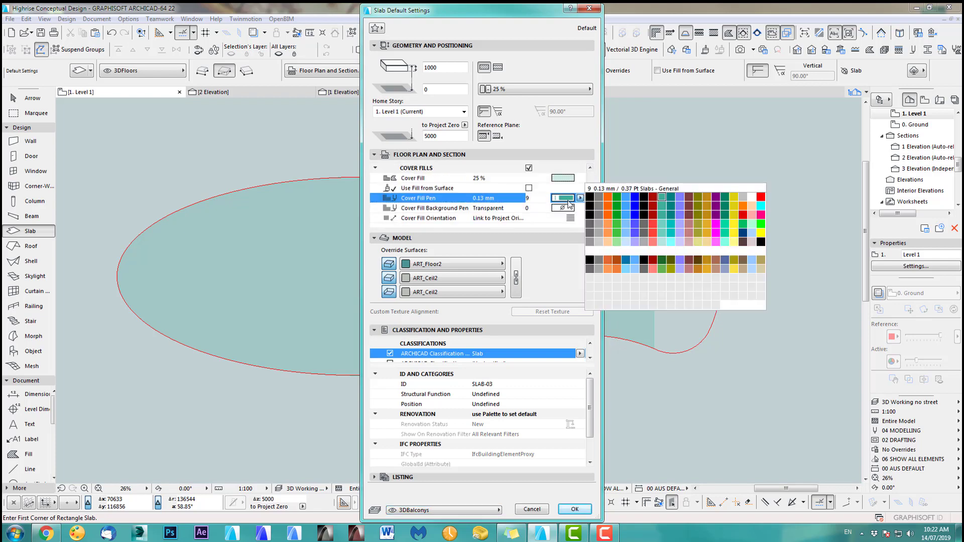
left_click(627, 206)
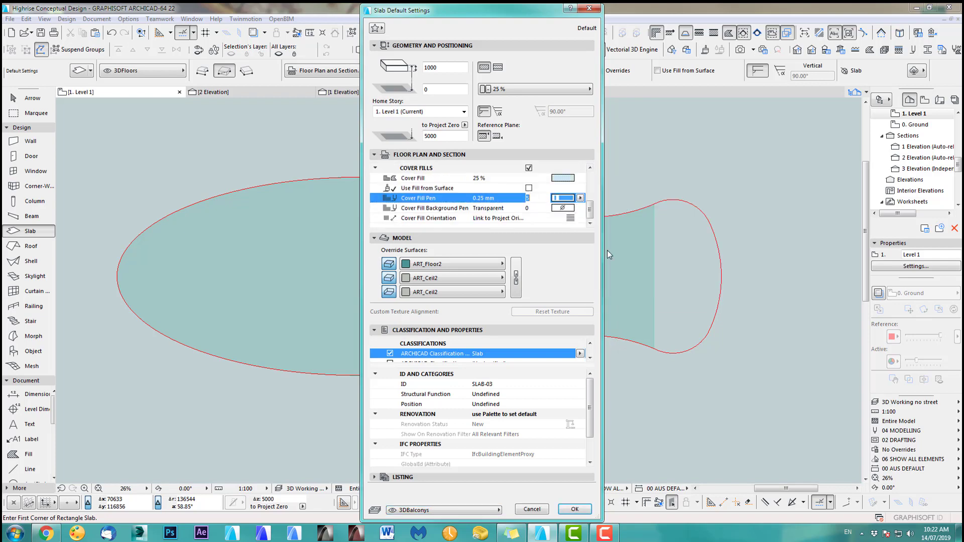
Create a balcony slab in the rounded end of the Level 1 outline, and check it in 3D beside the floor slab.
left_click(574, 509)
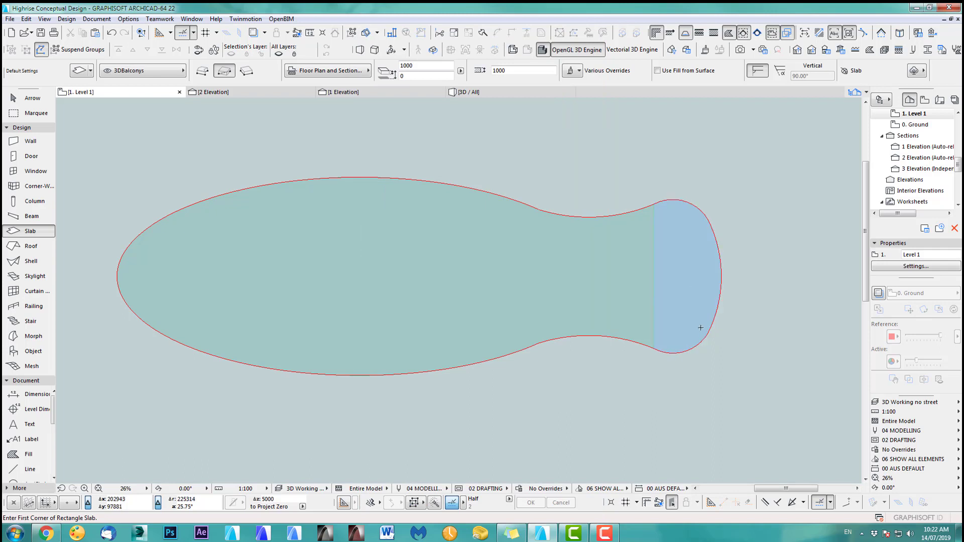
middle_click_drag(623, 314, 648, 322)
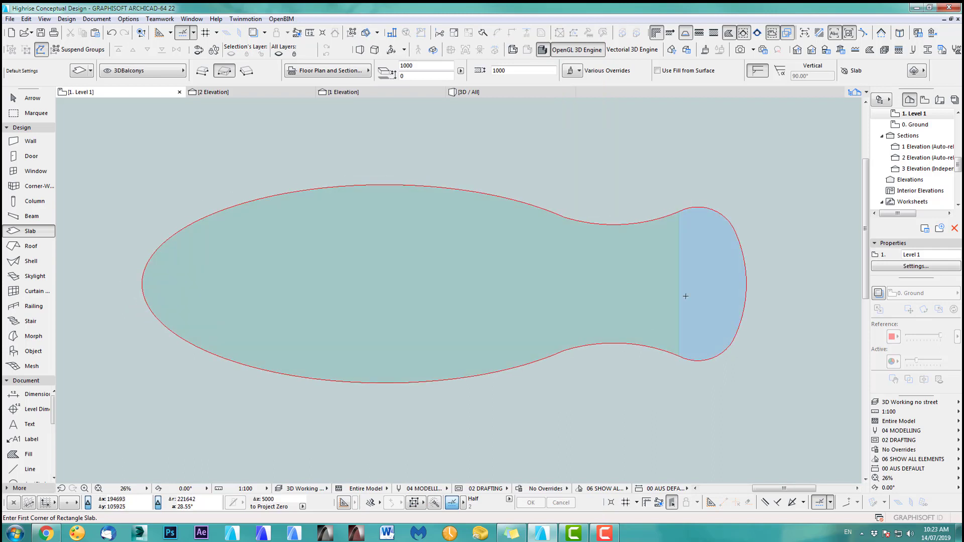
key("F3")
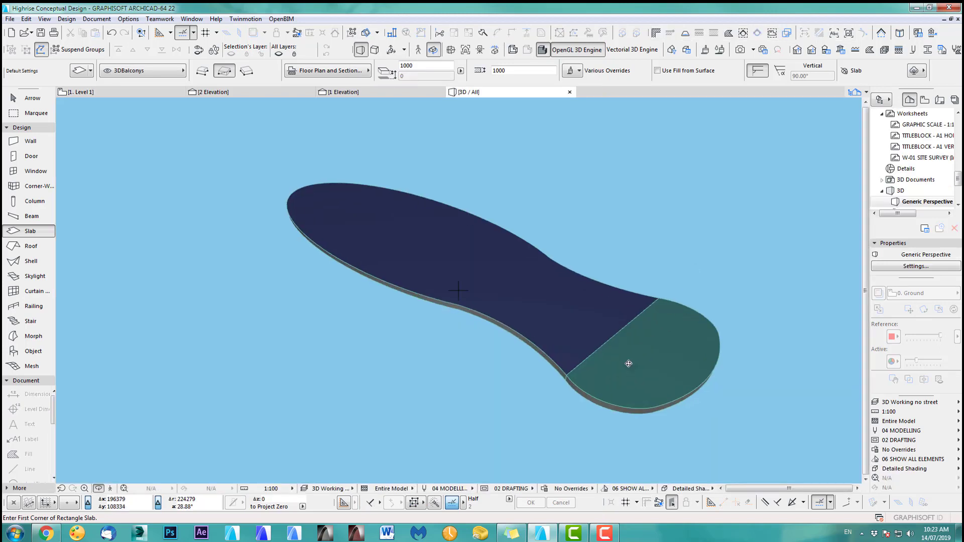
key("F2")
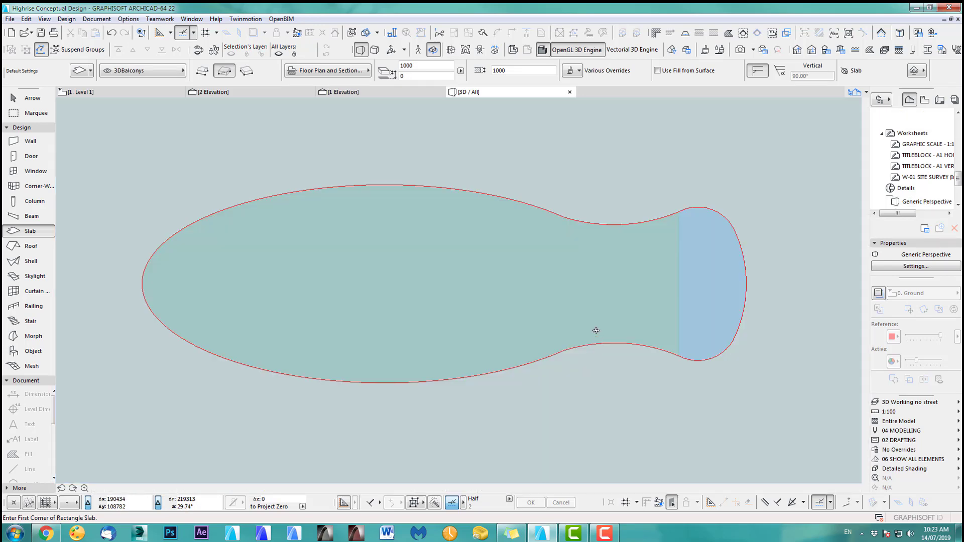
Examine the nodes along the Level 1 floor slab's curved edge and the Magic Wand's curve deviation setting.
left_click(564, 227, "shift")
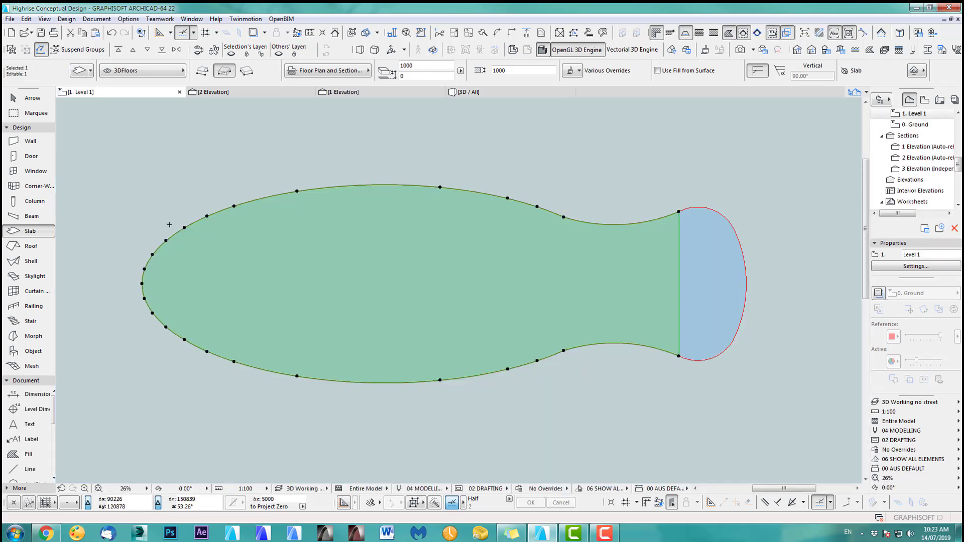
scroll(168, 221, "up", 5)
scroll(357, 179, "down", 3)
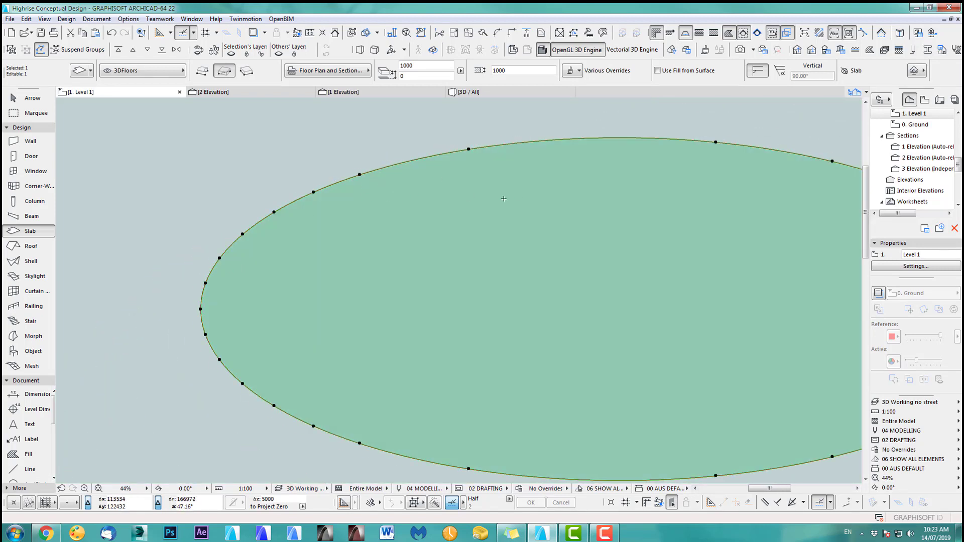
left_click(160, 18)
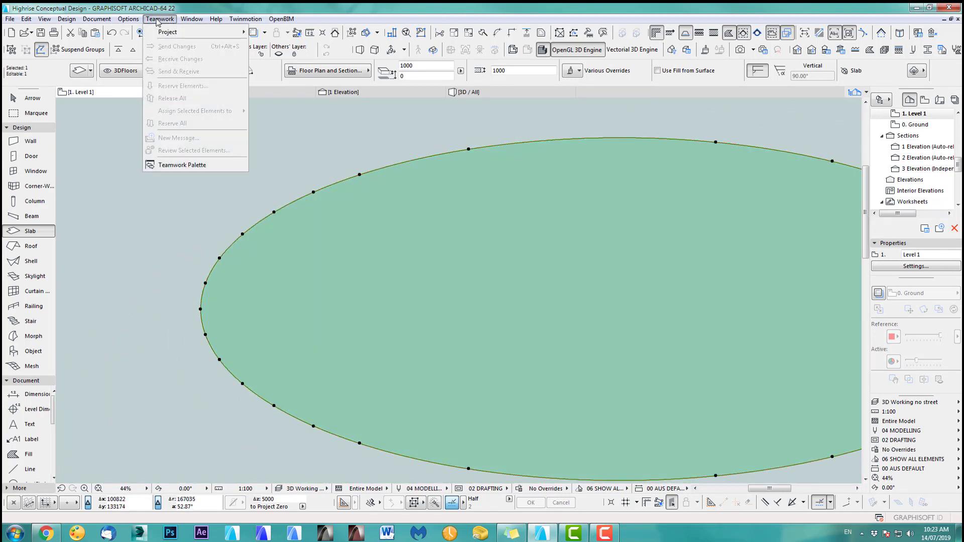
mouse_move(130, 19)
left_click(160, 86)
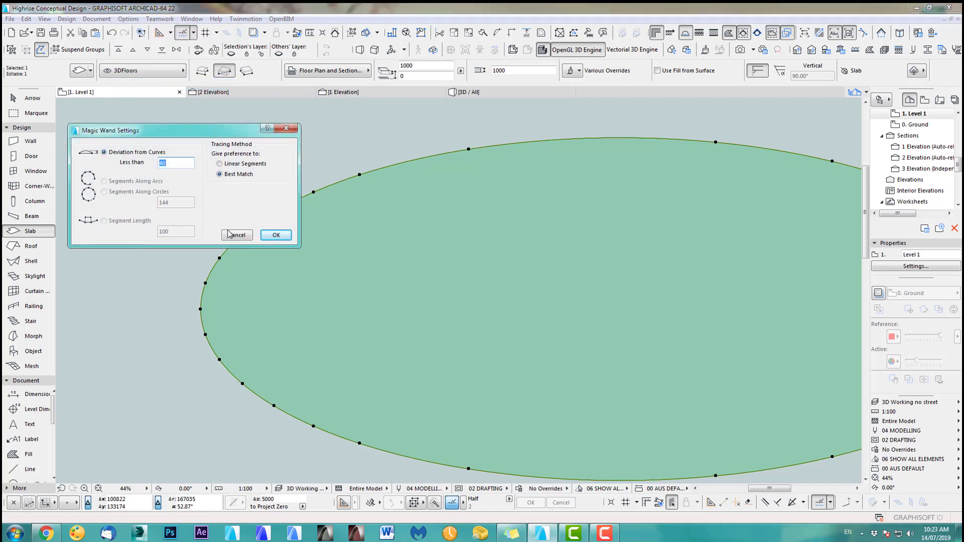
left_click(234, 235)
key("Escape")
scroll(474, 269, "down", 5)
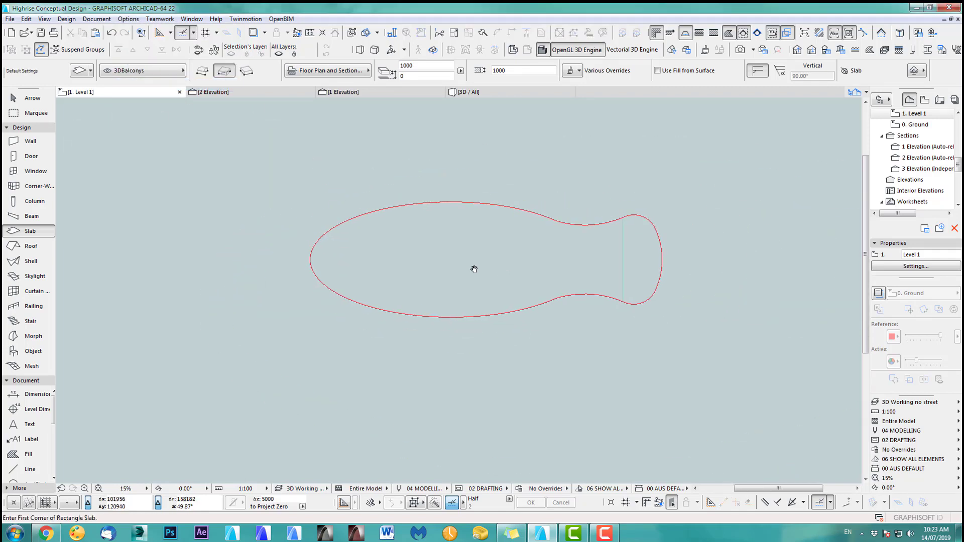
scroll(474, 269, "up", 3)
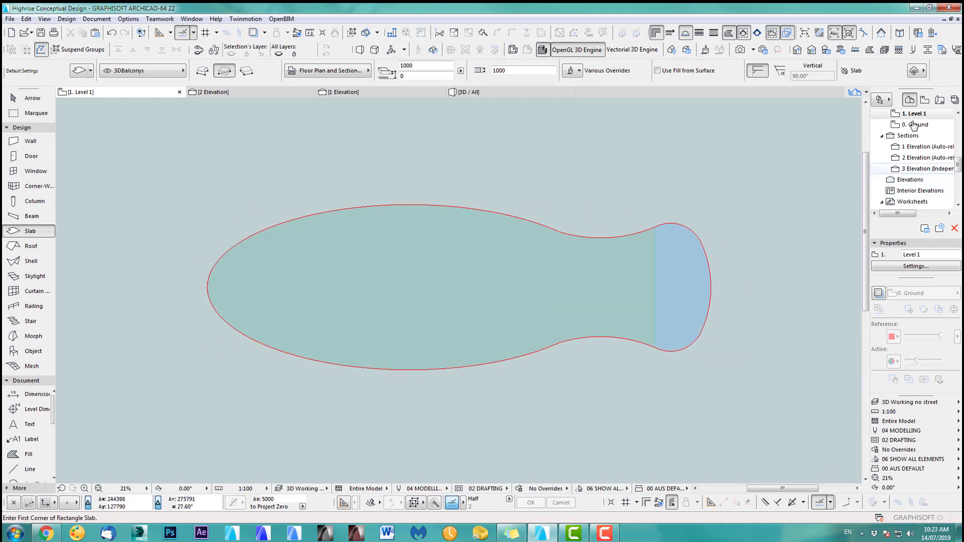
Pick up the Level 1 floor slab's settings on the 3DFloors layer as defaults and go up to Level 2.
left_click(687, 280)
key("ctrl+Up")
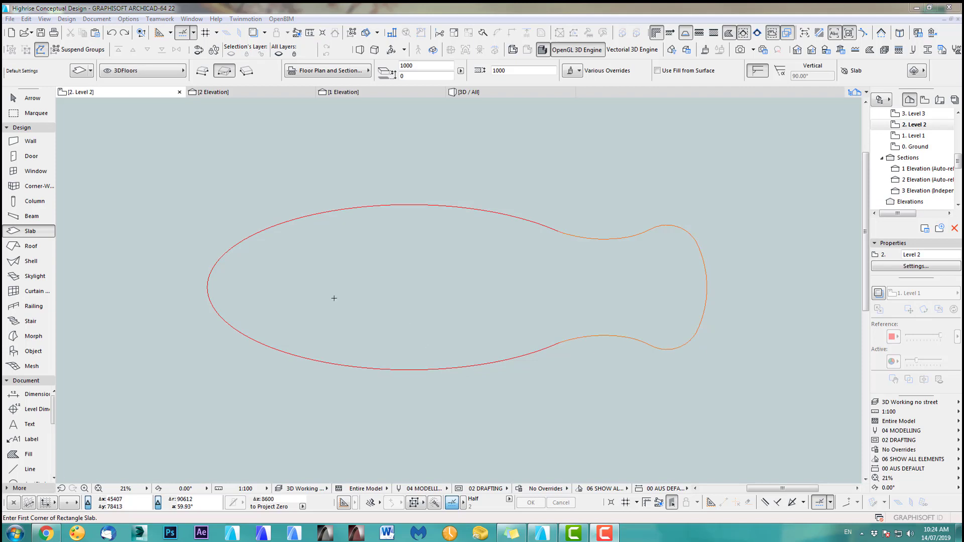
middle_click_drag(504, 275, 516, 275)
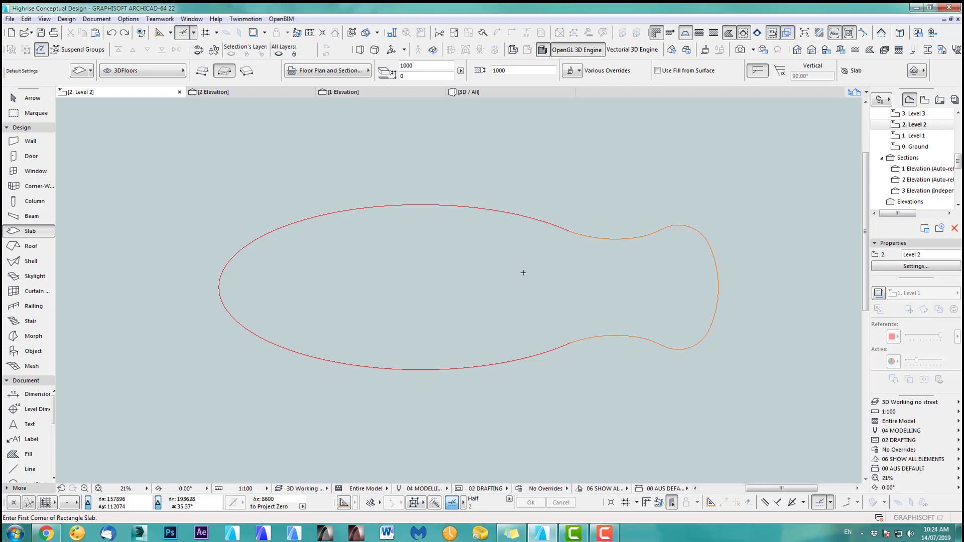
Try a Magic Wand floor slab in the Level 2 outline, compare its end with Level 1's slabs, and undo it.
key("space")
left_click(486, 281)
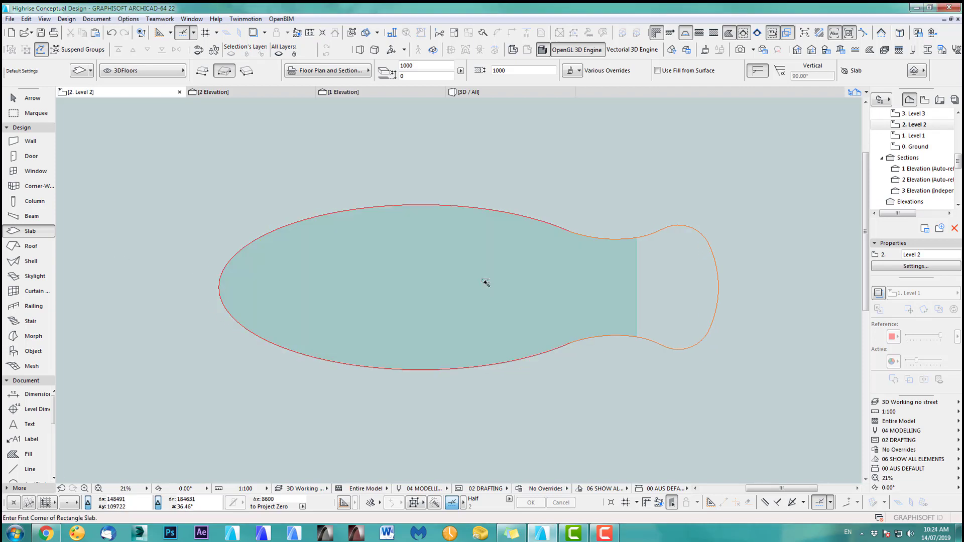
left_click(914, 135)
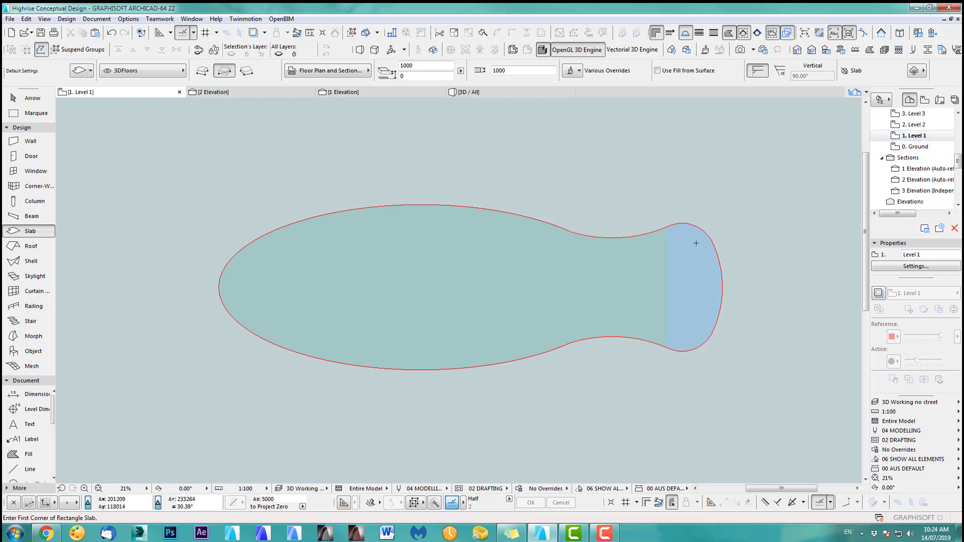
key("shift")
key("ctrl+Up")
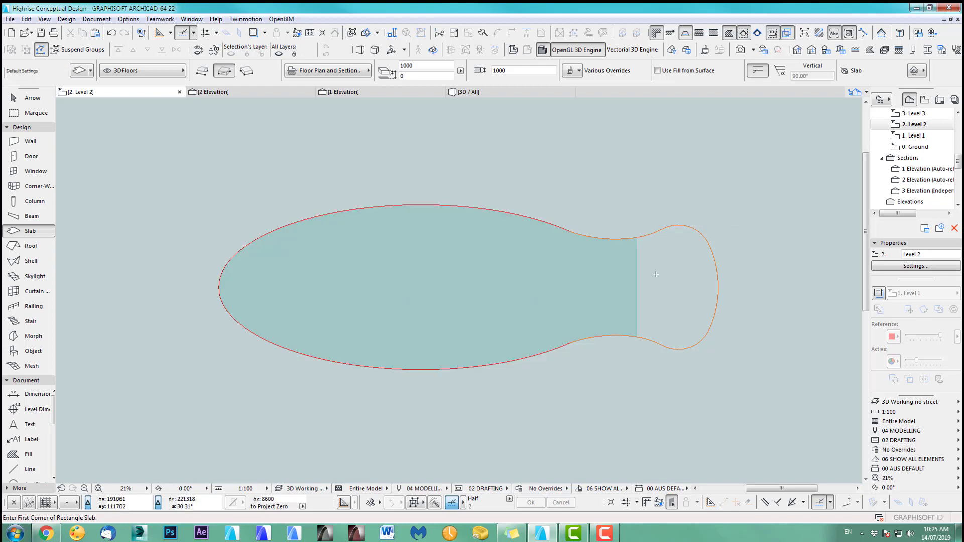
key("ctrl+z")
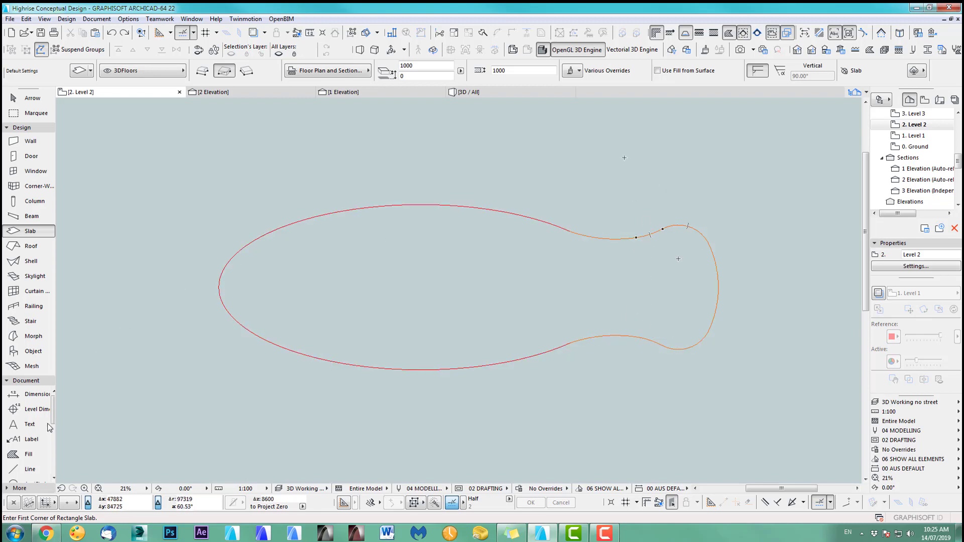
Draw a straight line across the orange outline on Level 2, joining the two points where its rounded end begins.
left_click(30, 469)
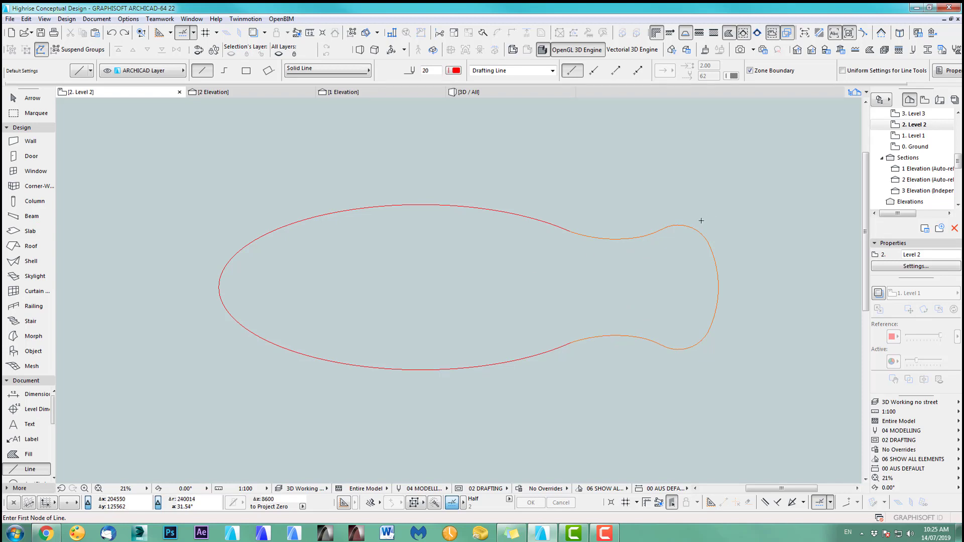
left_click(663, 229)
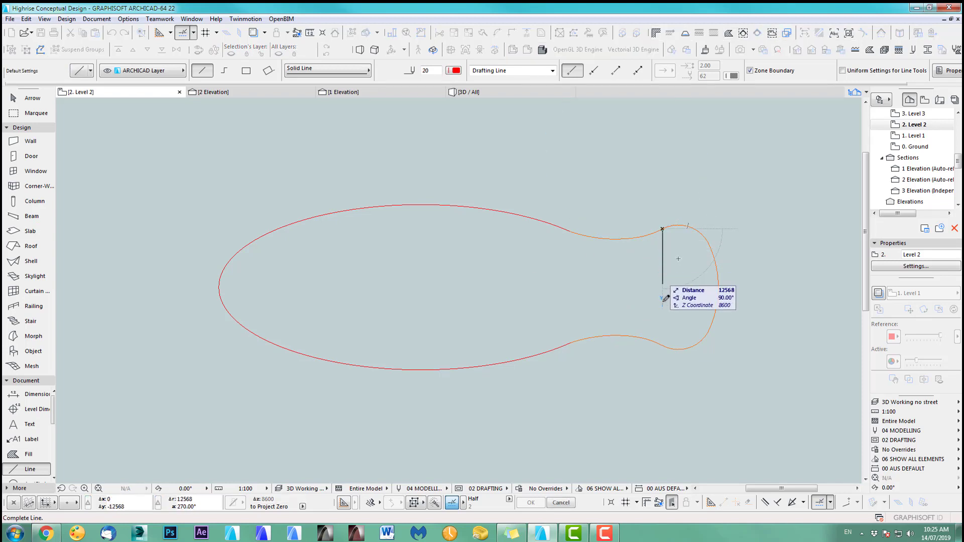
left_click(663, 345)
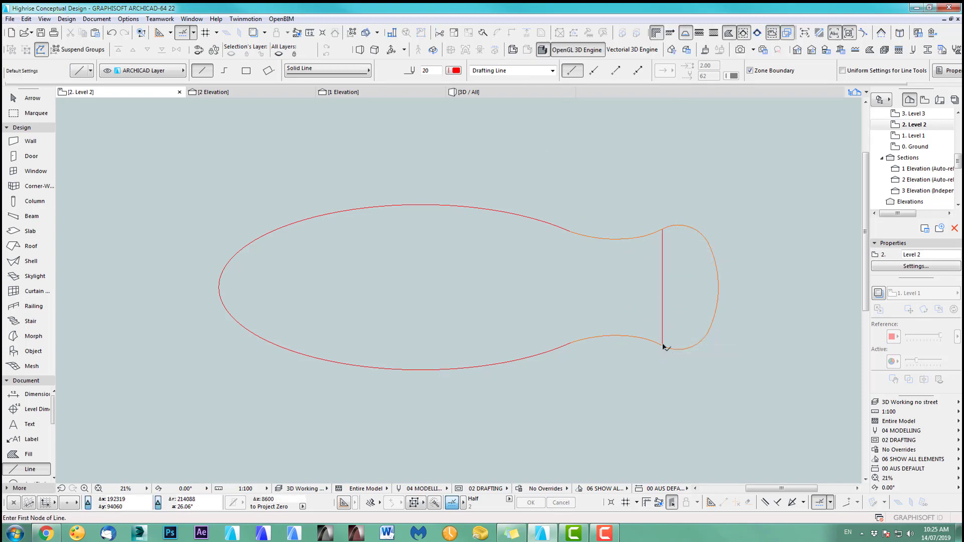
Create floor slabs with the Magic Wand in the main part of the Level 2 and Level 3 outlines, excluding the rounded ends.
left_click(30, 231)
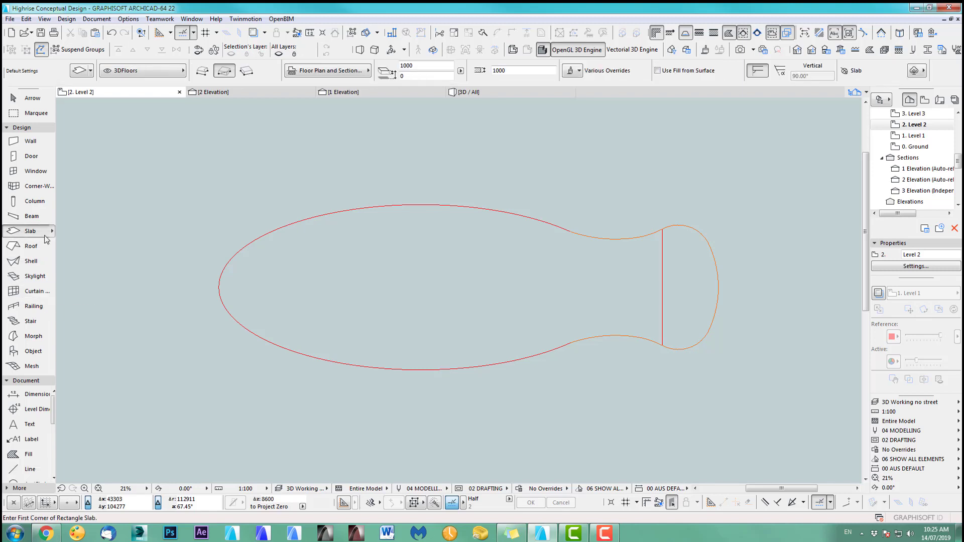
left_click(607, 290)
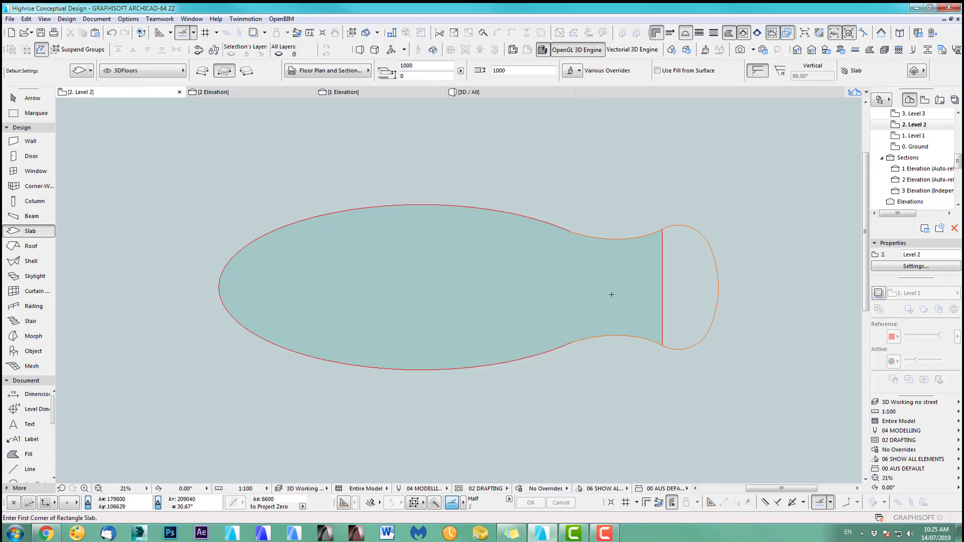
left_click(798, 49)
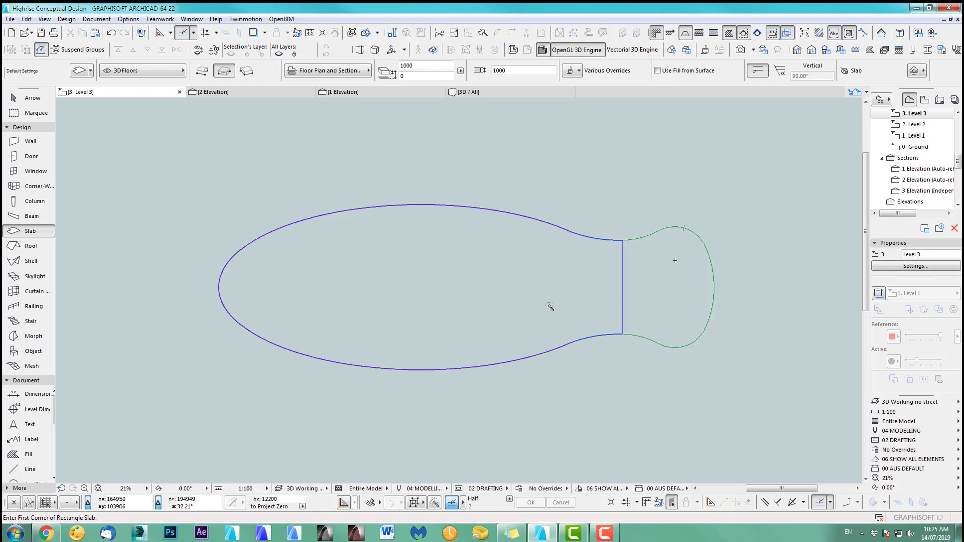
left_click(587, 308)
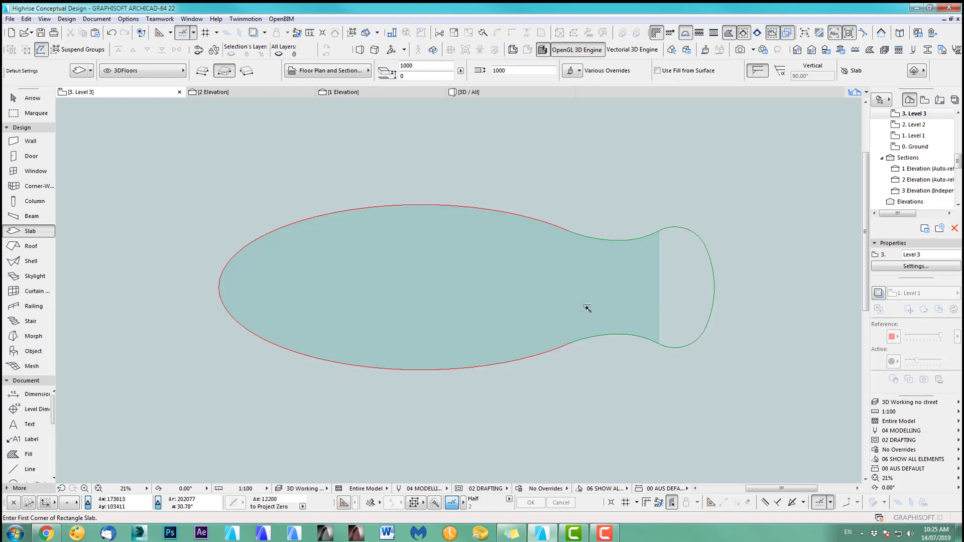
Create a Magic Wand floor slab in the main part of the Level 4 outline and go up to Level 5.
left_click(797, 50)
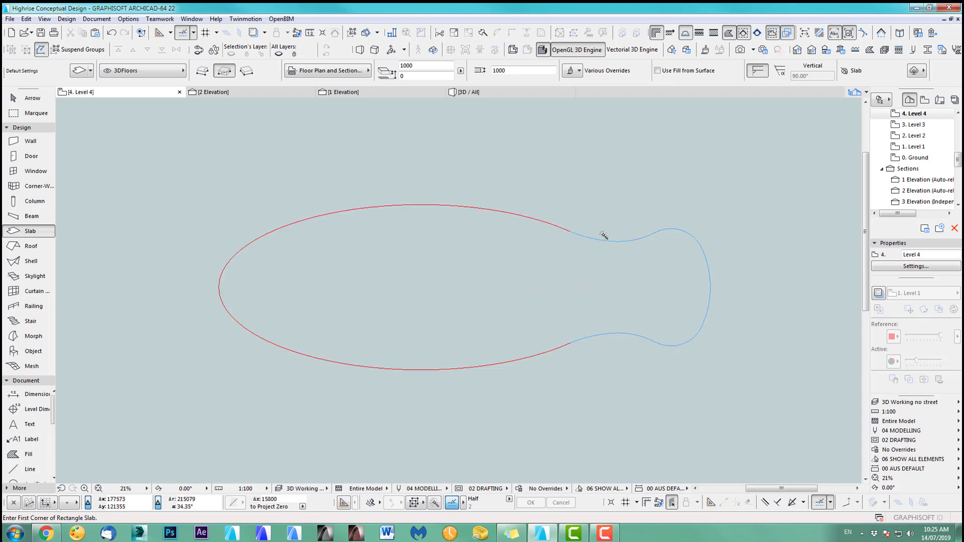
left_click(573, 280)
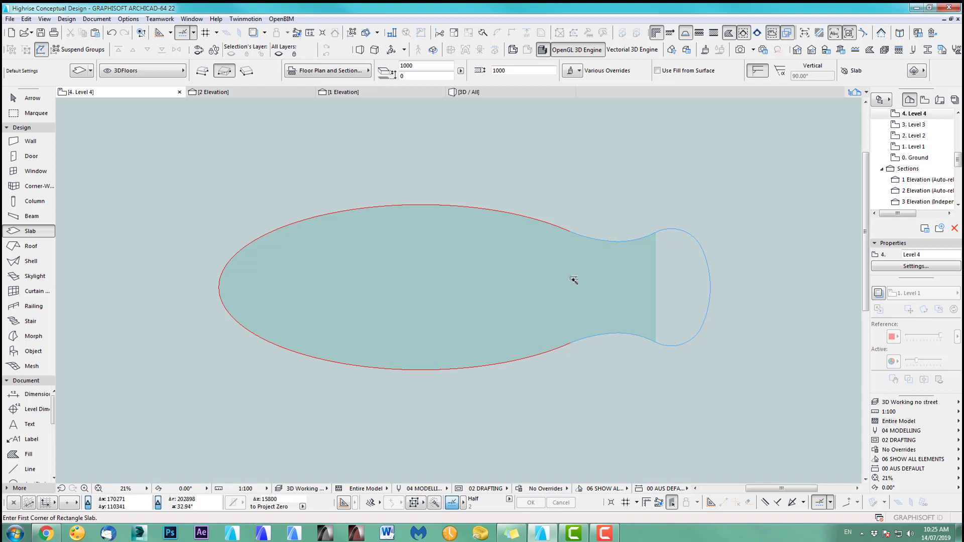
left_click(798, 50)
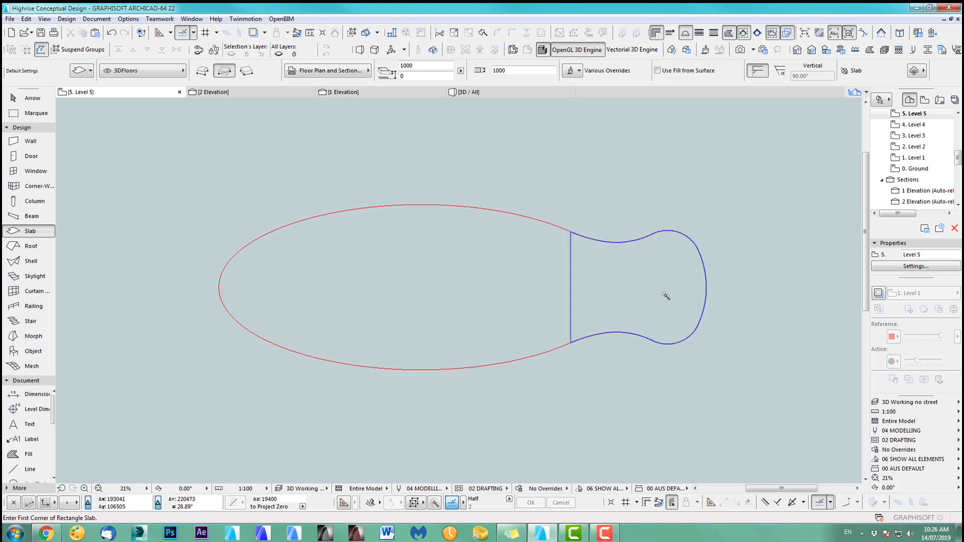
Draw a straight line across the Level 5 outline, joining the two points where its rounded end begins.
left_click(25, 469)
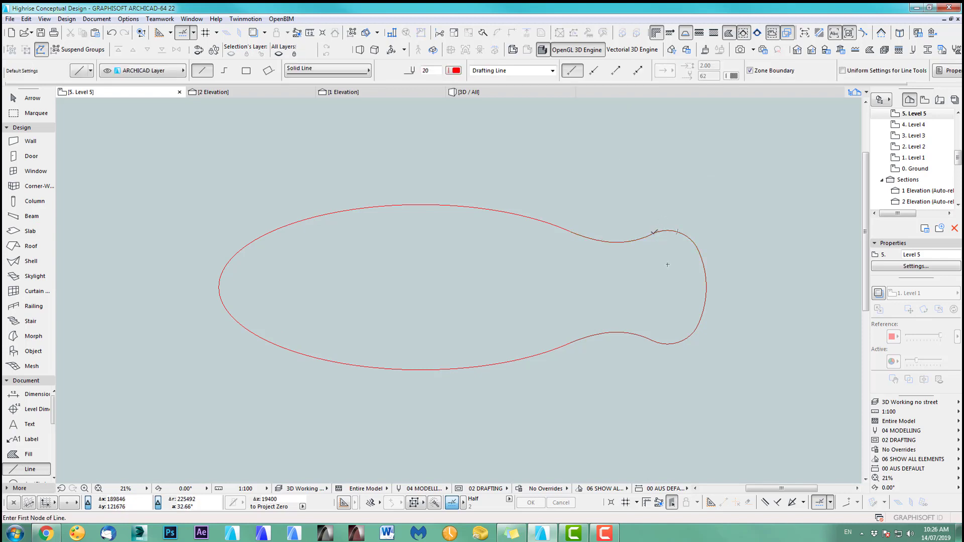
left_click(653, 234)
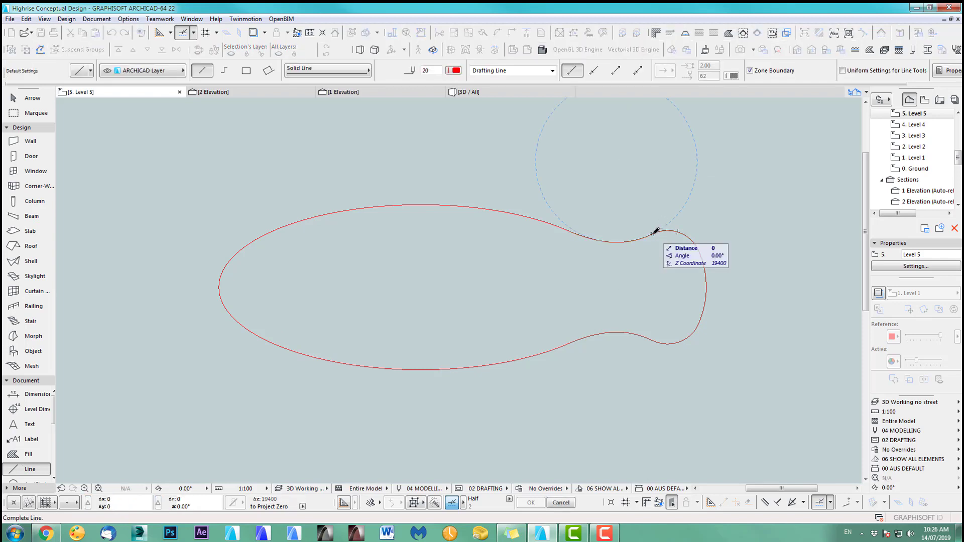
left_click(654, 338)
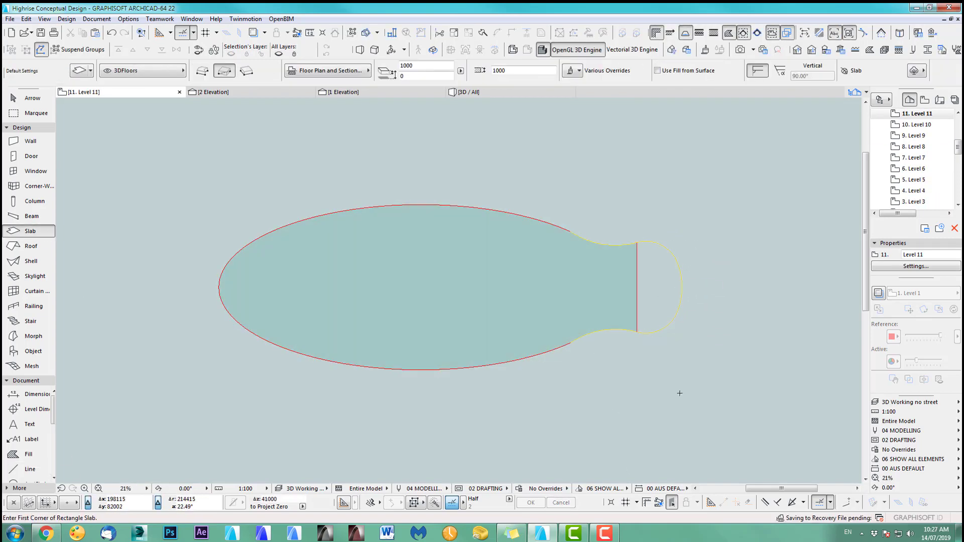
Examine the stacked floor slabs up to Level 11 in 3D from both sides and return to the floor plan.
middle_click_drag(679, 393, 726, 383)
key("F3")
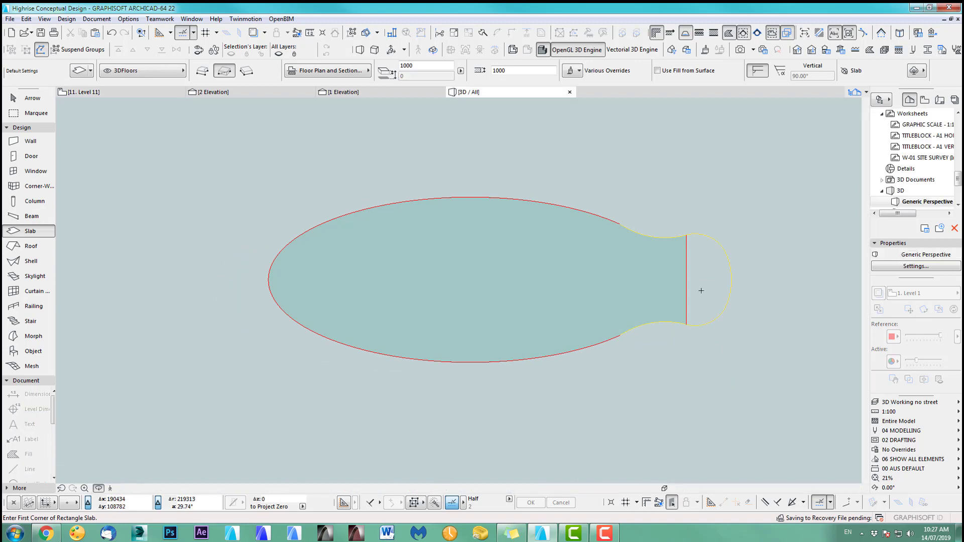
scroll(628, 322, "down", 2)
scroll(621, 327, "down", 2)
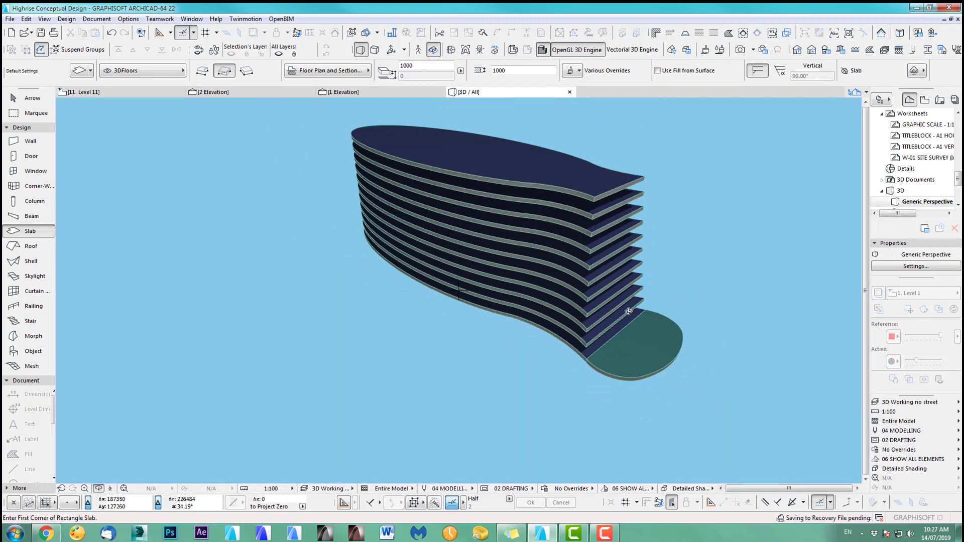
middle_click_drag(717, 246, 521, 282, "shift")
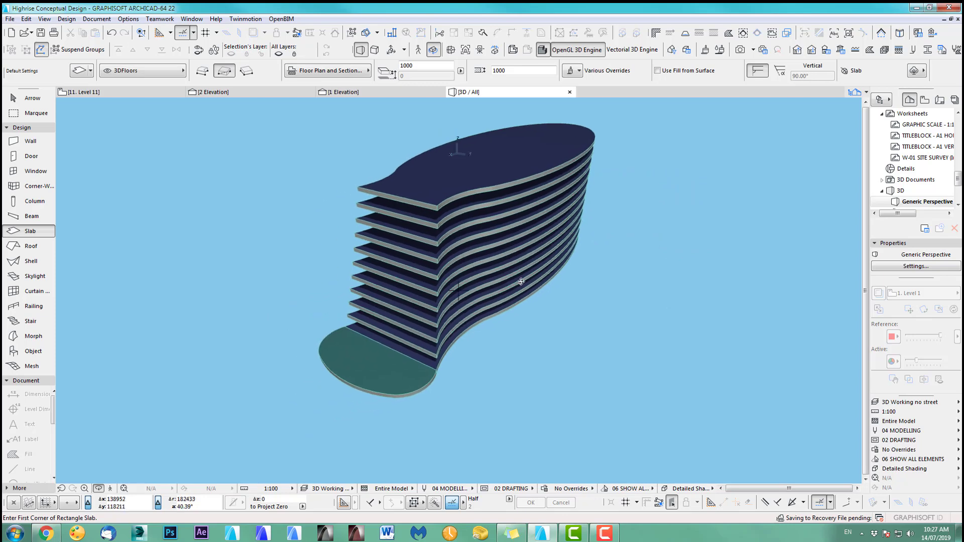
key("F2")
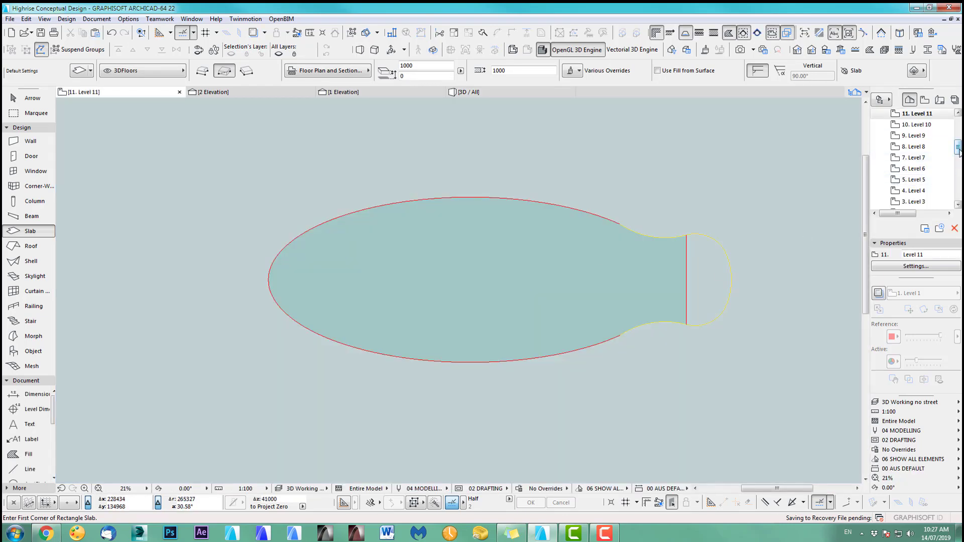
Pick up Level 1's balcony slab settings on the 3DBalconys layer and create a Magic Wand slab in Level 2's rounded end.
scroll(926, 161, "down", 2)
double_click(923, 179)
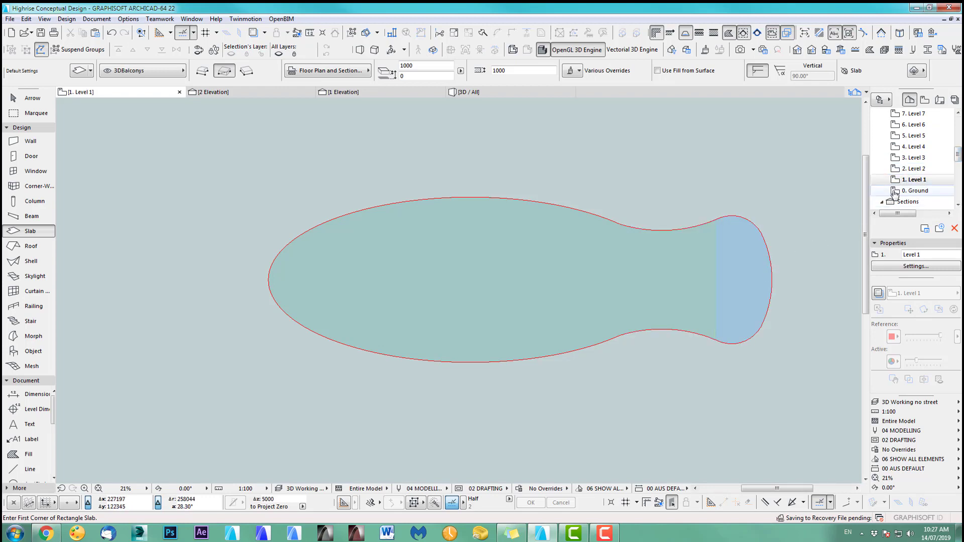
double_click(914, 169)
key("space")
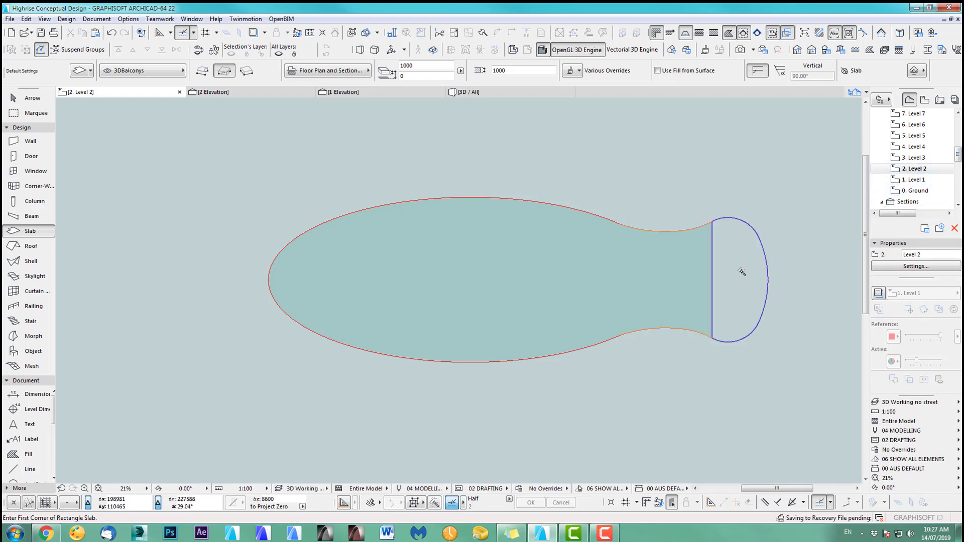
left_click(745, 271)
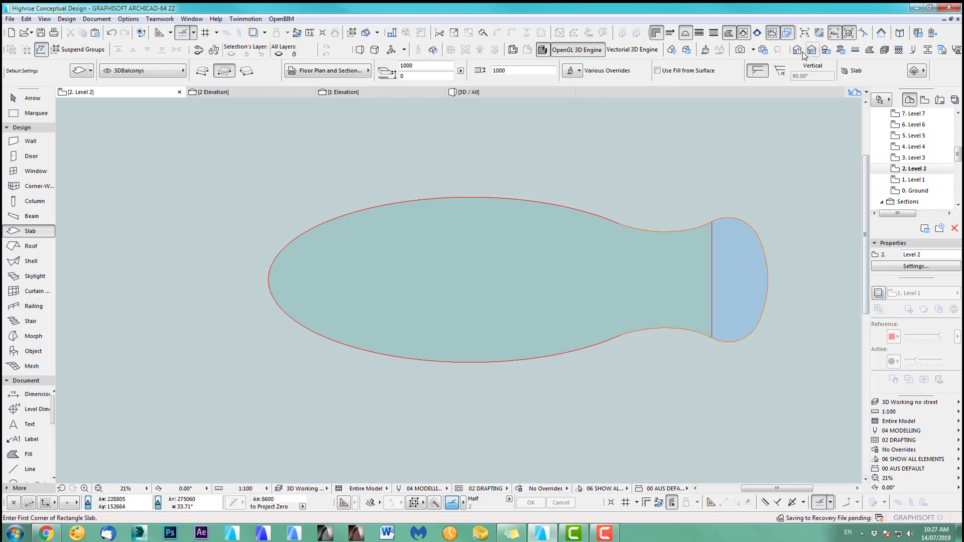
Create balcony slabs with the Magic Wand in the rounded ends of the outlines from Level 3 up to Level 11.
key("ctrl+Up")
left_click(753, 253)
key("ctrl+Up")
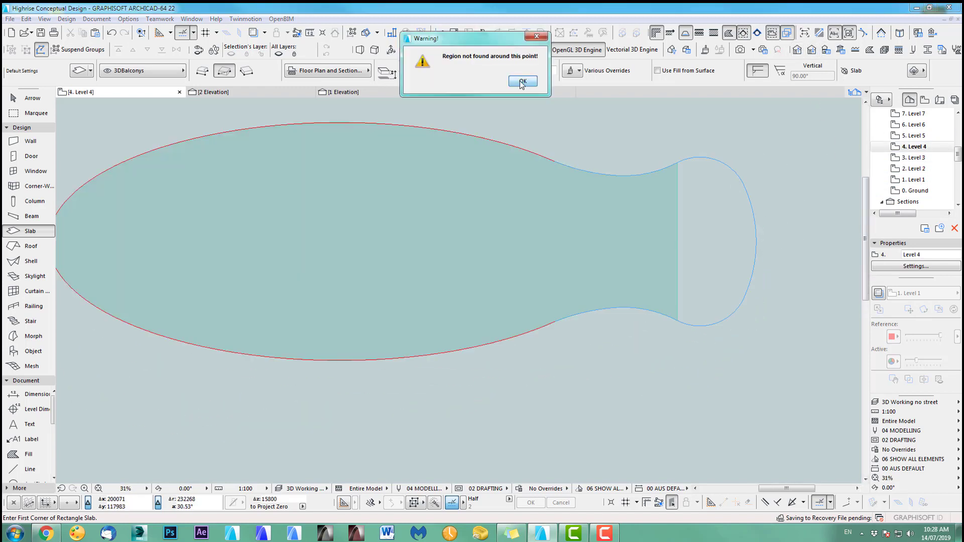
left_click(522, 82)
key("ctrl+Up")
left_click(704, 241)
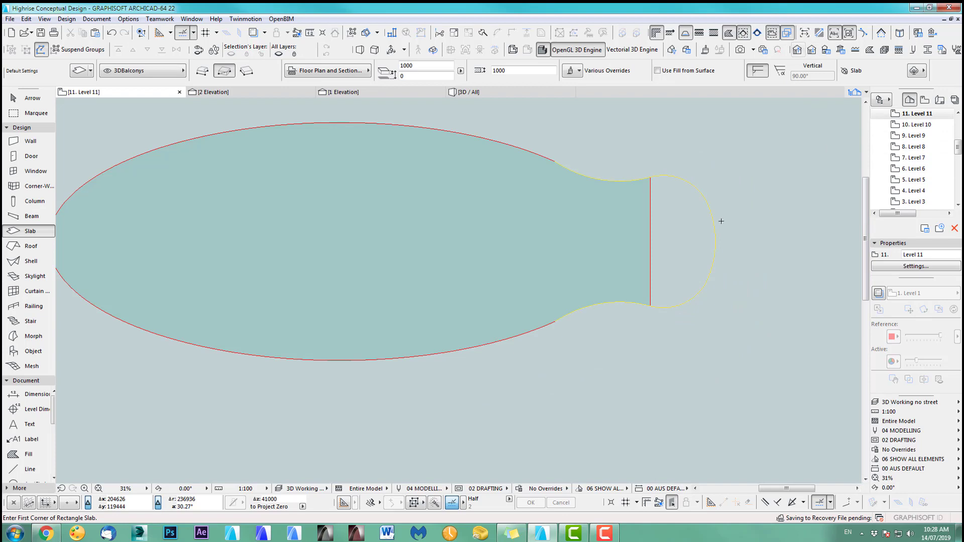
key("space")
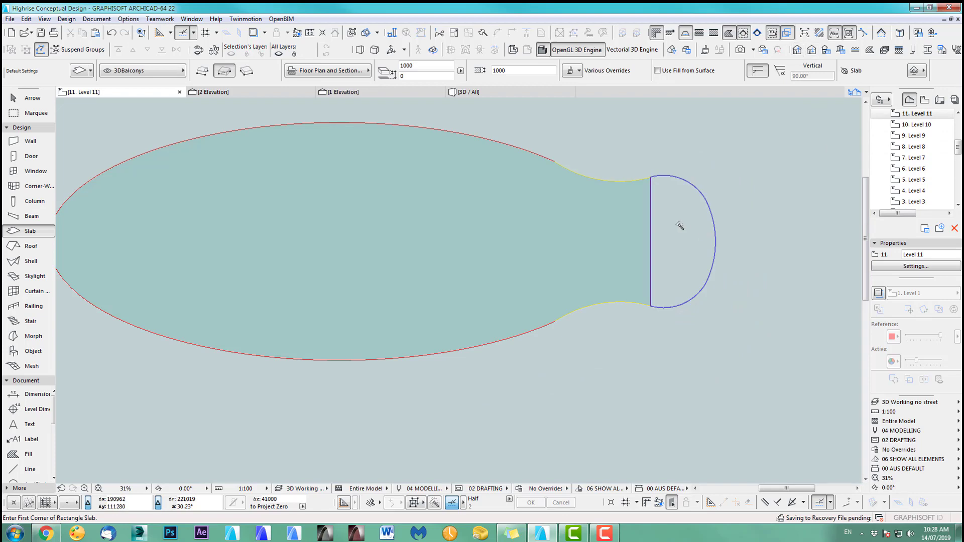
left_click(680, 226)
Inspect the stacked floor and balcony slabs together in 3D, looking along the curved side of the building.
key("F3")
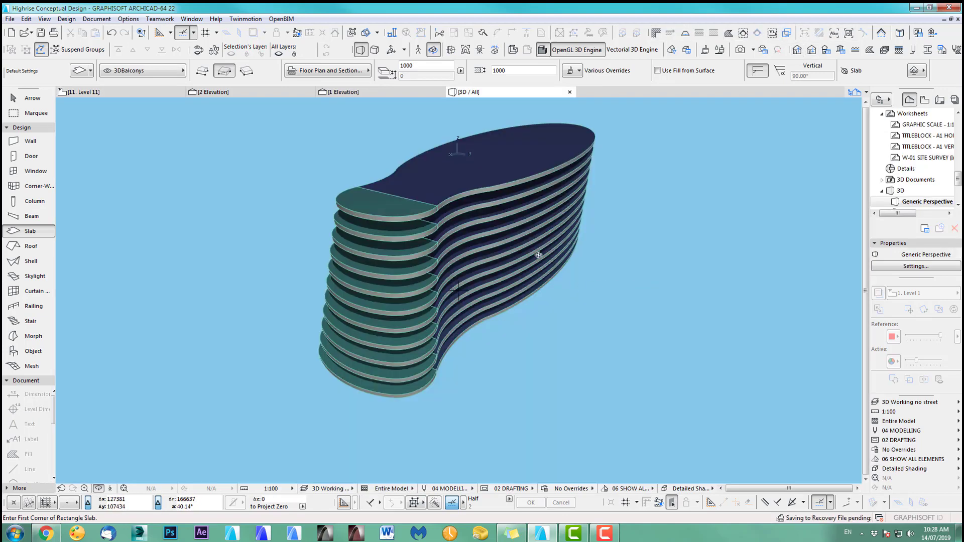
middle_click_drag(536, 255, 376, 307, "shift")
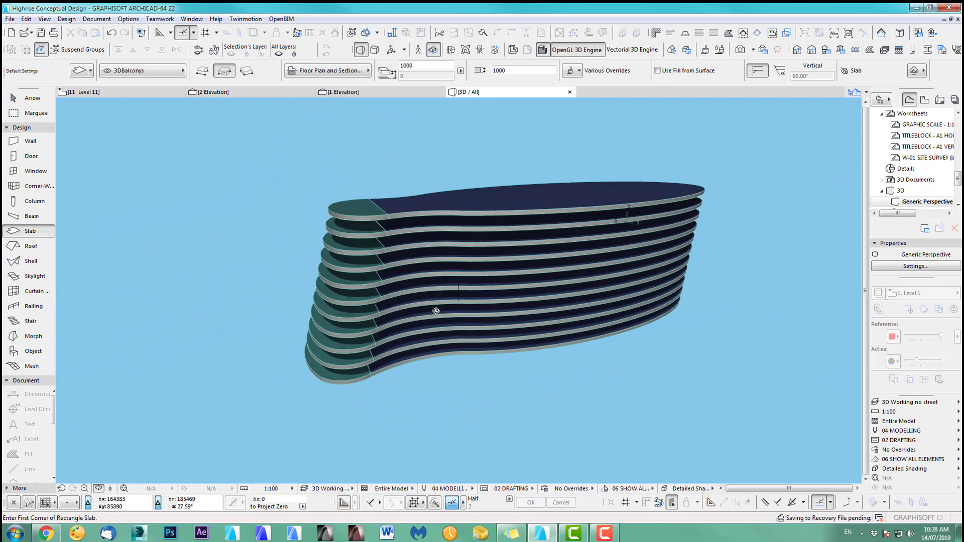
middle_click_drag(436, 311, 431, 312, "shift")
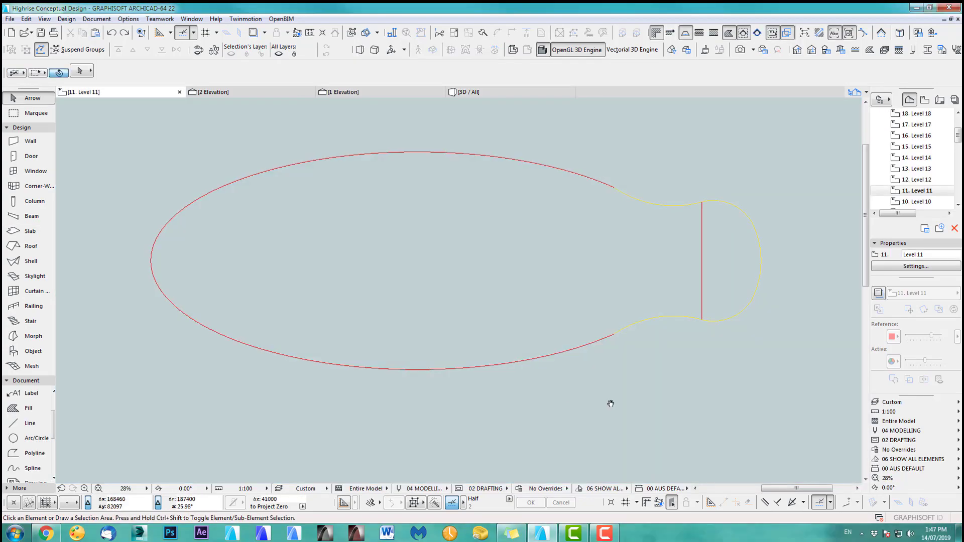
Select the main floor slab on Level 11.
middle_click_drag(609, 402, 631, 412)
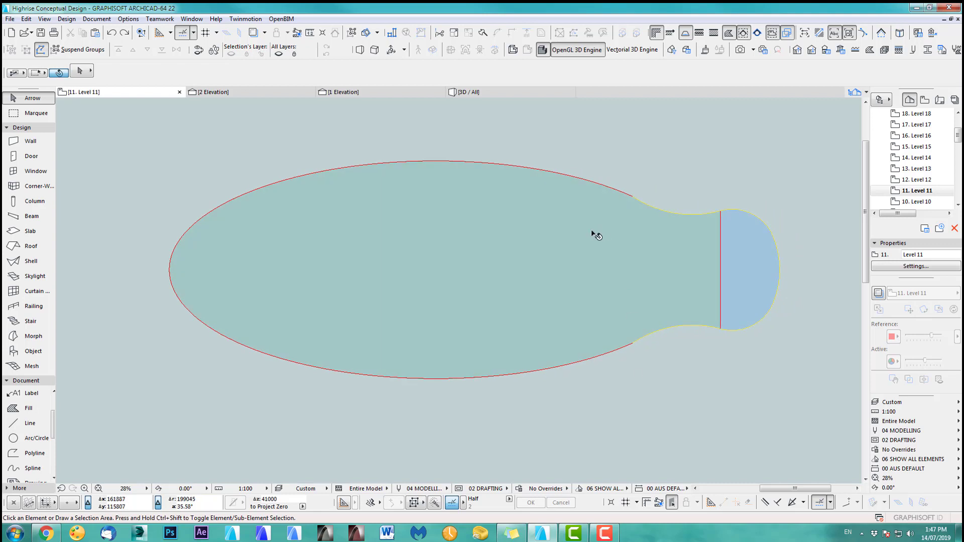
left_click(596, 233)
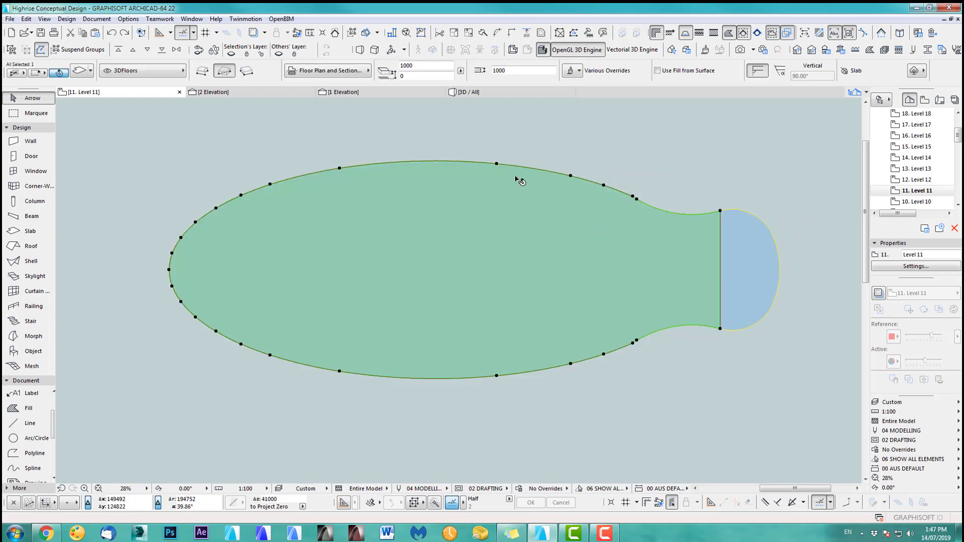
left_click(497, 165)
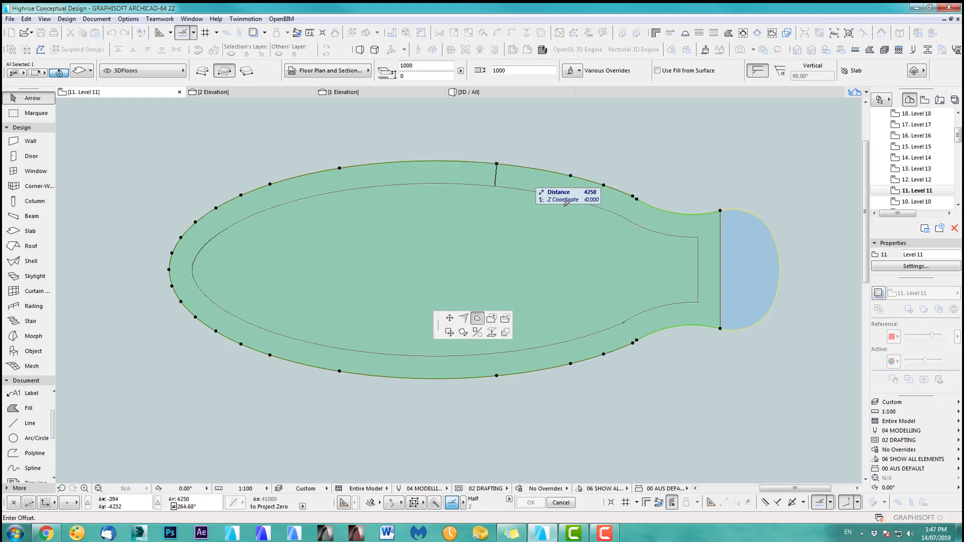
left_click(477, 319)
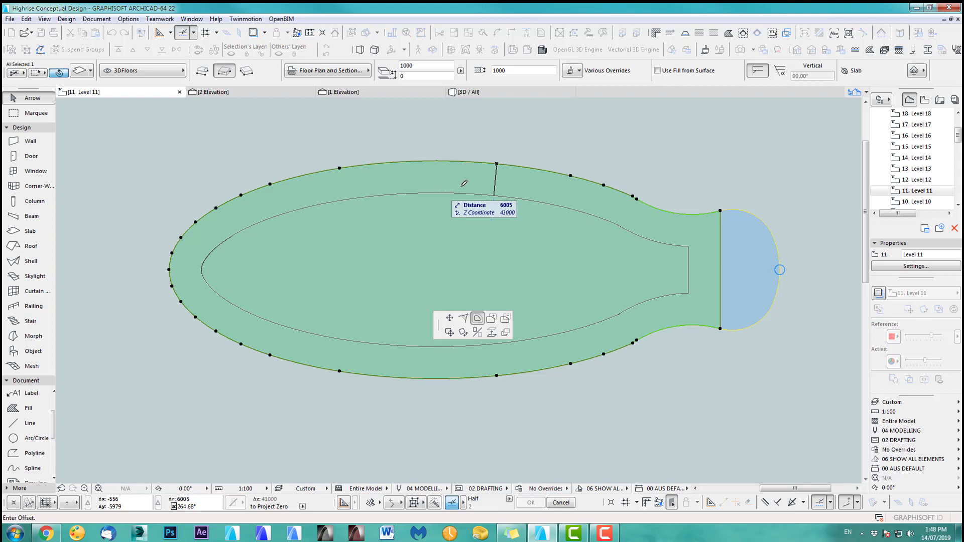
type("6")
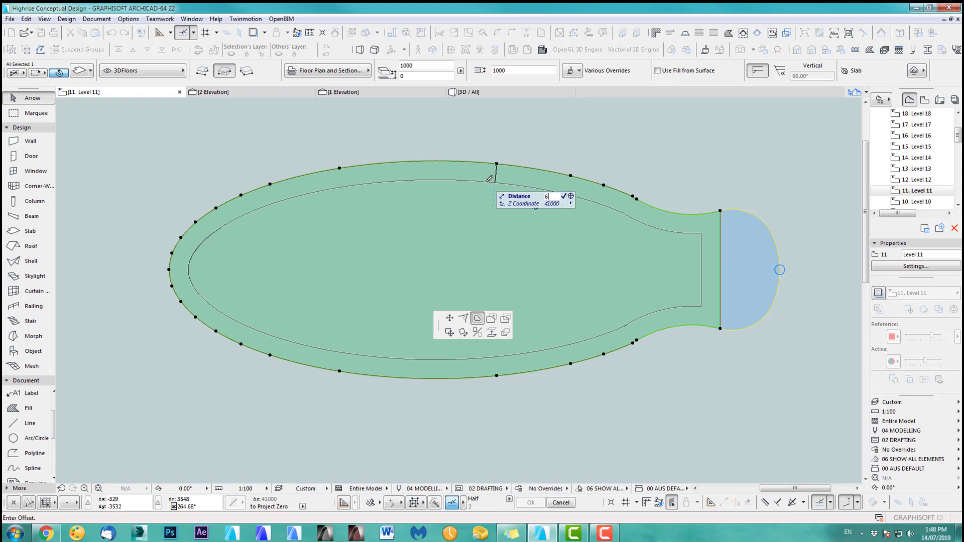
key("Escape")
key("Escape")
Add the Level 11 balcony slab to the selection and copy both slabs to Level 12.
left_click(741, 255, "shift")
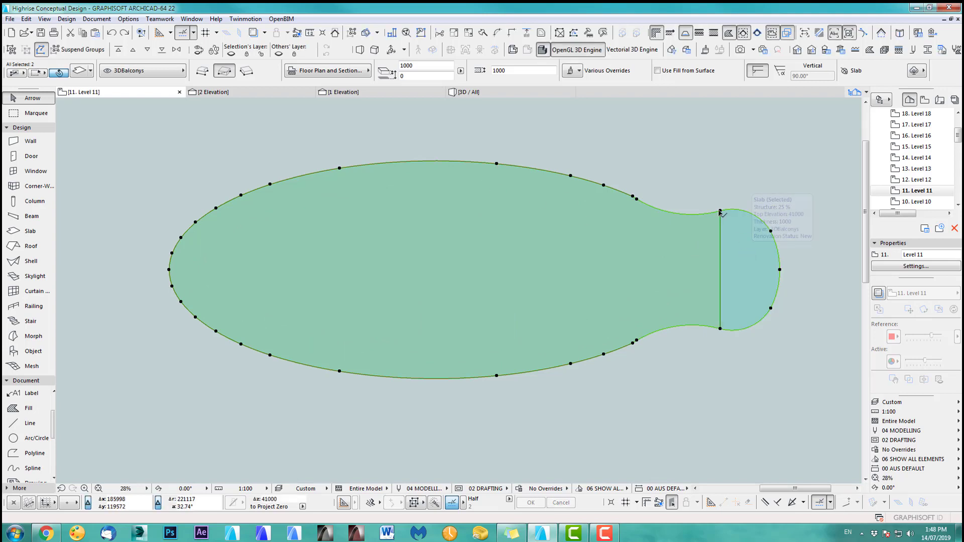
left_click(912, 179)
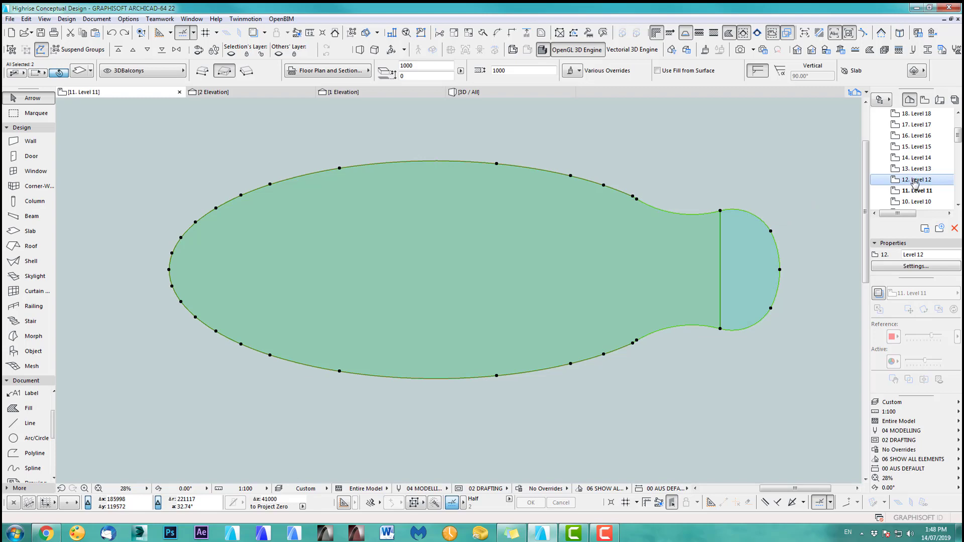
double_click(914, 181)
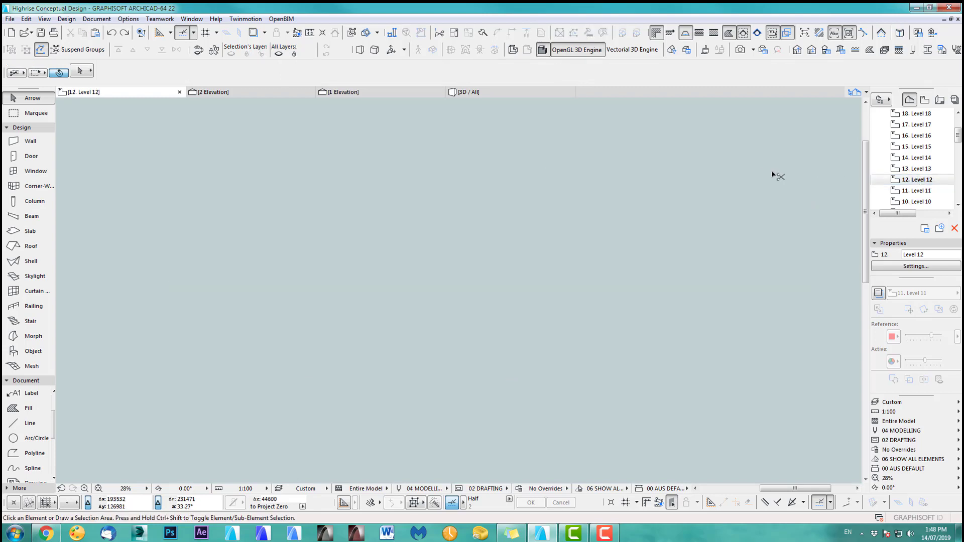
Select both slabs on Level 12 and offset the floor slab's outline 600 inward.
left_click(756, 226)
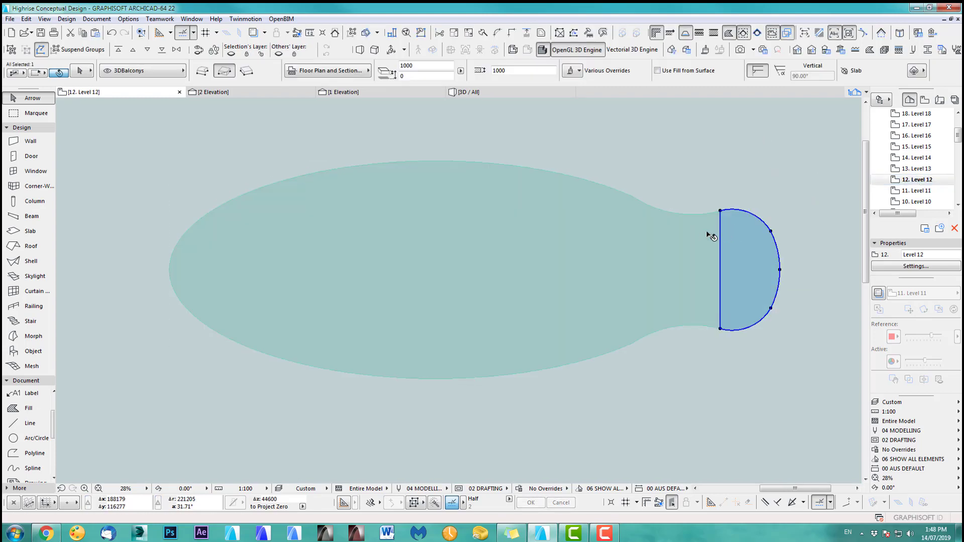
left_click(645, 208, "shift")
left_click(497, 165)
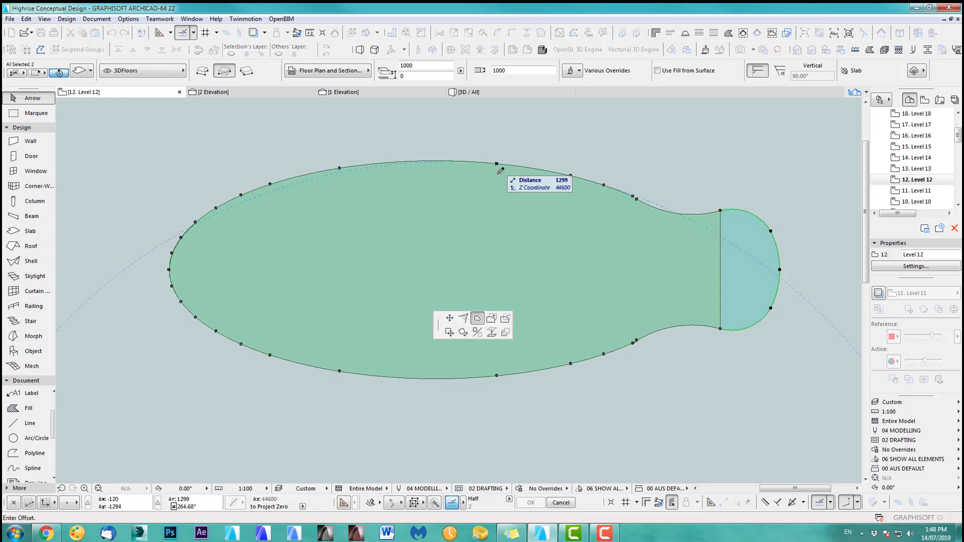
type("600")
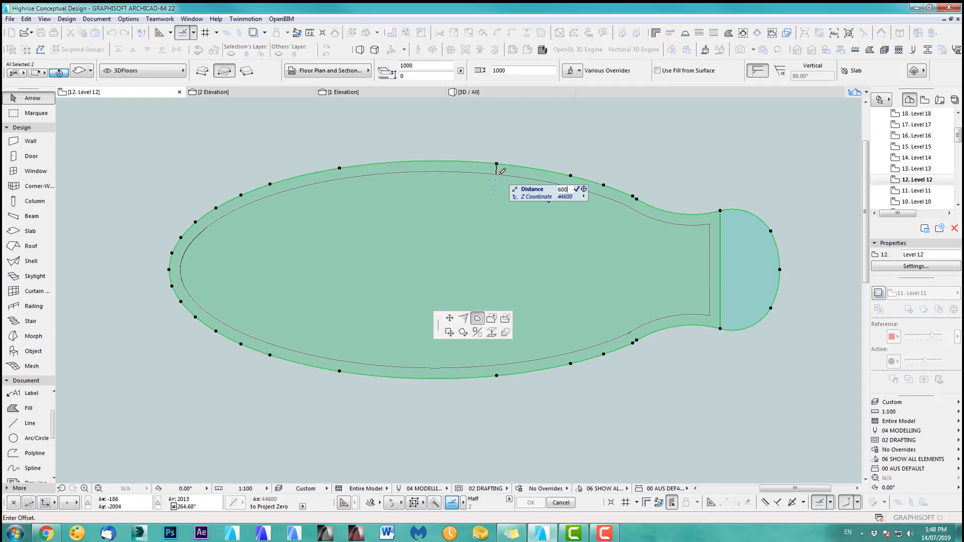
key("Return")
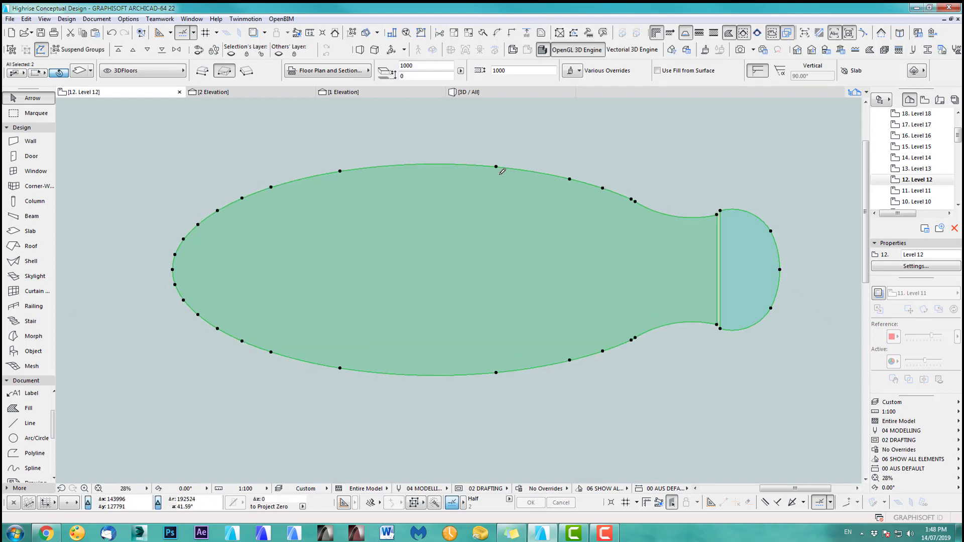
Offset the outline of the Level 12 balcony slab 600 inward.
left_click(772, 234)
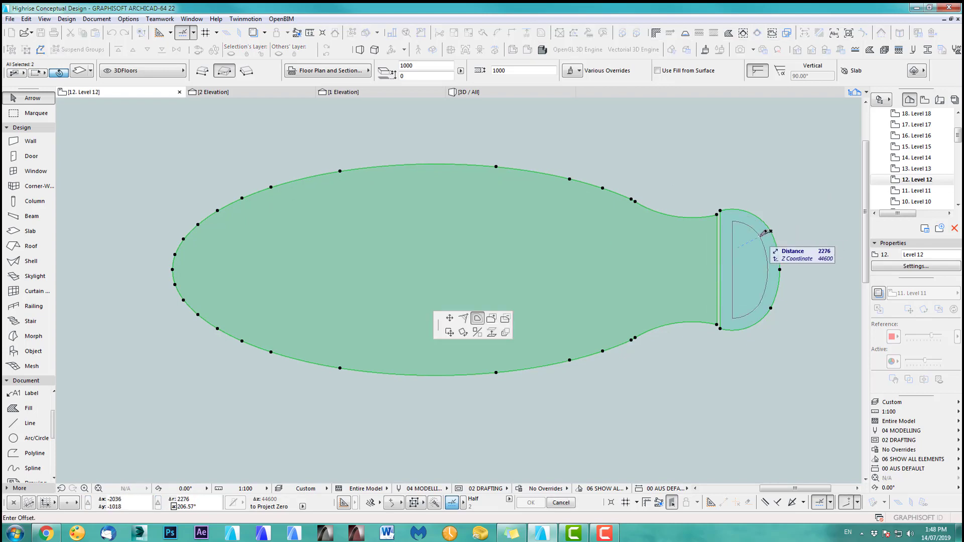
type("600")
key("Return")
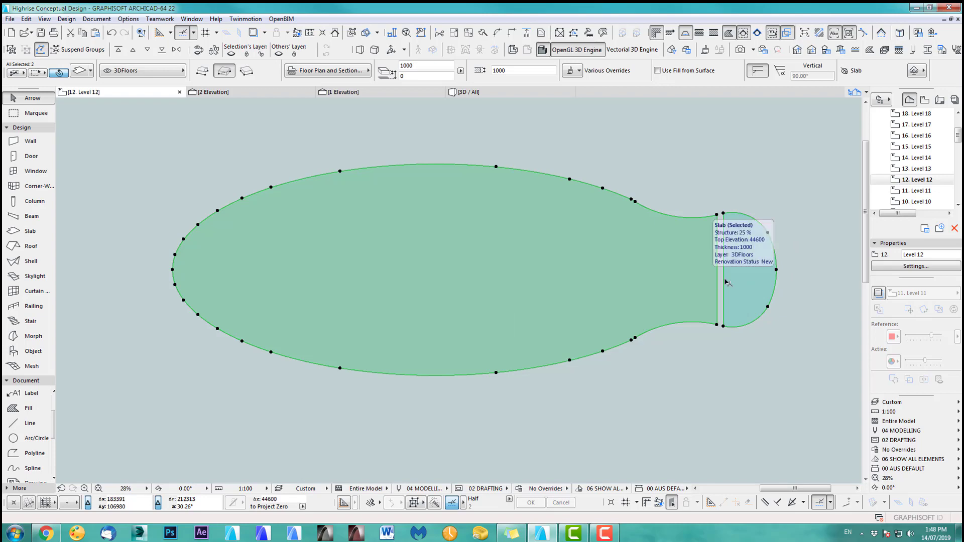
On Level 12, move the balcony slab's straight edge 600 toward the floor slab and extend the floor slab's end edge to meet it.
scroll(684, 240, "up", 3)
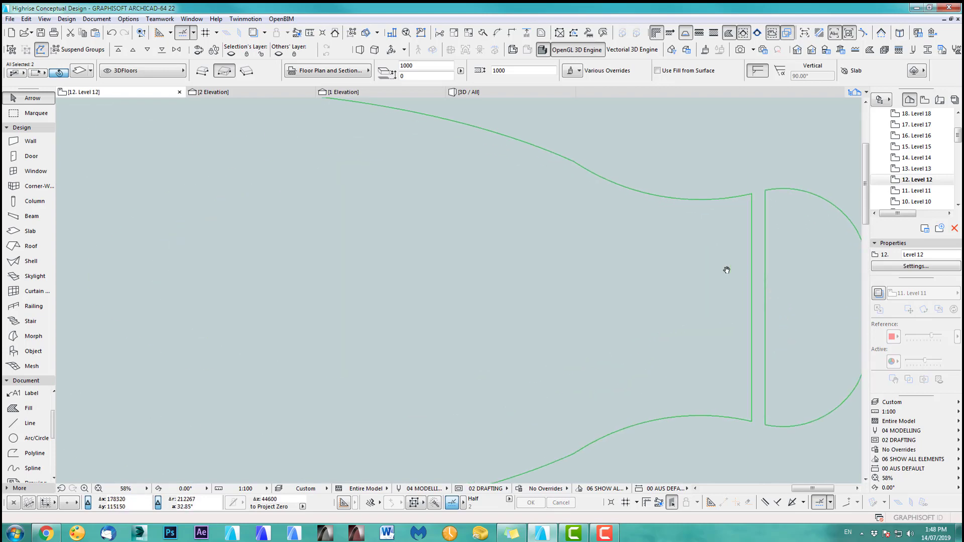
left_click(639, 273)
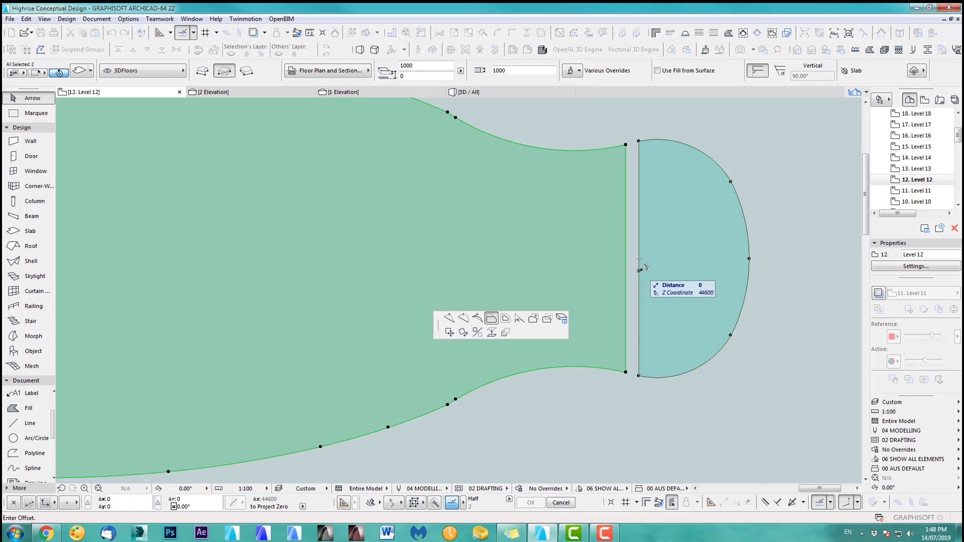
type("600")
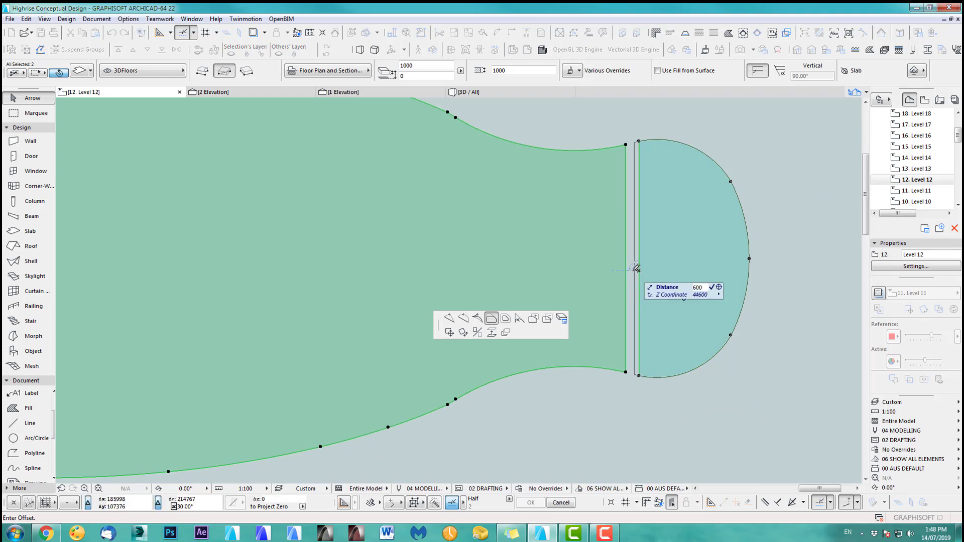
key("Return")
left_click(628, 274)
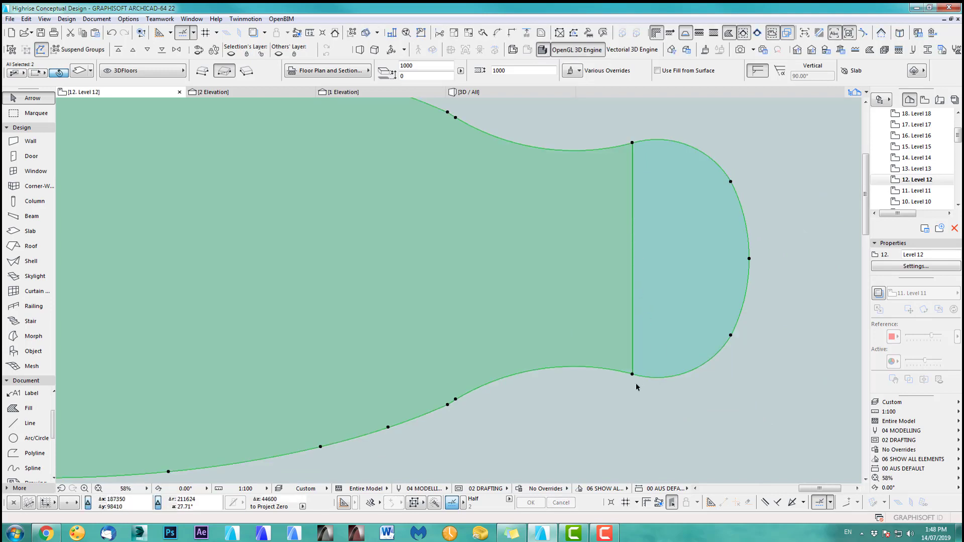
scroll(635, 385, "up", 5)
scroll(621, 360, "down", 10)
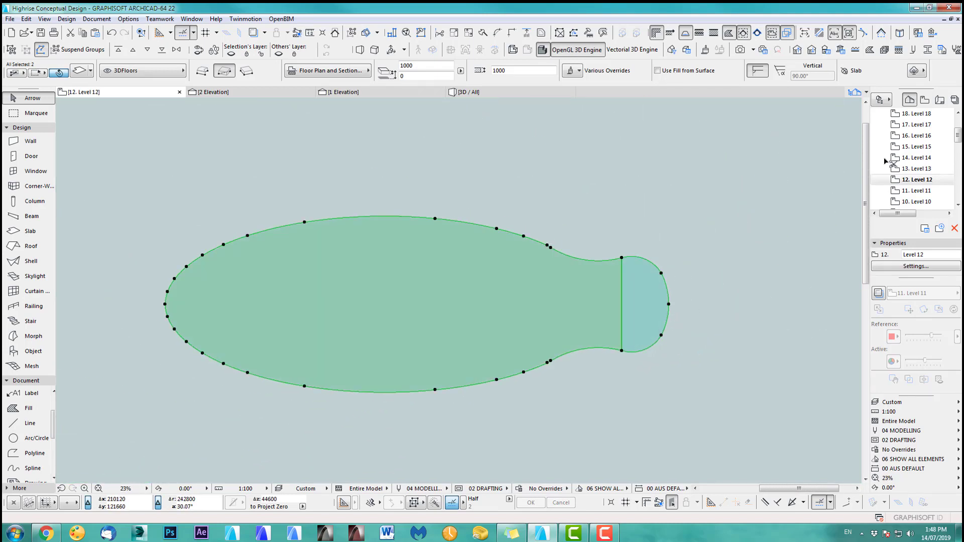
Copy both slabs from Level 12 to Level 13.
left_click(918, 170)
double_click(917, 169)
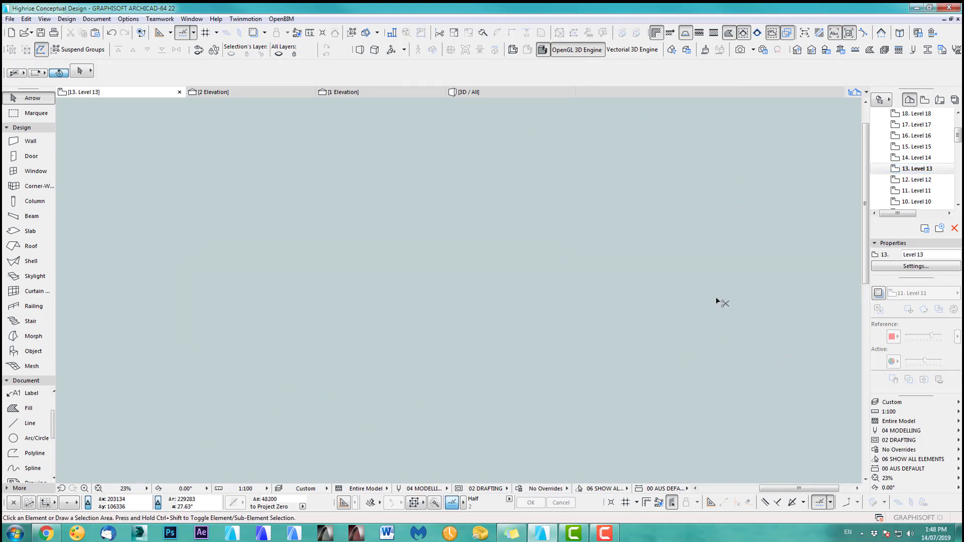
key("ctrl+v")
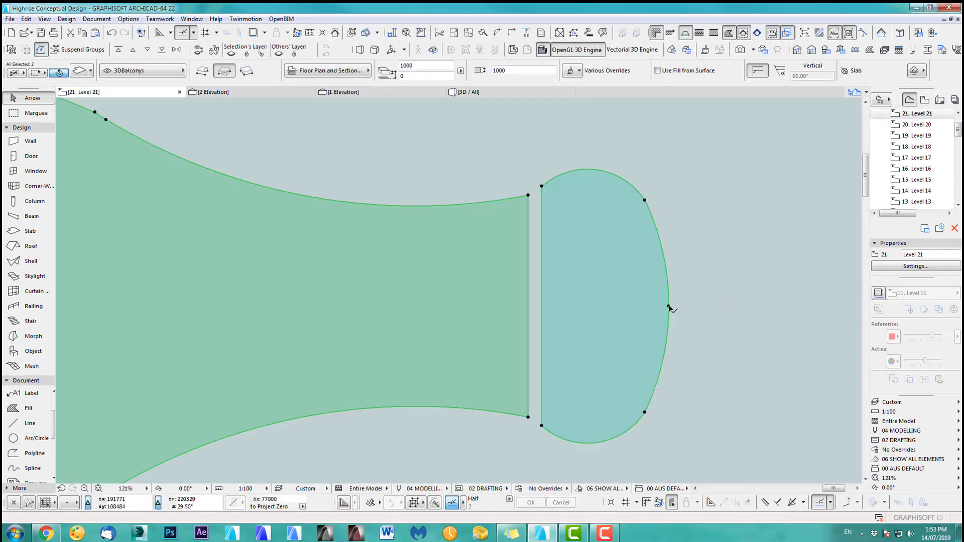
On Level 21, move the balcony slab's straight edge 600 toward the floor slab and extend the floor slab's end edge to meet it.
left_click(556, 343)
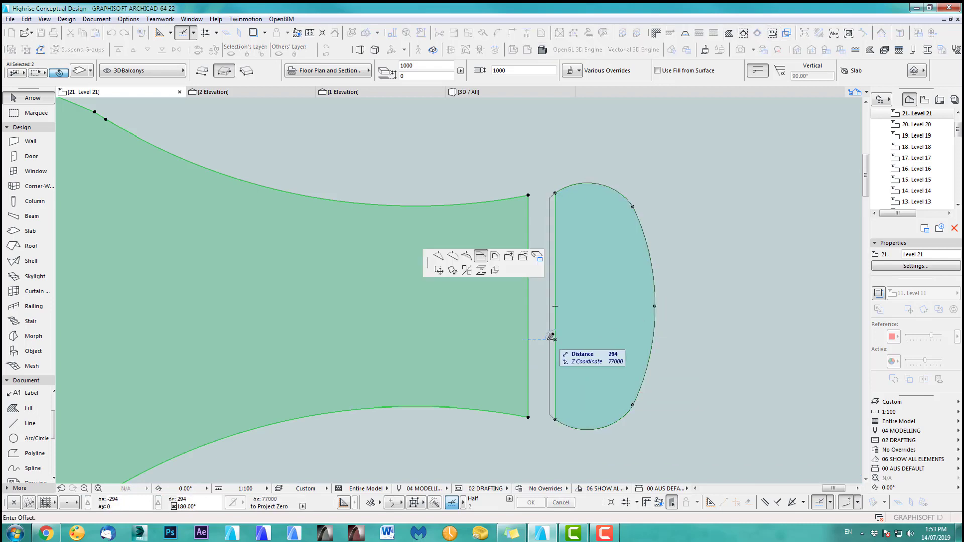
type("600")
key("Return")
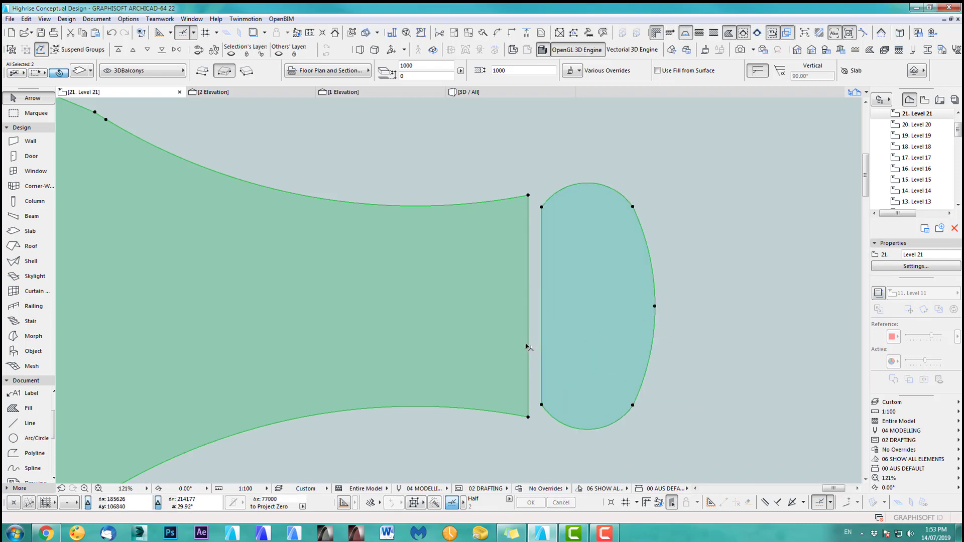
left_click(529, 346)
left_click(542, 343)
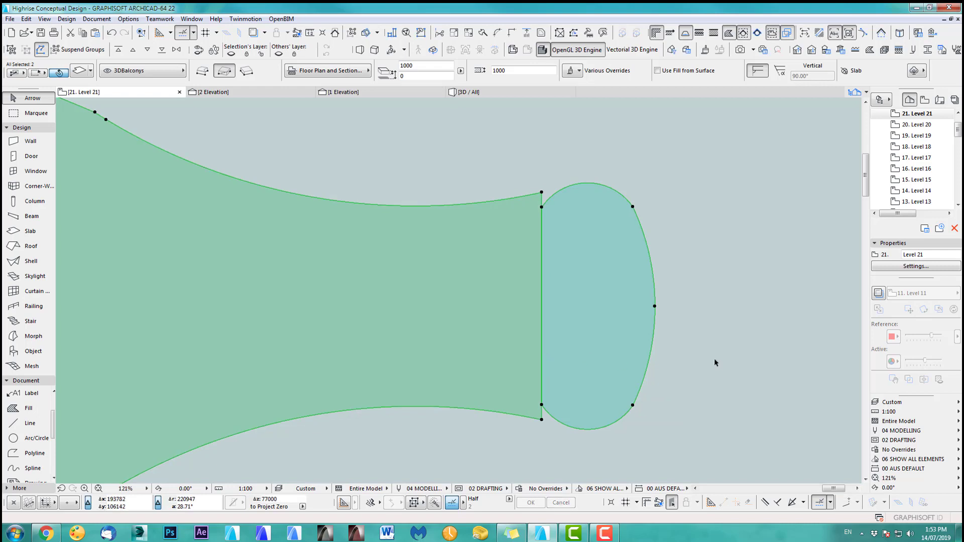
left_click(714, 358)
scroll(713, 345, "down", 5)
scroll(652, 360, "down", 1)
scroll(651, 360, "up", 5)
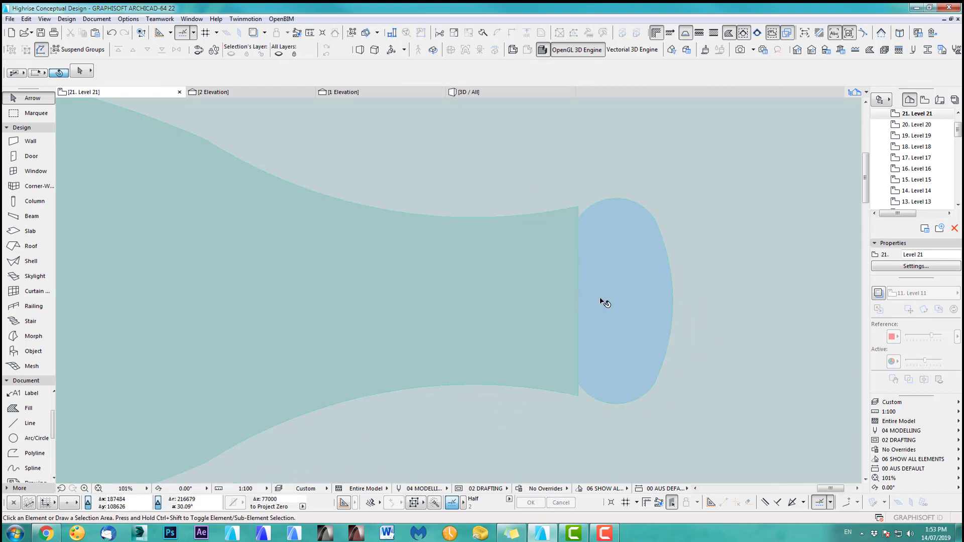
Open Level 14 and move the balcony slab's upper inner corner onto the floor slab's upper end corner.
double_click(917, 191)
scroll(573, 126, "up", 10)
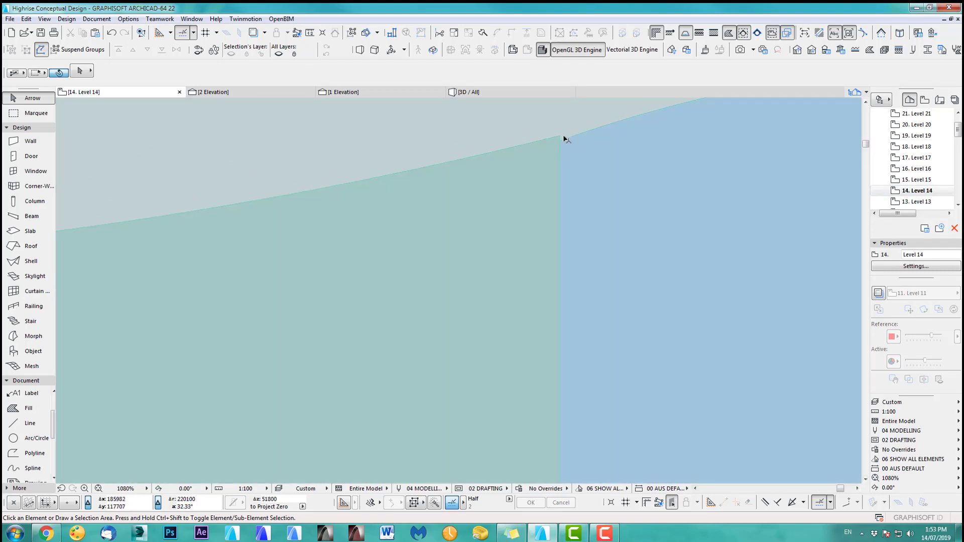
scroll(558, 145, "down", 2)
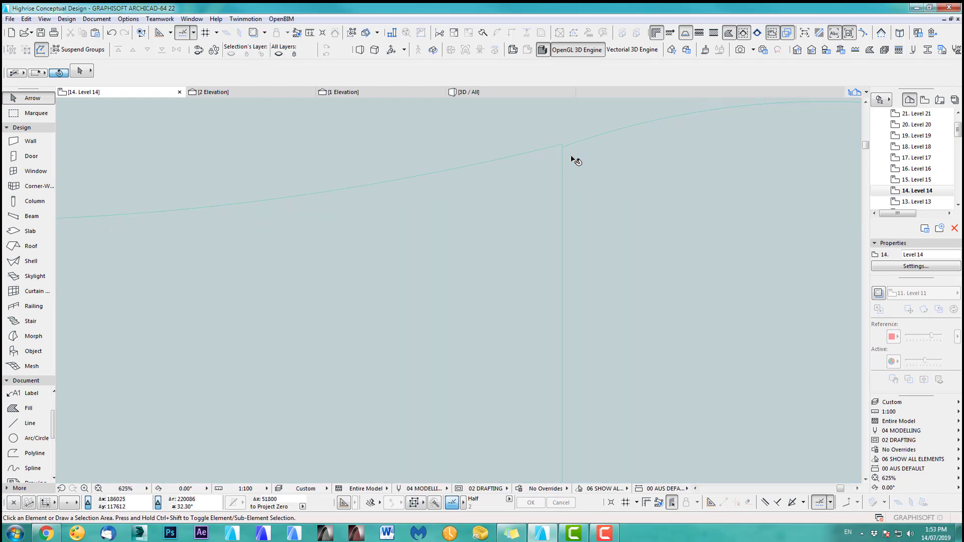
left_click(573, 147)
scroll(576, 149, "up", 3)
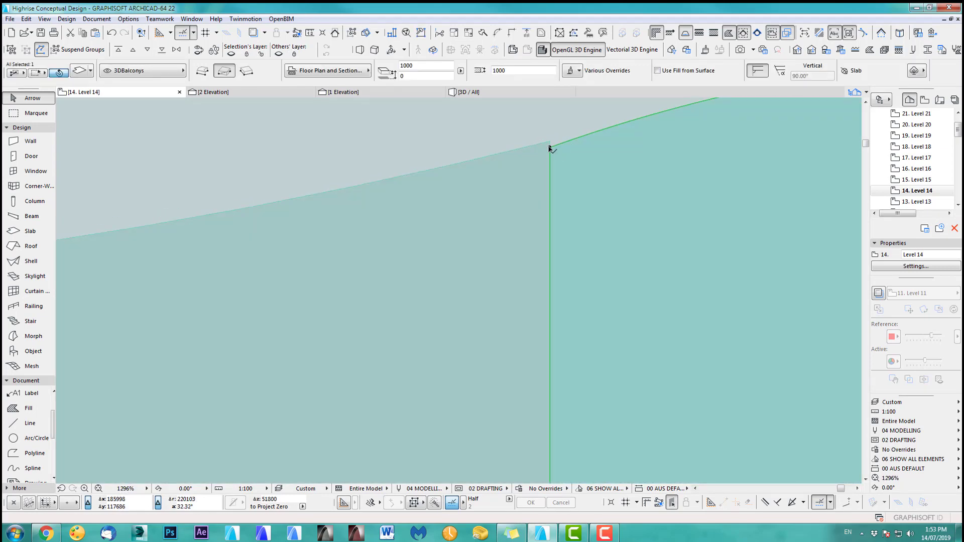
left_click(549, 148)
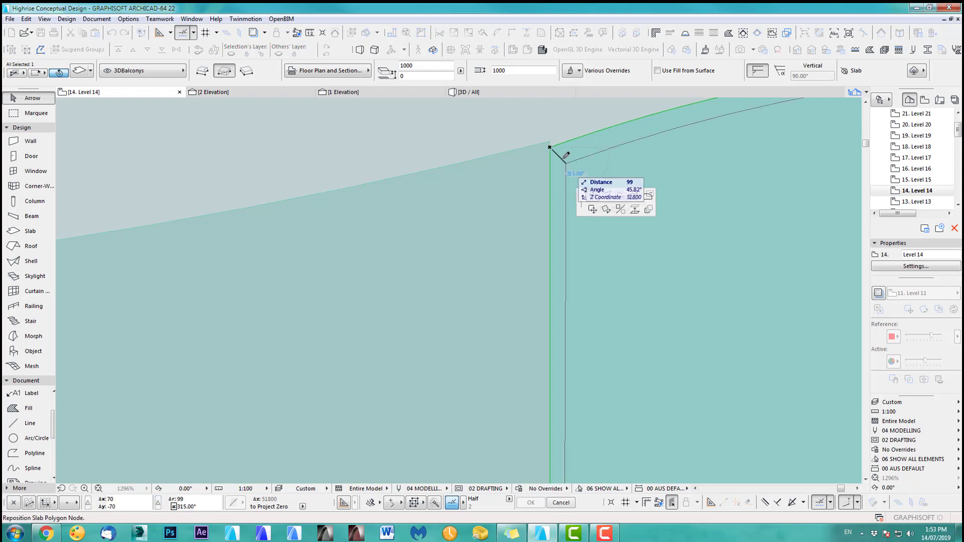
left_click(550, 141)
Align the Level 14 balcony slab's lower inner corner with the floor slab's lower end corner.
scroll(556, 193, "down", 6)
middle_click_drag(577, 437, 557, 231)
scroll(559, 382, "down", 1)
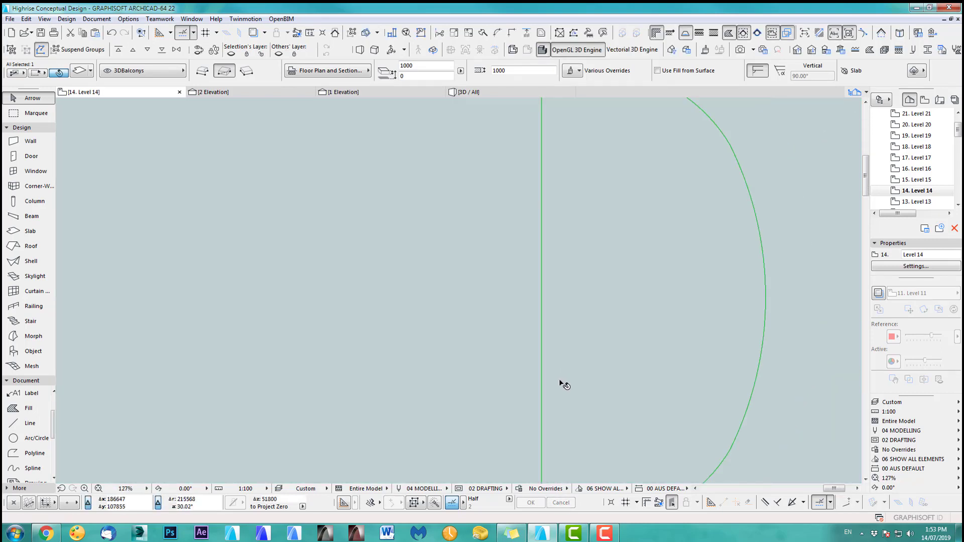
scroll(545, 271, "up", 6)
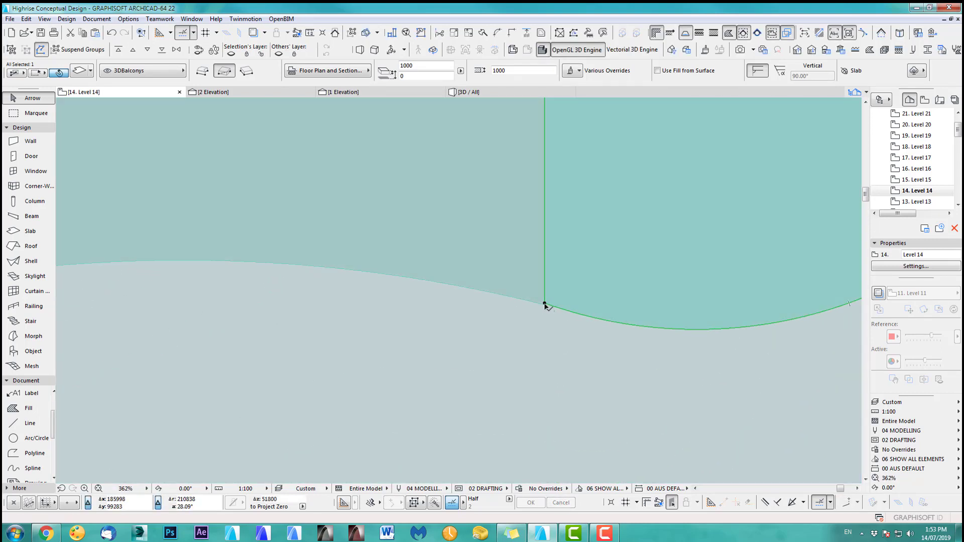
scroll(547, 309, "up", 5)
middle_click_drag(548, 312, 555, 326)
left_click(545, 305)
left_click(545, 305)
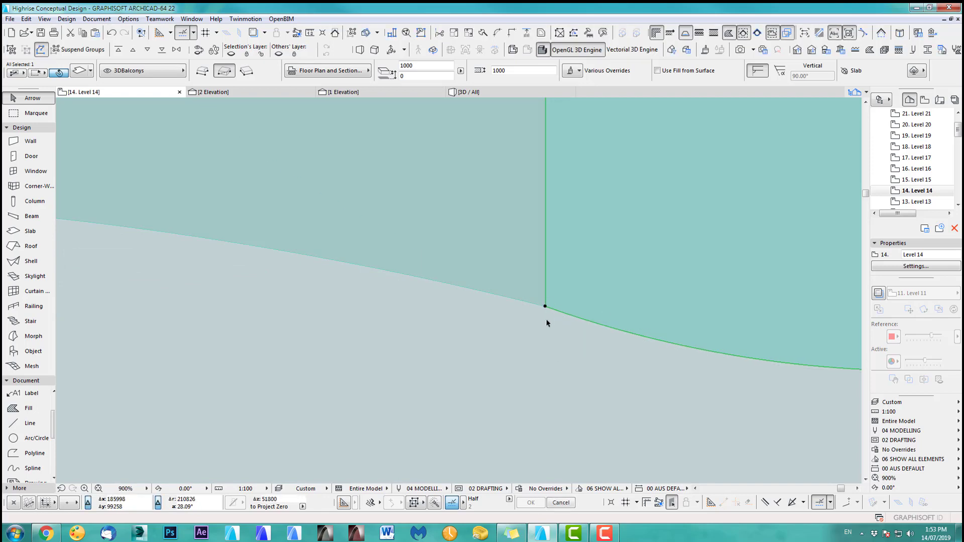
Go up through the levels from 15 to 21 and back down to 15, examining how the floor and balcony slab corners meet.
key("ctrl+Up")
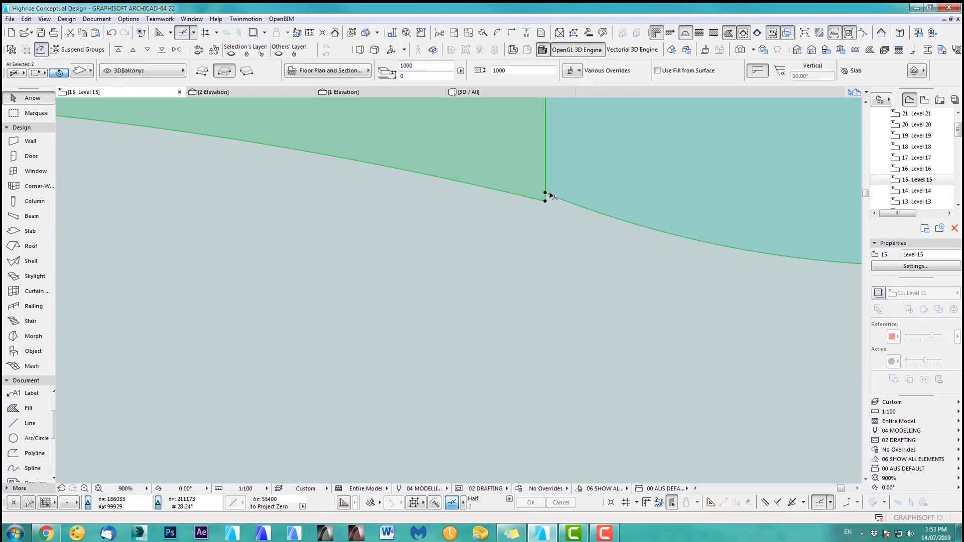
key("ctrl+Up")
key("ctrl+Up")
key("ctrl+Up")
key("ctrl+Up")
key("ctrl+Up")
key("ctrl+Up")
left_click(583, 445)
left_click(583, 407)
key("ctrl+Down")
scroll(537, 402, "down", 2)
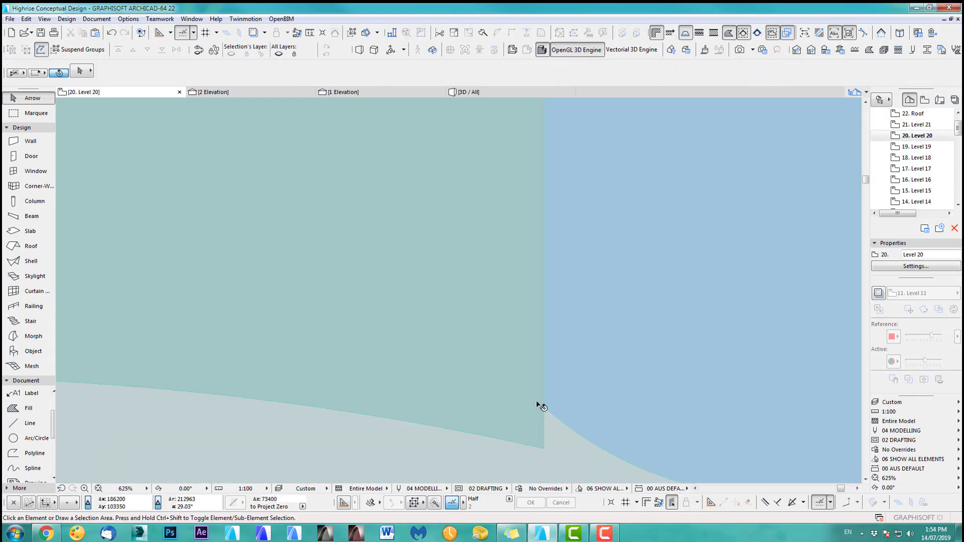
key("ctrl+Down")
key("ctrl+Down")
key("ctrl+Down")
key("ctrl+Down")
key("ctrl+Down")
scroll(553, 368, "up", 6)
middle_click_drag(553, 371, 549, 377)
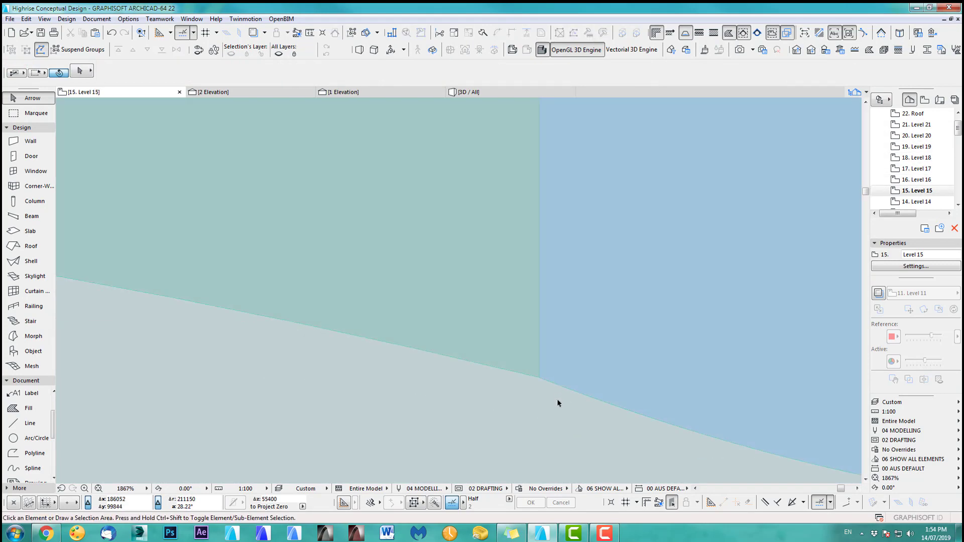
scroll(558, 401, "down", 20)
middle_click_drag(587, 338, 666, 320)
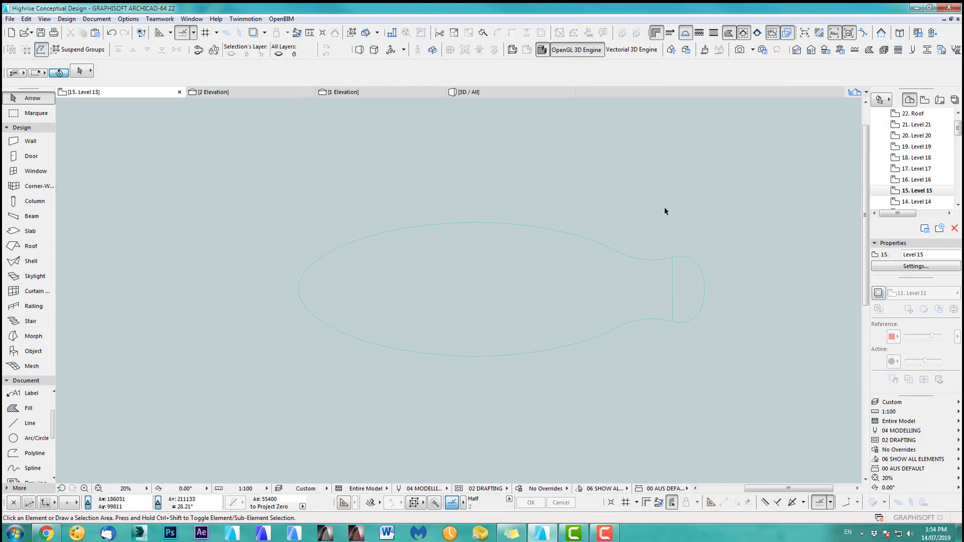
In the 3D view, select all floor and balcony slabs of the tower and set their thickness to 600.
key("F3")
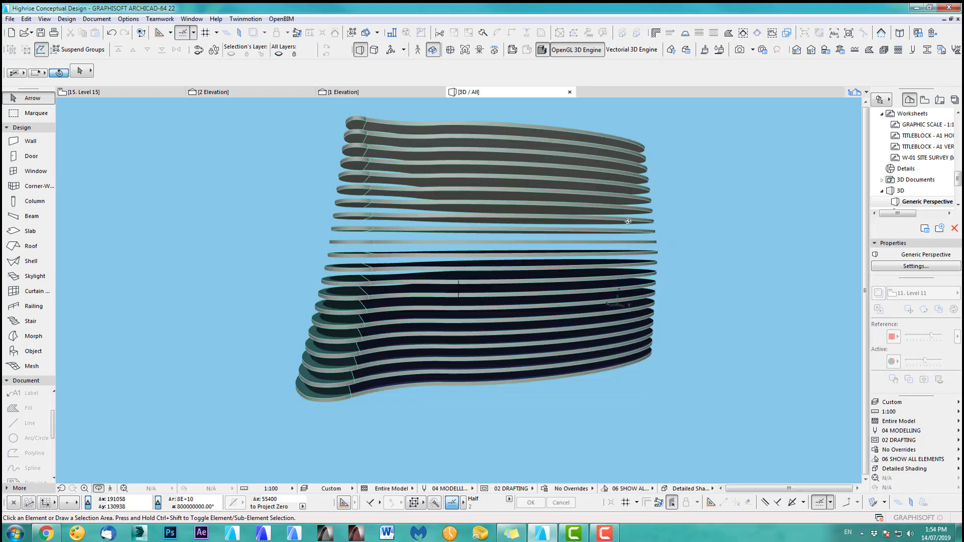
middle_click_drag(477, 278, 529, 295, "shift")
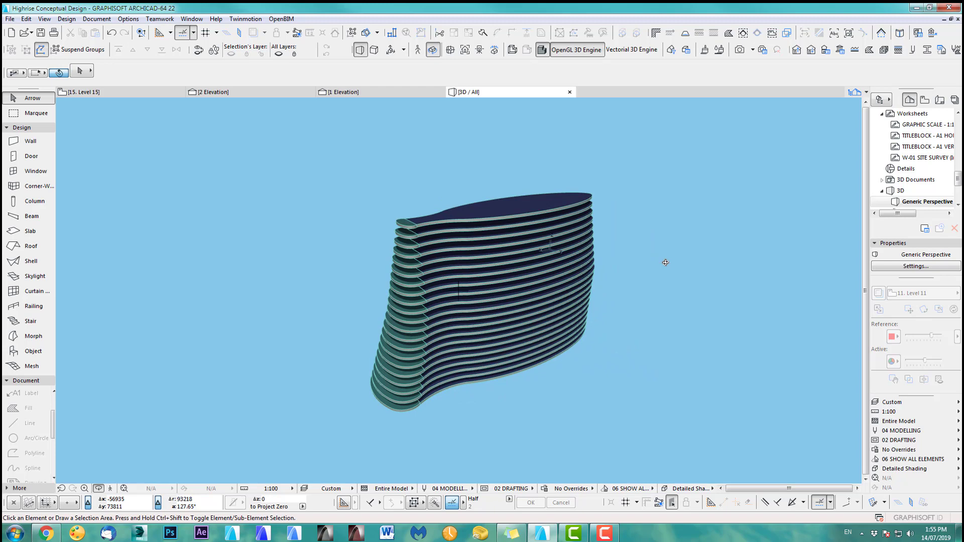
middle_click_drag(564, 339, 456, 310, "shift")
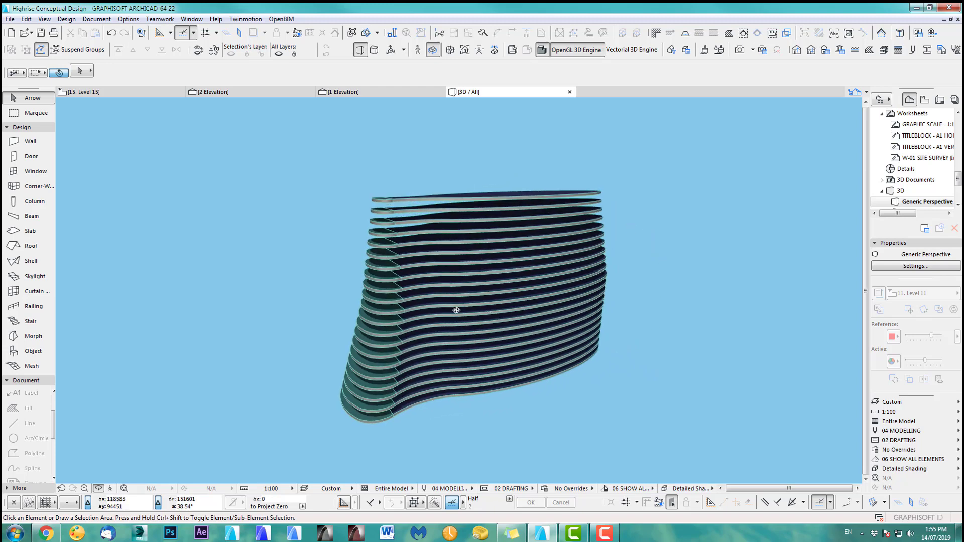
left_click(14, 113)
left_click(14, 98)
left_click_drag(248, 161, 637, 437)
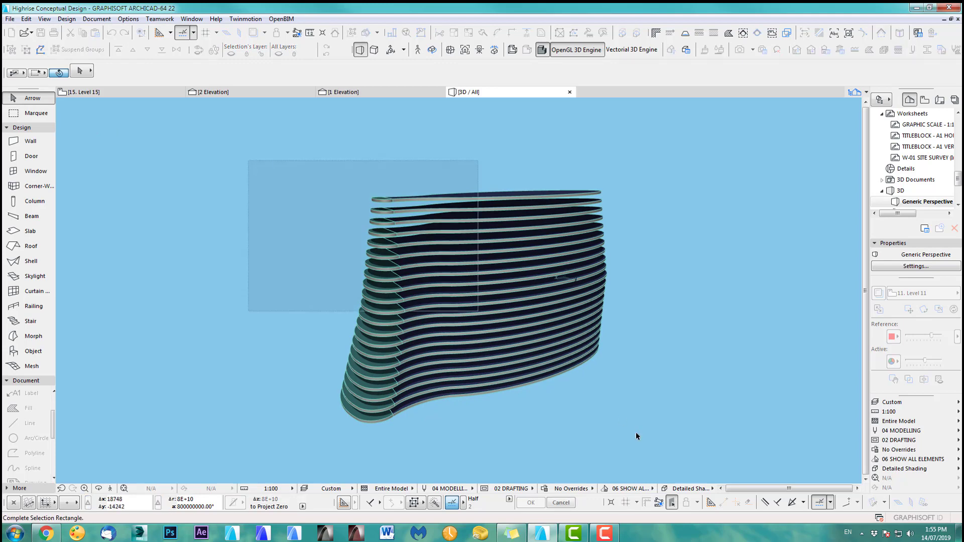
left_click(635, 436)
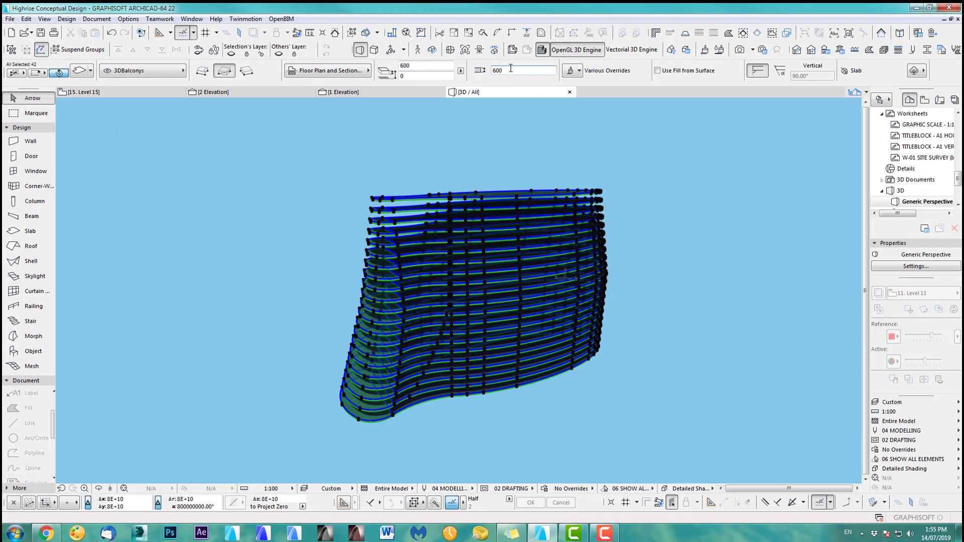
left_click(640, 175)
scroll(531, 385, "up", 1)
middle_click_drag(532, 385, 556, 279)
scroll(508, 258, "up", 1)
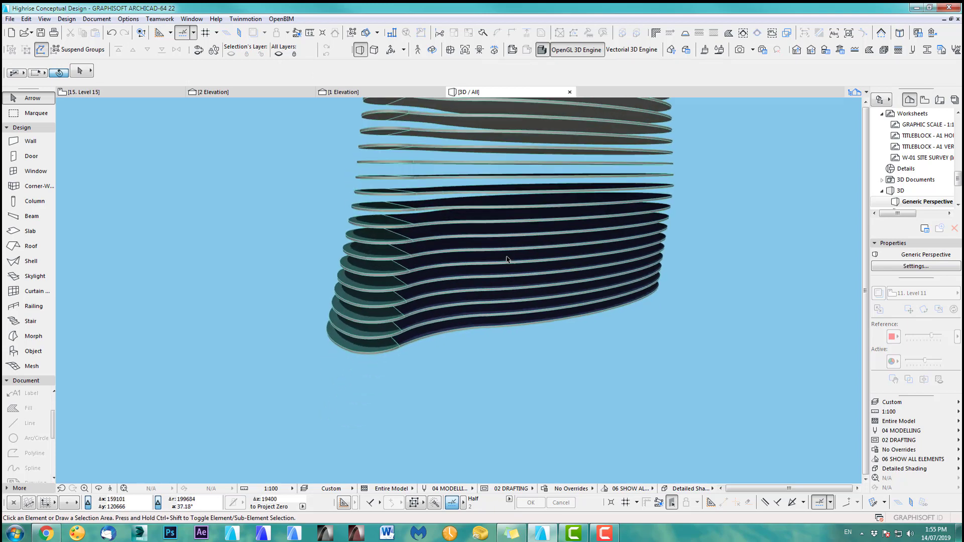
middle_click_drag(504, 250, 512, 280)
Return to the floor plan and open the Ground storey.
key("F2")
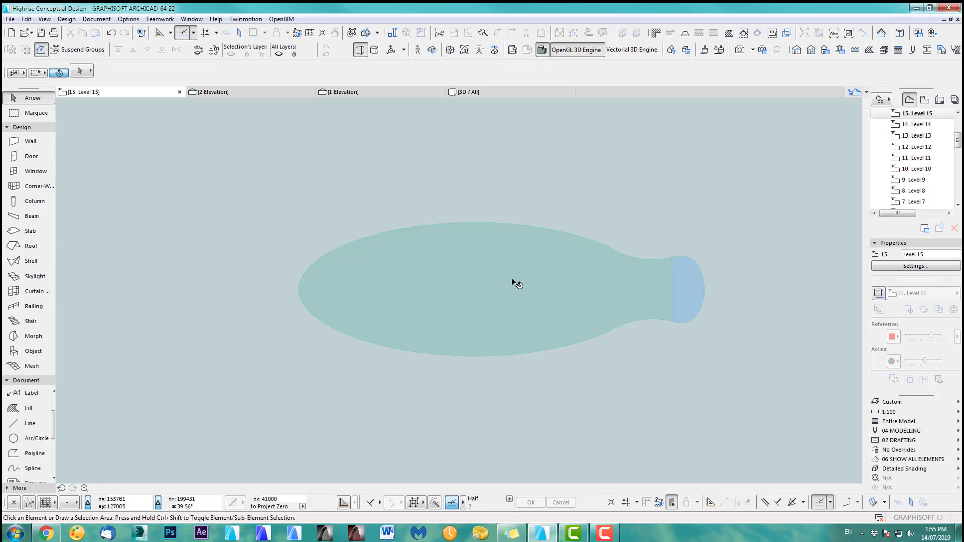
scroll(958, 151, "down", 3)
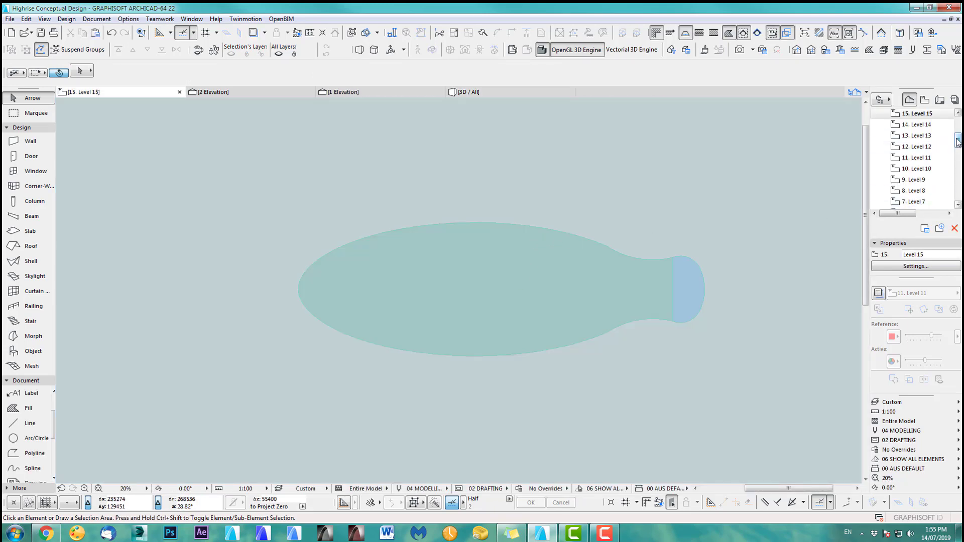
scroll(958, 150, "down", 3)
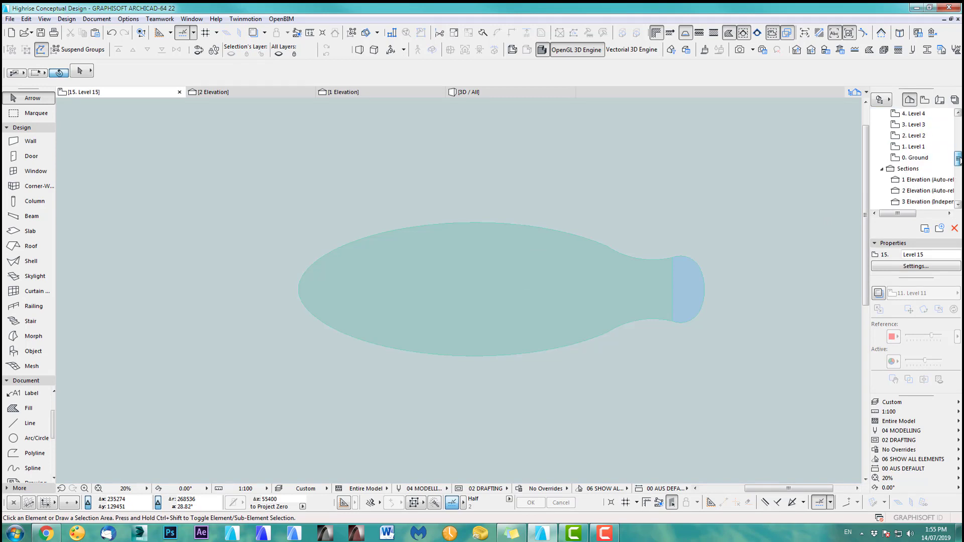
left_click(927, 158)
double_click(927, 158)
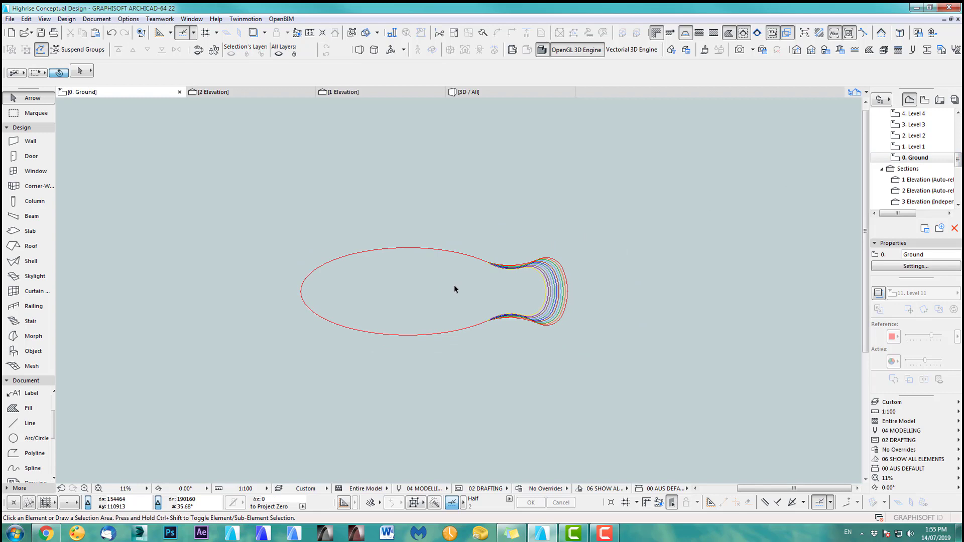
Apply the 3D Working layer combination and select the pavement slab surrounding the tower outline.
left_click(896, 402)
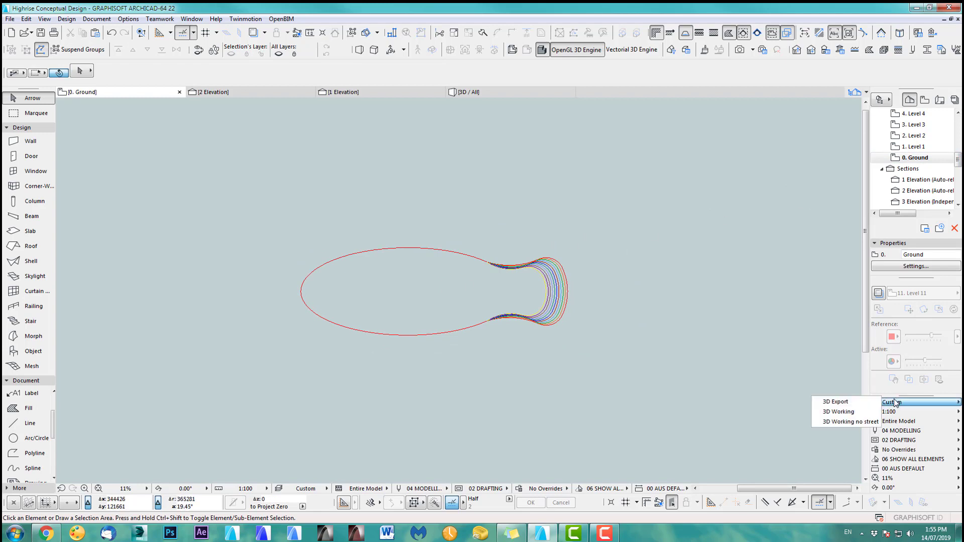
left_click(867, 412)
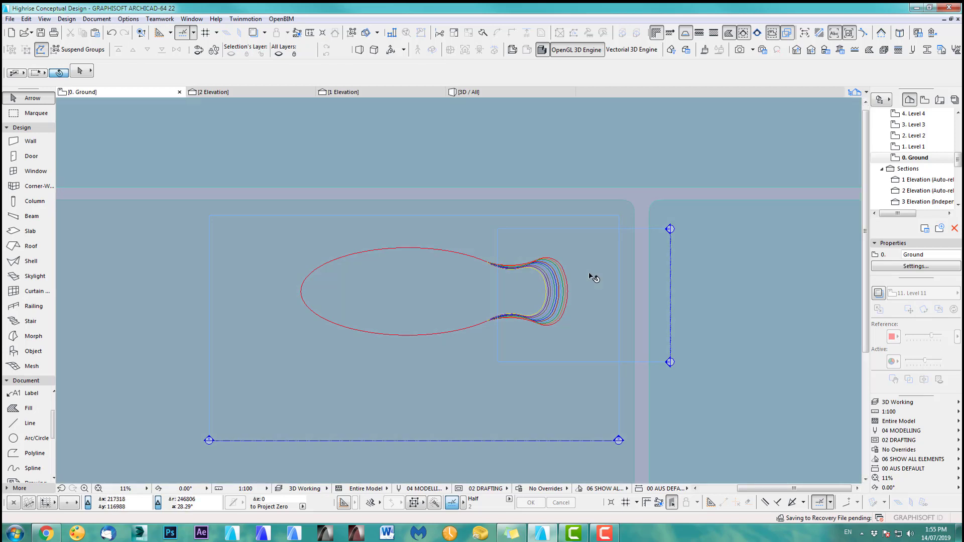
left_click(600, 277)
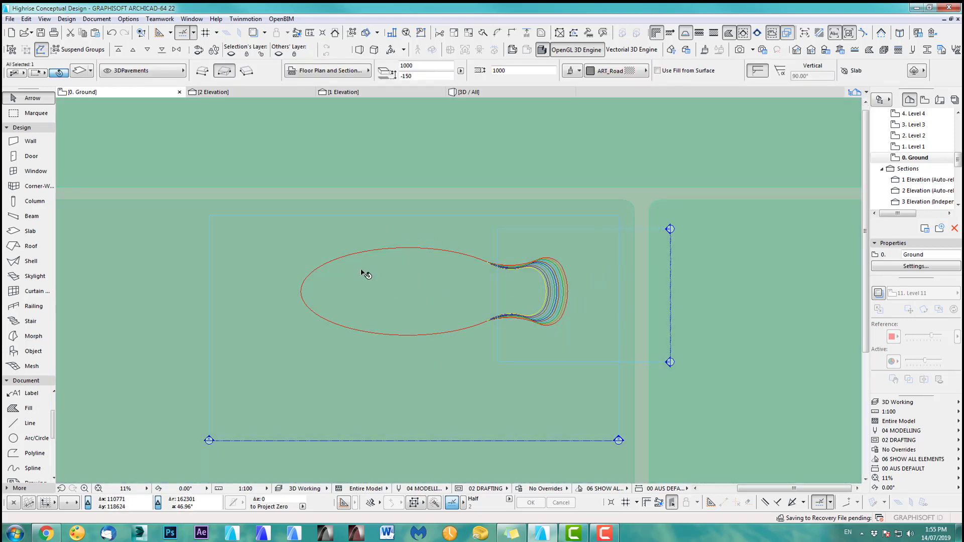
left_click(29, 231)
scroll(294, 299, "up", 2)
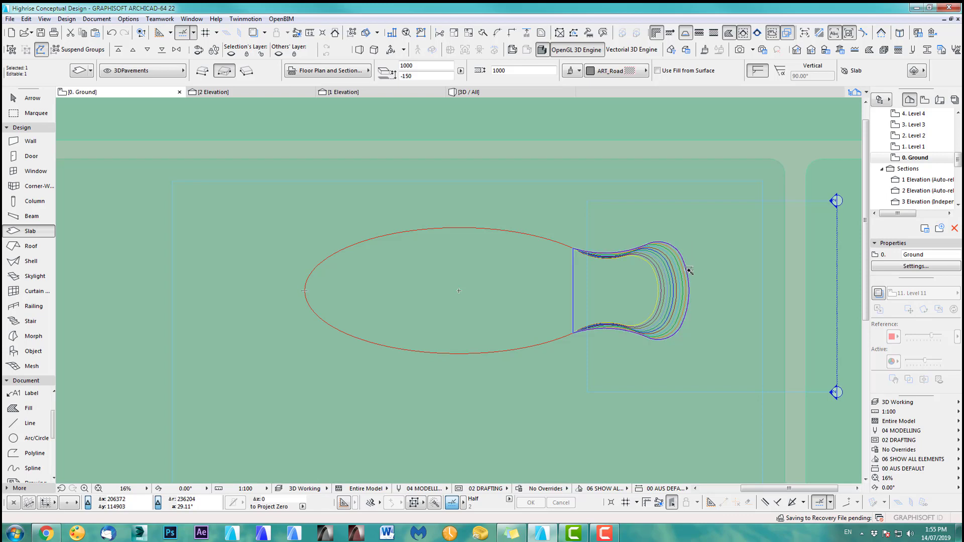
scroll(689, 272, "down", 2)
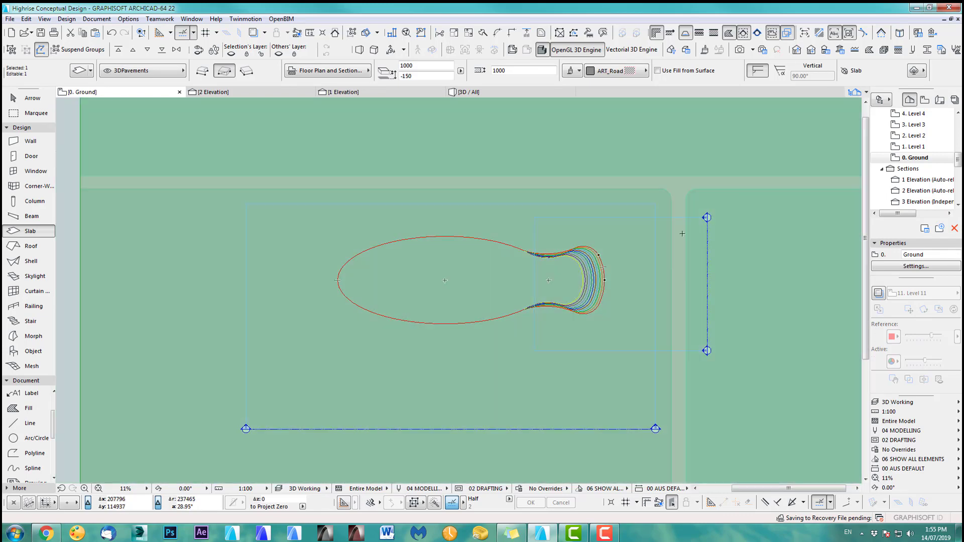
Copy the floor and balcony slabs from Level 1 onto the Ground storey.
double_click(919, 147)
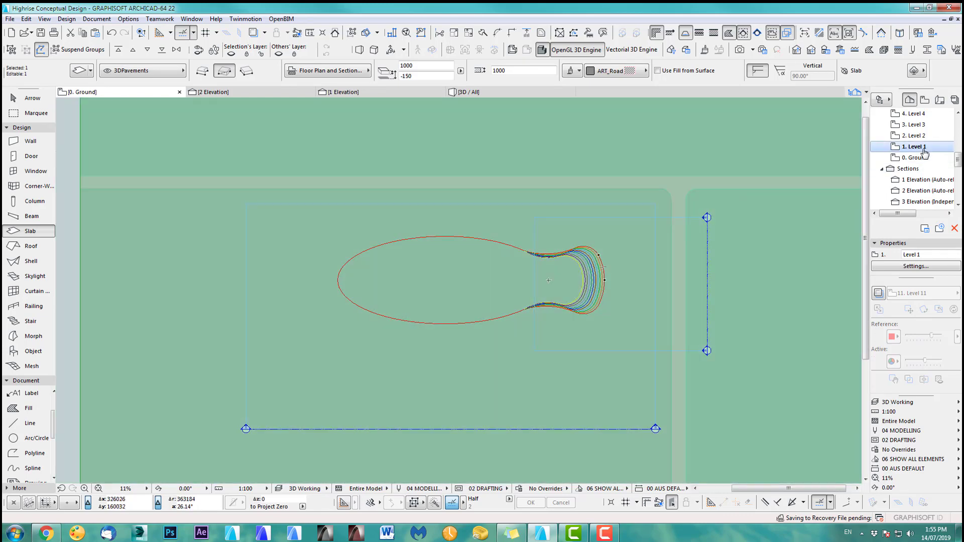
left_click(593, 290, "shift")
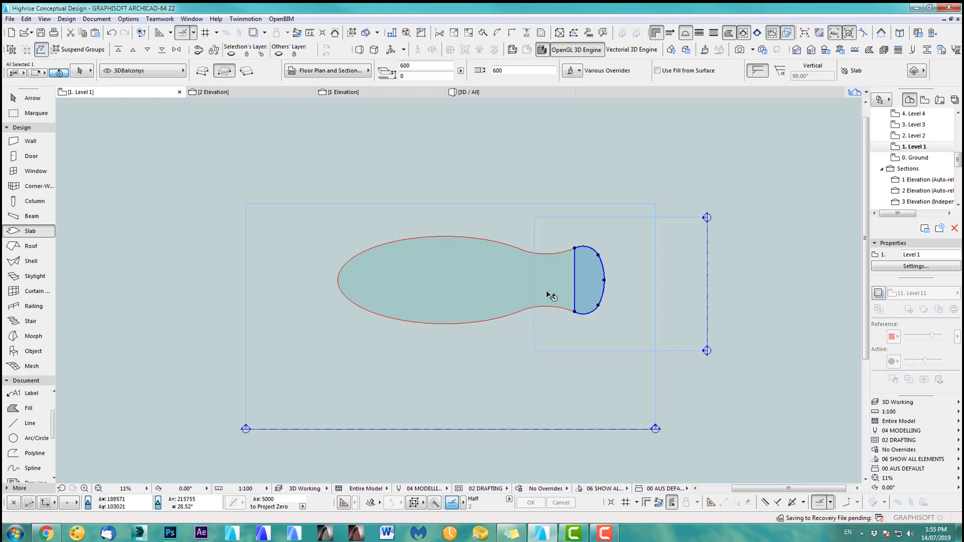
left_click(491, 295, "shift")
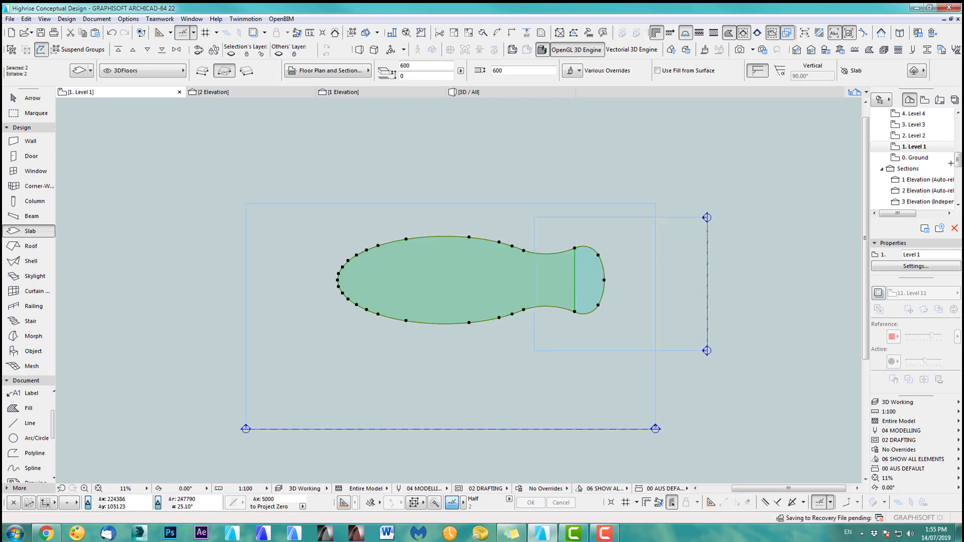
left_click(919, 158)
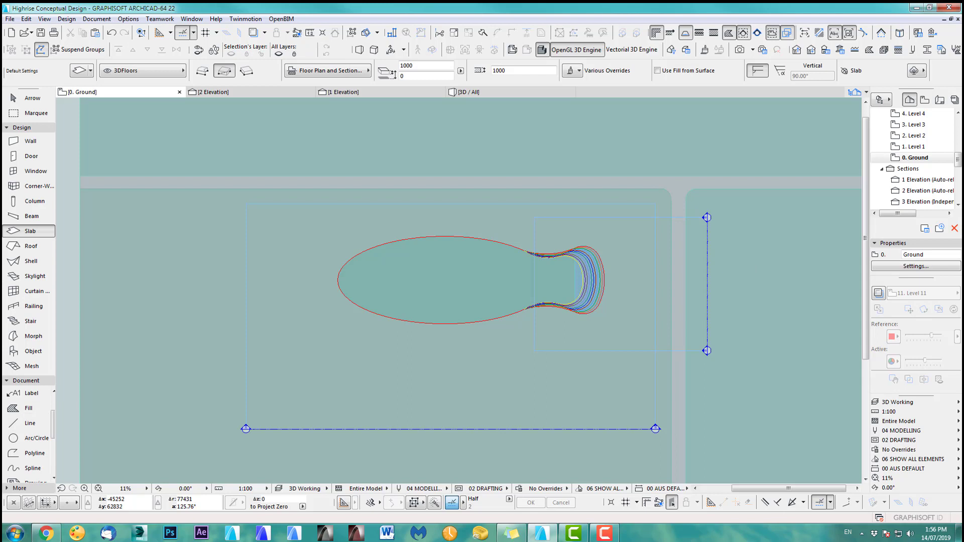
Select the road slab and the tower's guide arcs on the Ground storey, and unlock the 2D DWG layer in the layer settings.
left_click(81, 457, "shift")
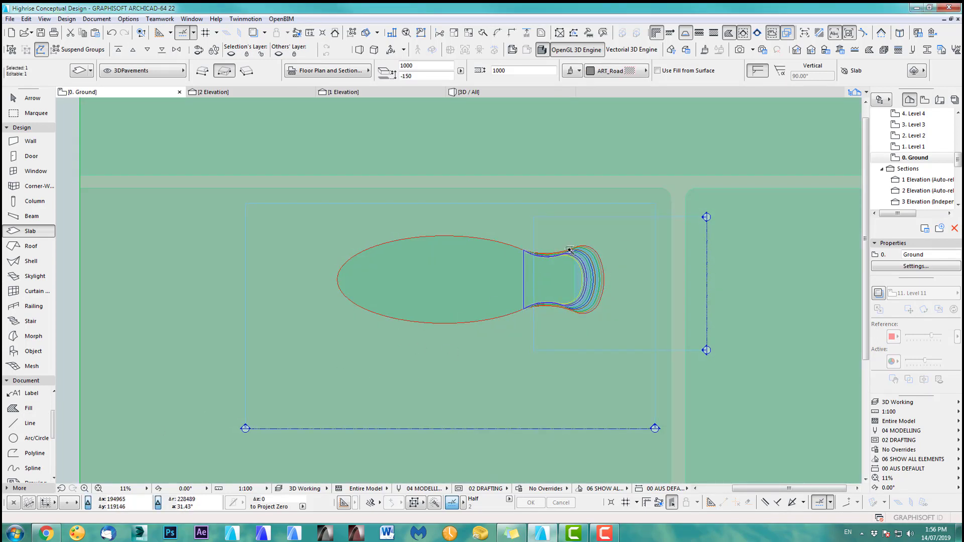
left_click(32, 438)
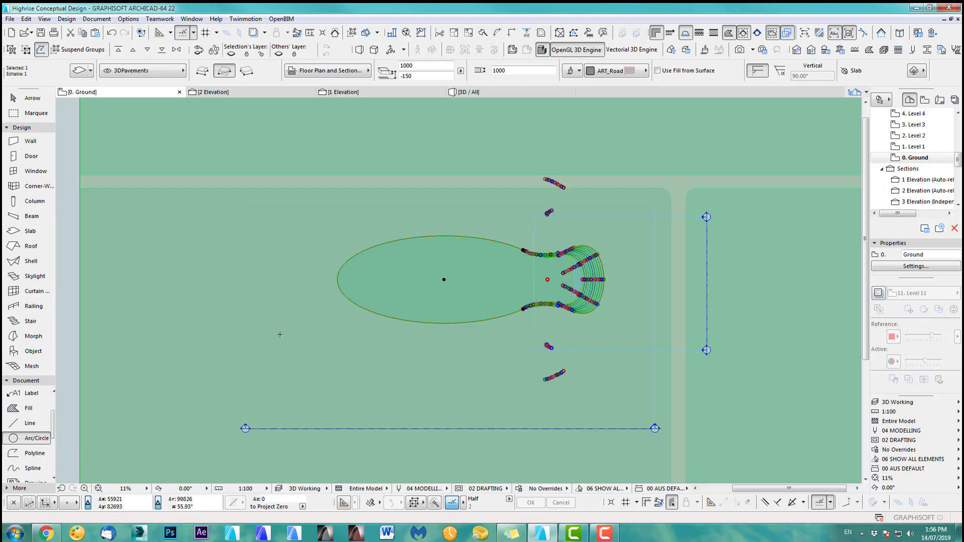
left_click(141, 72)
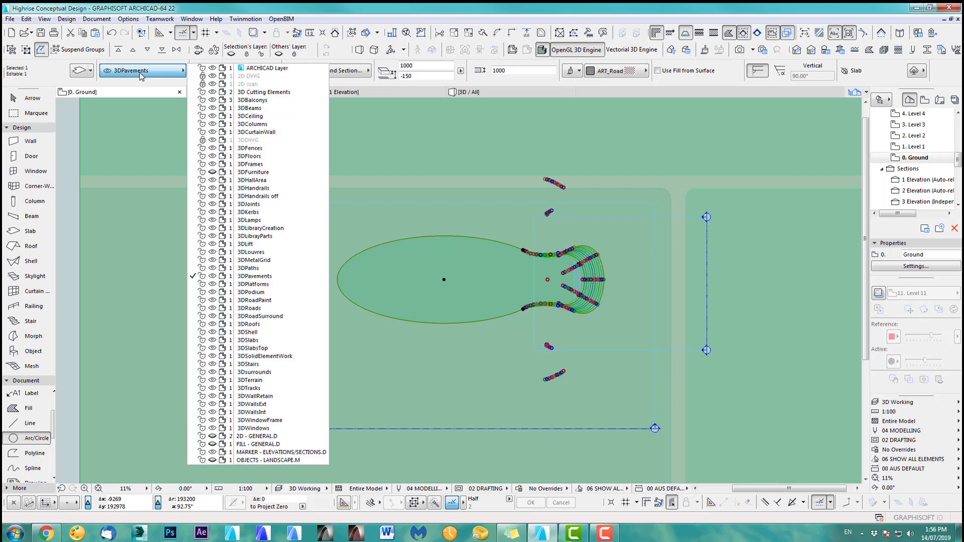
left_click(160, 75)
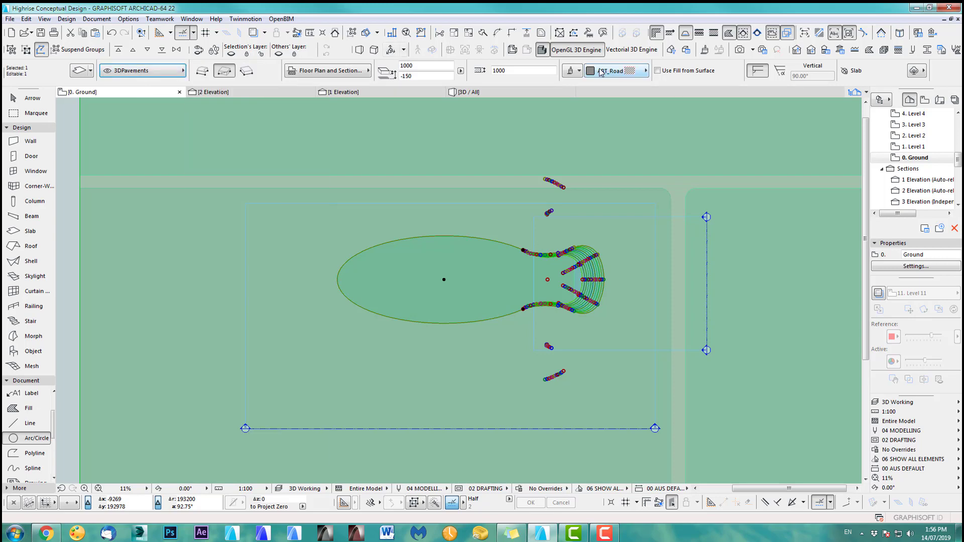
key("ctrl+l")
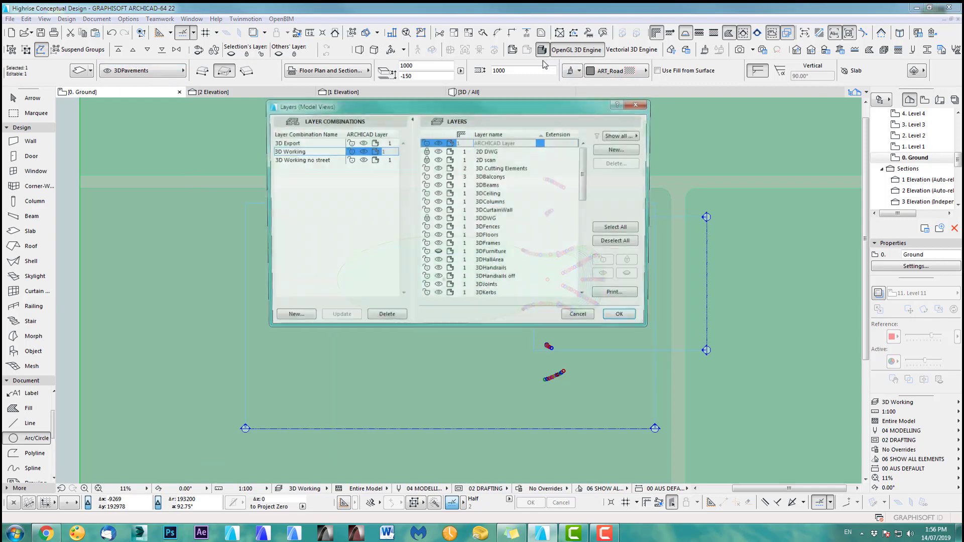
left_click(426, 152)
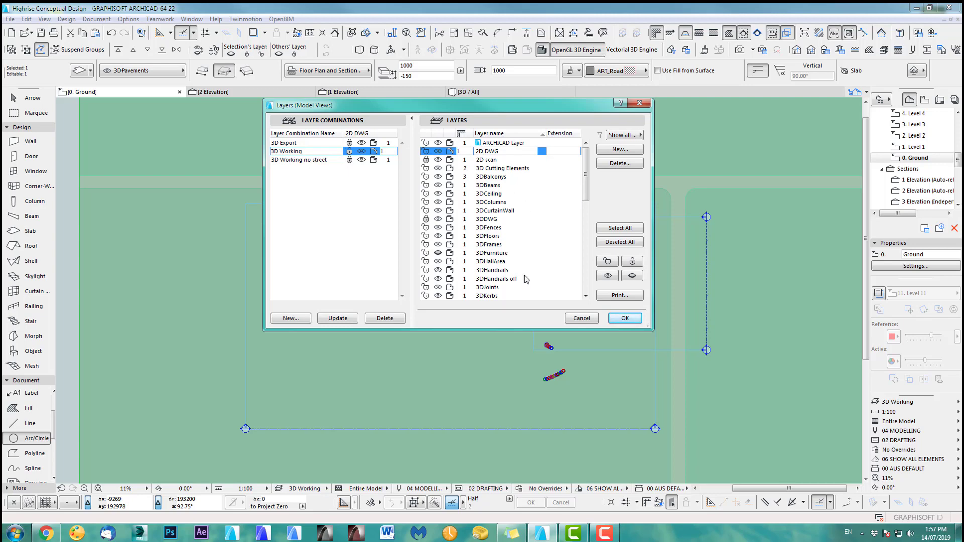
left_click(624, 318)
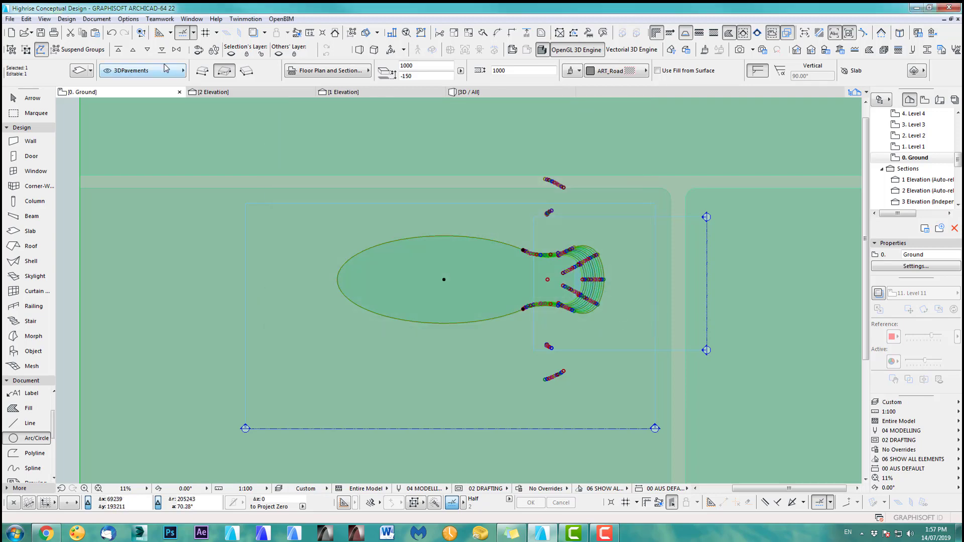
Assign the selected road slab to the 2D DWG layer and hide that layer.
left_click(182, 73)
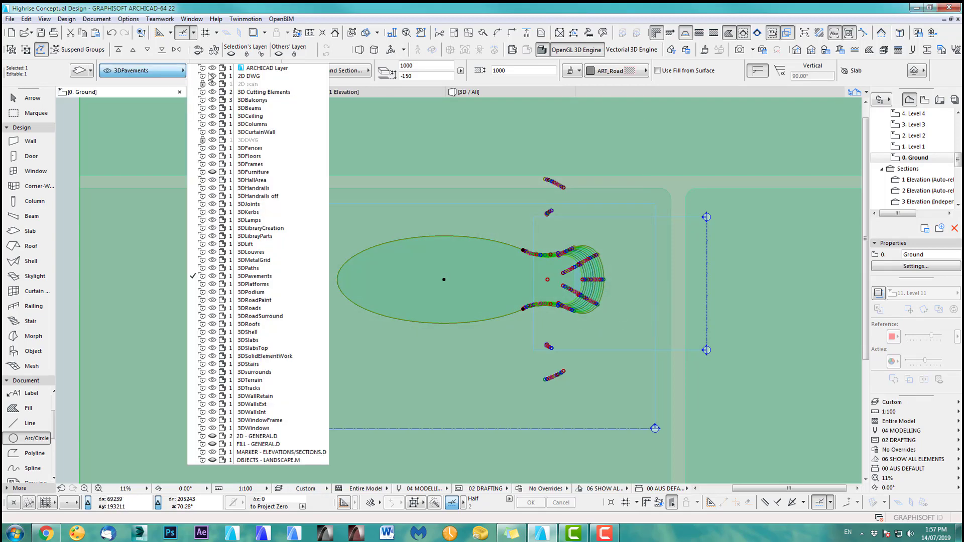
left_click(249, 76)
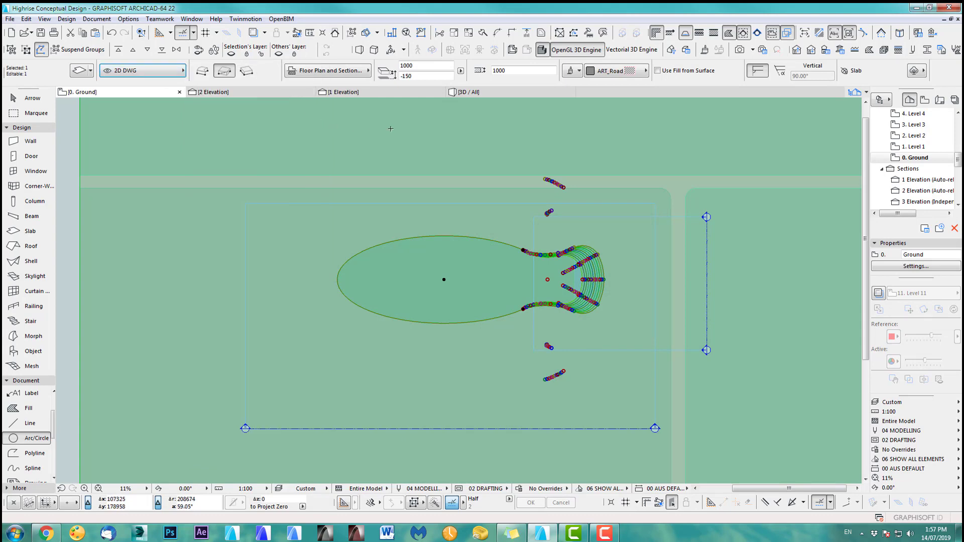
key("ctrl+l")
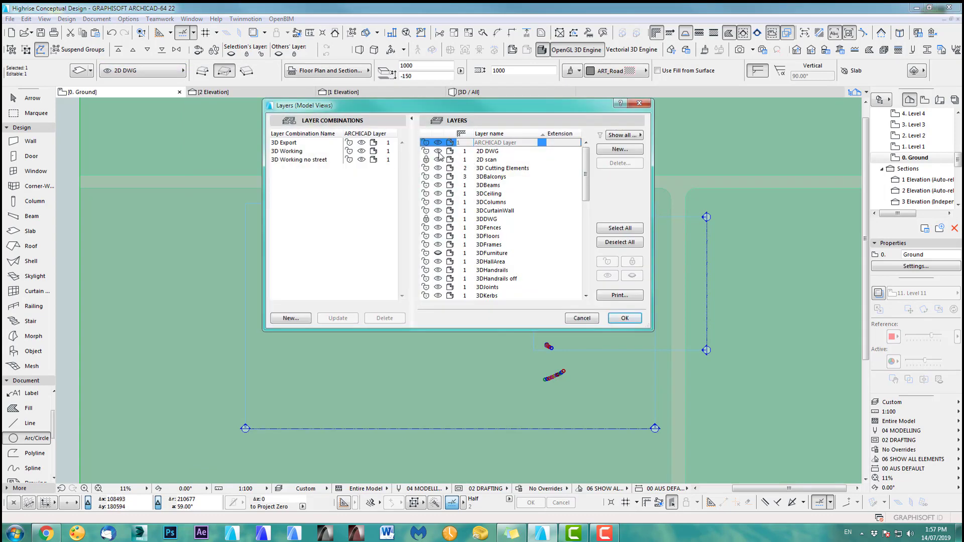
left_click(438, 151)
left_click(624, 318)
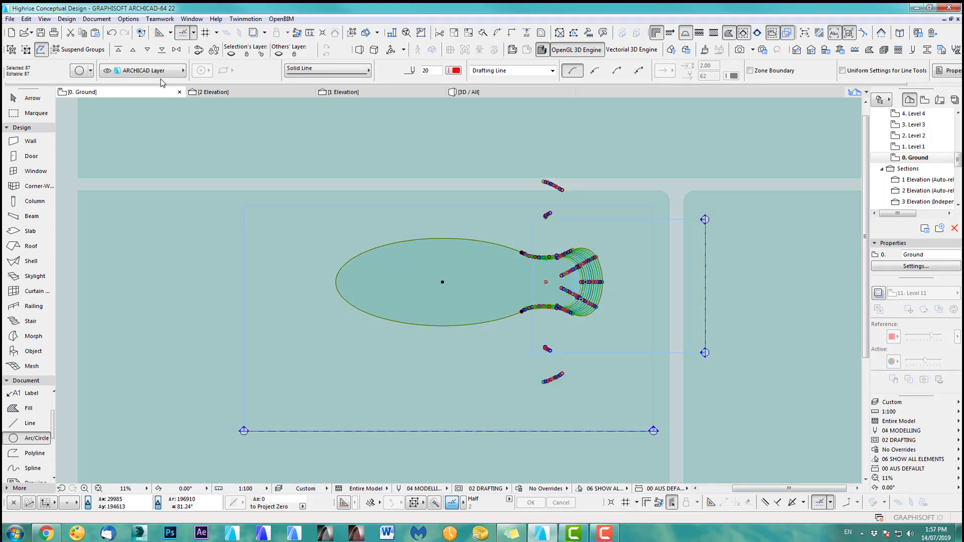
Move all the selected guide arcs of the tower outline to the 2D DWG layer through Edit Selection Set.
left_click(421, 34)
left_click(208, 129)
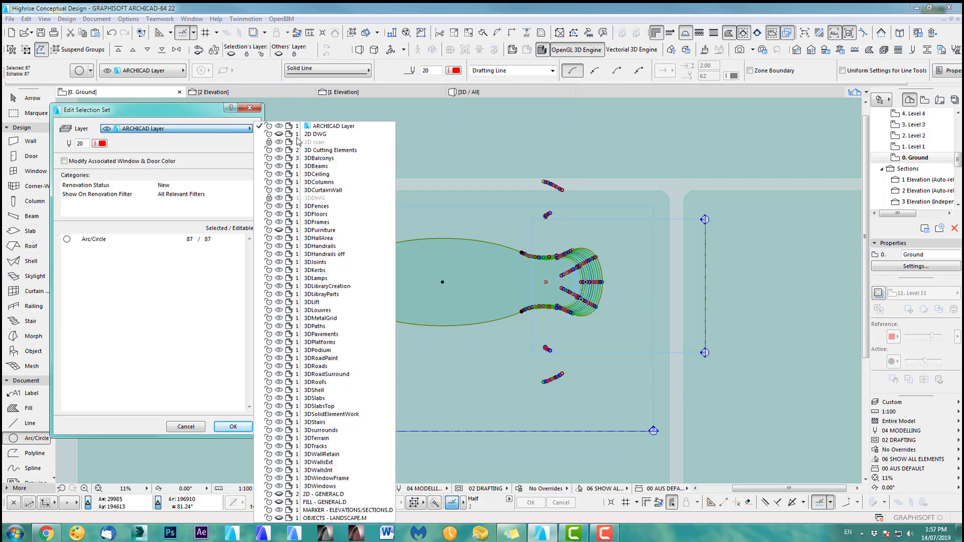
left_click(322, 135)
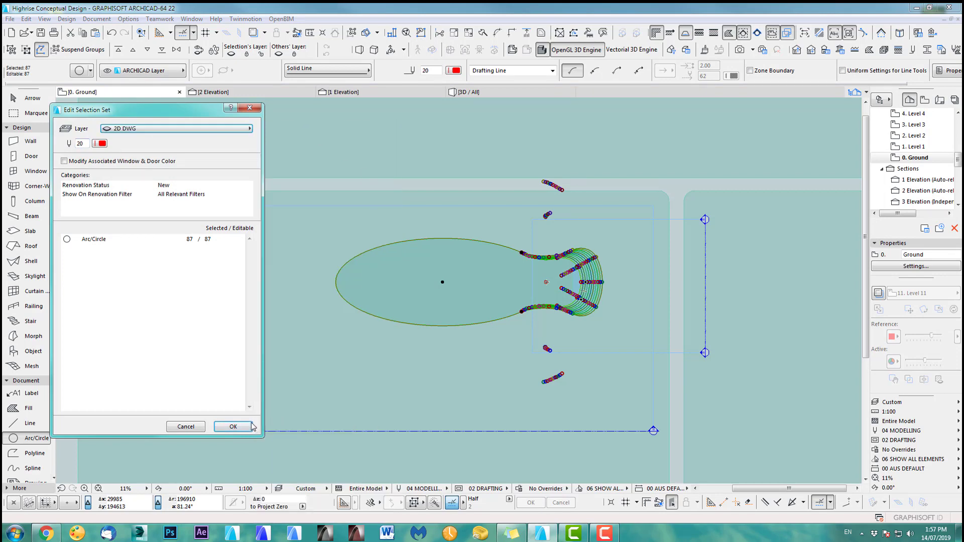
left_click(234, 427)
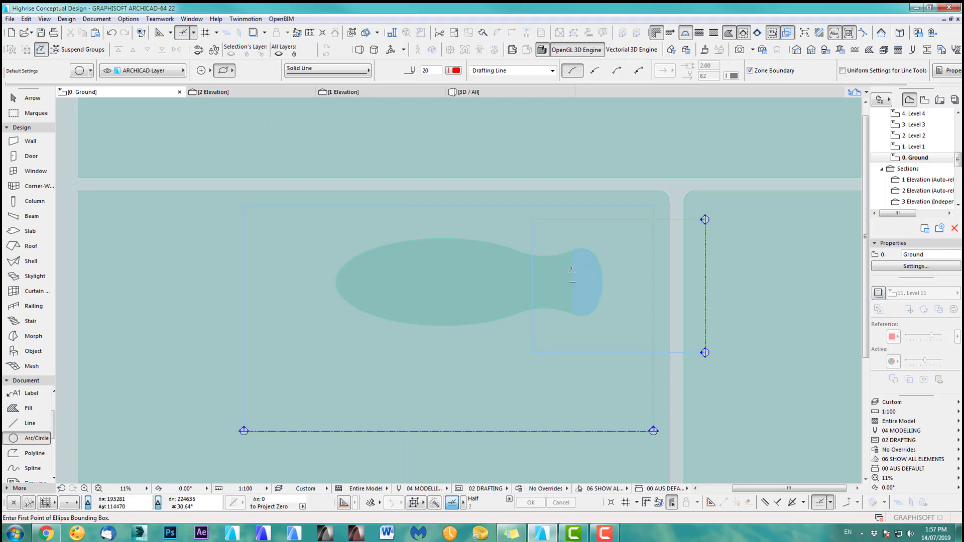
Cut an opening following the Ground floor and balcony slab outlines in the surrounding pavement slab, and check it isolated in 3D.
left_click(264, 254, "shift")
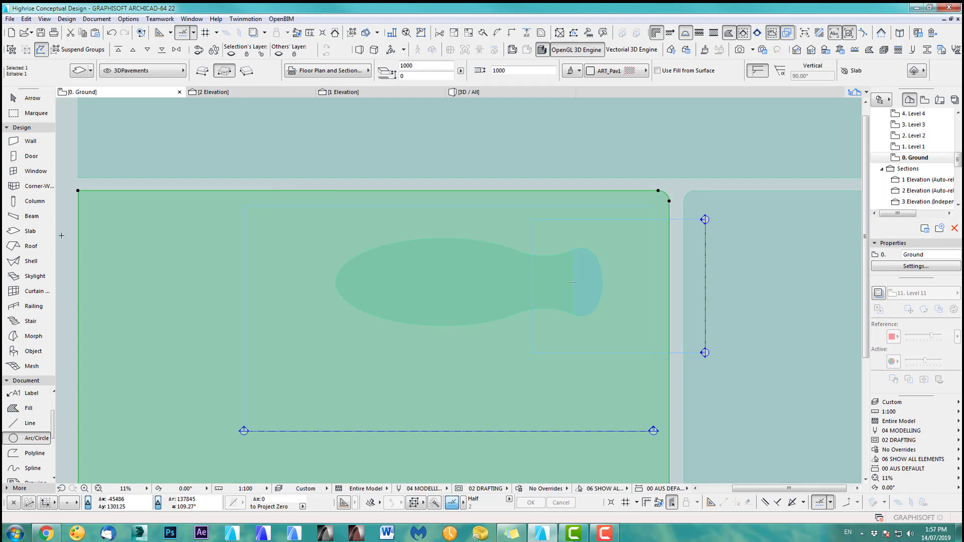
left_click(30, 232)
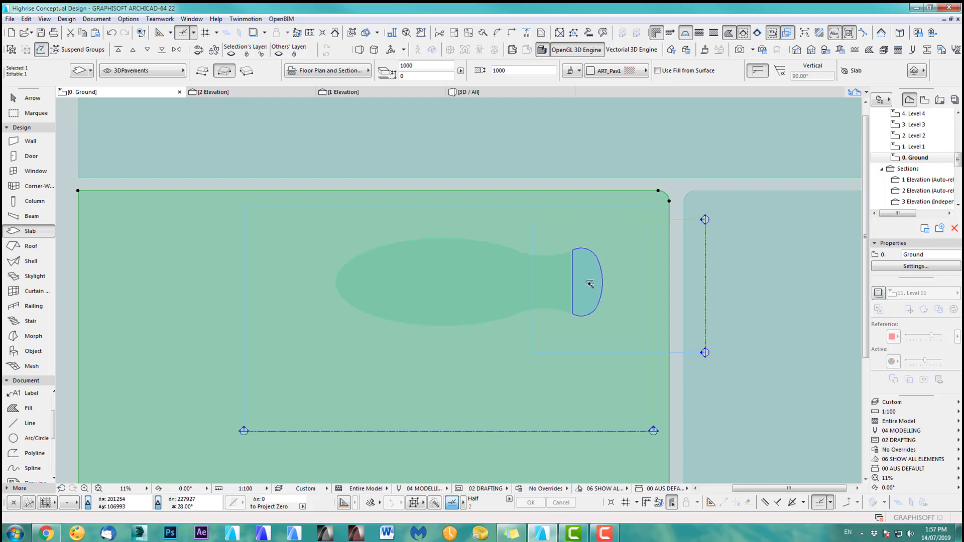
left_click(503, 287)
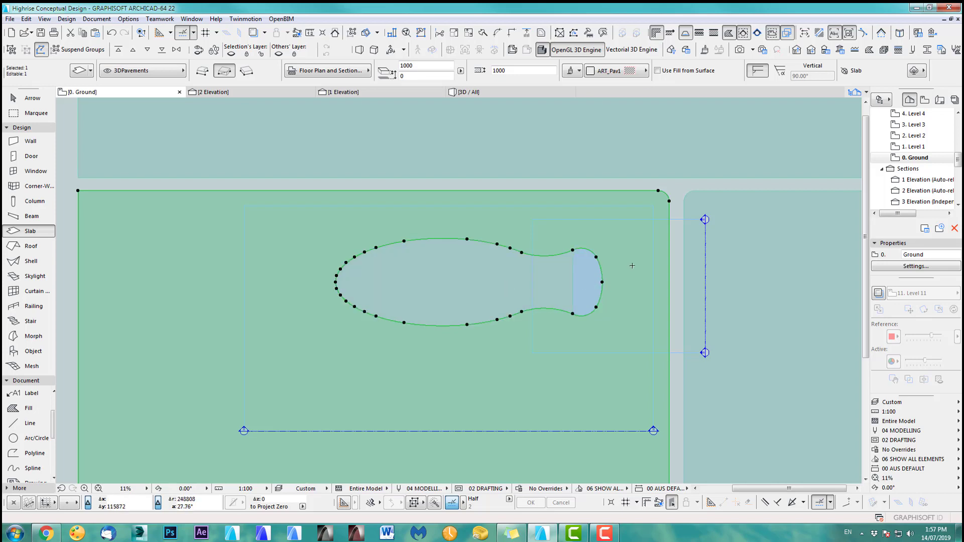
key("F5")
middle_click_drag(581, 347, 621, 331, "shift")
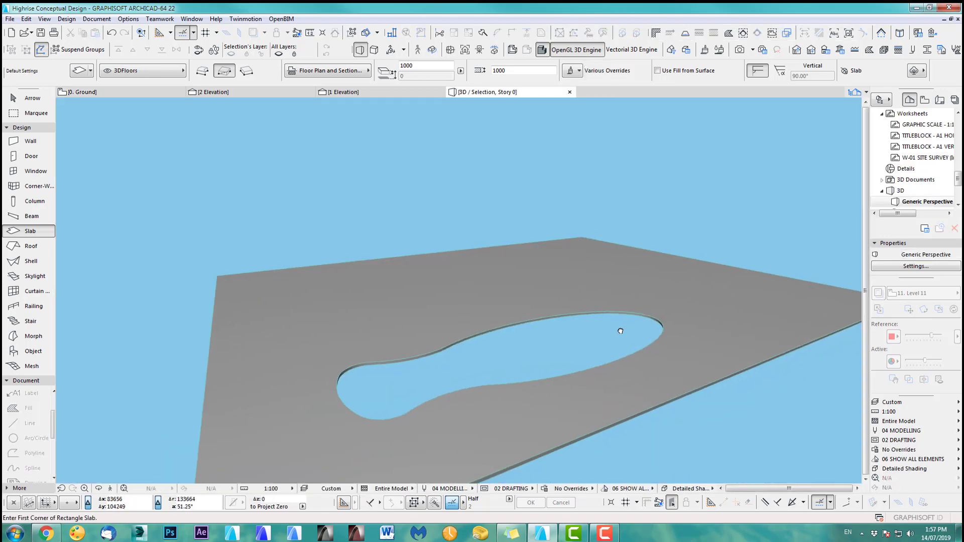
key("F2")
key("Escape")
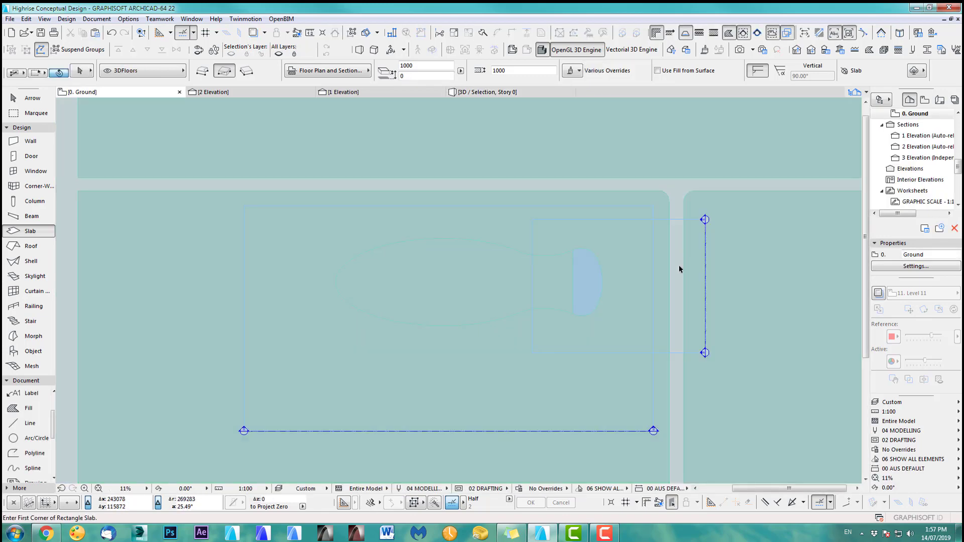
Apply the 3D Working layer combination and show the tower with its surrounding streets in the 3D view.
scroll(676, 272, "down", 4)
scroll(454, 242, "up", 3)
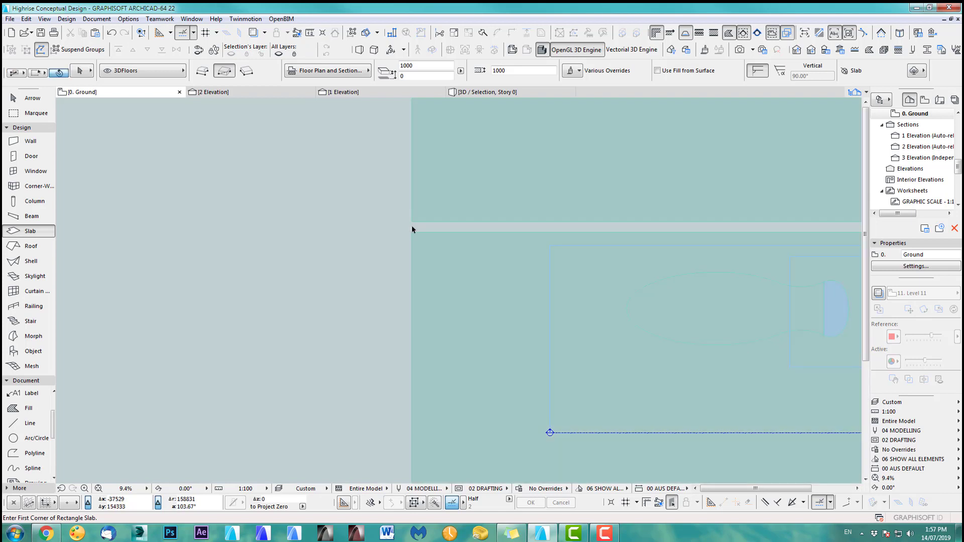
scroll(347, 252, "down", 3)
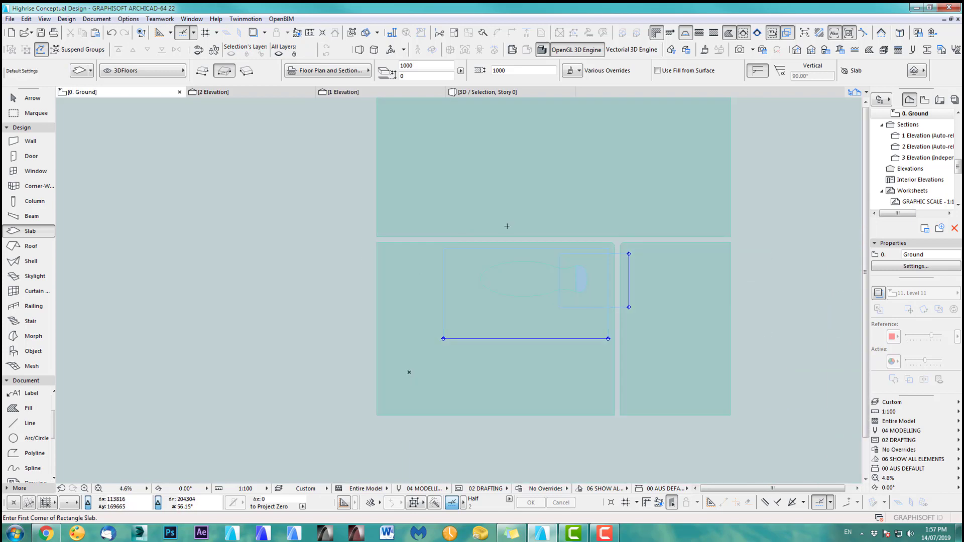
left_click(944, 402)
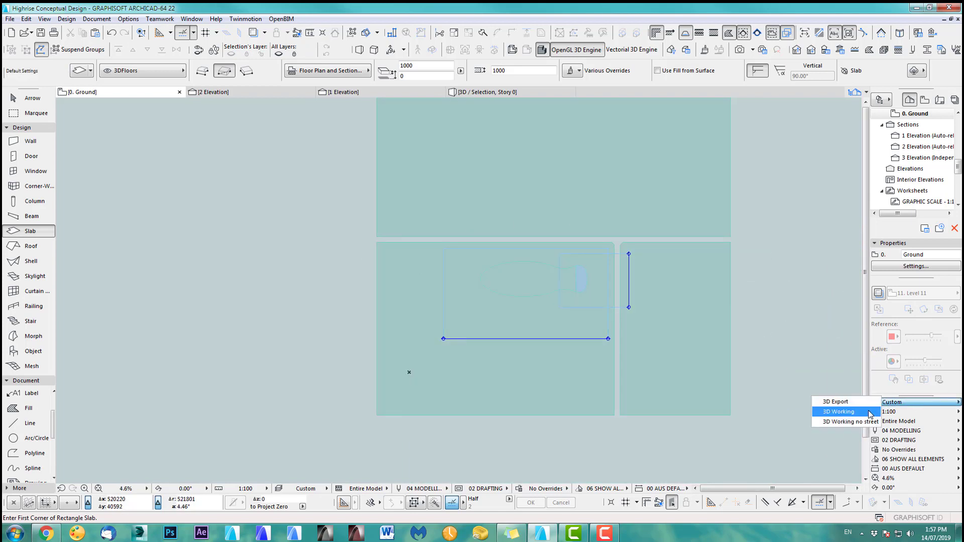
left_click(844, 407)
key("F3")
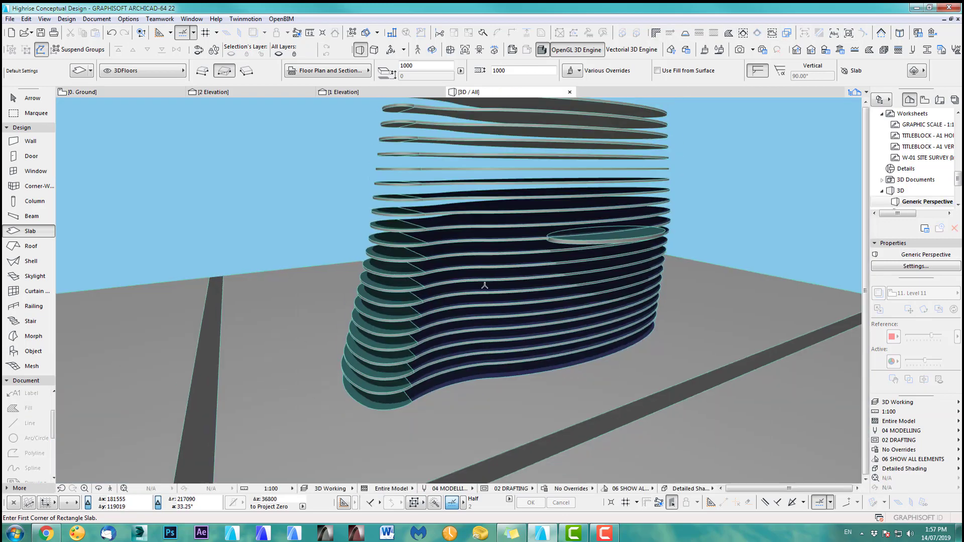
middle_click_drag(473, 259, 502, 230)
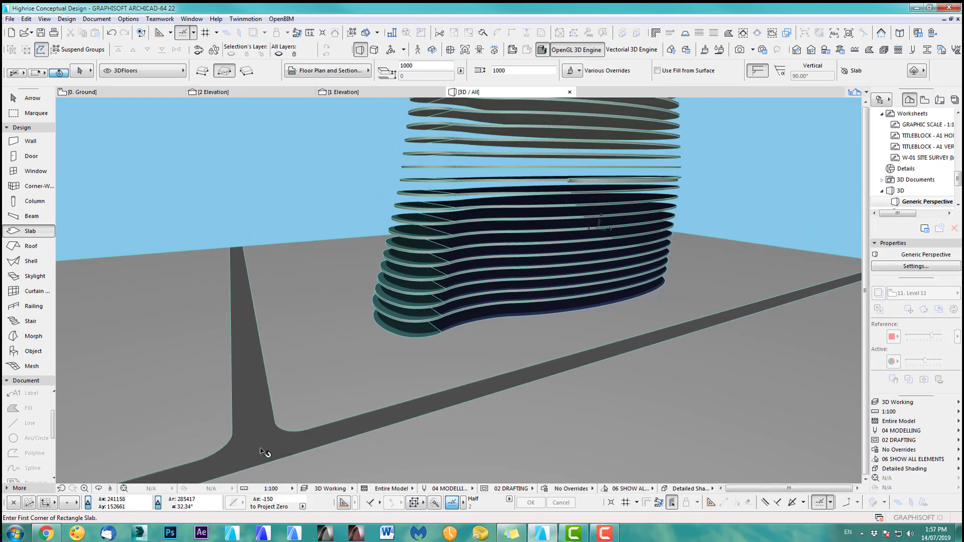
Isolate the road and pavement slabs in 3D to examine the tower-shaped opening, and return to the whole model in 3D.
left_click(265, 452, "shift")
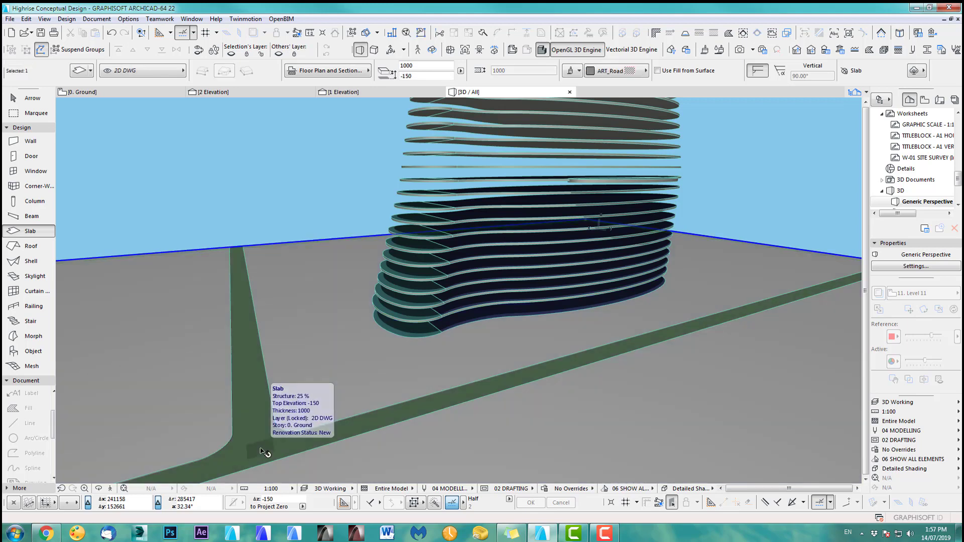
left_click(303, 313, "shift")
key("F5")
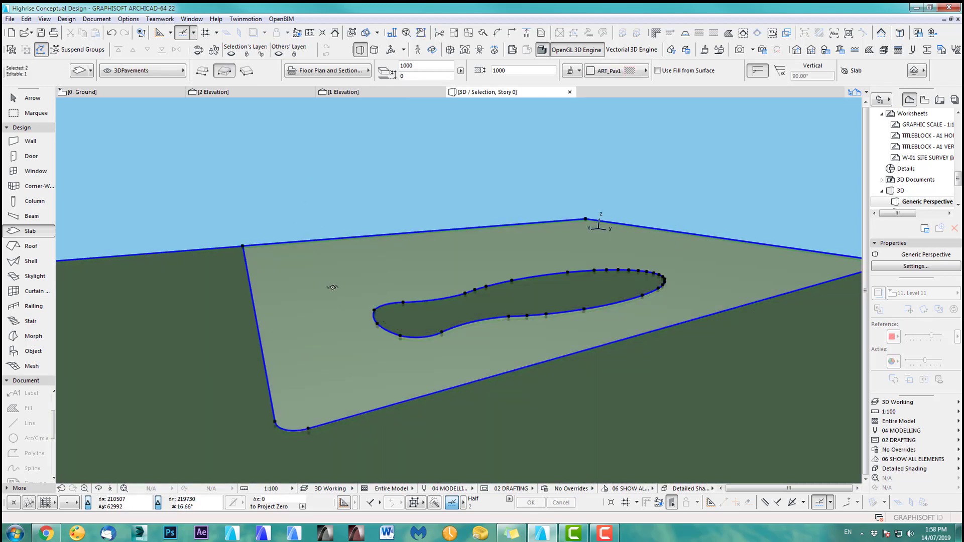
key("Escape")
scroll(524, 321, "up", 1)
mouse_move(524, 320)
middle_mouse_down()
mouse_move(562, 237)
mouse_move(545, 370)
mouse_move(547, 317)
mouse_move(535, 319)
middle_mouse_up()
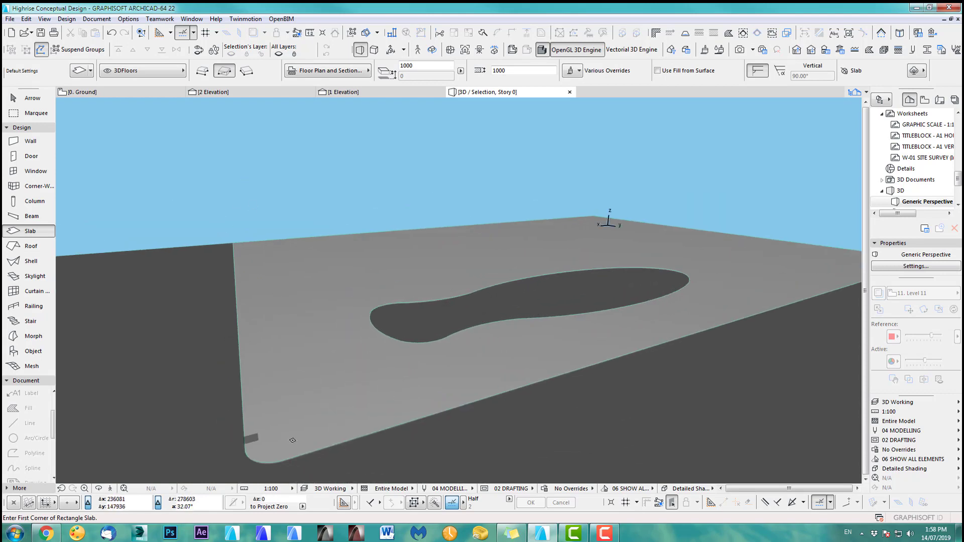
key("F2")
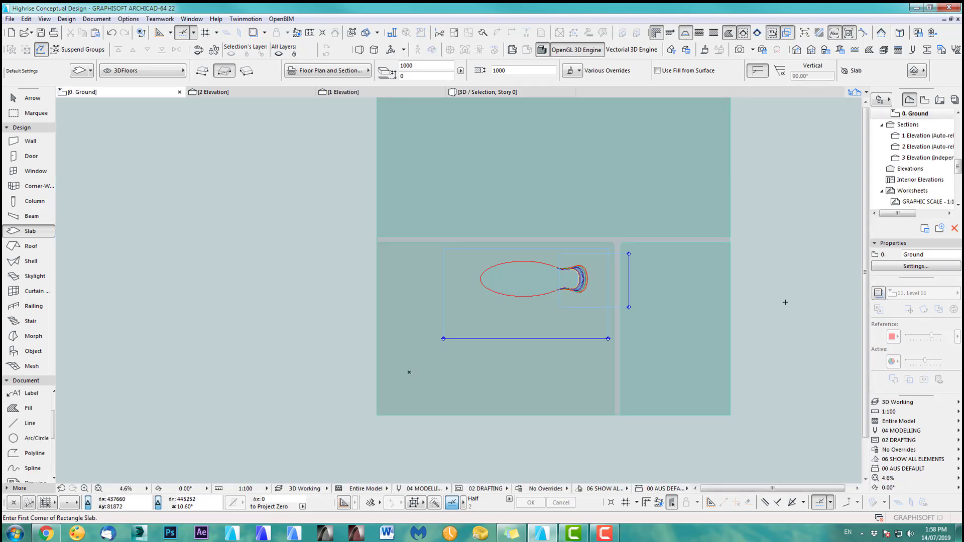
key("ctrl+F5")
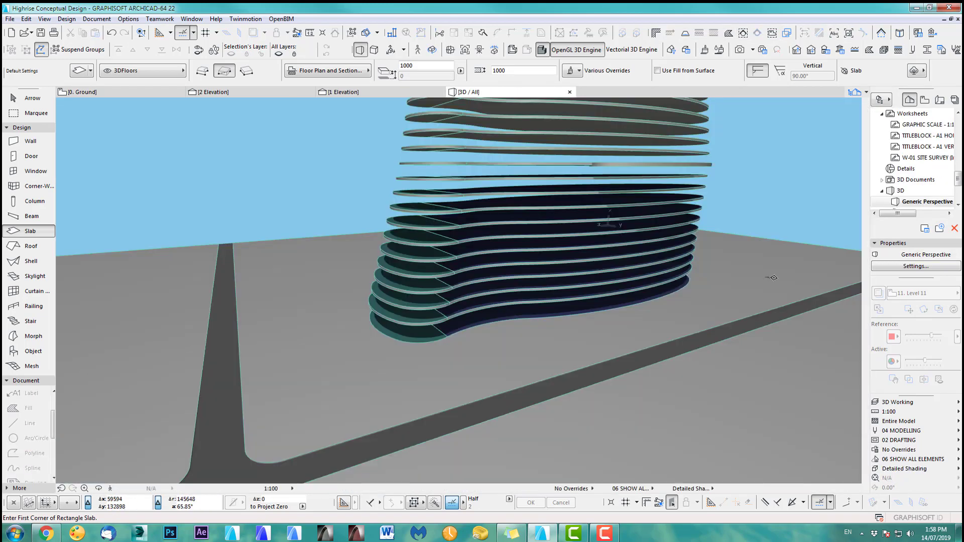
middle_click_drag(562, 324, 641, 254)
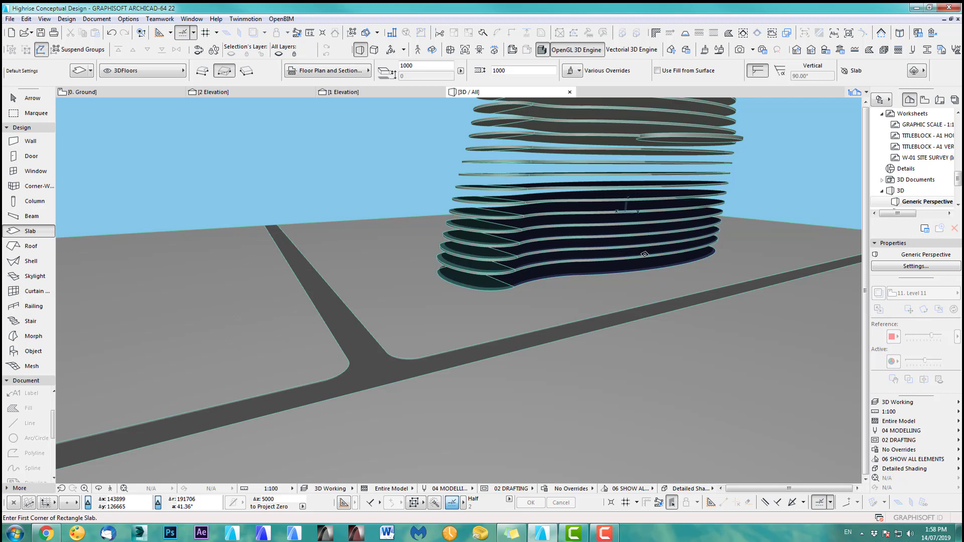
middle_click_drag(572, 196, 623, 310, "shift")
left_click_drag(701, 254, 550, 187)
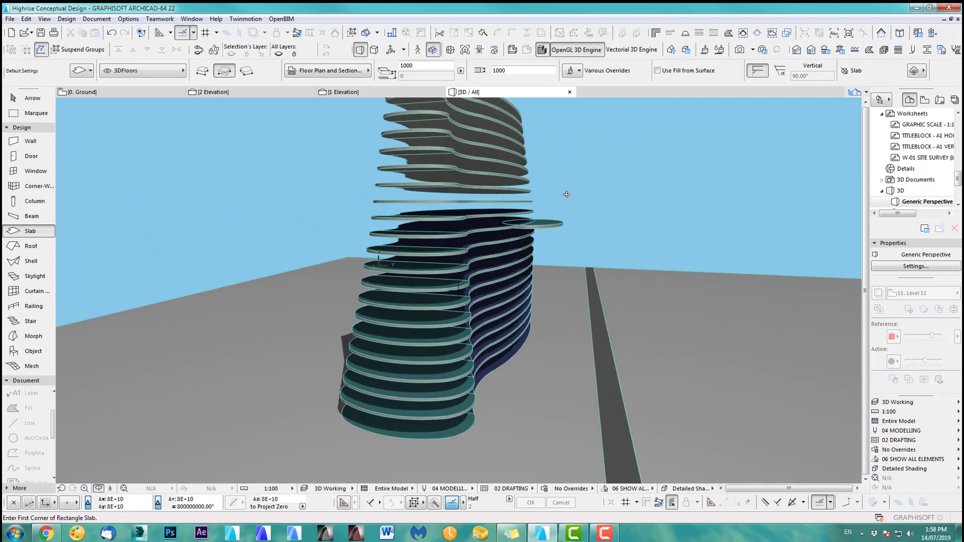
Place a straight 3000 high curtain wall on the Ground plan in the block across the road from the tower.
key("F2")
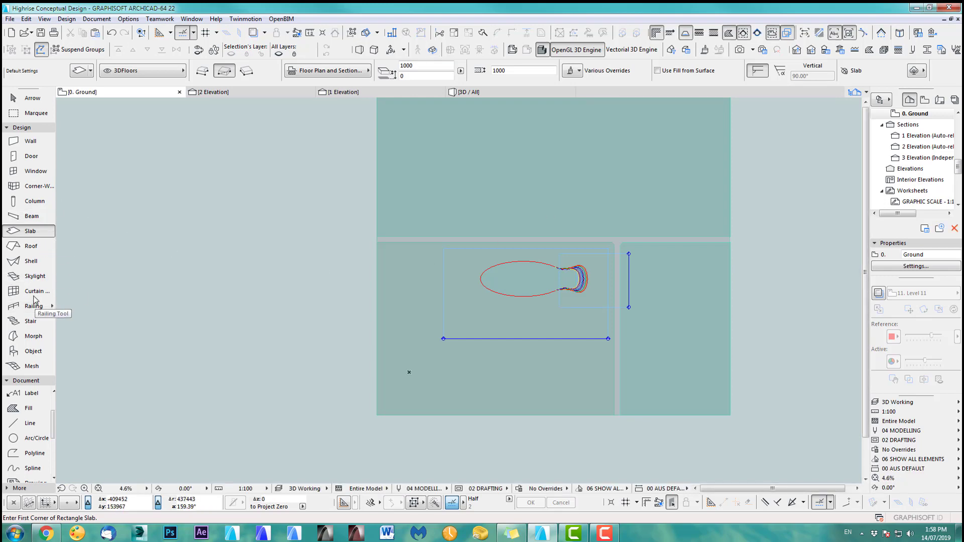
double_click(34, 291)
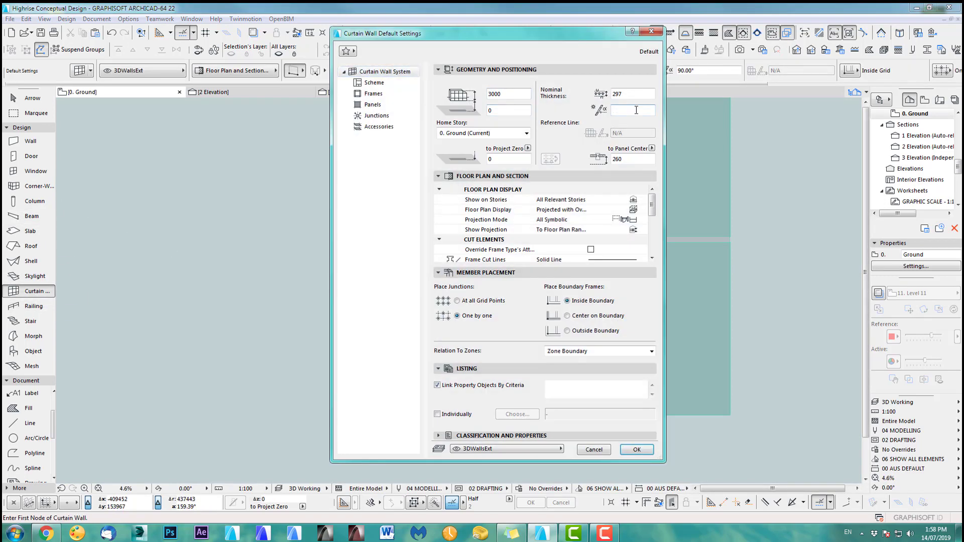
left_click(637, 110)
left_click(637, 450)
scroll(613, 261, "up", 5)
left_click(338, 162)
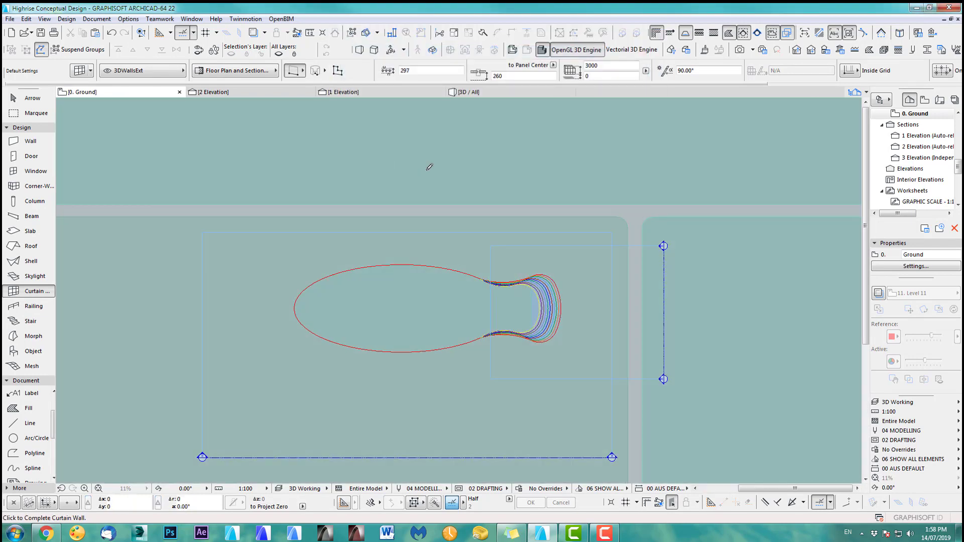
left_click(510, 160)
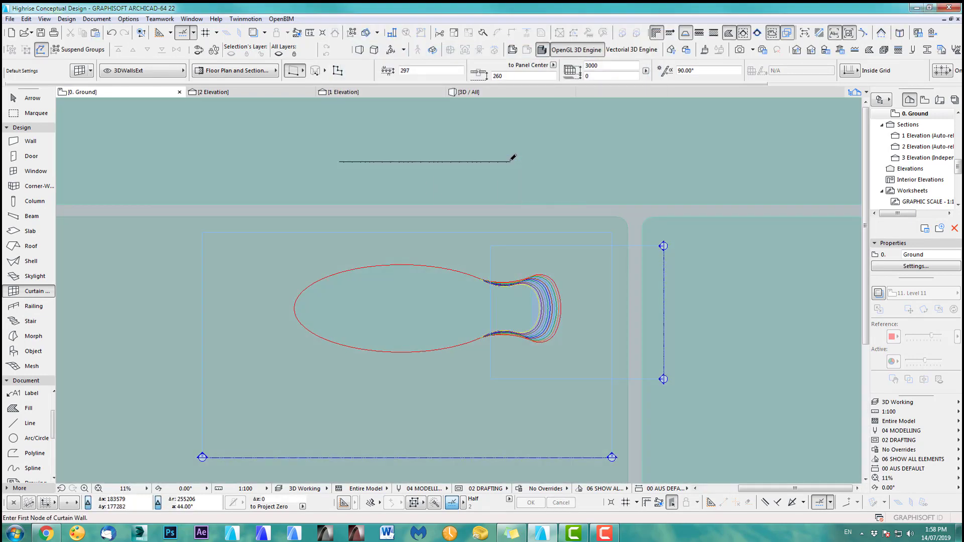
left_click(511, 161, "shift")
Isolate the curtain wall in 3D, set its slant angle to 60°, and examine its shape.
key("F5")
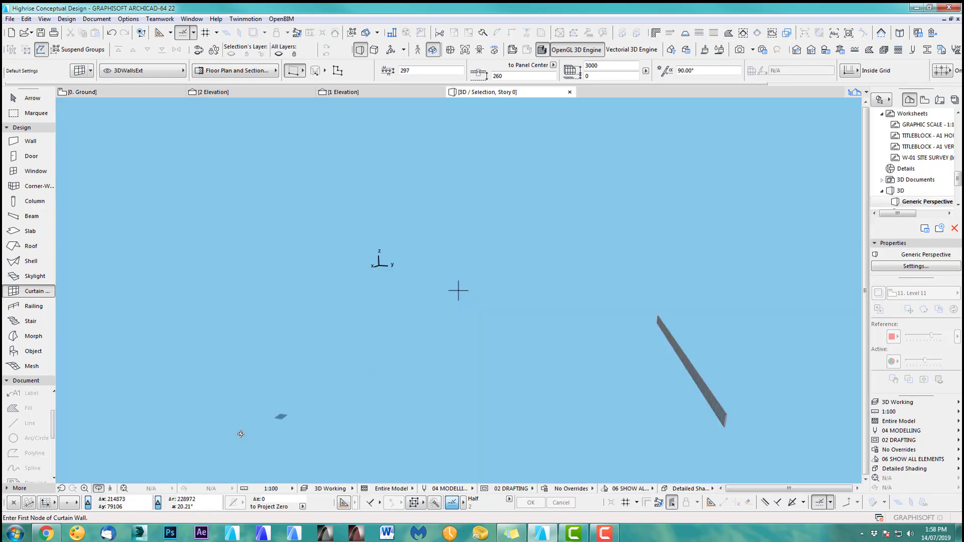
middle_click_drag(241, 434, 608, 326, "shift")
left_click(623, 325, "shift")
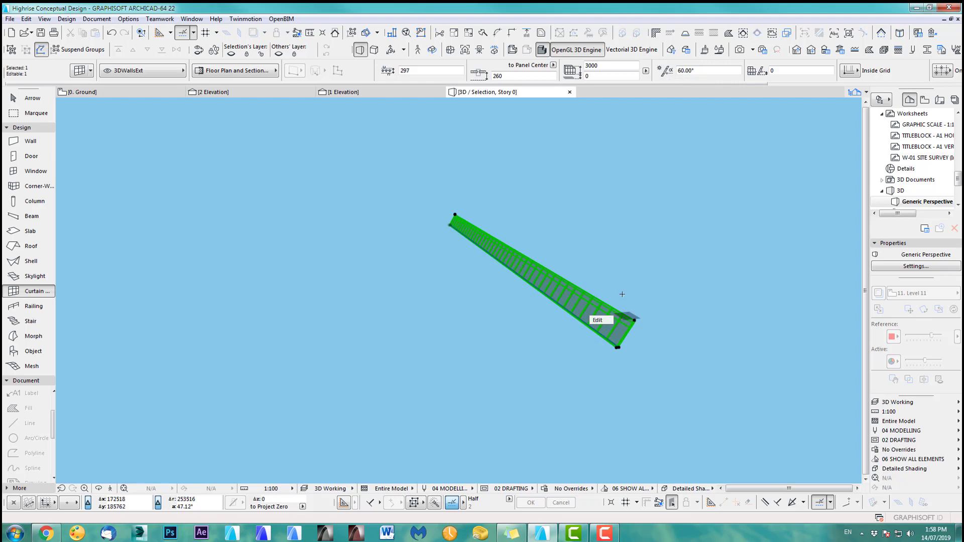
key("o")
left_click_drag(617, 298, 687, 288)
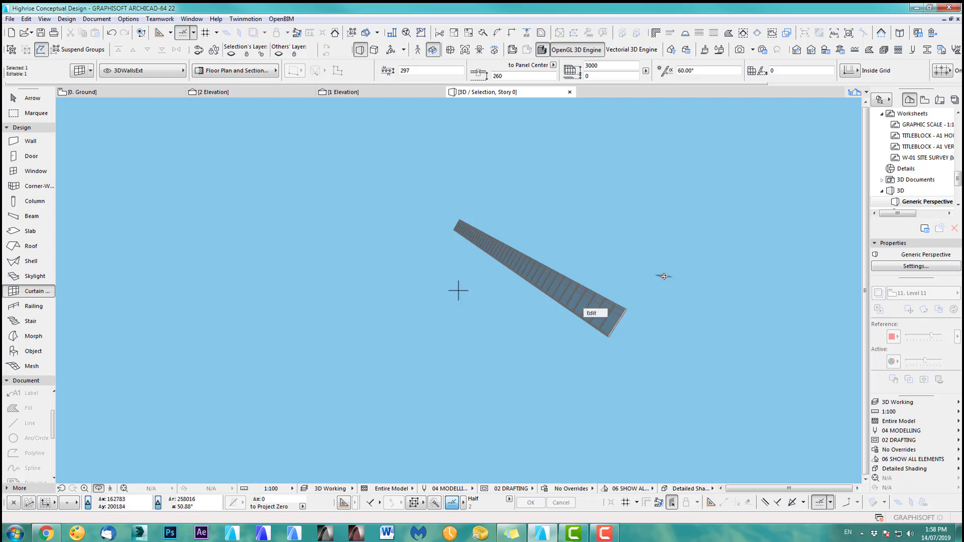
Return to the Ground plan and open the Level 1 floor plan with the whole tower outline in view.
key("F2")
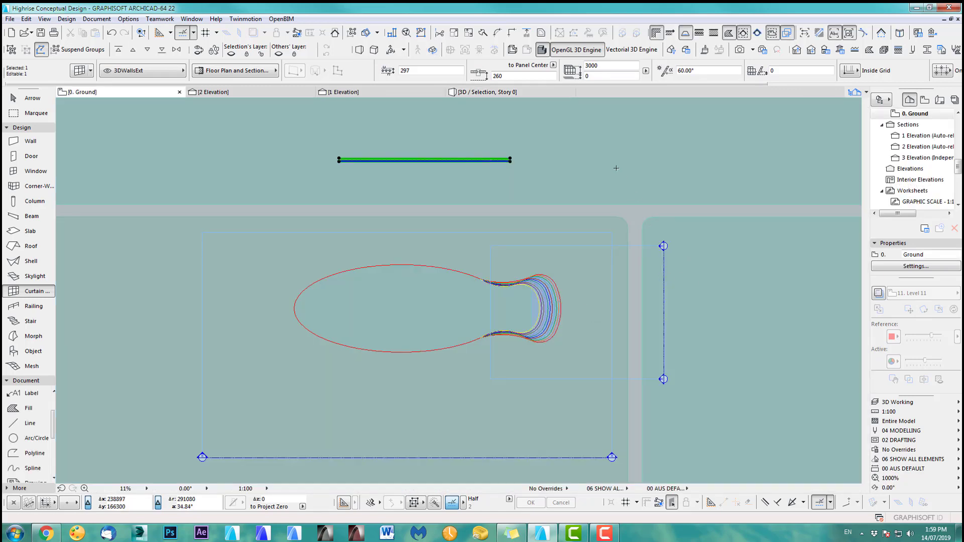
scroll(578, 281, "up", 4)
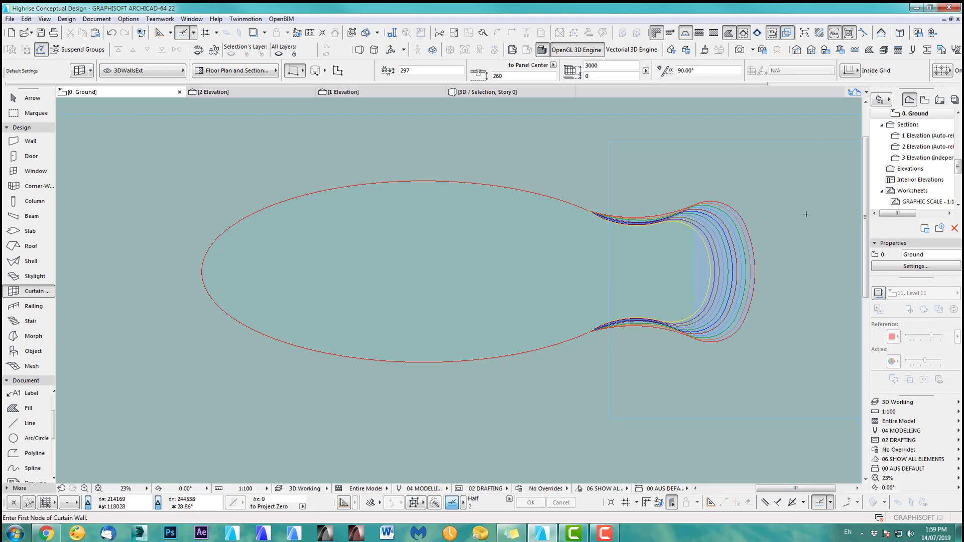
mouse_move(961, 173)
left_mouse_down()
mouse_move(961, 199)
mouse_move(961, 162)
left_mouse_up()
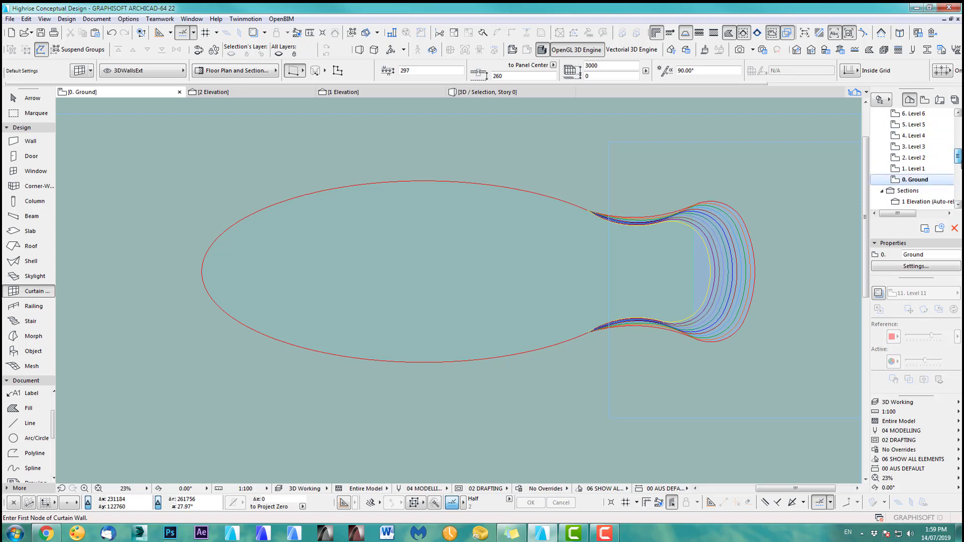
double_click(913, 168)
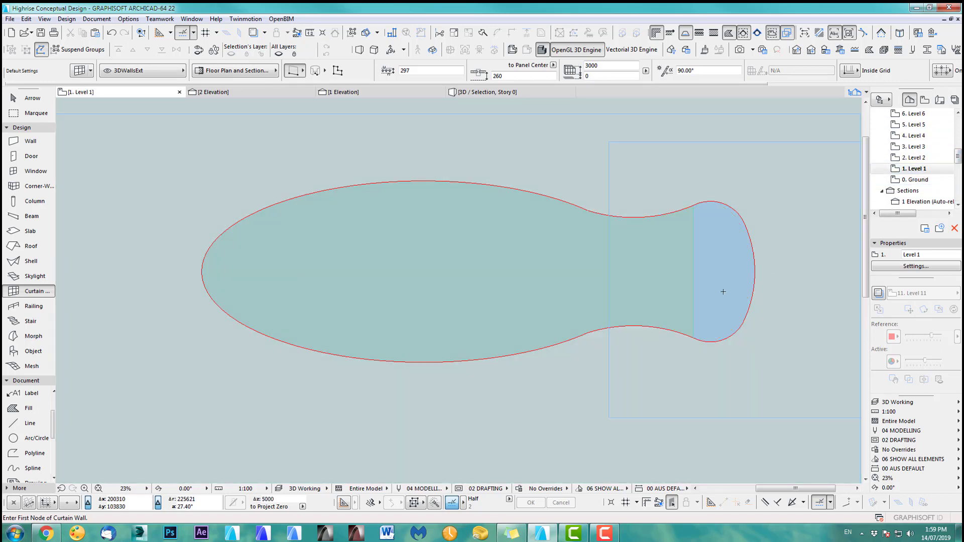
middle_click_drag(723, 292, 697, 284)
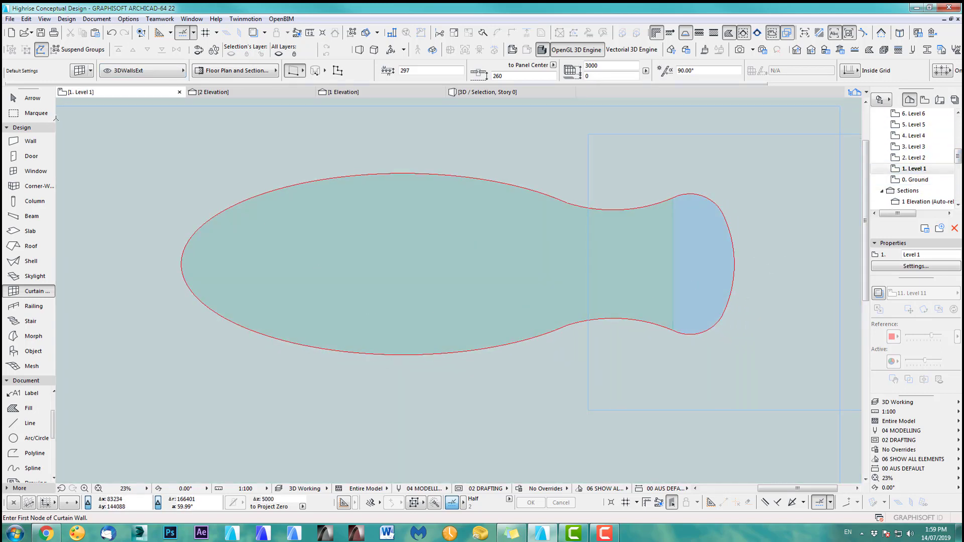
Confirm the Wall defaults as 50 thick and 3000 high, with G_GC1 surface overrides on the 3DWindows layer.
double_click(30, 145)
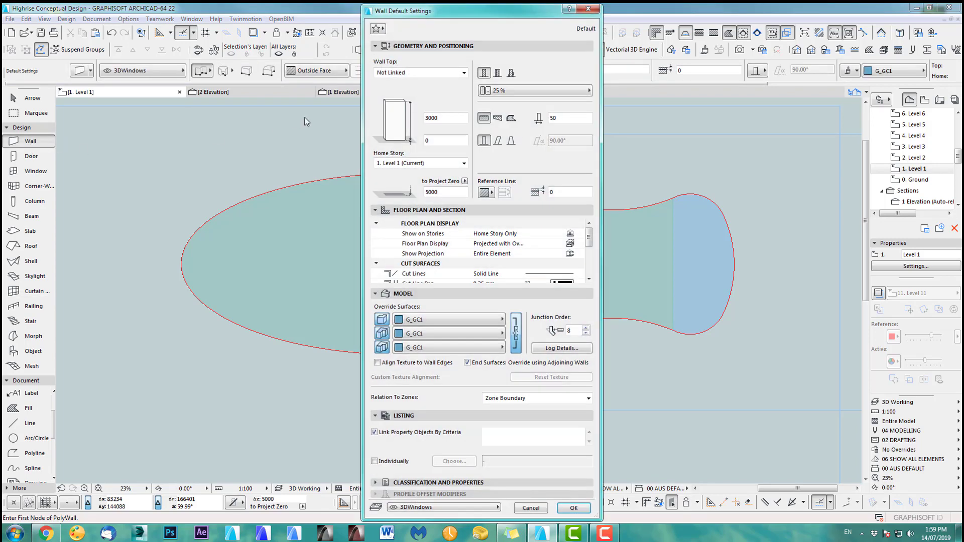
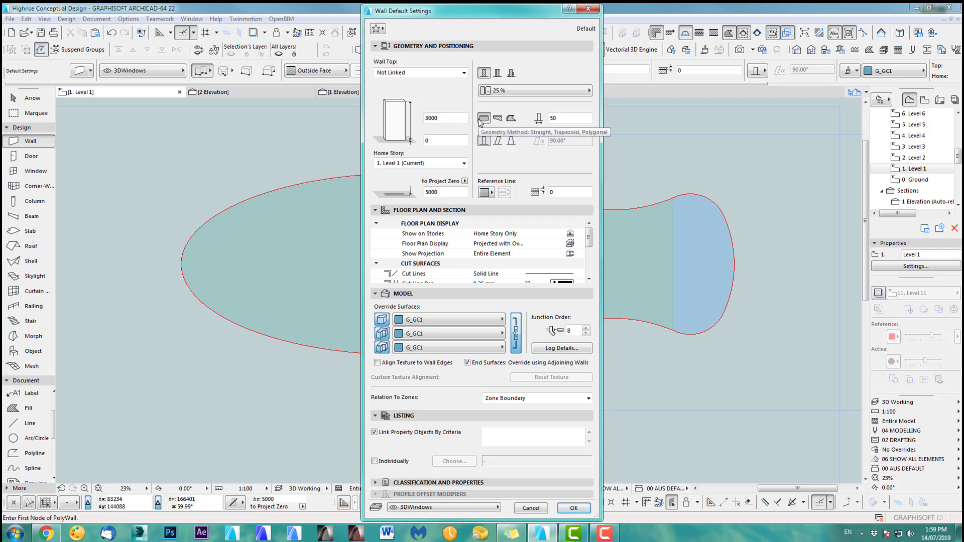
left_click(442, 320)
left_click(442, 321)
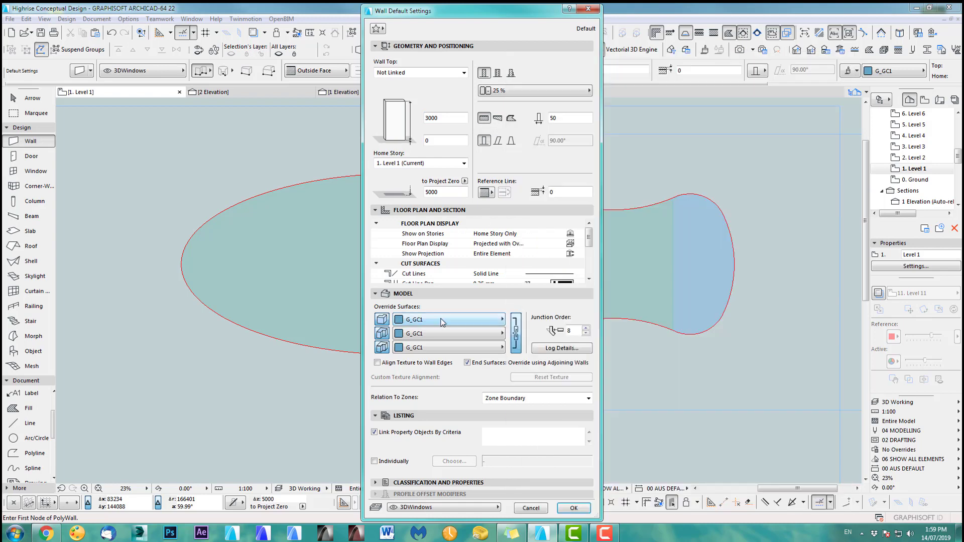
double_click(558, 118)
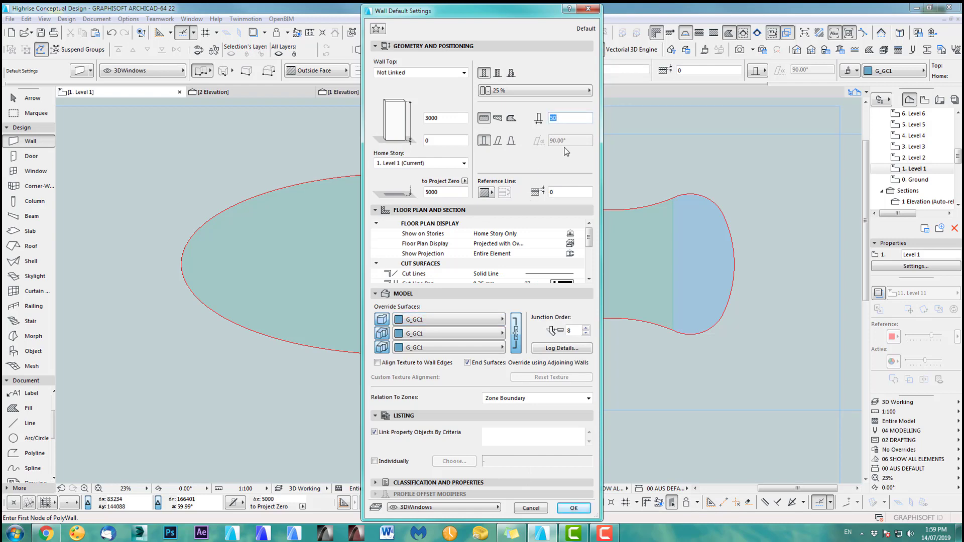
left_click(574, 508)
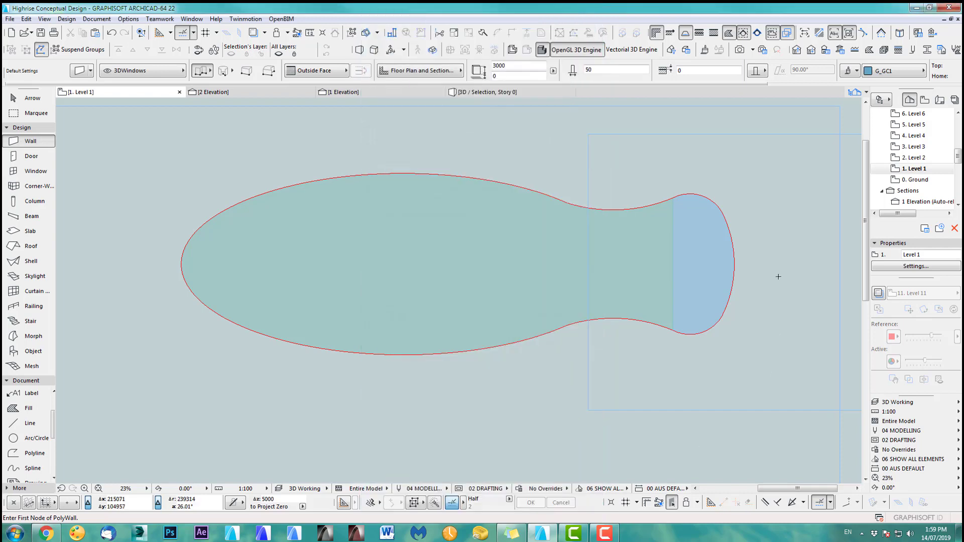
Try tracing G_GC1 walls around the full Level 1 outline including the balcony, inspect them in 3D, and undo them.
left_click(511, 195)
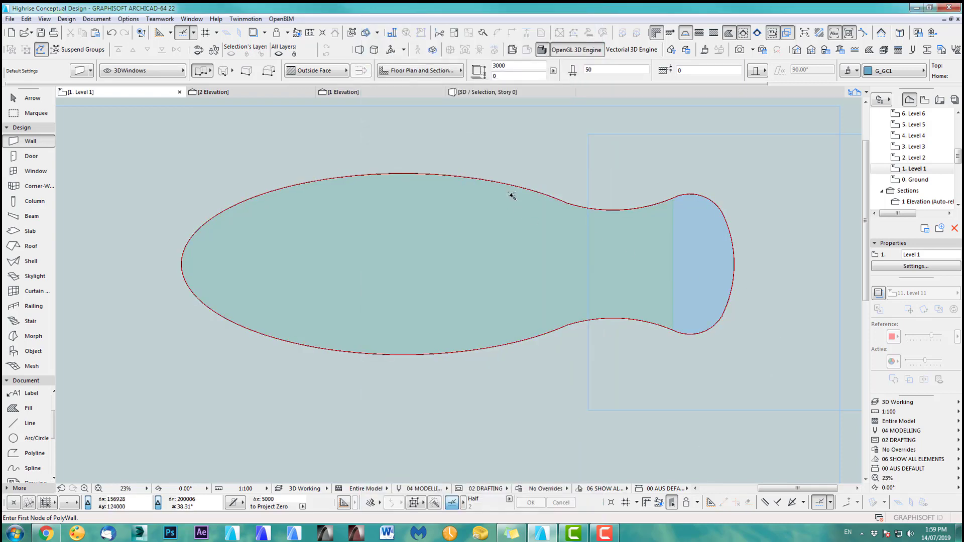
key("F3")
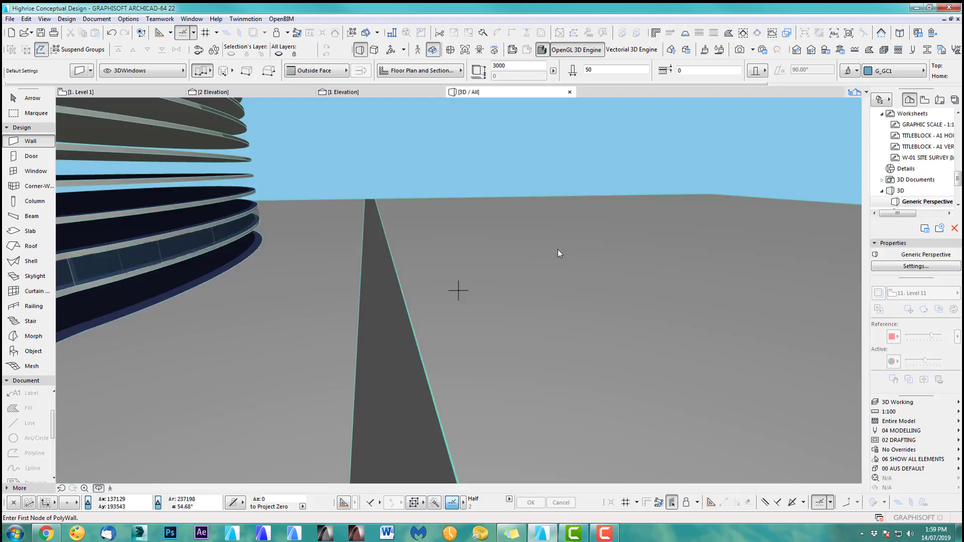
middle_click_drag(371, 273, 458, 288, "shift")
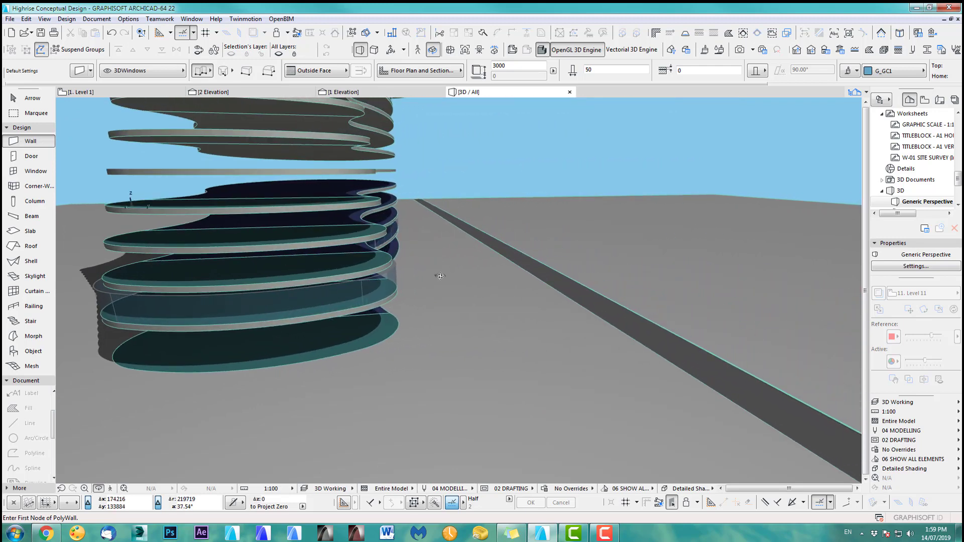
middle_click_drag(450, 248, 351, 228, "shift")
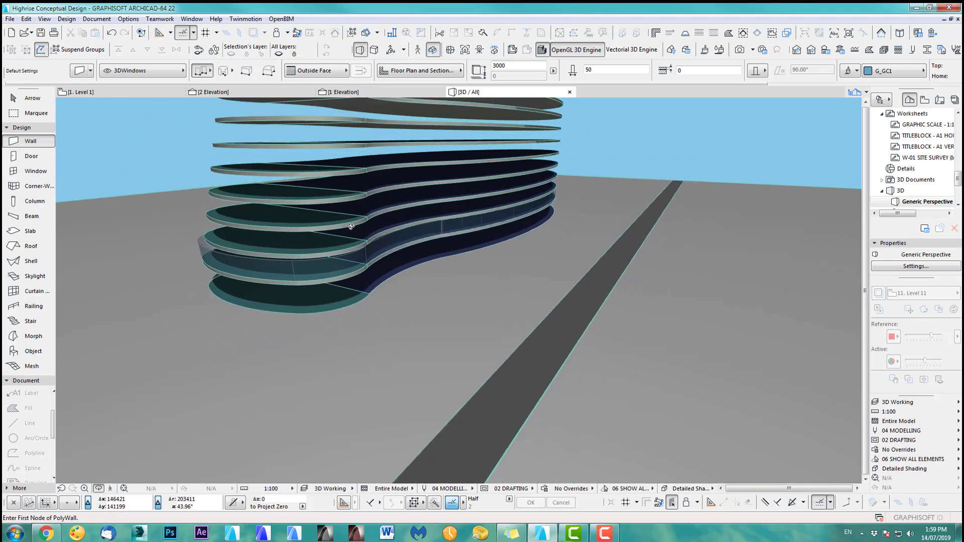
scroll(383, 254, "up", 5)
middle_click_drag(358, 271, 196, 272)
scroll(409, 254, "down", 6)
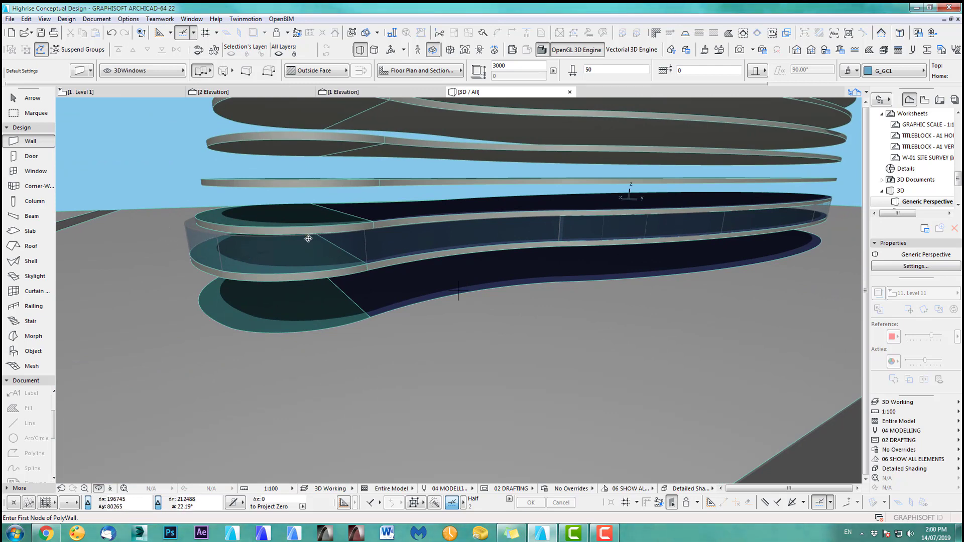
key("F2")
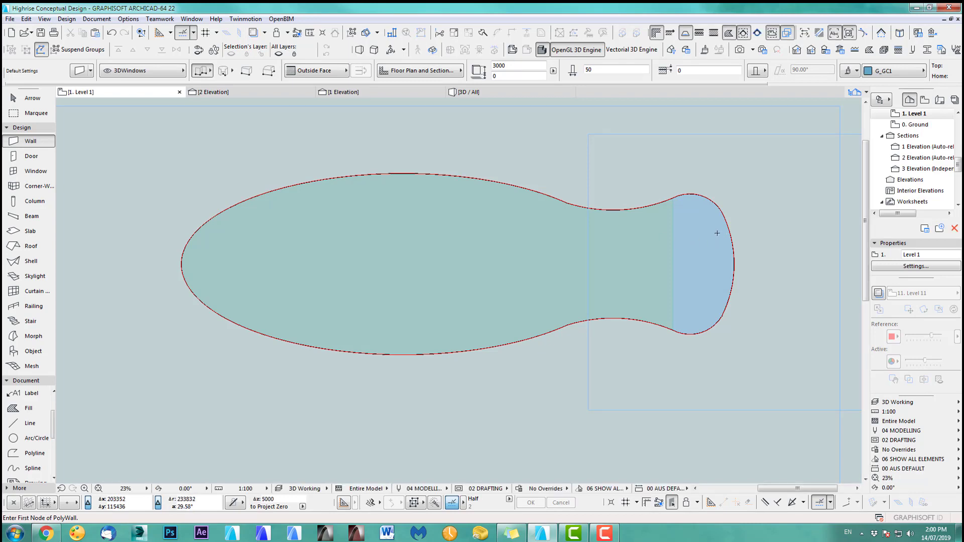
key("ctrl+z")
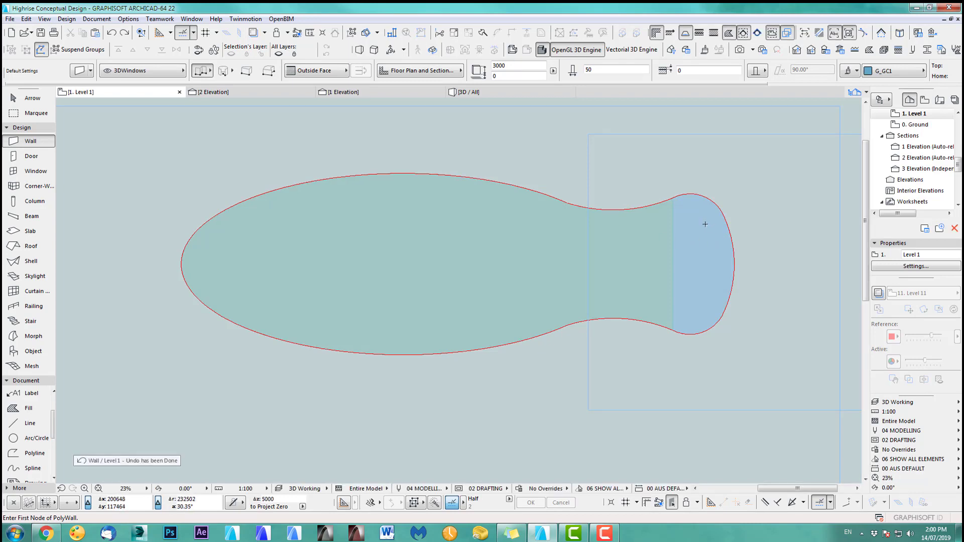
Trace 50 thick G_GC1 walls around the Level 1 floor slab only, excluding the balcony, and show them in 3D.
middle_click_drag(700, 221, 669, 198)
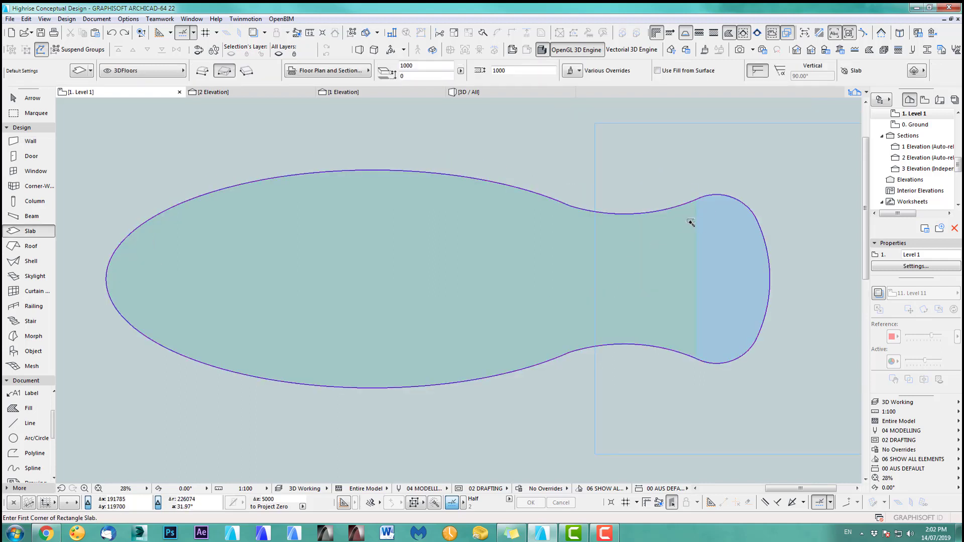
scroll(713, 205, "up", 8)
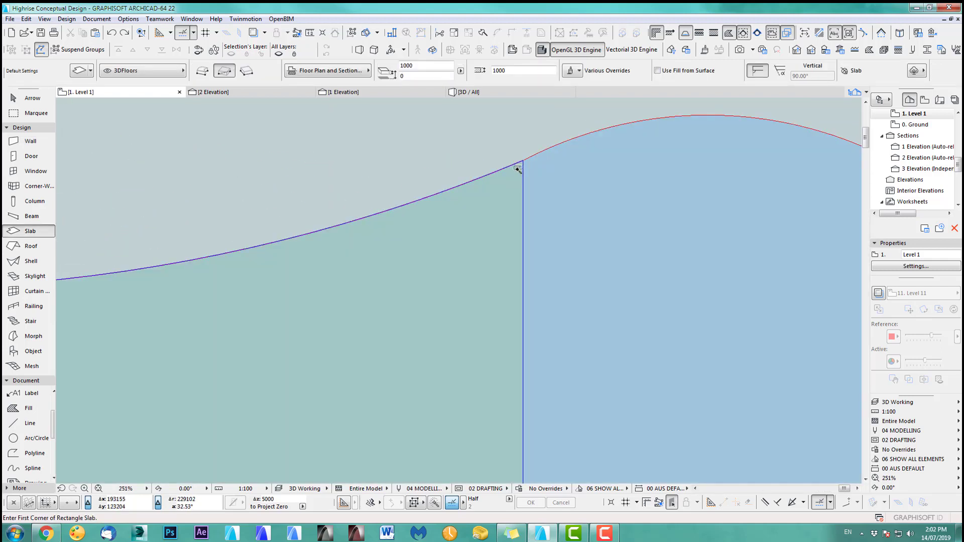
left_click(38, 140)
key("space")
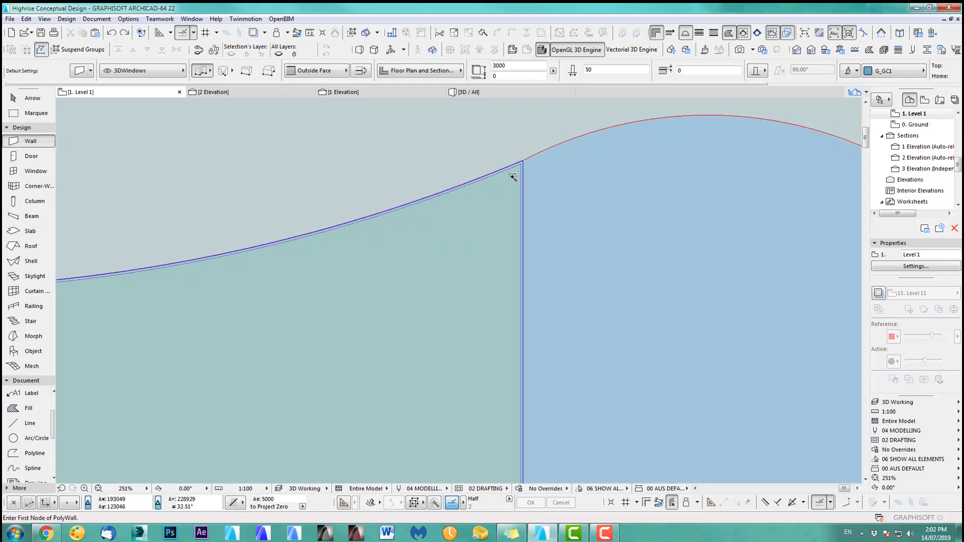
key("F3")
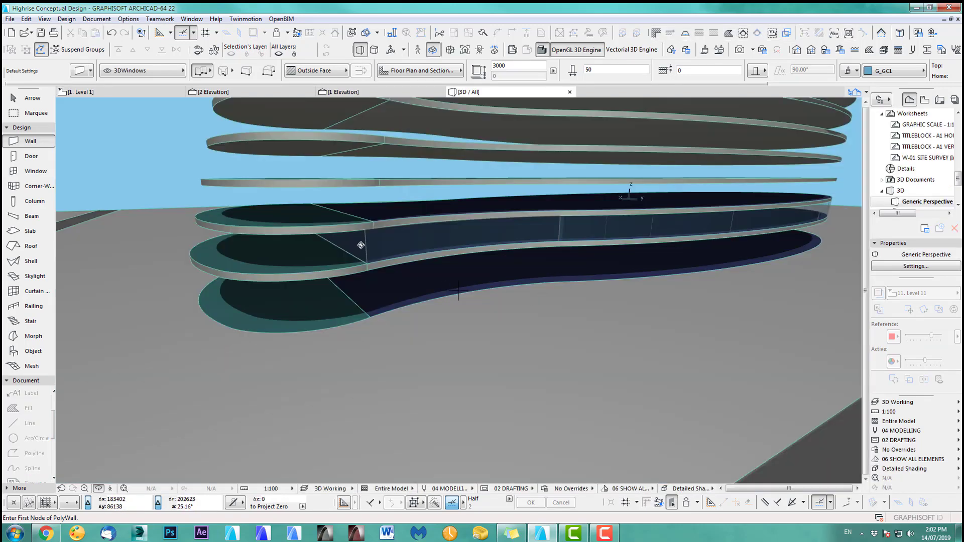
Switch from the 3D view to the Level 1 floor plan.
scroll(363, 244, "up", 1)
middle_click_drag(396, 240, 500, 228, "shift")
key("F2")
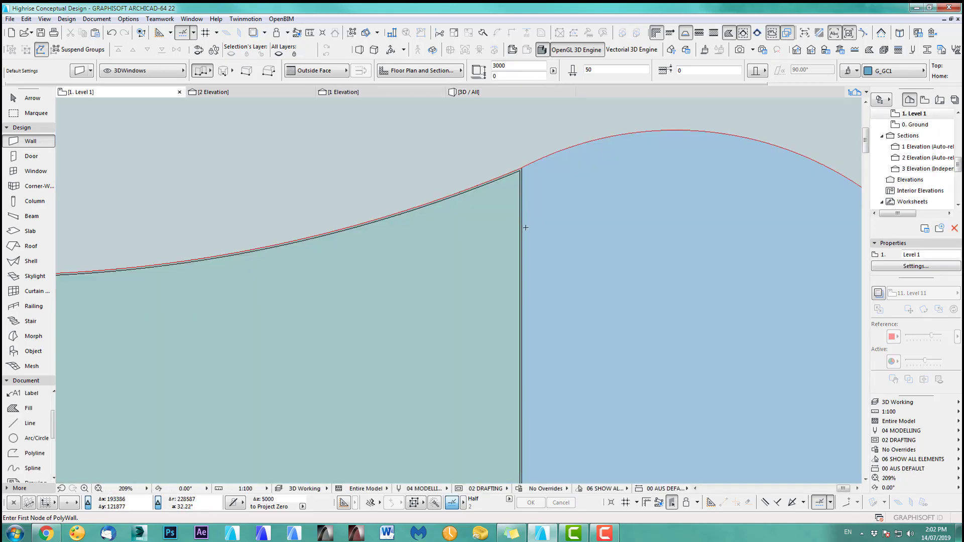
scroll(515, 239, "down", 8)
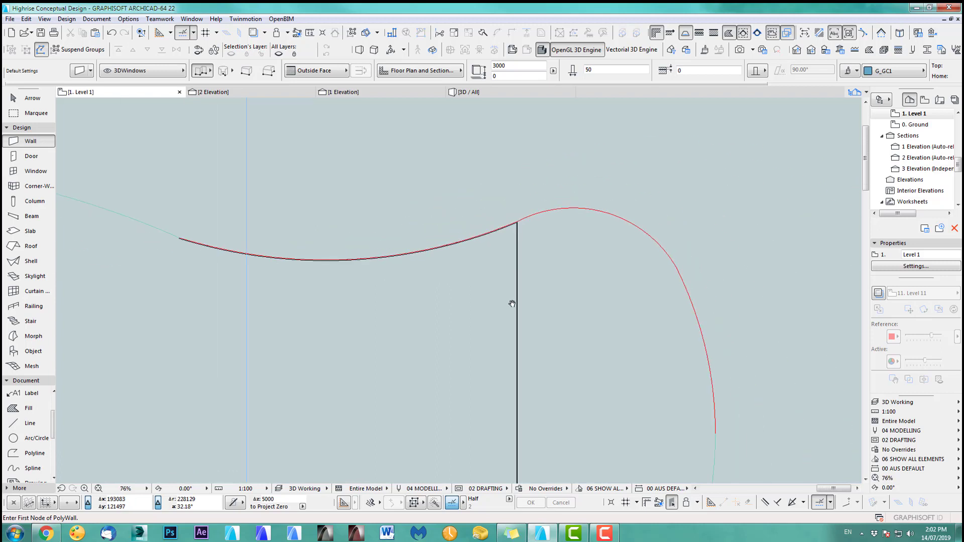
middle_click_drag(510, 301, 684, 271)
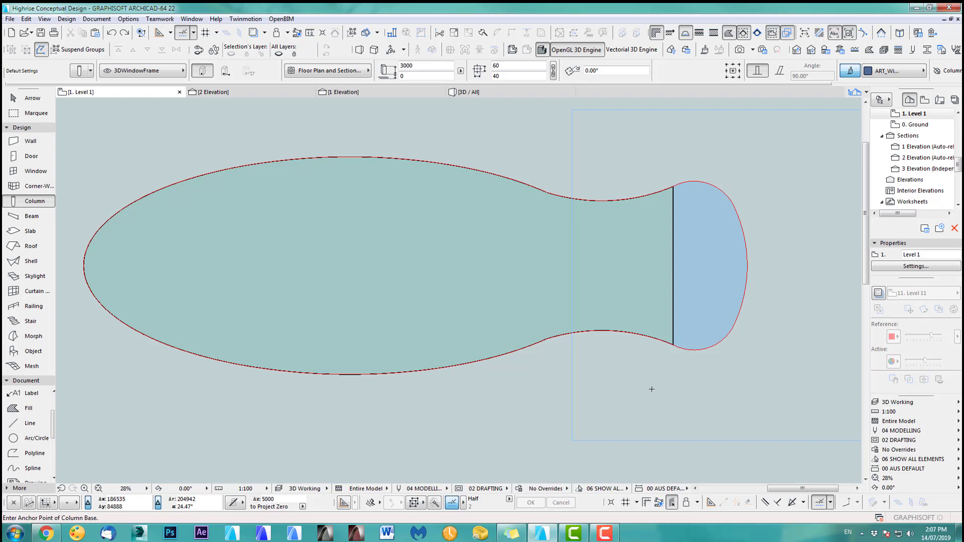
Set the Column defaults to a linked 100 × 100 section, with 3000 height, ART_WinFr1 surface and the 3DWindowFrame layer.
double_click(28, 203)
double_click(556, 74)
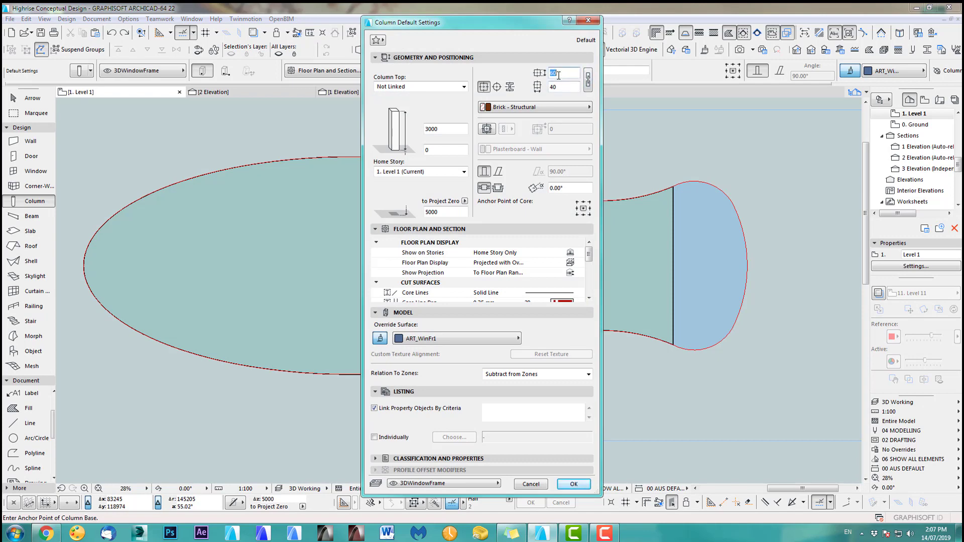
left_click(588, 86)
left_click_drag(447, 131, 416, 131)
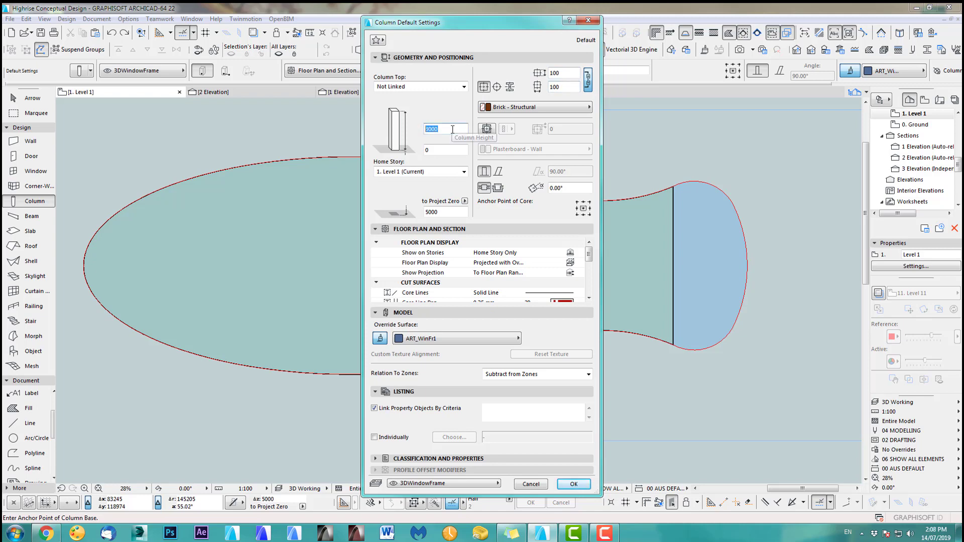
left_click(452, 340)
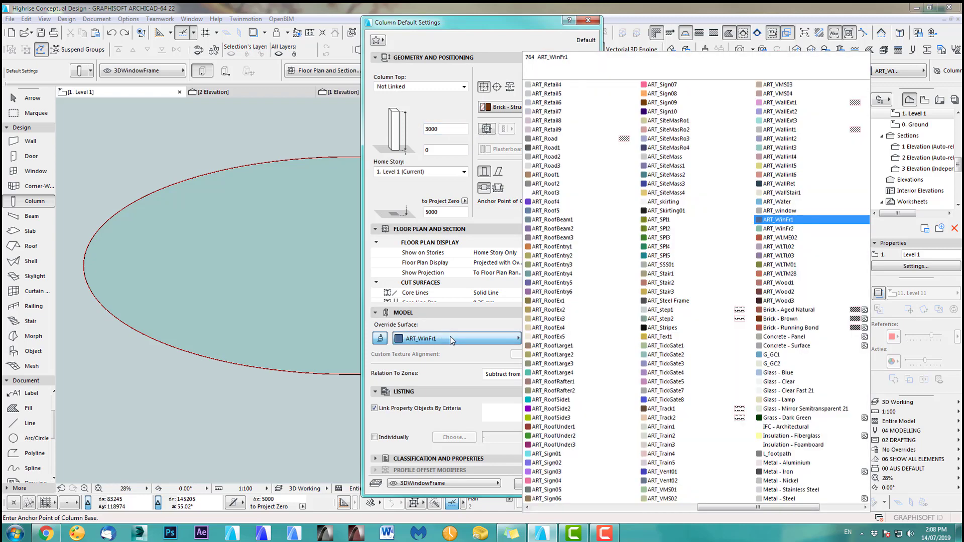
left_click(468, 486)
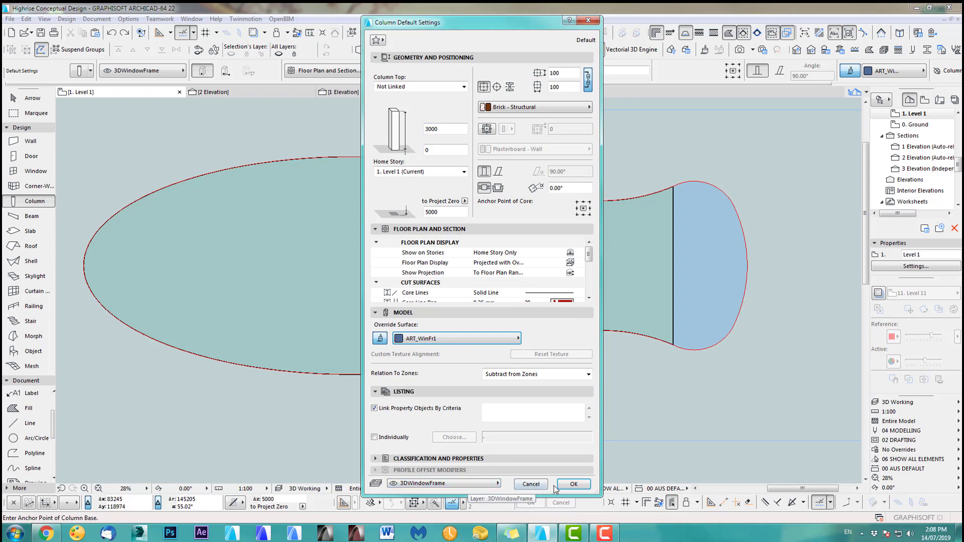
left_click(572, 484)
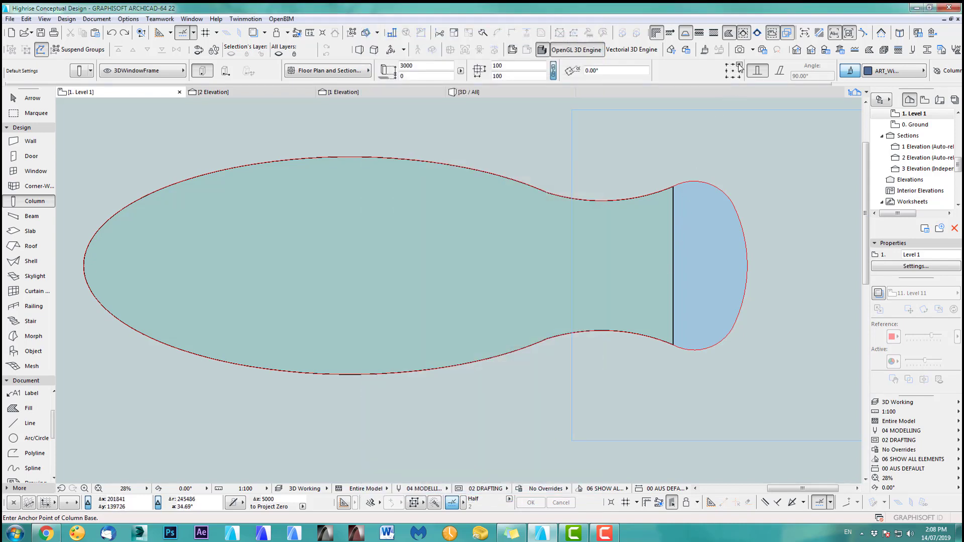
Place a top-centre anchored column at the upper corner where the curved glass wall meets the straight cross wall.
scroll(703, 150, "up", 10)
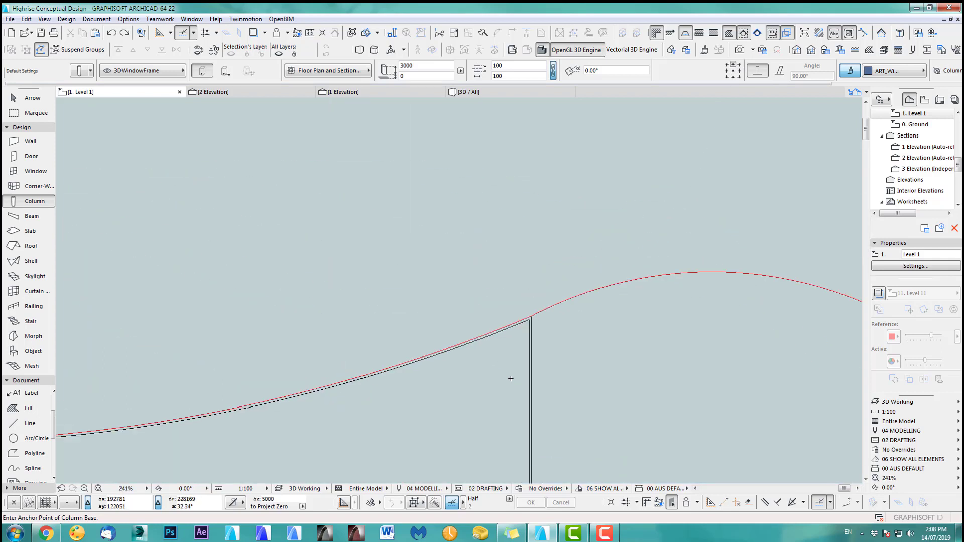
scroll(575, 199, "up", 5)
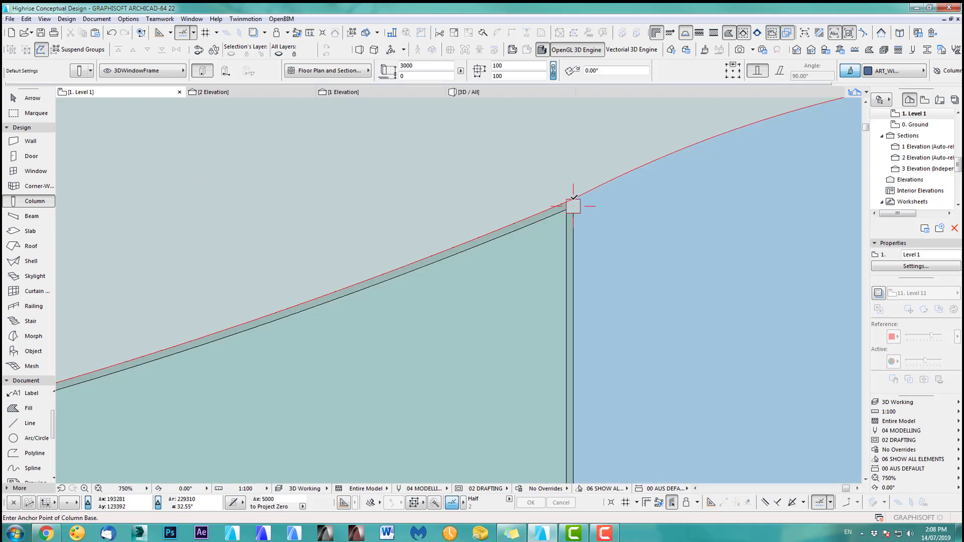
left_click(574, 198)
scroll(577, 197, "up", 5)
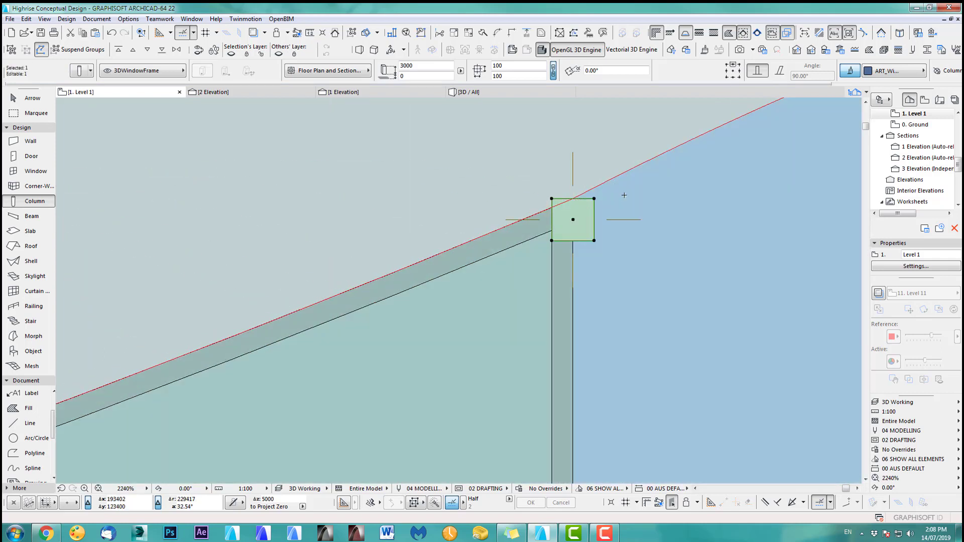
Rotate the new column about its anchor point to align with the outer edge of the curved wall.
key("ctrl+e")
left_click(573, 199)
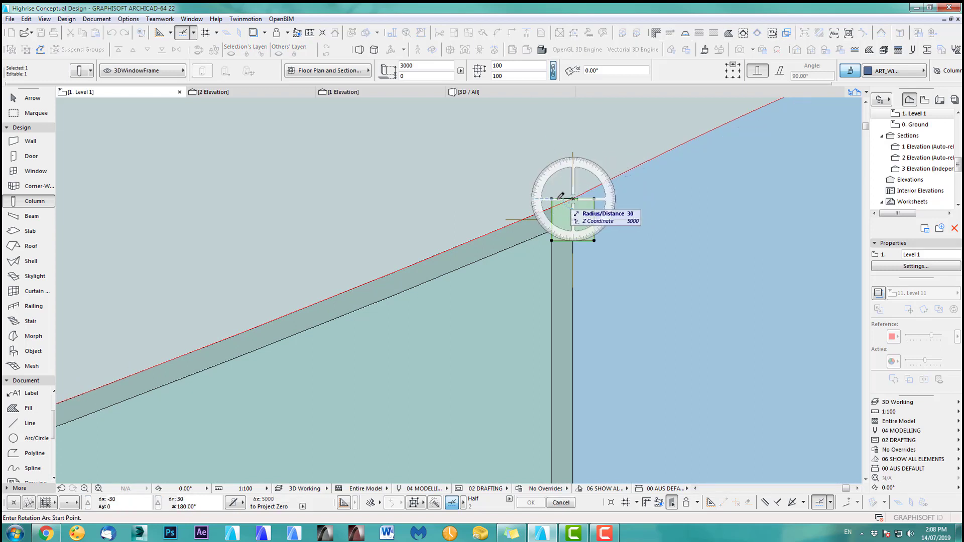
left_click(552, 199)
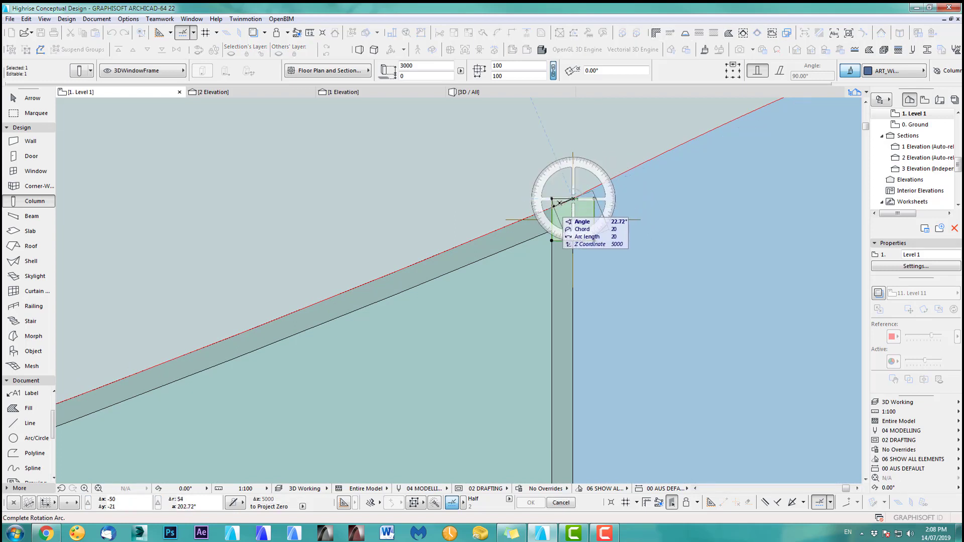
scroll(553, 207, "up", 2)
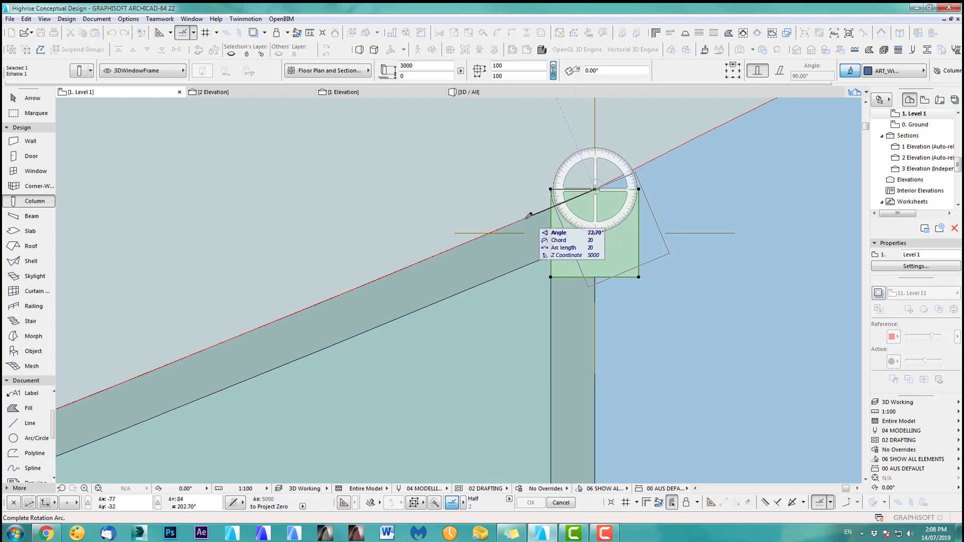
left_click(524, 220)
Try to multiply the column along the curved wall using Drag with Spread, 2000 spacing and copies rotated to the path.
scroll(553, 279, "down", 6)
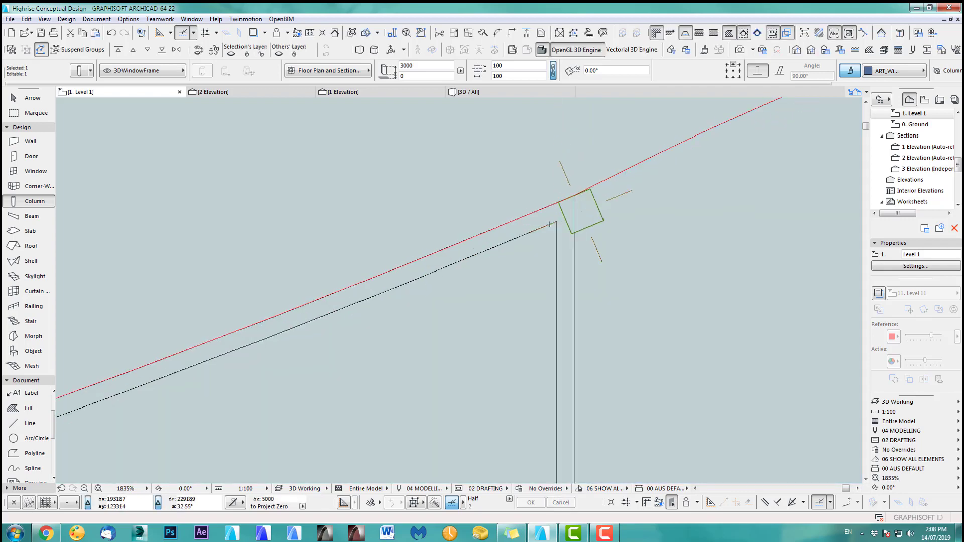
scroll(504, 335, "down", 6)
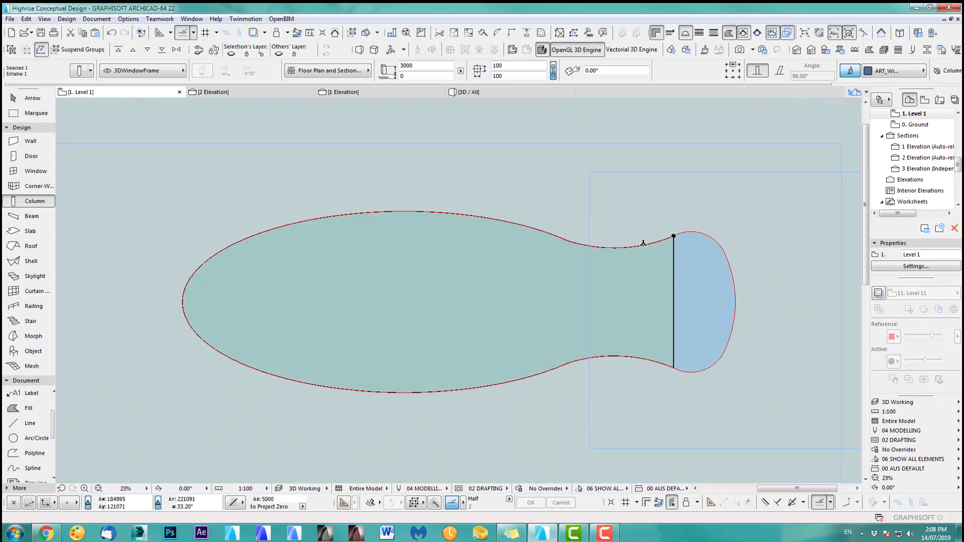
scroll(706, 229, "up", 10)
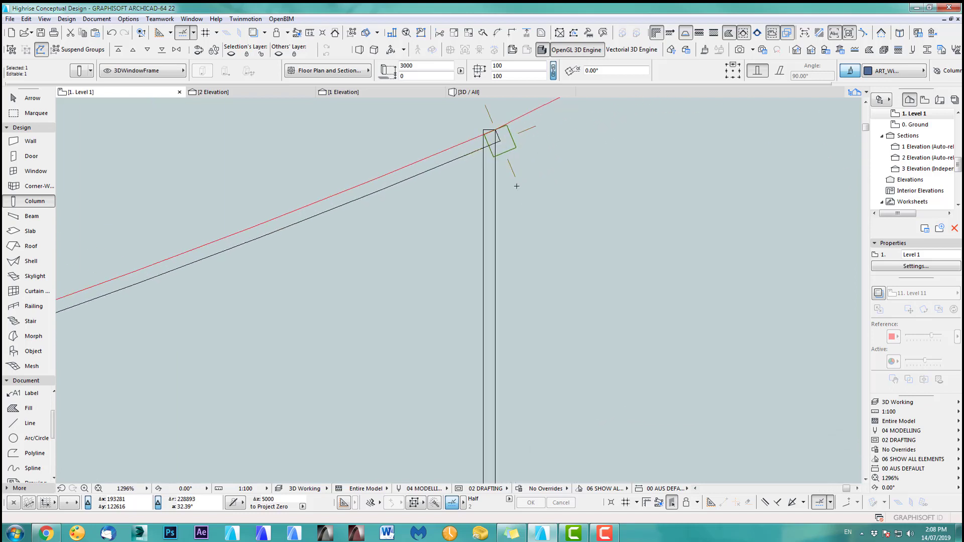
scroll(502, 168, "down", 12)
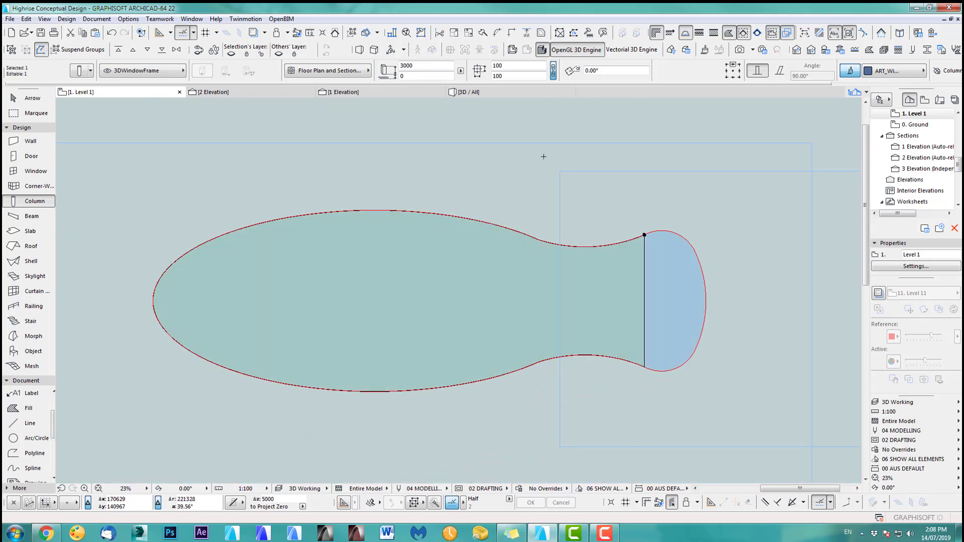
key("ctrl+u")
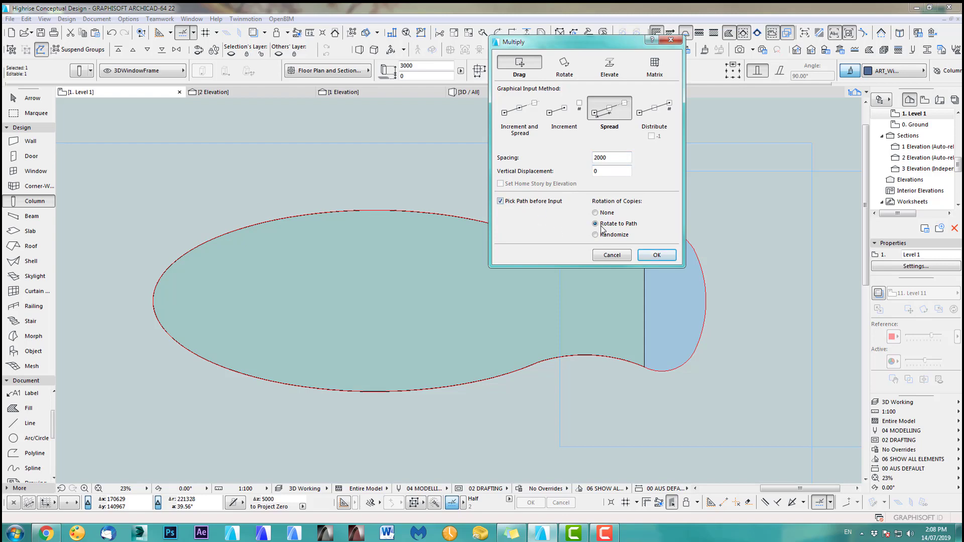
left_click(657, 255)
scroll(661, 246, "up", 10)
middle_click_drag(557, 208, 779, 291)
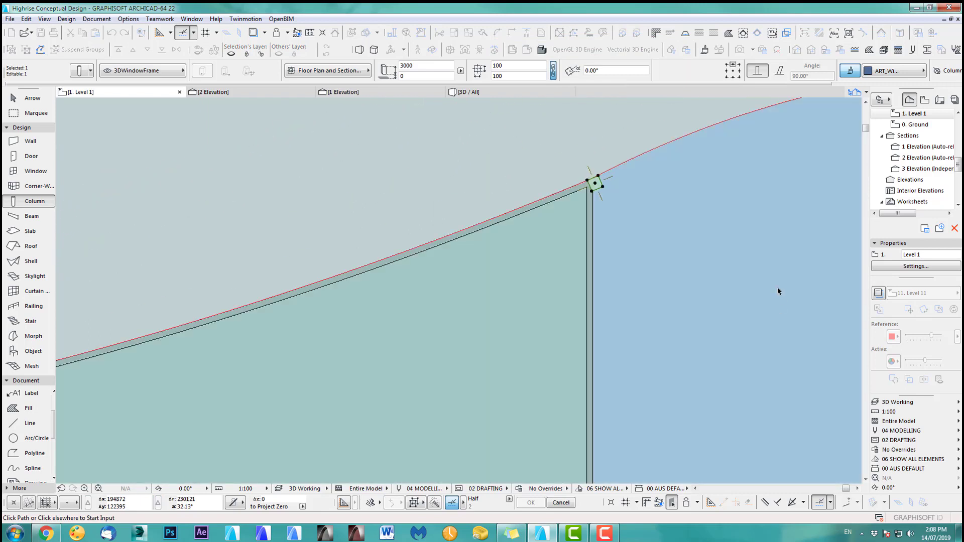
left_click(571, 189)
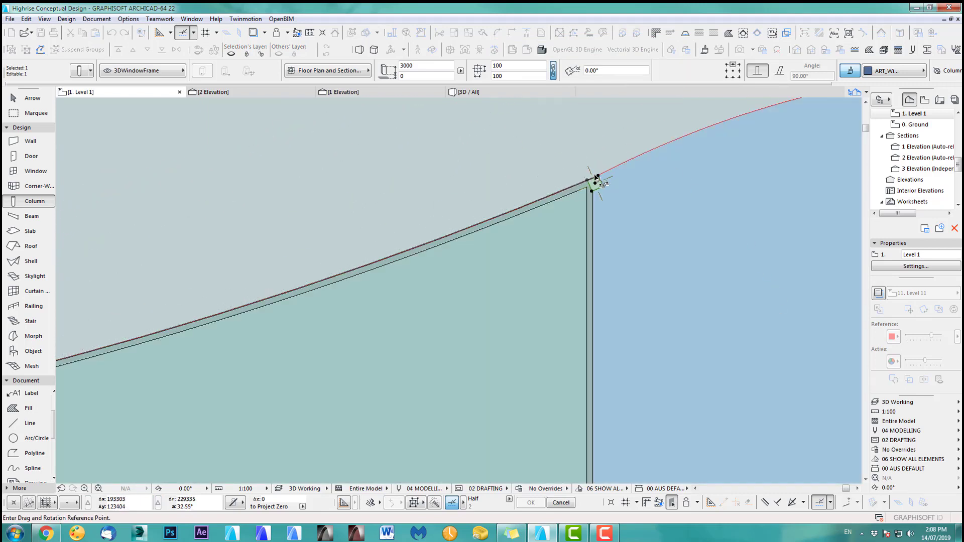
left_click(594, 182)
scroll(596, 186, "down", 2)
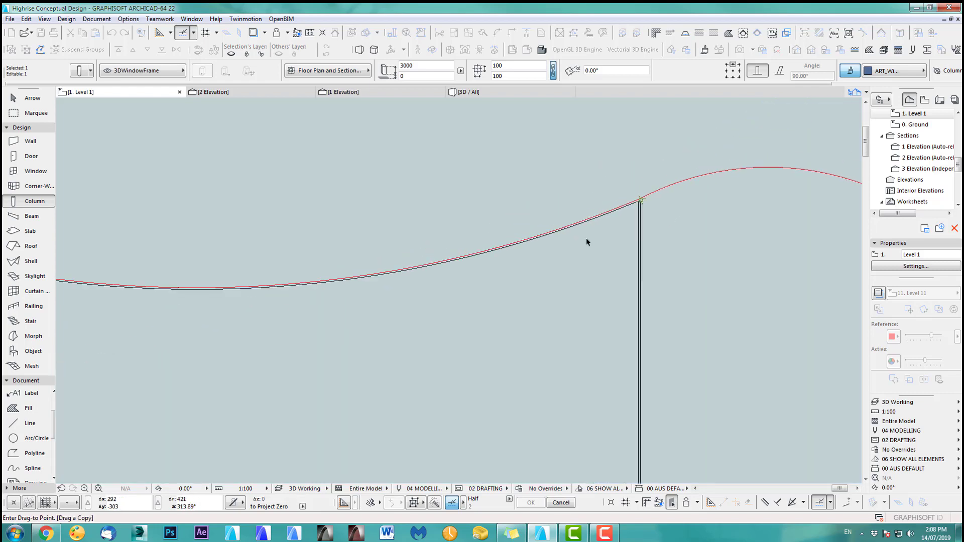
scroll(582, 251, "down", 5)
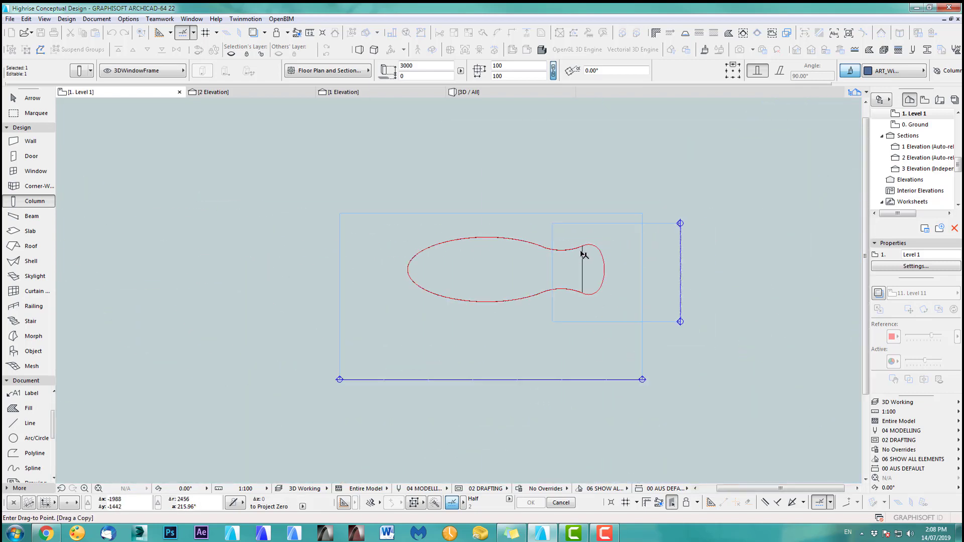
scroll(517, 251, "up", 6)
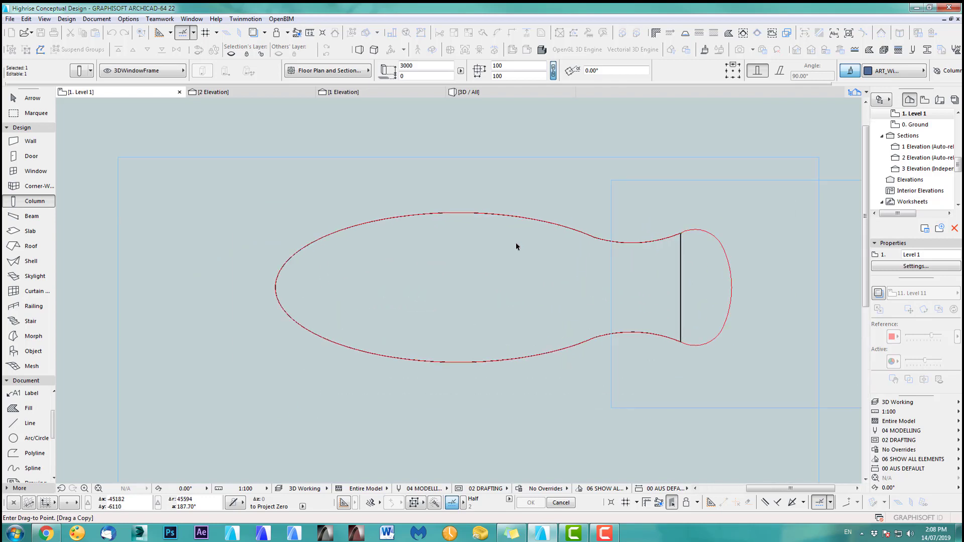
scroll(529, 231, "up", 2)
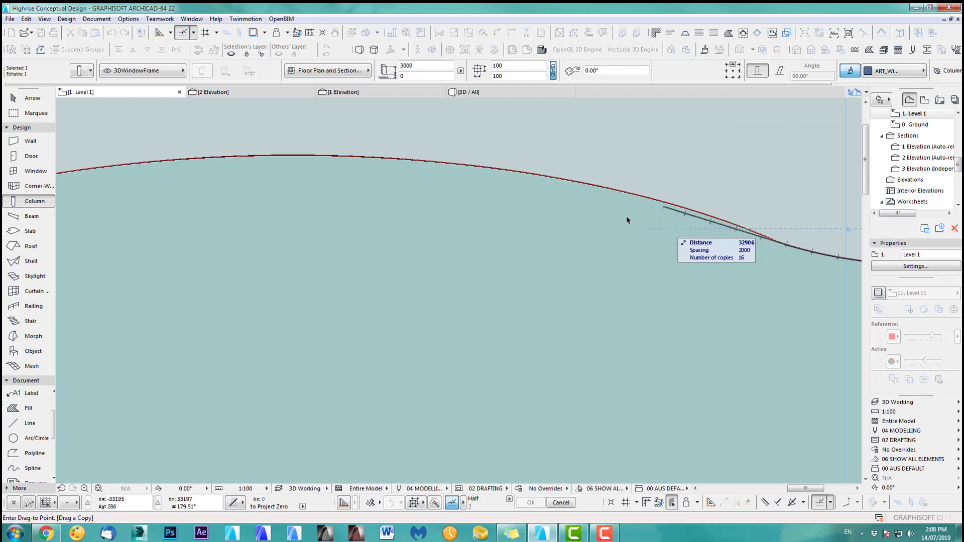
scroll(602, 233, "down", 3)
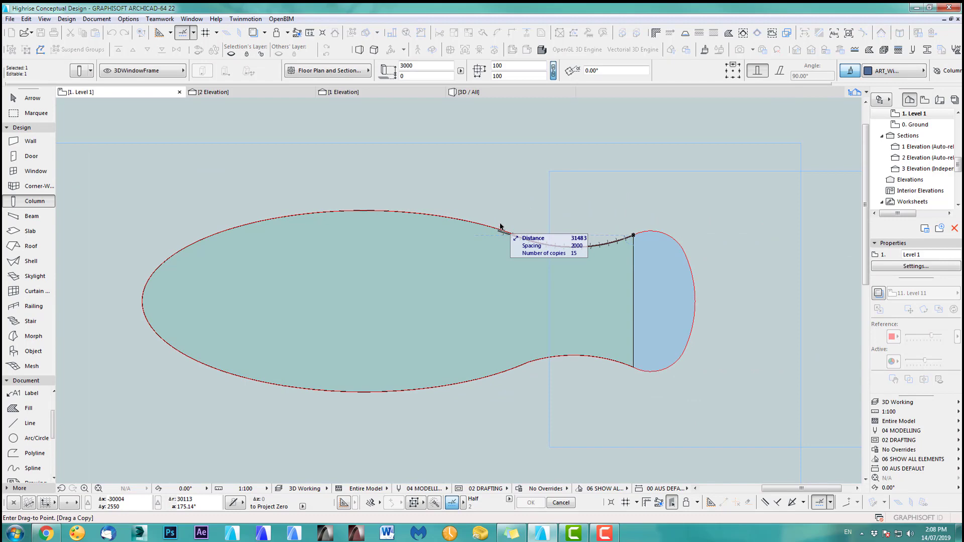
key("Escape")
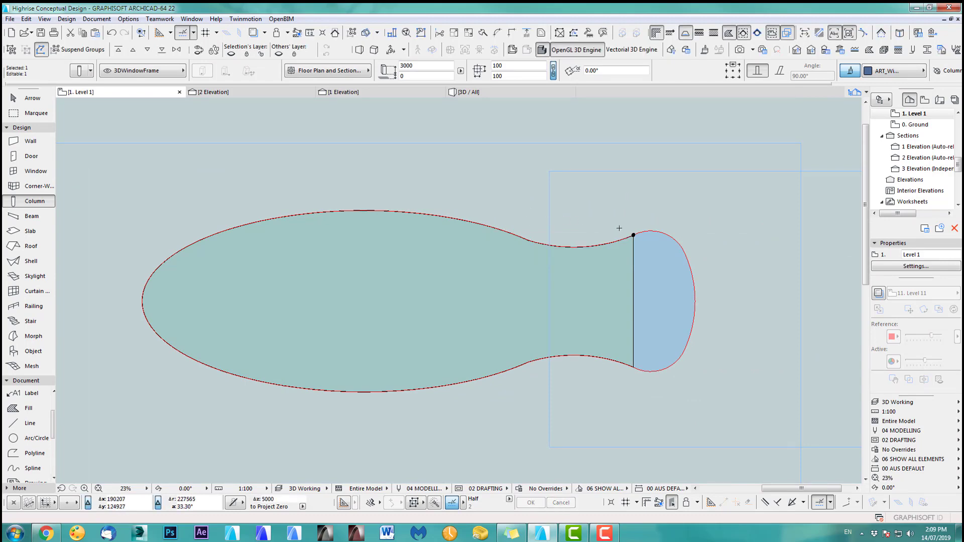
key("ctrl+u")
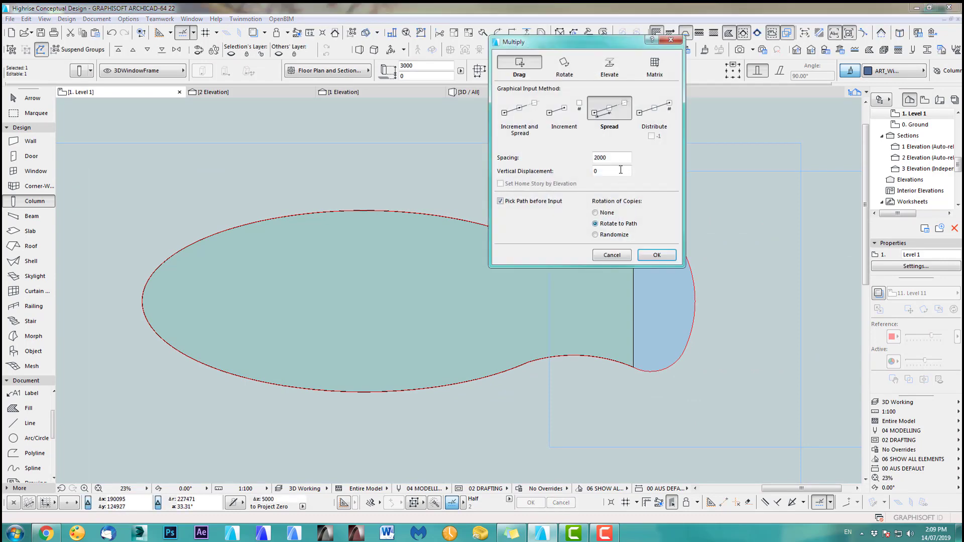
left_click(654, 255)
scroll(626, 243, "up", 3)
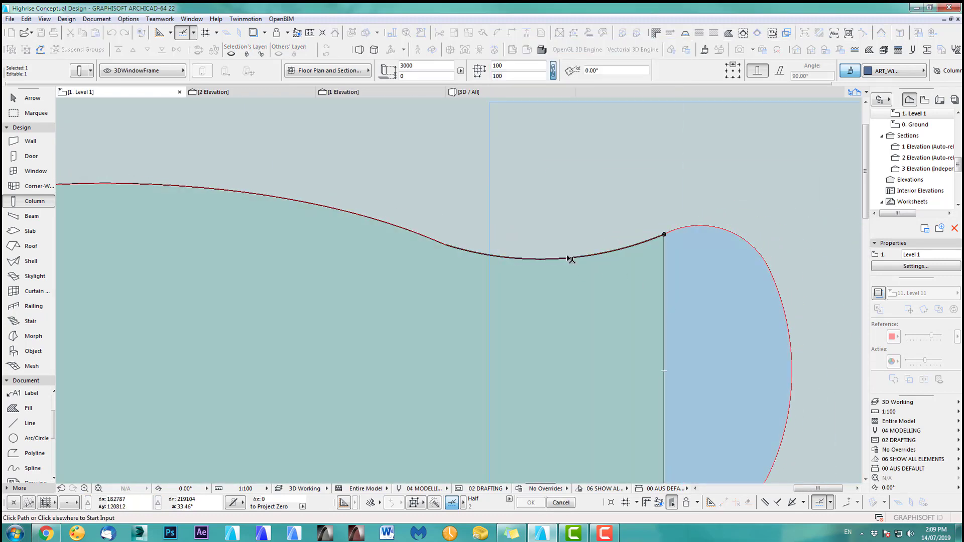
scroll(533, 261, "down", 3)
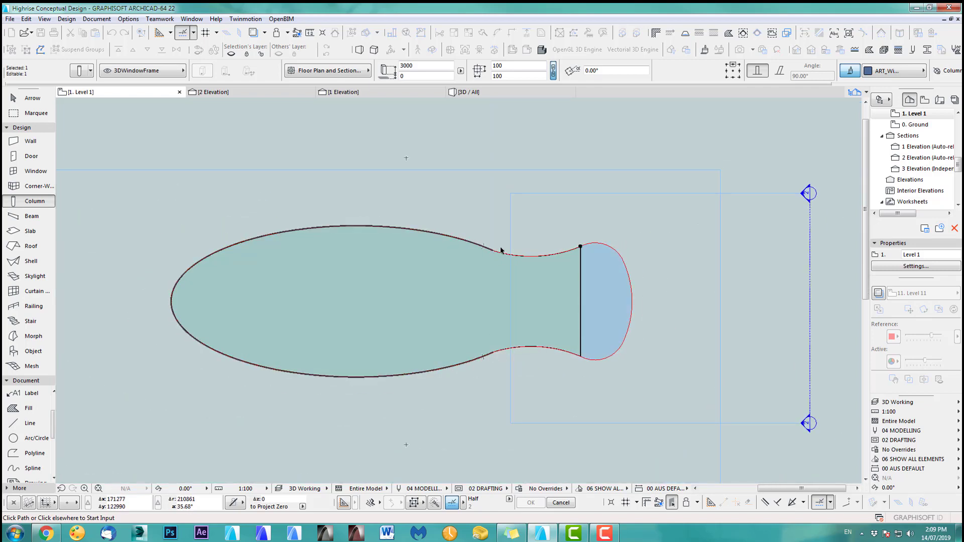
scroll(474, 251, "up", 5)
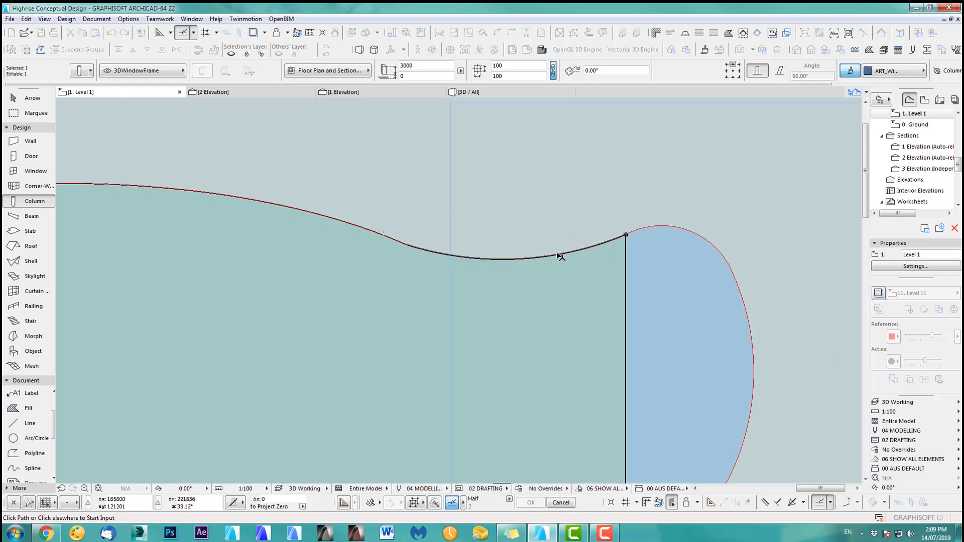
scroll(441, 251, "up", 4)
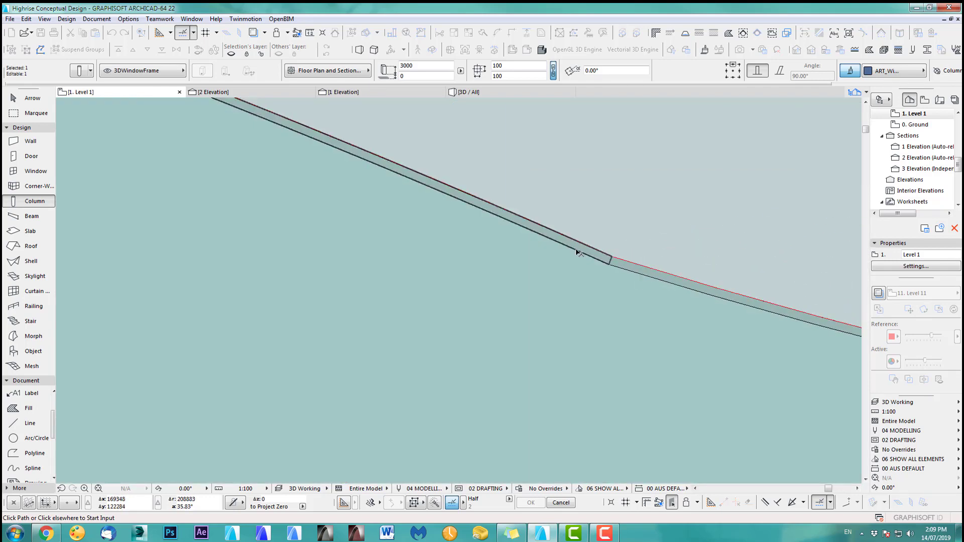
scroll(559, 251, "down", 3)
scroll(578, 259, "down", 5)
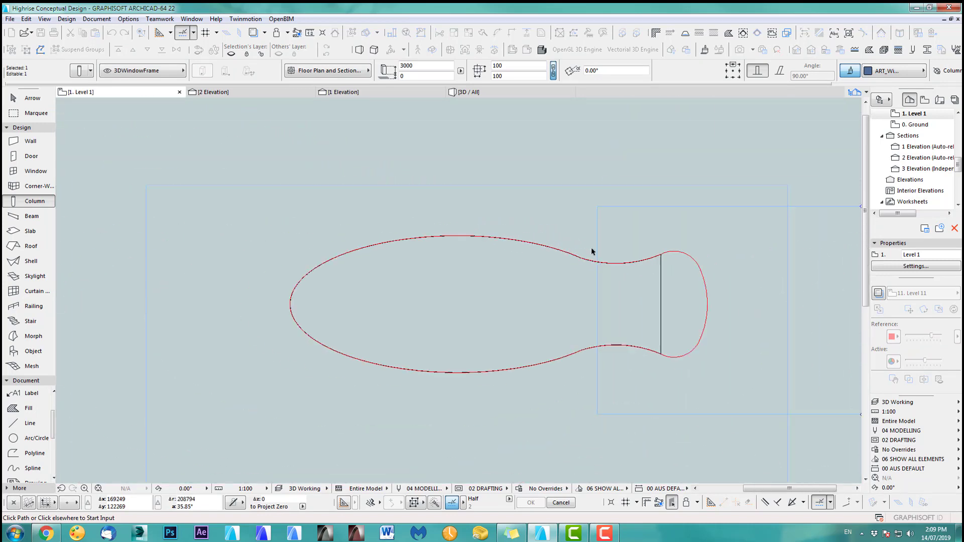
key("Escape")
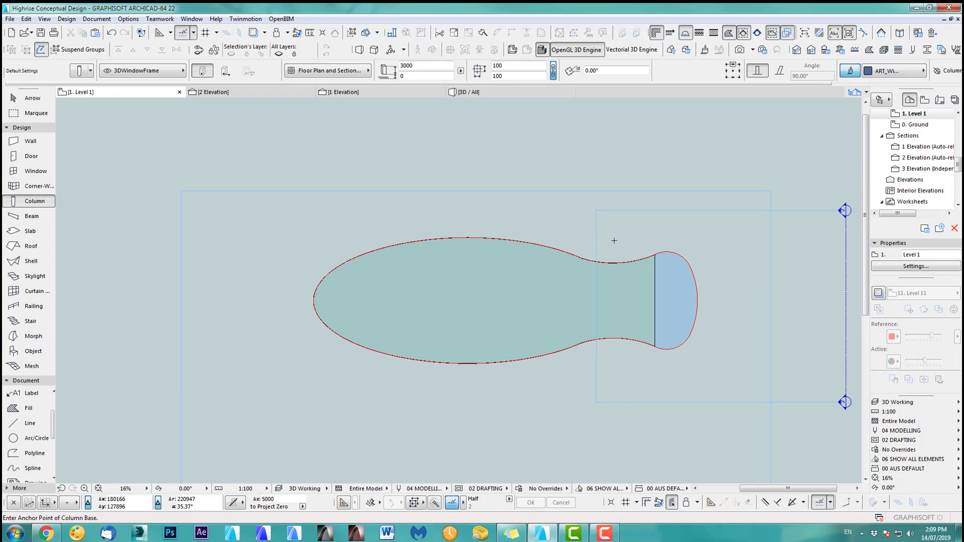
Hide the 3DWindows layer so the slab outline on Level 1 can be used without the glass walls.
key("ctrl+l")
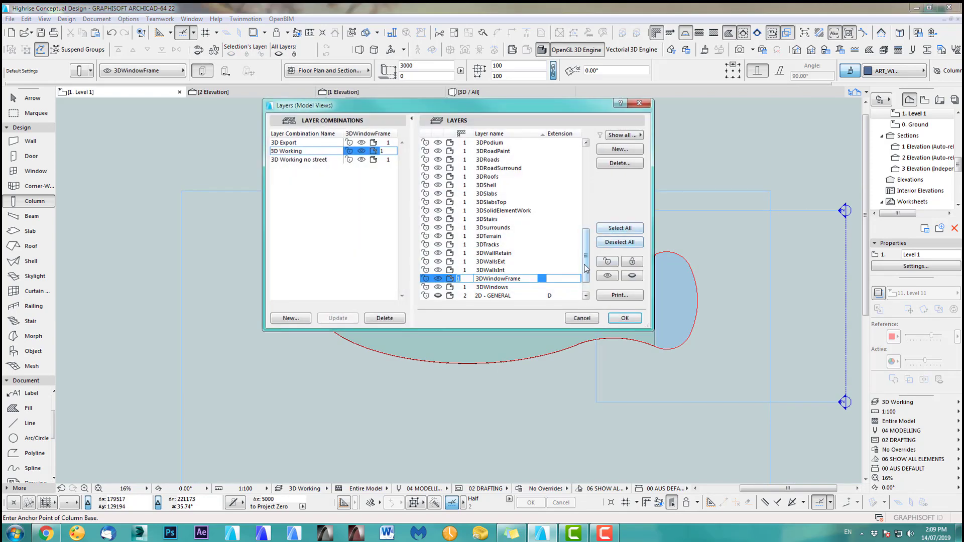
left_click(438, 290)
left_click(628, 321)
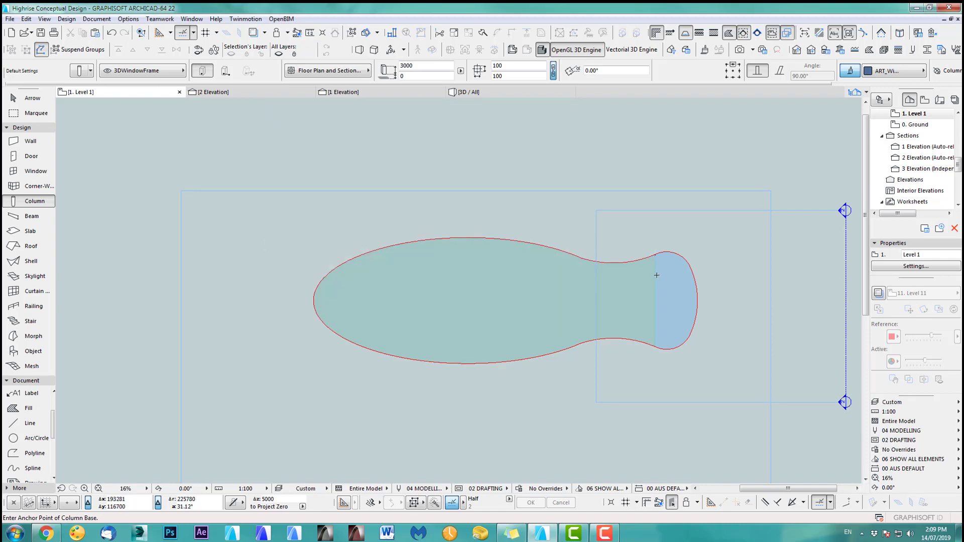
Start multiplying the upper corner column using Drag with Spread, 2000 spacing and copies rotated to path, picking the curved slab outline as path.
scroll(656, 268, "up", 5)
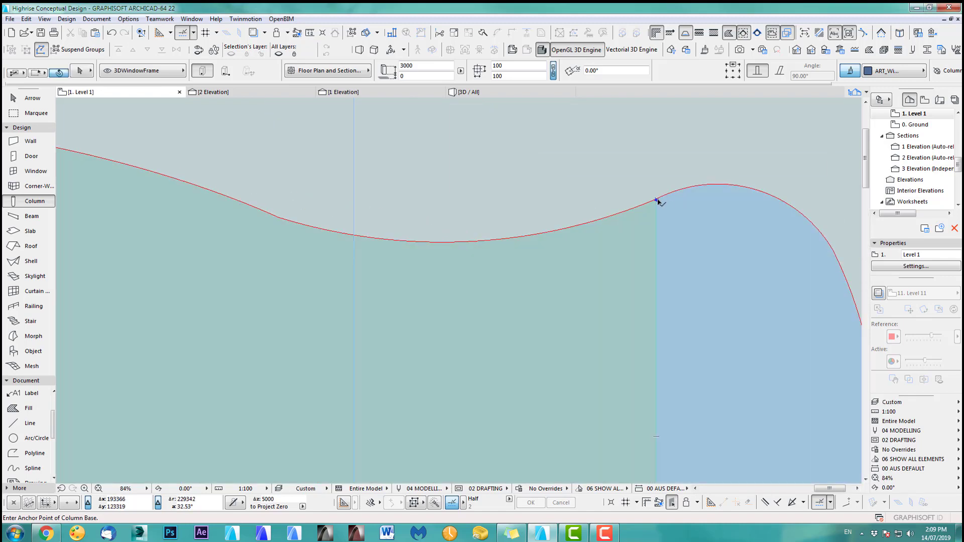
left_click(656, 199, "shift")
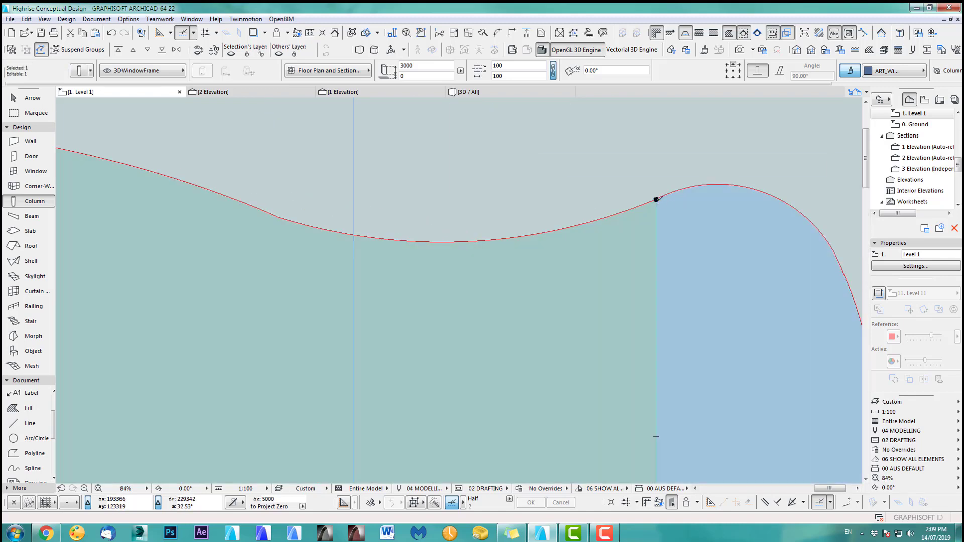
scroll(658, 199, "up", 3)
key("ctrl+u")
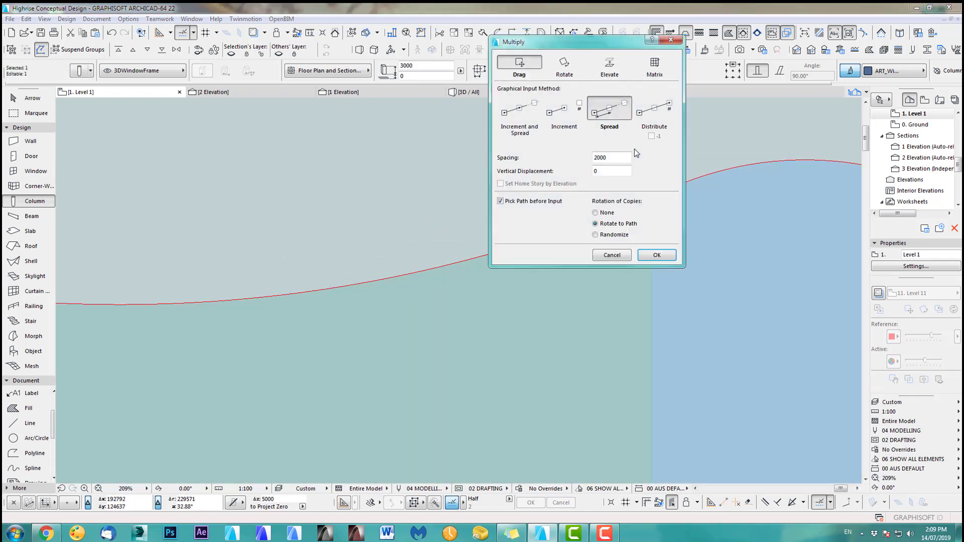
left_click(654, 256)
scroll(655, 225, "up", 4)
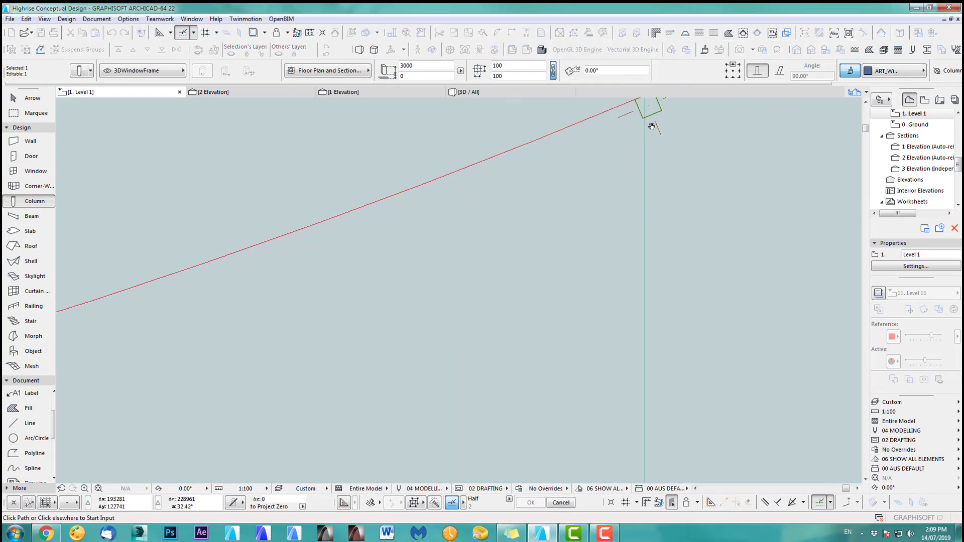
scroll(708, 225, "down", 8)
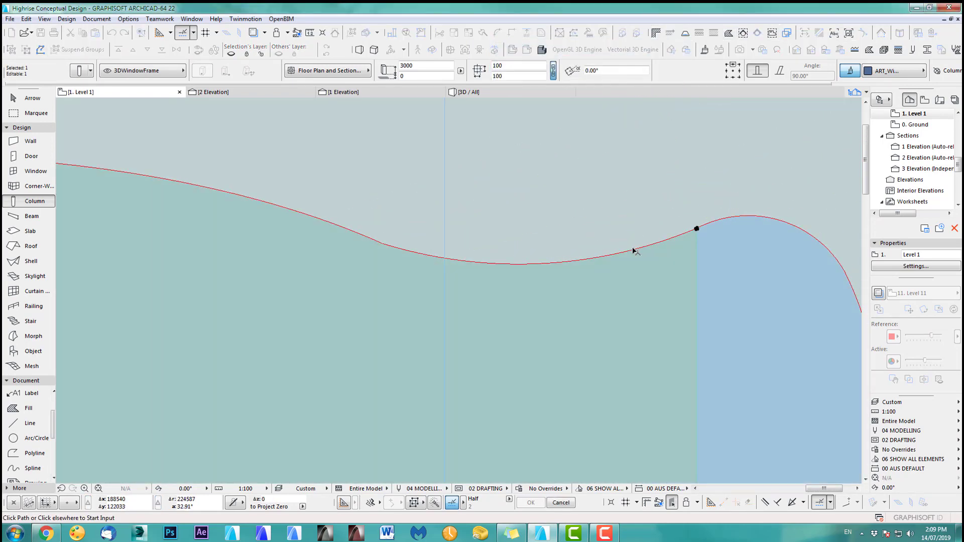
scroll(678, 226, "up", 4)
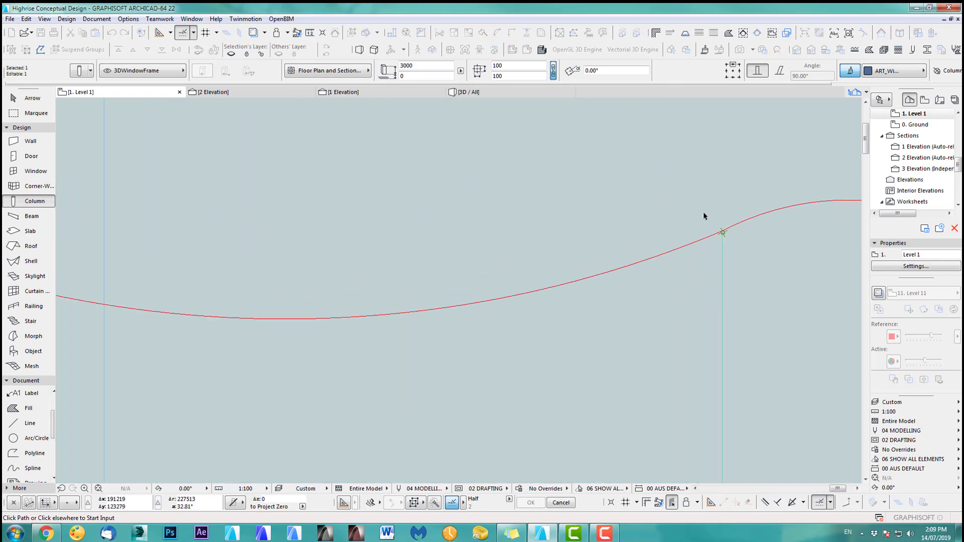
scroll(684, 284, "down", 5)
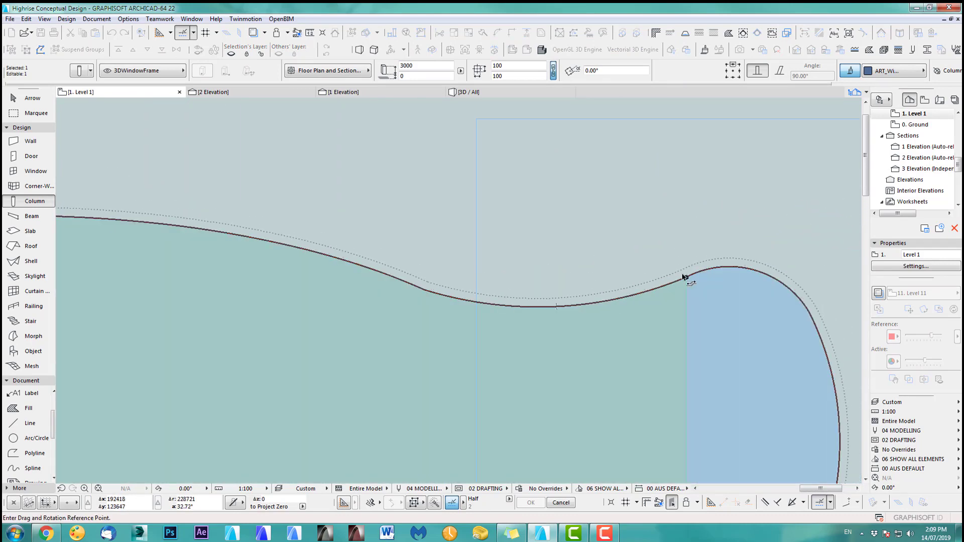
Spread the column copies from the upper corner column around the large curved outline to the lower corner between the two slabs.
scroll(684, 276, "up", 4)
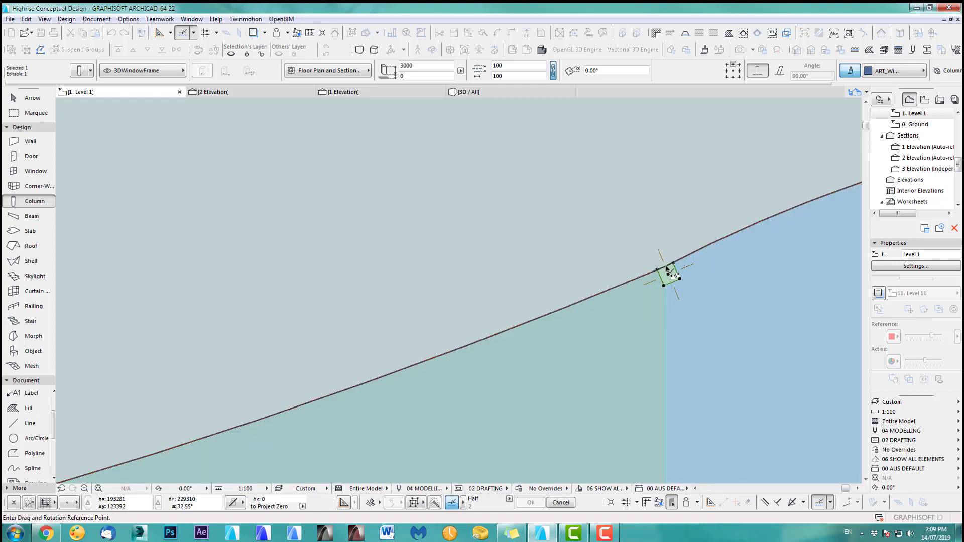
left_click(666, 270)
scroll(626, 280, "down", 5)
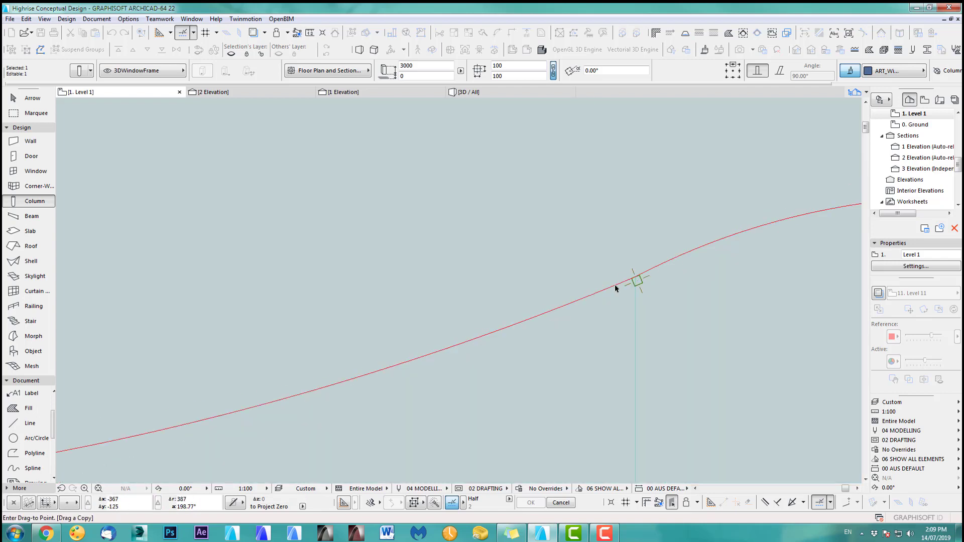
scroll(509, 329, "down", 6)
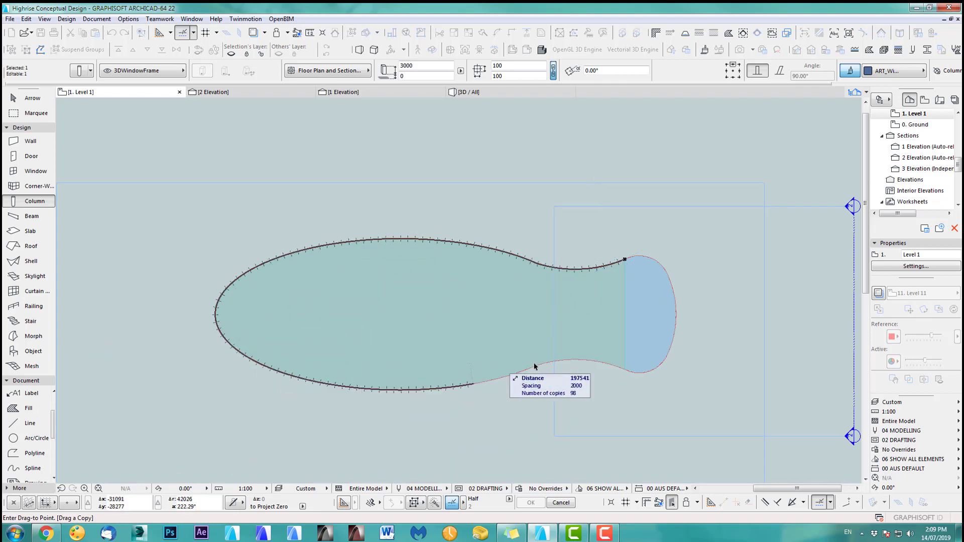
scroll(622, 378, "up", 8)
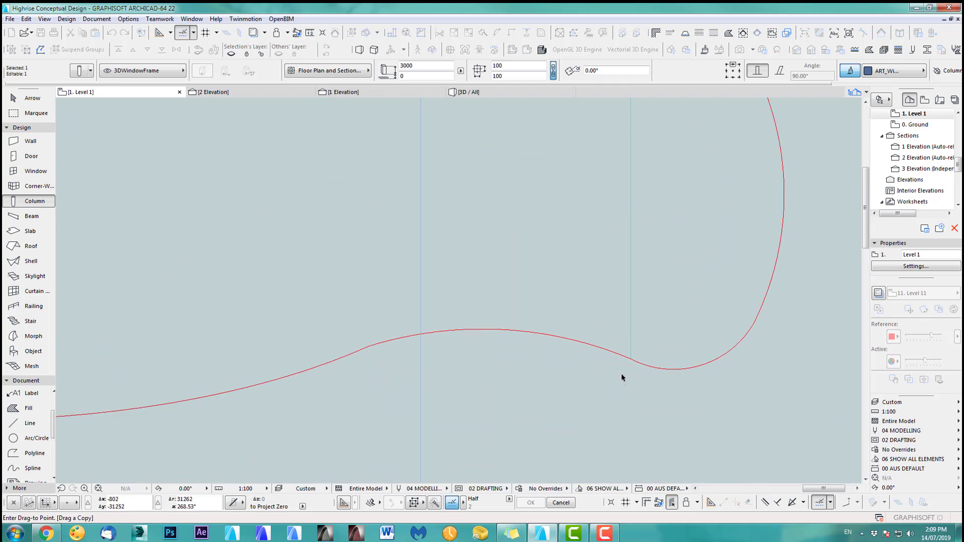
scroll(631, 359, "up", 3)
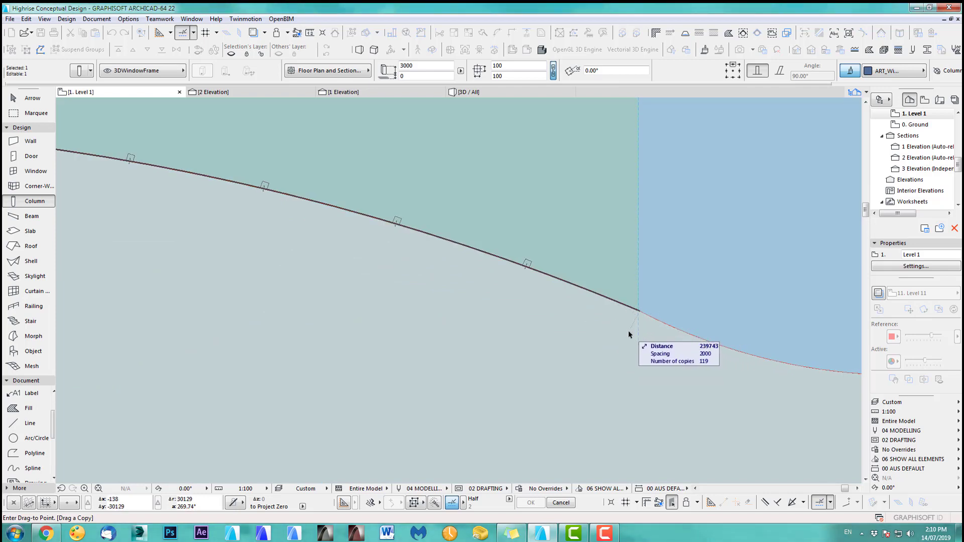
left_click(627, 333)
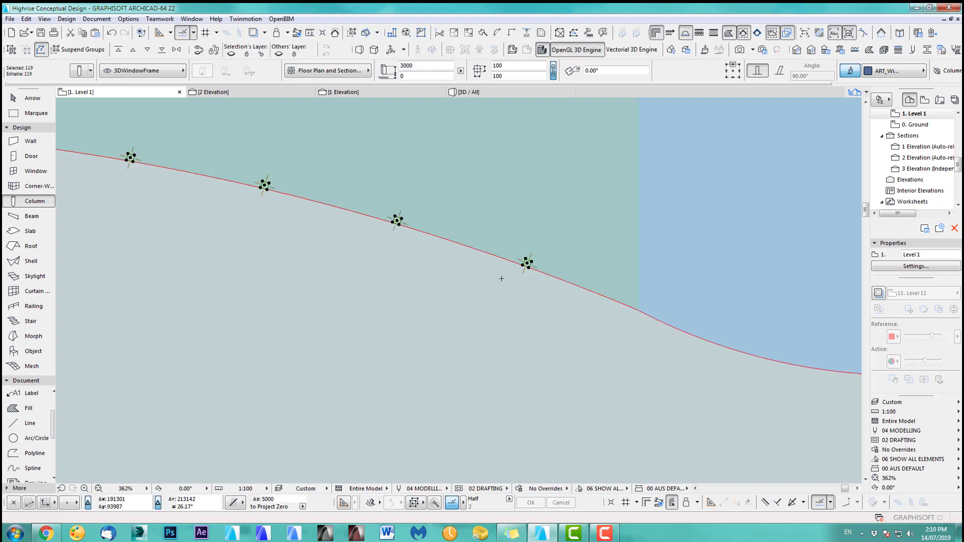
key("Escape")
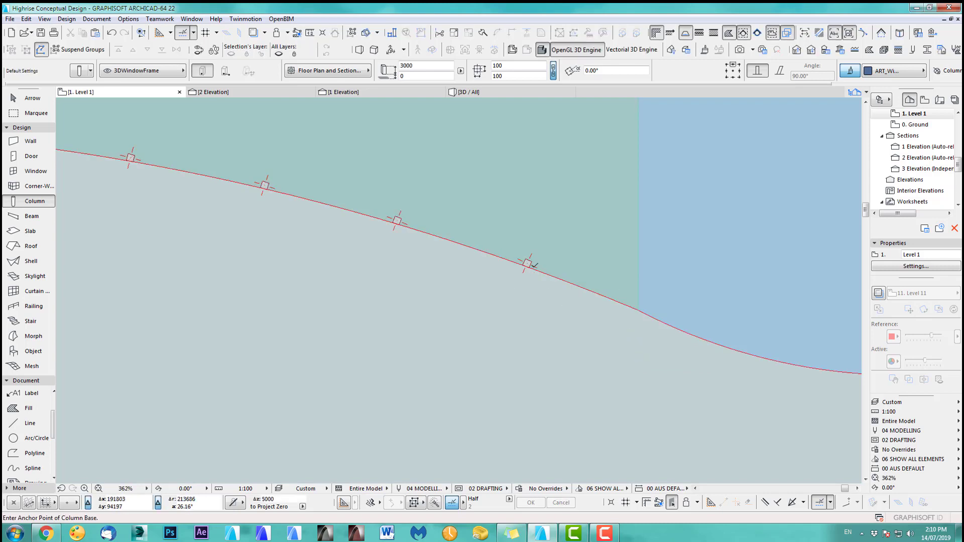
Drag a copy of the last column along the outline to the lower corner where the two slabs meet.
left_click(528, 264, "shift")
key("ctrl+alt+d")
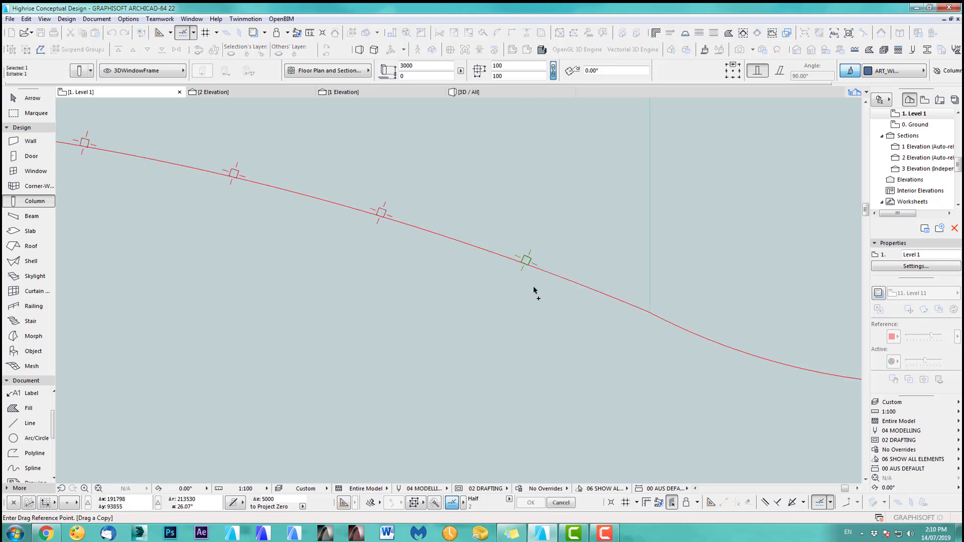
scroll(536, 288, "up", 3)
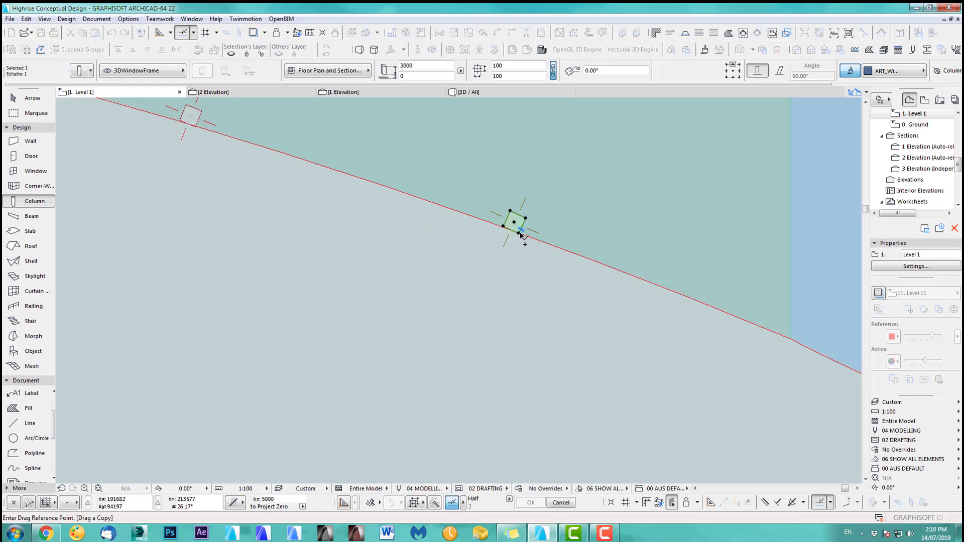
left_click(519, 233)
scroll(523, 239, "up", 2)
middle_click_drag(724, 304, 241, 185)
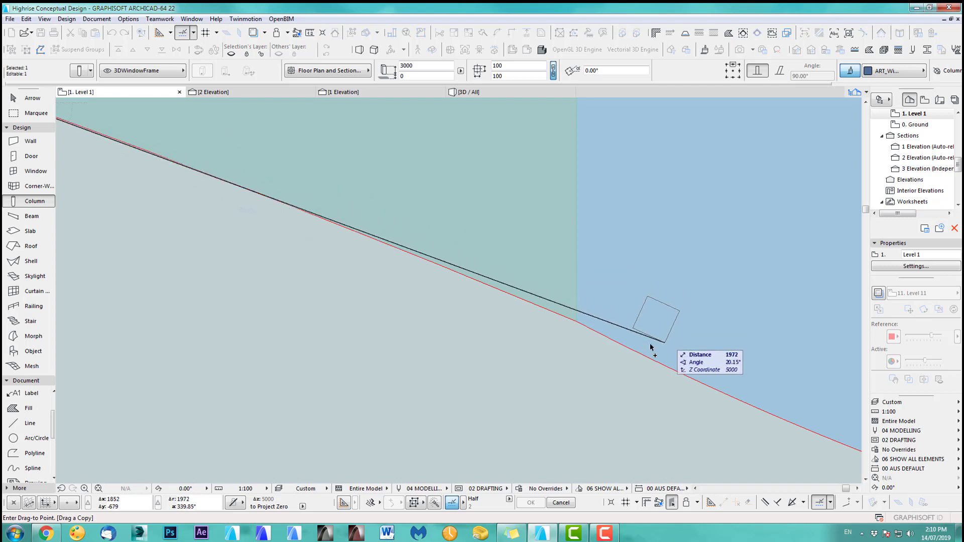
left_click(593, 330)
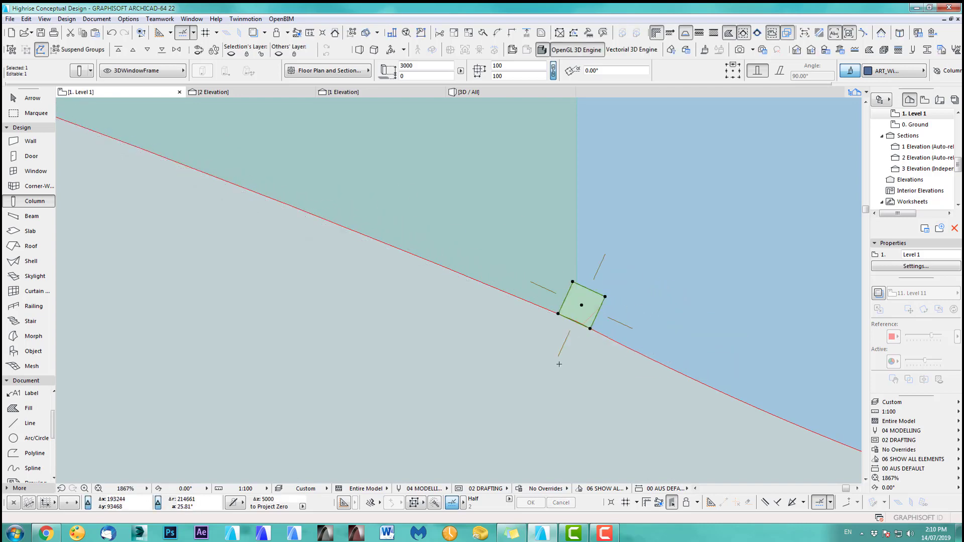
scroll(575, 384, "down", 5)
scroll(575, 384, "down", 4)
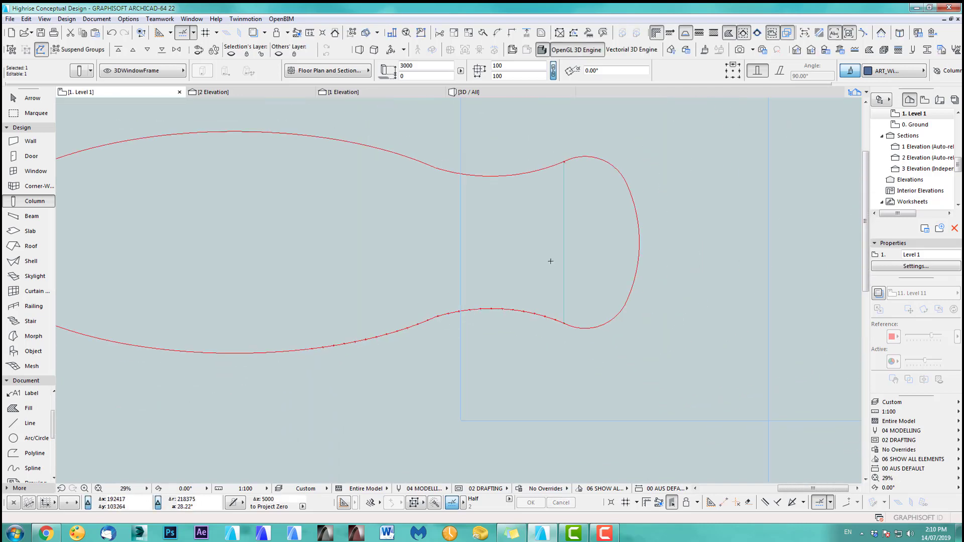
key("Escape")
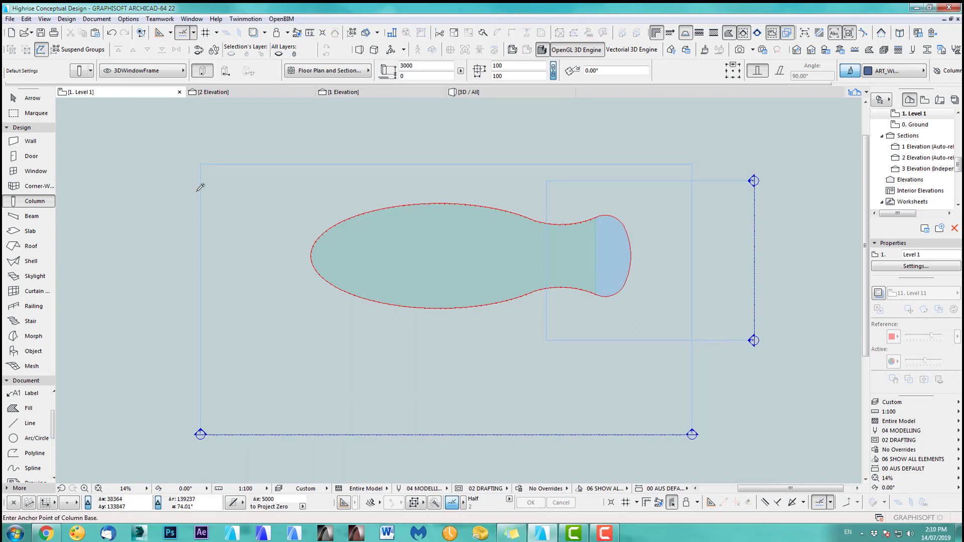
Limit the 3D view to the stories from Ground to Level 3 and inspect the Level 1 window-frame columns.
key("ctrl+shift+F5")
left_click(421, 98)
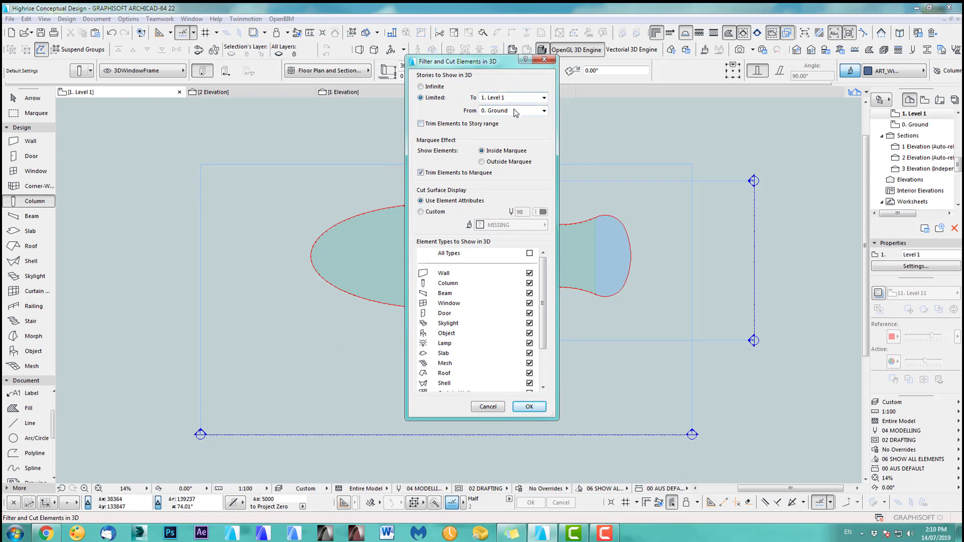
left_click(518, 98)
left_click(510, 253)
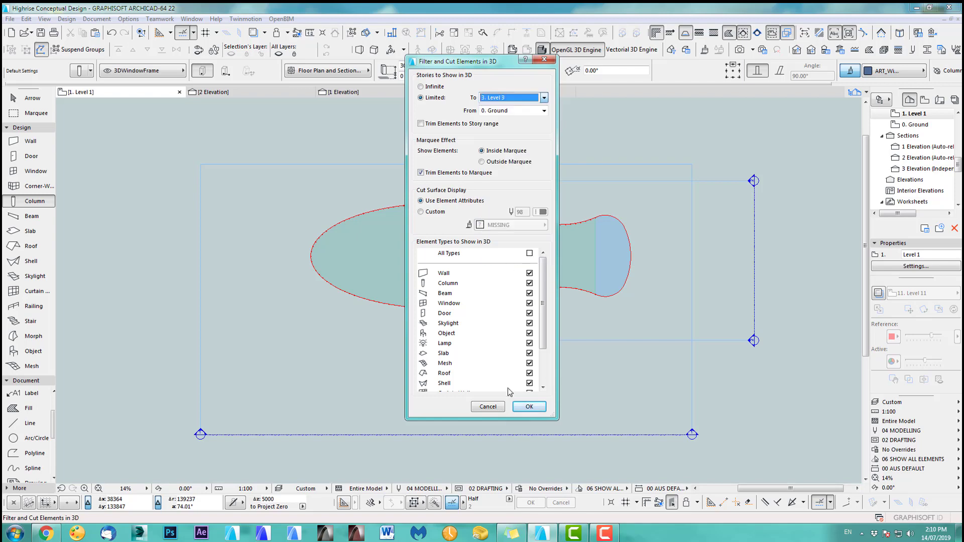
left_click(530, 407)
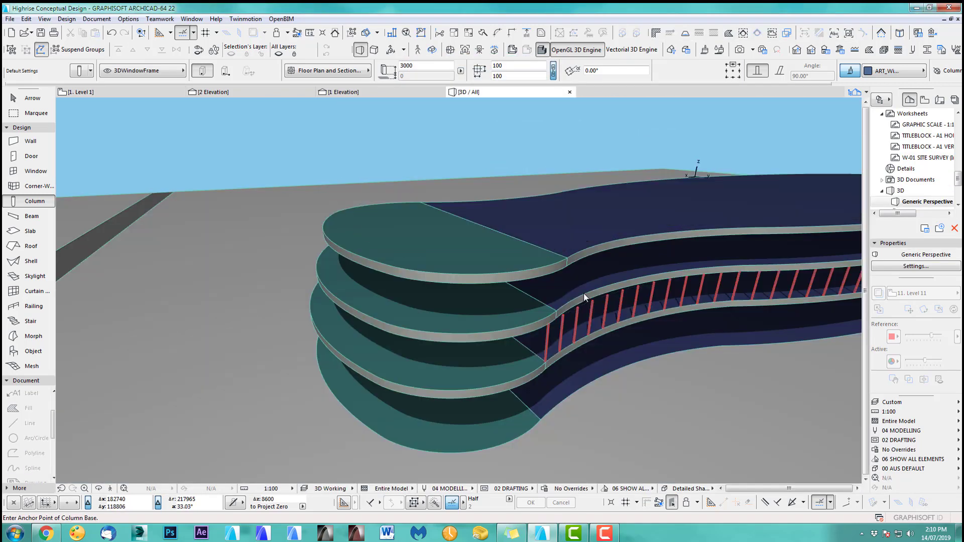
middle_click_drag(586, 297, 372, 229, "shift")
scroll(372, 230, "up", 5)
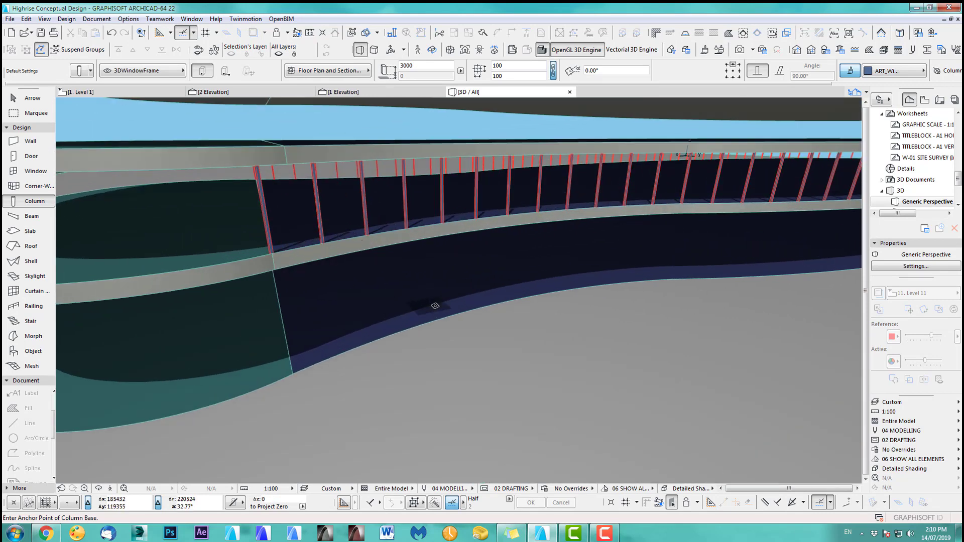
Return to the Level 1 plan and undo the lower corner copy and the 2000-spaced column multiplication.
key("F2")
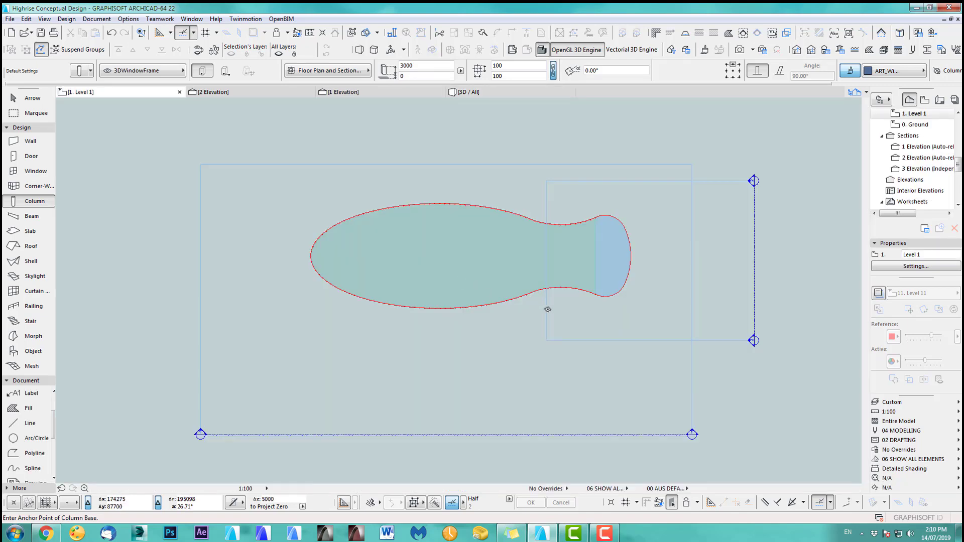
key("ctrl+z")
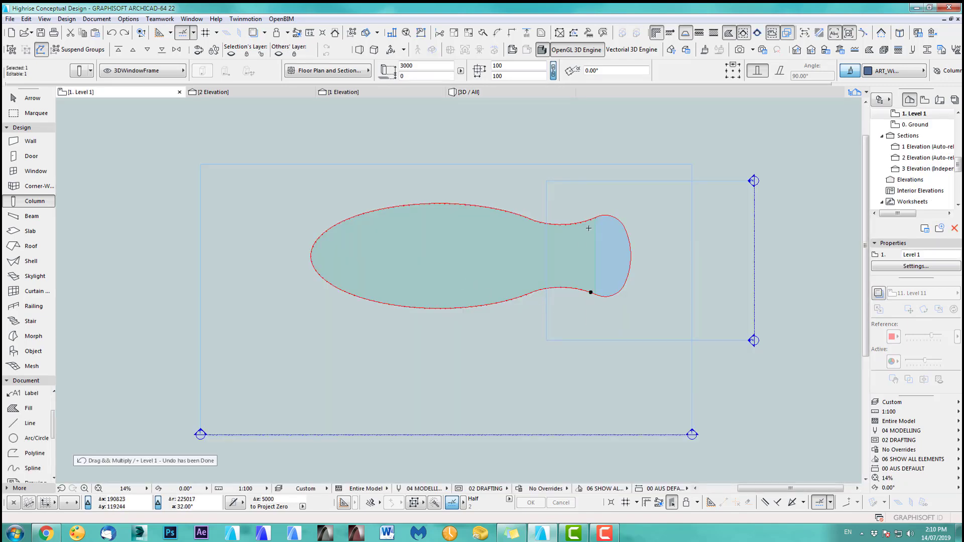
Spread copies of the upper corner column at 3000 spacing, rotated to path, around the large curved outline to the lower slab corner.
scroll(589, 228, "up", 12)
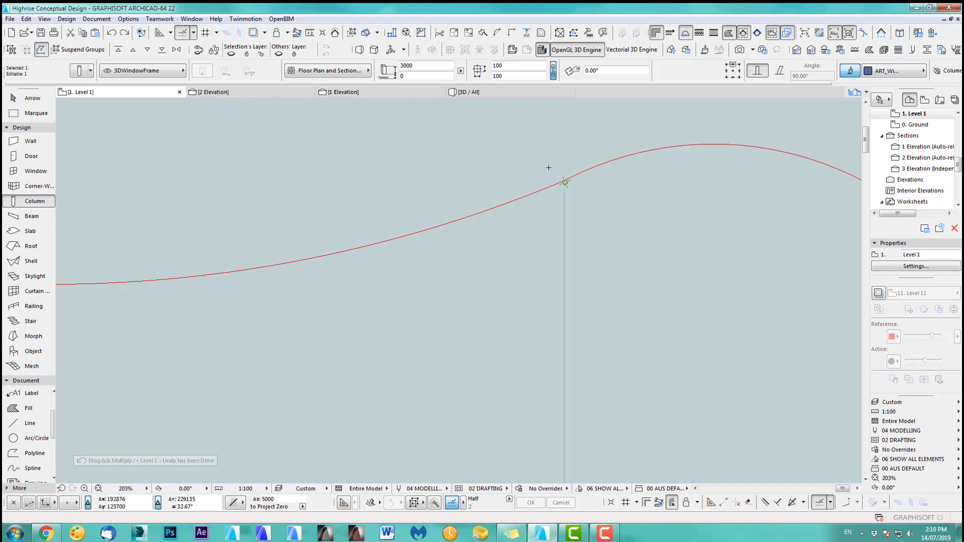
scroll(595, 202, "up", 1)
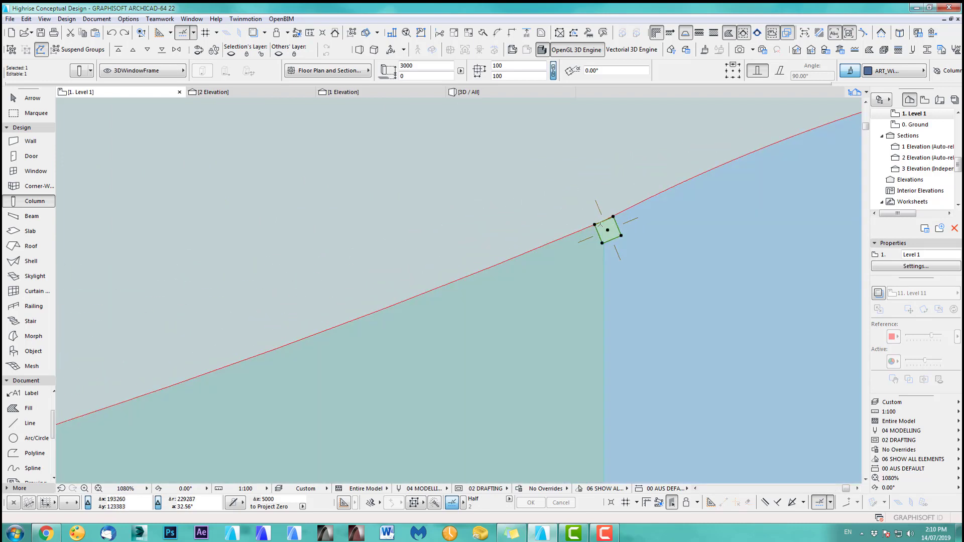
key("ctrl+u")
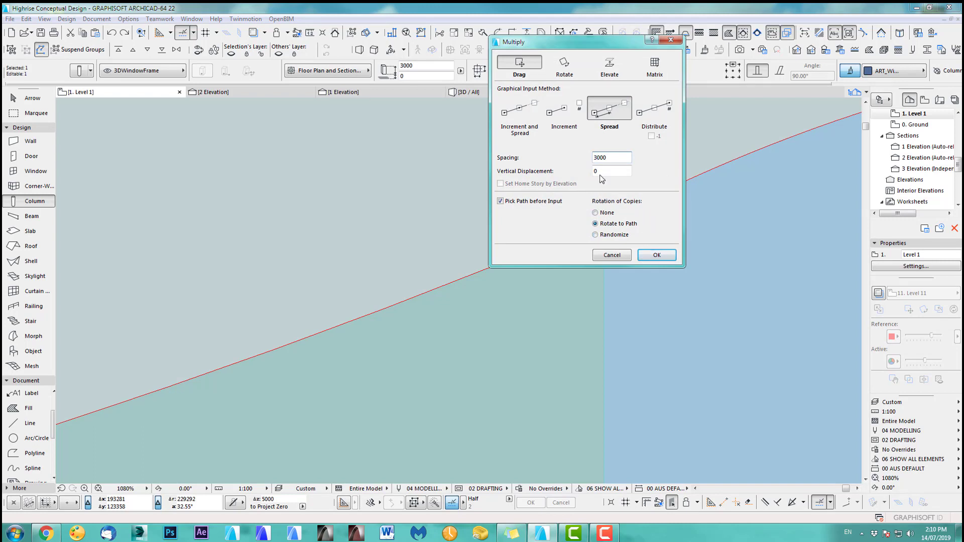
left_click(654, 255)
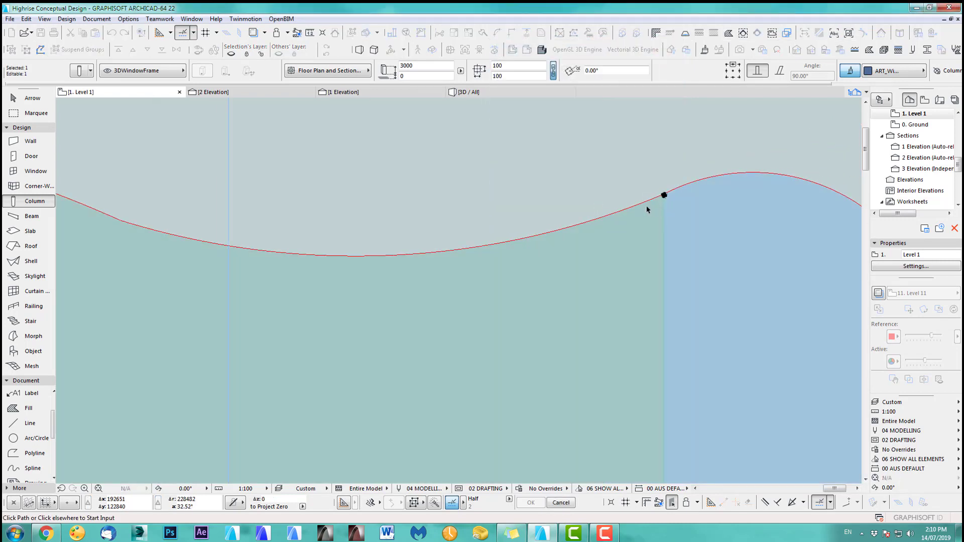
left_click(644, 203)
scroll(665, 190, "up", 3)
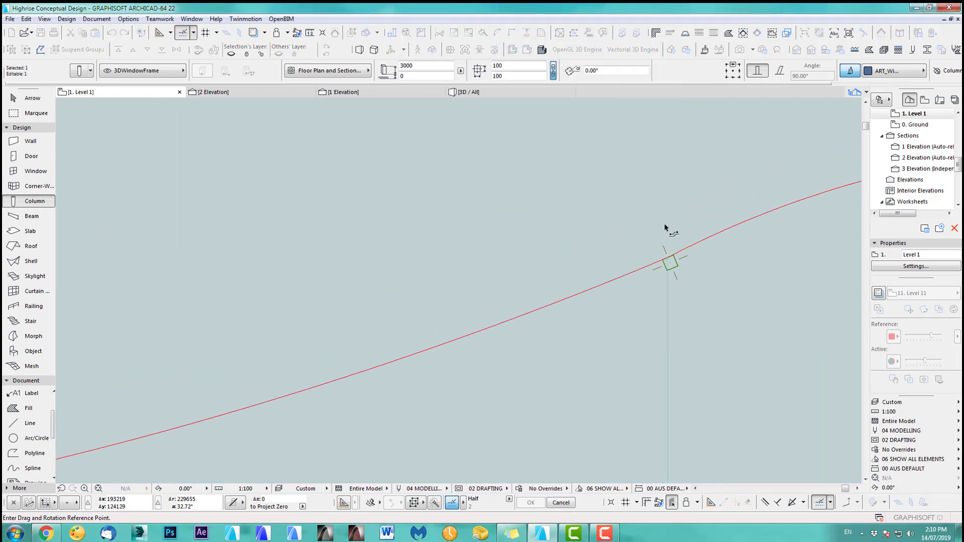
left_click(669, 263)
scroll(653, 248, "down", 5)
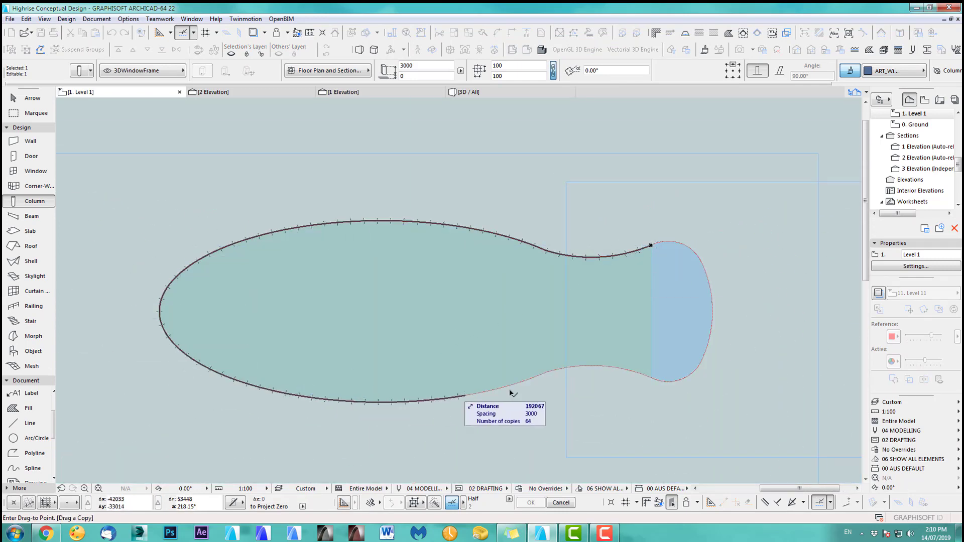
scroll(666, 407, "up", 5)
scroll(666, 407, "up", 3)
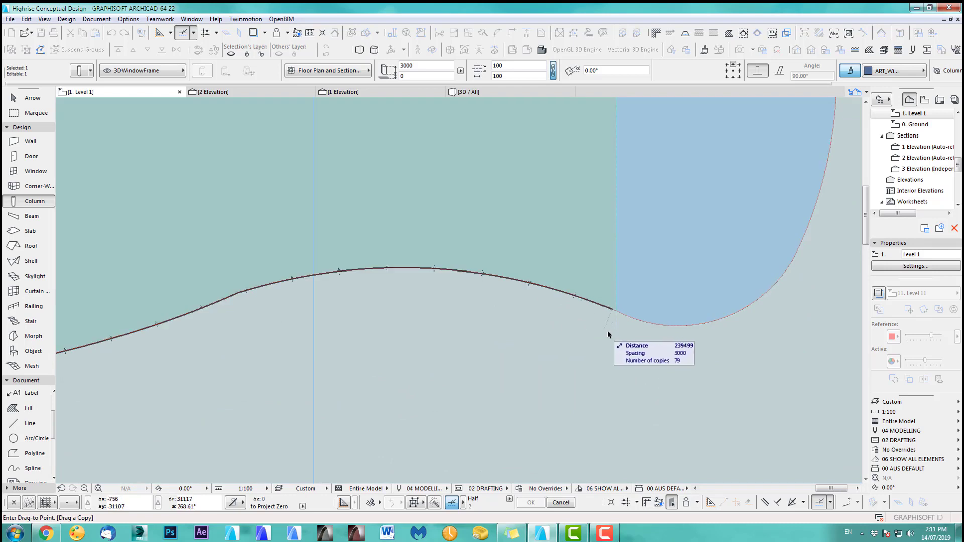
left_click(613, 333)
Move only the last column of the row back along the outline to the lower corner where the two slabs meet.
scroll(614, 334, "up", 5)
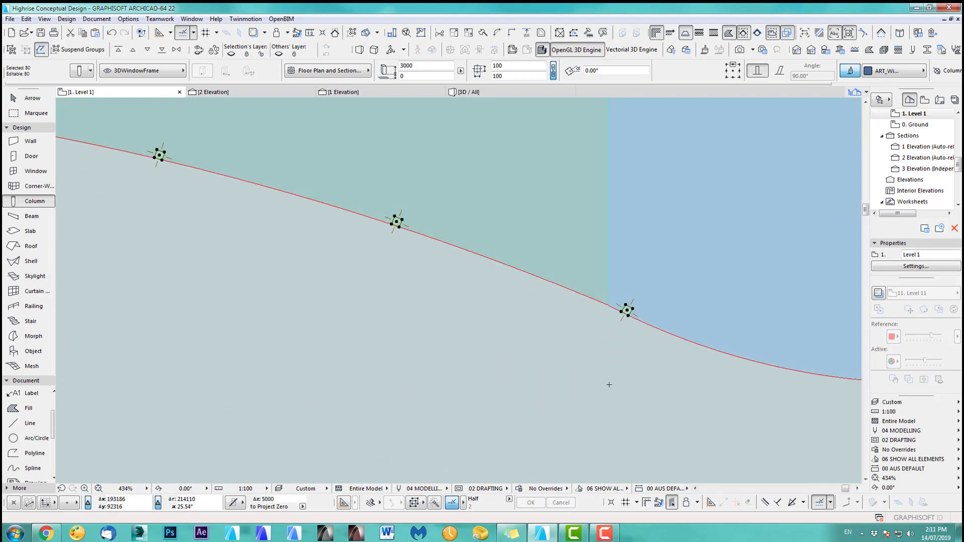
key("Escape")
left_click(631, 315, "shift")
scroll(630, 340, "up", 4)
middle_click_drag(630, 340, 667, 406)
key("ctrl+d")
left_click(666, 356)
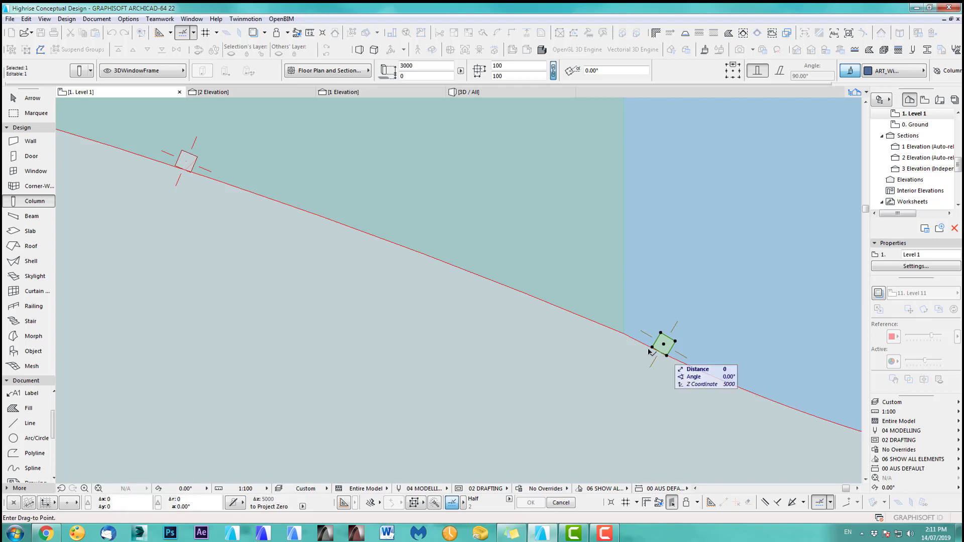
left_click(631, 337)
scroll(611, 371, "down", 10)
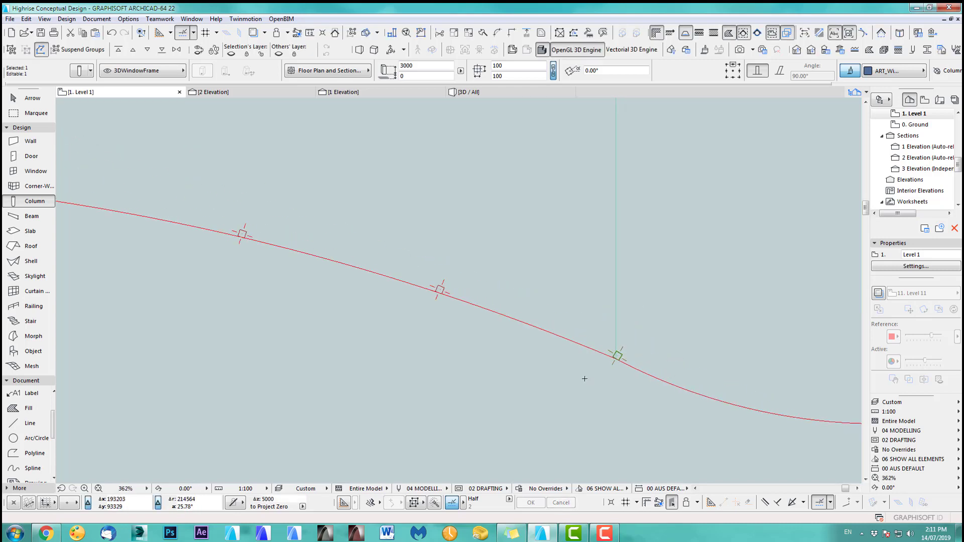
key("Escape")
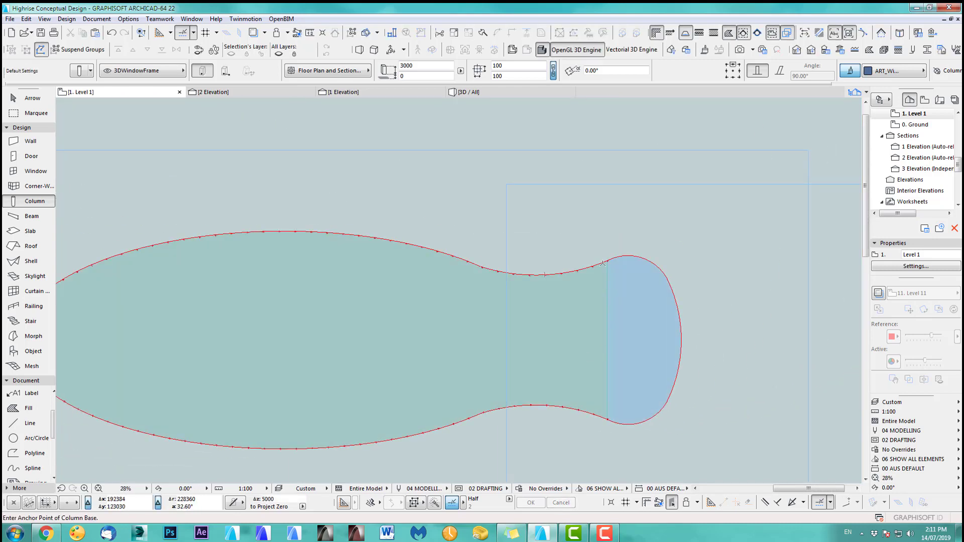
Inspect the Level 1 column row in 3D and select the lower corner column in the Level 1 plan.
key("F3")
scroll(538, 276, "down", 5)
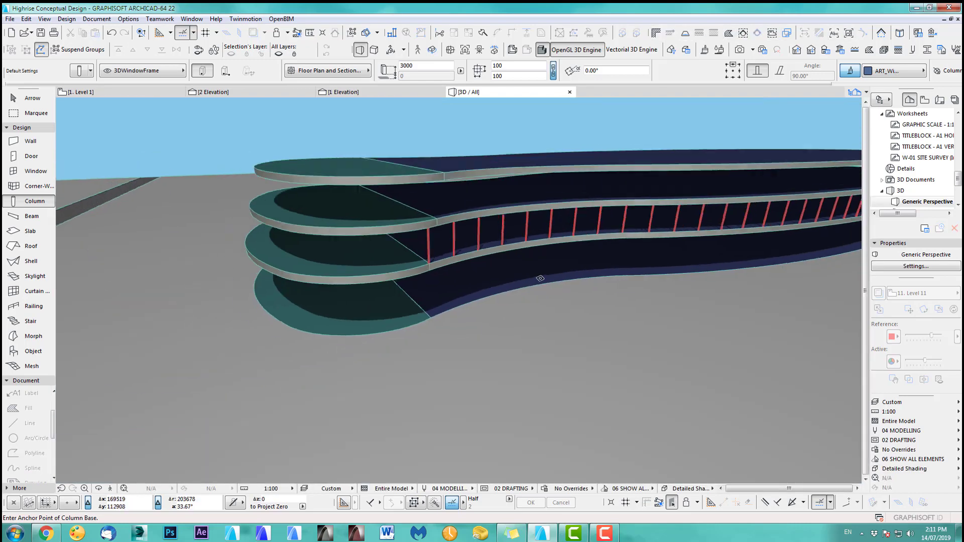
scroll(540, 277, "down", 3)
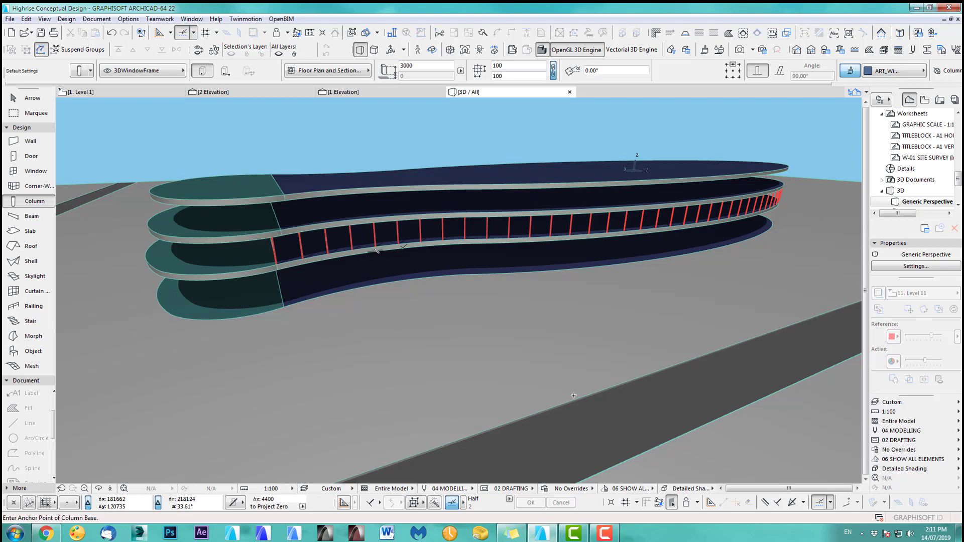
key("F2")
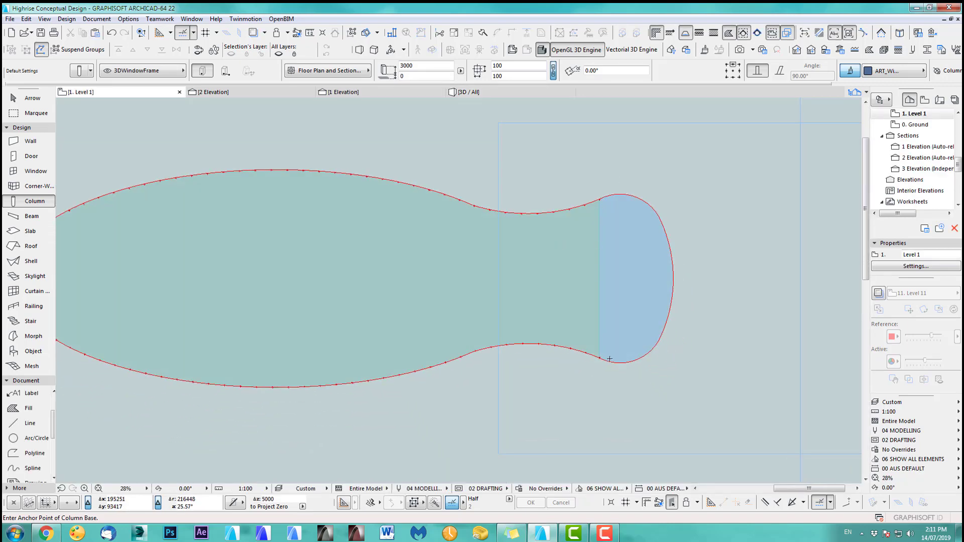
scroll(600, 340, "up", 10)
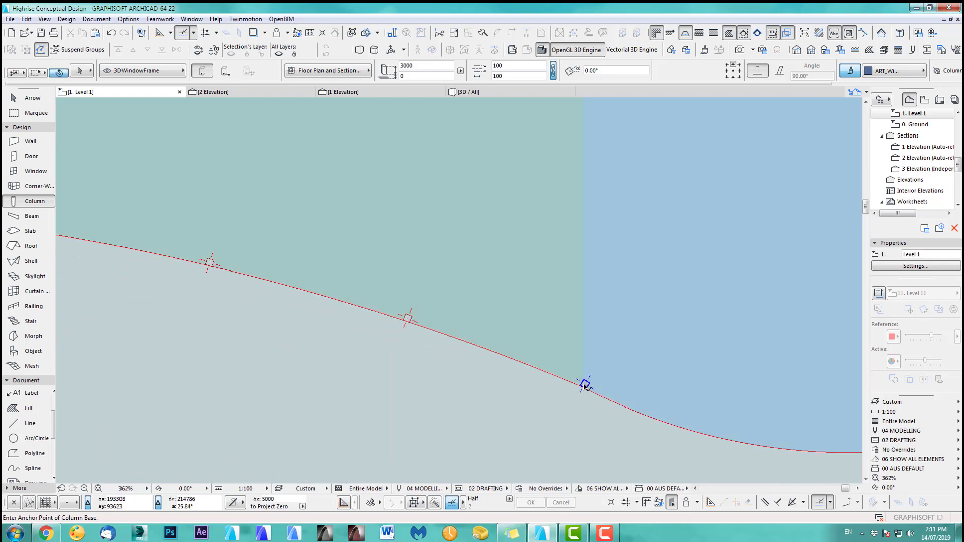
left_click(585, 385)
scroll(586, 397, "down", 7)
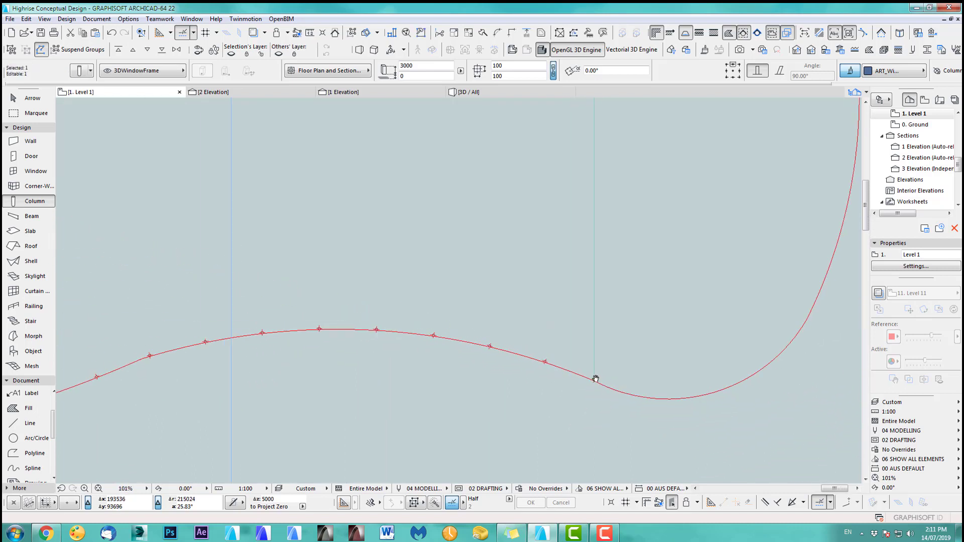
scroll(587, 406, "down", 2)
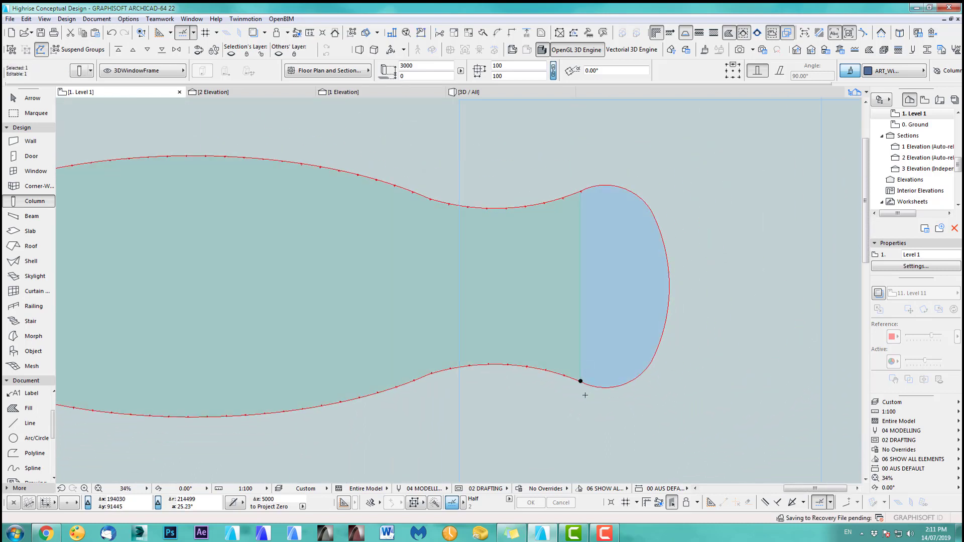
scroll(585, 396, "up", 15)
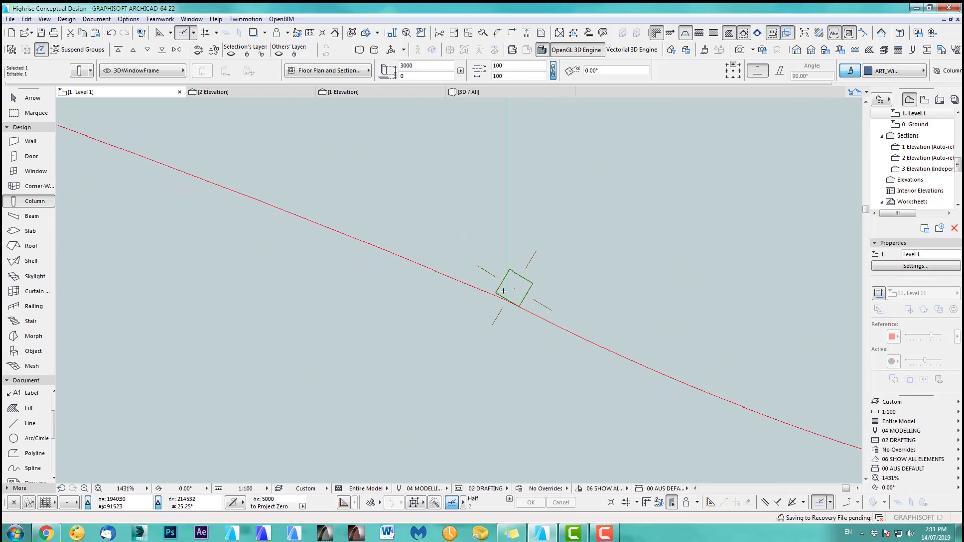
key("ctrl+d")
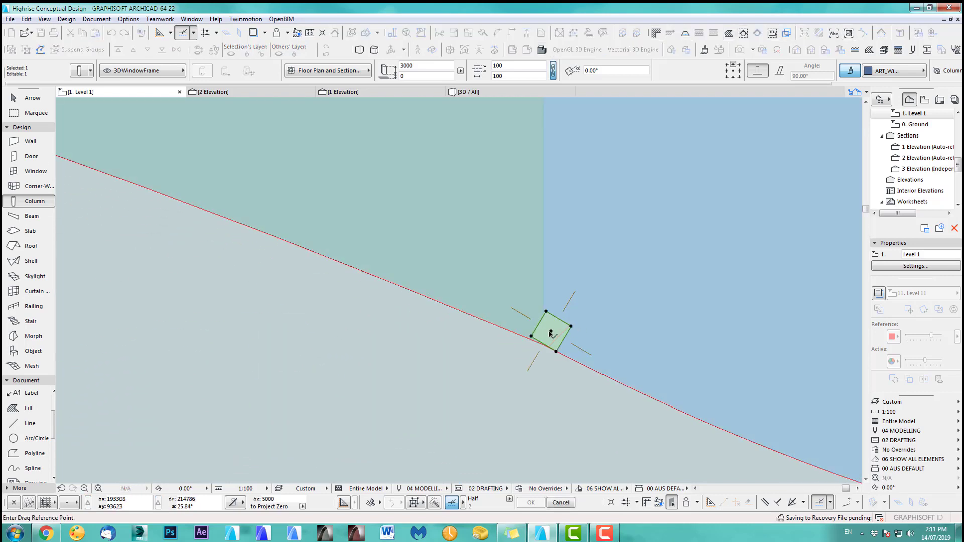
left_click(571, 327)
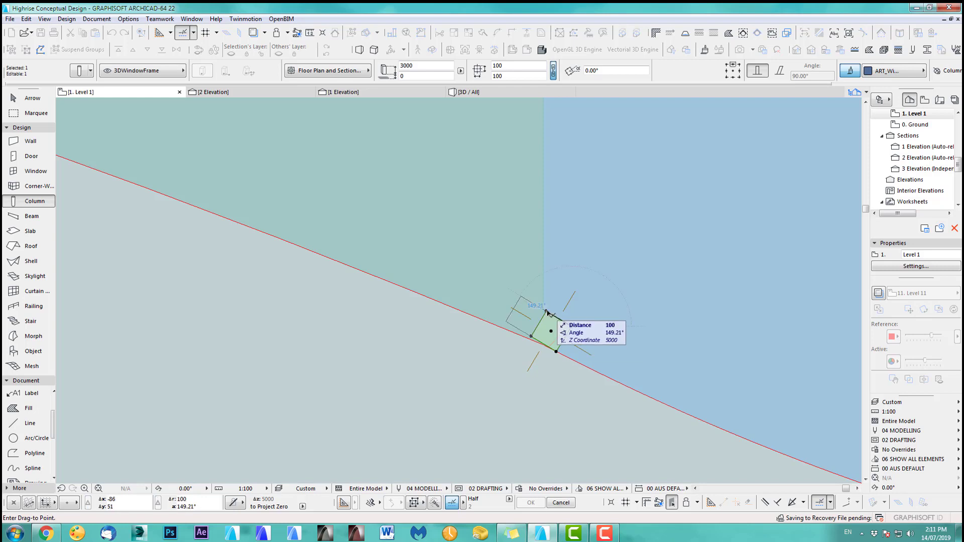
key("Escape")
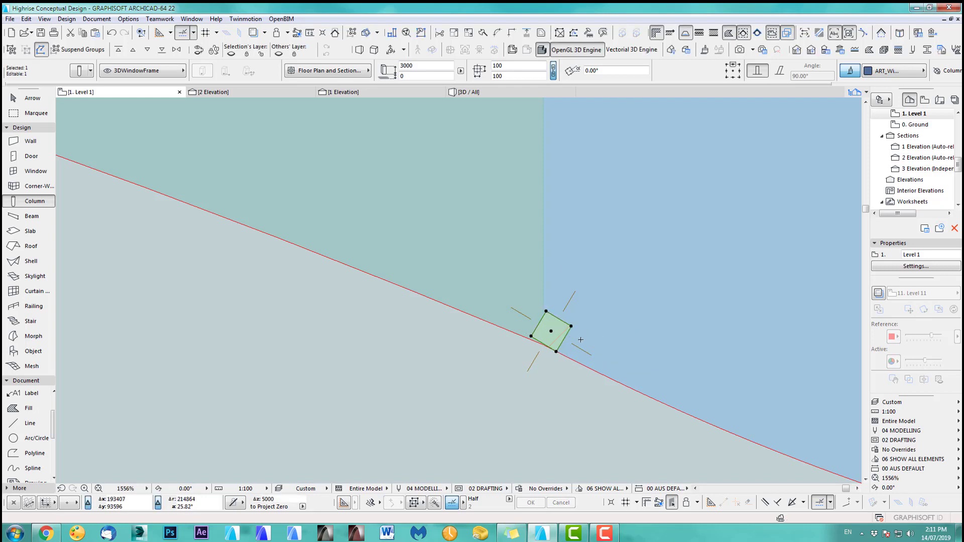
Rotate the lower corner column about its outer corner until square to the straight slab boundary, and move it about 44 up along that boundary.
key("ctrl+e")
left_click(556, 352)
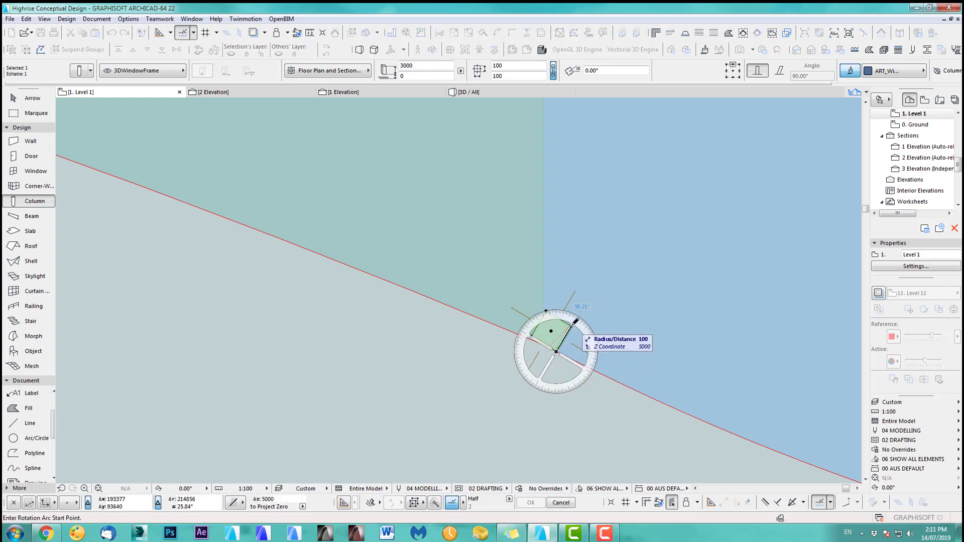
key("Escape")
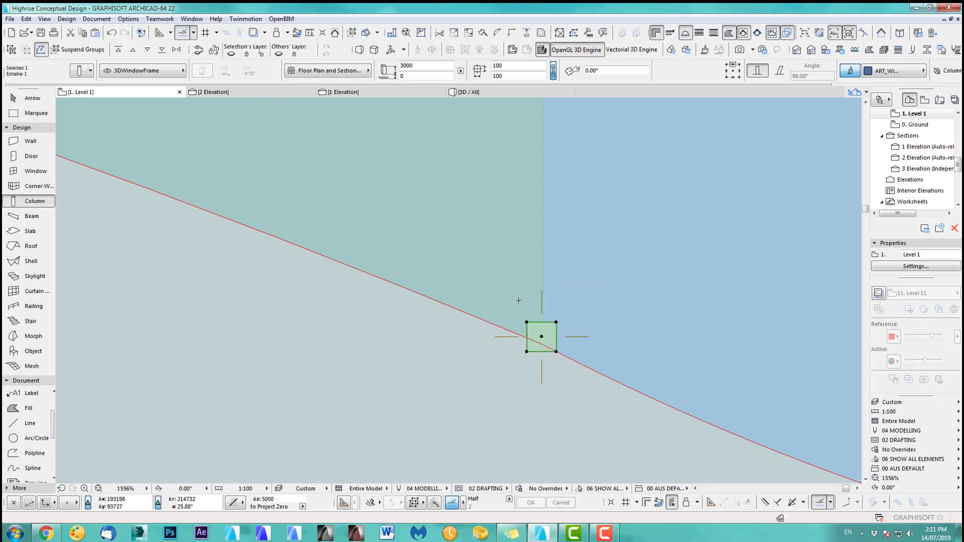
key("ctrl+d")
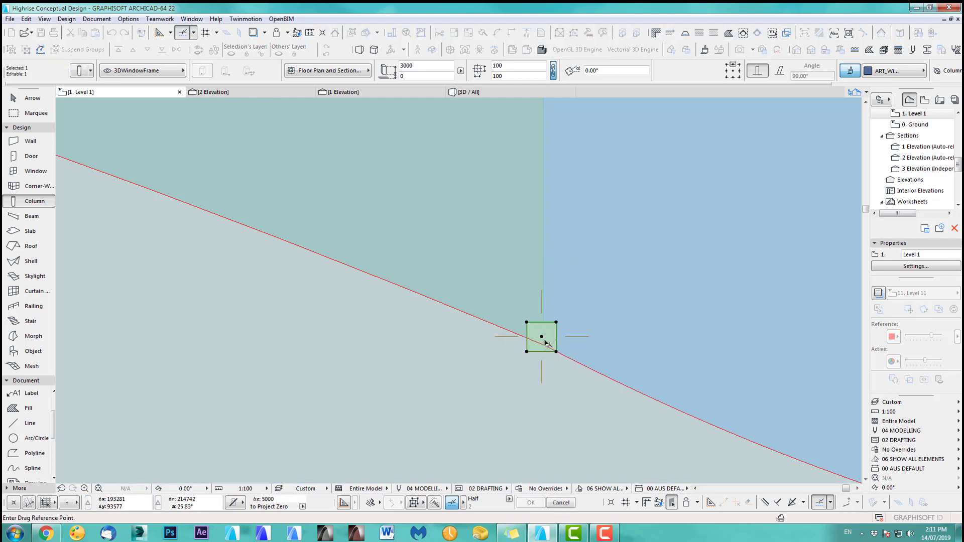
left_click(542, 337)
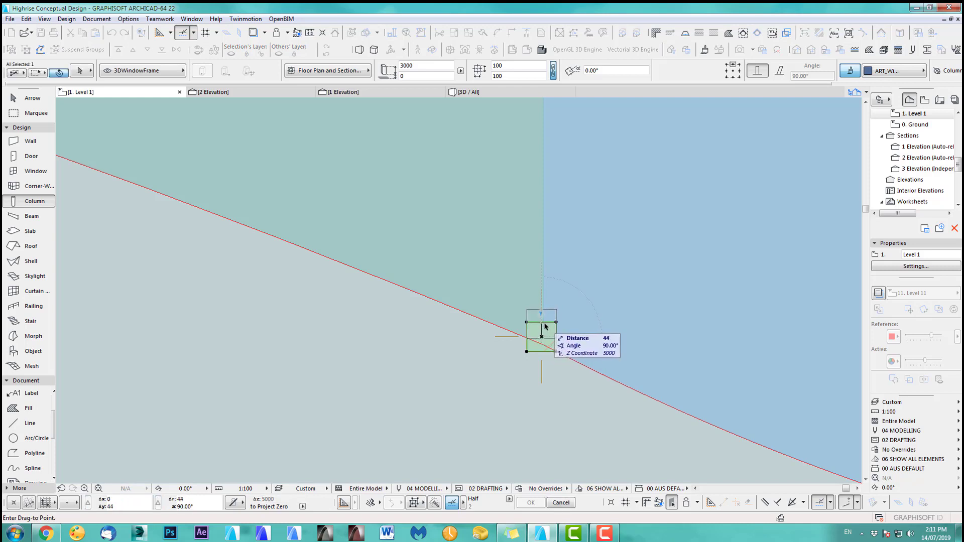
left_click(545, 327)
Spread copies of the lower corner column at 3000 spacing straight along the boundary between the two slabs to the upper corner.
scroll(568, 427, "down", 5)
scroll(570, 433, "down", 3)
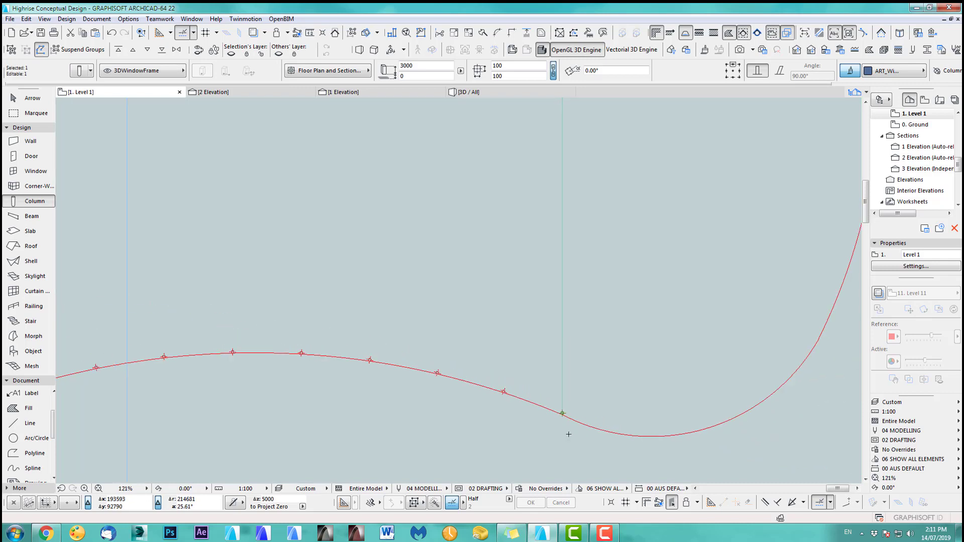
scroll(600, 322, "down", 3)
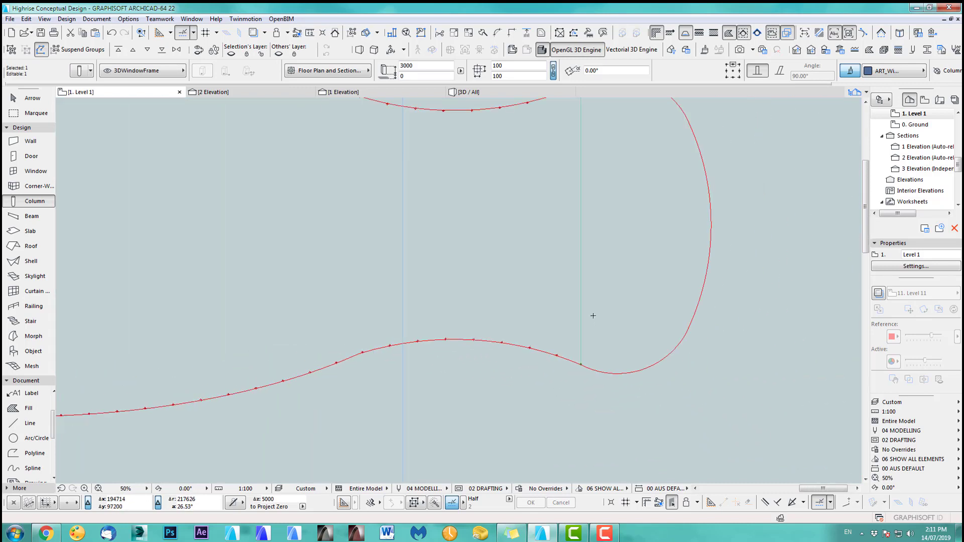
scroll(574, 169, "down", 3)
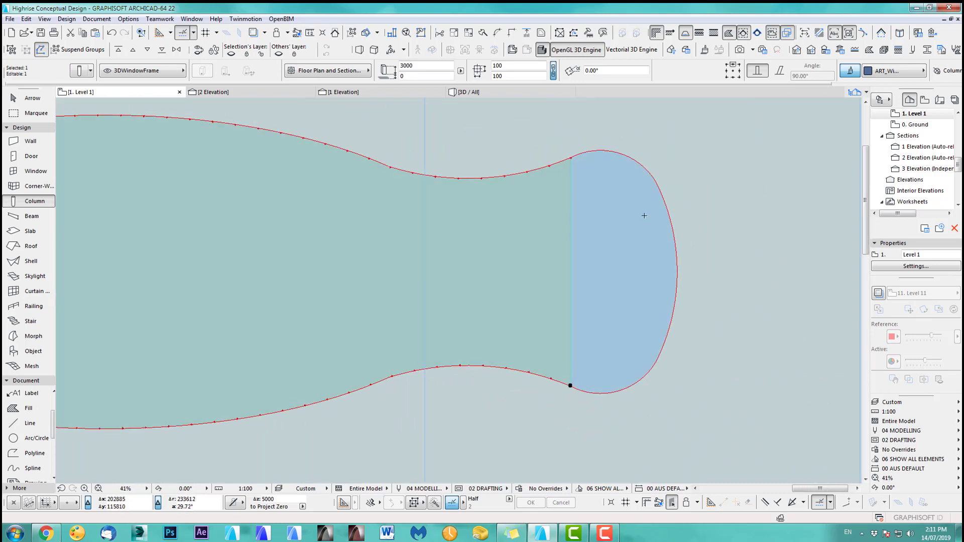
key("ctrl+u")
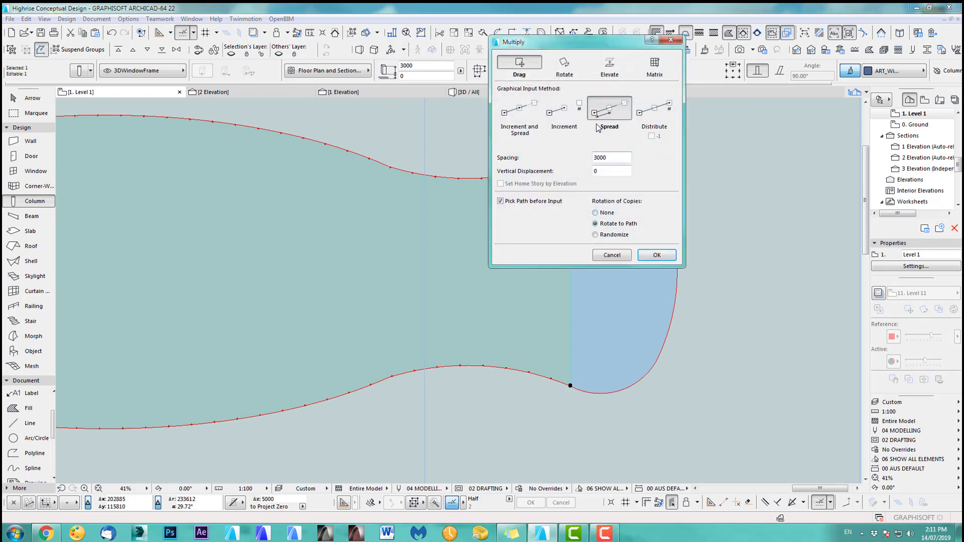
left_click(534, 203)
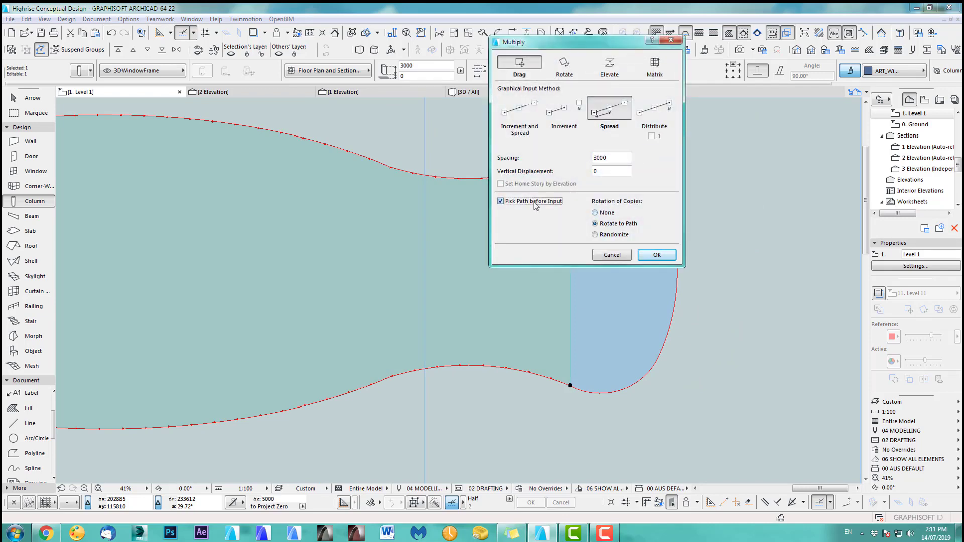
left_click(657, 255)
left_click(571, 386)
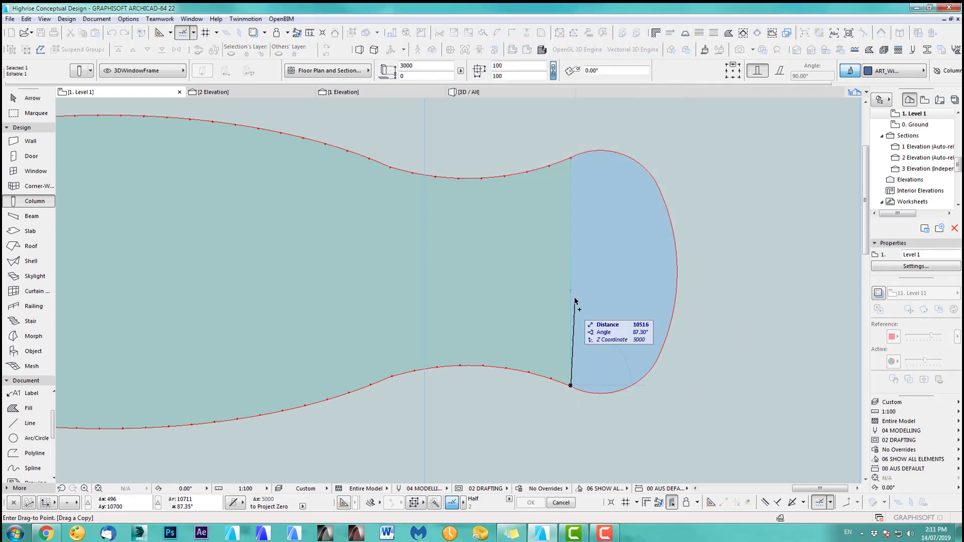
left_click(575, 157)
scroll(569, 178, "up", 3)
scroll(569, 177, "up", 3)
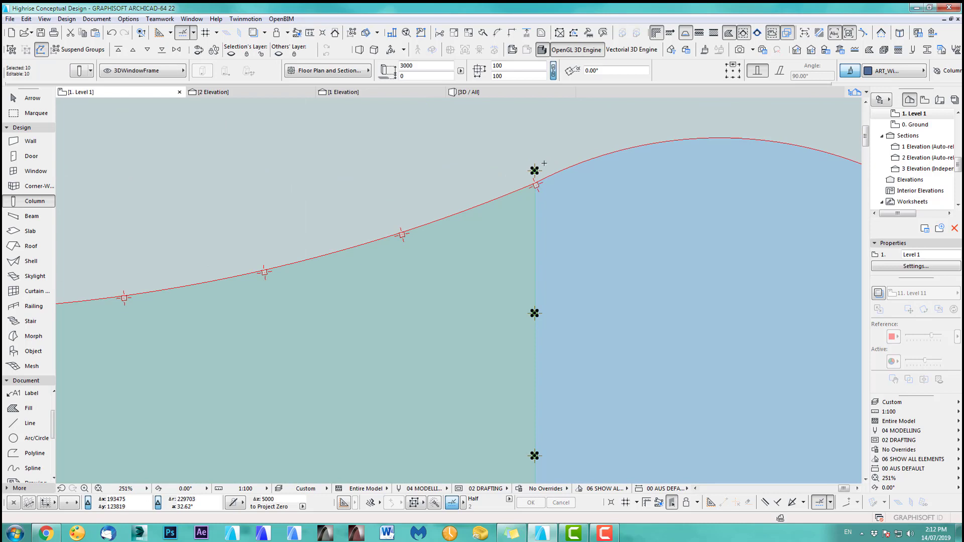
scroll(545, 163, "down", 8)
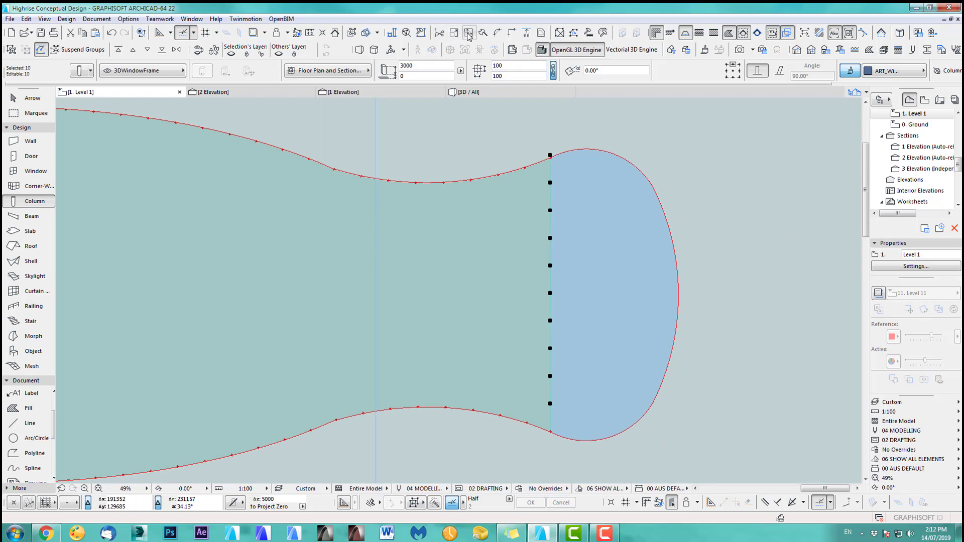
left_click(422, 34)
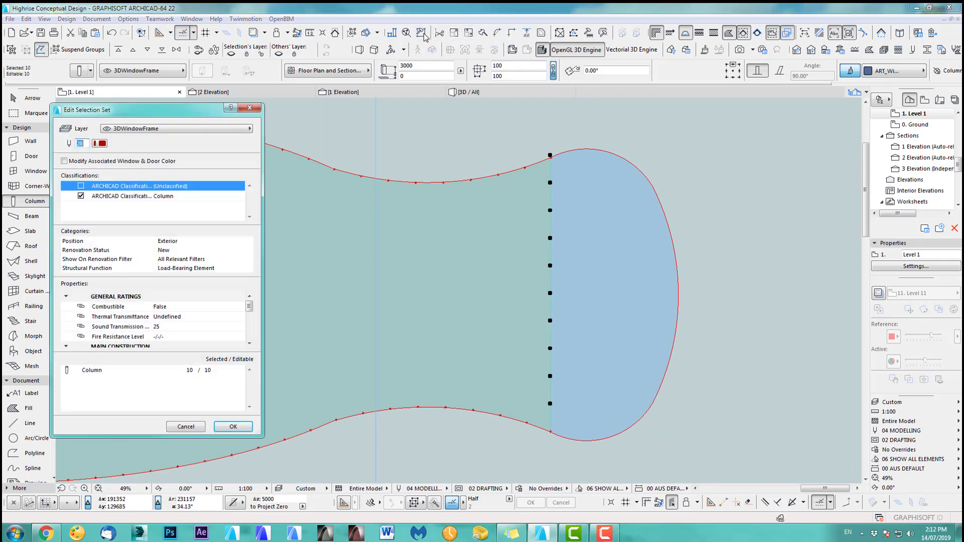
left_click(184, 427)
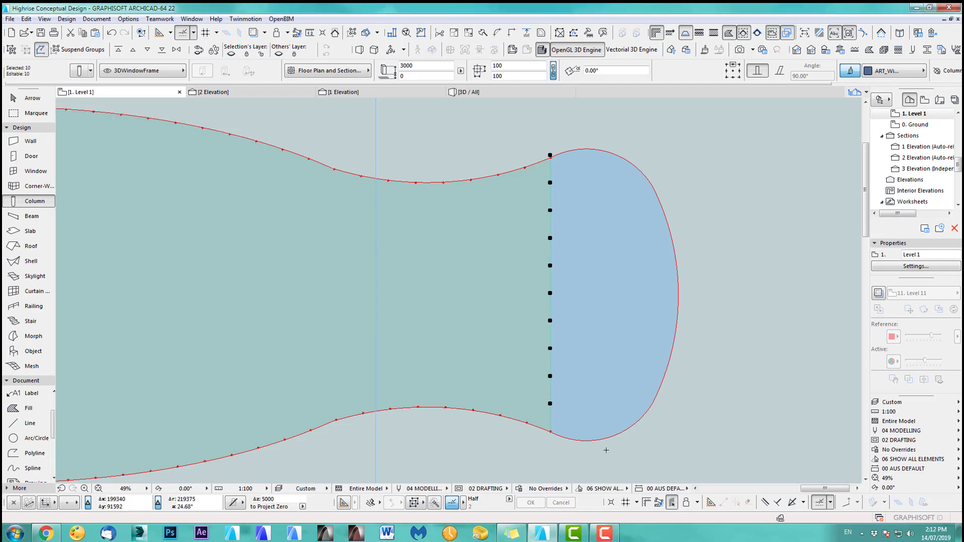
Undo the last Multiply and distribute 10 copies of the lower corner column straight along the slab boundary to the upper corner.
key("ctrl+z")
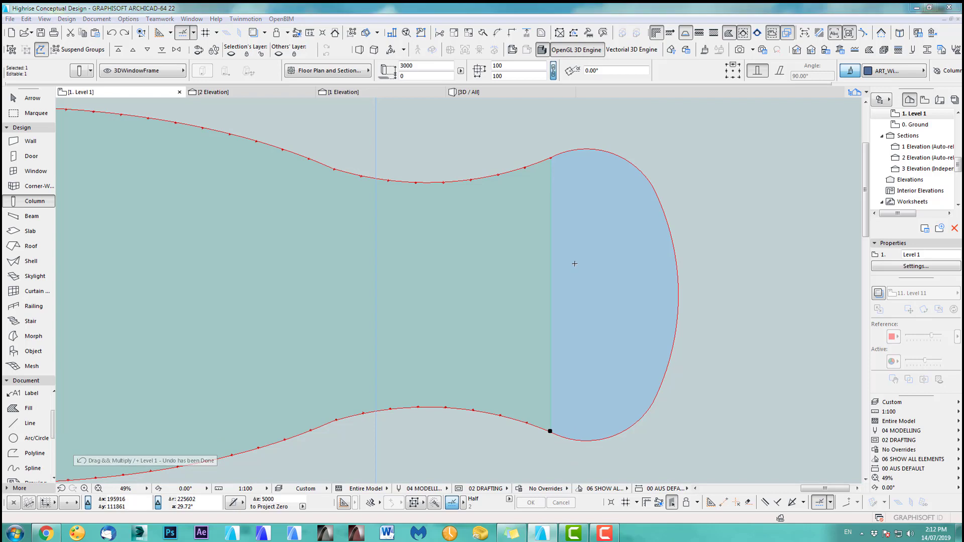
key("ctrl+u")
left_click(655, 110)
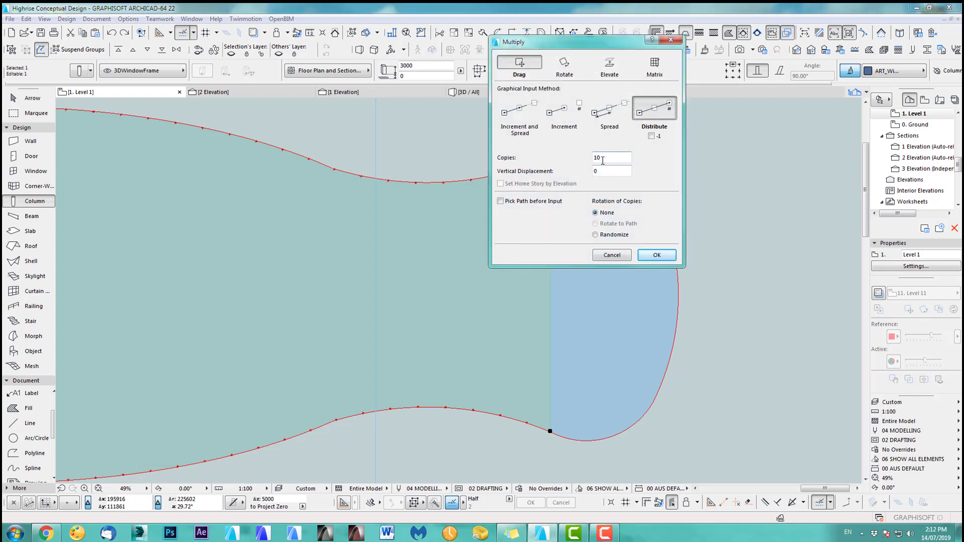
left_click(657, 255)
left_click(550, 433)
scroll(549, 173, "up", 5)
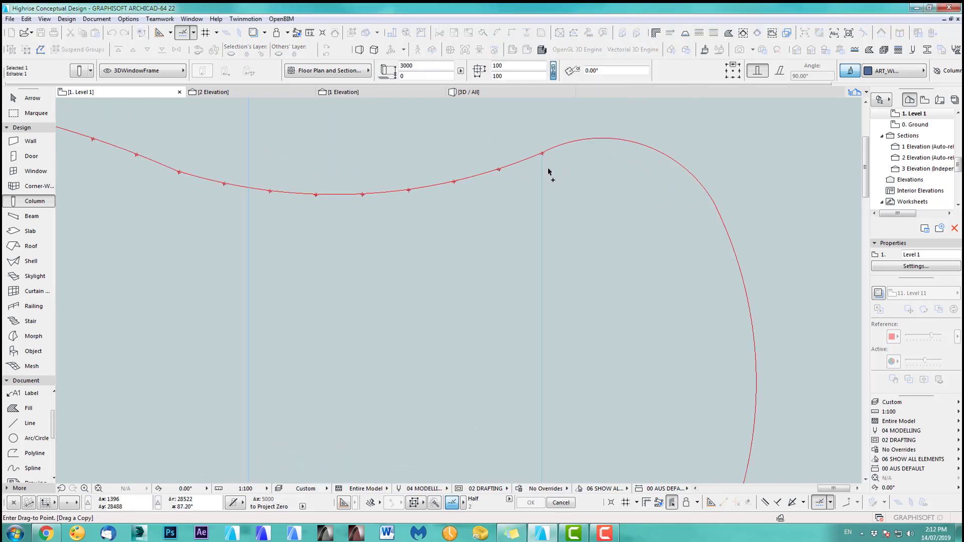
scroll(517, 220, "up", 3)
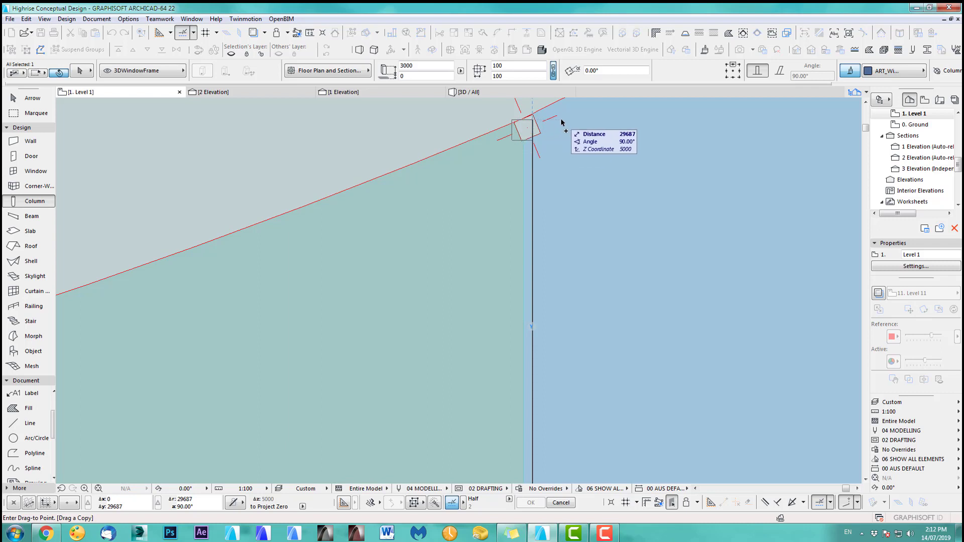
left_click(564, 124)
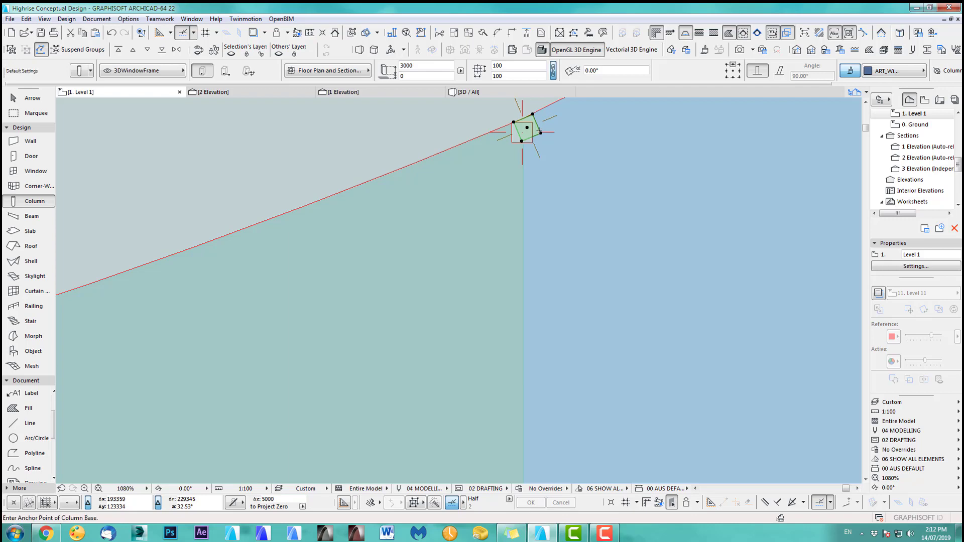
Set the 3D view's model view options to 3D Working and examine the frame columns and glass at the slab corner.
key("F3")
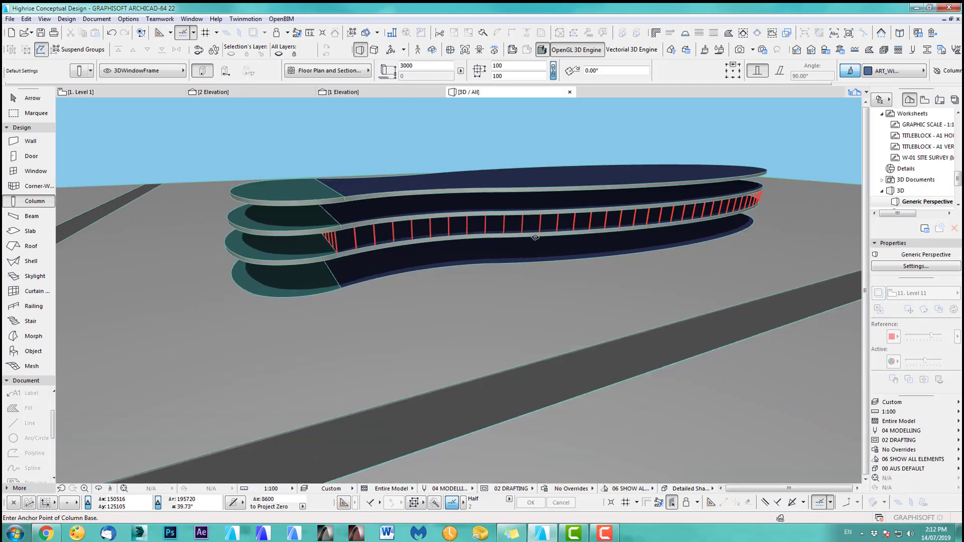
scroll(348, 231, "up", 3)
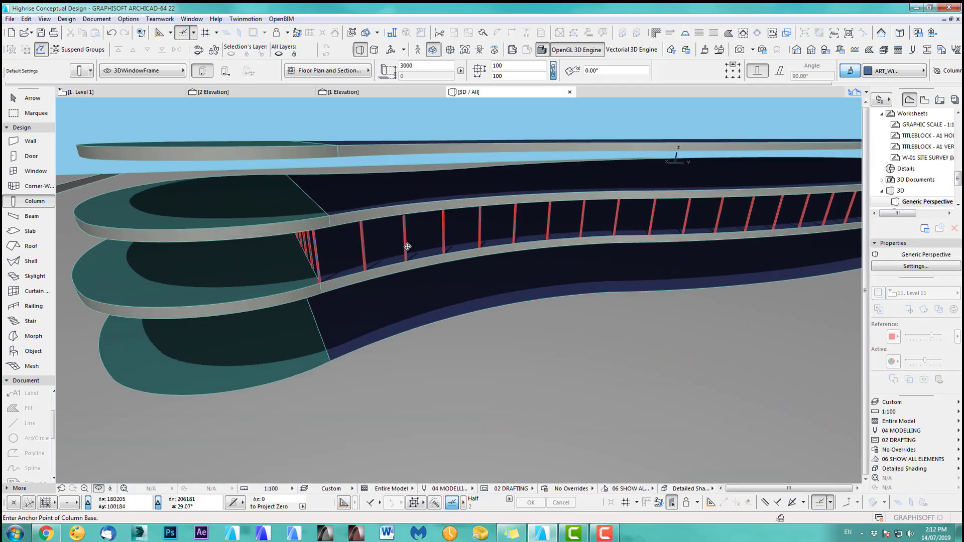
middle_click_drag(405, 252, 618, 243, "shift")
left_click(892, 402)
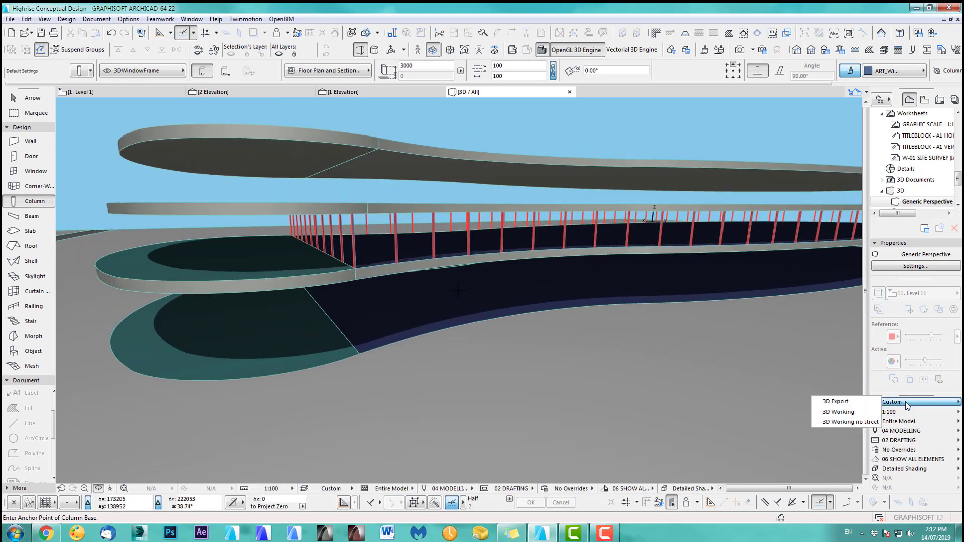
left_click(857, 415)
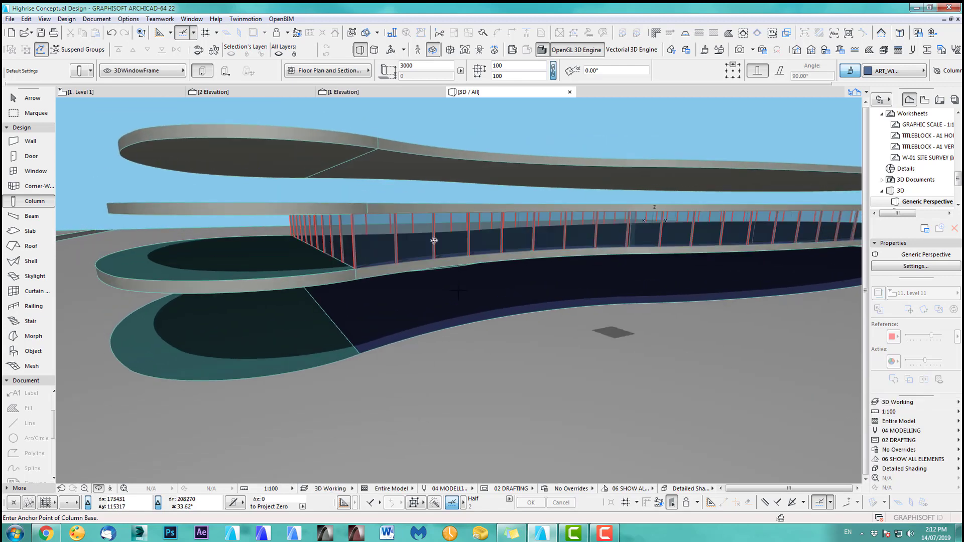
scroll(382, 246, "up", 5)
scroll(553, 248, "up", 8)
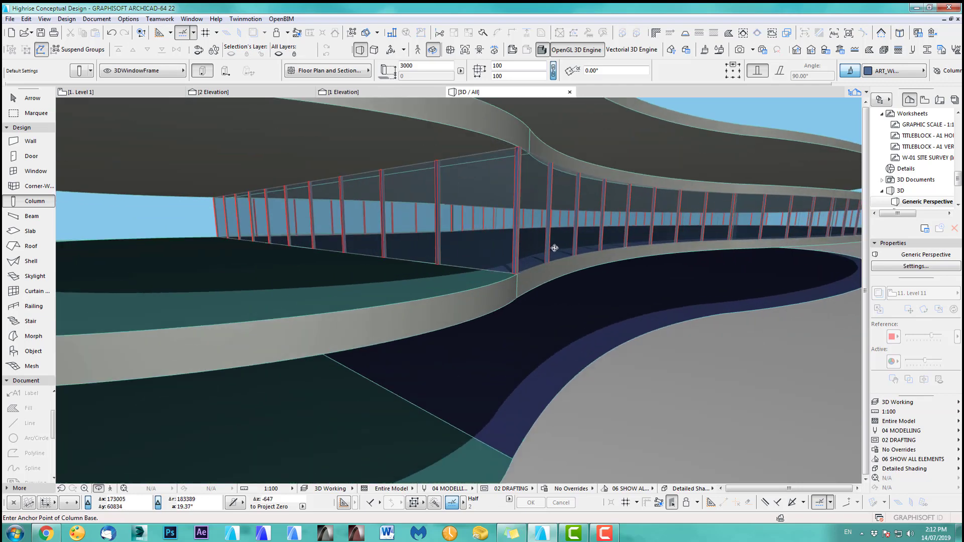
middle_click_drag(414, 317, 332, 340)
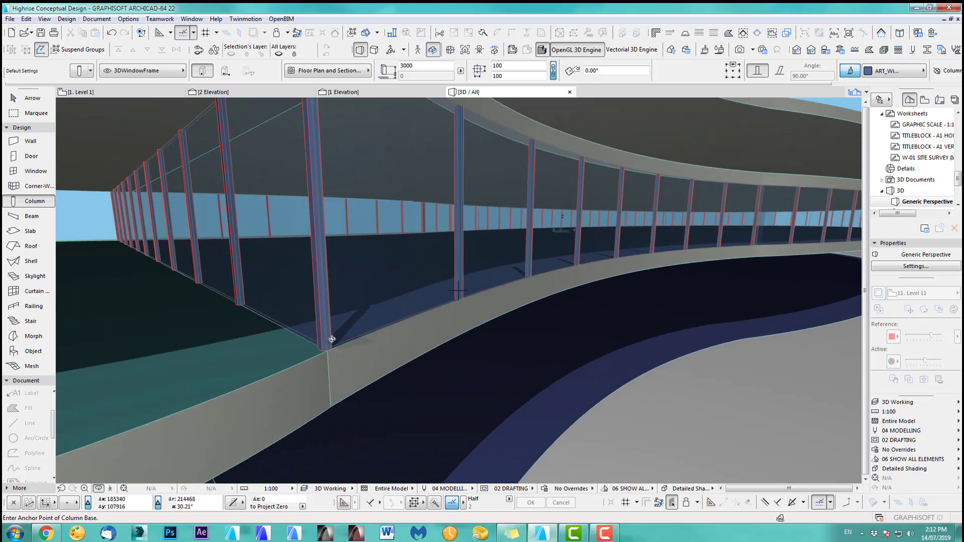
Apply the 3D Working model view options to the Level 1 floor plan.
key("F2")
scroll(512, 187, "down", 7)
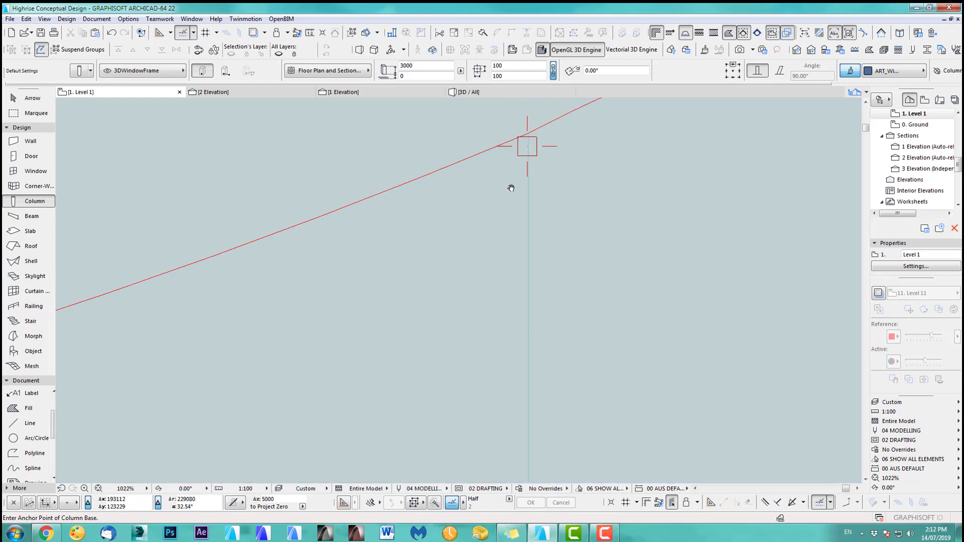
middle_click_drag(583, 230, 703, 273)
left_click(885, 402)
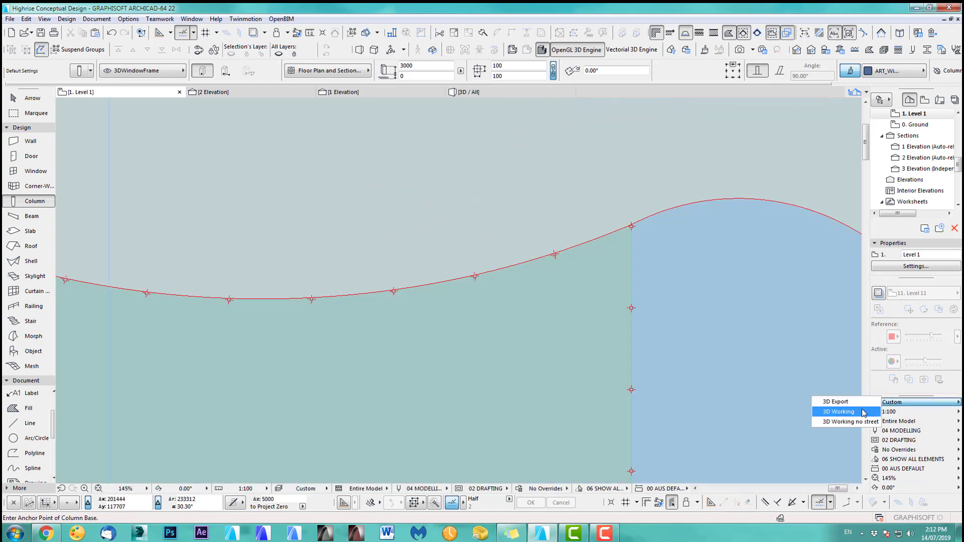
left_click(863, 413)
Select the grouped glass walls on Level 1 and set their reference line offset to -20.
scroll(622, 252, "up", 7)
left_click(428, 212, "shift")
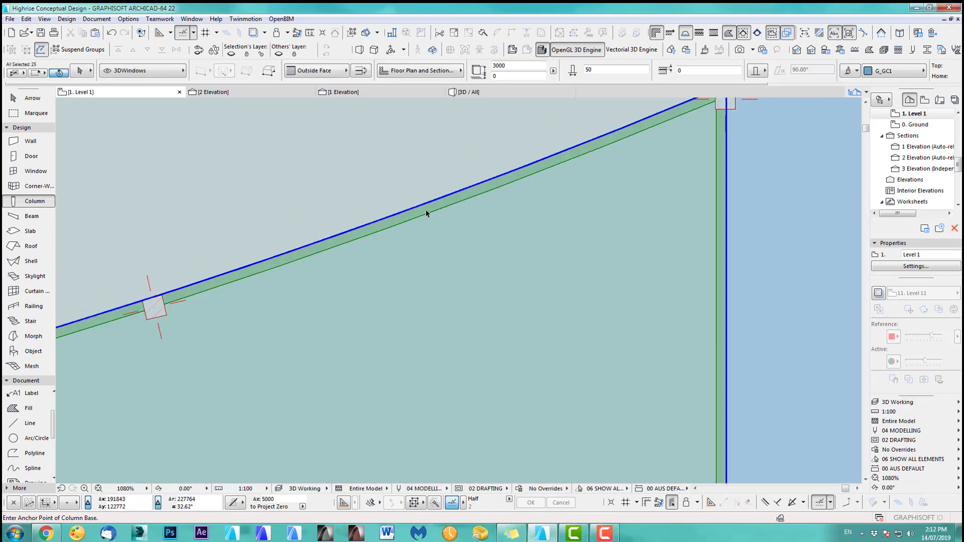
middle_click_drag(301, 265, 443, 239)
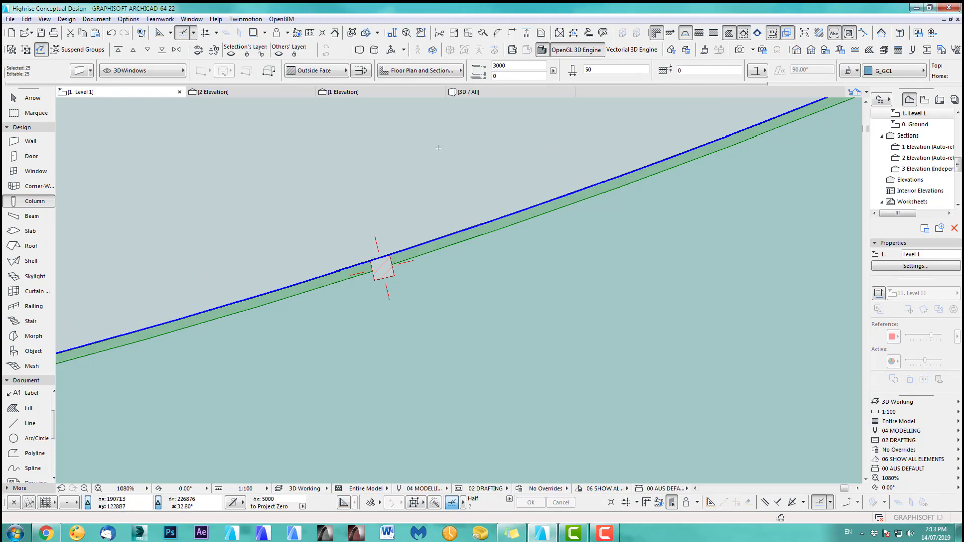
left_click(712, 71)
type("20")
key("Return")
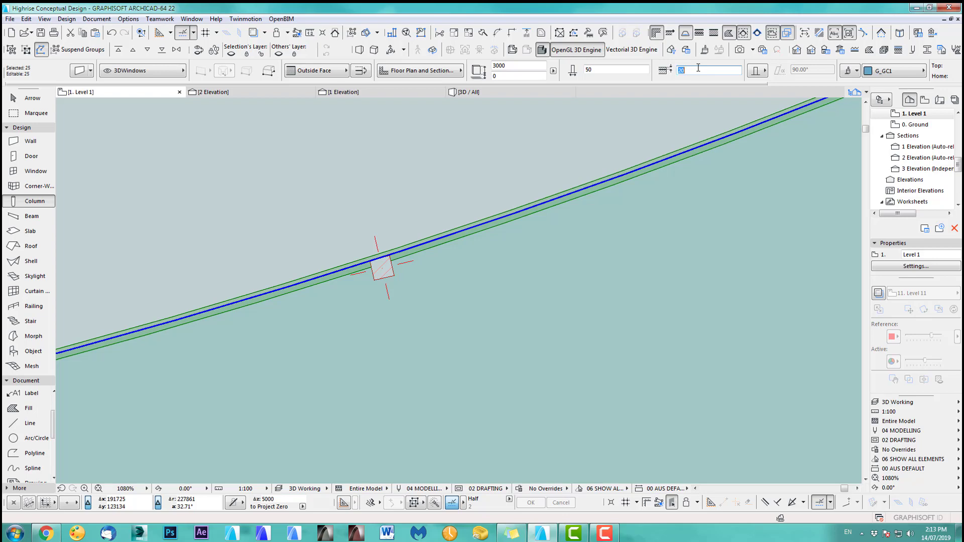
key("Return")
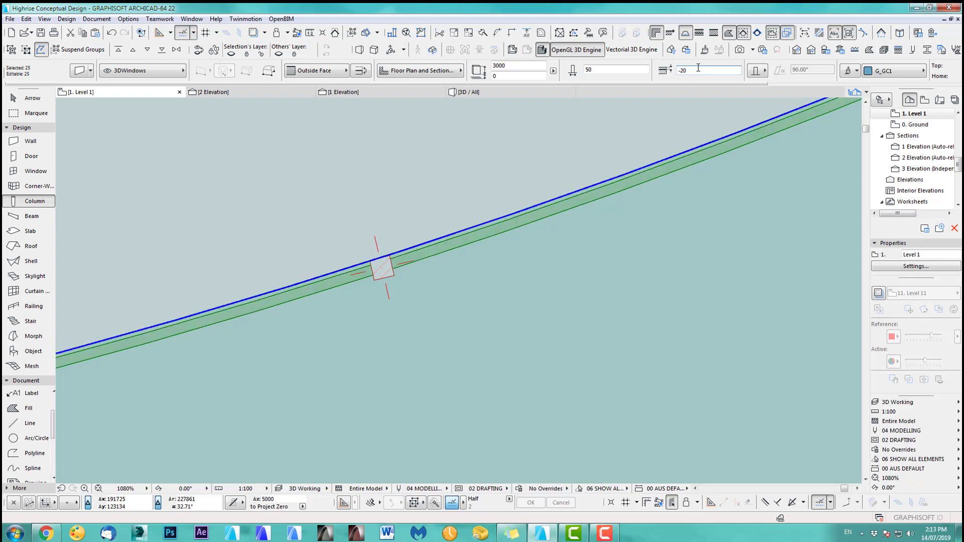
key("Escape")
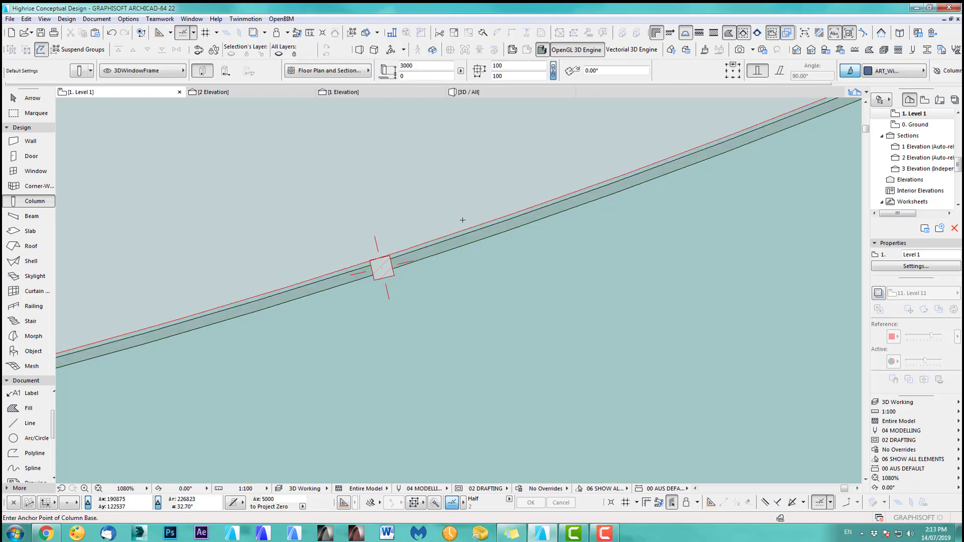
Examine in 3D how the offset glass walls sit against the frame columns on Level 1.
key("F3")
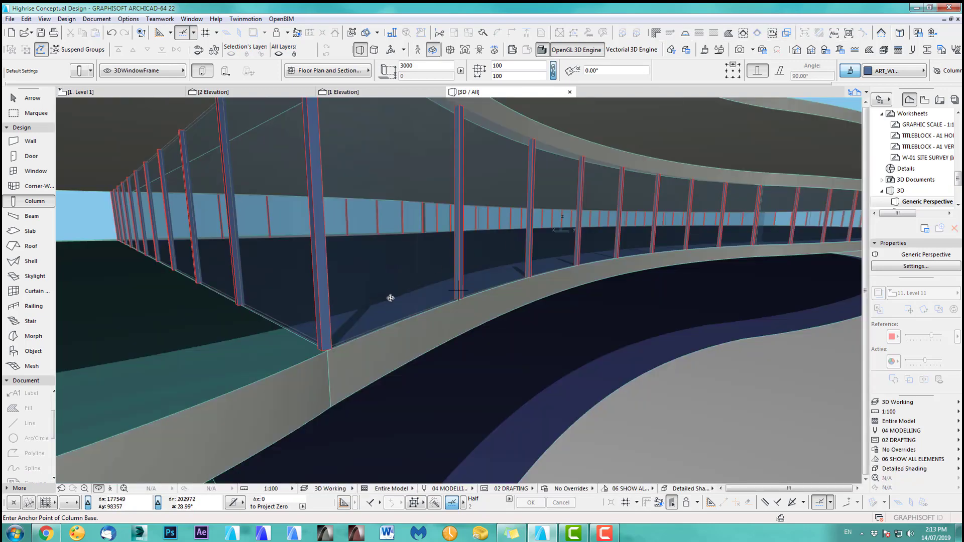
mouse_move(391, 298)
middle_mouse_down("shift")
mouse_move(474, 302)
mouse_move(345, 301)
mouse_move(400, 300)
middle_mouse_up("shift")
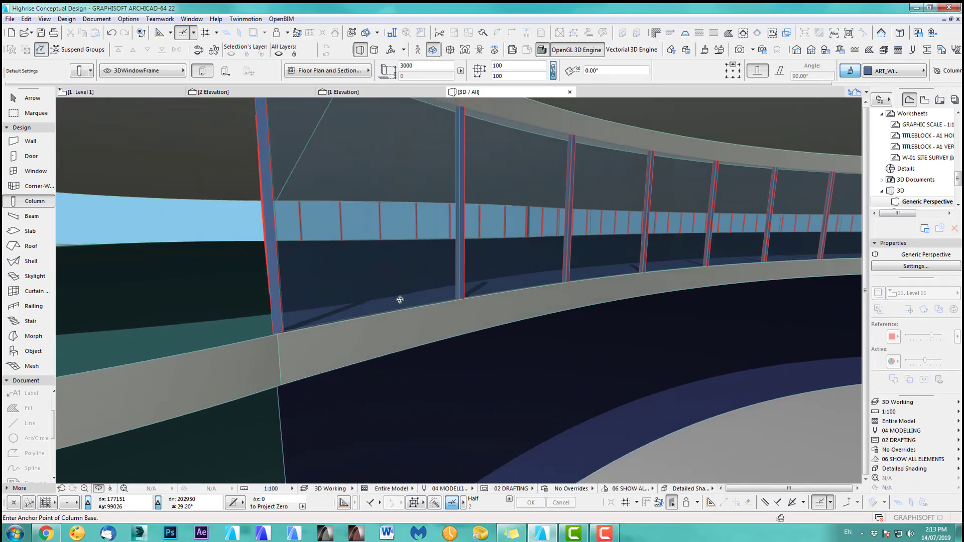
scroll(400, 299, "down", 10)
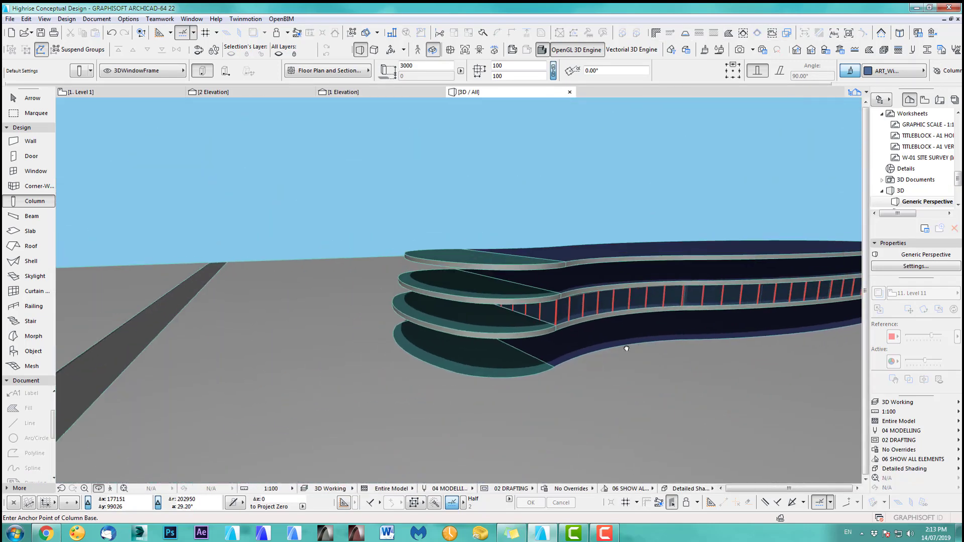
middle_click_drag(626, 348, 493, 300, "shift")
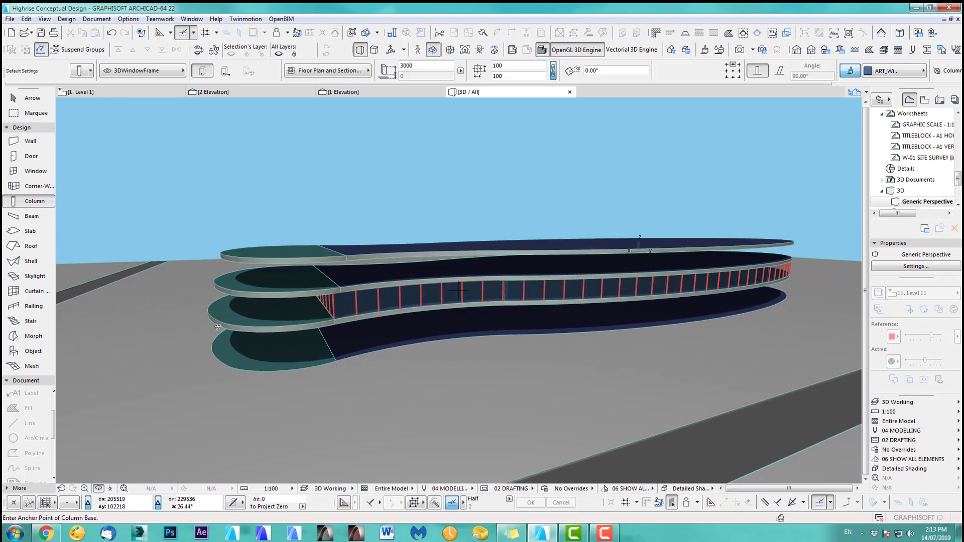
Start the Railing tool in the Level 1 plan with the "Seamless glass screen - 60" favourite fixed into top and bottom rails.
key("F2")
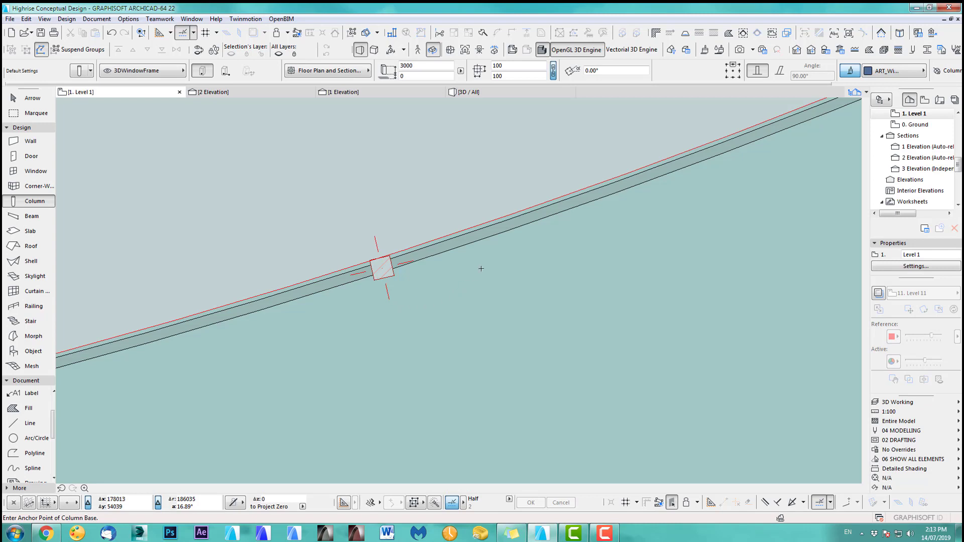
scroll(567, 260, "down", 3)
scroll(567, 260, "down", 8)
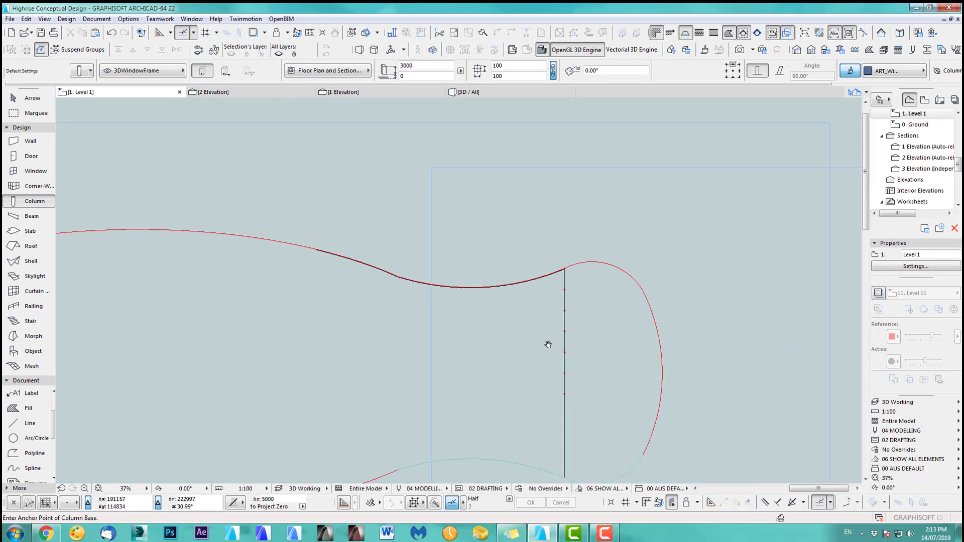
middle_click_drag(582, 340, 703, 318)
scroll(688, 311, "down", 1)
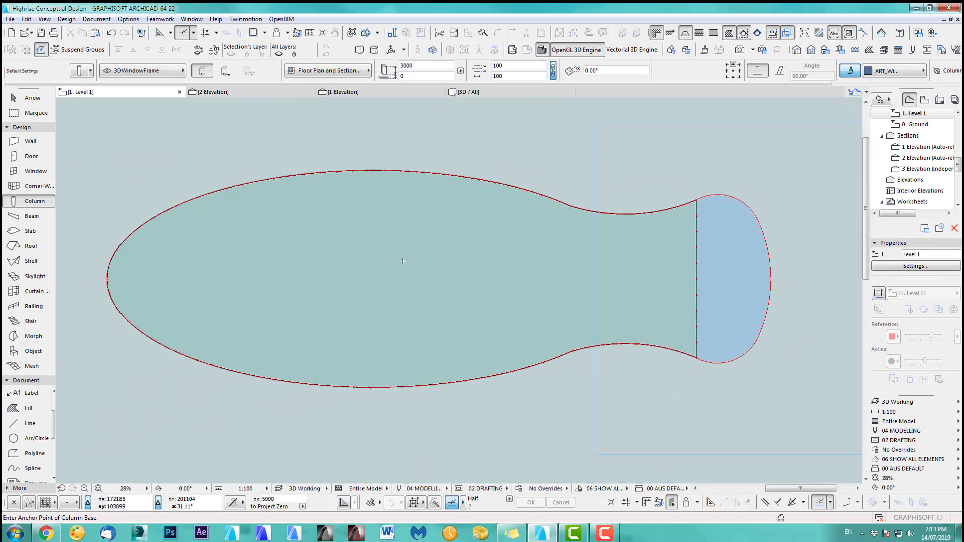
left_click(48, 307)
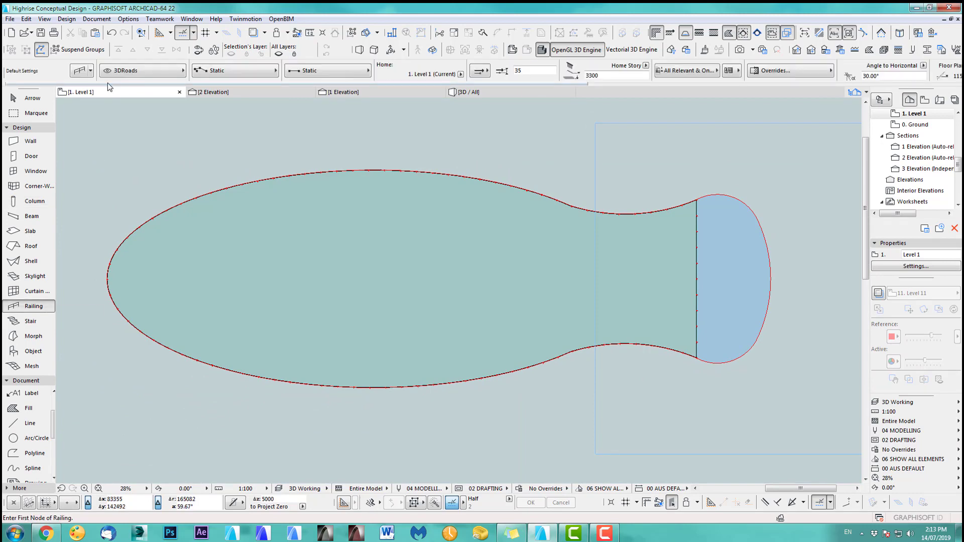
left_click(91, 71)
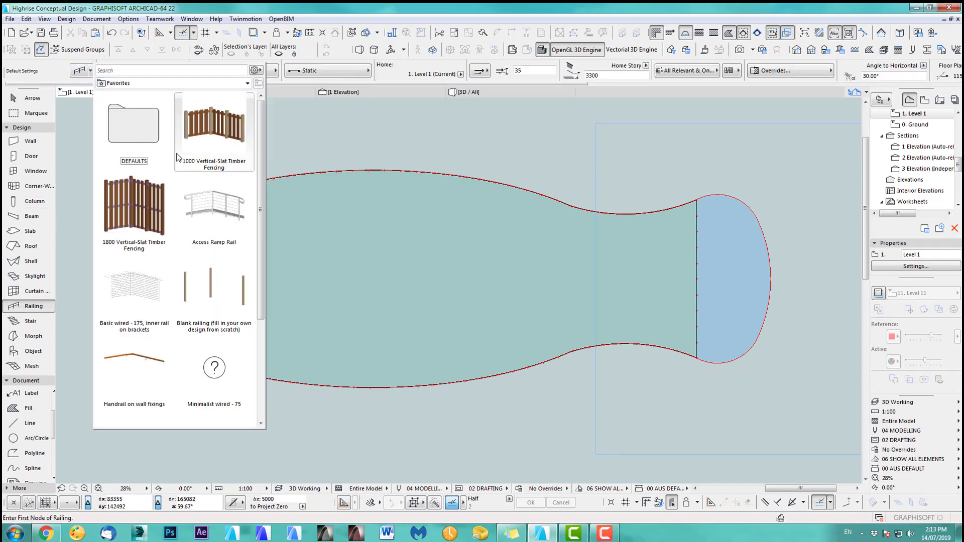
scroll(177, 157, "down", 5)
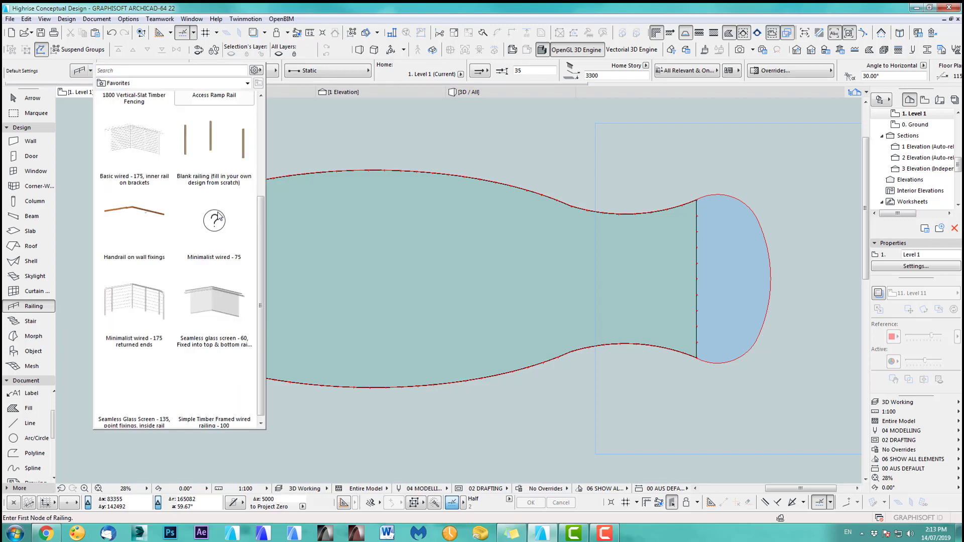
left_click(223, 305)
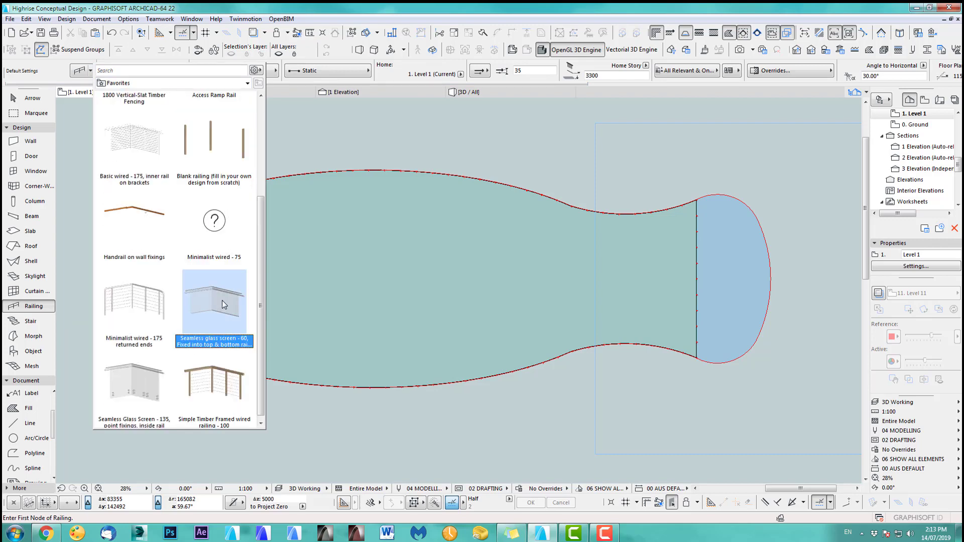
double_click(222, 301)
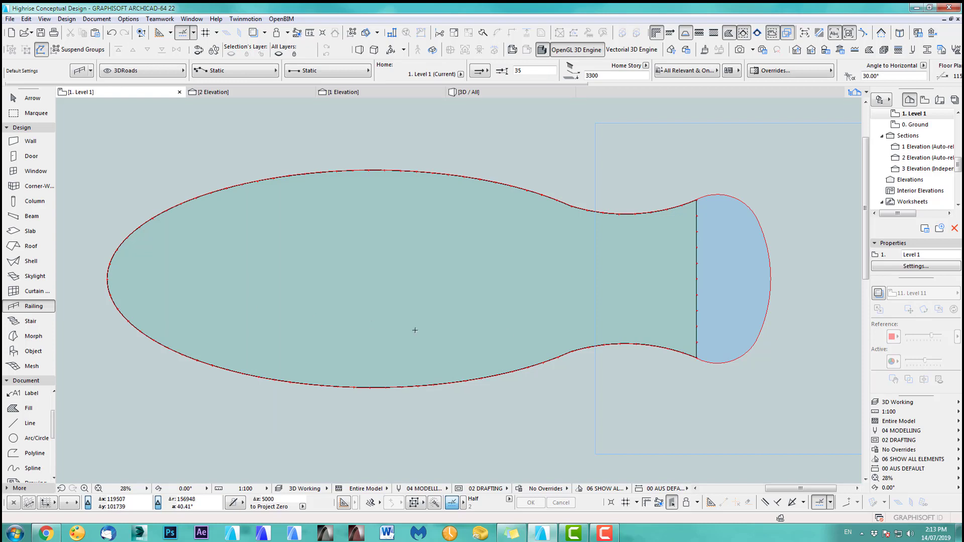
scroll(739, 323, "up", 3)
scroll(564, 314, "down", 3)
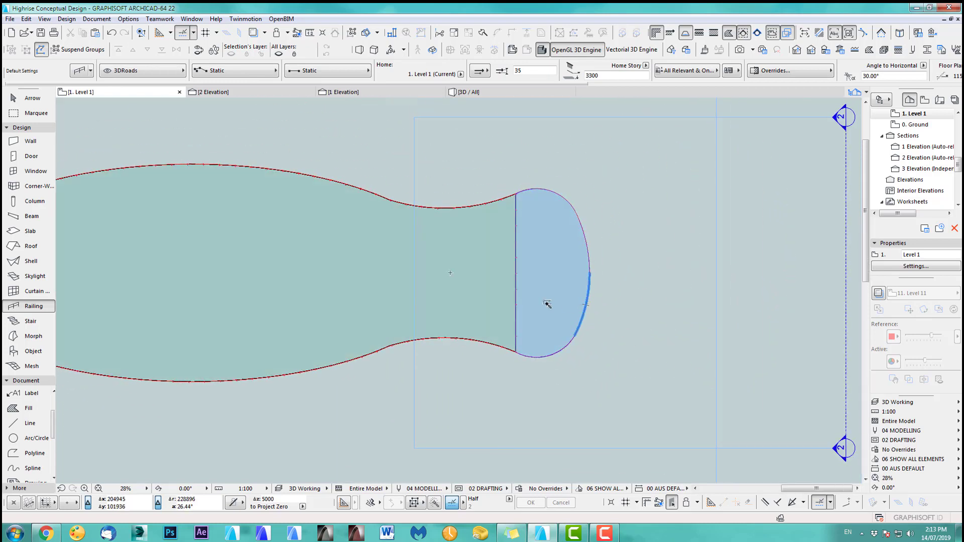
scroll(554, 352, "up", 1)
scroll(555, 351, "up", 3)
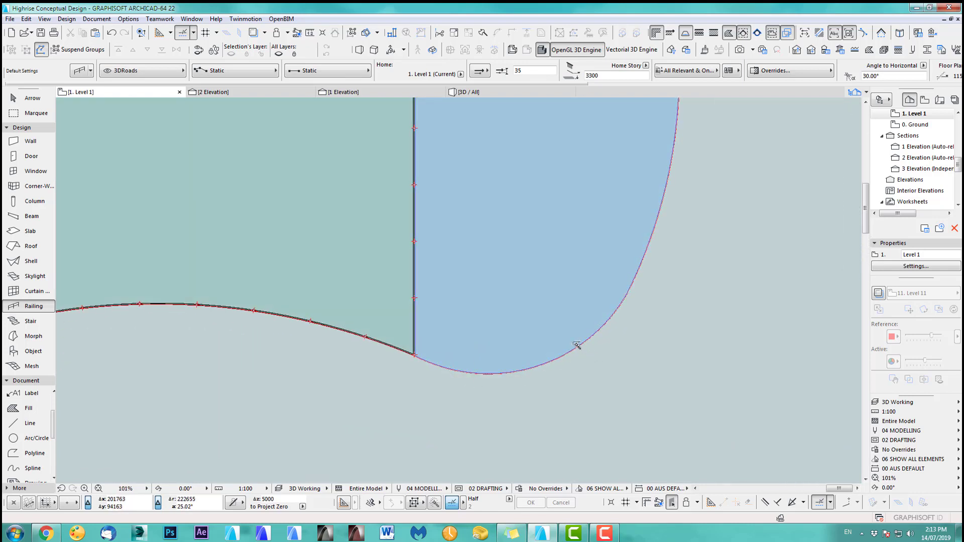
scroll(493, 347, "down", 3)
left_click(481, 297)
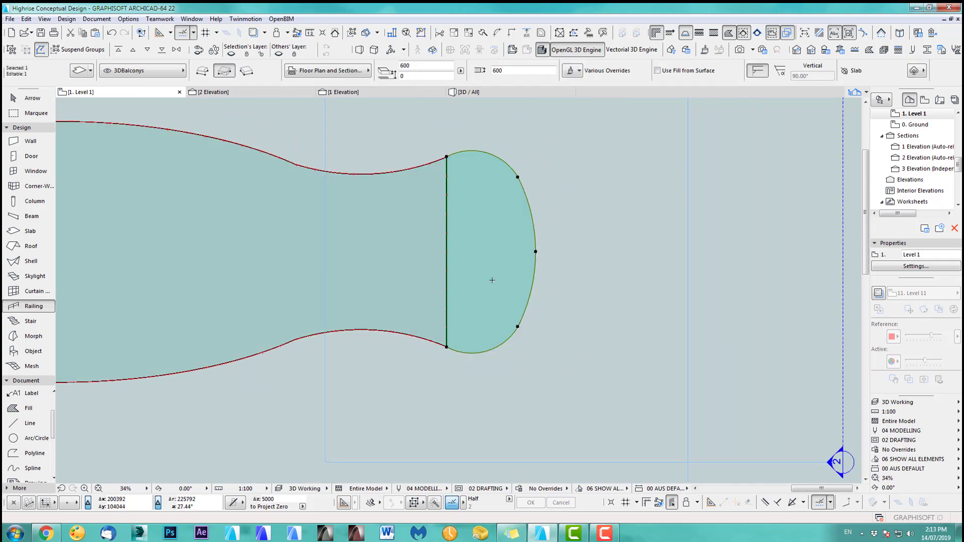
key("Escape")
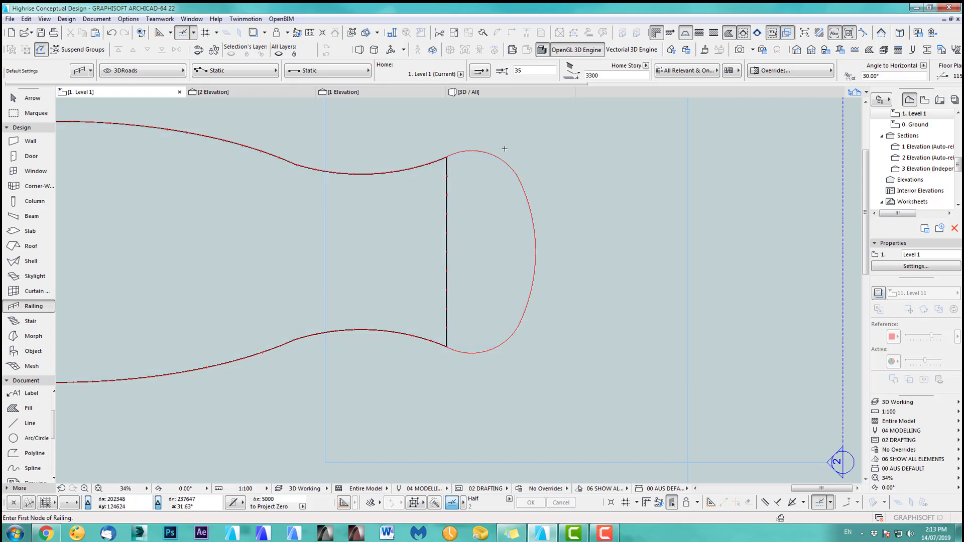
Copy the six outline arcs around the balcony end horizontally into the empty area beyond elevation marker 2, about 95598 mm away.
scroll(452, 148, "up", 2)
left_click(448, 153, "shift")
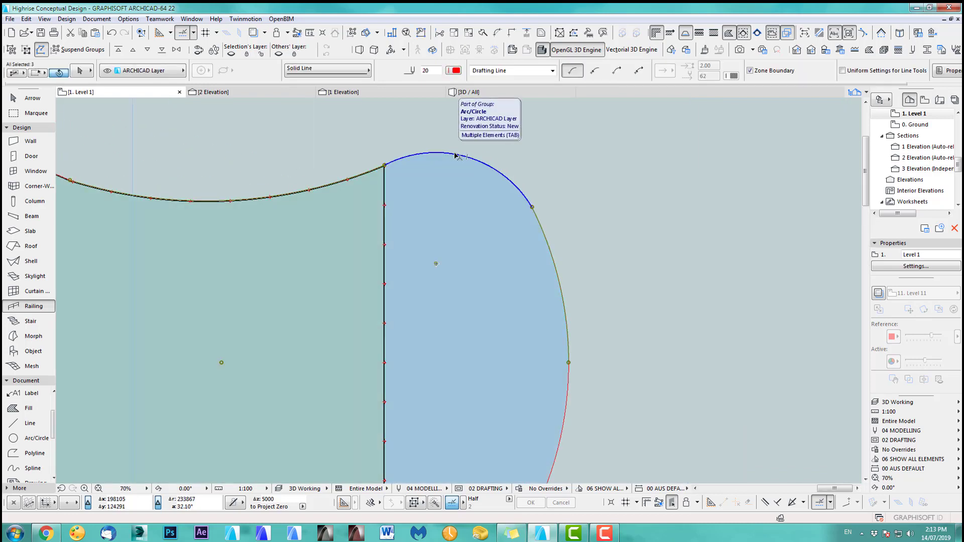
scroll(593, 206, "down", 2)
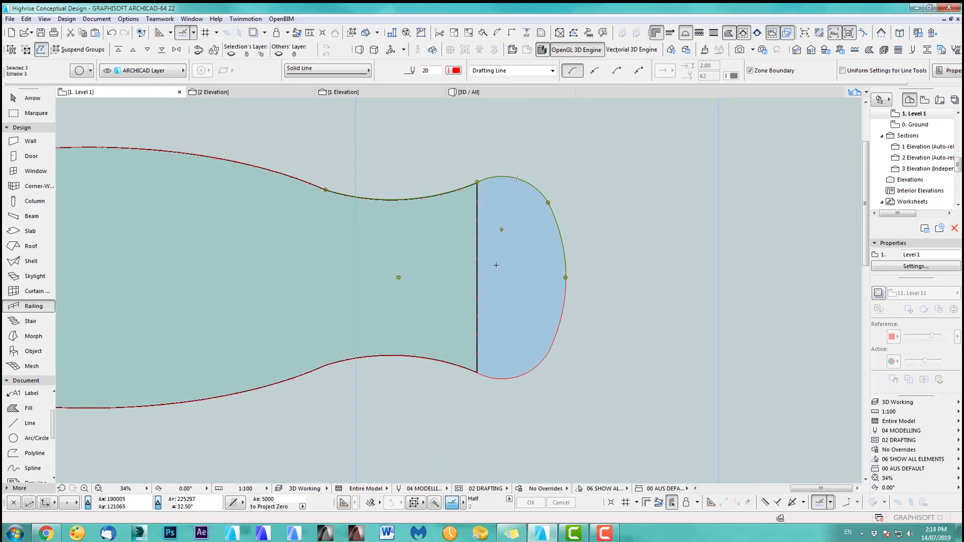
scroll(582, 375, "down", 2)
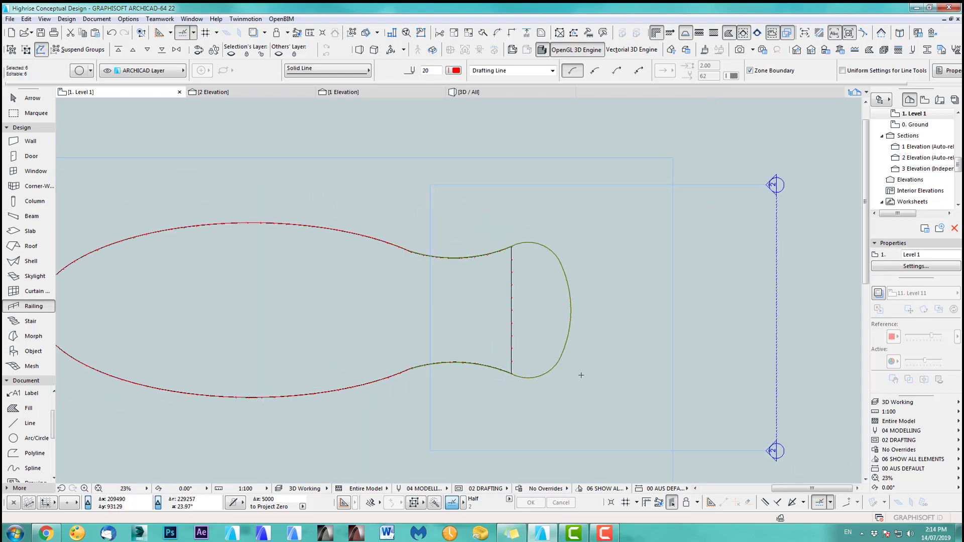
middle_click_drag(582, 374, 365, 378)
key("ctrl+shift+d")
left_click(366, 351)
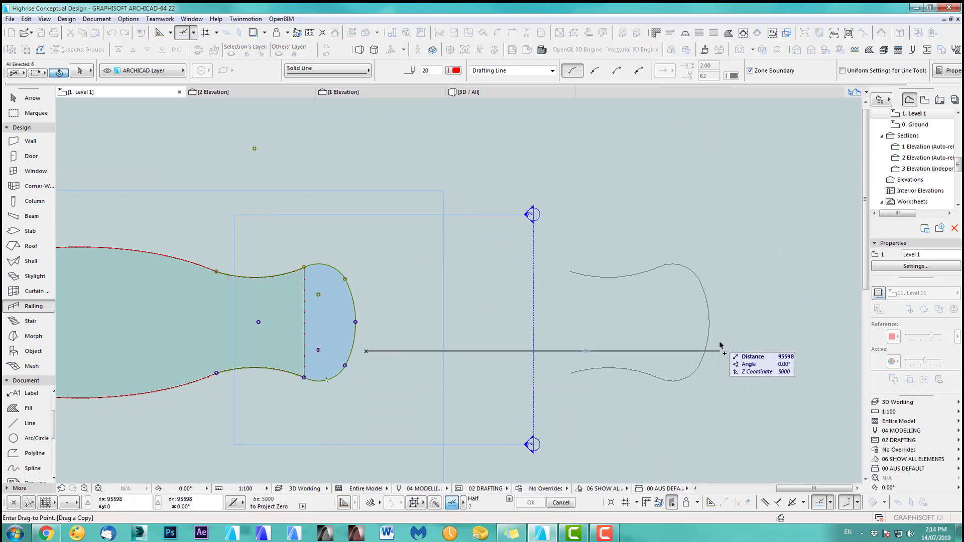
left_click(720, 351)
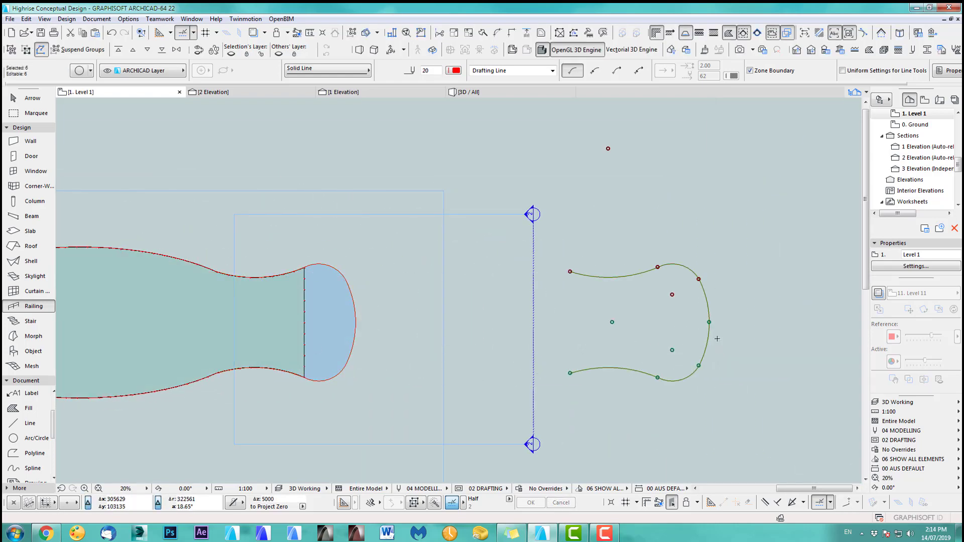
key("Escape")
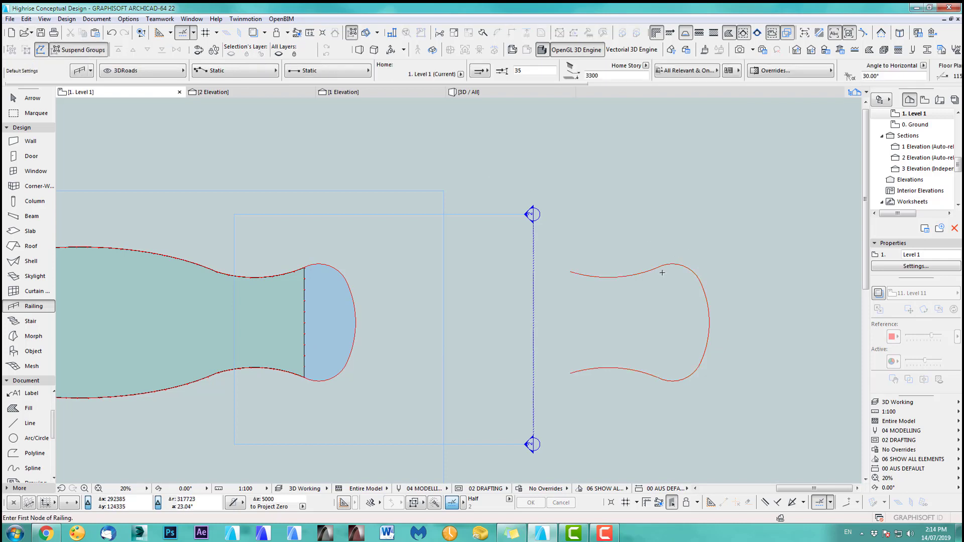
Delete the two inward-curving arcs from the copied outline, keeping only the balcony curve.
left_click(629, 275, "shift")
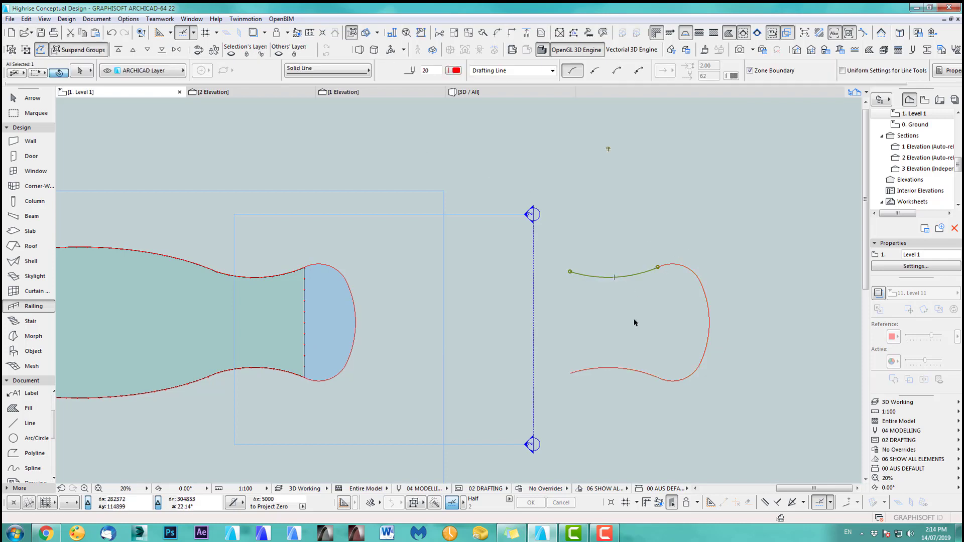
left_click(638, 372, "shift")
key("Delete")
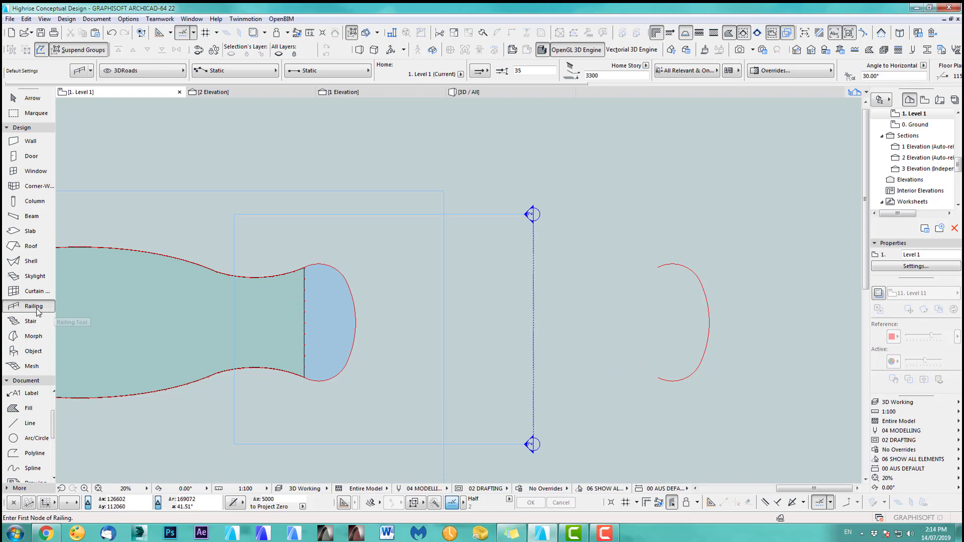
Trace the copied balcony curve with a seamless glass railing and change the railing's reference line location.
left_click(709, 334)
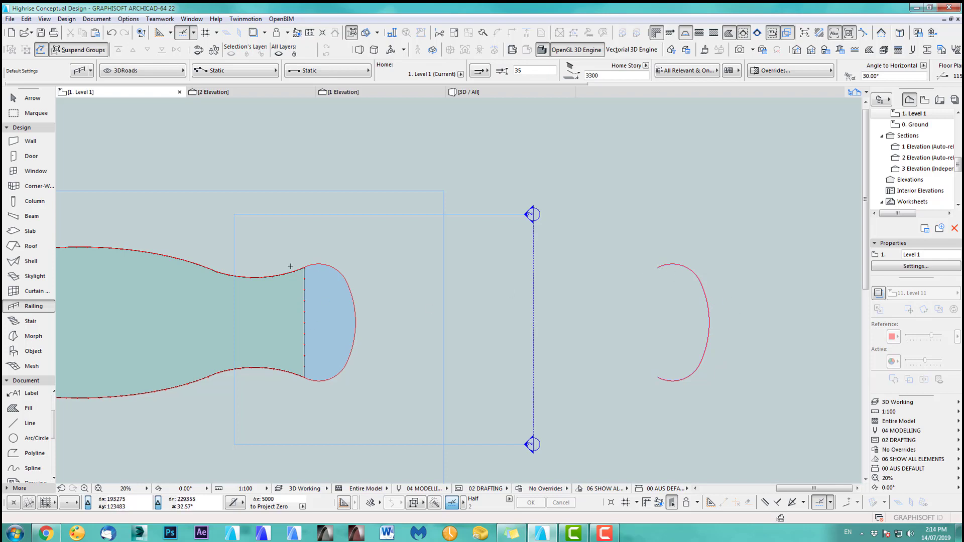
scroll(697, 285, "up", 10)
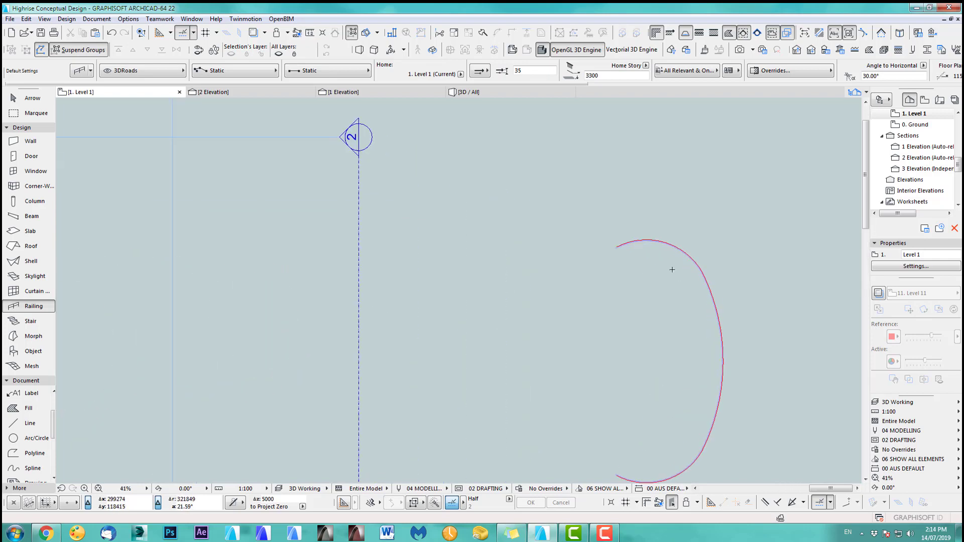
left_click(586, 274)
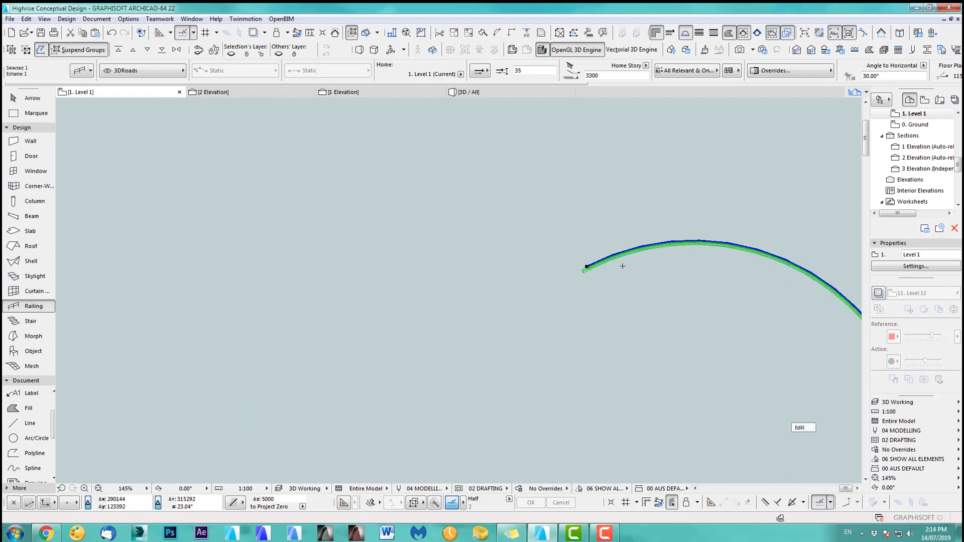
scroll(627, 322, "down", 8)
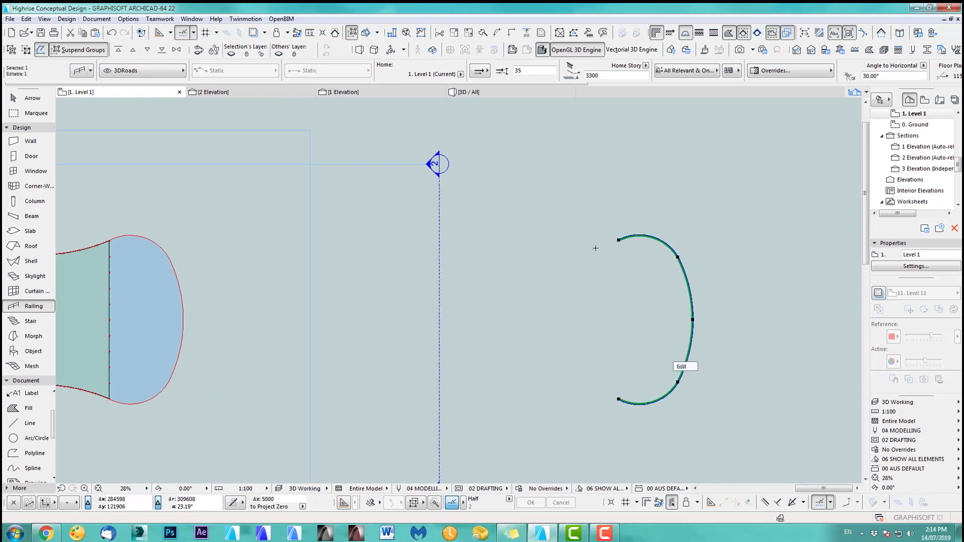
scroll(653, 223, "up", 4)
scroll(490, 324, "up", 8)
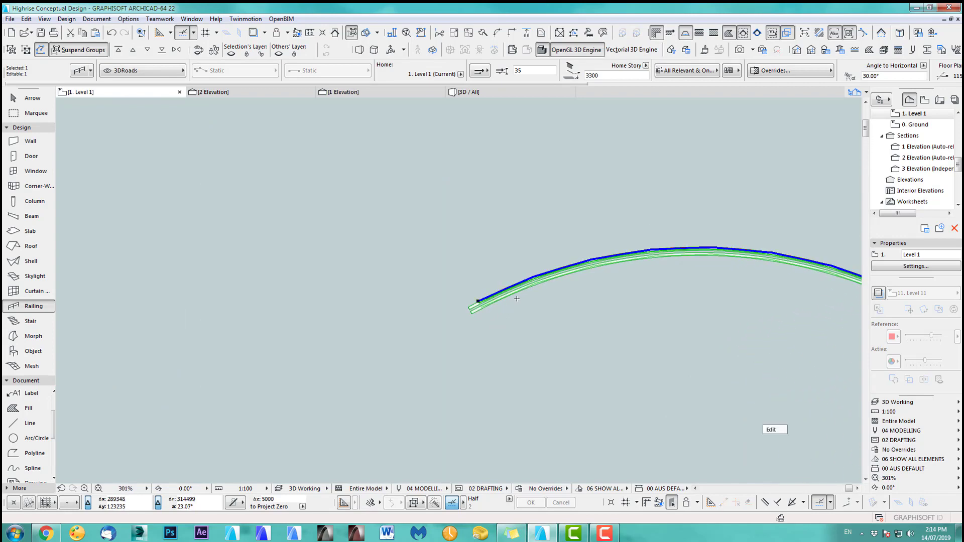
left_click(481, 72)
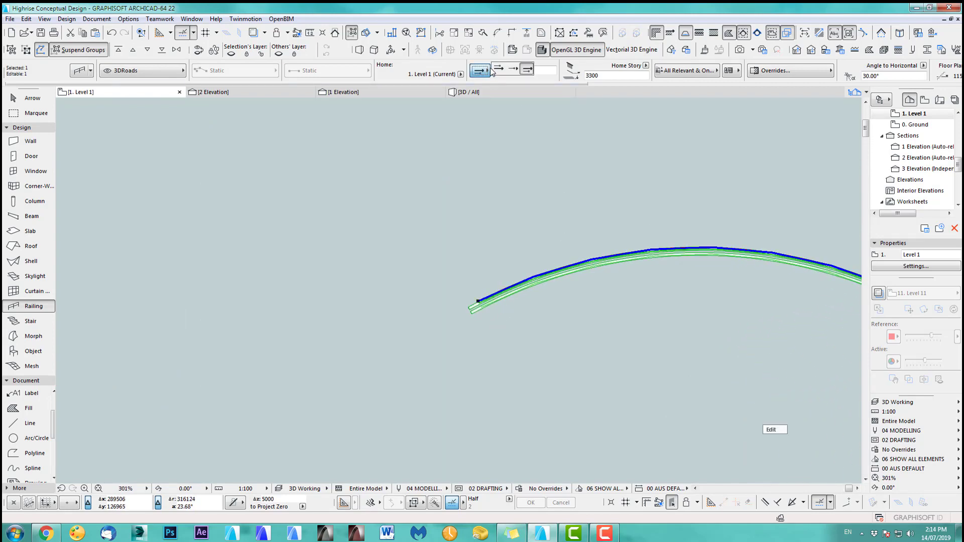
left_click(499, 69)
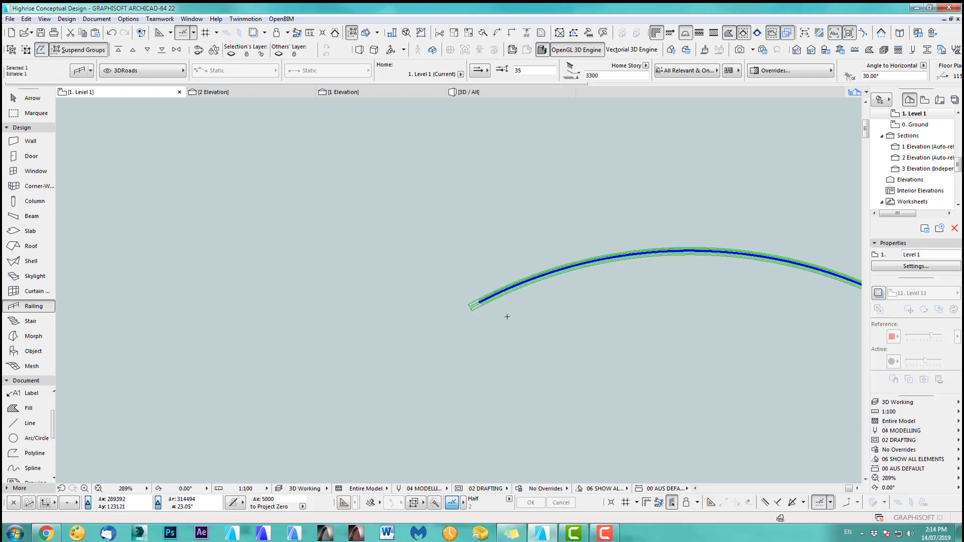
Move the railing from its upper end node onto the slab corner where the balcony edge meets the glass wall.
scroll(561, 310, "down", 3)
key("ctrl+d")
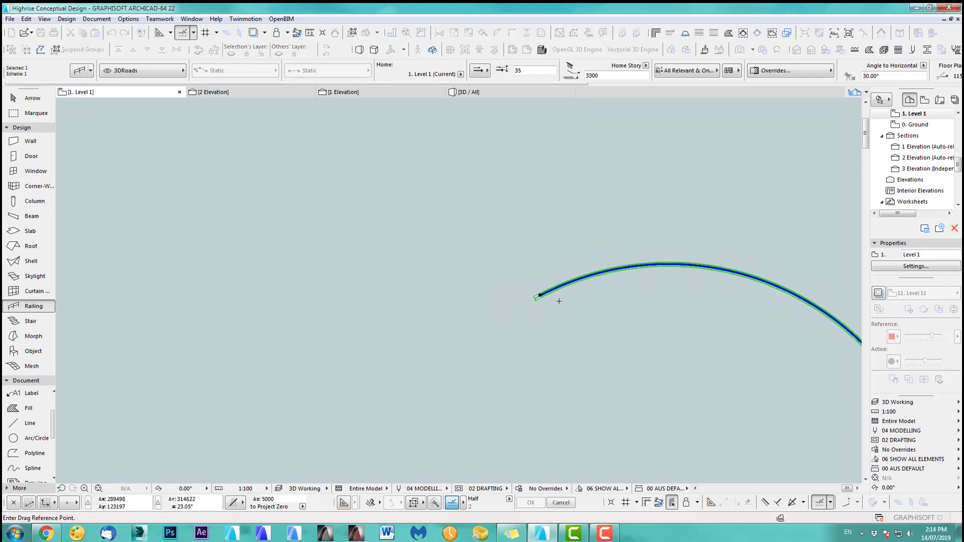
left_click(541, 295)
scroll(366, 319, "up", 6)
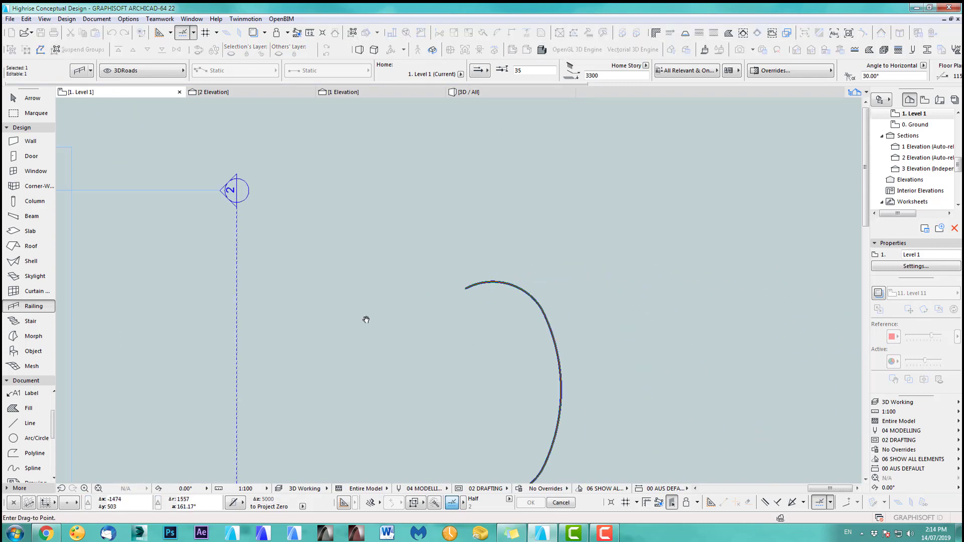
scroll(603, 279, "up", 8)
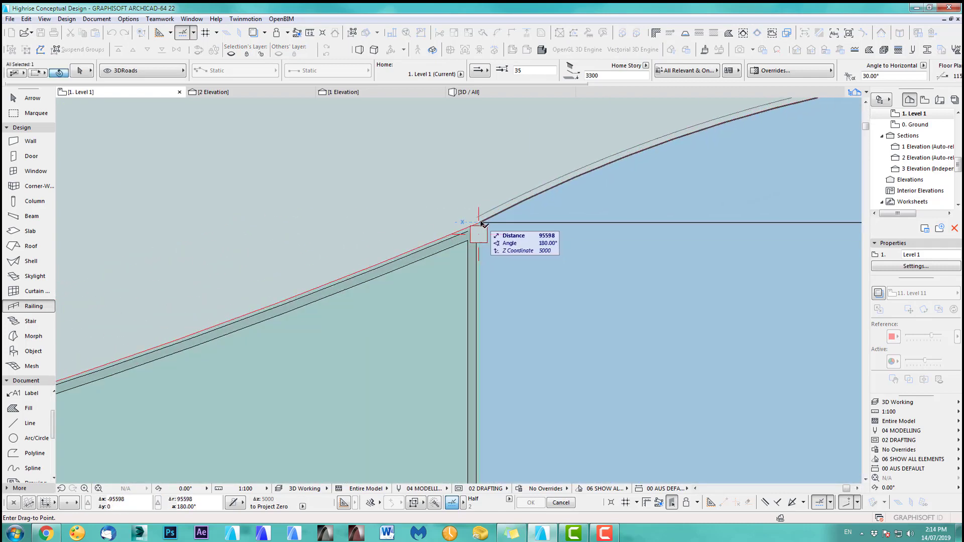
left_click(480, 222)
scroll(517, 297, "down", 15)
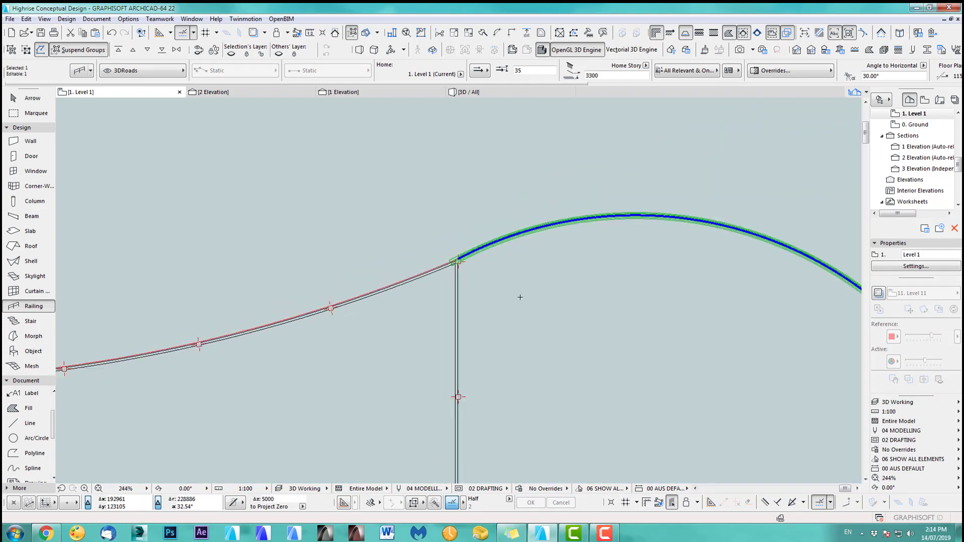
key("Escape")
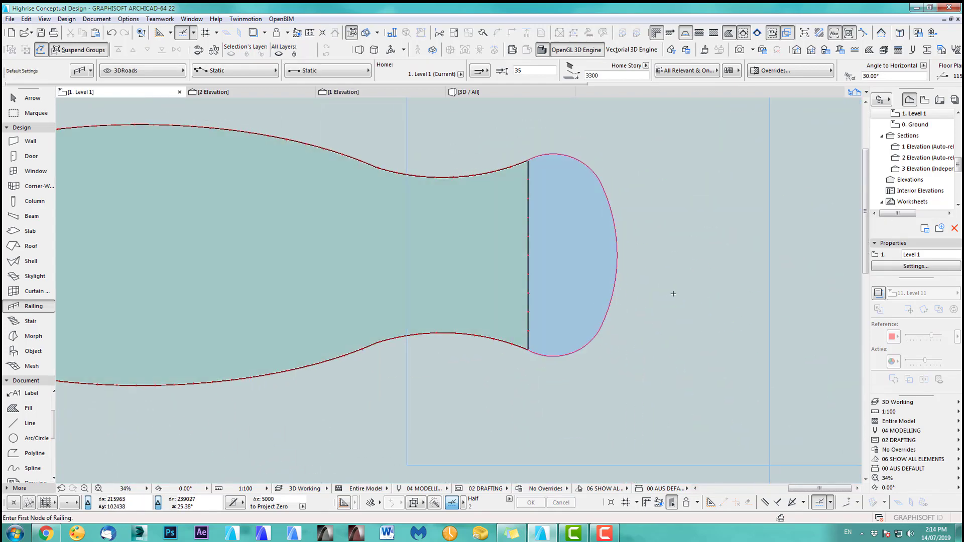
Select the balcony railing in the Level 1 plan and set its base offset to the home story to 0.
key("F3")
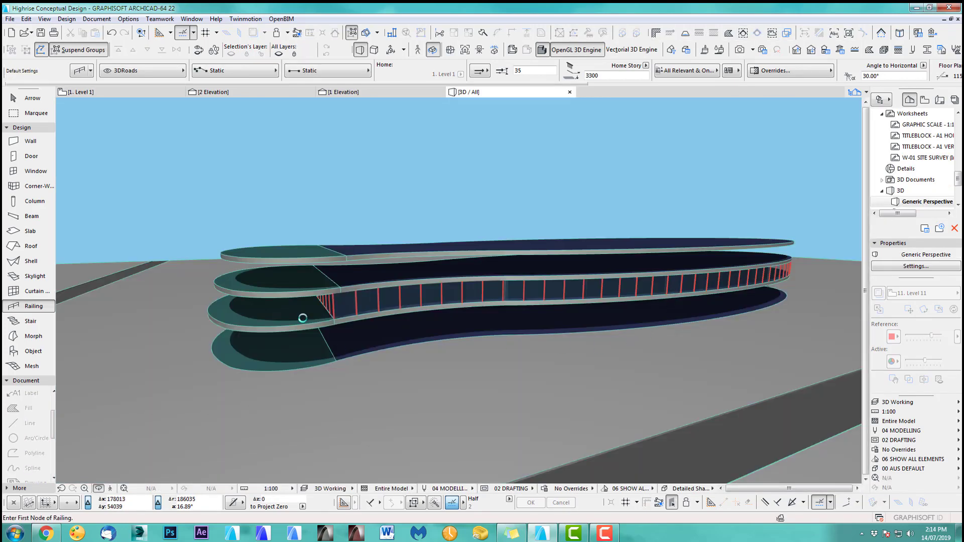
scroll(282, 301, "up", 6)
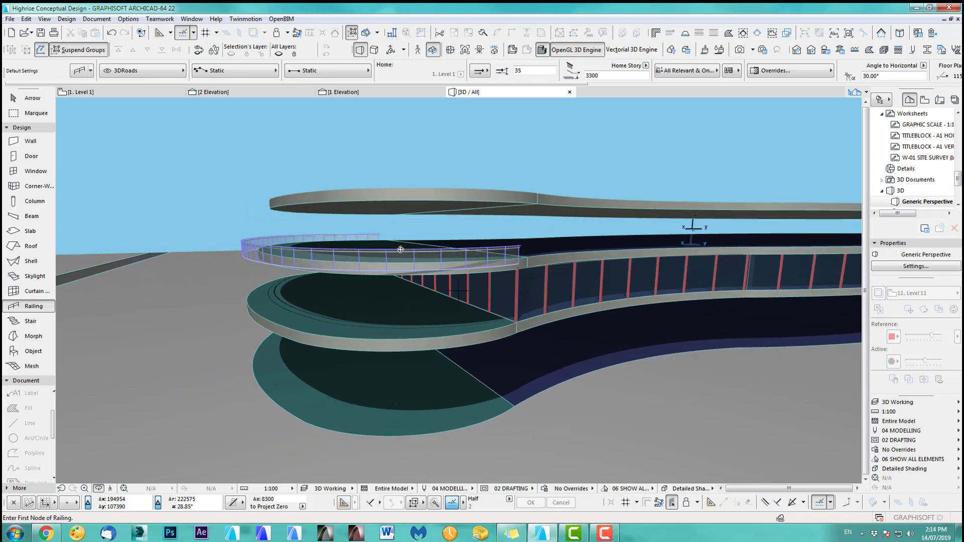
left_click(24, 98)
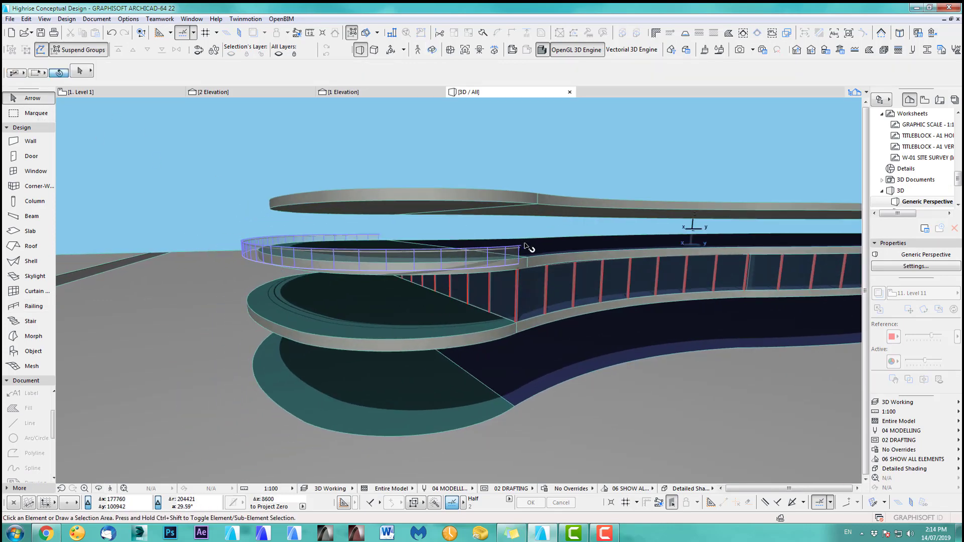
key("F2")
left_click(618, 229)
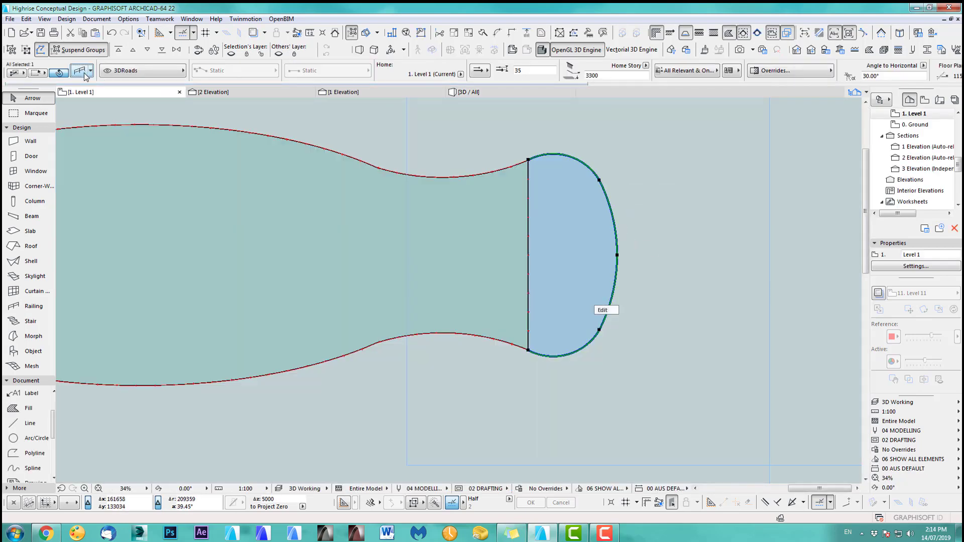
left_click(84, 73)
left_click(116, 67)
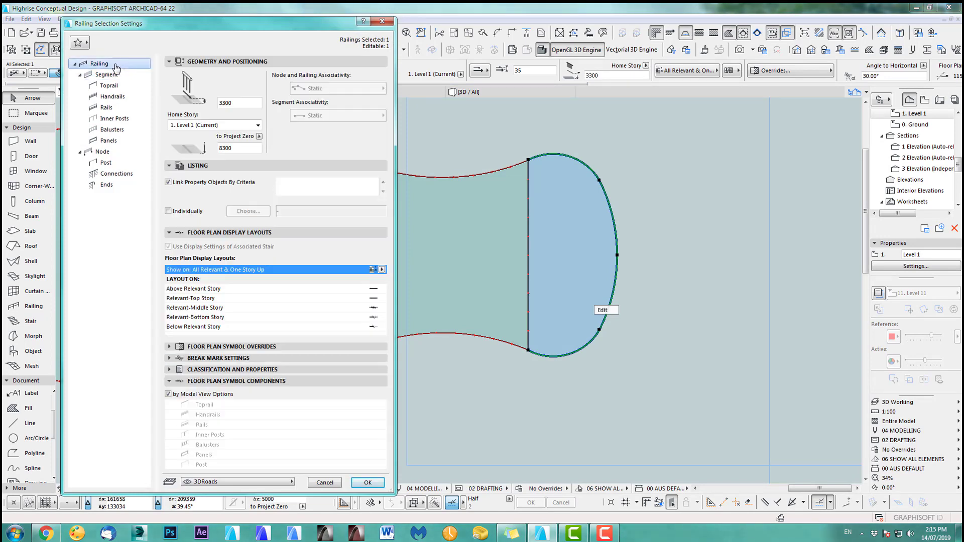
key("Tab")
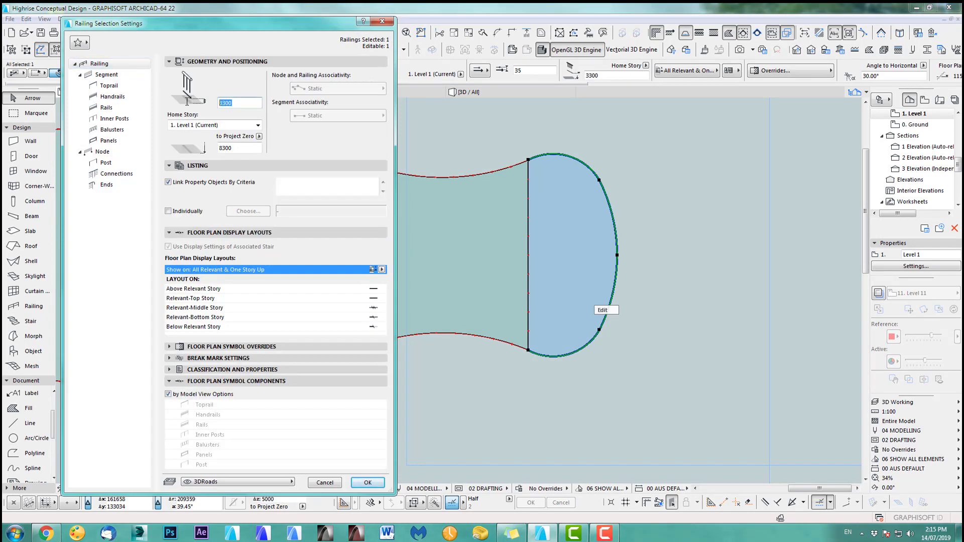
key("Return")
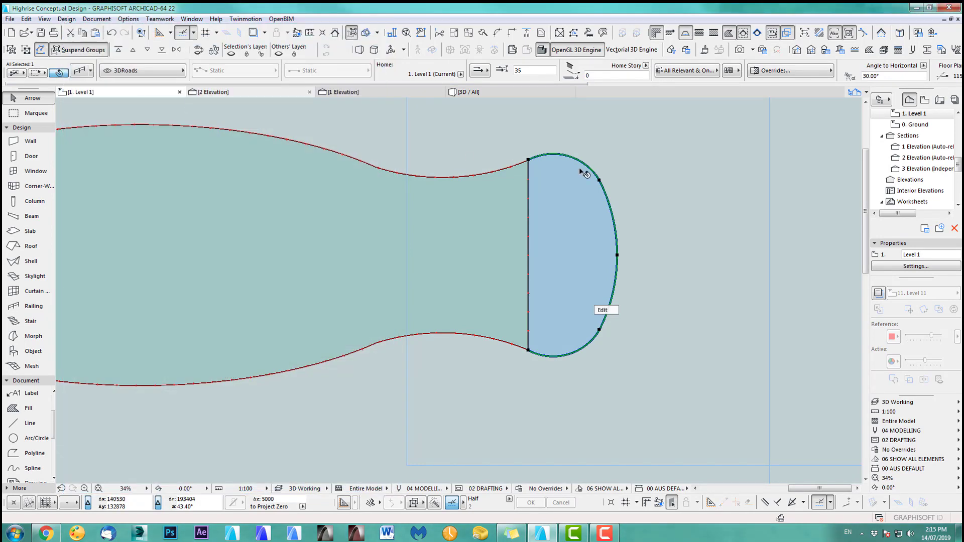
left_click(667, 194)
Examine in 3D how the railing's end meets the glass wall and corner column on Level 1.
key("F3")
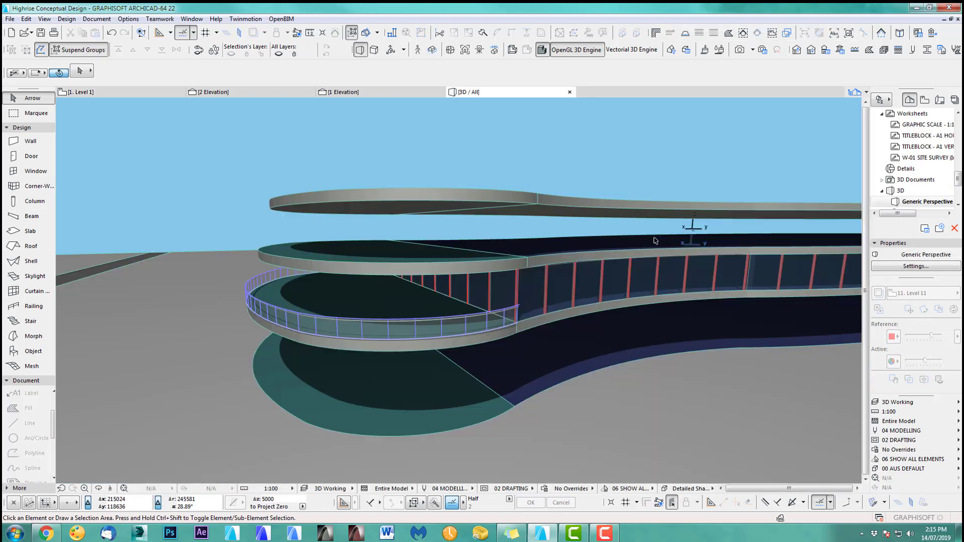
middle_click_drag(394, 327, 393, 295, "shift")
scroll(413, 317, "down", 2)
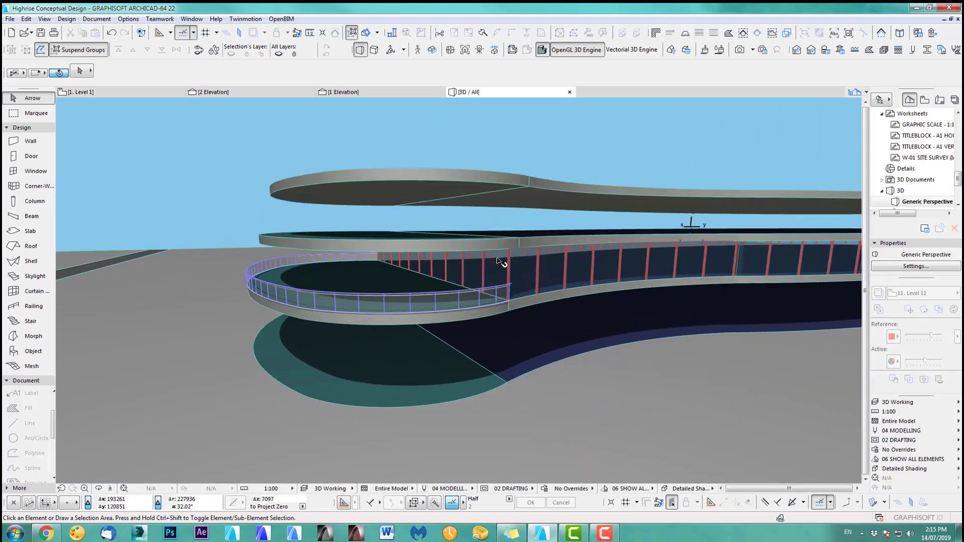
scroll(503, 263, "up", 5)
middle_click_drag(528, 325, 430, 338, "shift")
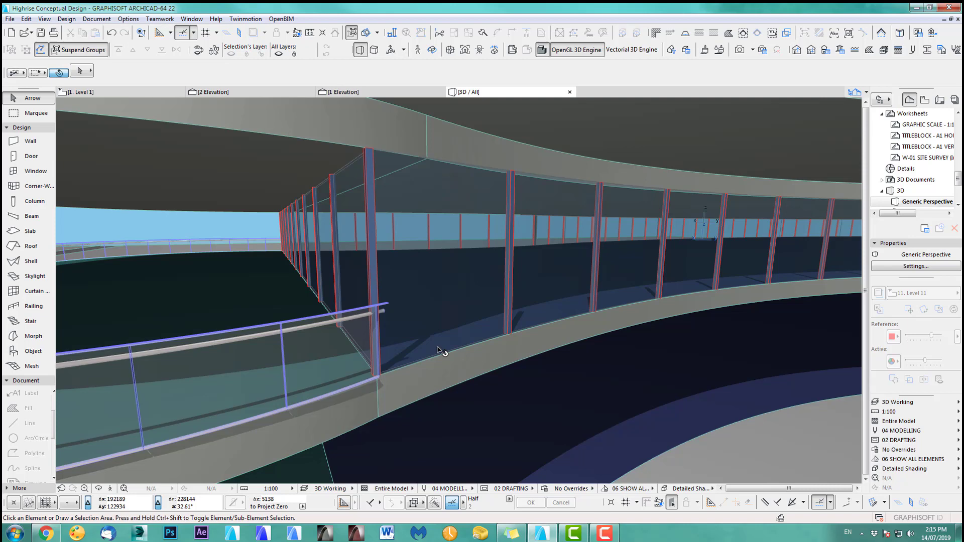
mouse_move(441, 351)
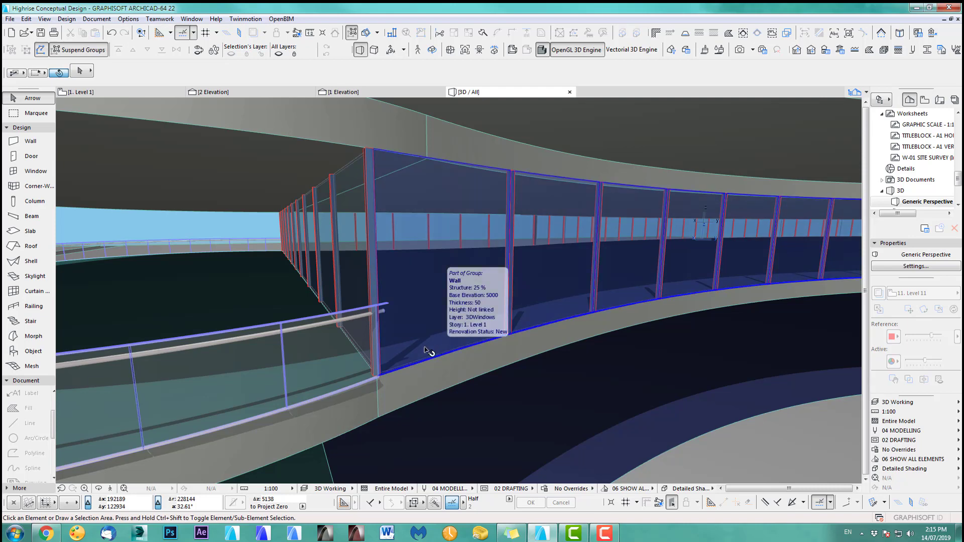
scroll(412, 334, "down", 3)
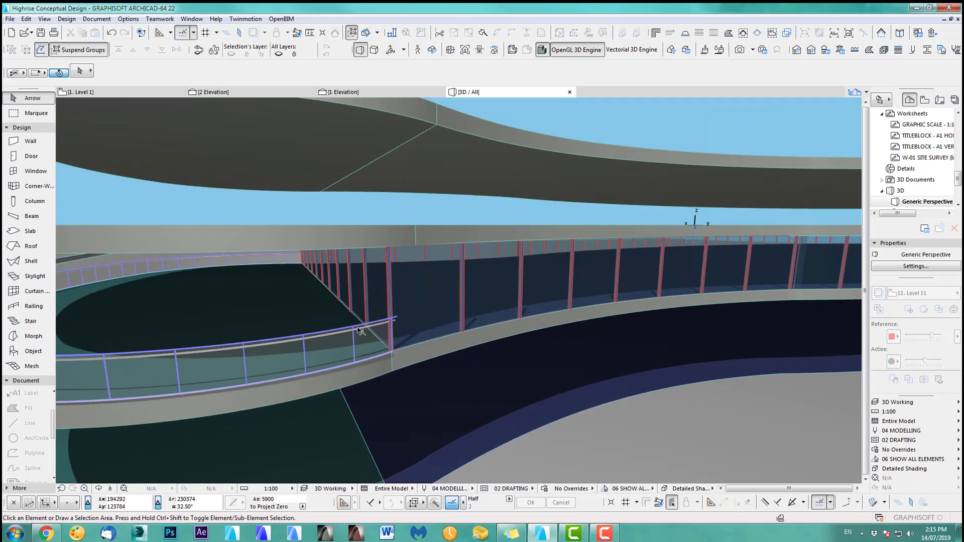
Try a reference line offset of 100 on the Level 1 balcony railing in 3D.
left_click(359, 330)
scroll(427, 323, "down", 2)
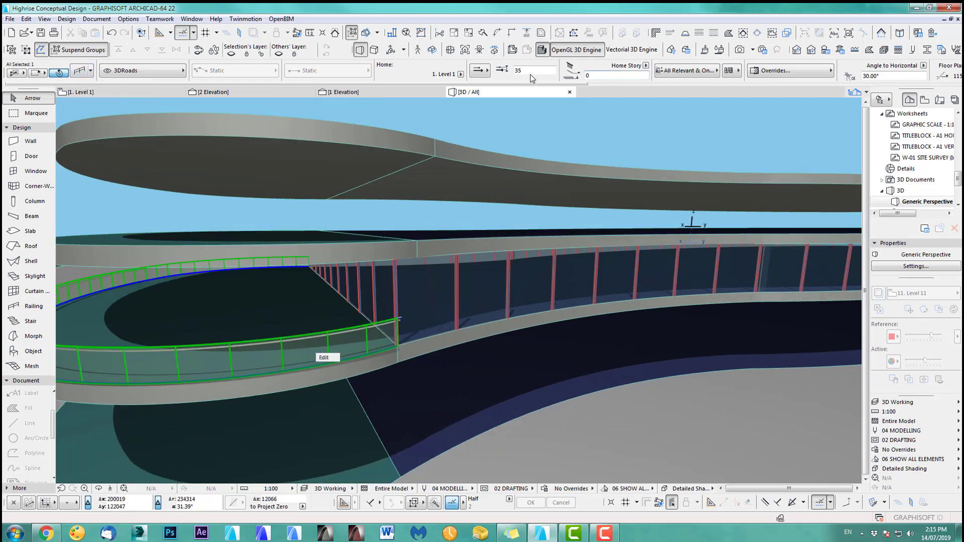
scroll(391, 331, "up", 10)
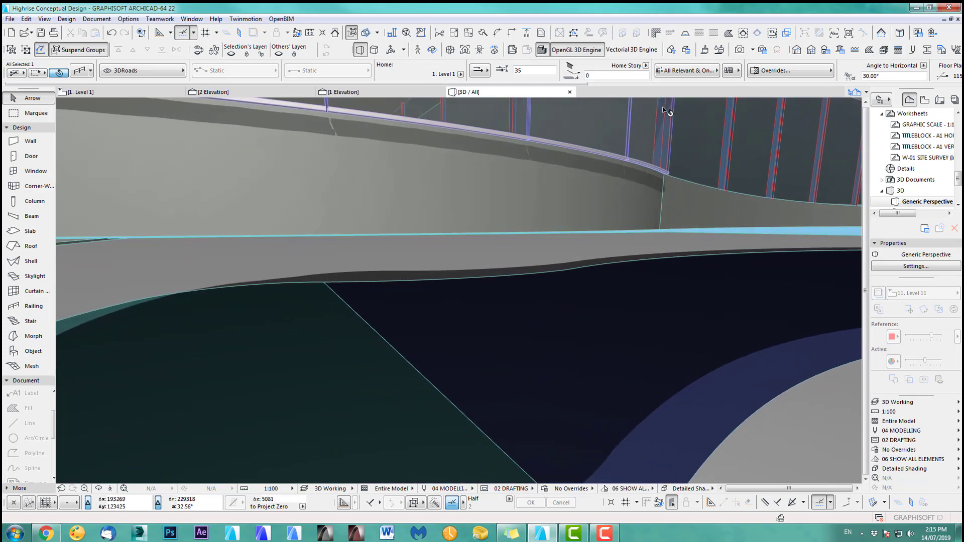
left_click(529, 70)
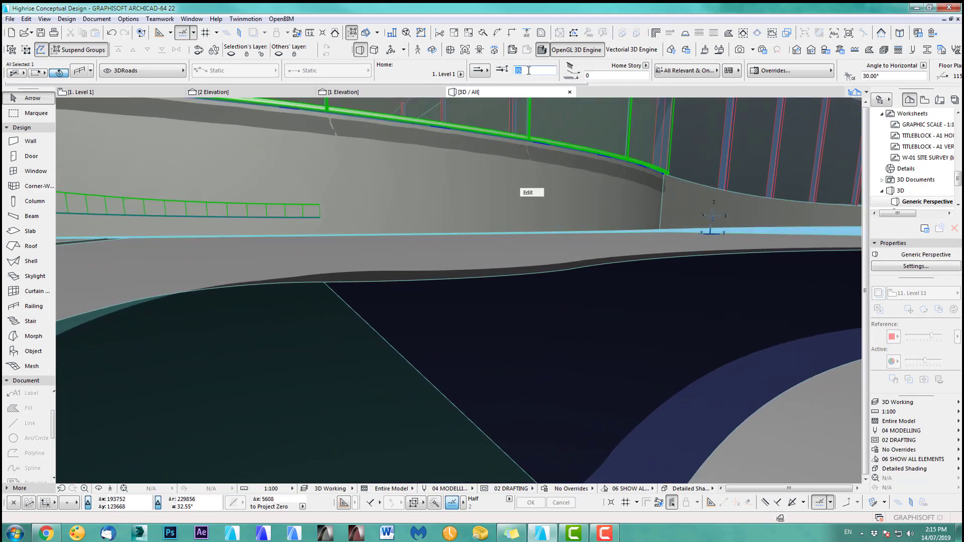
type("100")
key("Return")
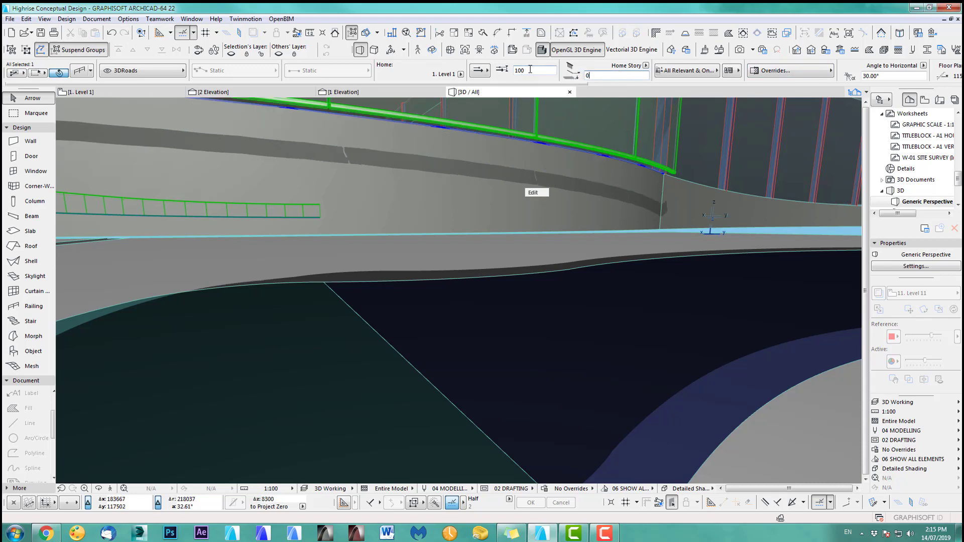
key("ctrl+z")
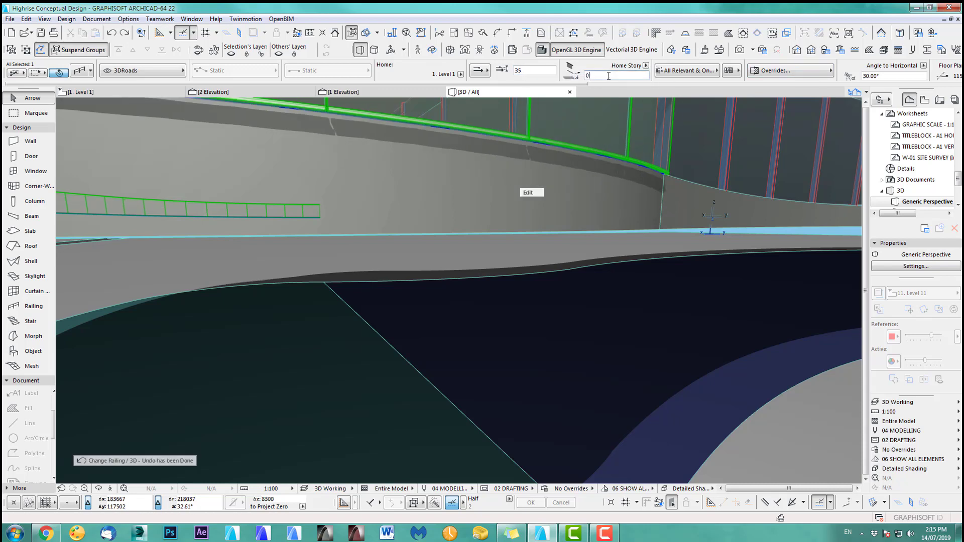
Set the balcony railing's reference line offset to -100 and check how it sits along the slab edge in 3D.
left_click(535, 70)
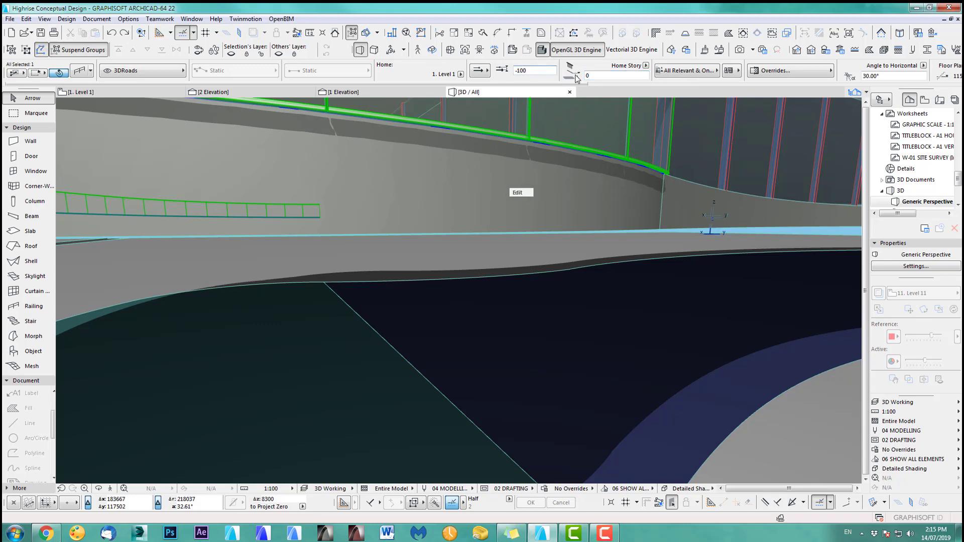
left_click(594, 74)
middle_click_drag(625, 182, 657, 315, "shift")
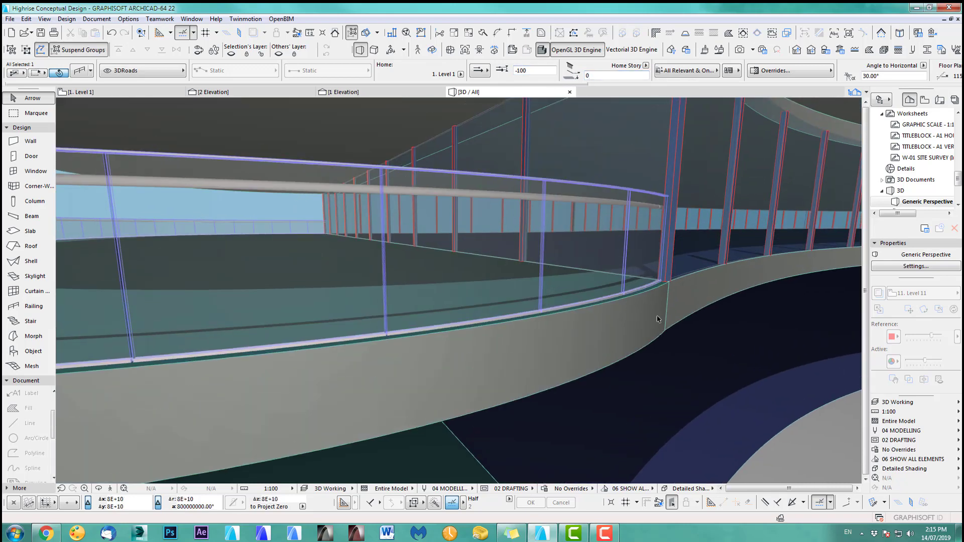
scroll(653, 315, "down", 2)
scroll(637, 318, "down", 4)
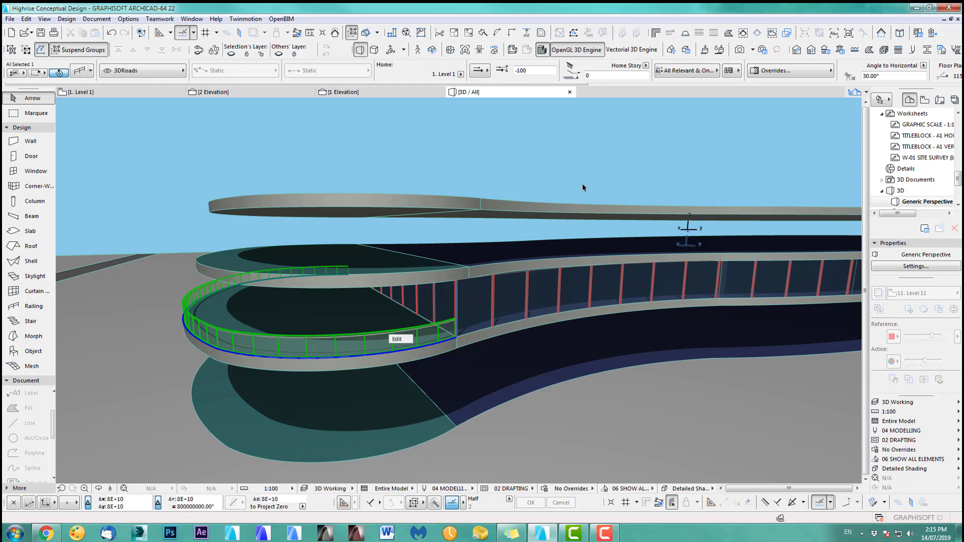
middle_click_drag(598, 242, 500, 329, "shift")
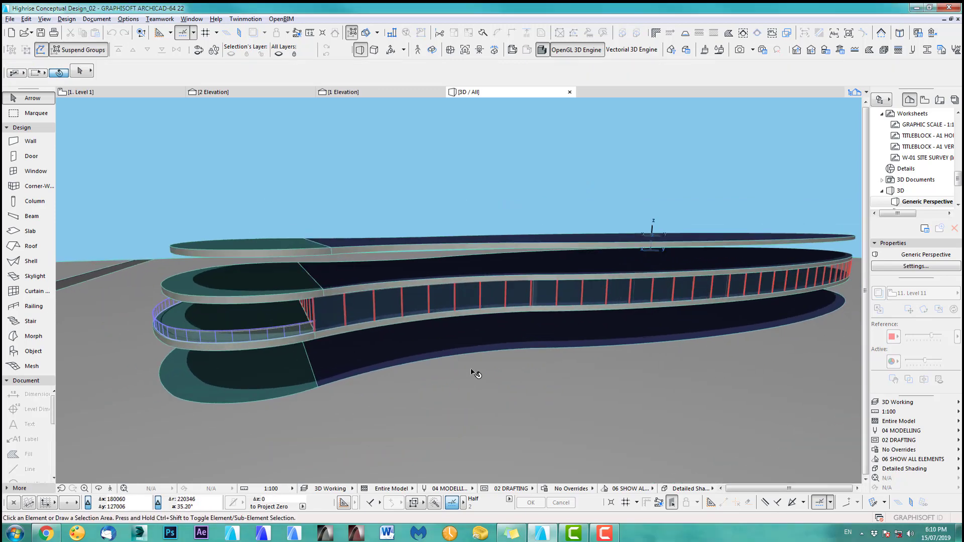
Open the Level 2 floor plan and show Level 1 as its trace reference.
middle_click_drag(473, 370, 426, 413, "shift")
scroll(368, 306, "up", 3)
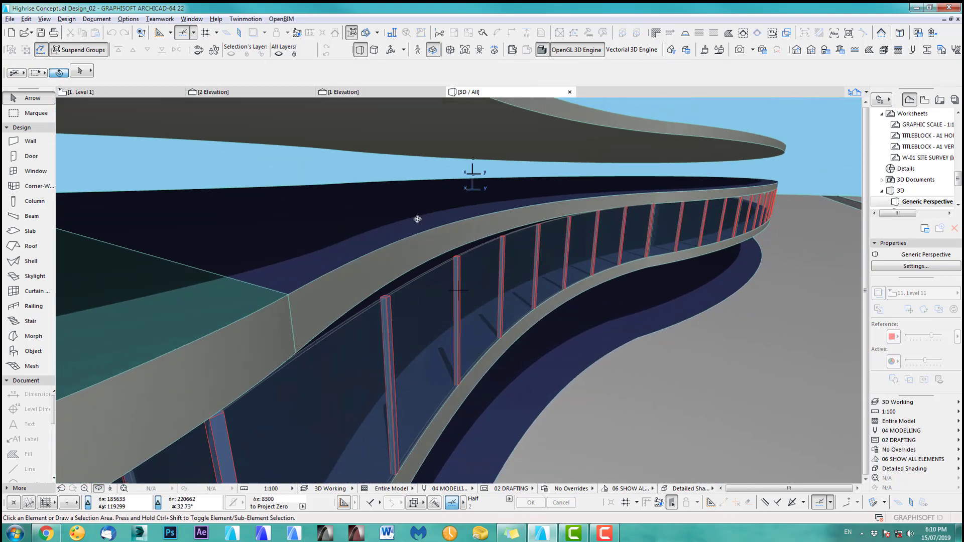
key("F2")
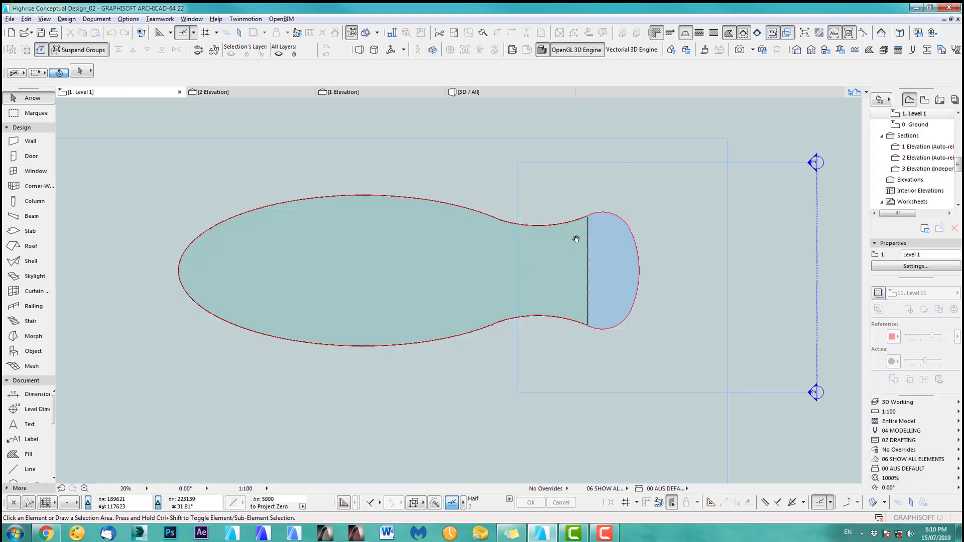
scroll(578, 237, "up", 5)
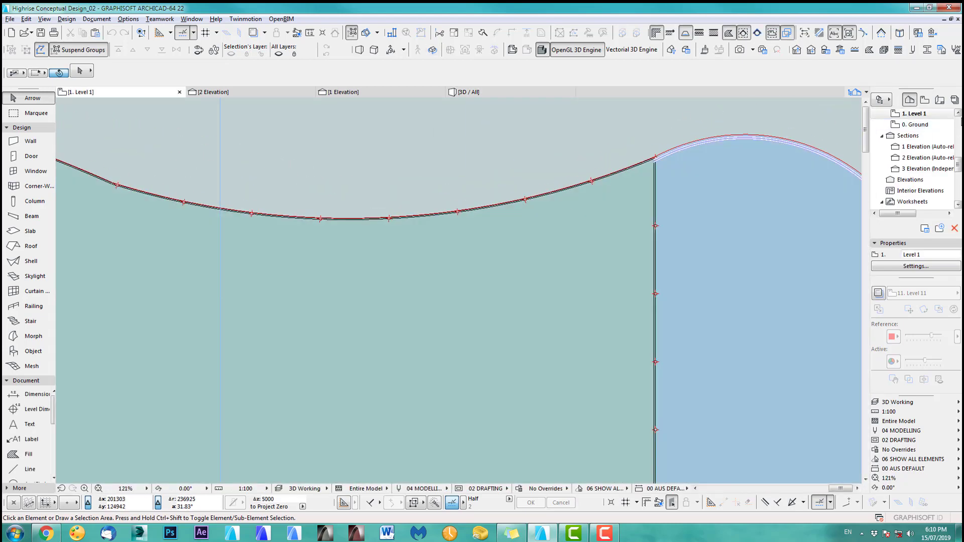
left_click(958, 114)
double_click(919, 113)
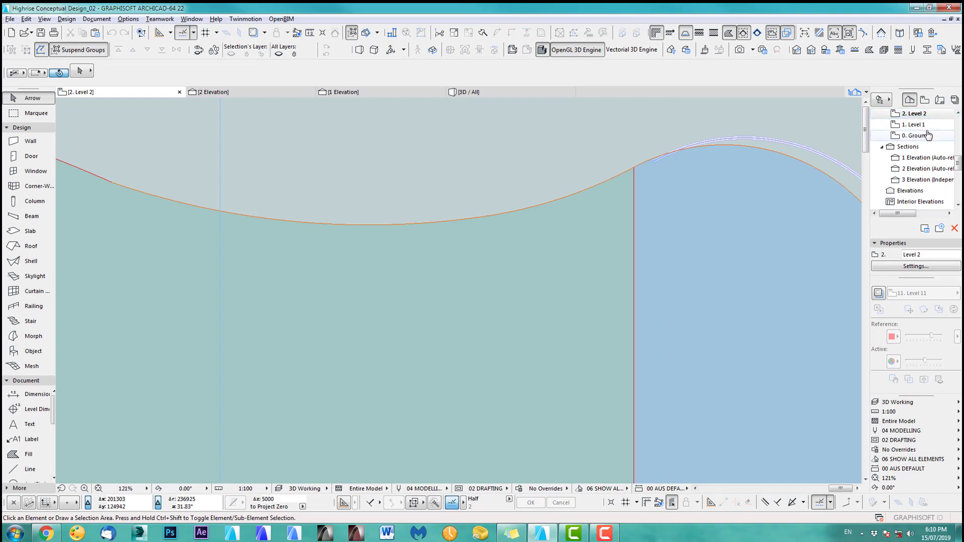
right_click(912, 125)
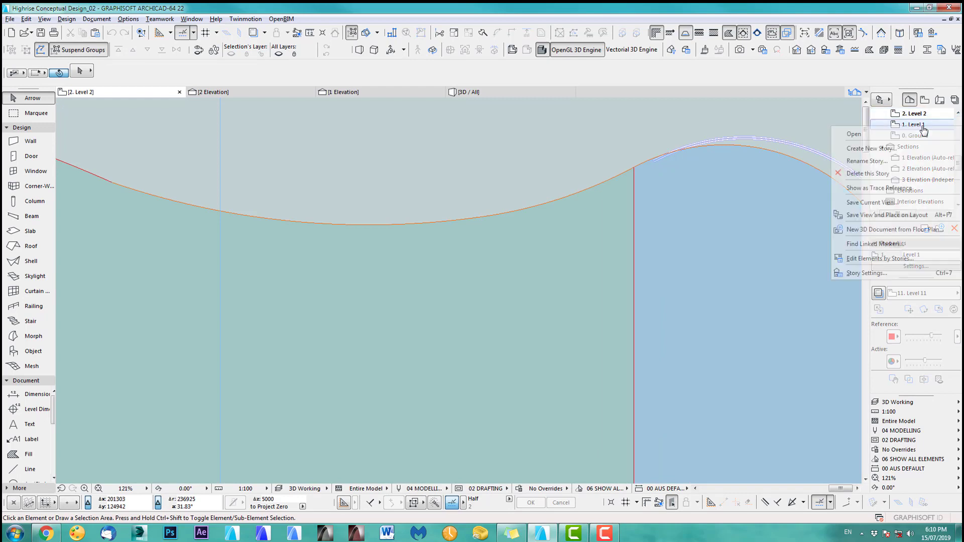
left_click(861, 188)
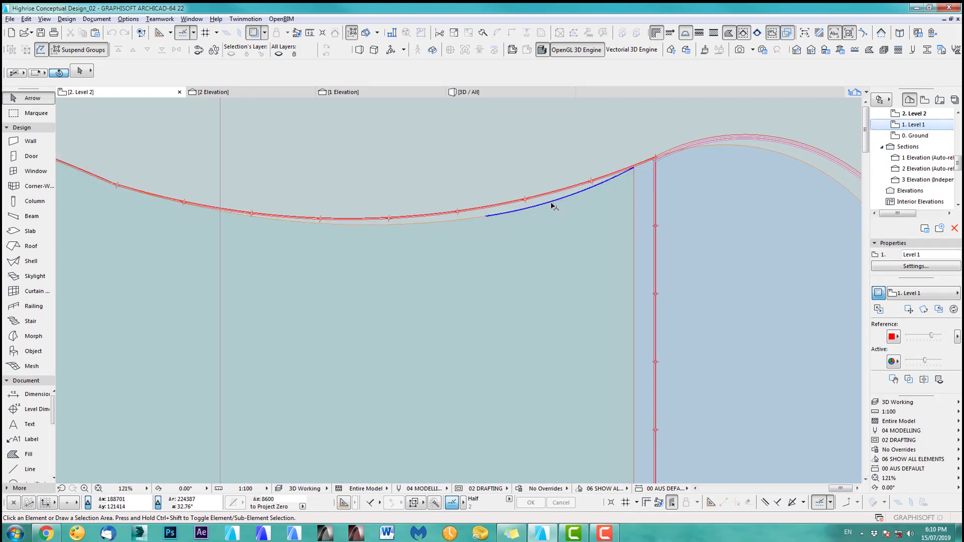
Select the Level 2 floor slab and move the node on its inward-curving upper edge out to the traced Level 1 facade line.
left_click(555, 203)
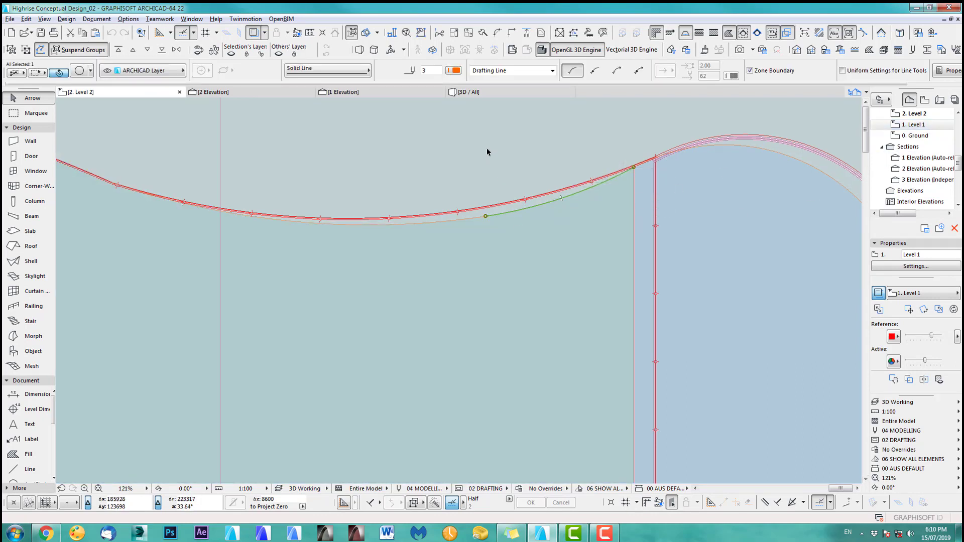
left_click(517, 279)
scroll(487, 225, "up", 2)
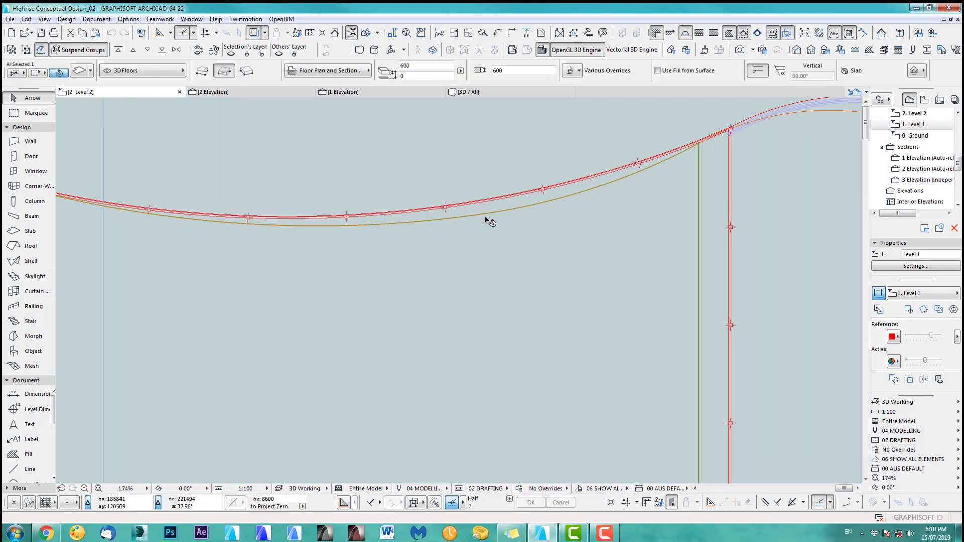
left_click(486, 215)
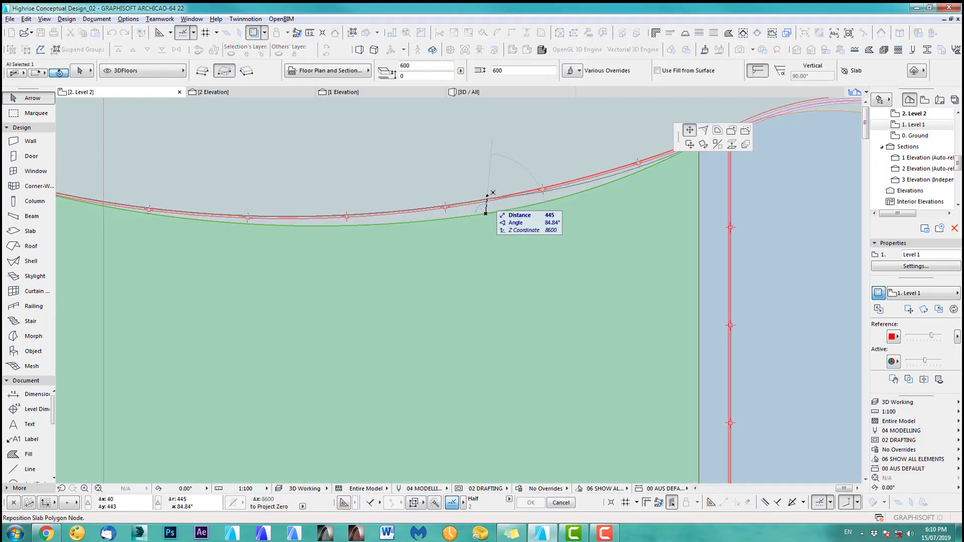
left_click(487, 199)
scroll(696, 169, "up", 5)
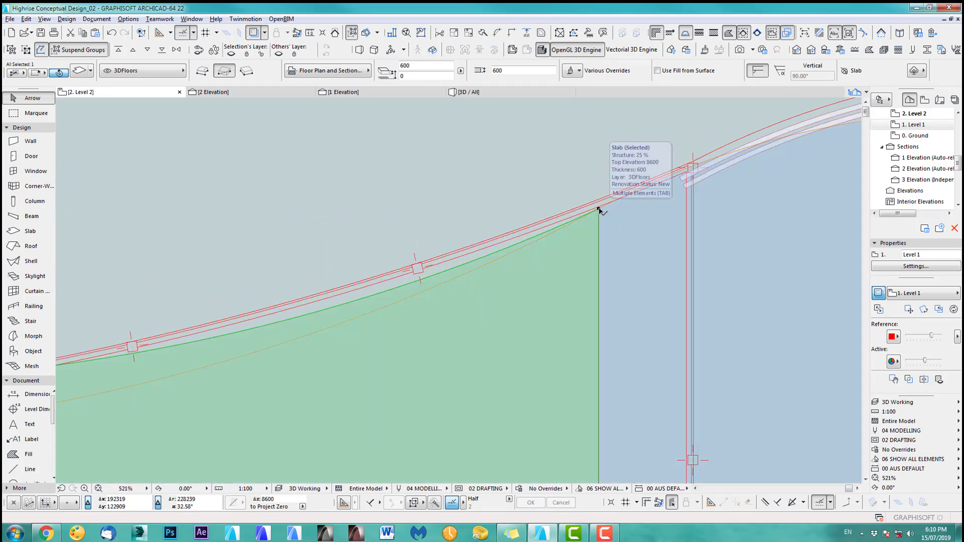
Move the floor slab's upper corner node beside the balcony vertically onto the traced Level 1 edge.
left_click(599, 210)
scroll(599, 203, "up", 2)
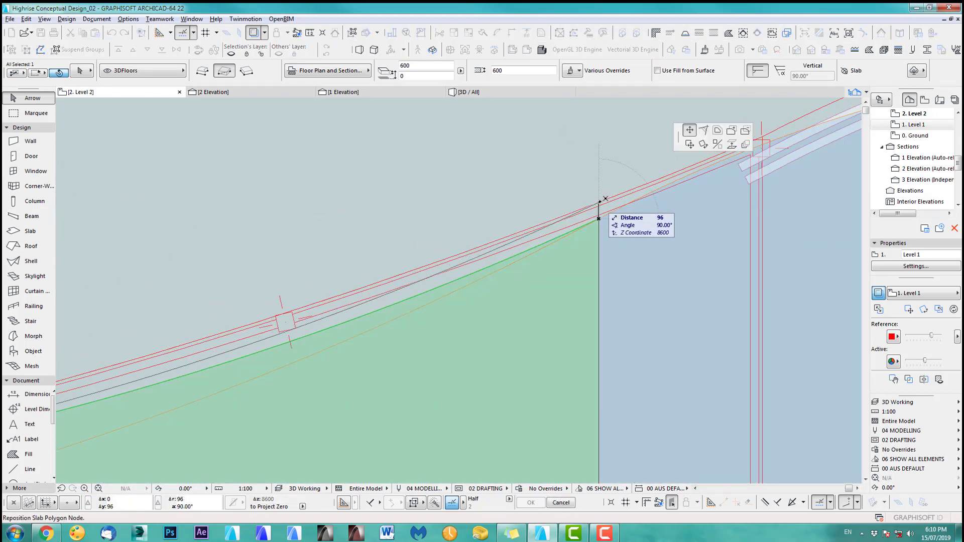
left_click(600, 202)
Adjust the curvature of the floor slab edge next to the balcony to follow the traced Level 1 outline, and check it in 3D.
scroll(578, 216, "down", 6)
middle_click_drag(484, 278, 507, 283)
scroll(512, 293, "up", 2)
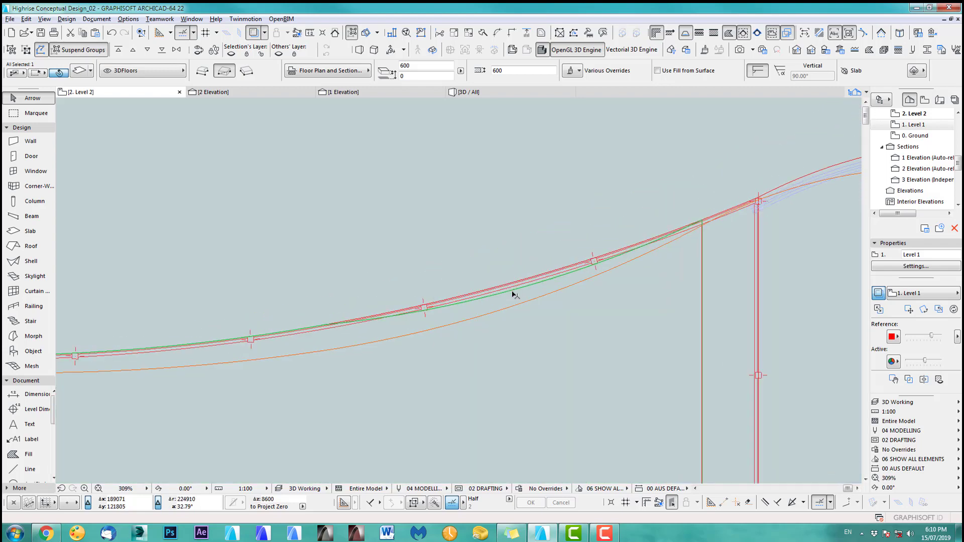
left_click(517, 294)
left_click(574, 339)
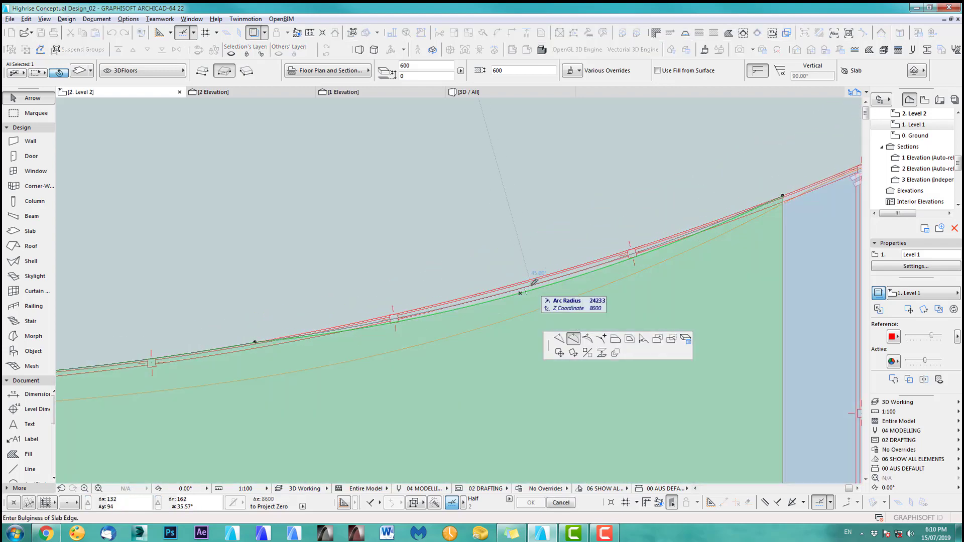
left_click(532, 276)
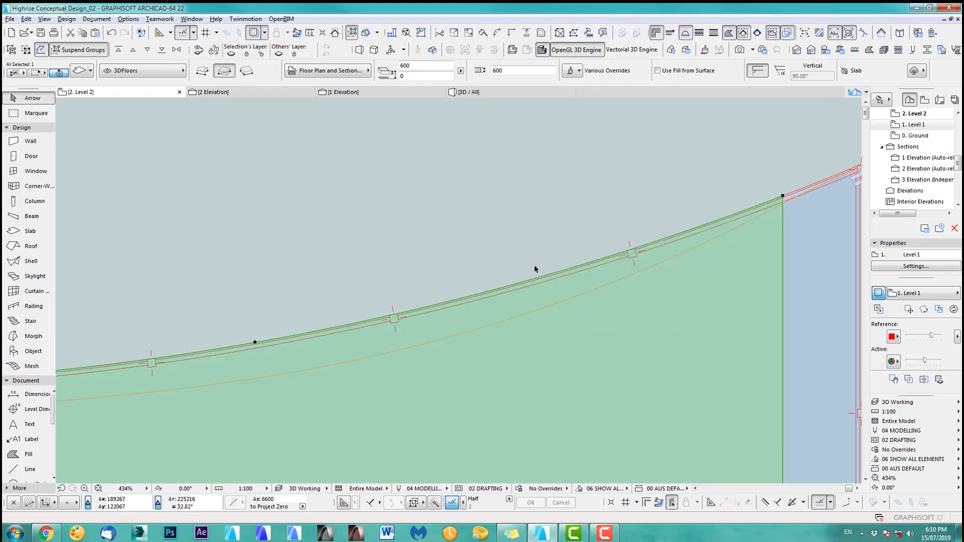
key("Escape")
key("F3")
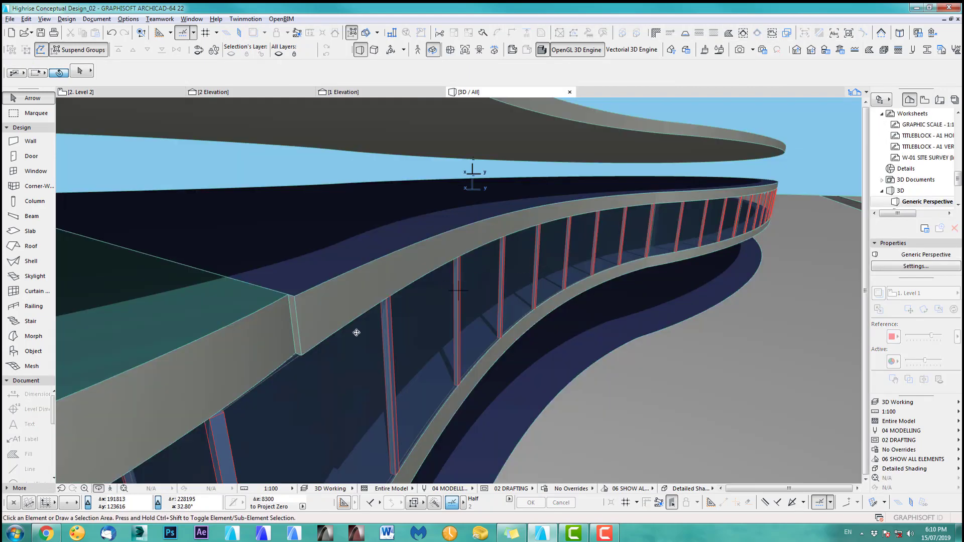
middle_click_drag(346, 315, 350, 309)
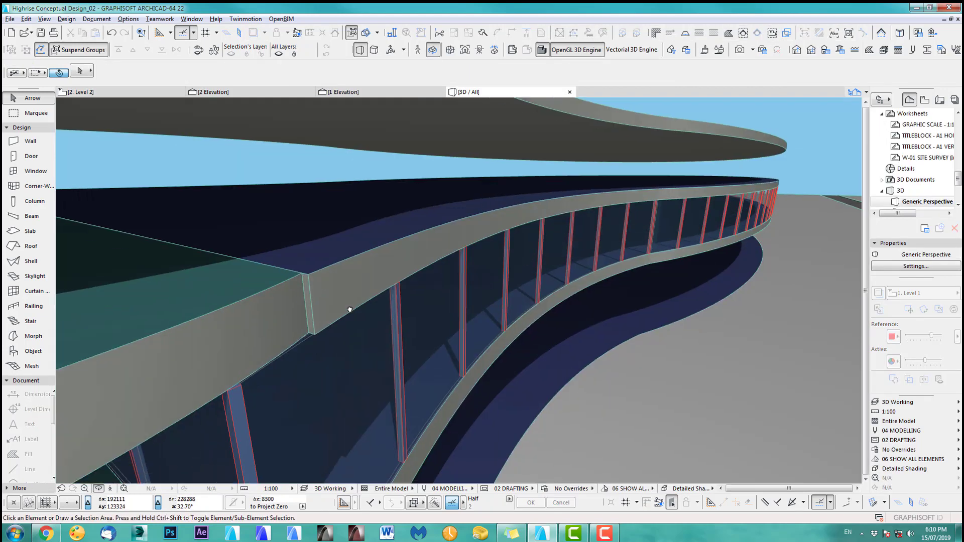
Move the Level 2 balcony slab's upper corner node up to meet the adjusted floor slab corner, and check the joint in 3D.
key("F2")
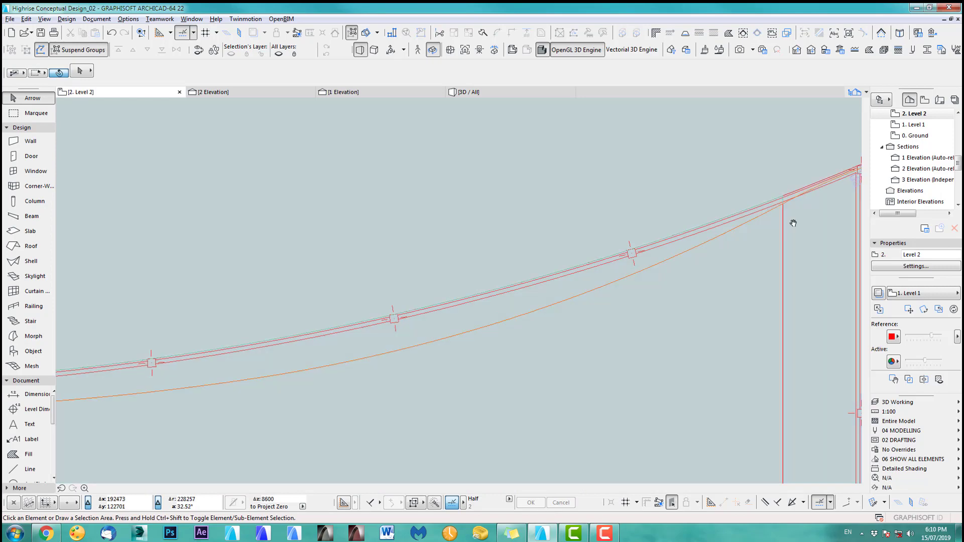
middle_click_drag(792, 221, 602, 246)
scroll(603, 245, "up", 1)
left_click(601, 243)
scroll(595, 216, "up", 5)
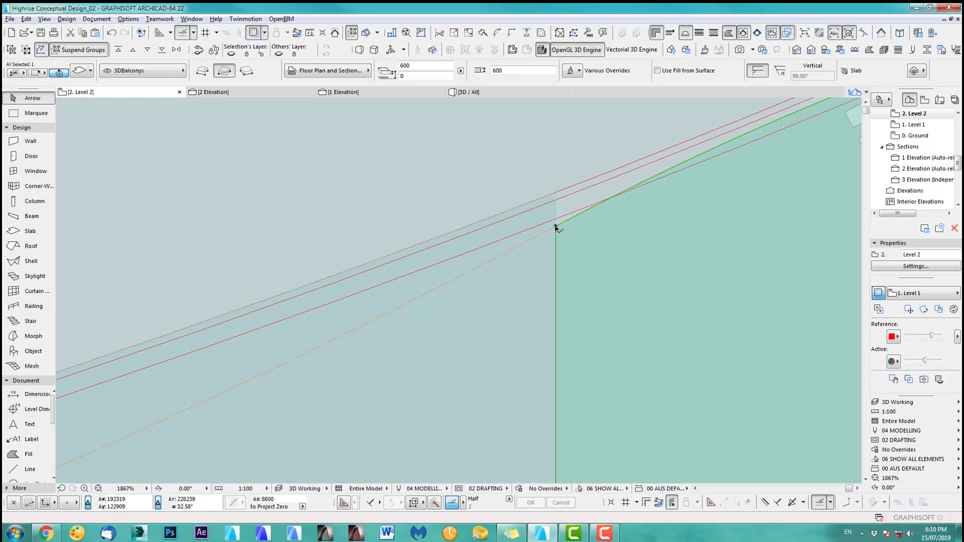
left_click(556, 227)
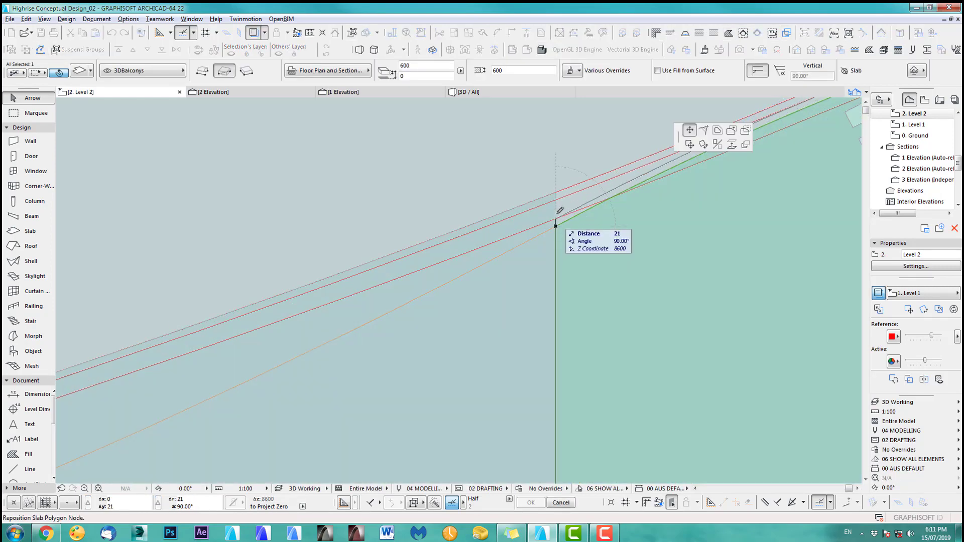
key("Escape")
key("Escape")
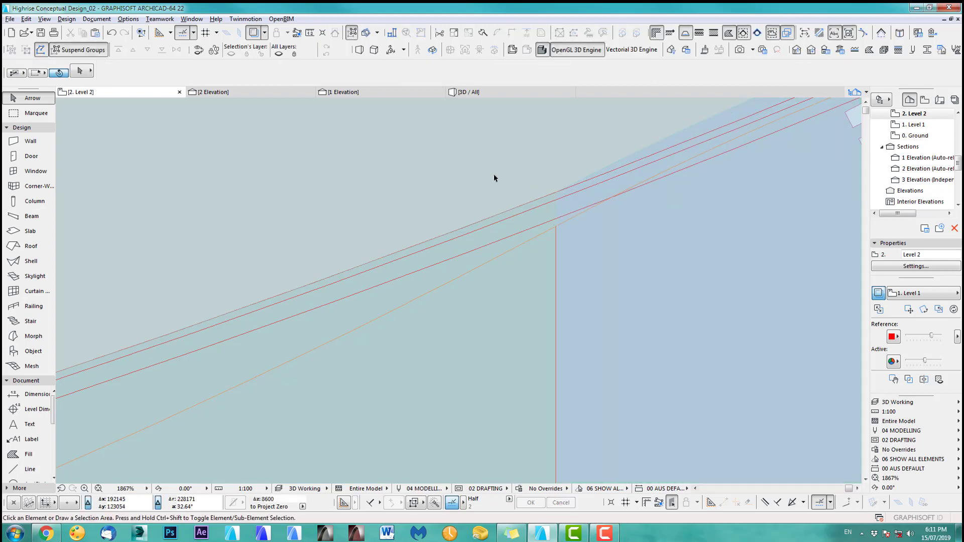
scroll(505, 206, "down", 8)
scroll(500, 326, "down", 3)
key("F3")
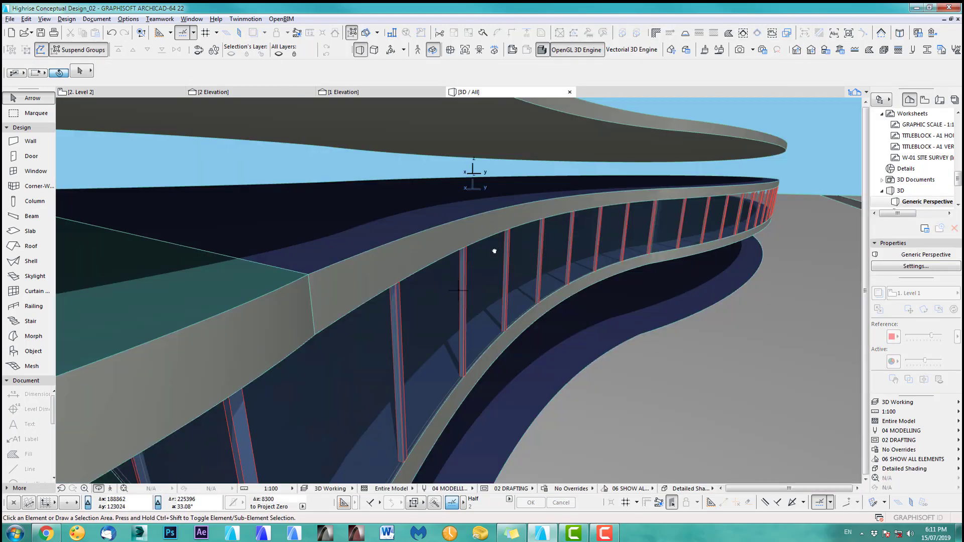
scroll(482, 287, "down", 8)
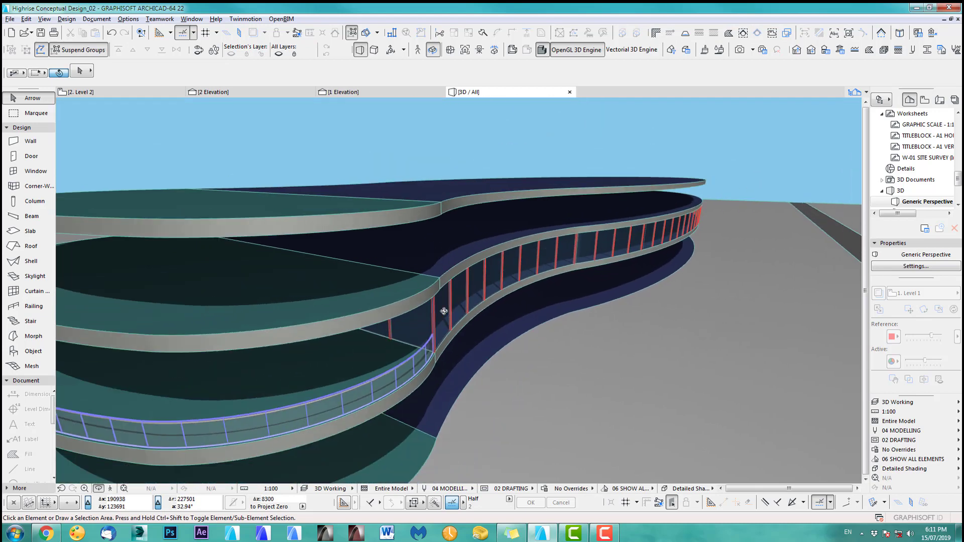
scroll(476, 306, "down", 3)
mouse_move(475, 306)
left_mouse_down()
mouse_move(493, 331)
mouse_move(480, 323)
mouse_move(497, 319)
mouse_move(475, 296)
left_mouse_up()
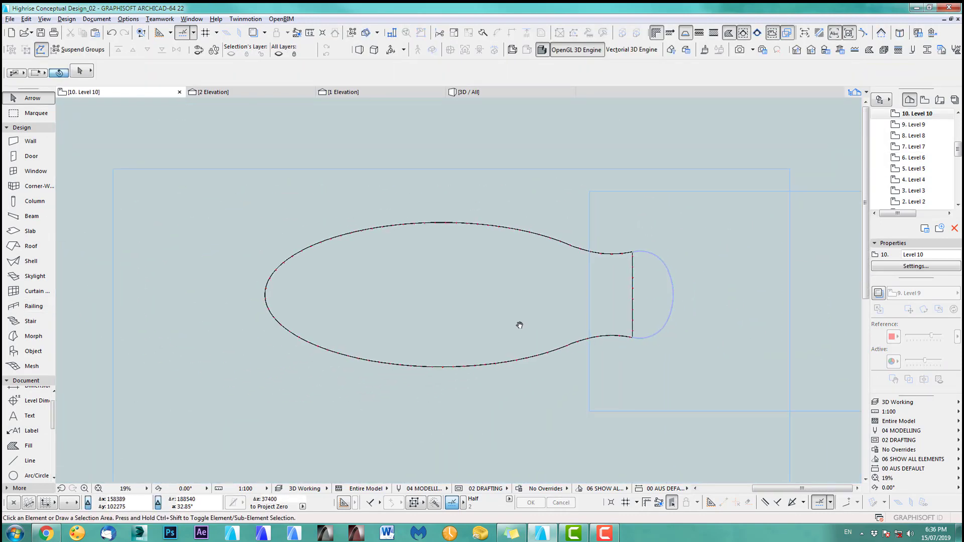
Review the Level 10 plan and examine the tower's stacked facades and balcony railings in 3D from several angles.
scroll(486, 345, "up", 1)
mouse_move(520, 325)
middle_mouse_down()
mouse_move(483, 347)
mouse_move(524, 314)
mouse_move(509, 319)
middle_mouse_up()
scroll(519, 317, "down", 2)
key("F3")
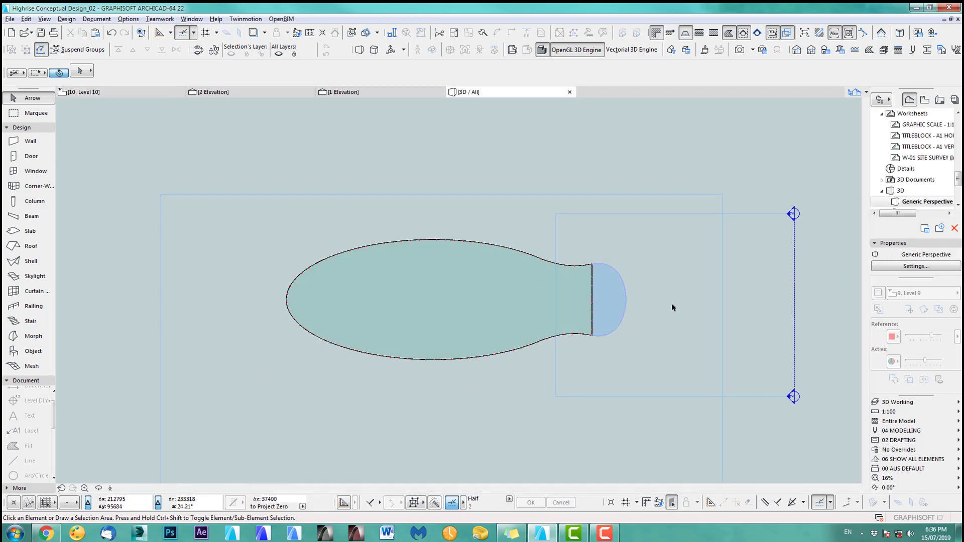
scroll(604, 300, "down", 3)
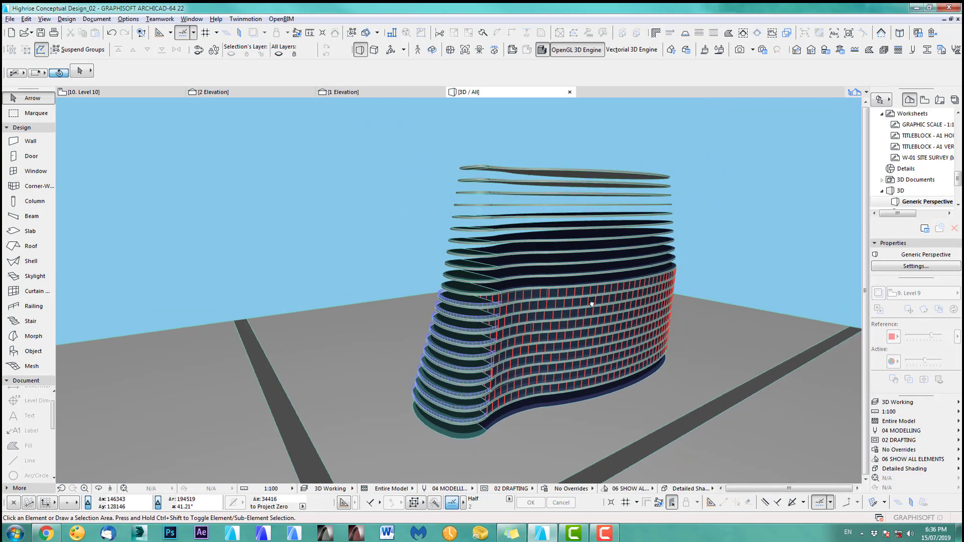
middle_click_drag(595, 265, 513, 279, "shift")
scroll(513, 279, "down", 3)
middle_click_drag(632, 279, 590, 252, "shift")
scroll(538, 269, "up", 4)
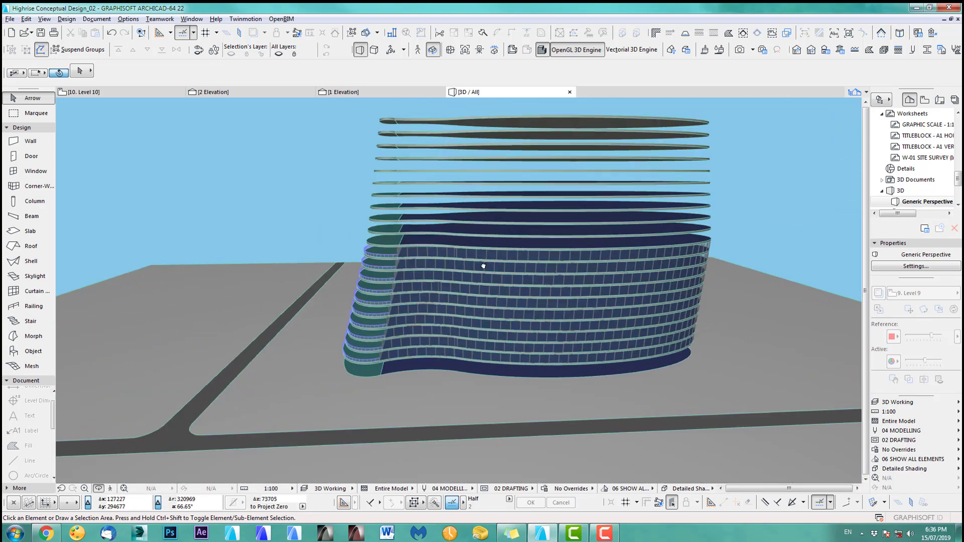
middle_click_drag(641, 287, 569, 288, "shift")
middle_click_drag(533, 314, 566, 331, "shift")
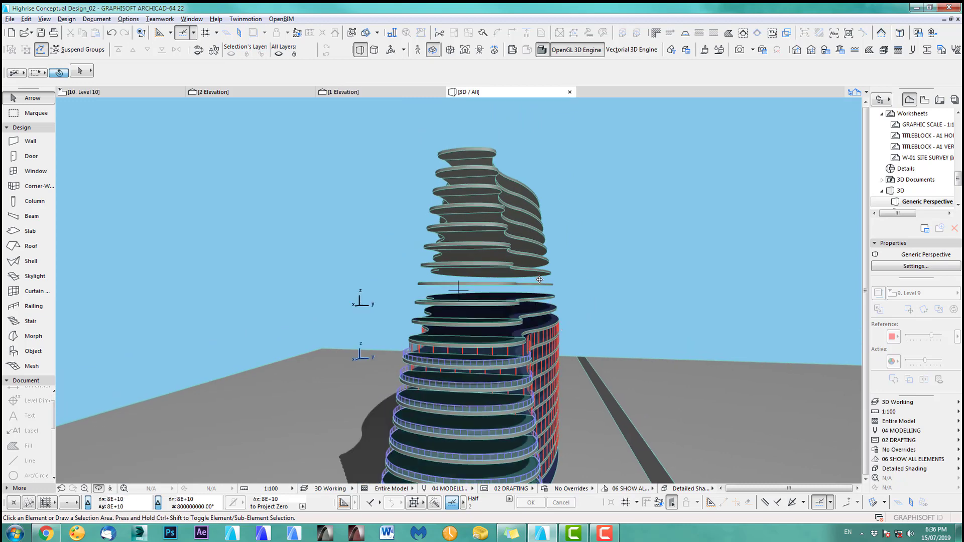
middle_click_drag(532, 314, 476, 338, "shift")
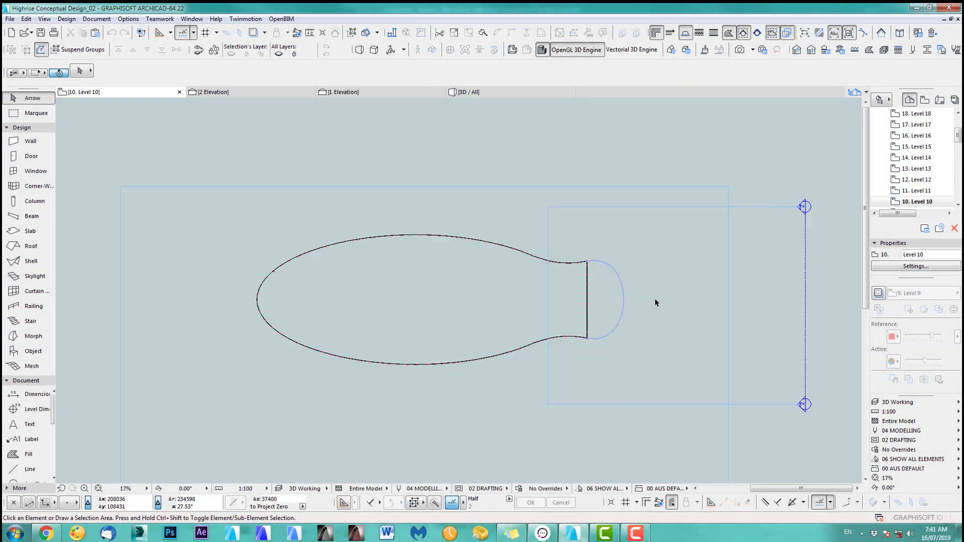
Open the Level 11 floor plan and delete the separate balcony slab at the rounded end.
scroll(656, 303, "up", 1)
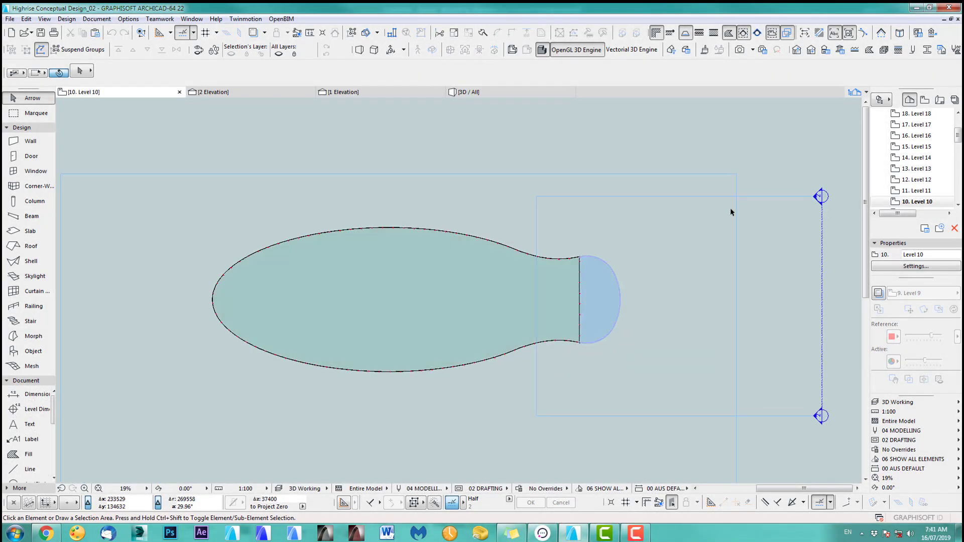
double_click(915, 192)
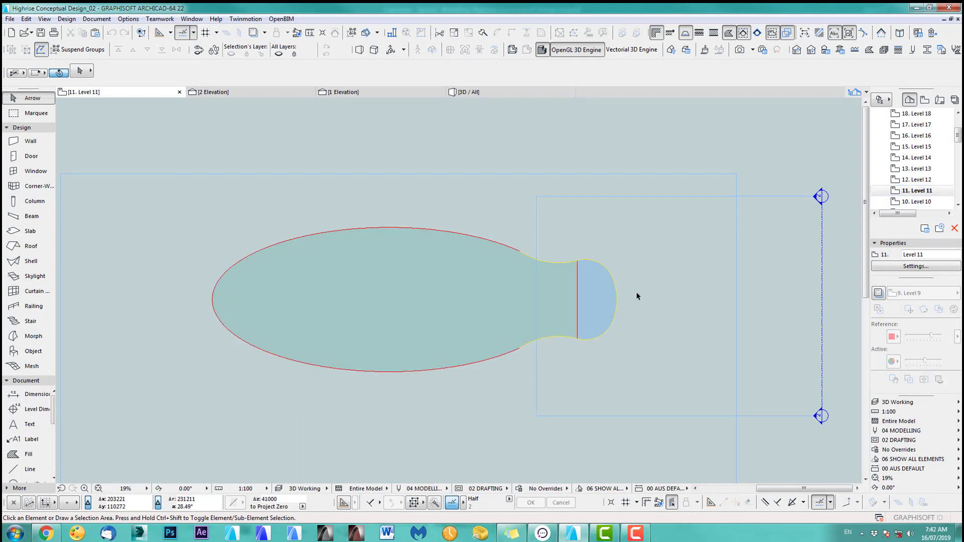
scroll(631, 298, "up", 3)
scroll(696, 264, "down", 1)
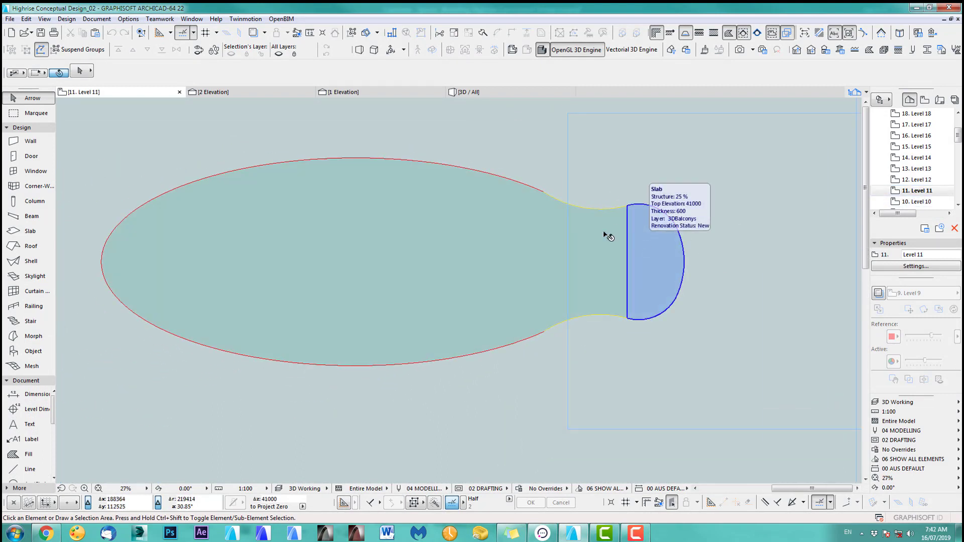
left_click(658, 262)
key("Delete")
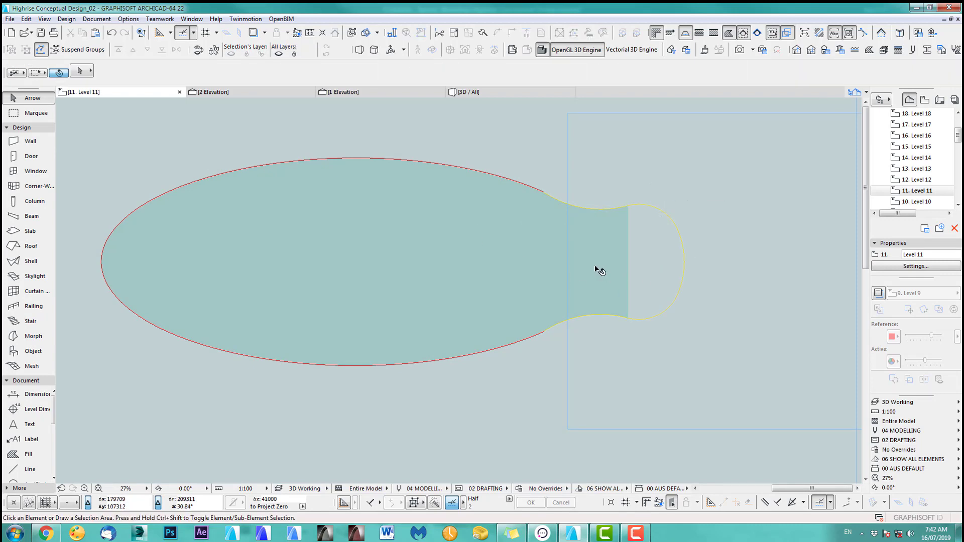
Replace the Level 11 floor slab with a single 600 thick 3DFloors slab tracing the full outline including the balcony end, and check it in 3D.
left_click(619, 260, "alt")
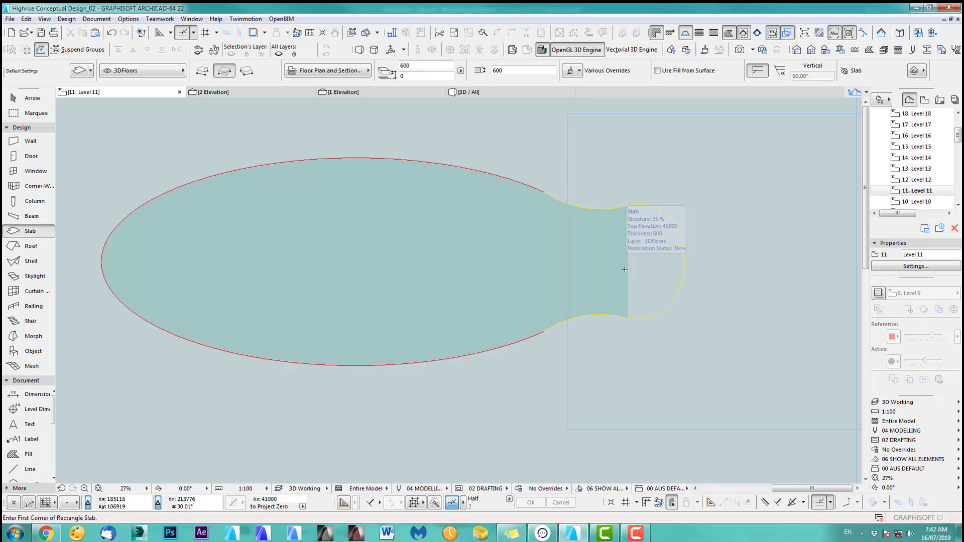
left_click(625, 271, "shift")
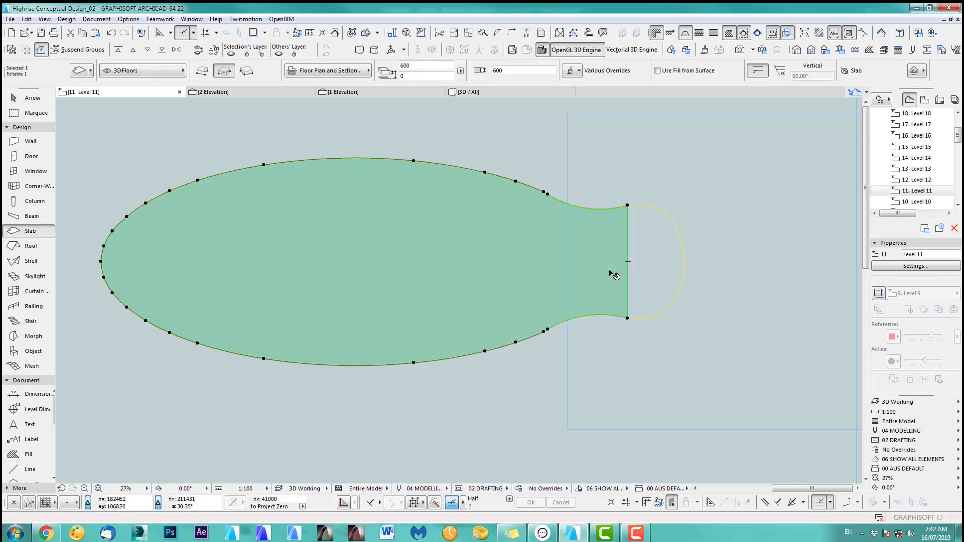
key("Delete")
key("space")
left_click(589, 314)
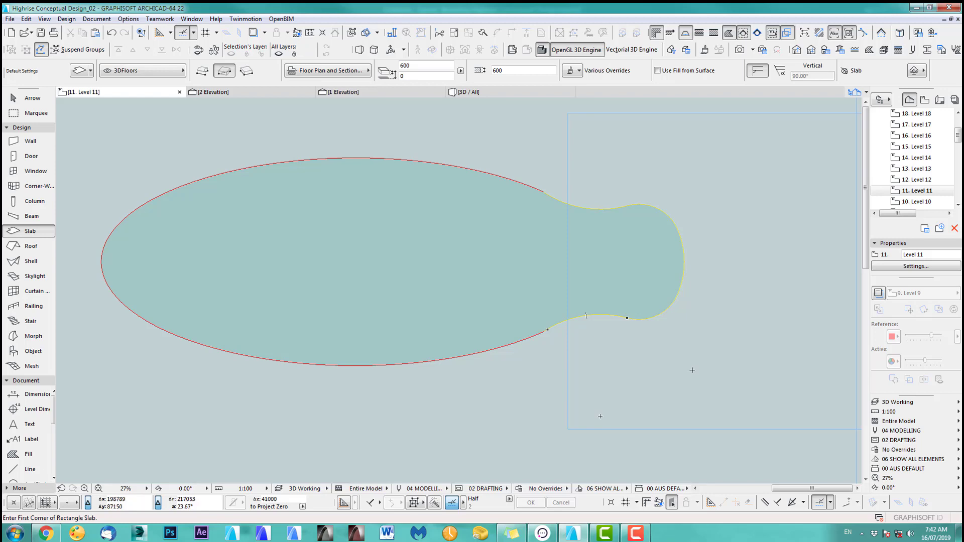
key("F3")
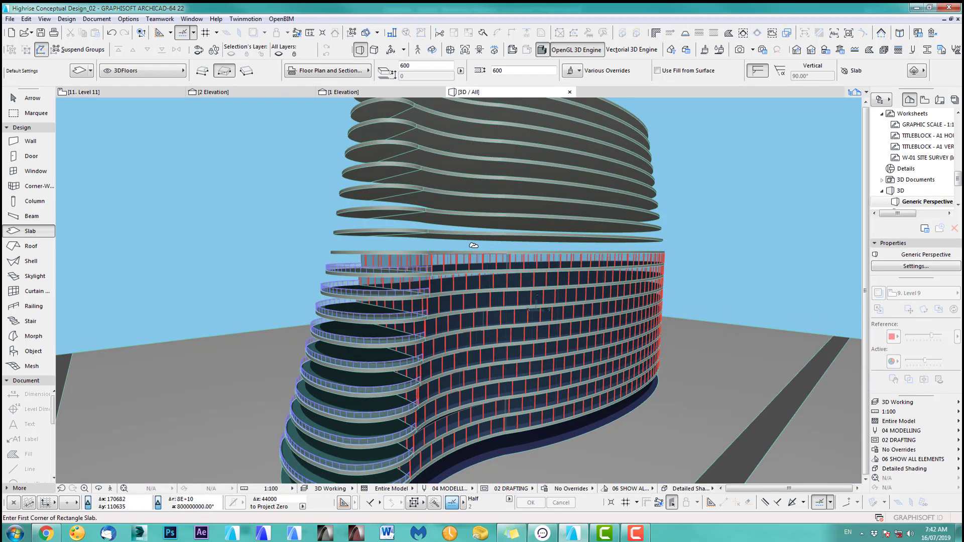
middle_click_drag(490, 237, 462, 259, "shift")
scroll(462, 260, "up", 5)
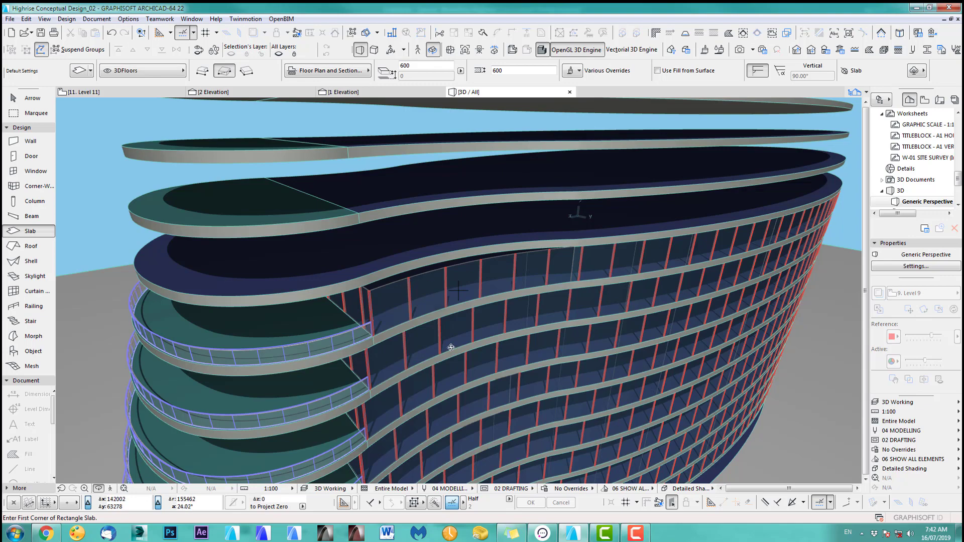
scroll(451, 348, "down", 5)
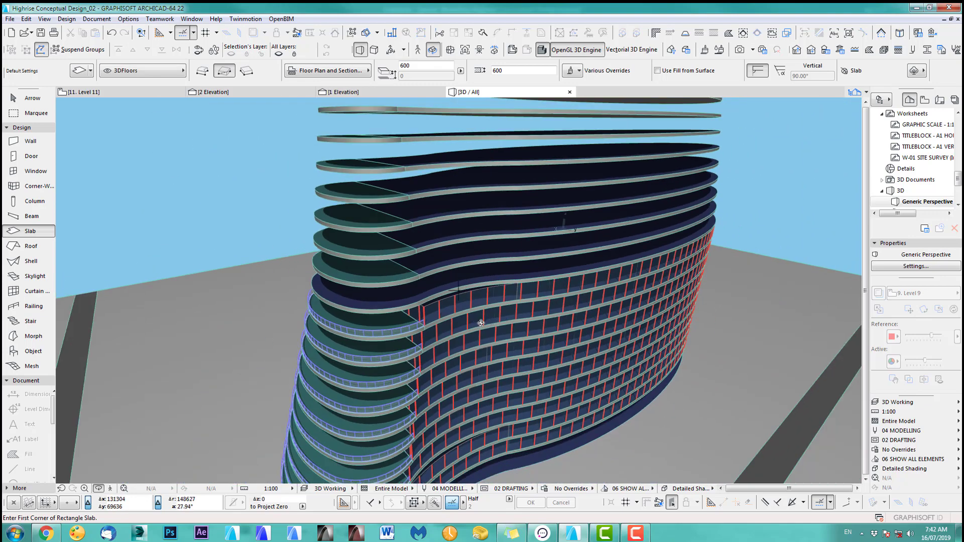
middle_click_drag(489, 315, 480, 393, "shift")
Trace the full Level 11 slab outline with a 3000 high glass wall on the 3DWindows layer, referenced to its outside face.
key("F2")
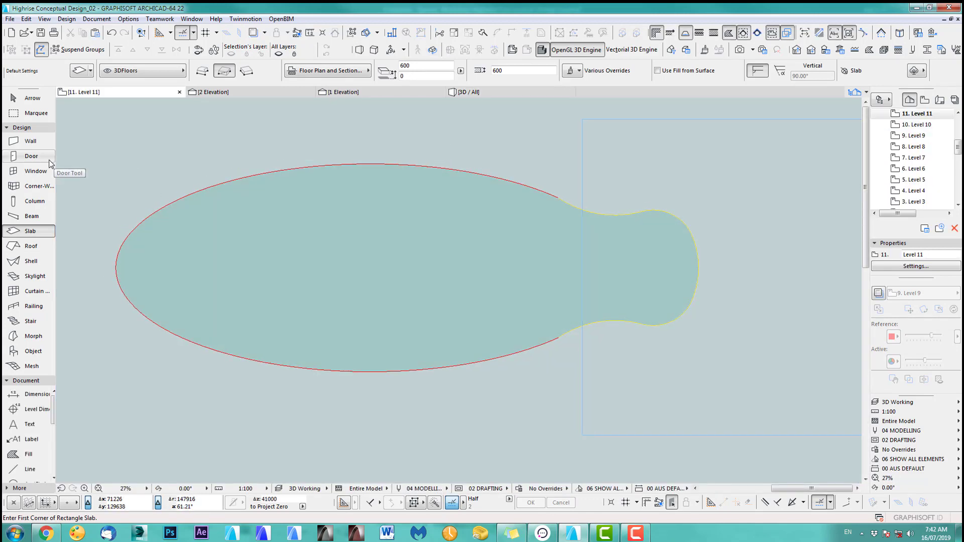
left_click(29, 146)
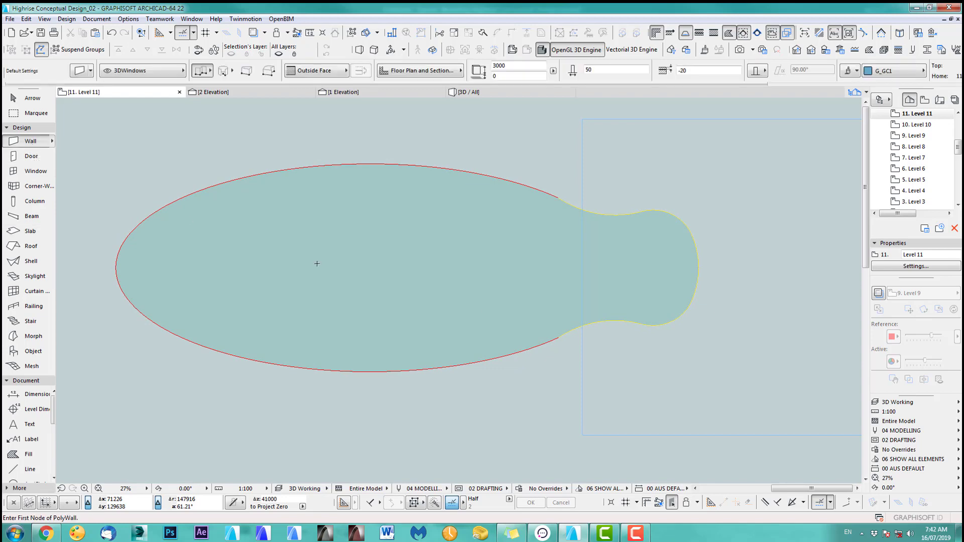
left_click(534, 191)
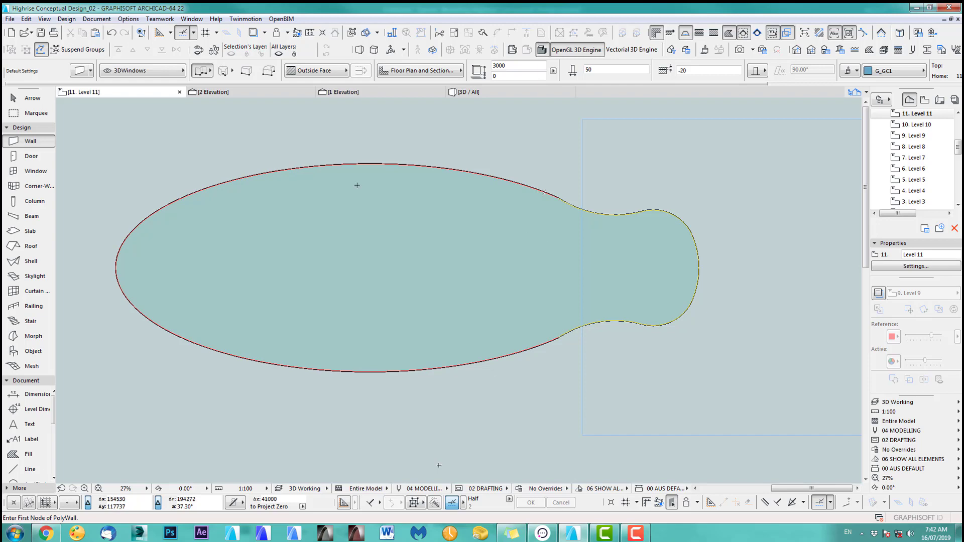
Limit the 3D view to the stories from Level 10 to Level 15 and inspect the Level 11 glazing against the floor below.
key("ctrl+shift+f")
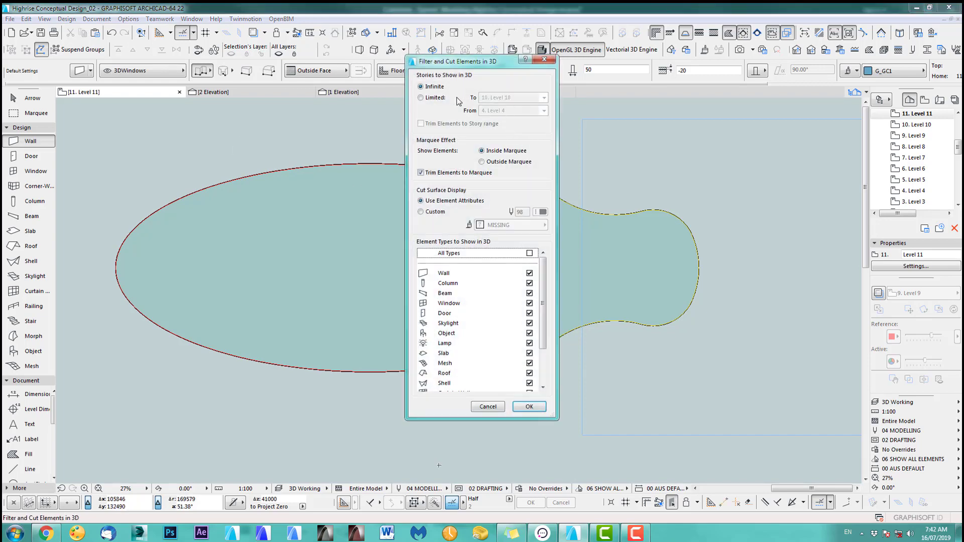
left_click(436, 97)
left_click(516, 98)
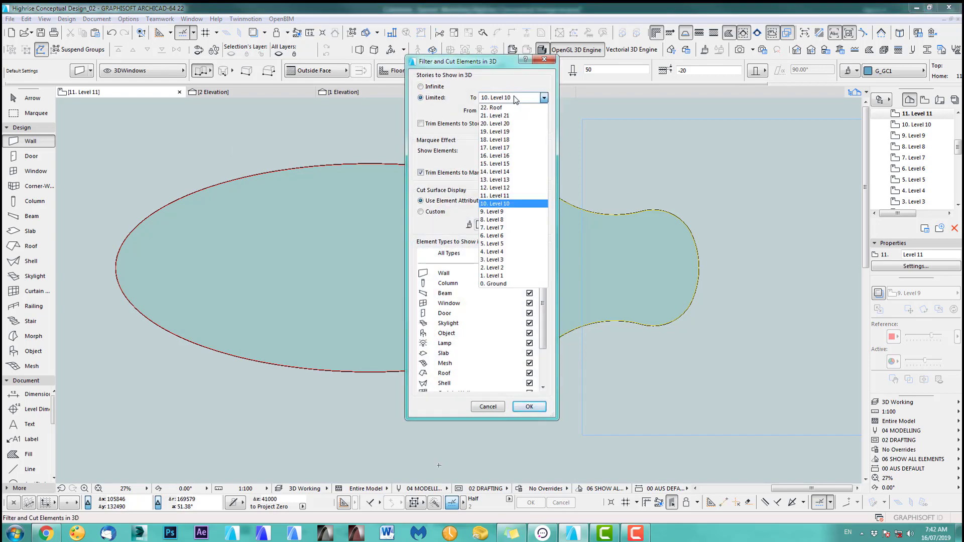
left_click(505, 164)
left_click(510, 111)
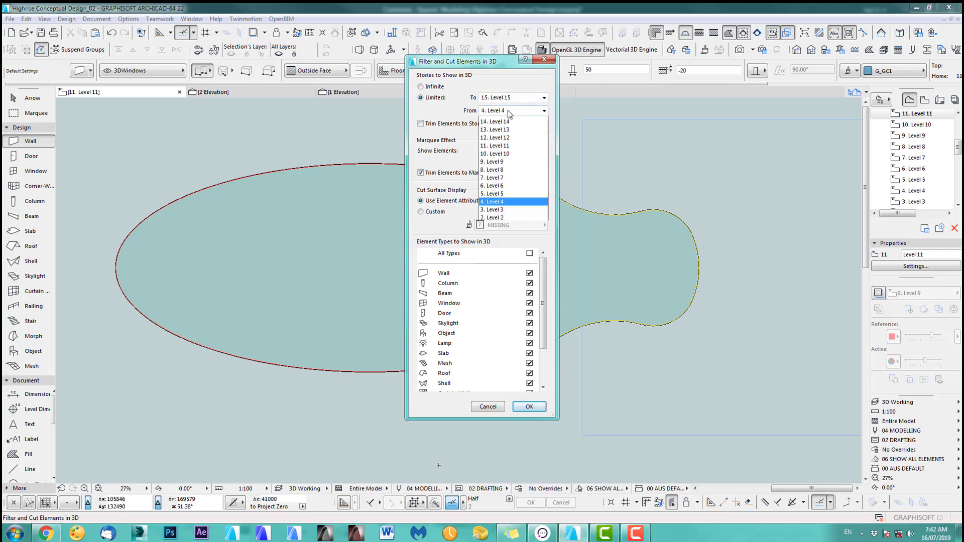
left_click(508, 213)
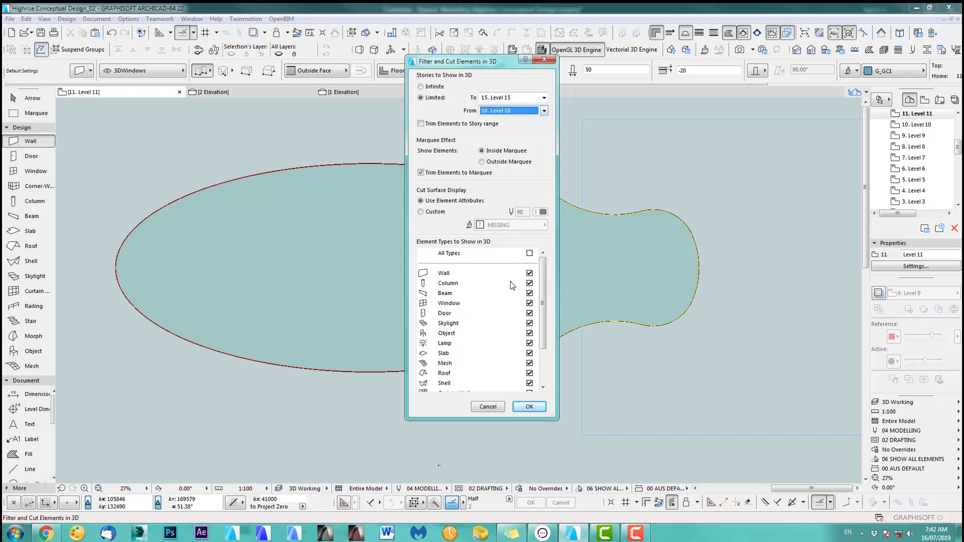
left_click(529, 407)
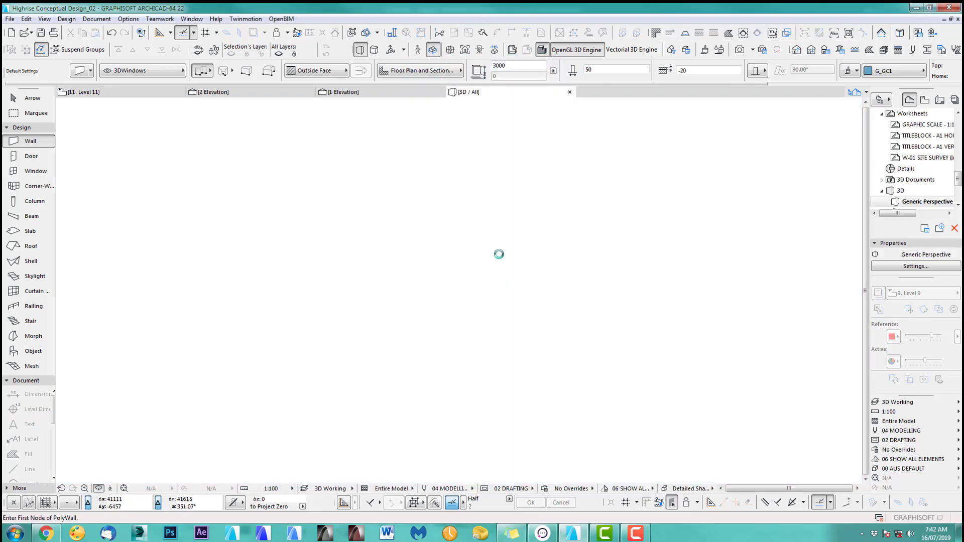
scroll(478, 305, "up", 2)
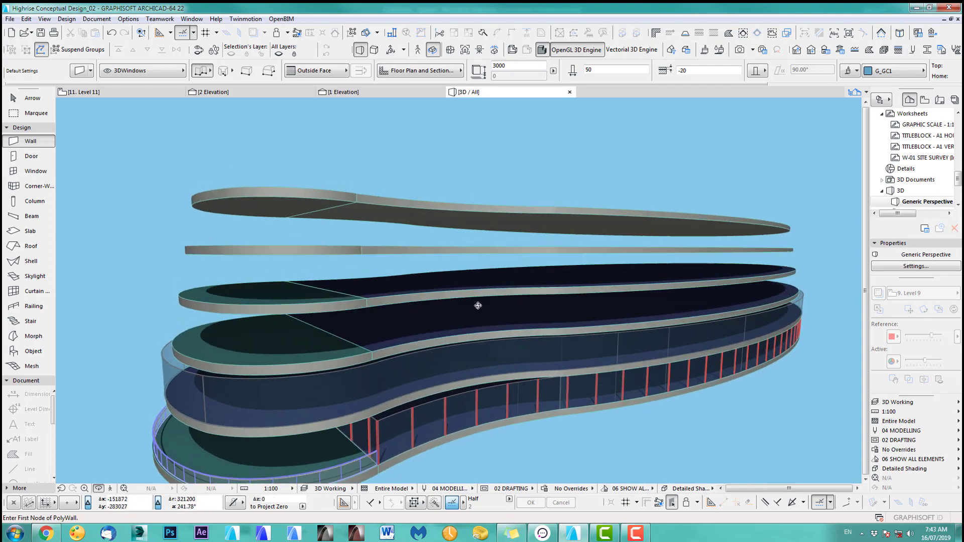
middle_click_drag(492, 339, 472, 292, "shift")
scroll(370, 284, "up", 2)
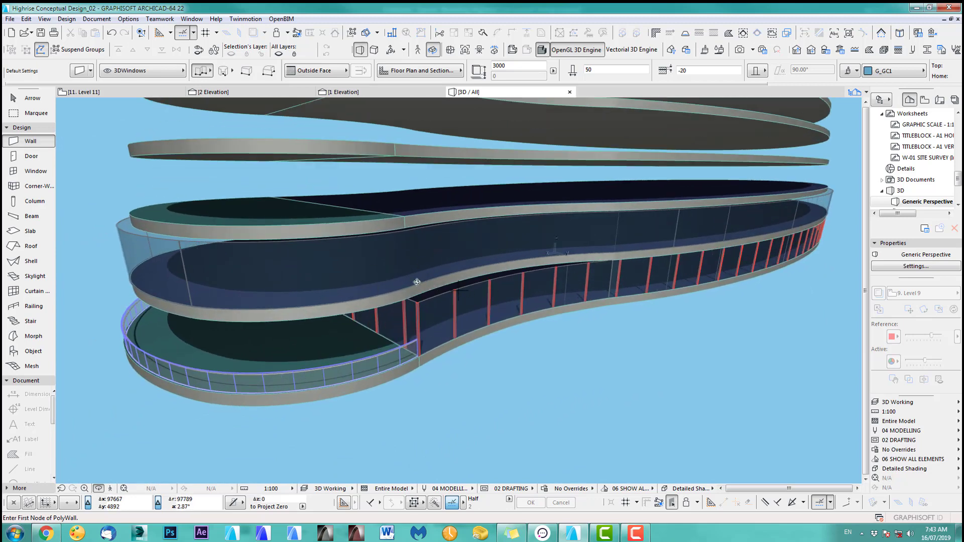
Adjust the curvature of the Level 11 slab's concave edge near the balcony end to follow the traced Level 10 outline, and check it in 3D.
key("F2")
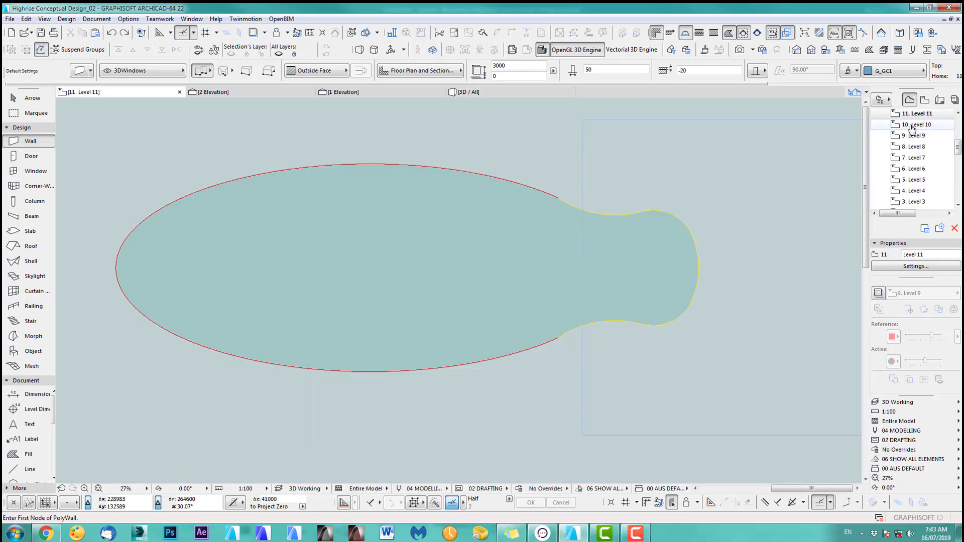
double_click(912, 125)
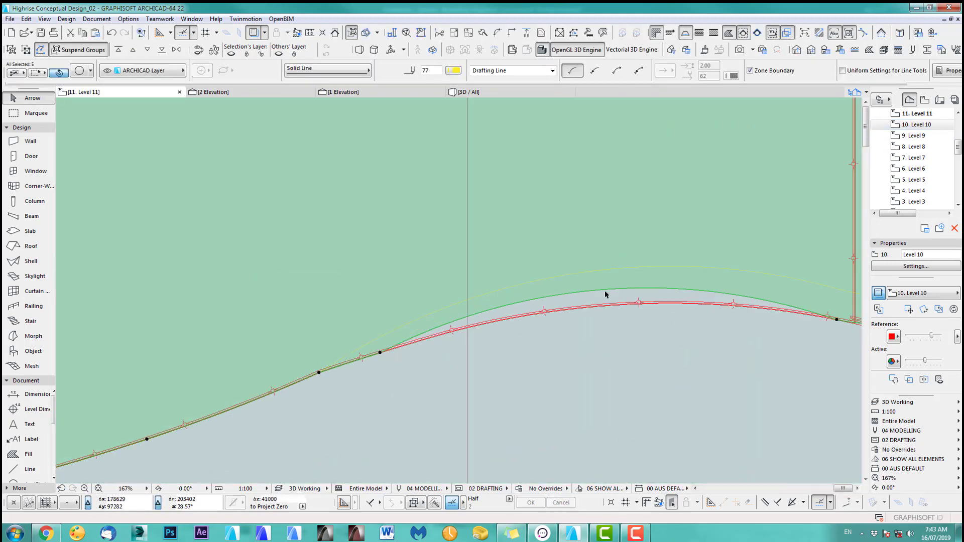
left_click(459, 195)
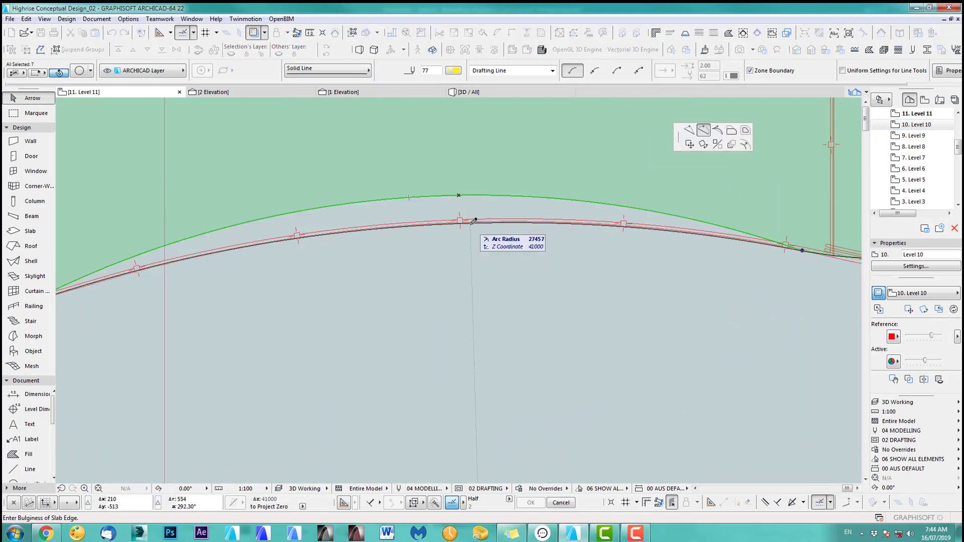
left_click(476, 221)
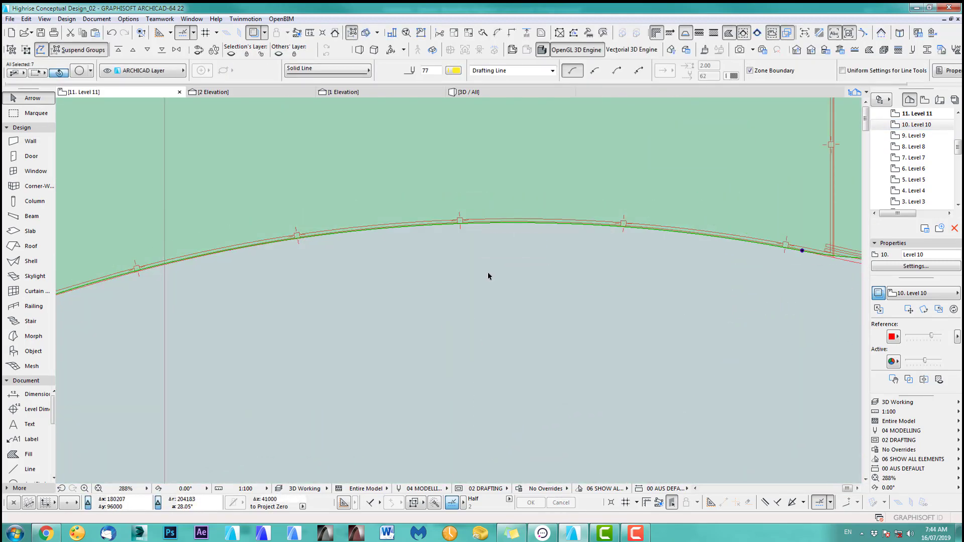
key("Escape")
scroll(488, 276, "down", 10)
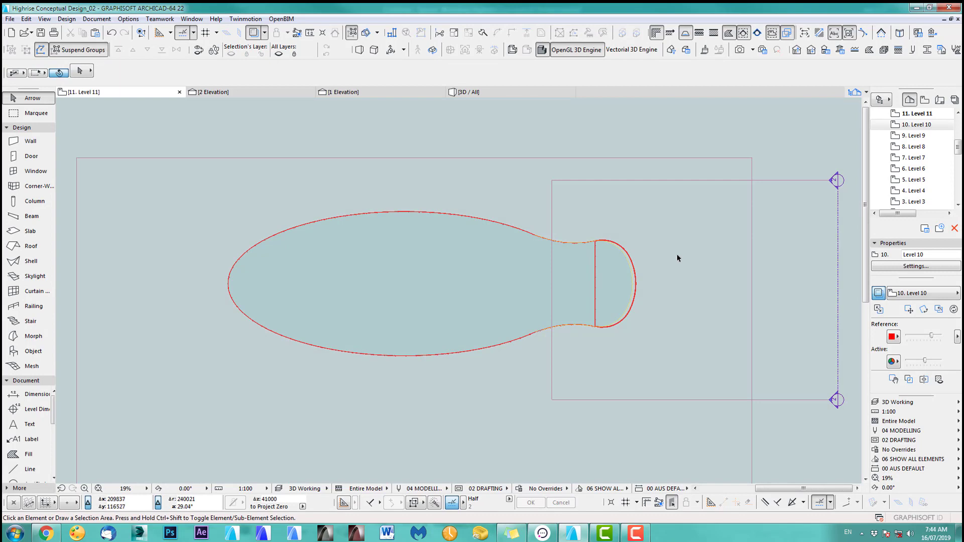
key("F3")
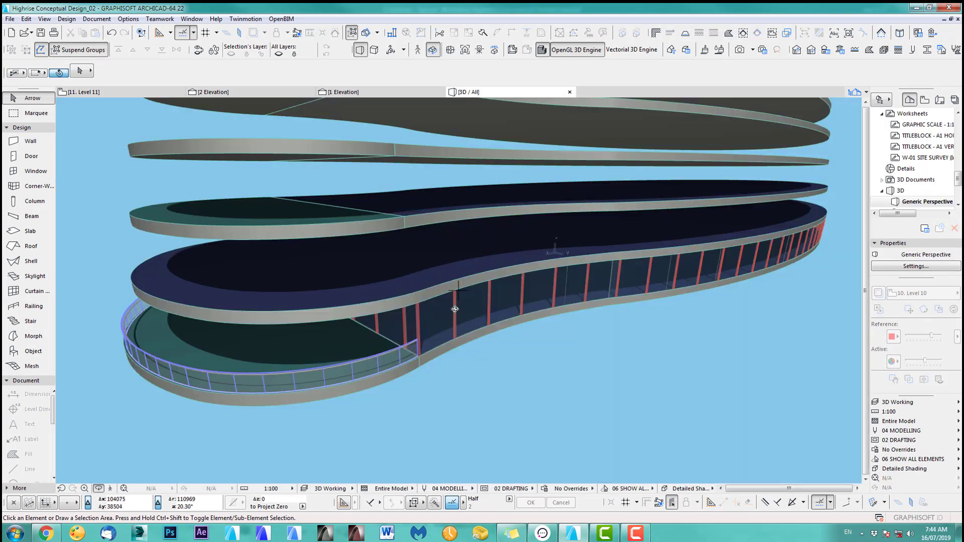
left_click_drag(455, 309, 388, 283)
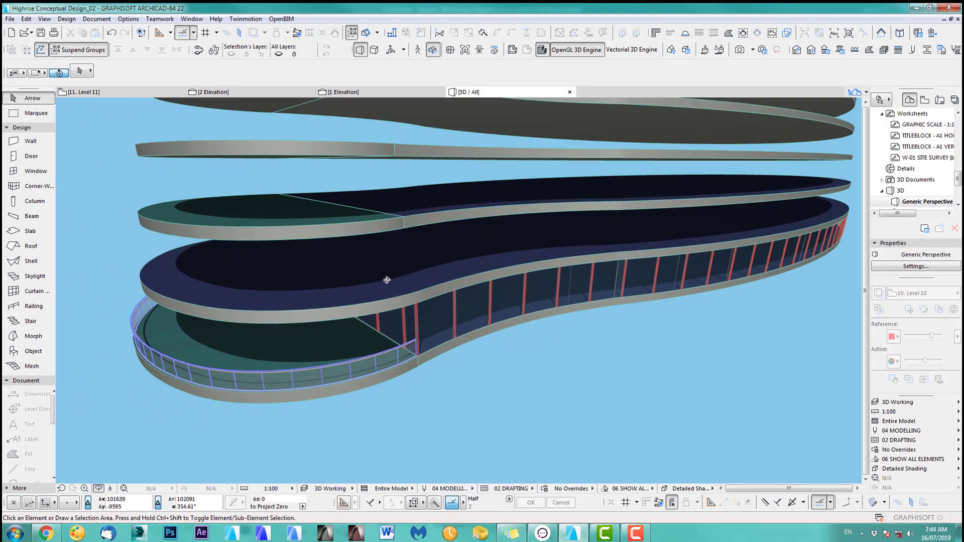
With the trace reference off, enclose the reshaped Level 11 slab outline with a 3000 high 3DWindows glass wall and inspect it in 3D.
key("F2")
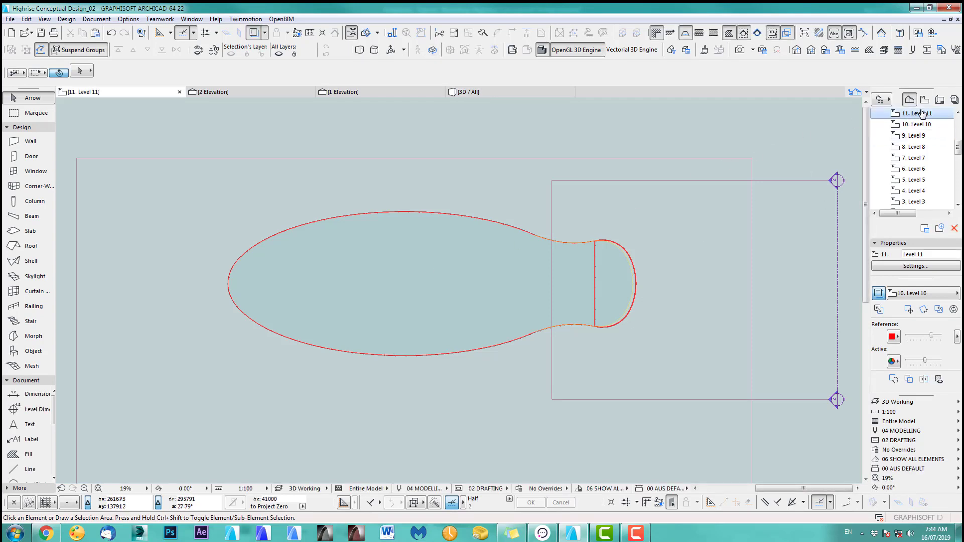
left_click(879, 293)
scroll(561, 312, "up", 2)
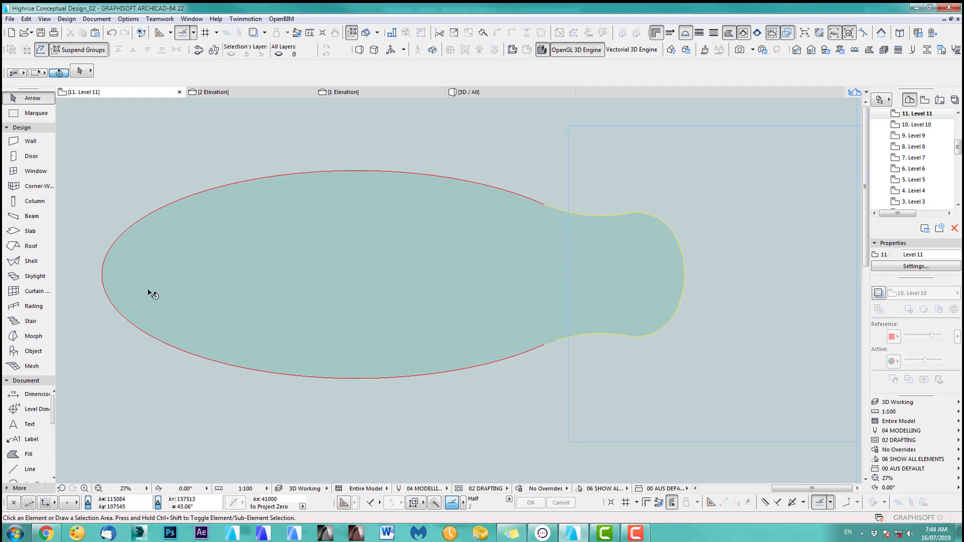
left_click(29, 141)
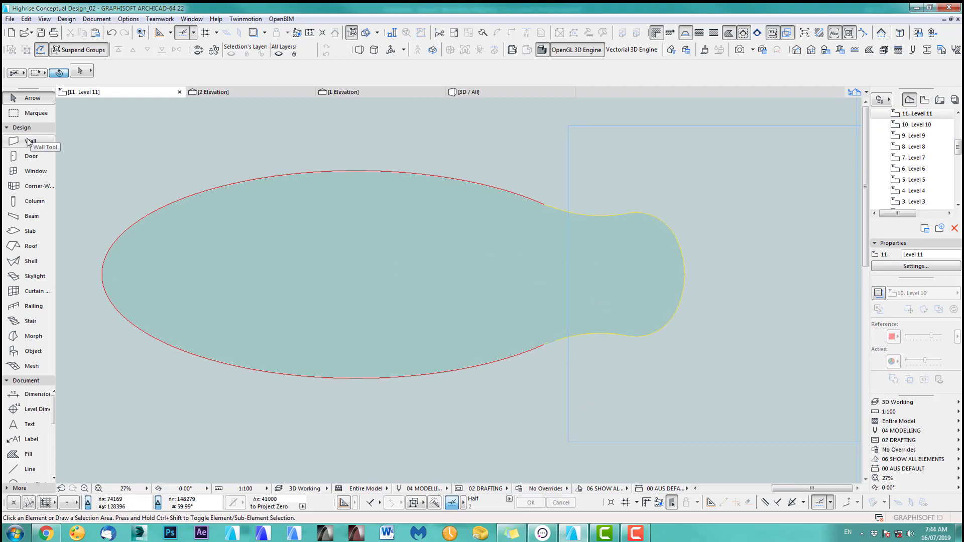
left_click(544, 207)
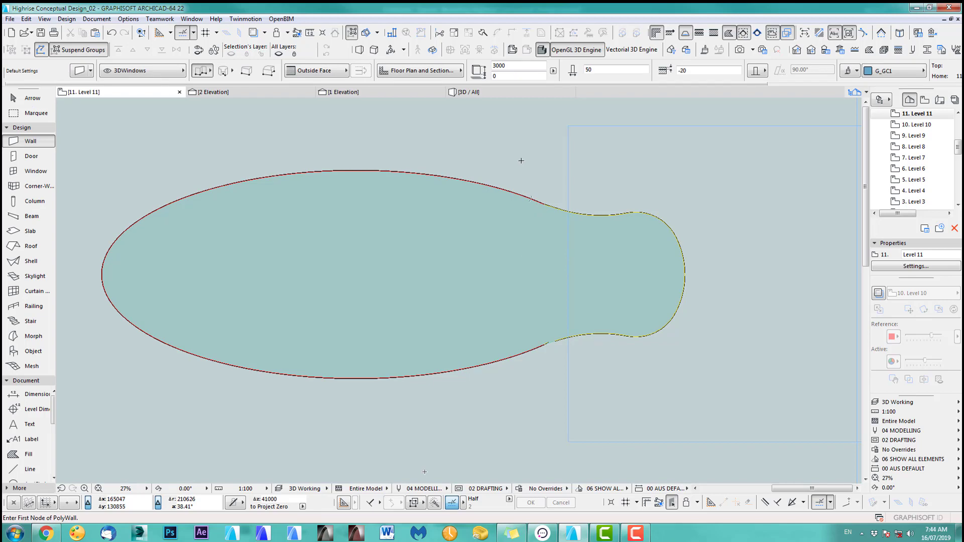
key("F3")
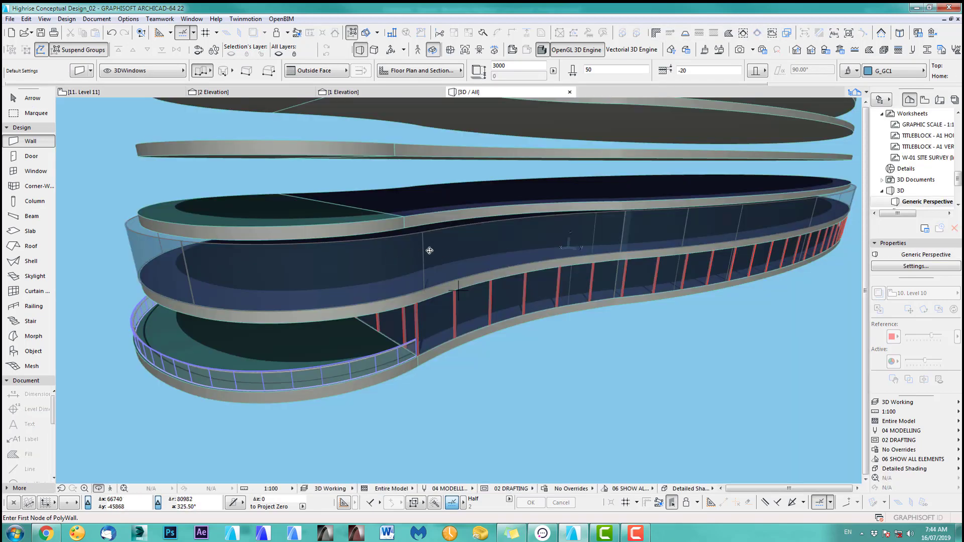
middle_click_drag(430, 250, 566, 245, "shift")
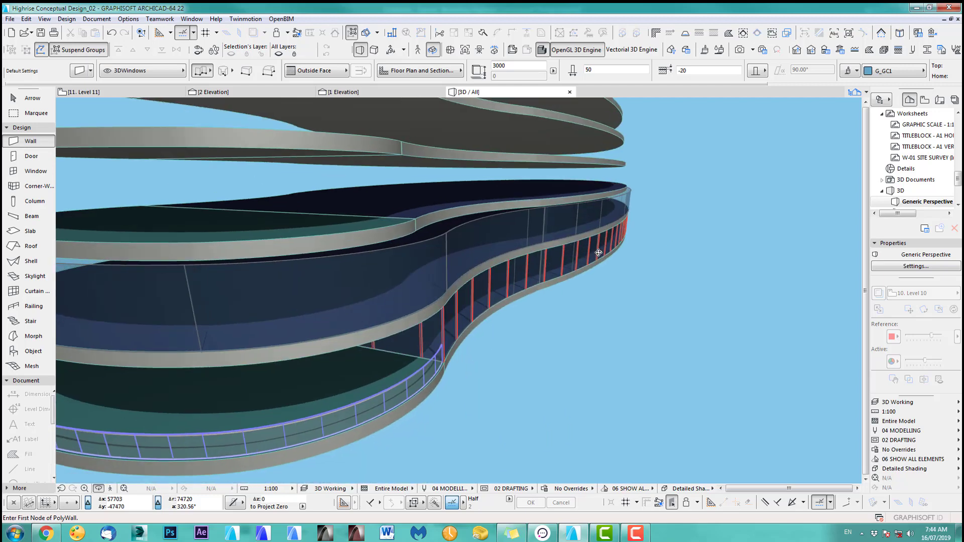
On the Level 11 plan, move the 2 Elevation line so it cuts through the middle of the slab's large elliptical part.
key("F2")
scroll(599, 253, "down", 3)
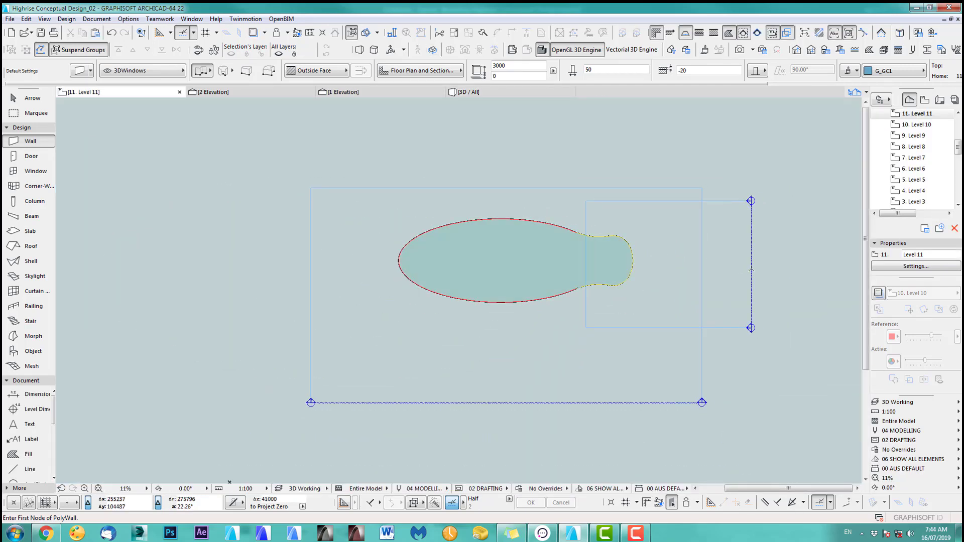
scroll(752, 269, "up", 3)
left_click(751, 268)
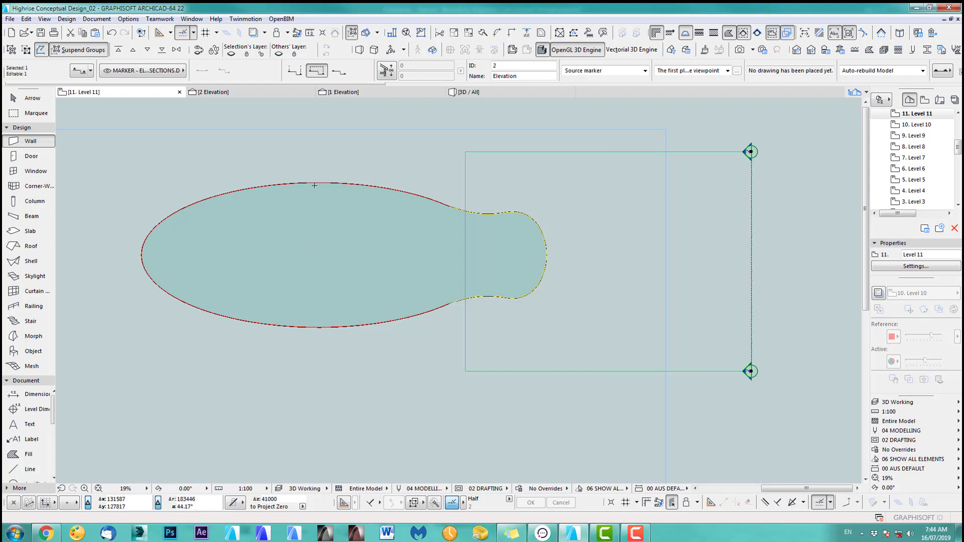
key("shift")
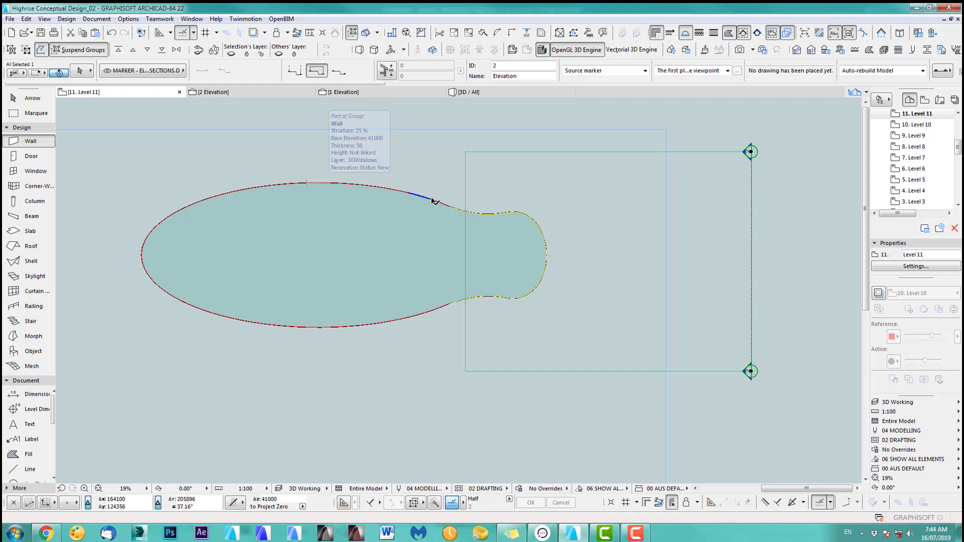
left_click(321, 254, "shift")
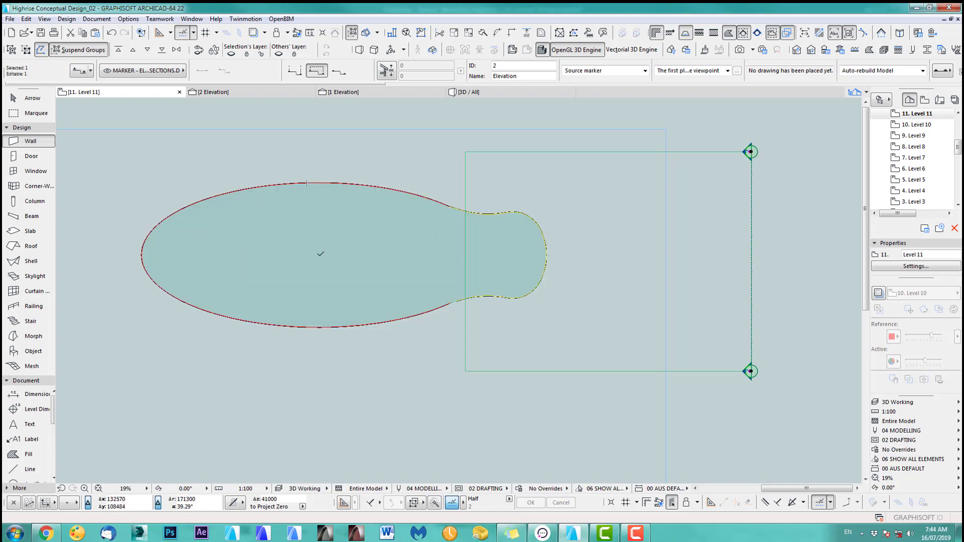
left_click(751, 265)
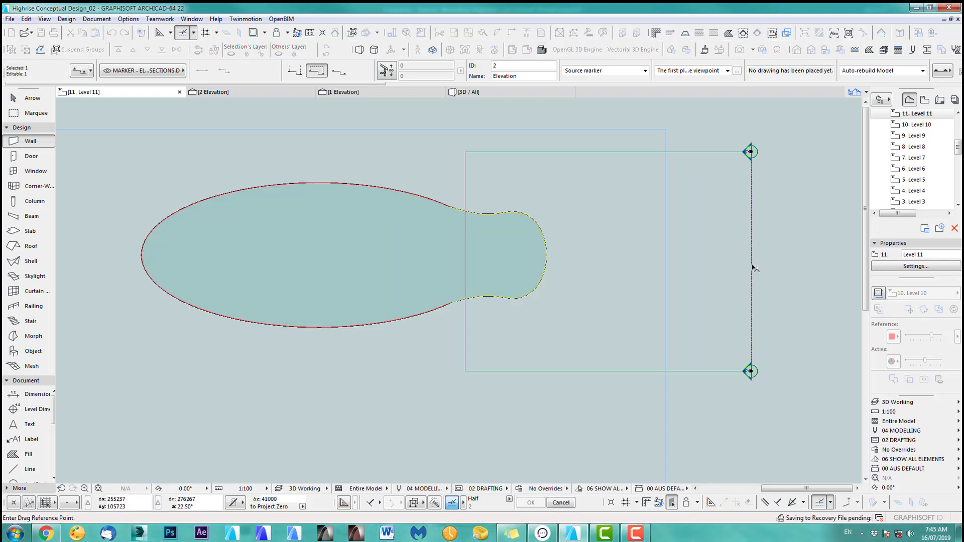
left_click(319, 261)
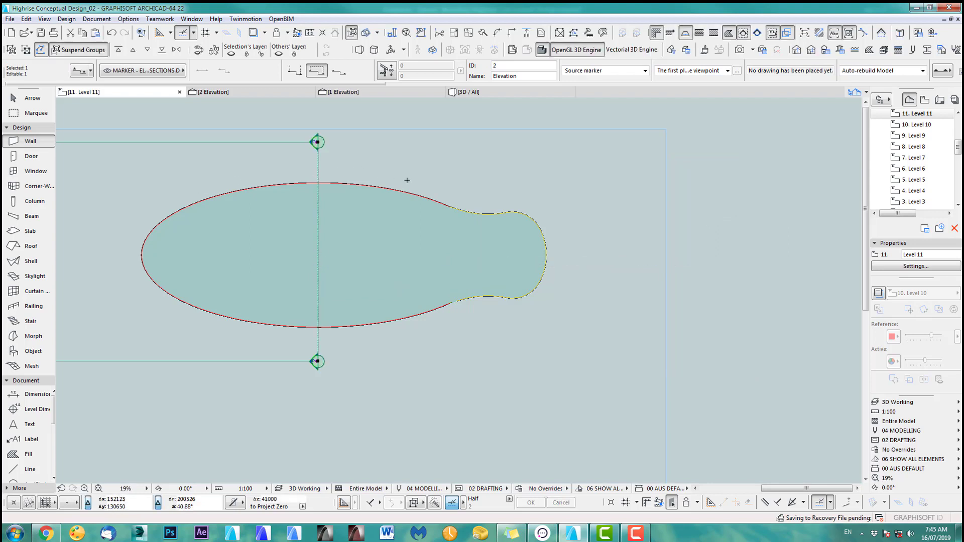
scroll(361, 230, "up", 3)
middle_click_drag(379, 234, 530, 265)
scroll(525, 263, "down", 3)
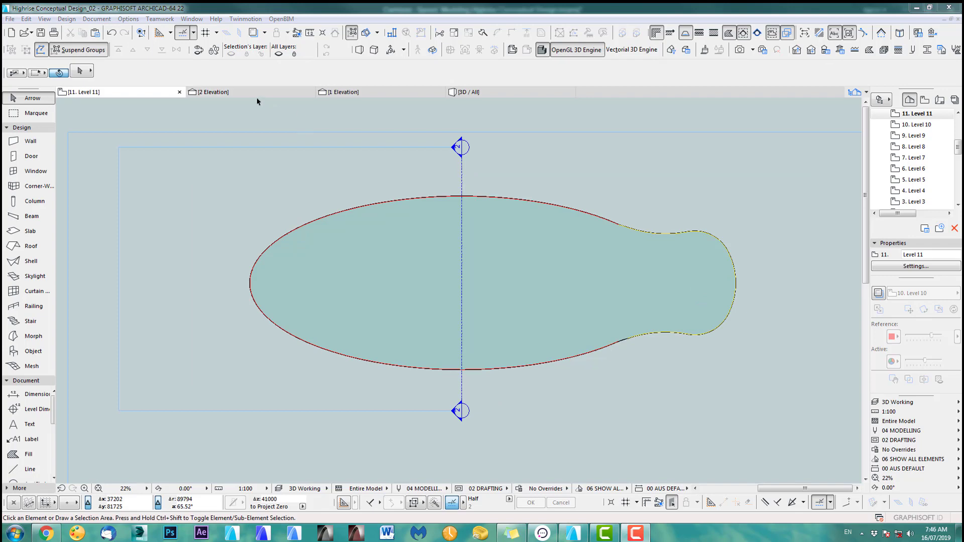
In the 2 Elevation, measure distance and angle from the Level 11 slab's upper outer corner to the lower outer corner of the slab above.
left_click(258, 93)
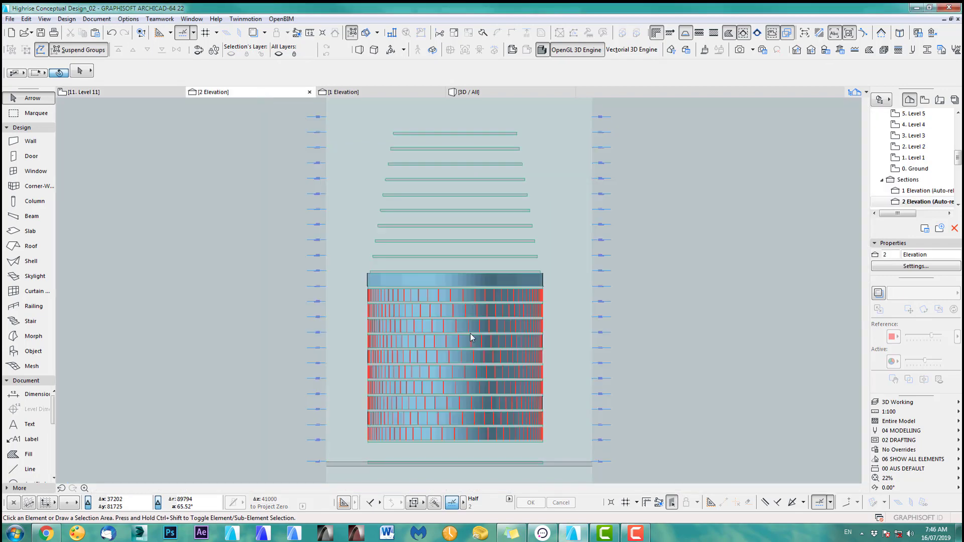
scroll(542, 274, "up", 3)
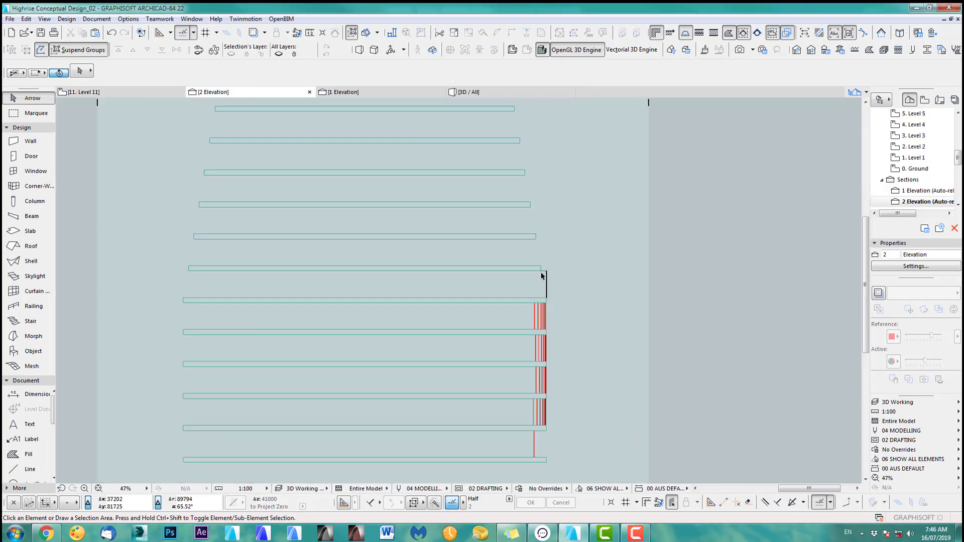
scroll(544, 273, "up", 5)
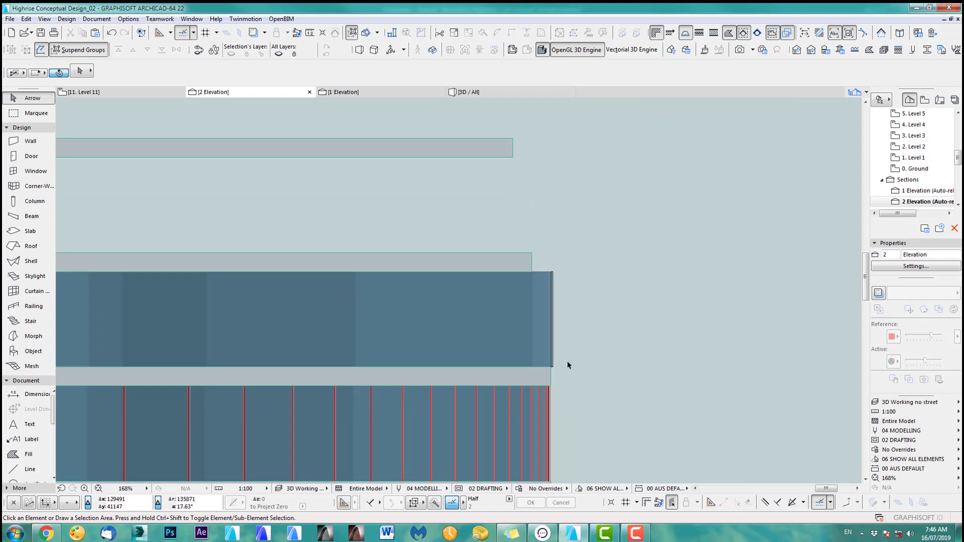
key("m")
scroll(565, 366, "up", 5)
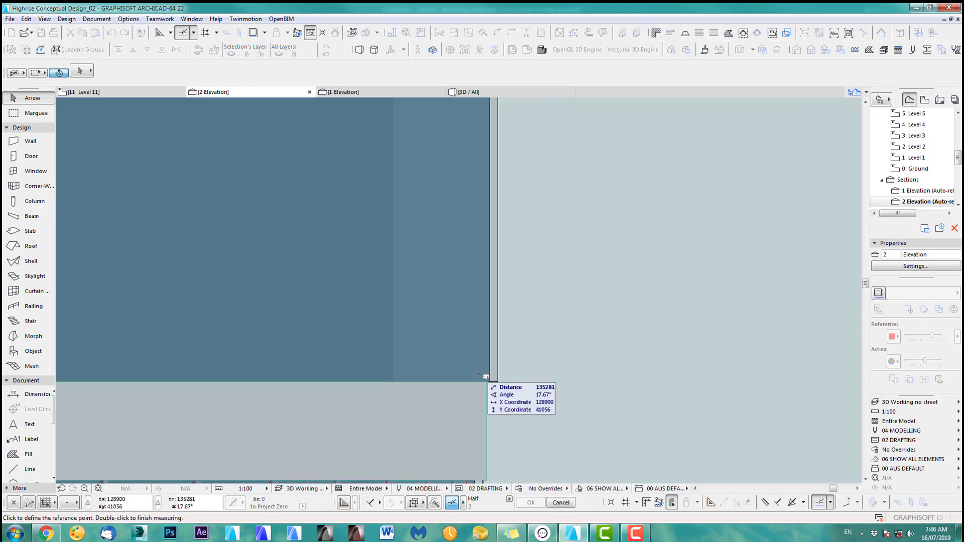
scroll(477, 374, "up", 3)
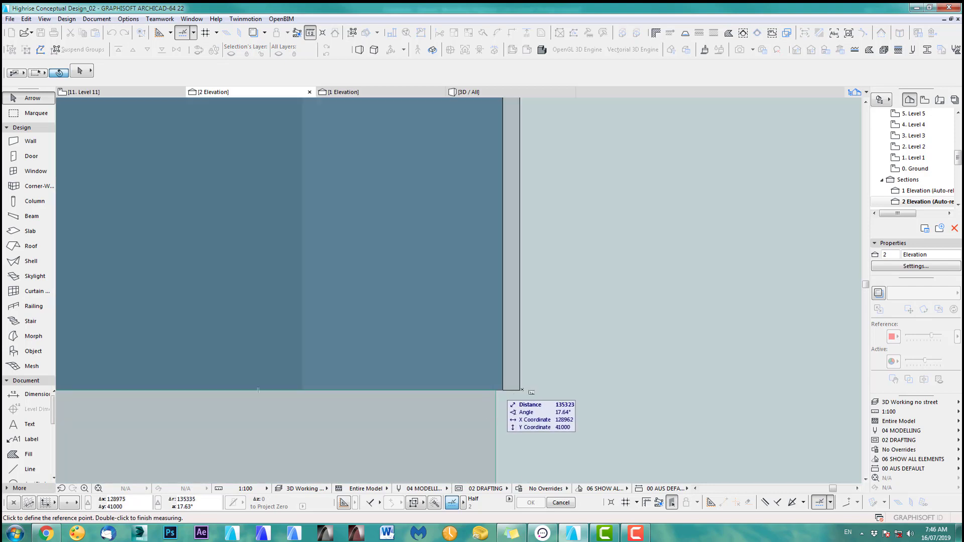
left_click(496, 390)
scroll(500, 375, "down", 1)
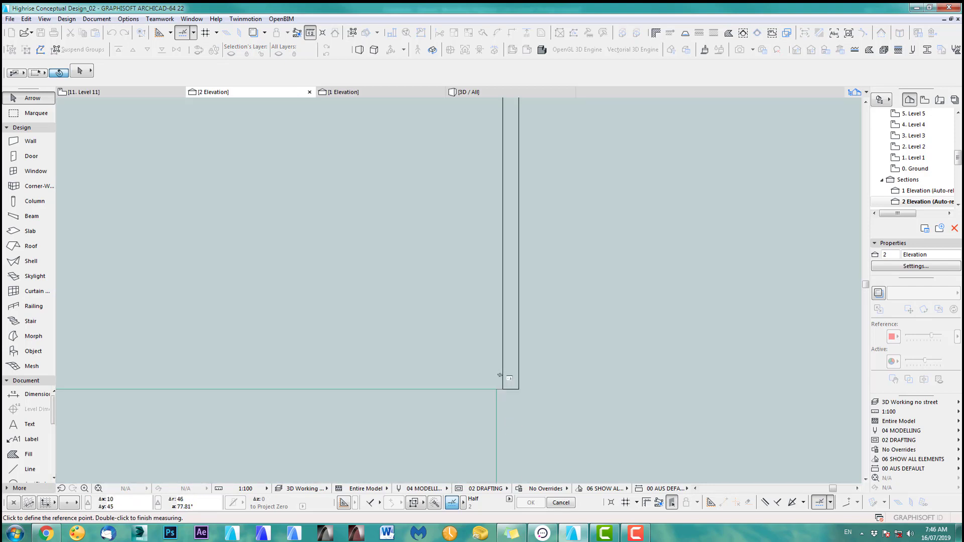
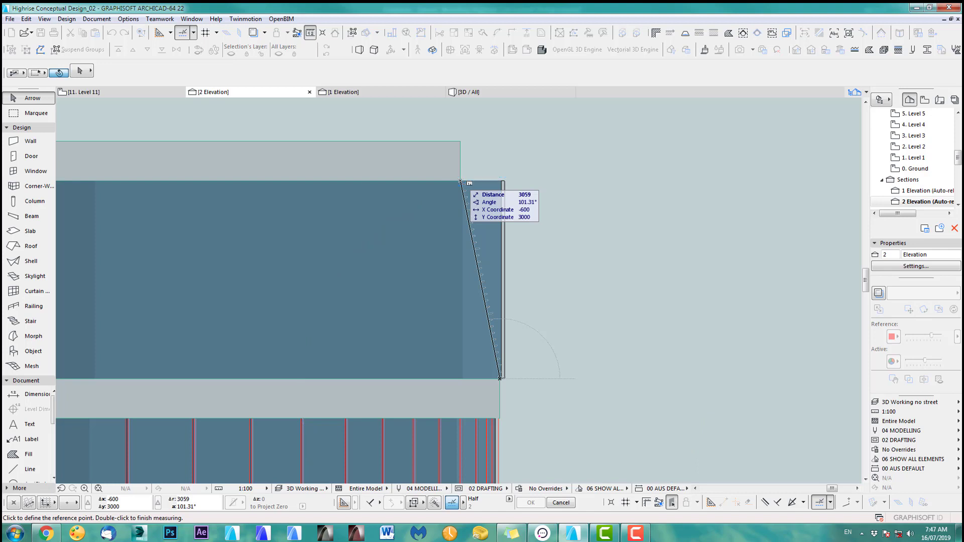
key("Escape")
Try to make all Level 11 glass walls slanted with an outside slant angle of 101.31°.
key("F2")
key("w")
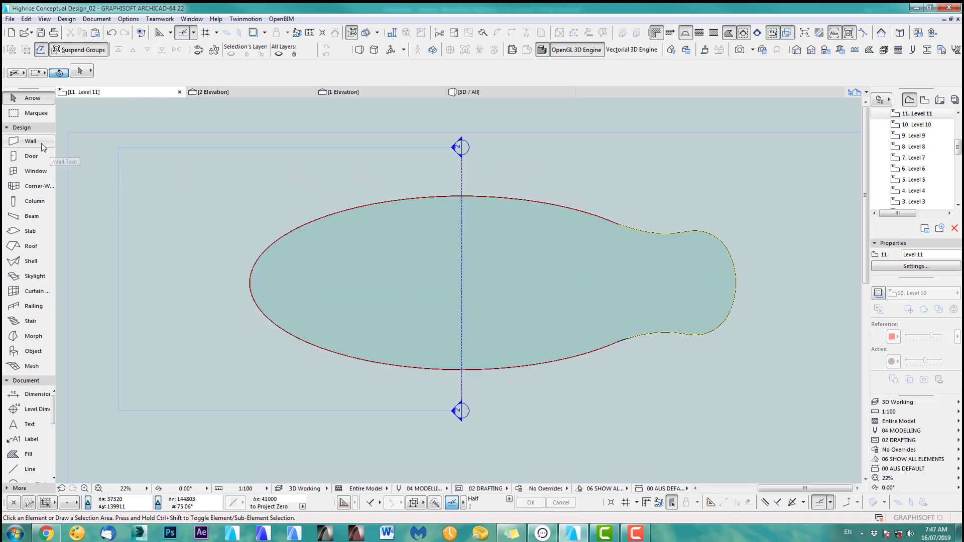
key("ctrl+a")
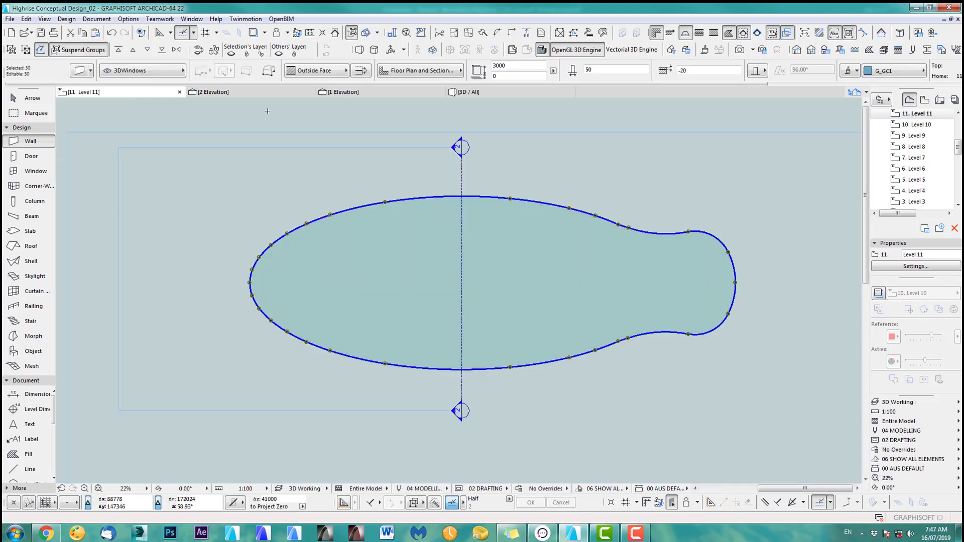
left_click(81, 71)
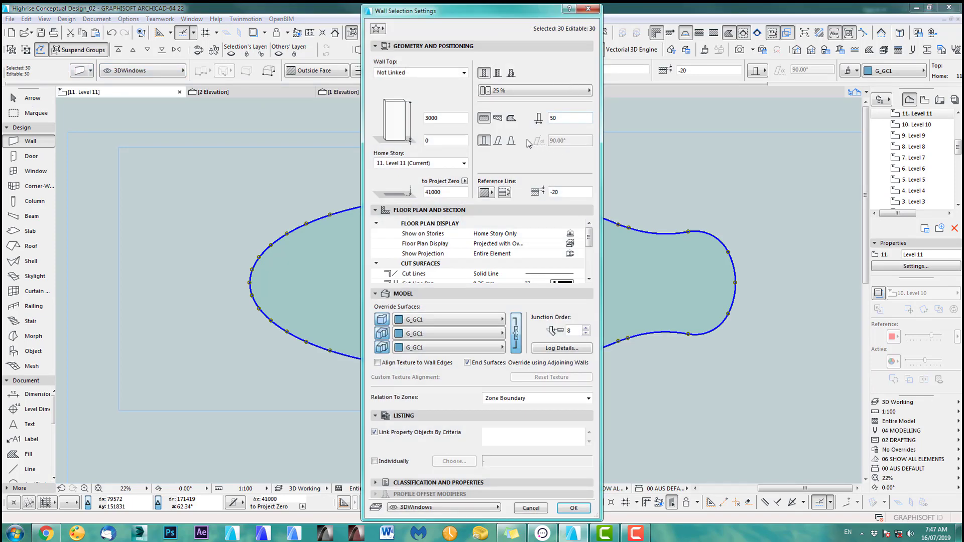
left_click(498, 141)
left_click(564, 142)
double_click(564, 142)
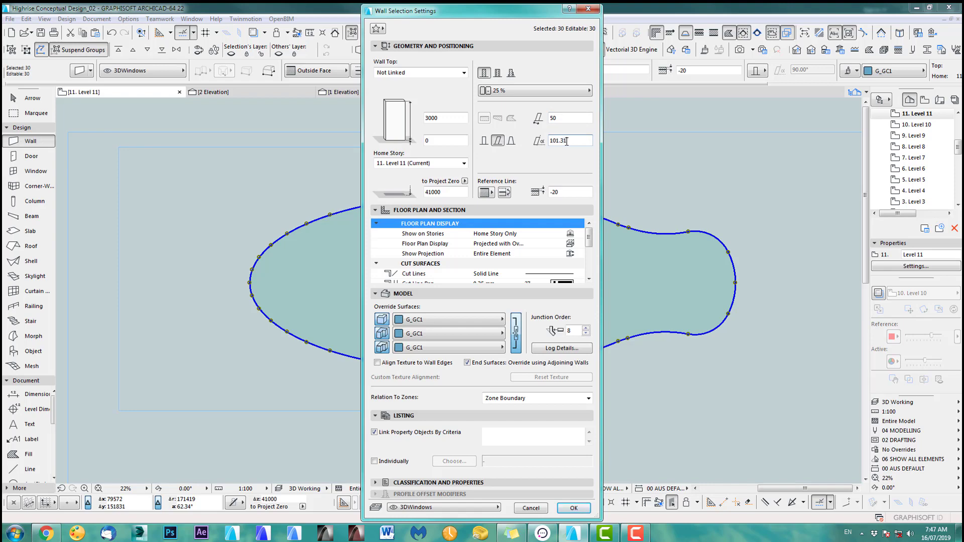
left_click(574, 509)
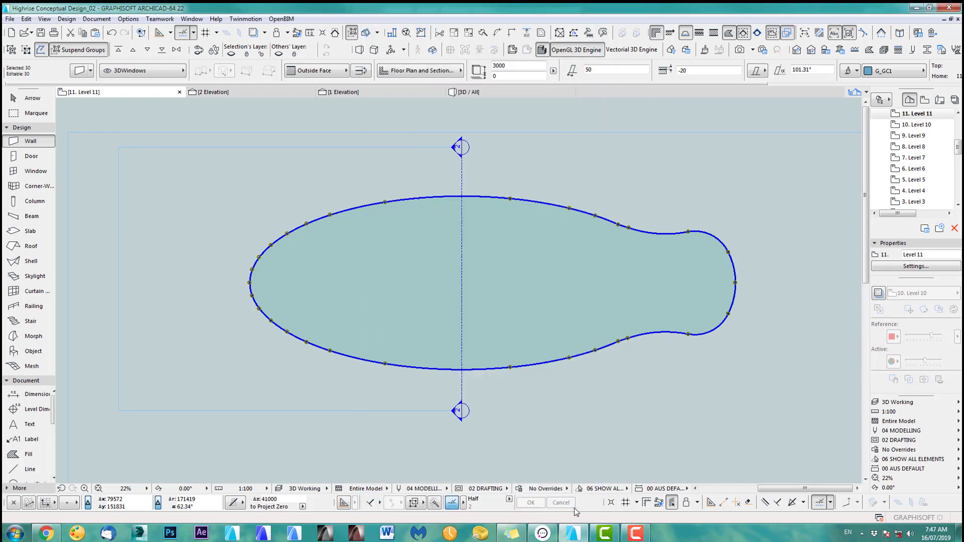
Check which way the Level 11 glass walls lean relative to the slab above, in the 2 Elevation and in 3D.
left_click(242, 92)
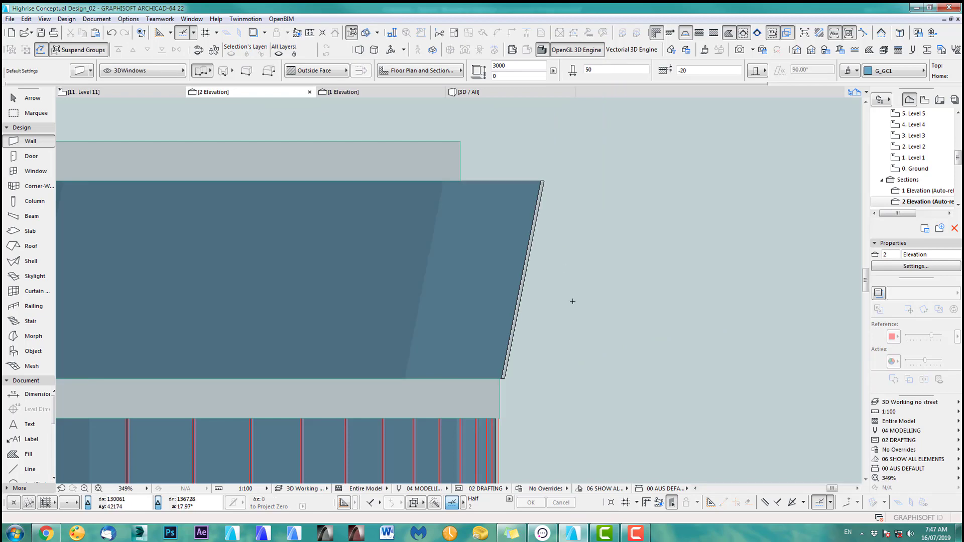
scroll(573, 301, "down", 3)
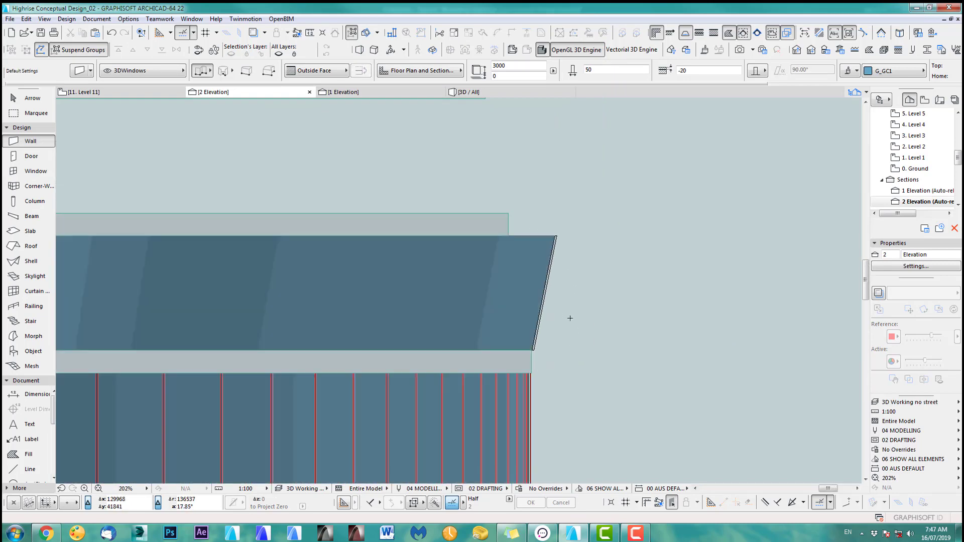
key("F2")
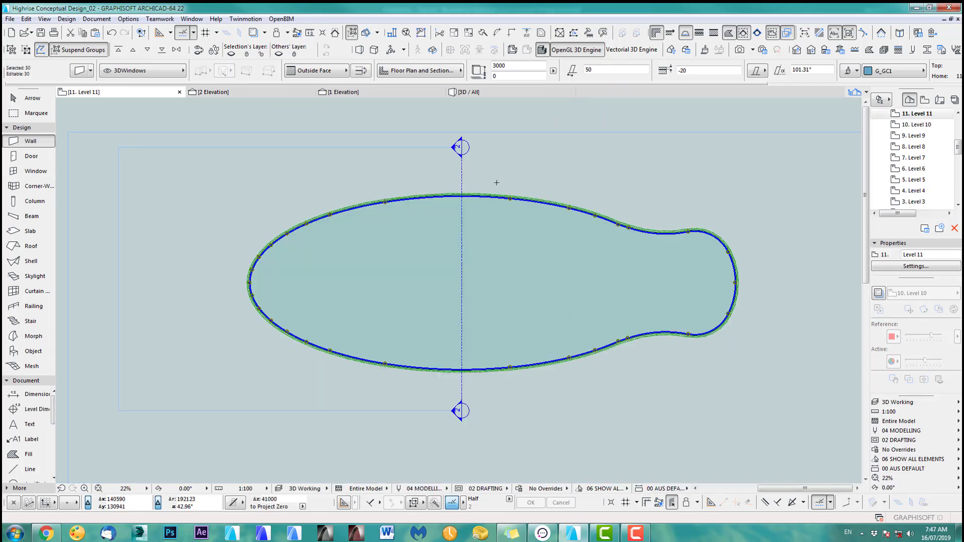
key("F3")
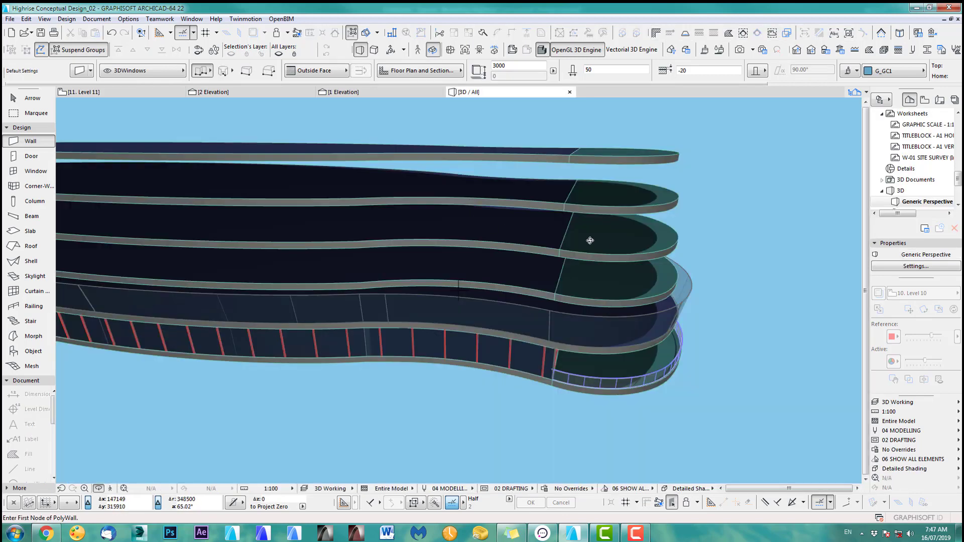
middle_click_drag(590, 241, 509, 317, "shift")
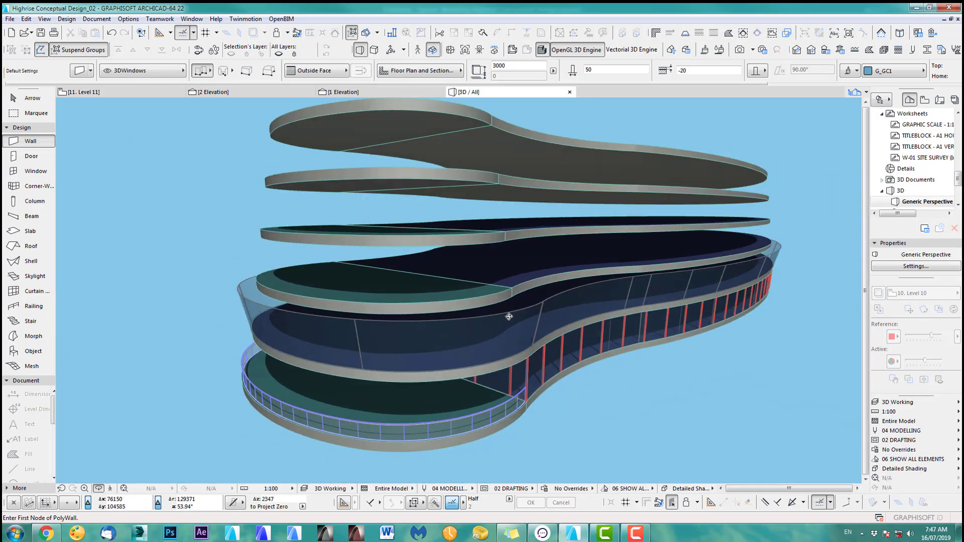
middle_click_drag(464, 289, 489, 279, "shift")
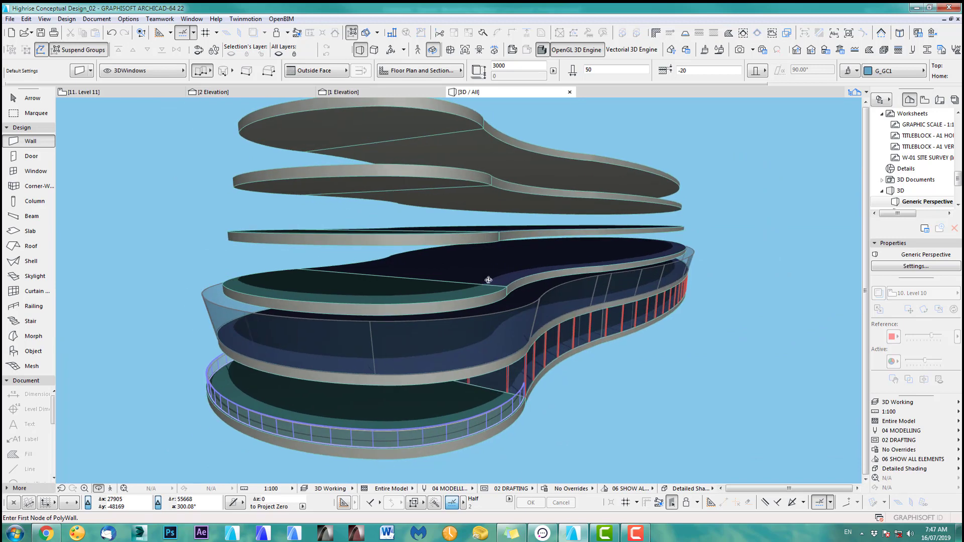
Set the outside slant angle of all Level 11 glass walls to 78.7°.
key("F2")
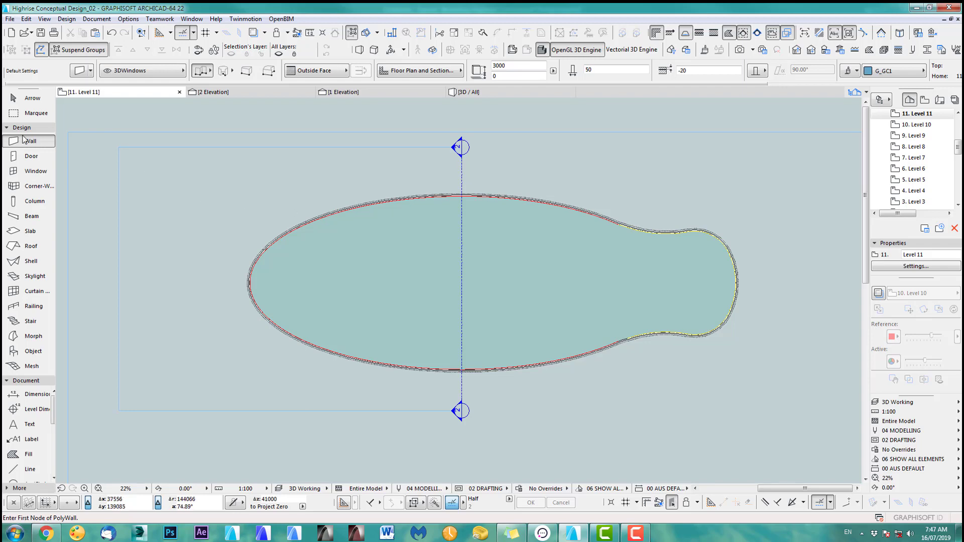
key("ctrl+a")
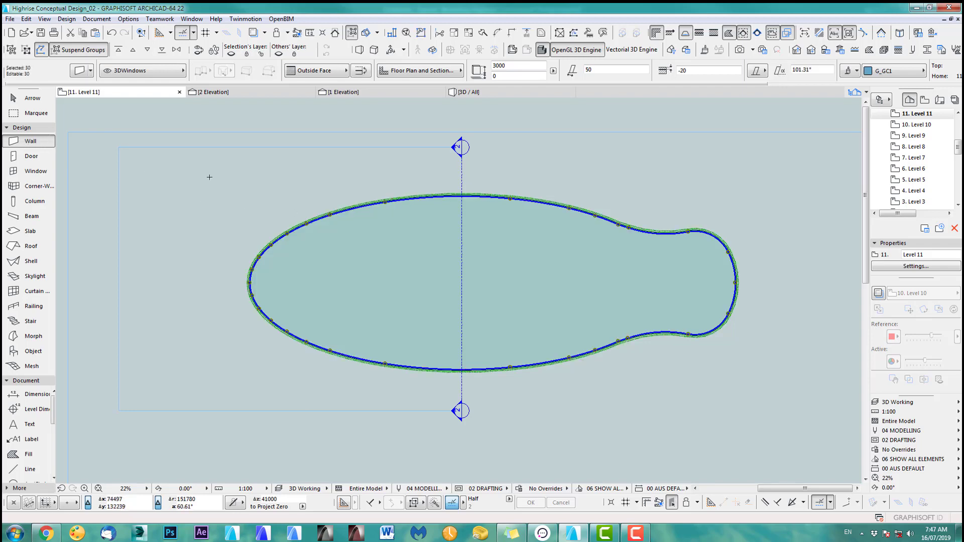
double_click(43, 144)
left_click(498, 142)
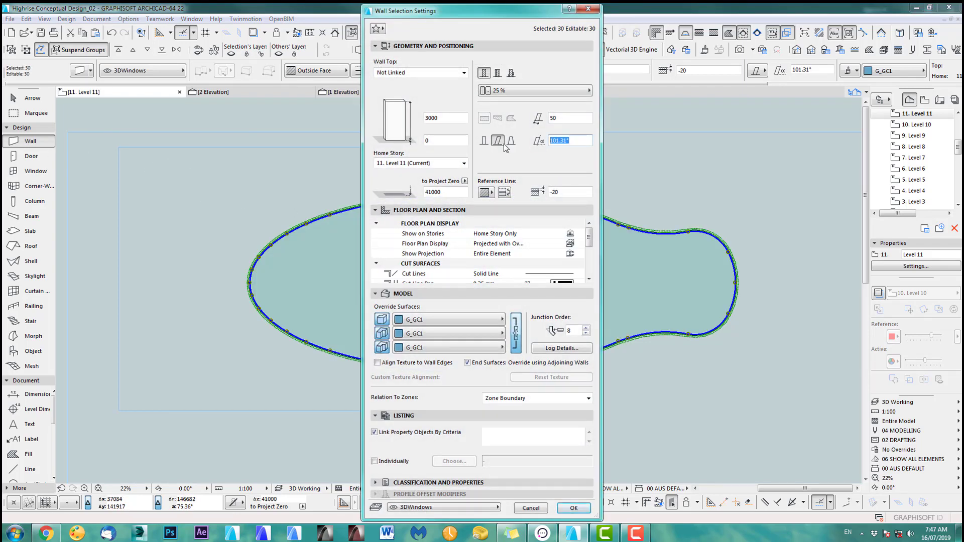
type("90")
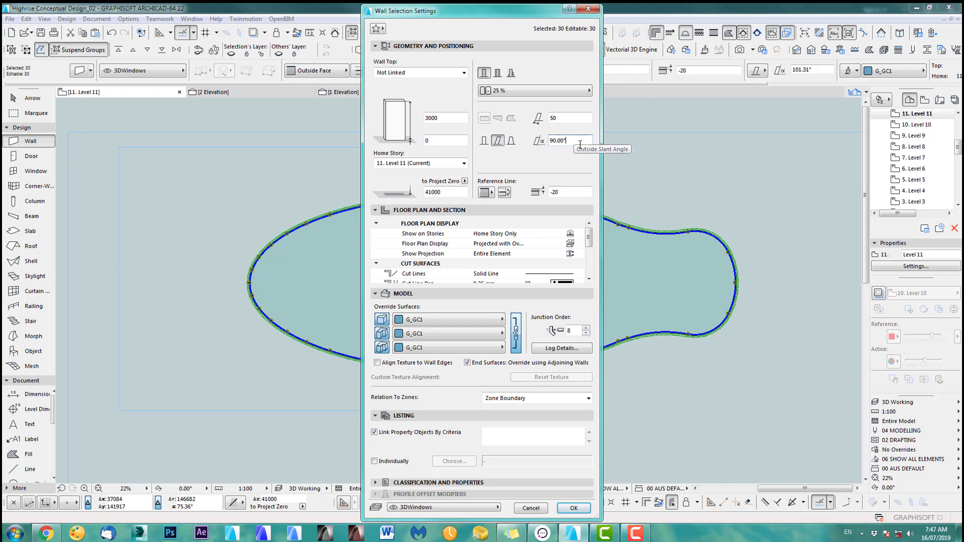
left_click_drag(580, 144, 545, 141)
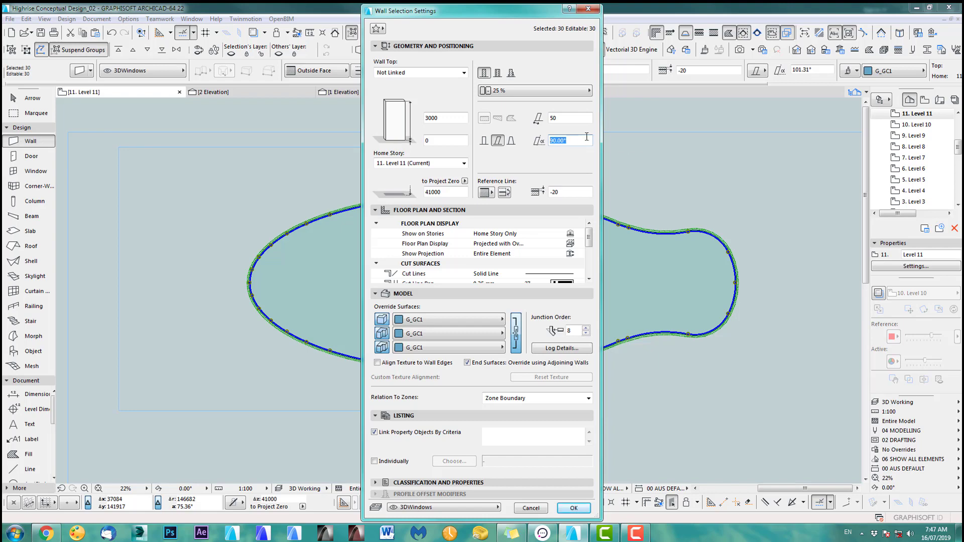
type("78")
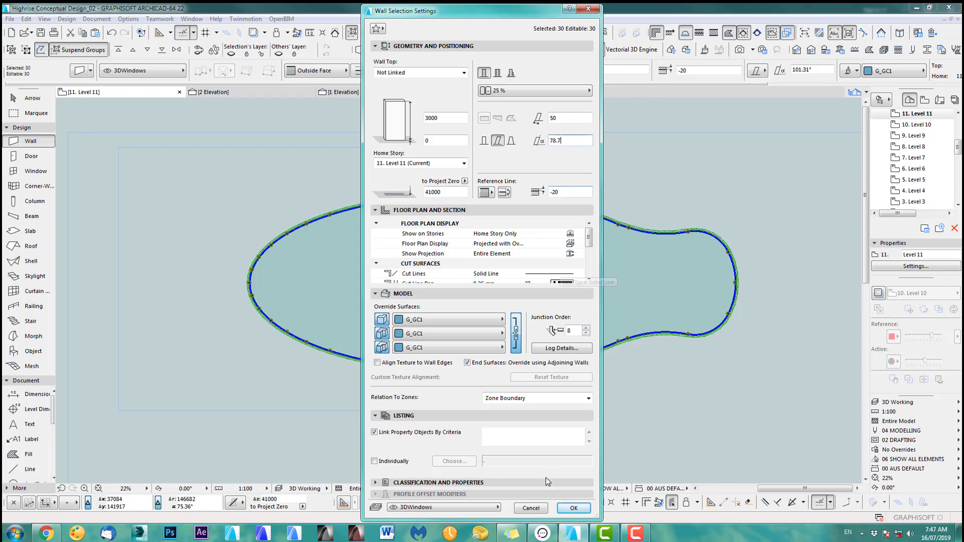
left_click(574, 508)
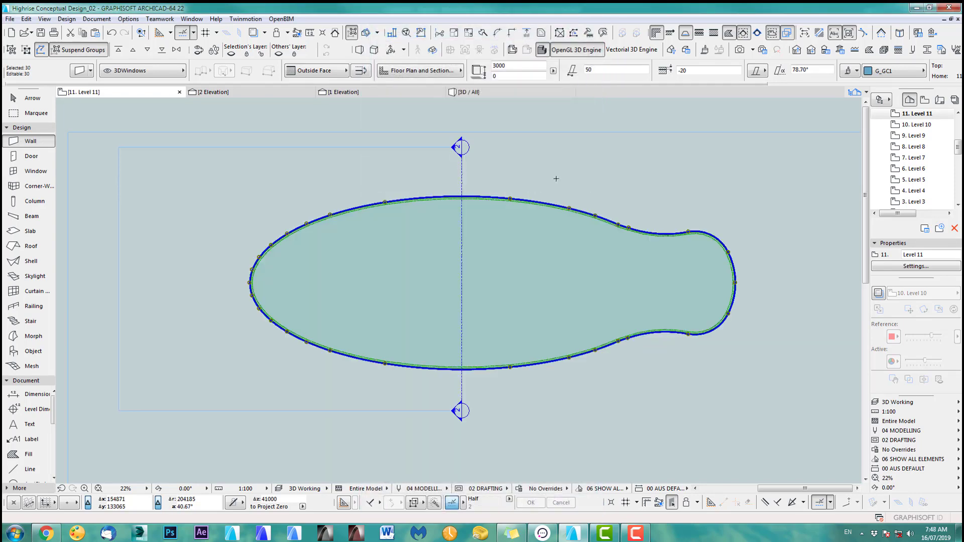
key("Escape")
In the 2 Elevation, select the whole group of Level 11 glass walls and set their reference line offset to 0.
left_click(247, 94)
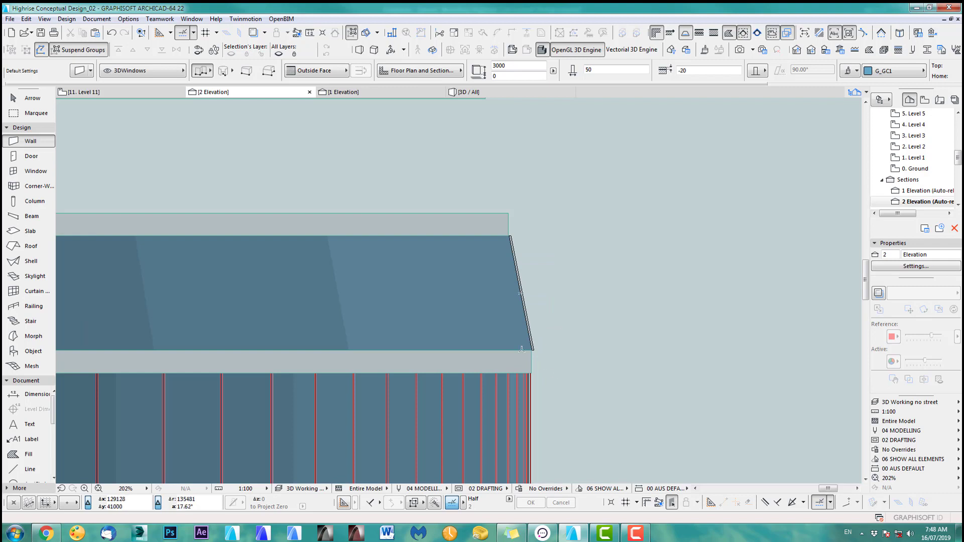
left_click(522, 316, "shift")
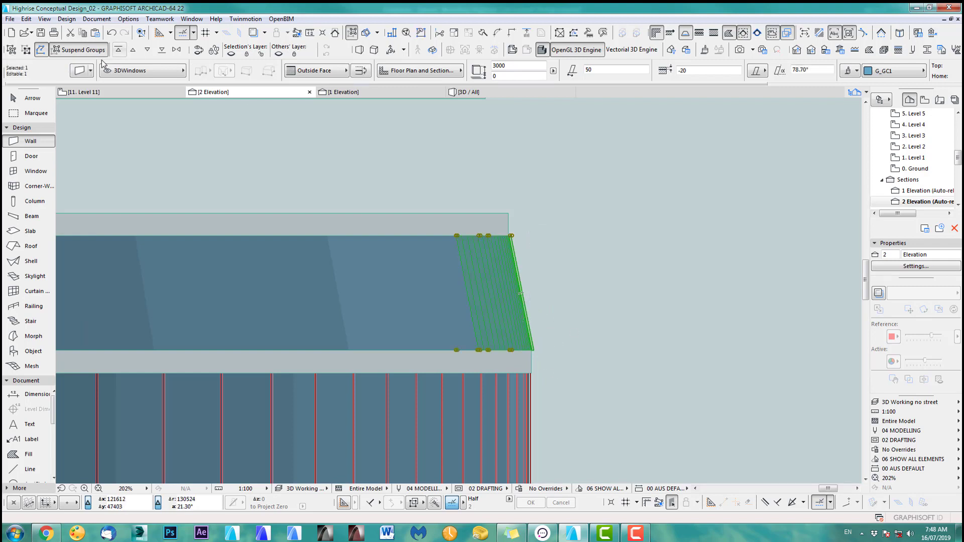
left_click(83, 51)
scroll(517, 347, "up", 6)
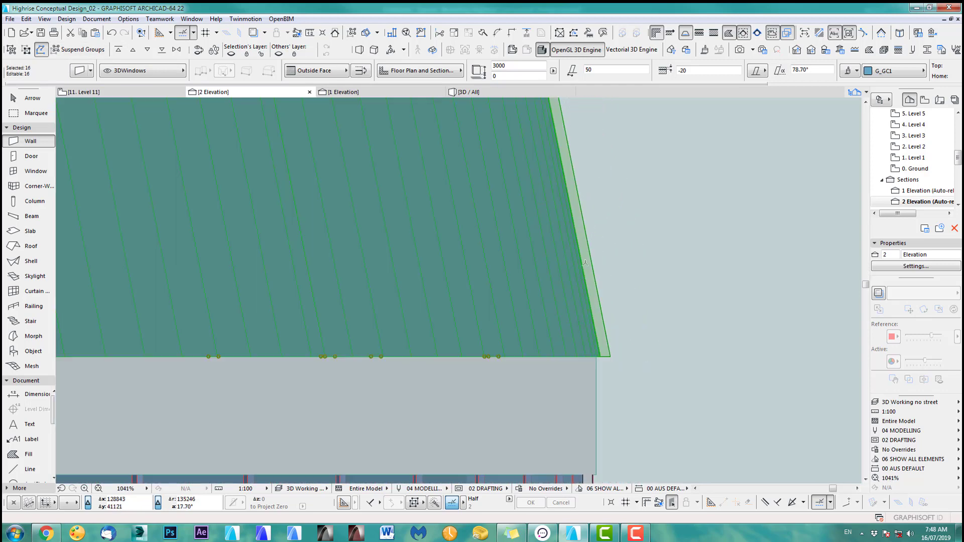
double_click(693, 70)
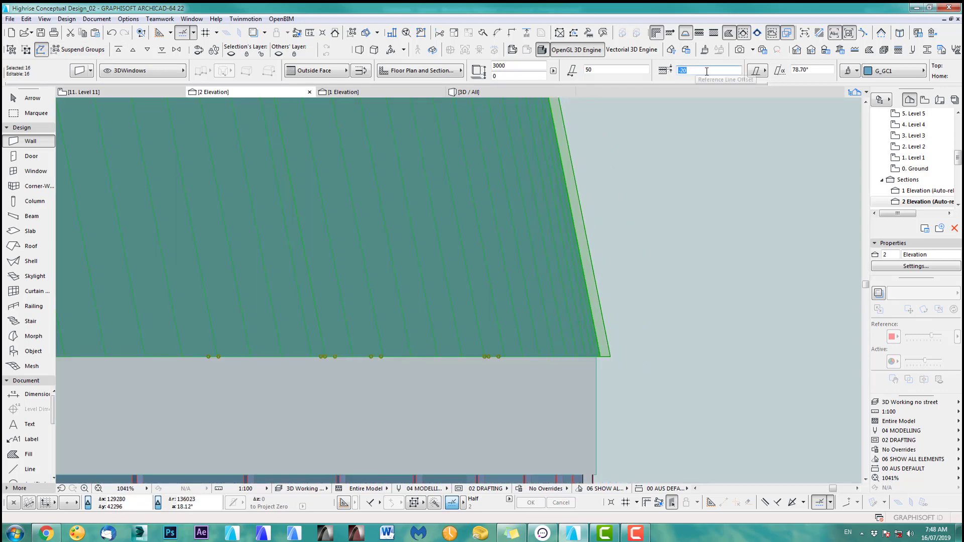
type("0")
Set the reference line offset of the selected Level 11 glass walls to 50 and deselect them.
left_click(614, 69)
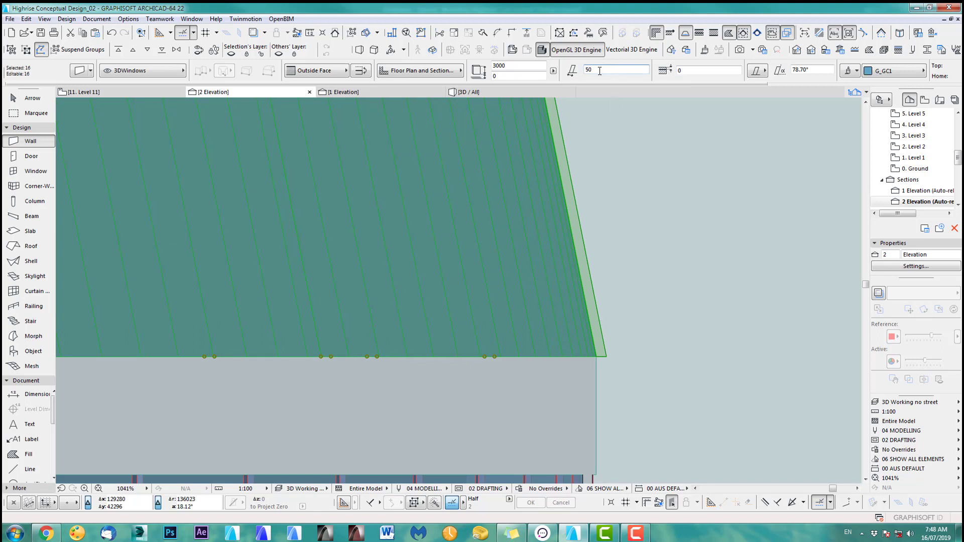
double_click(687, 70)
key("Return")
scroll(646, 340, "down", 10)
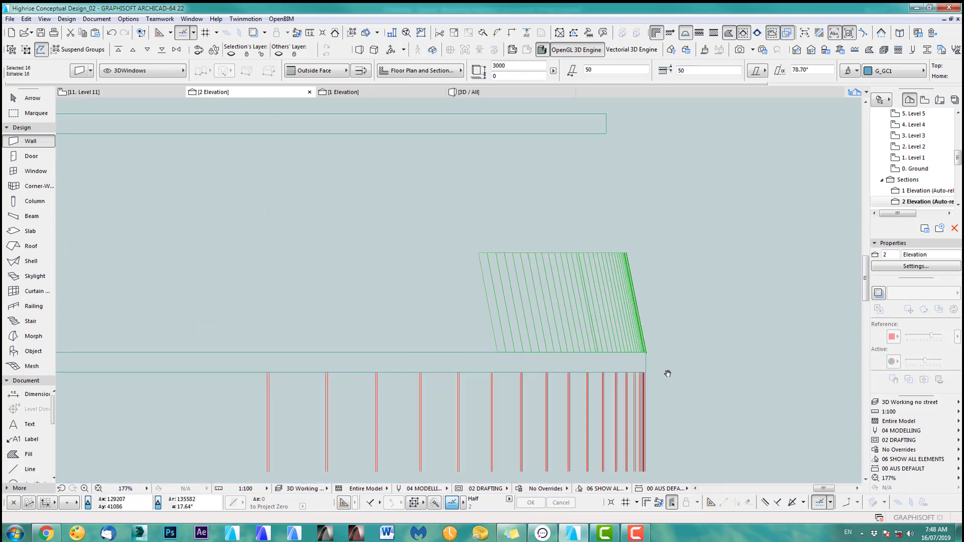
key("Escape")
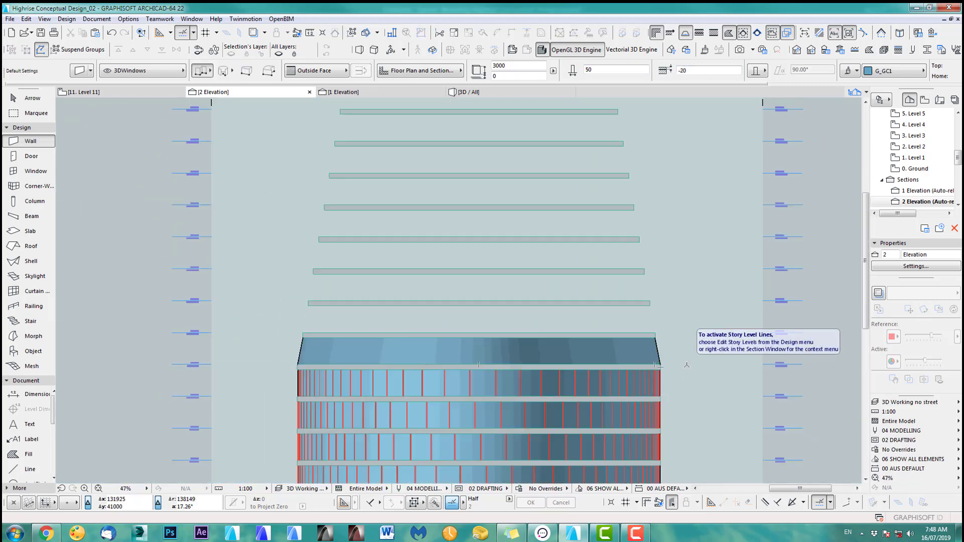
Inspect in 3D how the slanted Level 11 glass walls meet the slabs below and above.
key("F3")
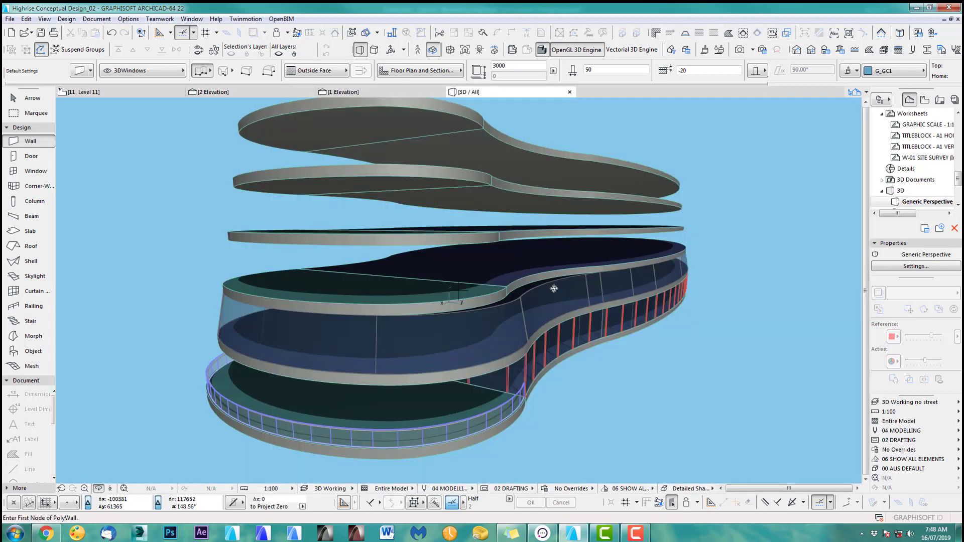
scroll(555, 288, "up", 3)
middle_click_drag(555, 288, 604, 260, "shift")
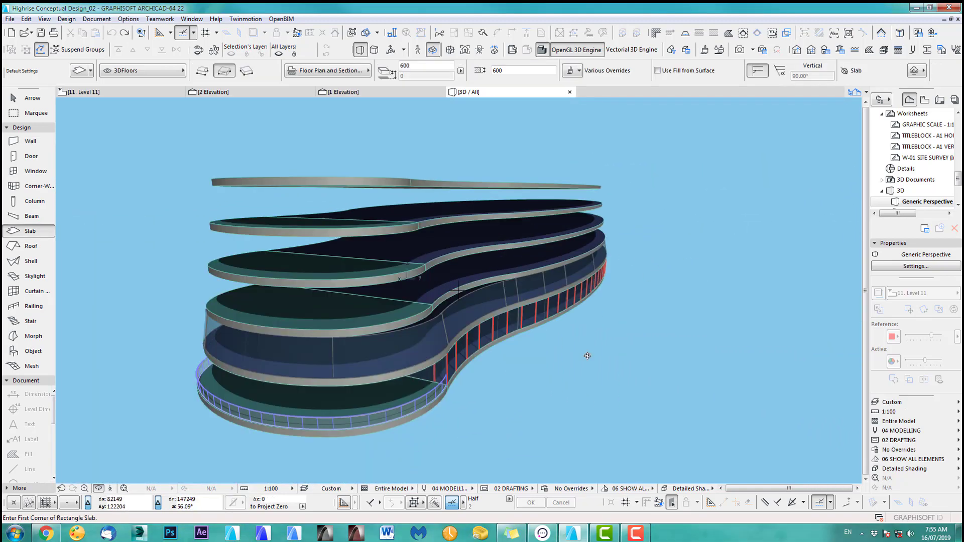
Open the Level 12 floor plan and show Level 9 as its trace reference.
key("F2")
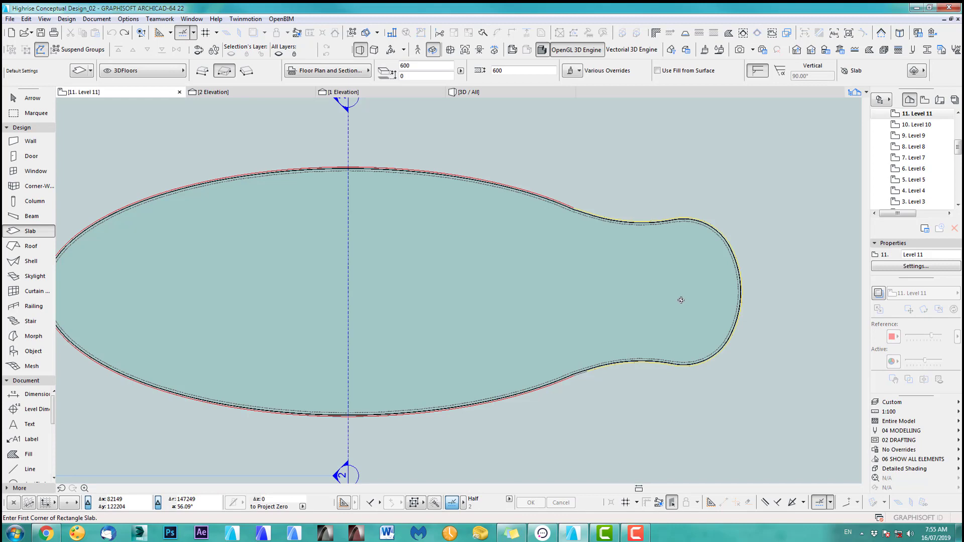
scroll(681, 300, "up", 4)
scroll(671, 307, "down", 2)
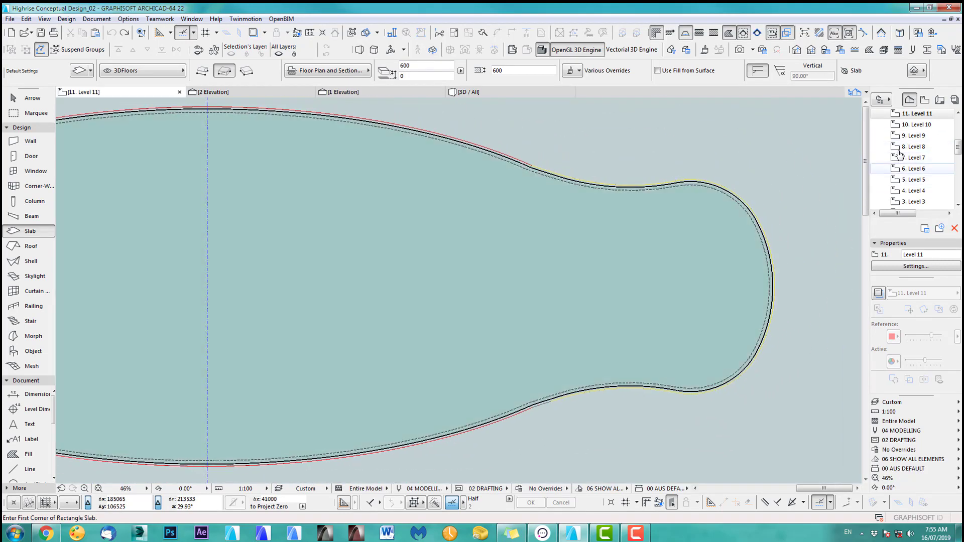
left_click(959, 113)
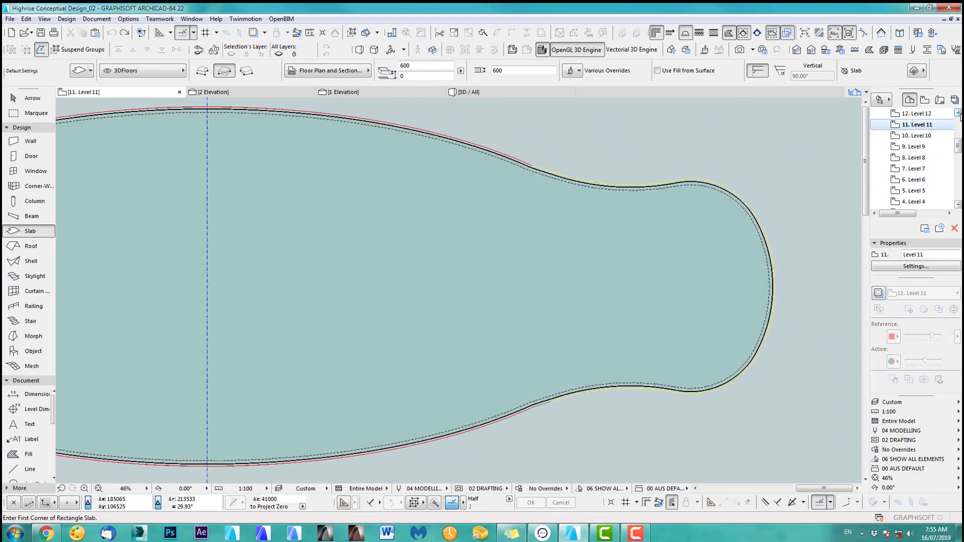
double_click(922, 113)
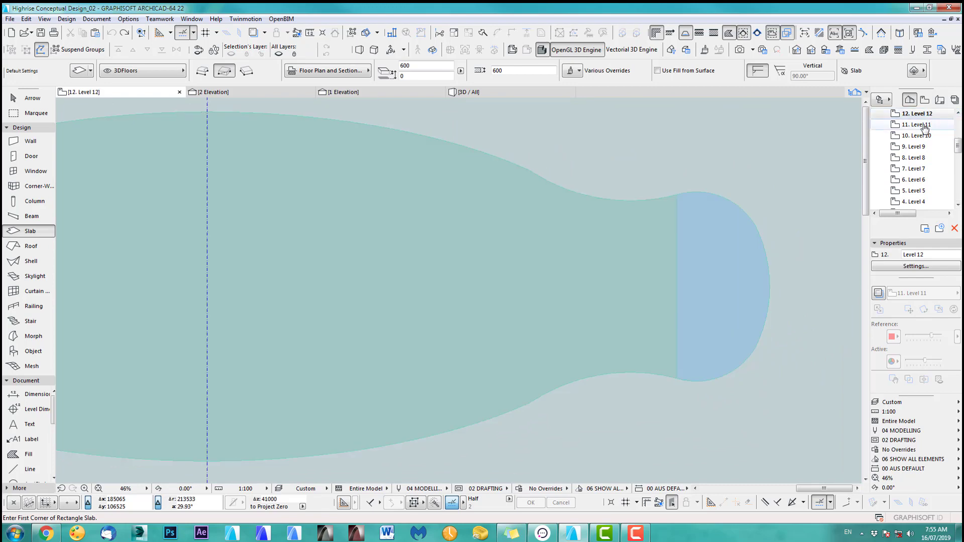
right_click(925, 127)
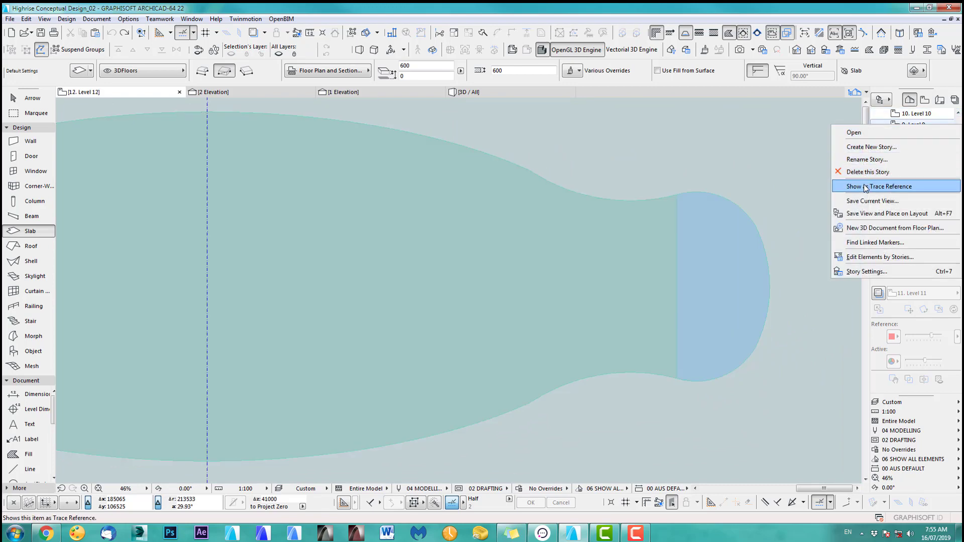
left_click(866, 187)
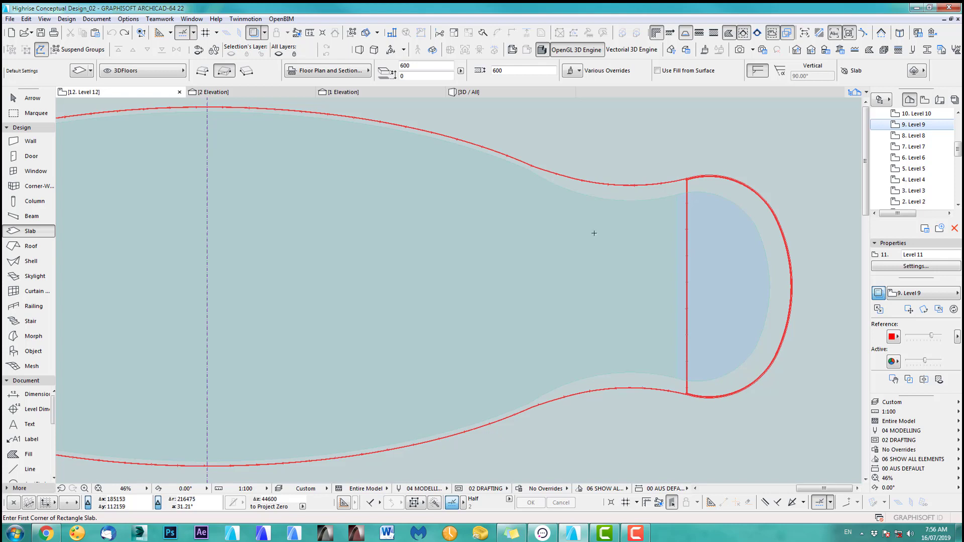
Replace the trace reference on the Level 12 floor plan with Level 11.
scroll(629, 238, "down", 1)
left_click(637, 237)
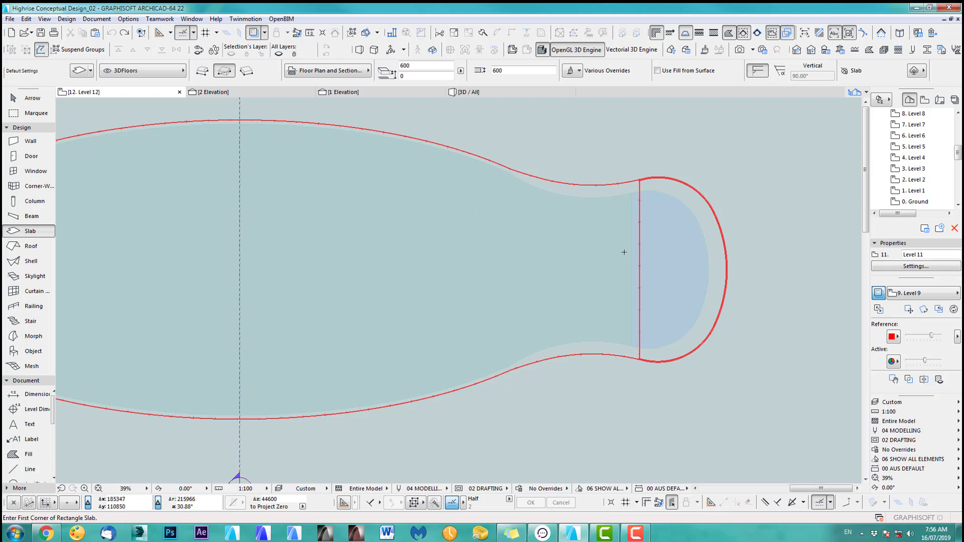
left_click_drag(959, 152, 958, 143)
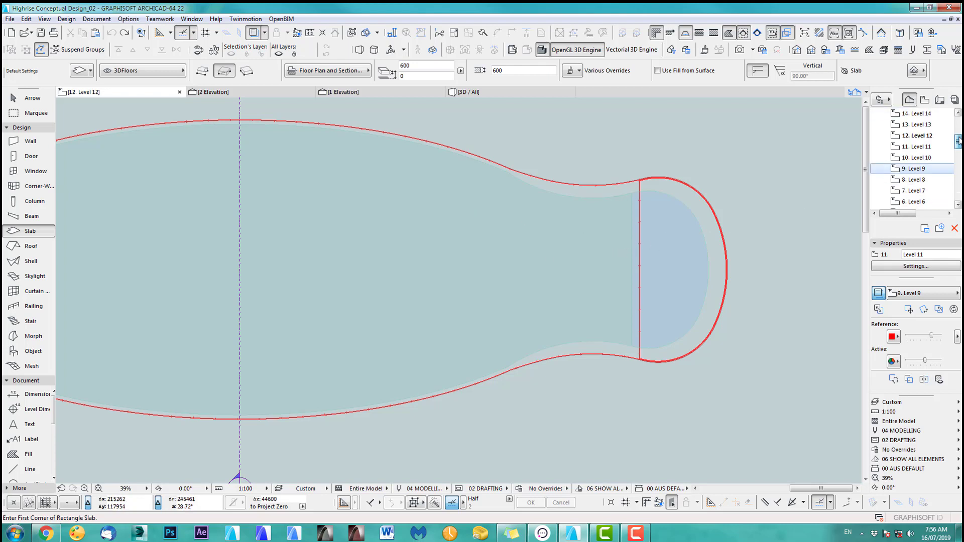
right_click(912, 146)
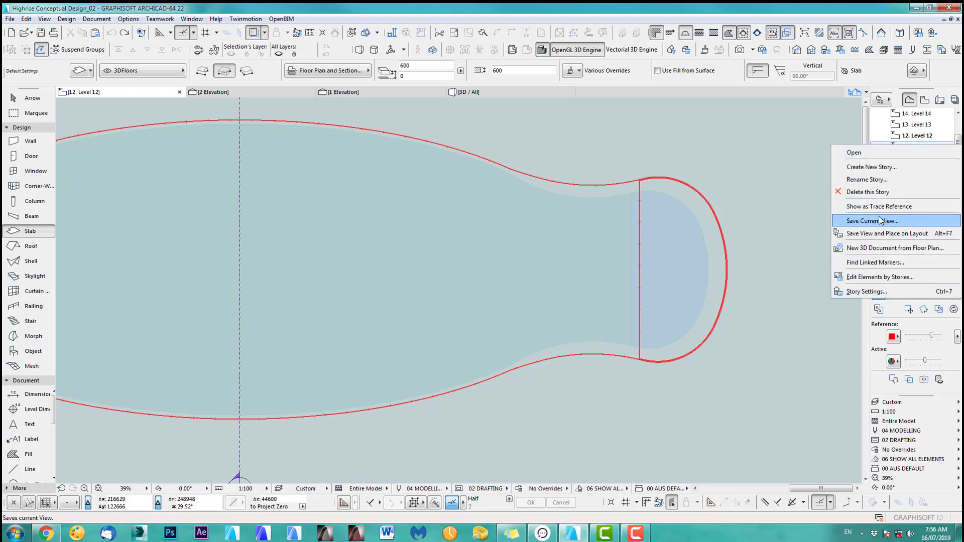
left_click(881, 207)
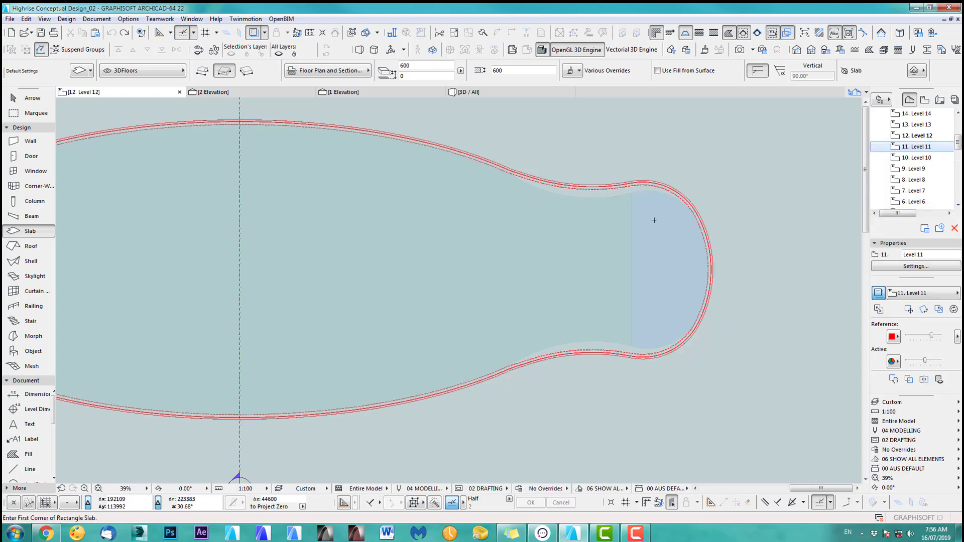
Delete both existing slabs on Level 12, the main floor and the rounded balcony end.
left_click(617, 234, "shift")
left_click(657, 234, "shift")
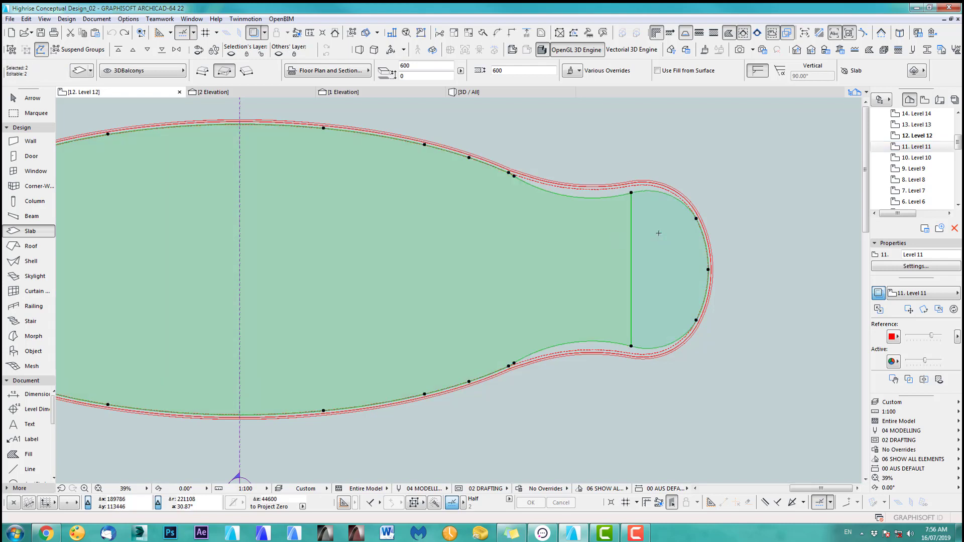
key("Delete")
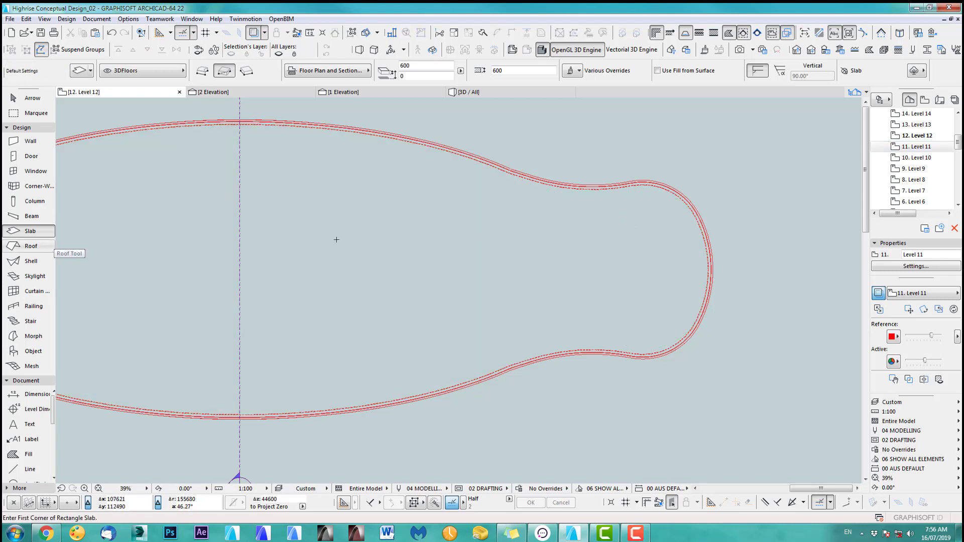
Create one new Level 12 floor slab with the Magic Wand inside the traced Level 11 outline and check its edge.
left_click(625, 205)
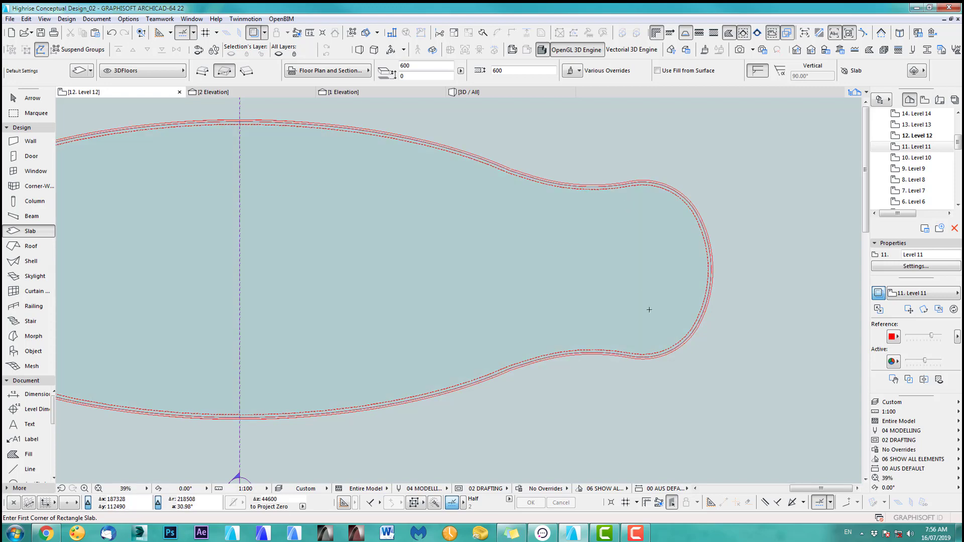
scroll(669, 191, "up", 5)
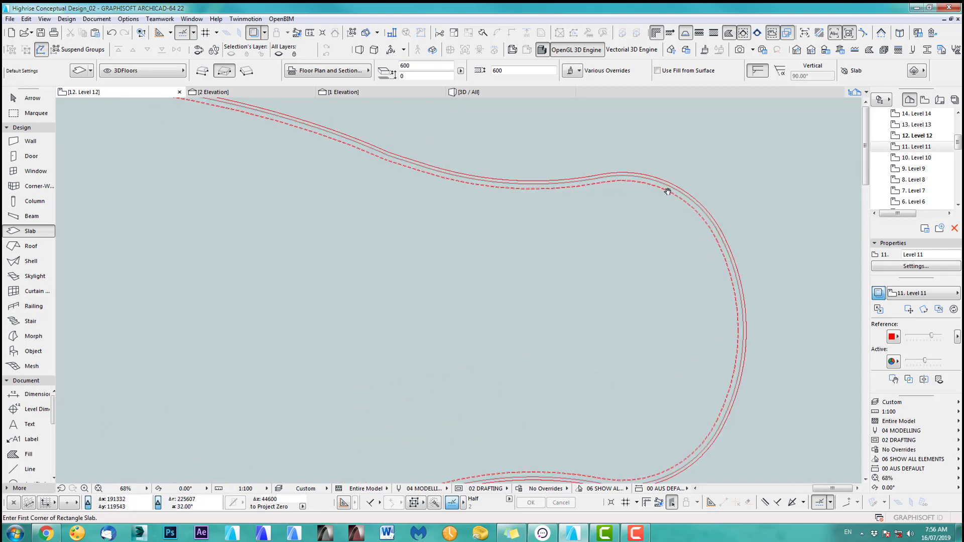
middle_click_drag(670, 191, 645, 180)
left_click(626, 198, "shift")
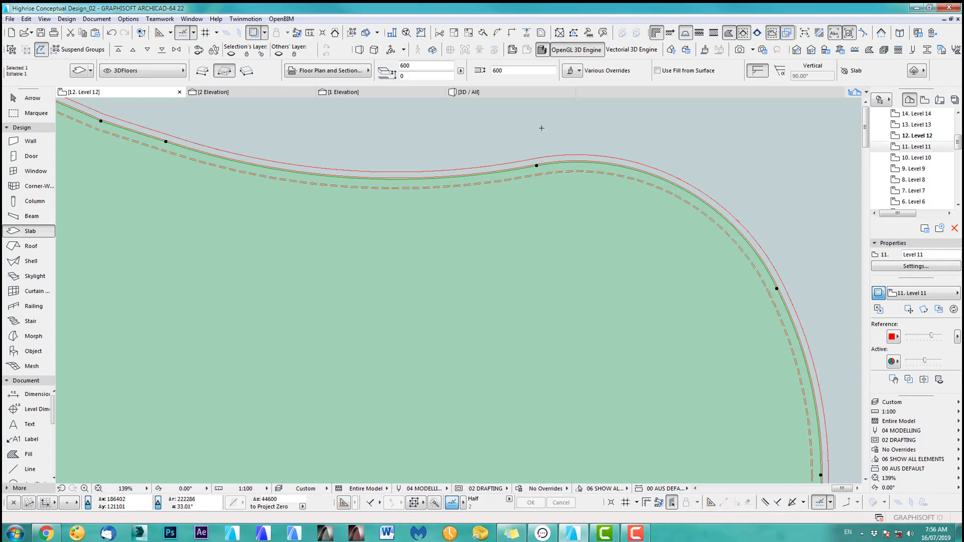
key("Escape")
After comparing it with the glass in the 2 Elevation, offset the Level 12 slab's edges inward about 370 mm to the traced dashed outline.
left_click(225, 93)
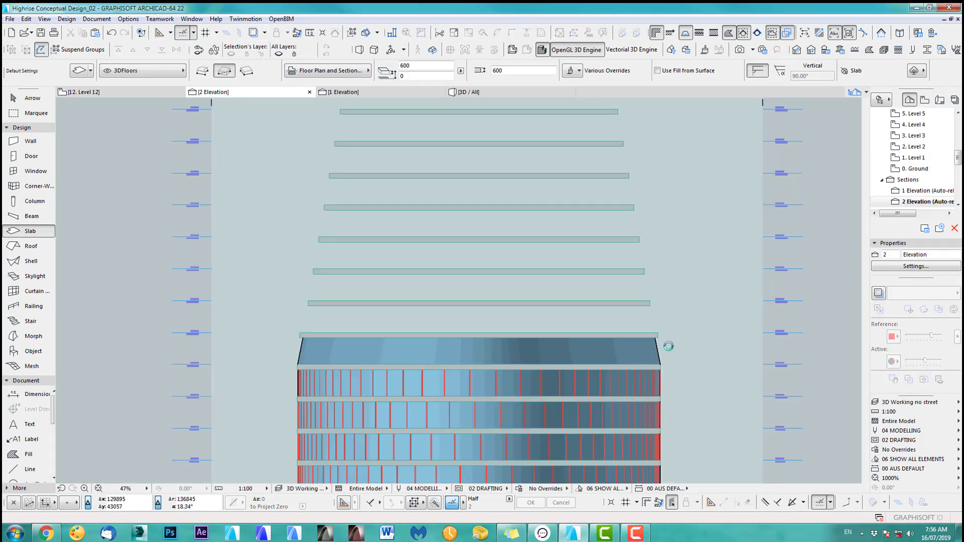
scroll(650, 335, "up", 3)
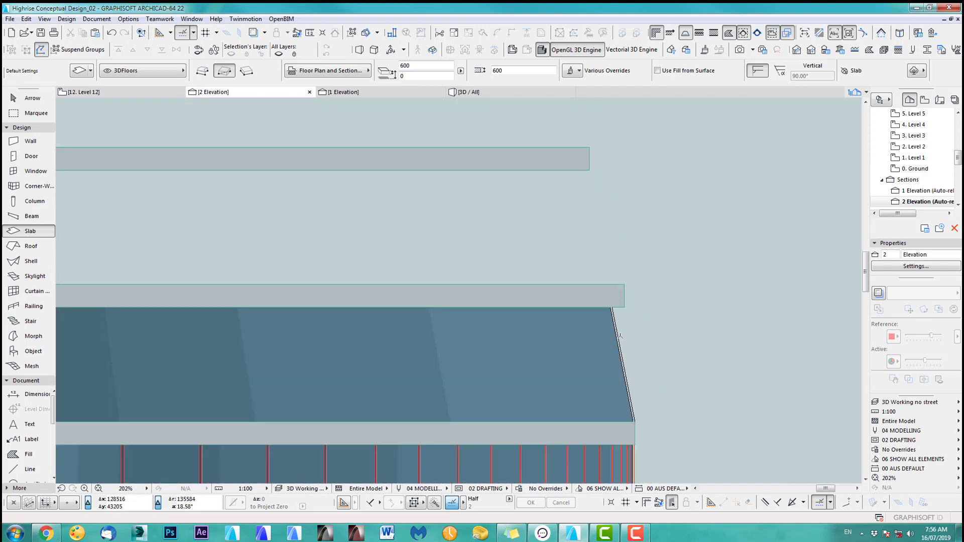
key("F2")
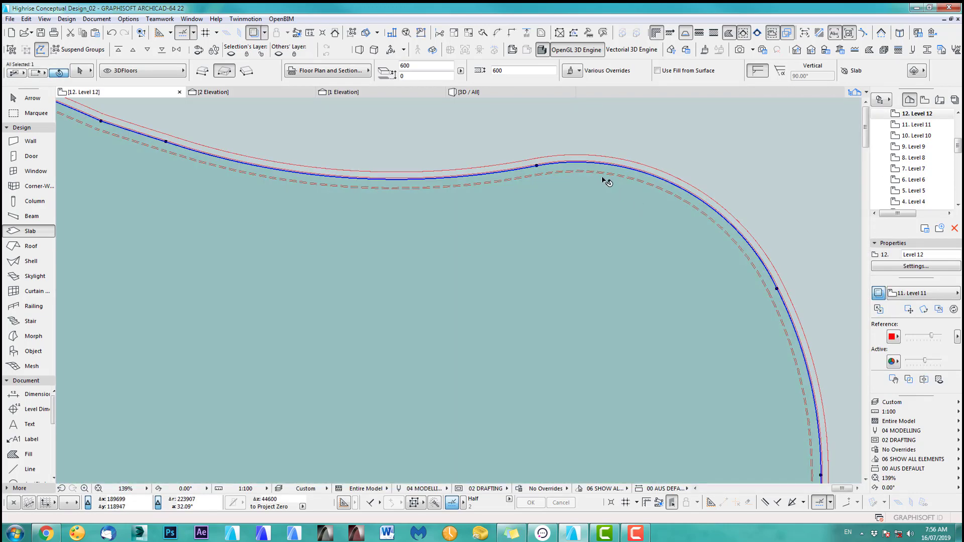
left_click(605, 181, "shift")
scroll(572, 167, "up", 3)
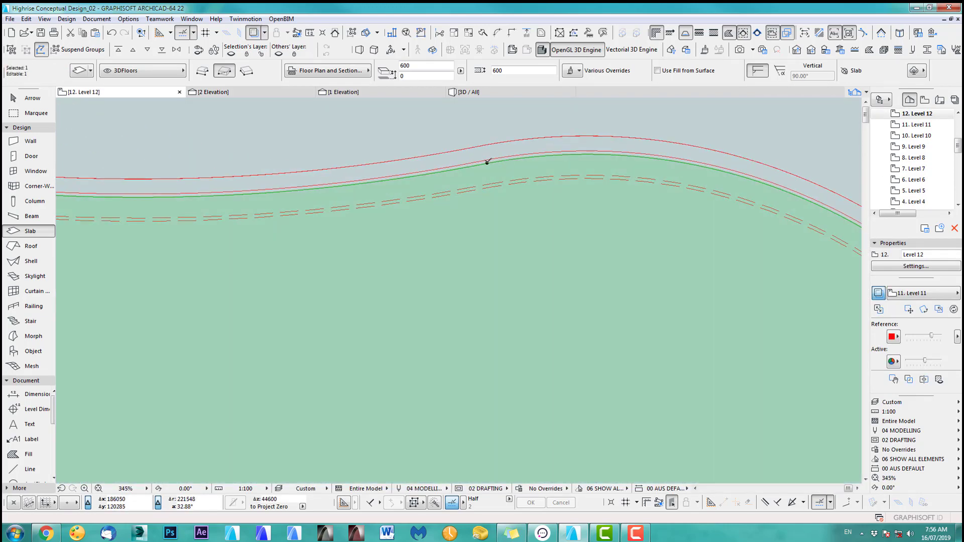
left_click(487, 161)
left_click(532, 223)
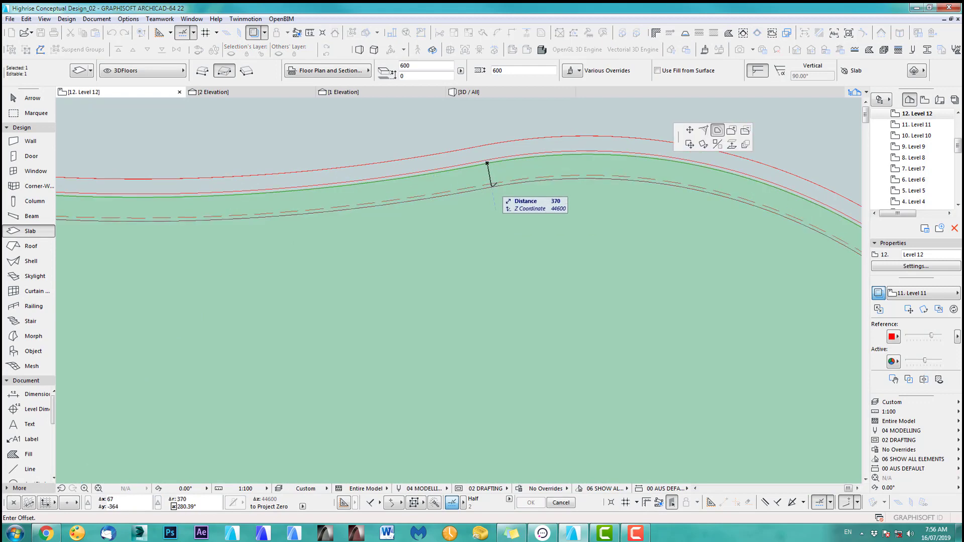
key("Escape")
key("Escape")
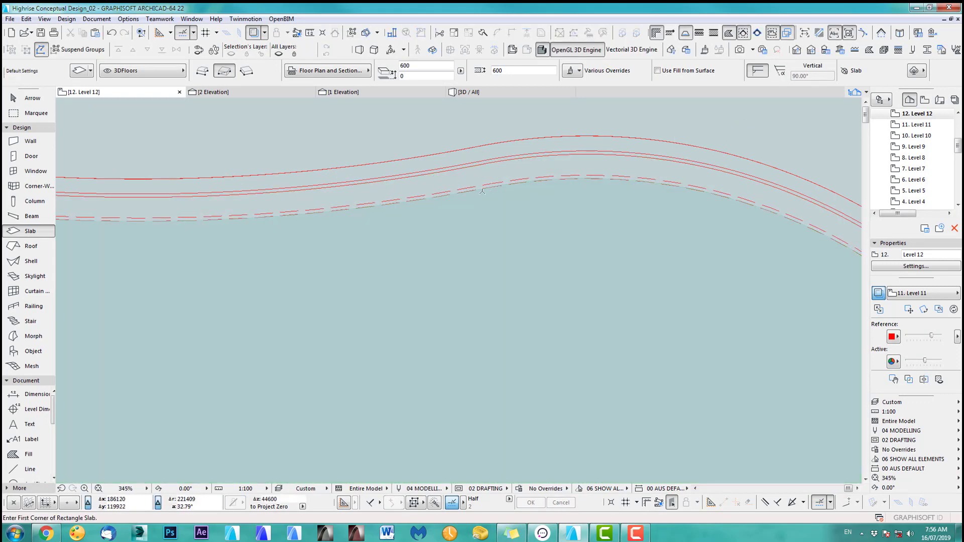
Check in the 2 Elevation how the Level 12 slab's edge lines up with the top of the slanted glass.
left_click(216, 92)
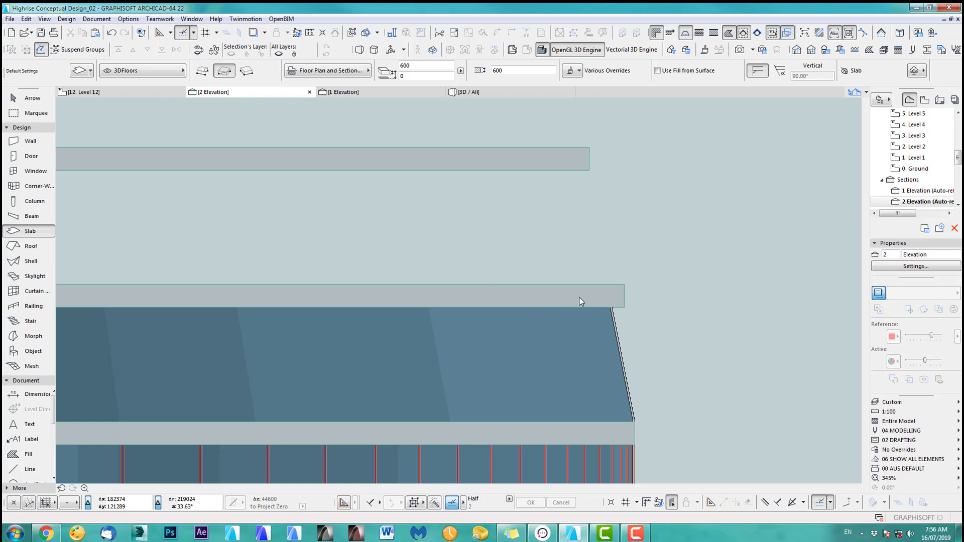
scroll(618, 242, "down", 4)
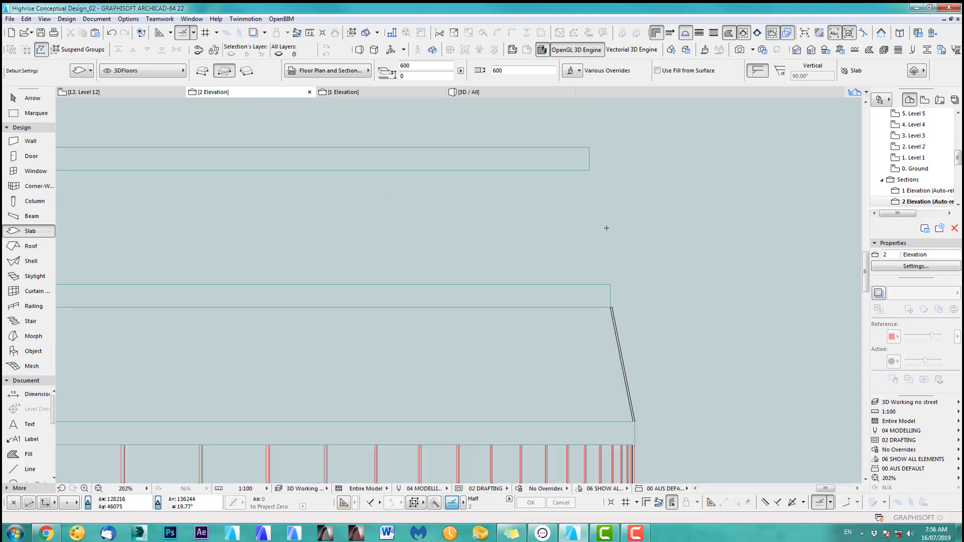
scroll(657, 223, "up", 2)
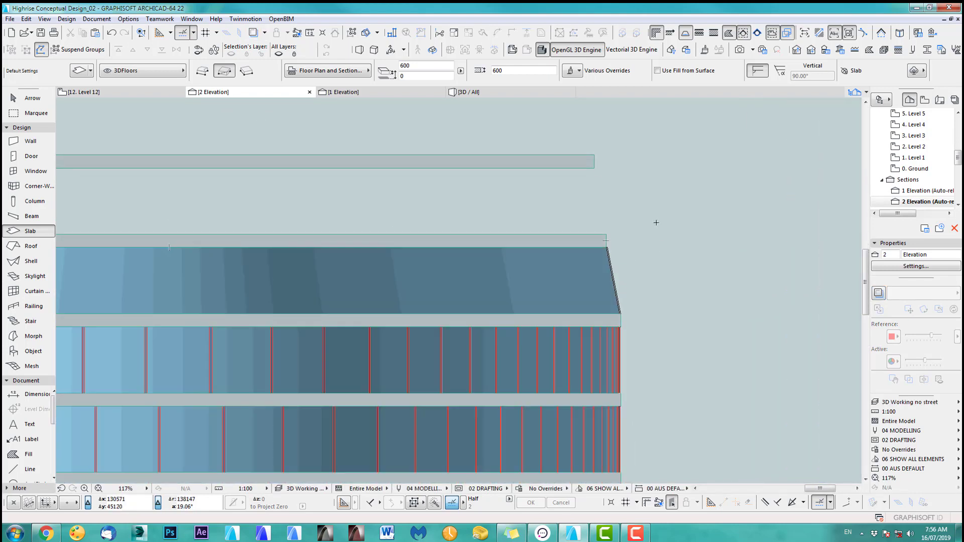
left_click(602, 239)
scroll(611, 237, "up", 1)
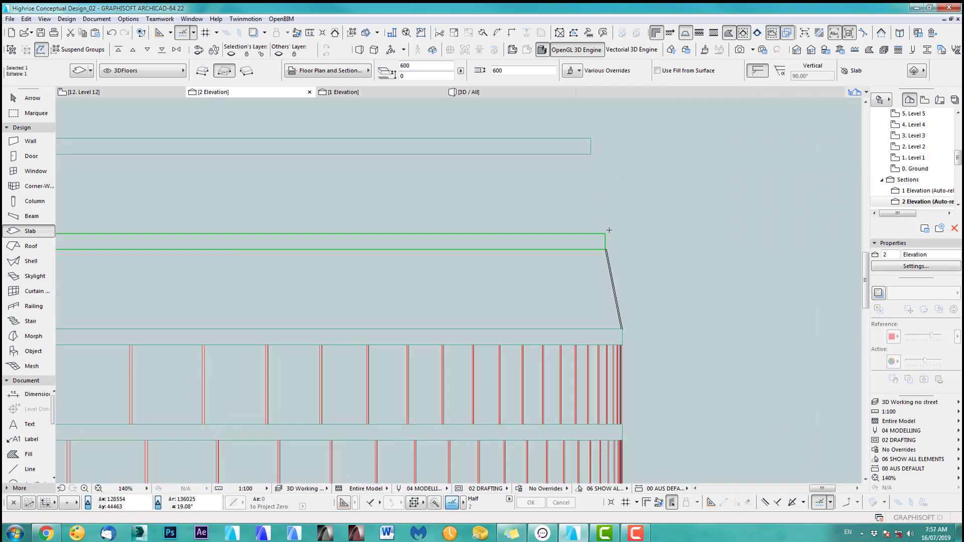
left_click(589, 233)
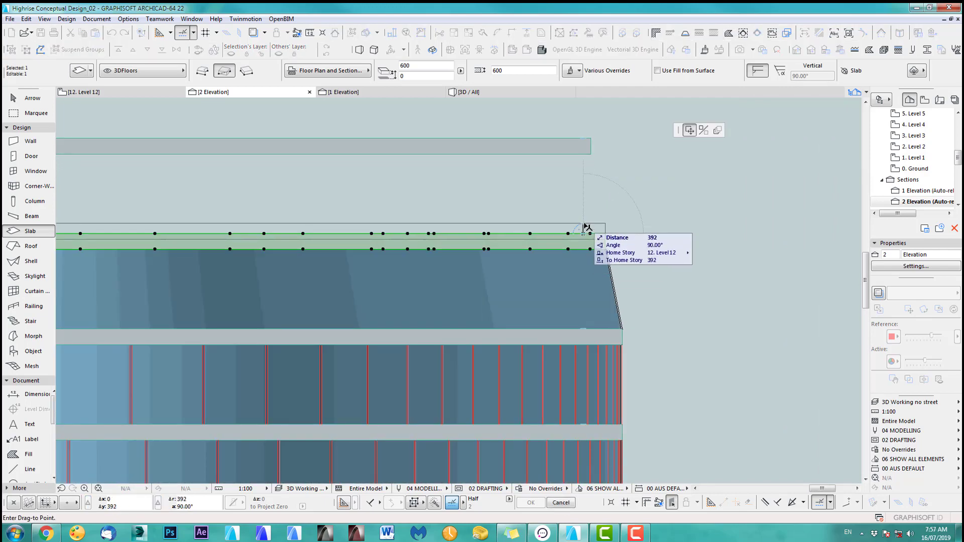
key("Escape")
key("Escape")
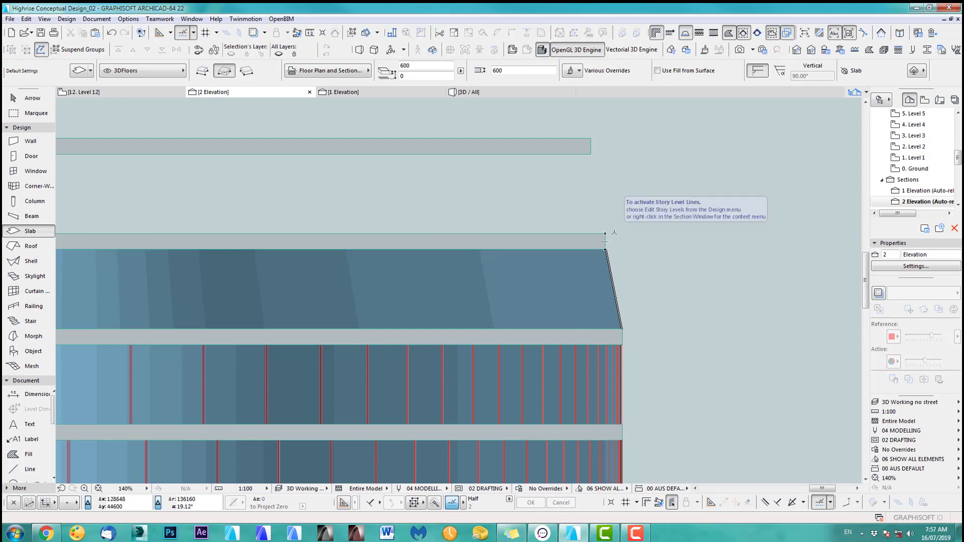
Examine in 3D how the Level 12 slab's edge follows the top of the slanted Level 11 glass.
key("F2")
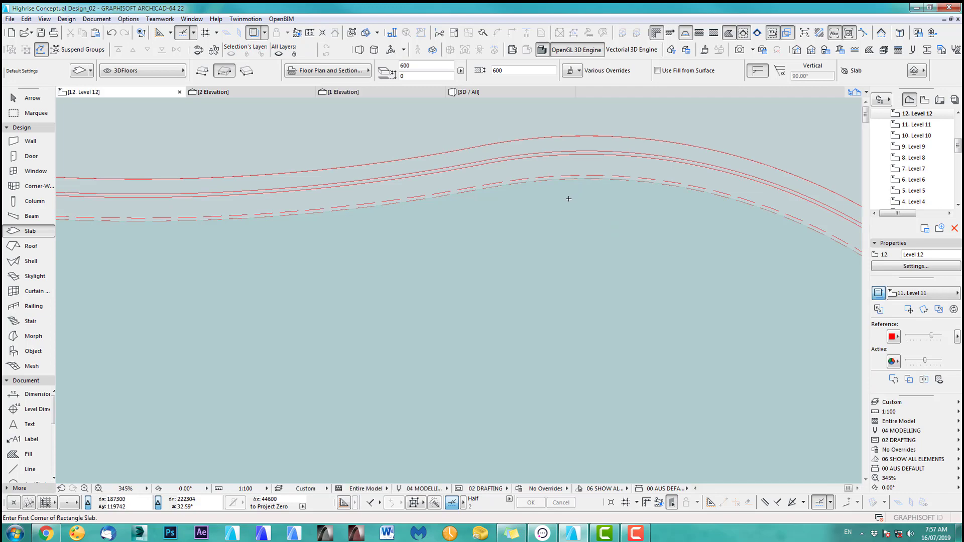
key("F3")
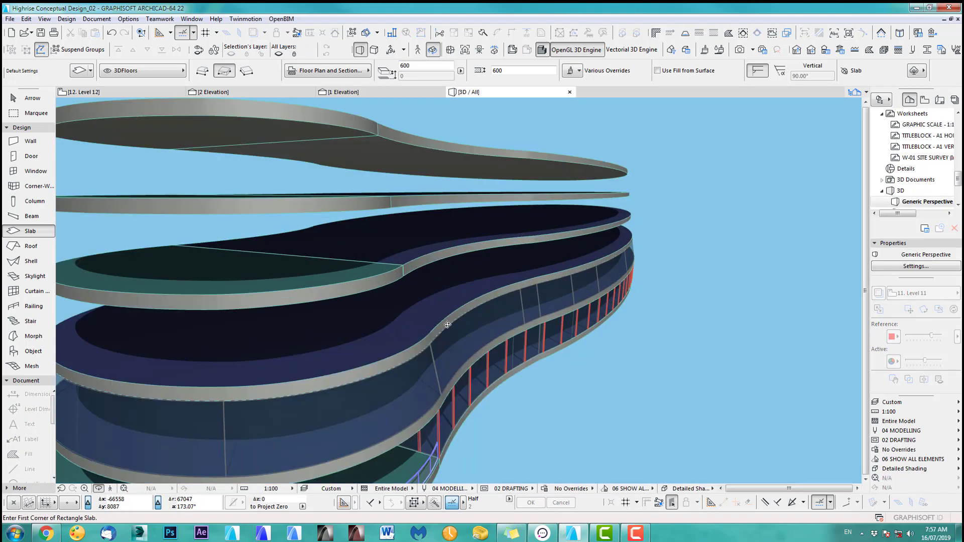
scroll(662, 259, "up", 5)
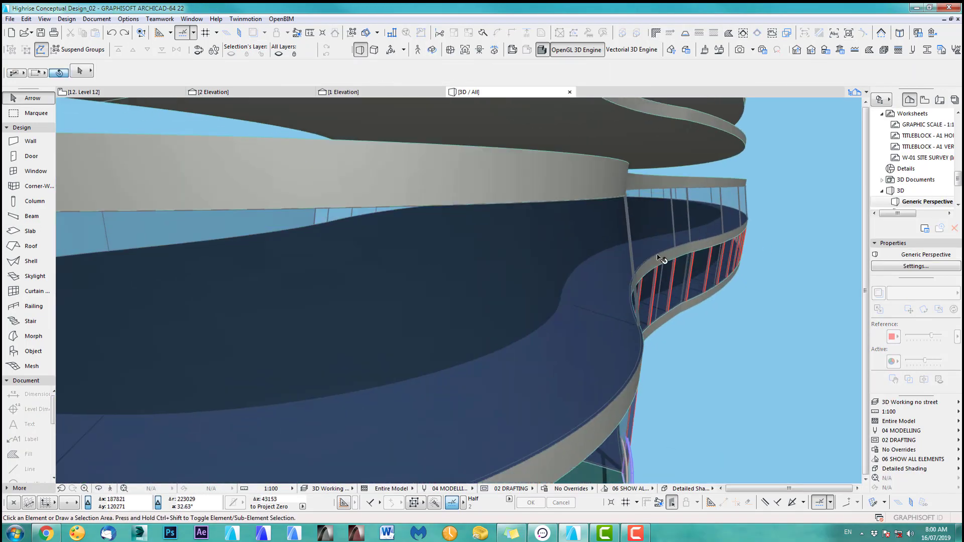
mouse_move(662, 259)
left_mouse_down()
mouse_move(519, 323)
mouse_move(658, 280)
mouse_move(559, 256)
left_mouse_up()
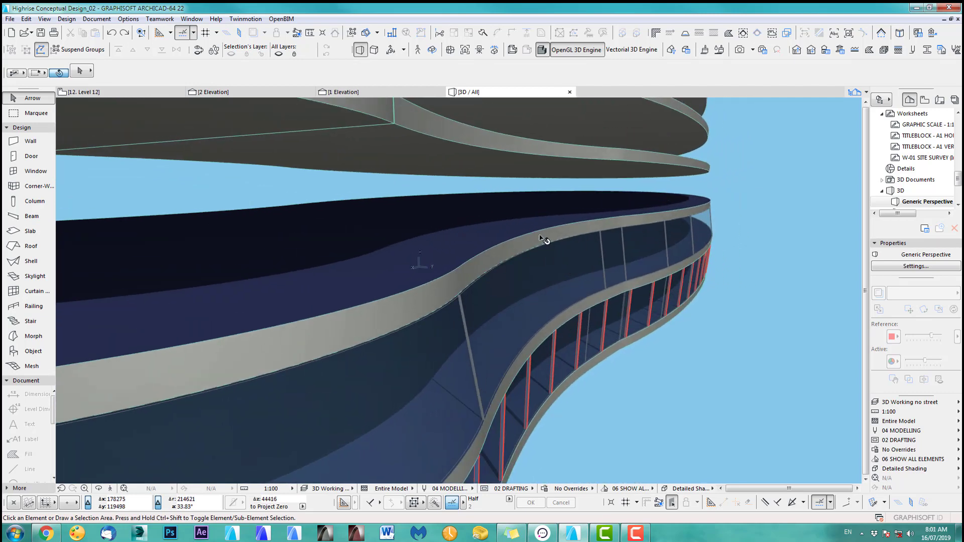
Try a custom edge angle of 78.70° on all edges of the slab above the tilted glazing, and undo it.
left_click(541, 236)
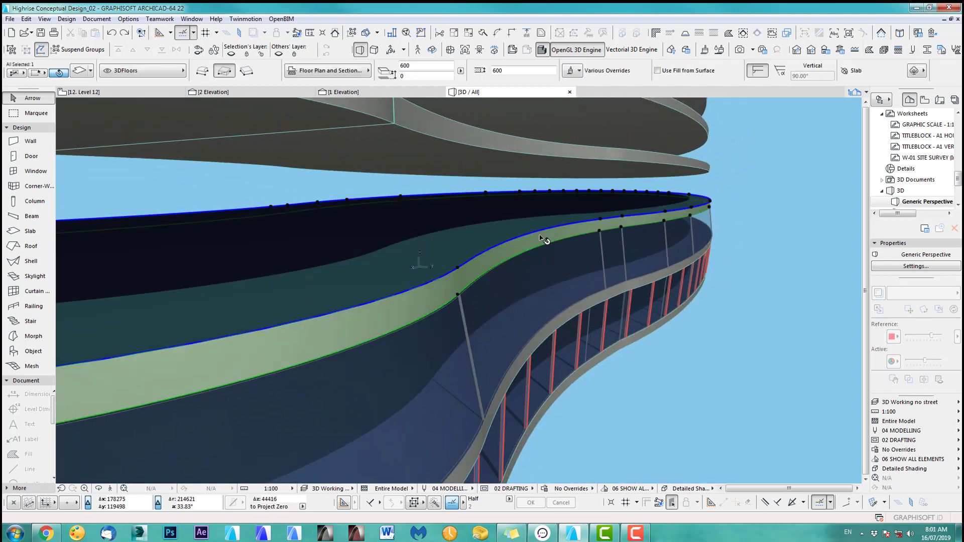
left_click(469, 267)
left_click(636, 313)
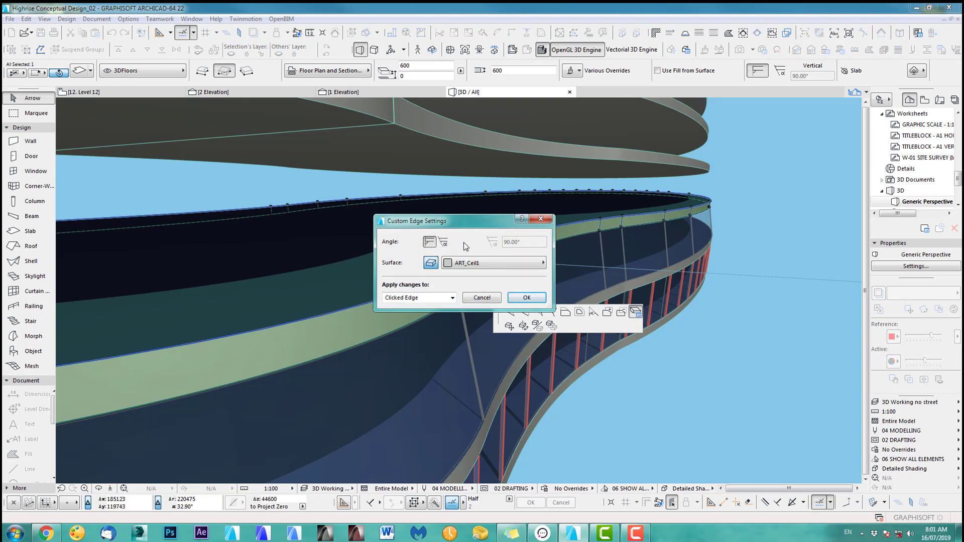
left_click(443, 242)
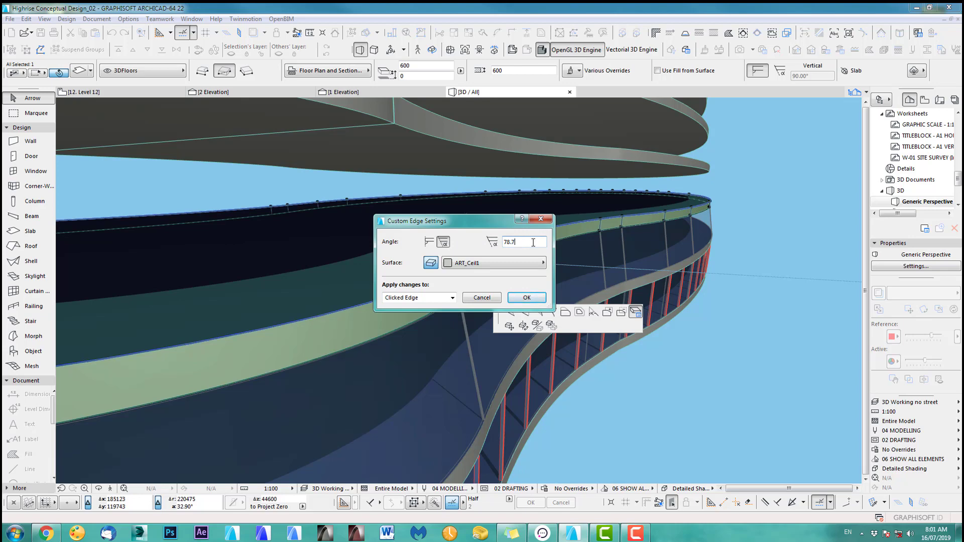
left_click(407, 297)
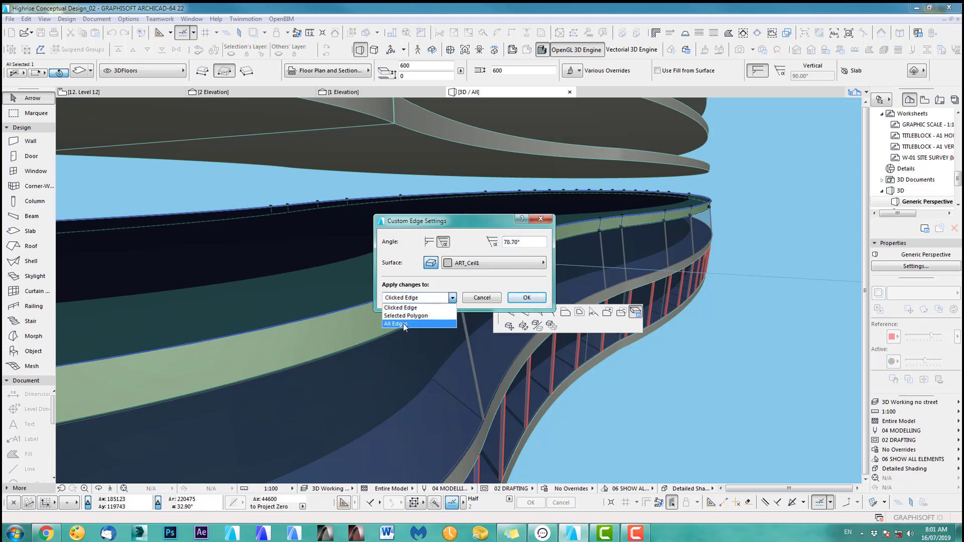
left_click(405, 322)
left_click(532, 300)
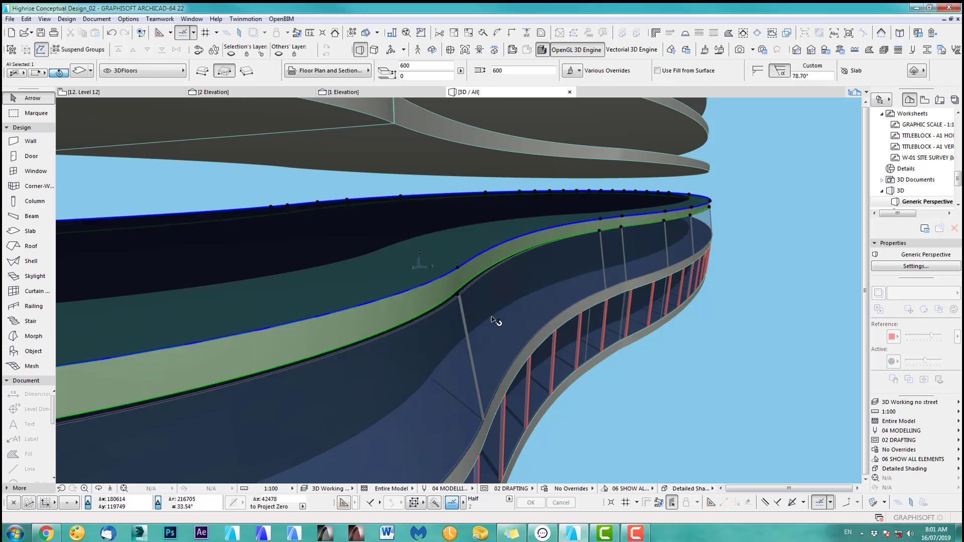
middle_click_drag(368, 332, 508, 303)
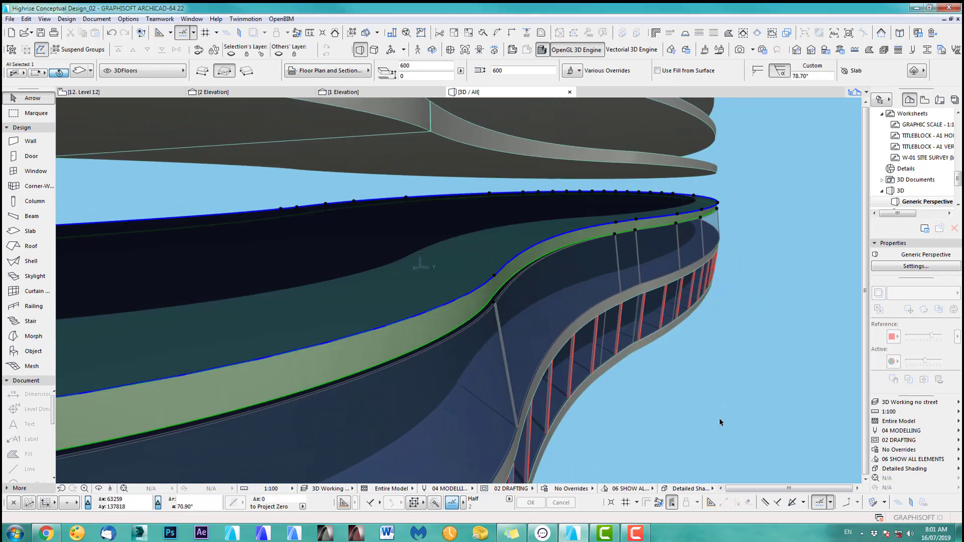
key("ctrl+z")
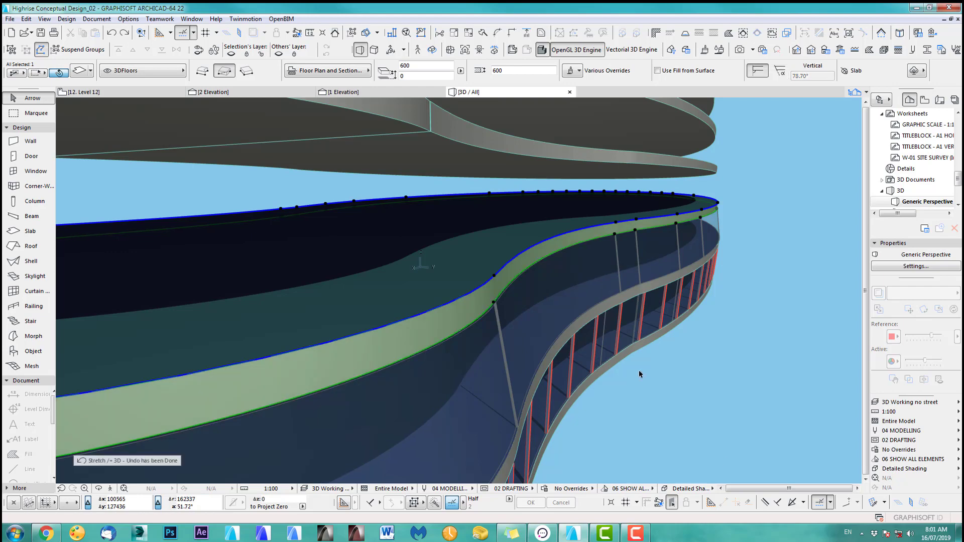
Give all edges of the slab above the tilted glazing a custom angle of 101.30°.
left_click(521, 254)
left_click(688, 302)
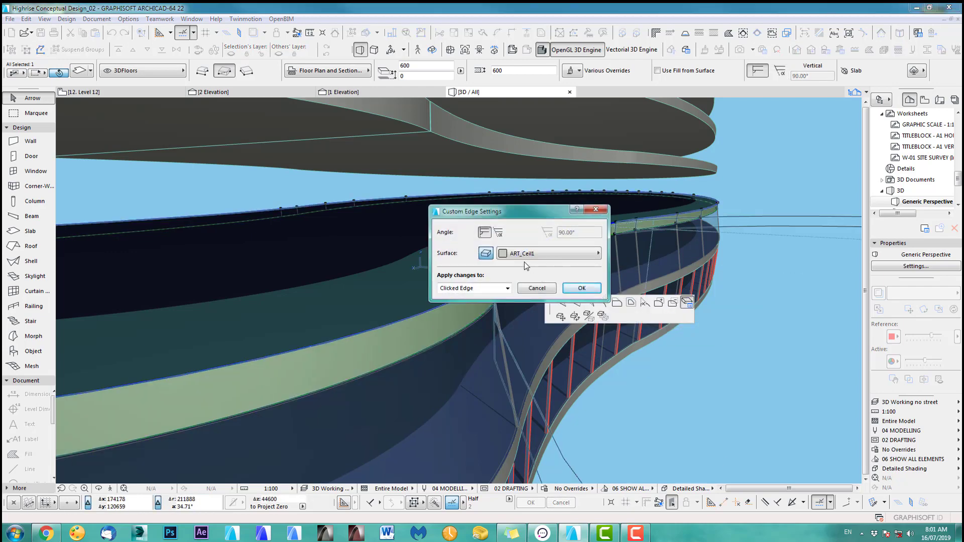
left_click(498, 233)
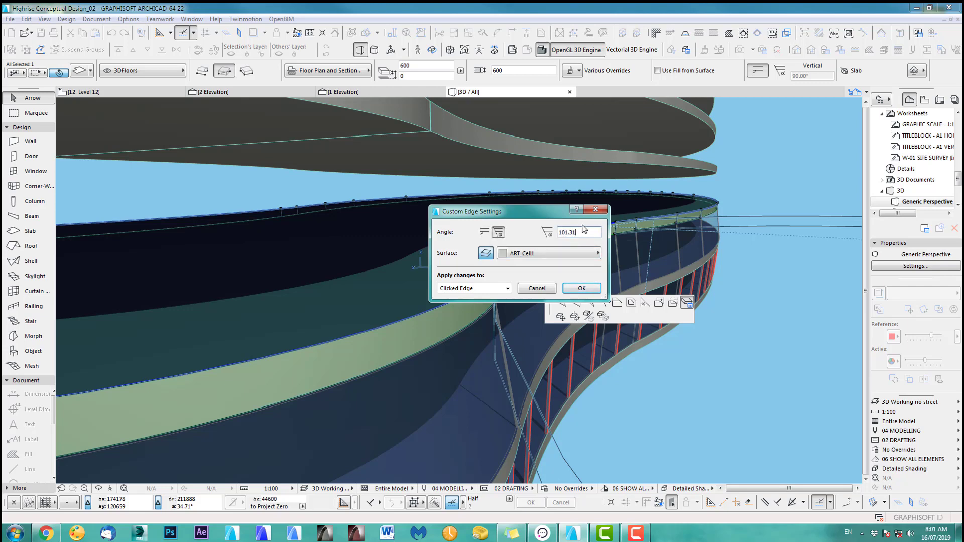
left_click(475, 288)
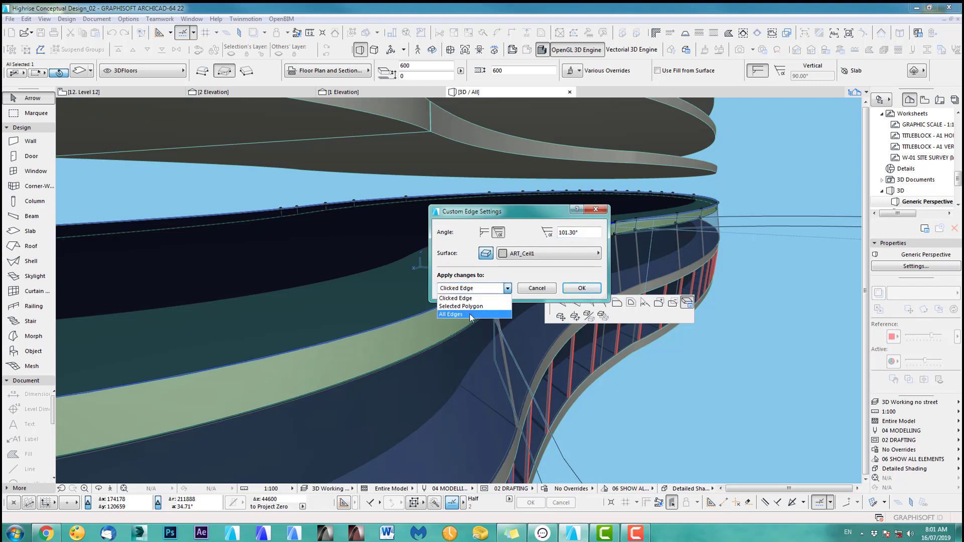
left_click(468, 305)
left_click(582, 288)
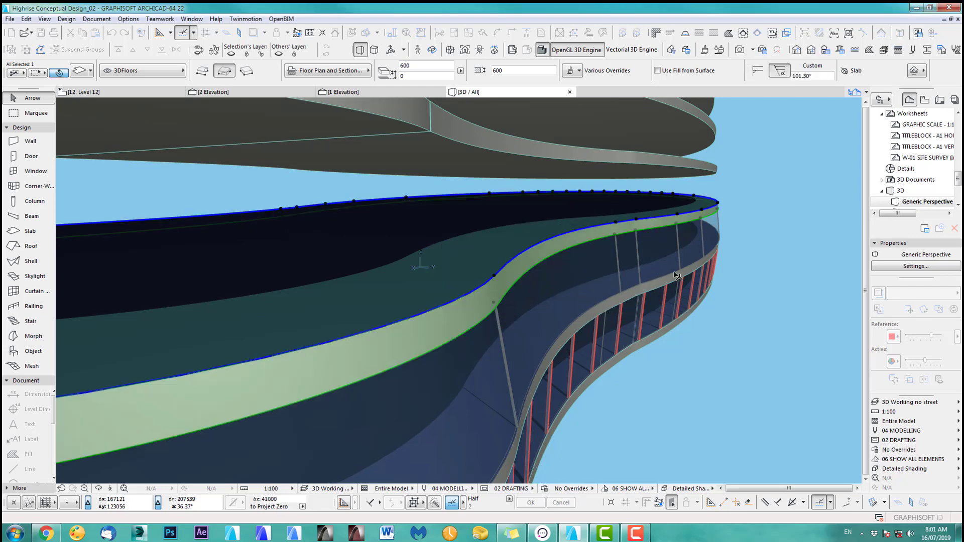
left_click(764, 198)
mouse_move(573, 295)
middle_mouse_down()
mouse_move(681, 223)
mouse_move(663, 254)
middle_mouse_up()
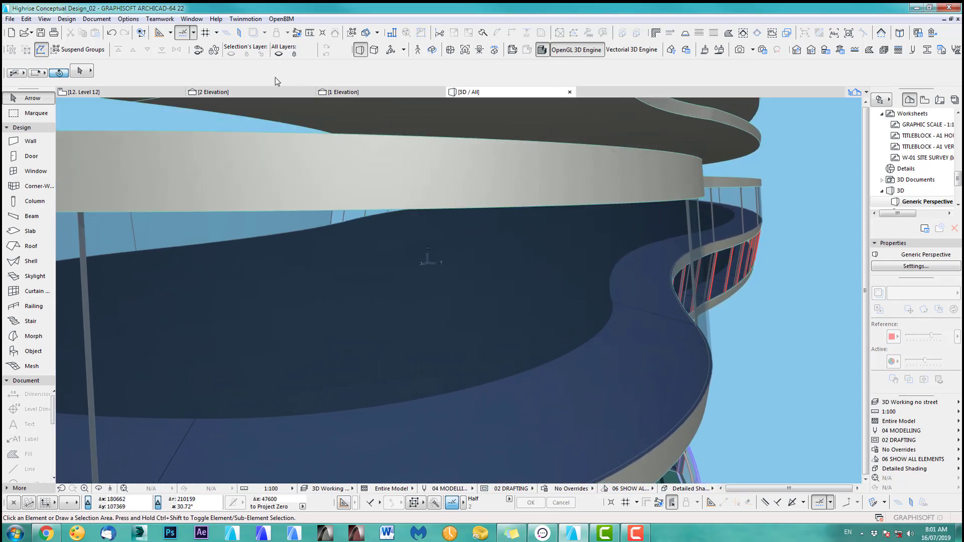
Measure the horizontal overhang between the glazing frame's outer edge and the slab's lower corner in the 2 Elevation view.
left_click(233, 93)
scroll(537, 263, "up", 6)
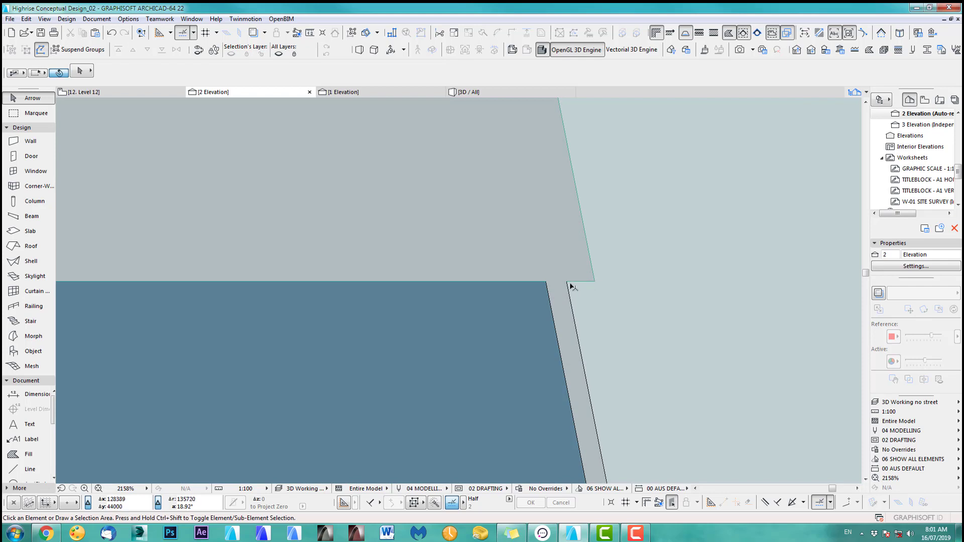
key("m")
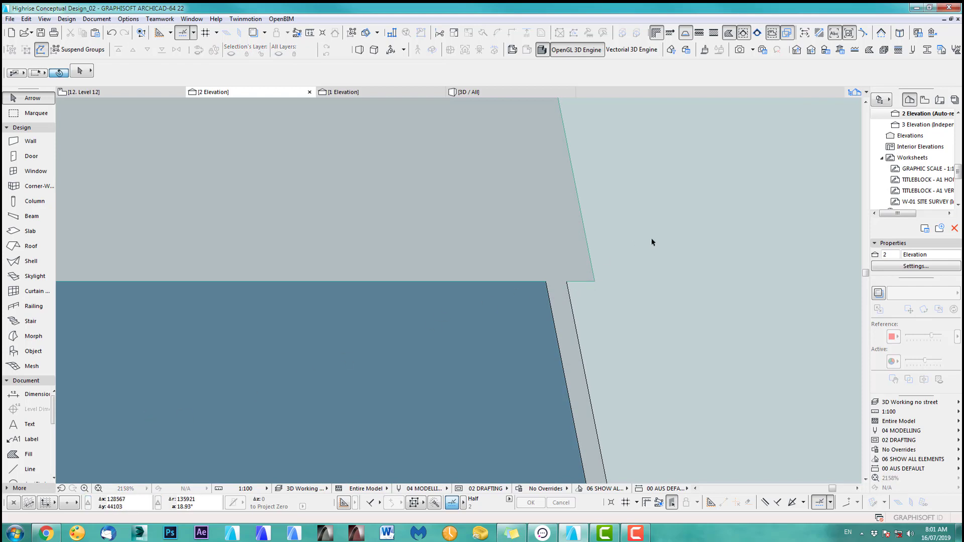
left_click(567, 282)
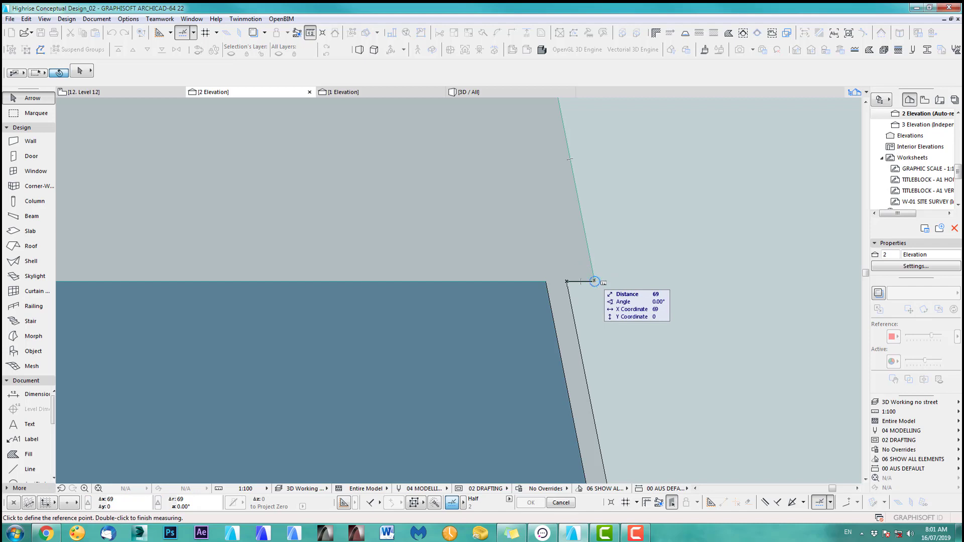
key("Escape")
In the 3D view, offset the angled slab's whole outline inward by the measured overhang.
key("F3")
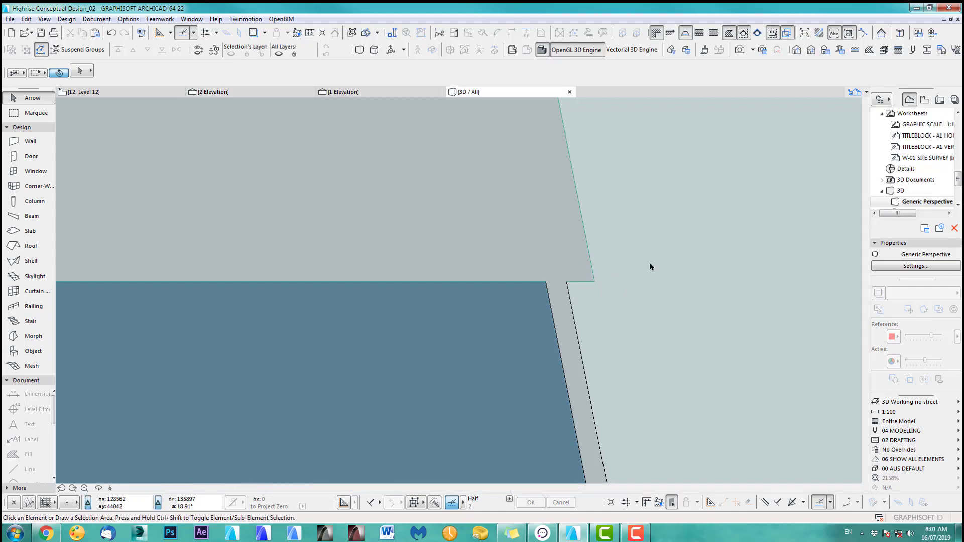
middle_click_drag(592, 357, 465, 260, "shift")
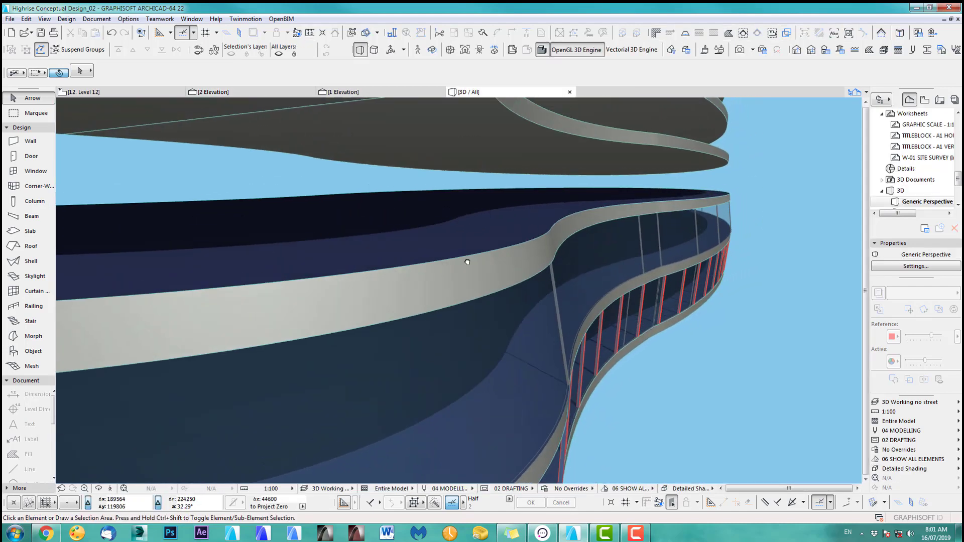
left_click(531, 247)
left_click(542, 238)
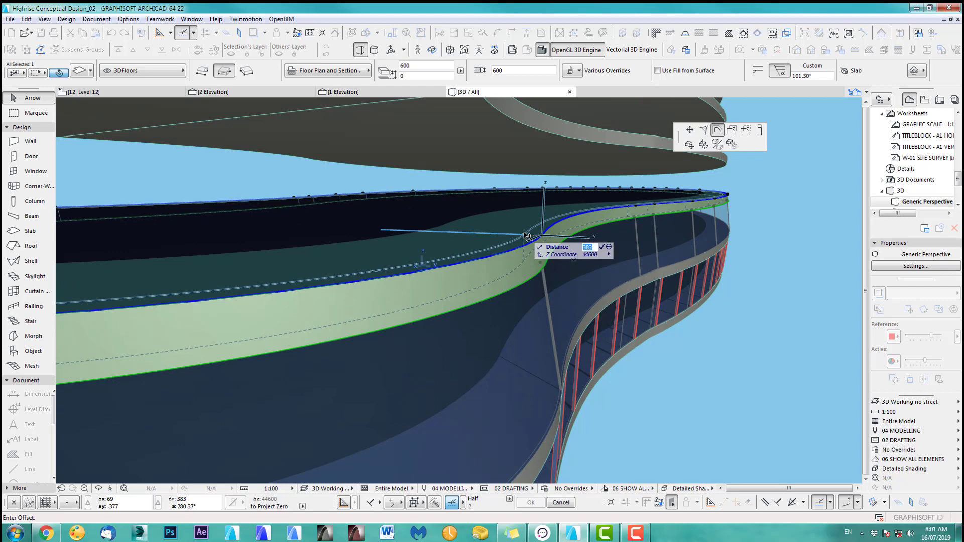
left_click(533, 238)
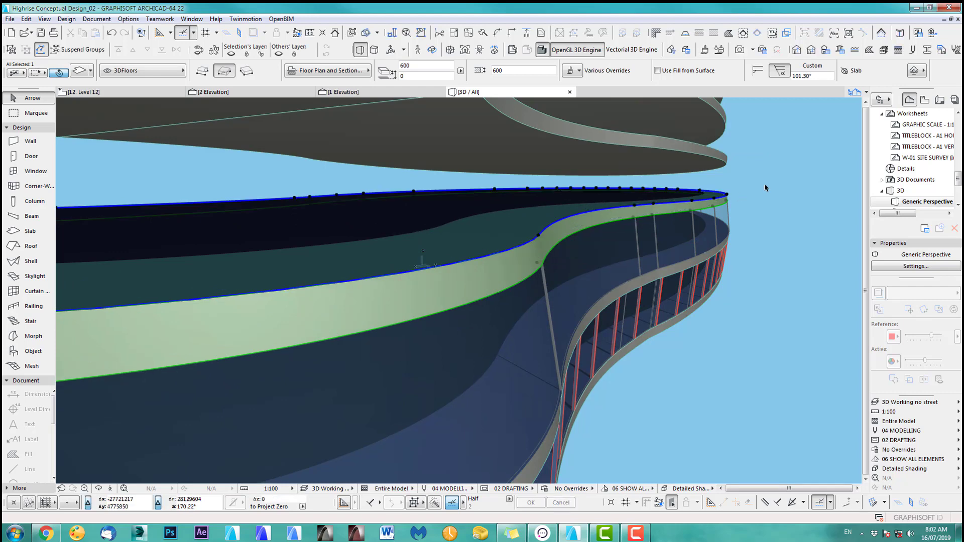
Check the alignment of the slab edge with the tilted glazing in the 2 Elevation view.
left_click(248, 92)
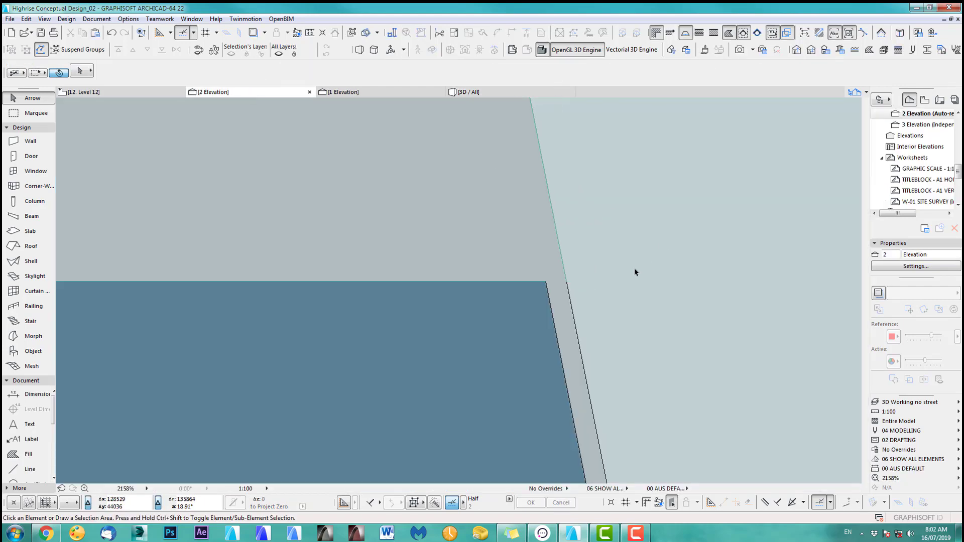
scroll(621, 326, "down", 6)
middle_click_drag(626, 362, 710, 302)
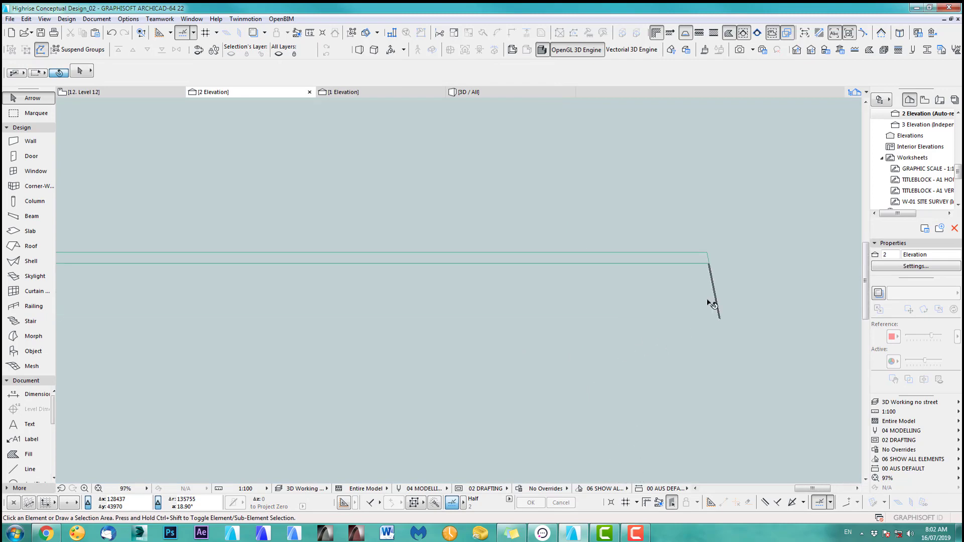
scroll(710, 302, "down", 5)
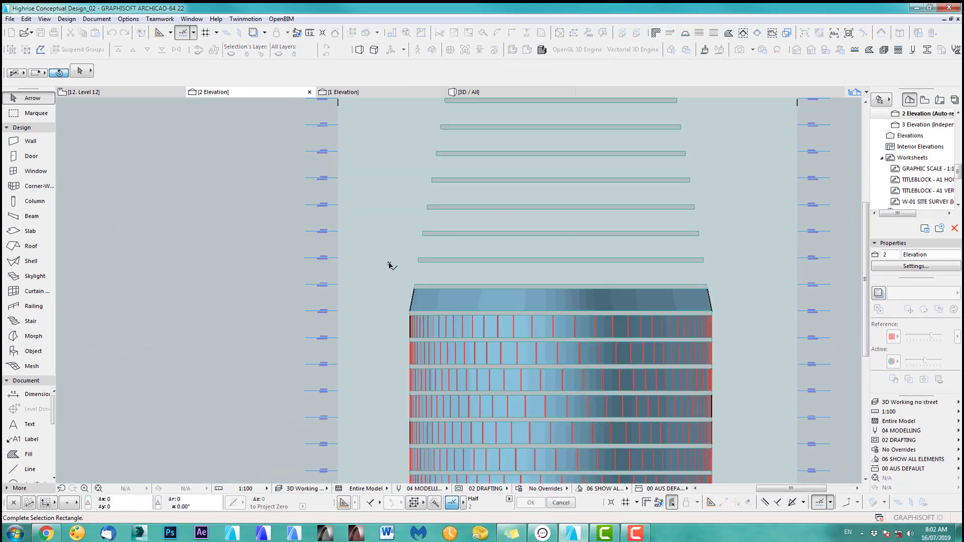
Extend the range of stories shown in 3D up to 22. Roof, starting from 10. Level 10.
key("F3")
left_click(764, 248)
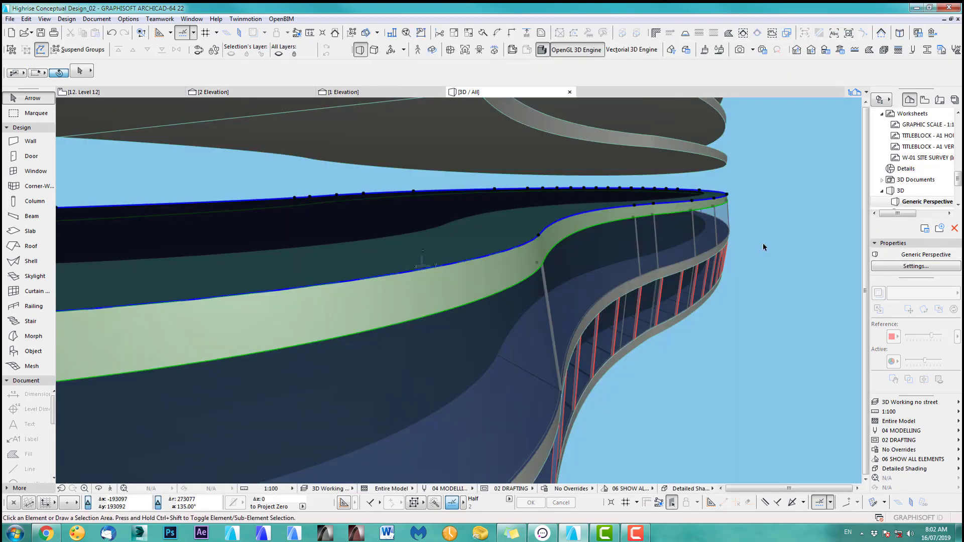
scroll(581, 258, "down", 6)
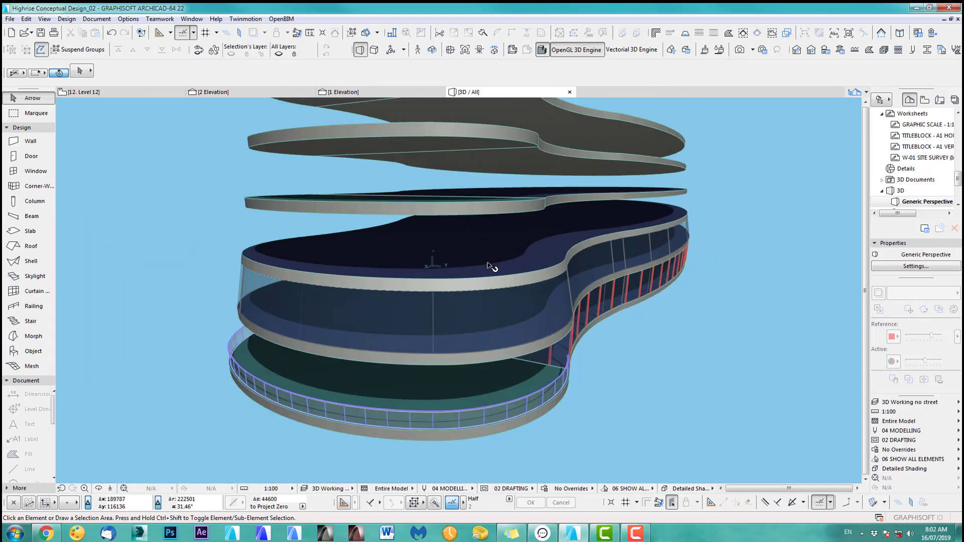
middle_click_drag(632, 254, 176, 251, "shift")
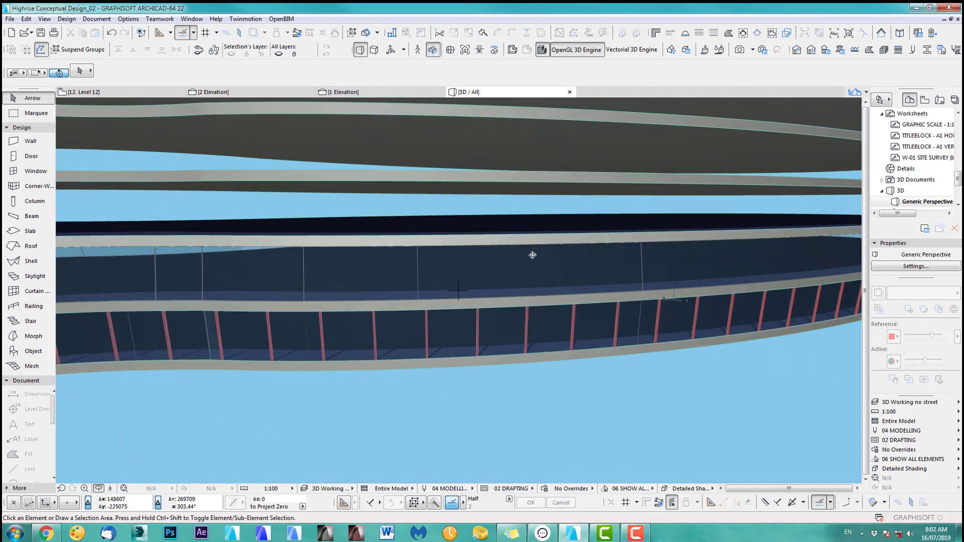
middle_click_drag(533, 256, 474, 296, "shift")
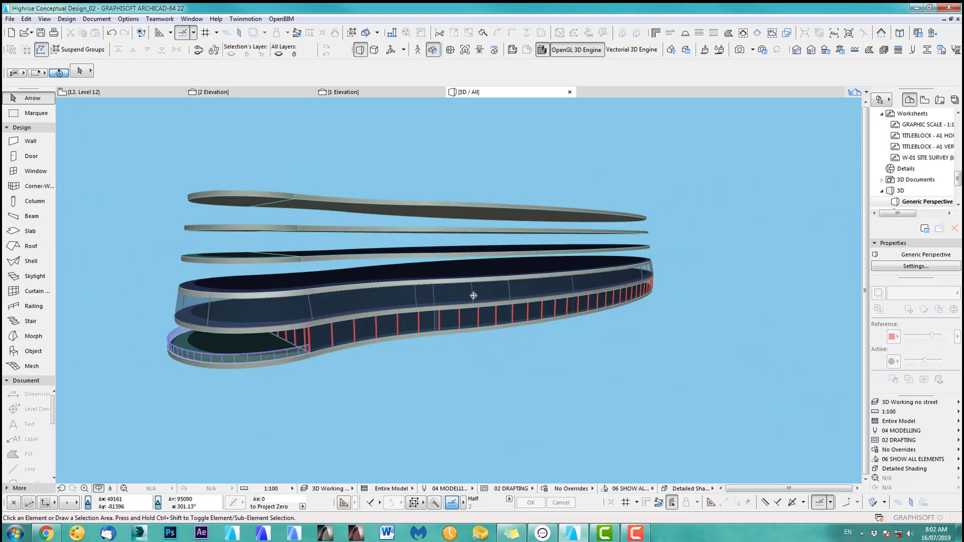
key("ctrl+shift+F5")
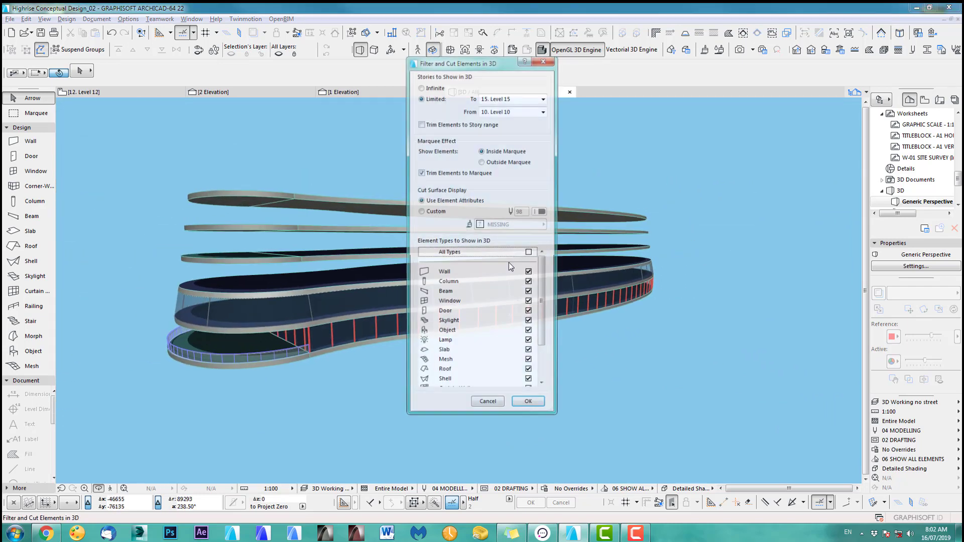
left_click(510, 98)
left_click(503, 108)
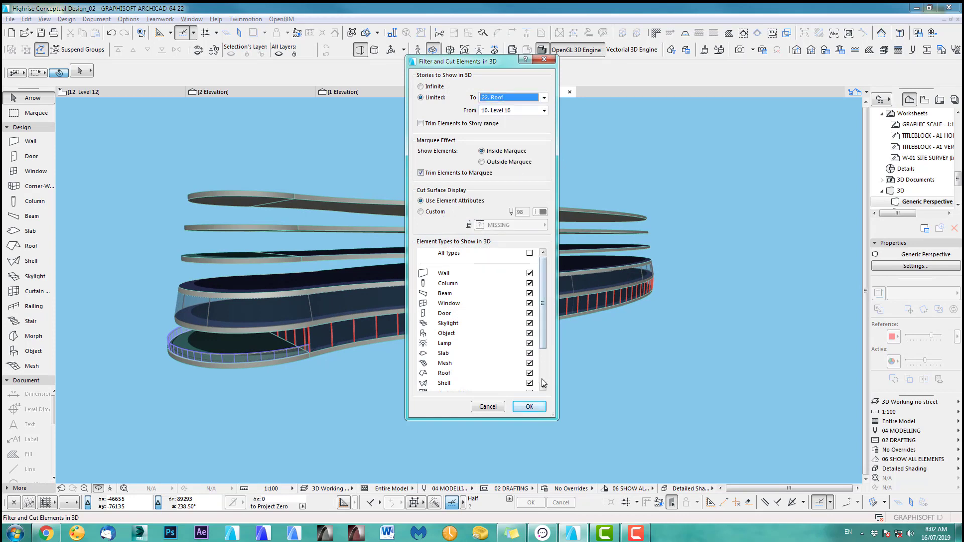
left_click(531, 407)
With the extended story range applied, delete the seven topmost levels of old slabs together.
middle_click_drag(530, 408, 426, 403, "shift")
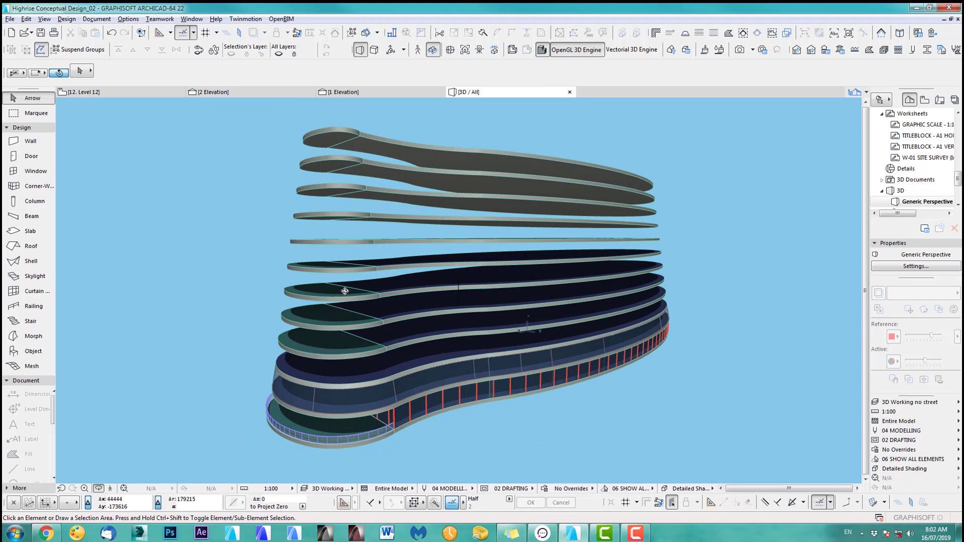
middle_click_drag(379, 343, 373, 313)
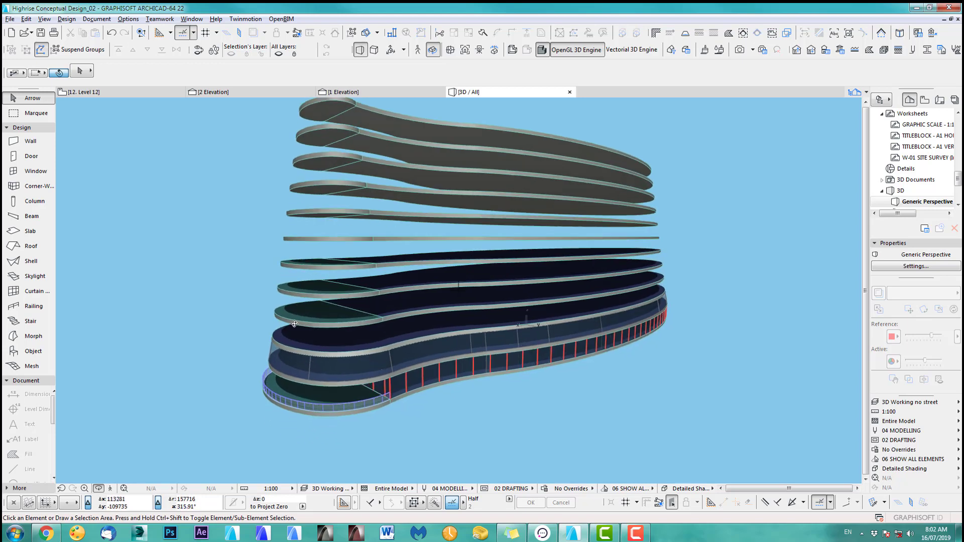
scroll(390, 269, "down", 2)
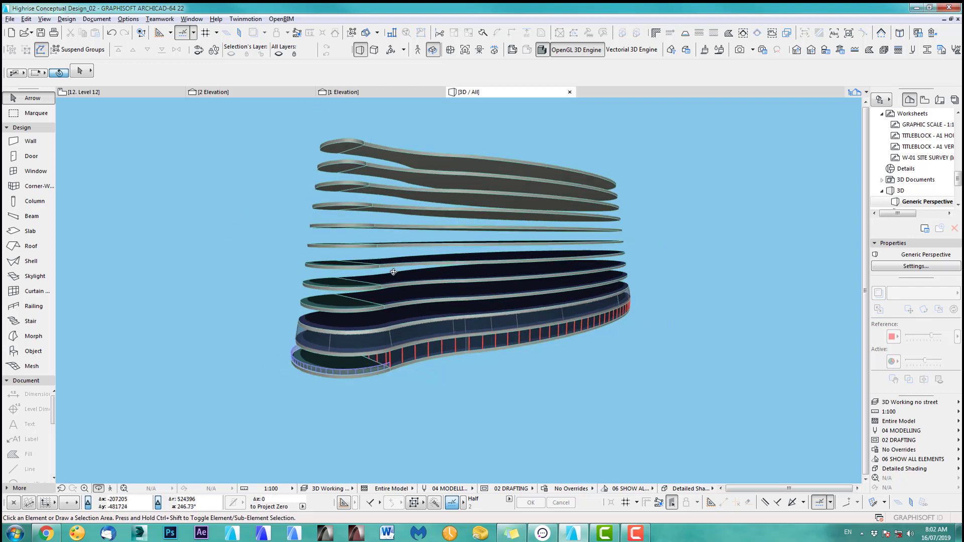
middle_click_drag(468, 218, 462, 199)
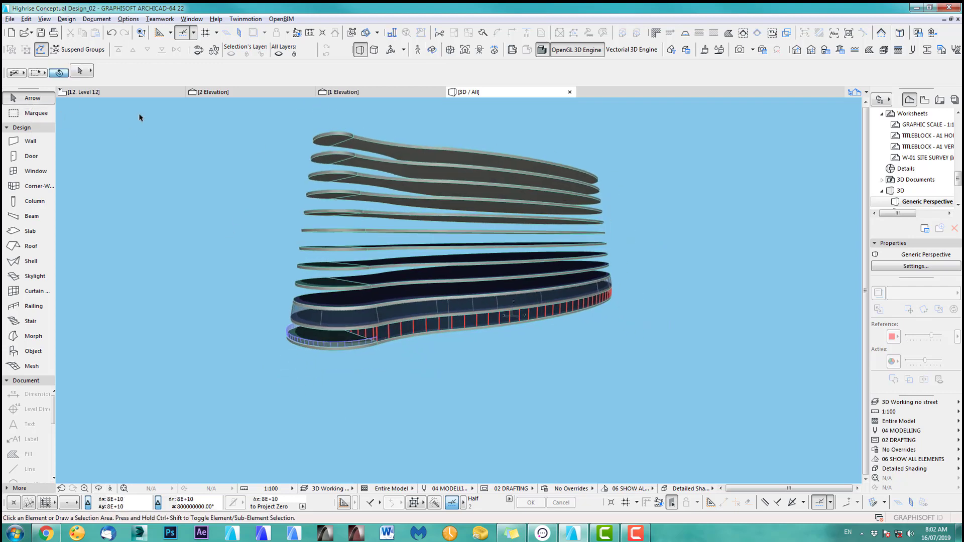
left_click_drag(256, 121, 405, 247)
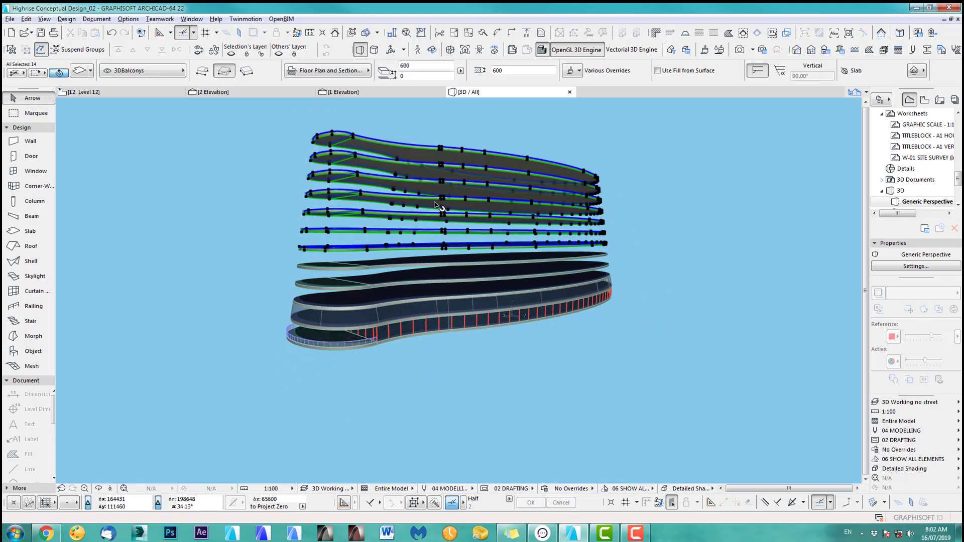
key("Delete")
Delete the remaining old slabs and balcony pieces directly above the uppermost tilted-edge slab.
left_click(383, 273)
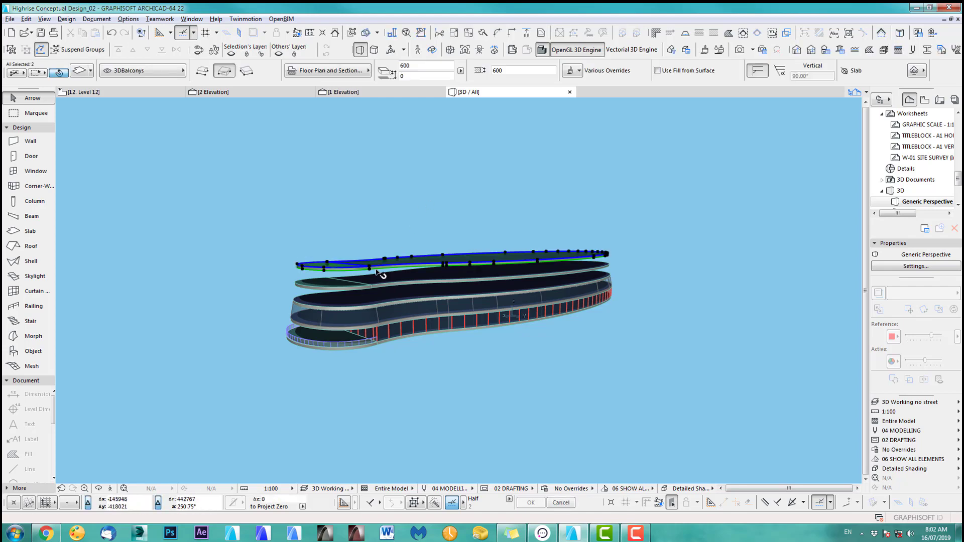
key("Delete")
scroll(367, 291, "up", 2)
middle_click_drag(367, 291, 363, 228)
left_click(310, 228)
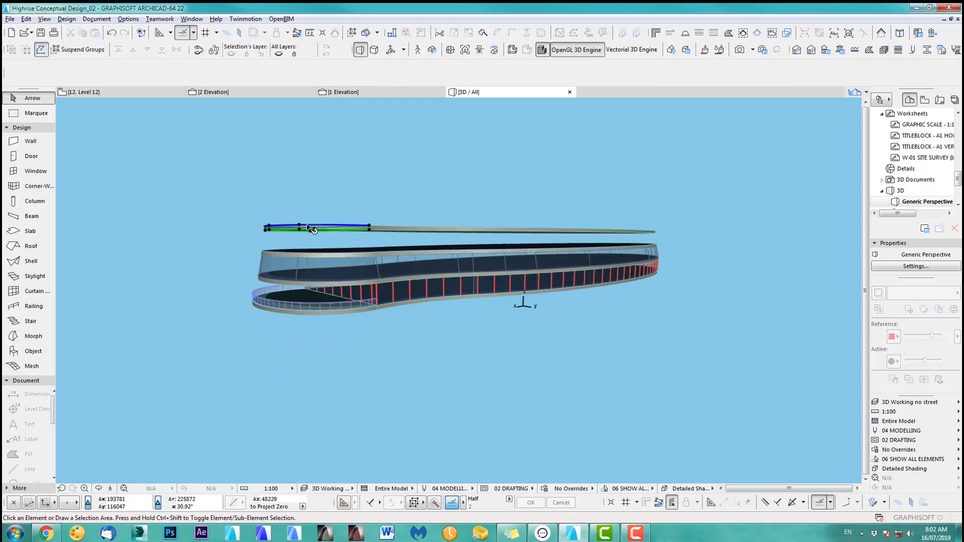
key("Delete")
left_click(372, 228)
key("Delete")
middle_click_drag(311, 205, 427, 289, "shift")
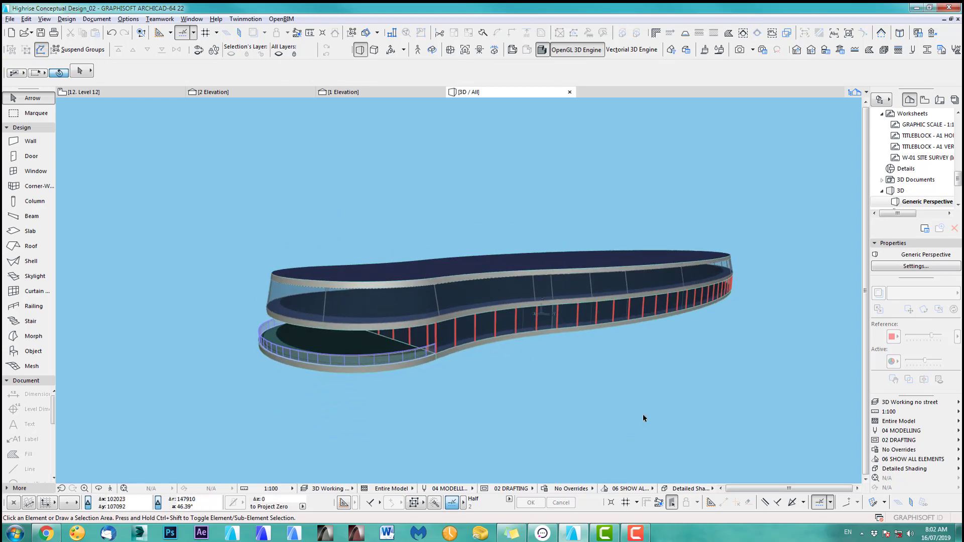
middle_click_drag(497, 356, 484, 341, "shift")
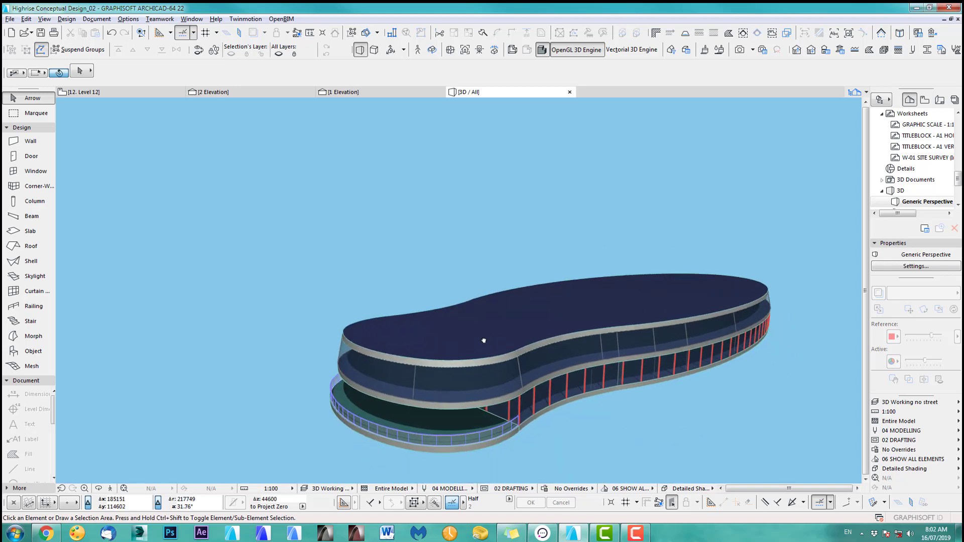
Pick up the tilted glazing wall's settings and turn off the trace reference in the Level 12 floor plan.
left_click(495, 380, "alt")
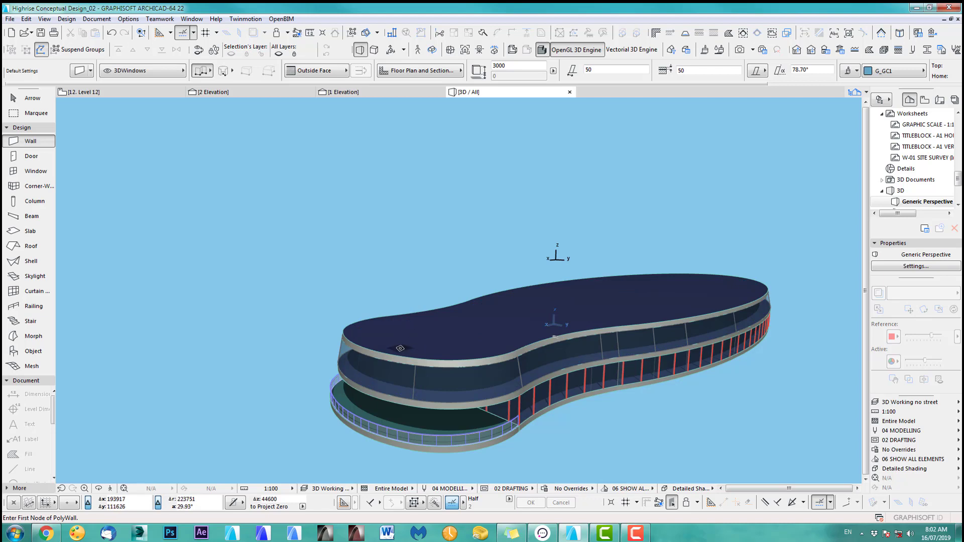
key("F2")
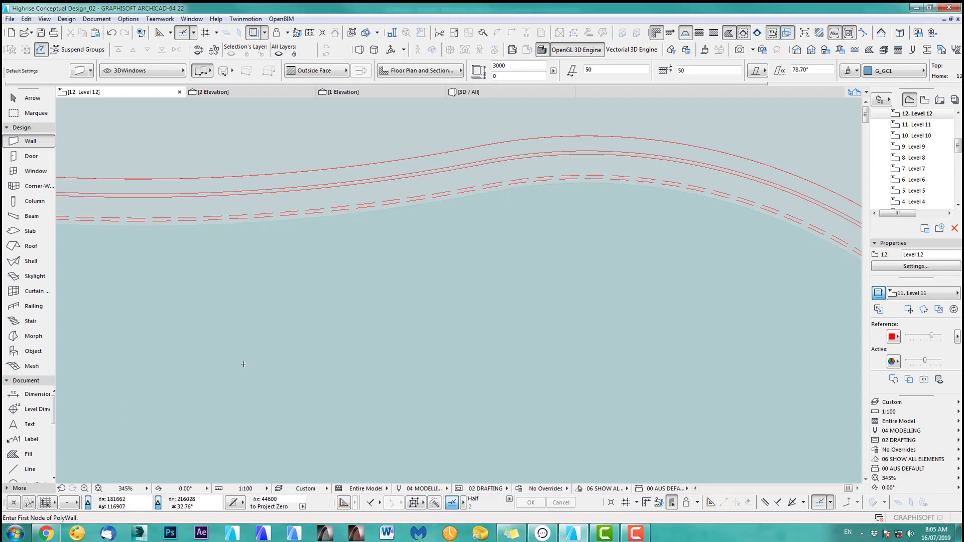
scroll(426, 361, "down", 3)
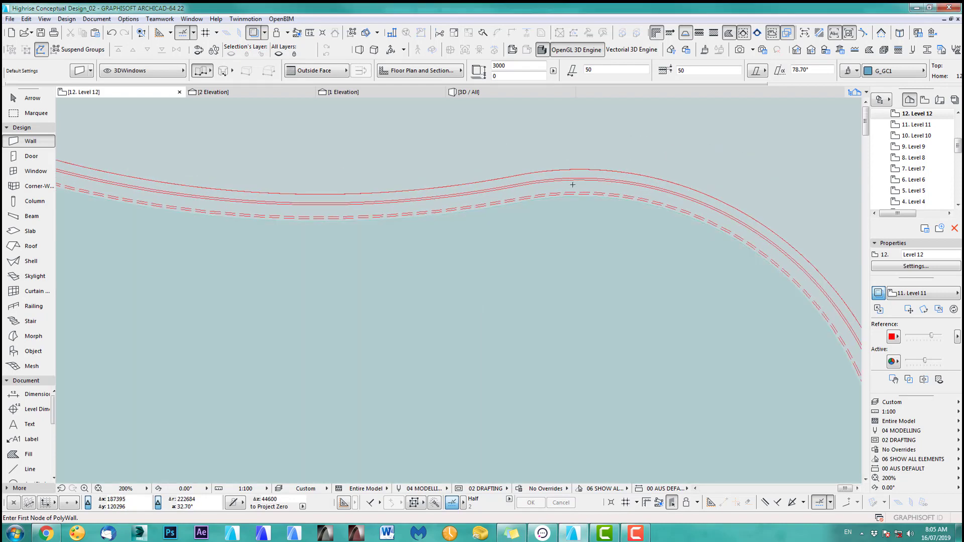
double_click(925, 124)
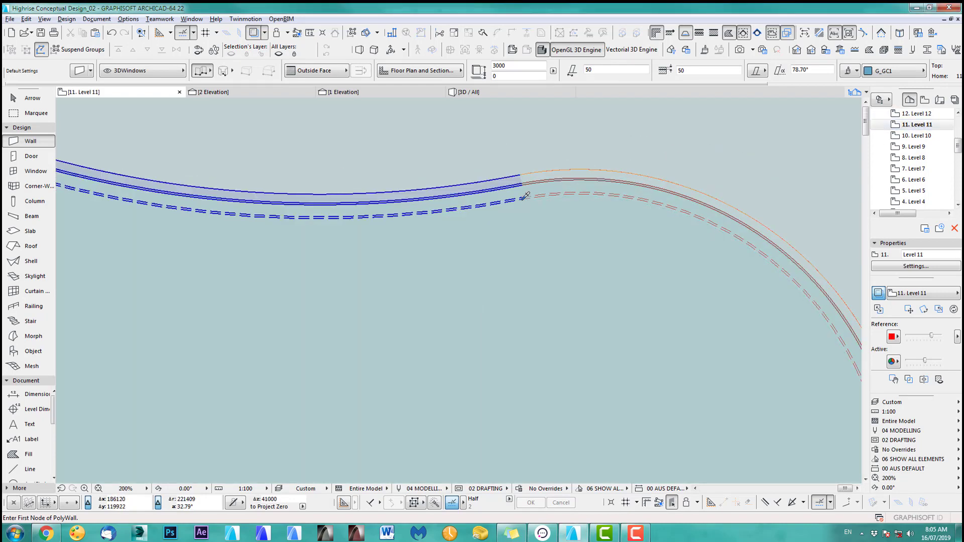
double_click(916, 114)
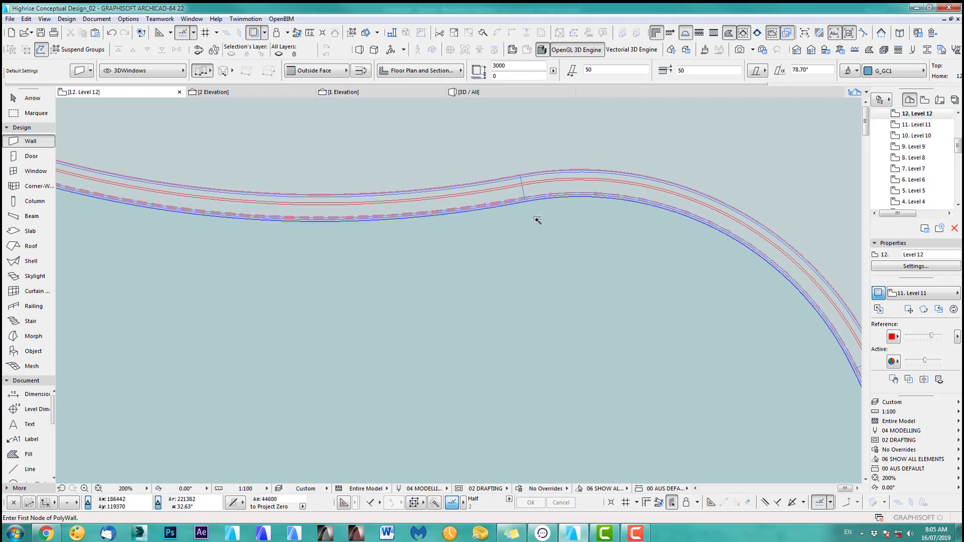
scroll(610, 236, "down", 10)
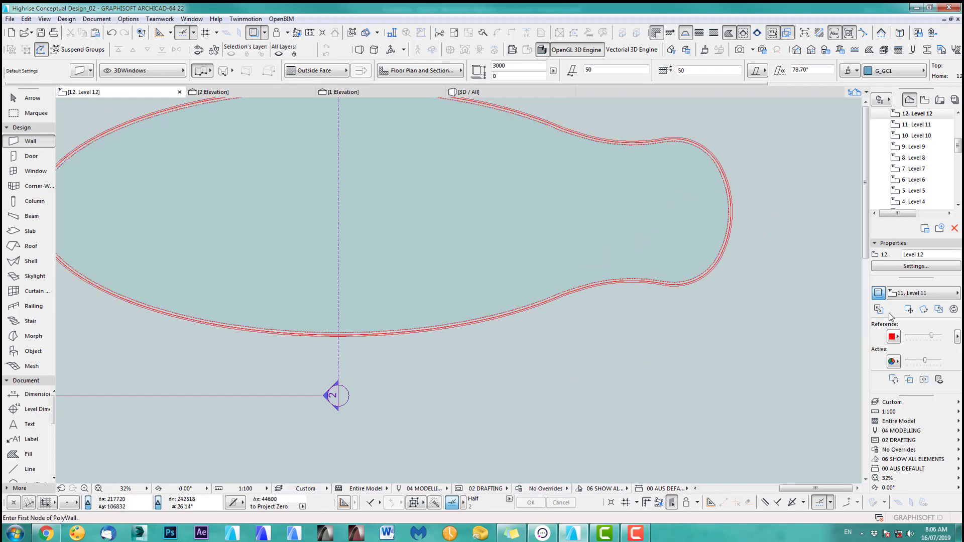
left_click(878, 293)
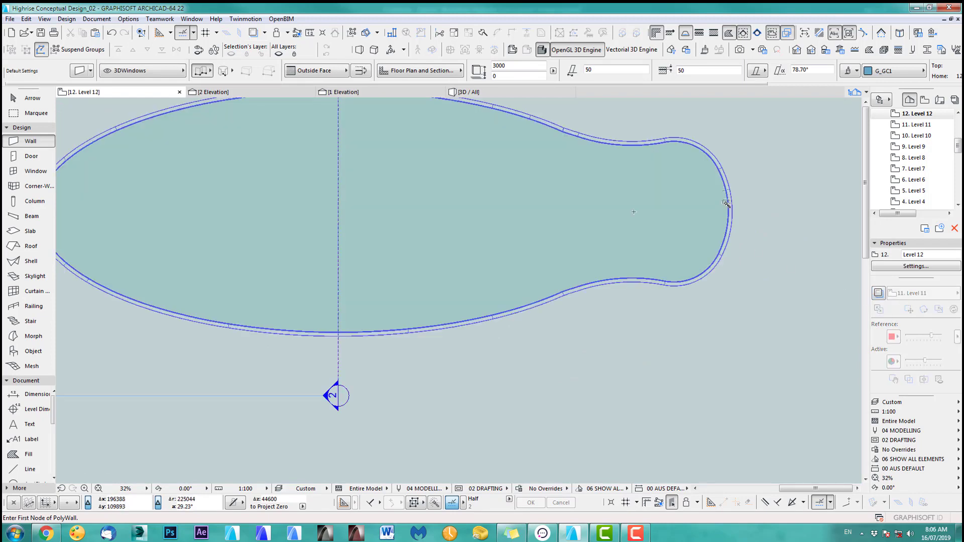
Create glazing walls around the whole Level 12 slab edge with the Magic Wand and view them in 3D.
left_click(727, 203)
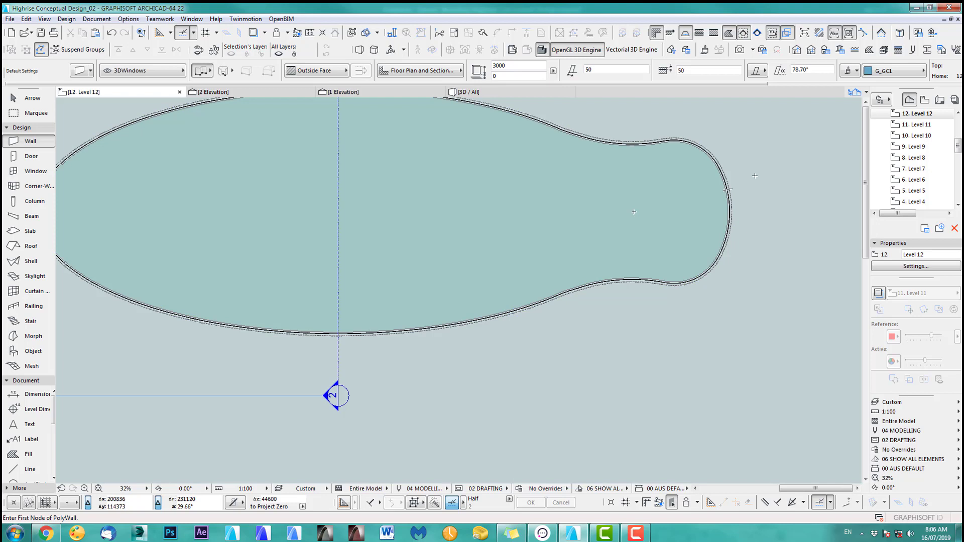
key("F3")
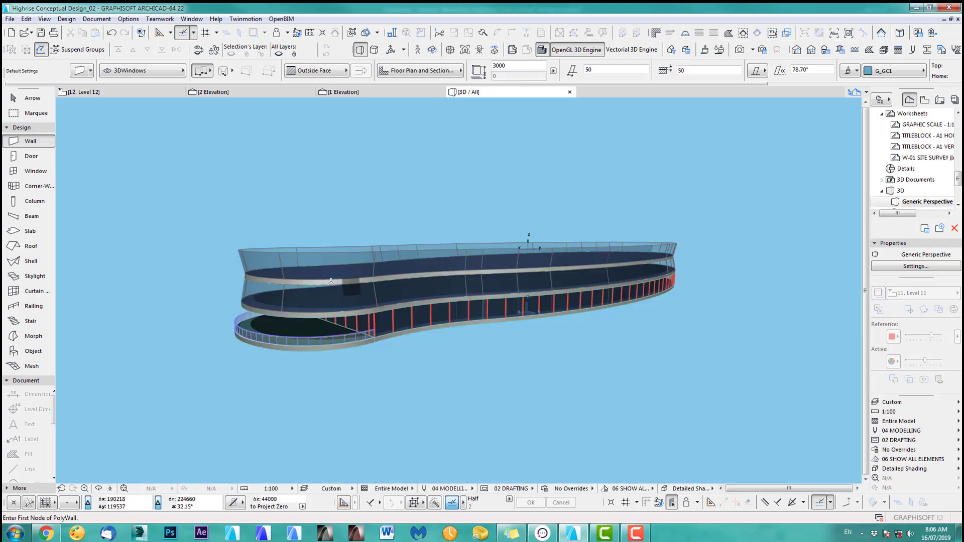
middle_click_drag(320, 276, 396, 318, "shift")
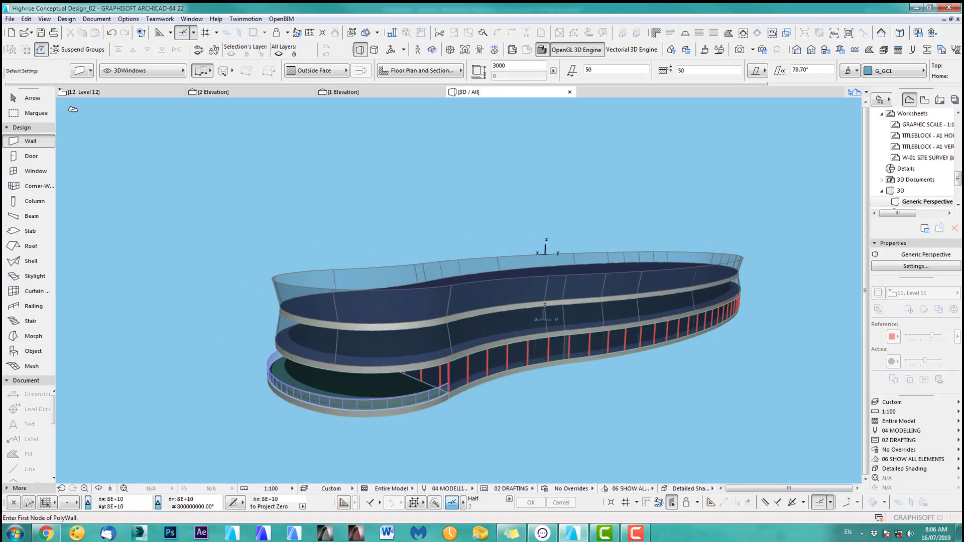
Select the new Level 12 glazing walls and review their slant angle in the wall settings.
left_click(35, 100)
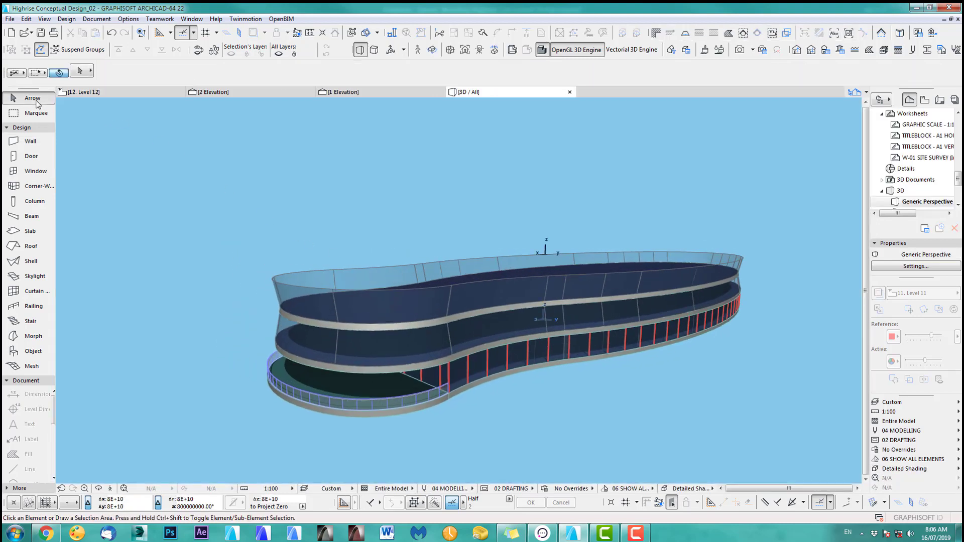
left_click(376, 297)
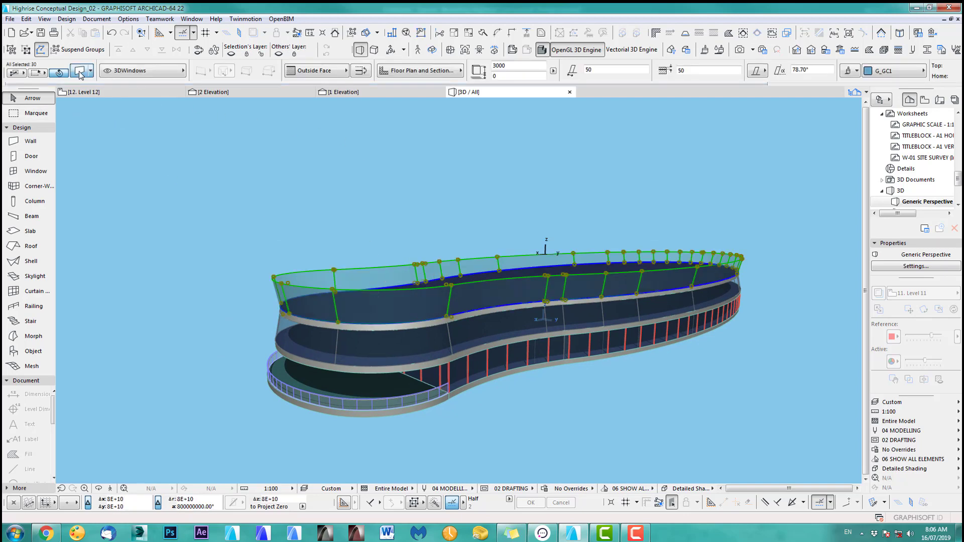
left_click(79, 72)
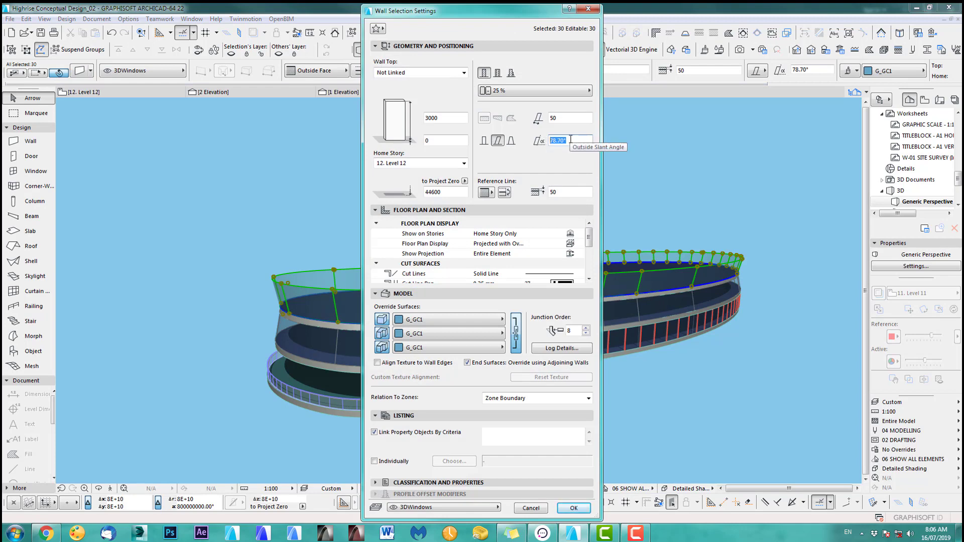
left_click(531, 509)
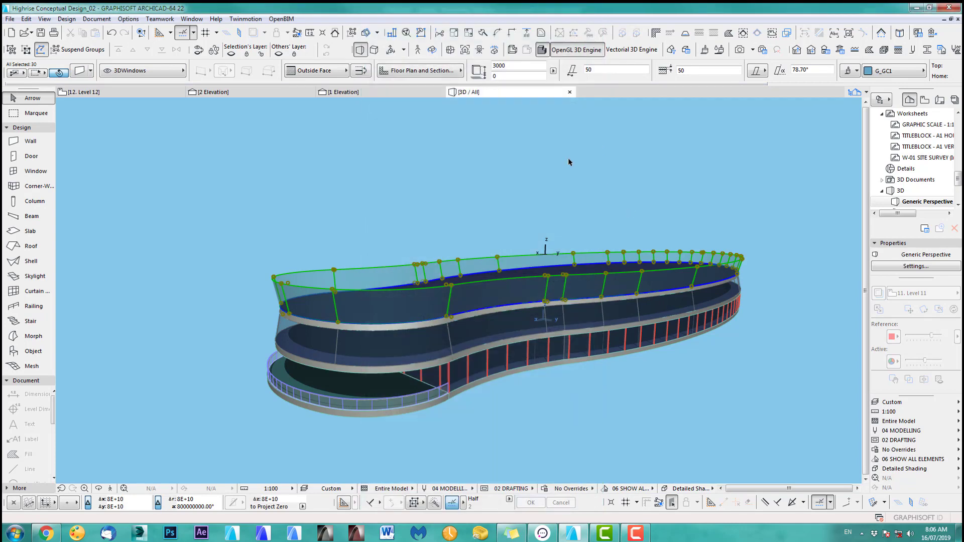
left_click(361, 72)
scroll(374, 272, "up", 2)
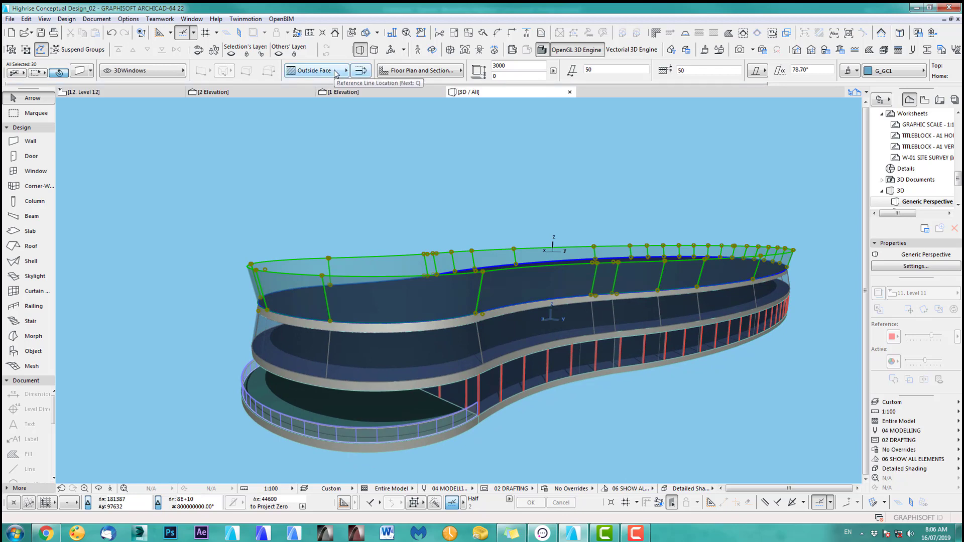
Try the Inside Face reference line on the selected glazing walls, and return it to Outside Face.
left_click(346, 70)
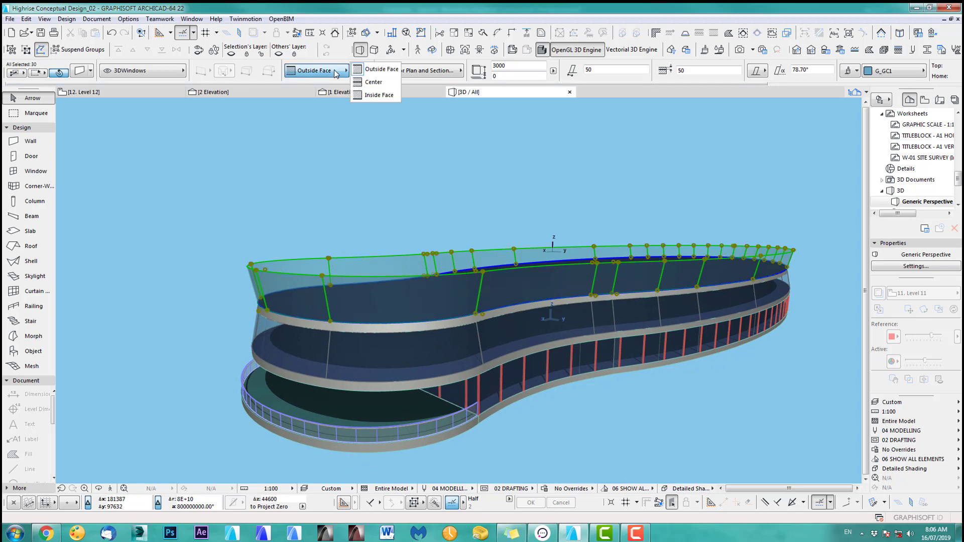
left_click(375, 95)
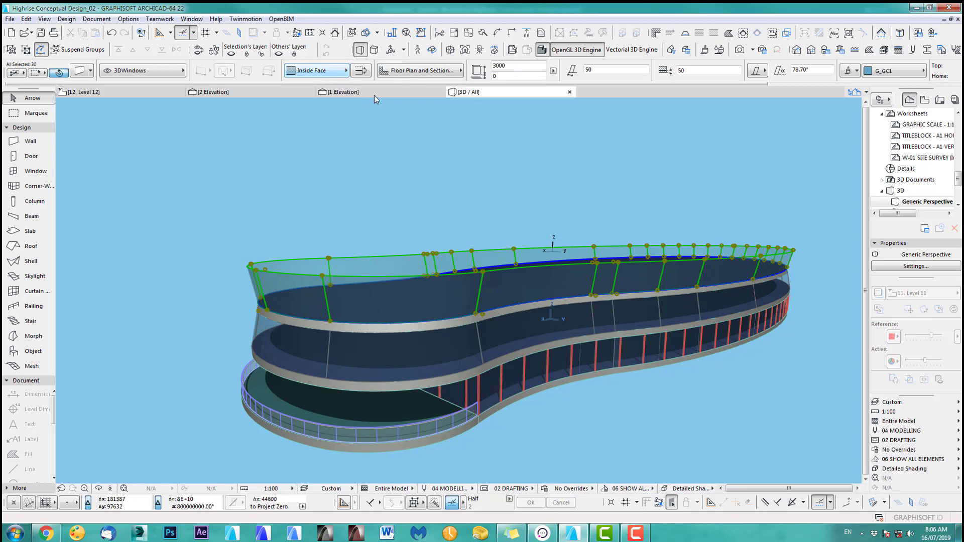
left_click(332, 72)
left_click(375, 67)
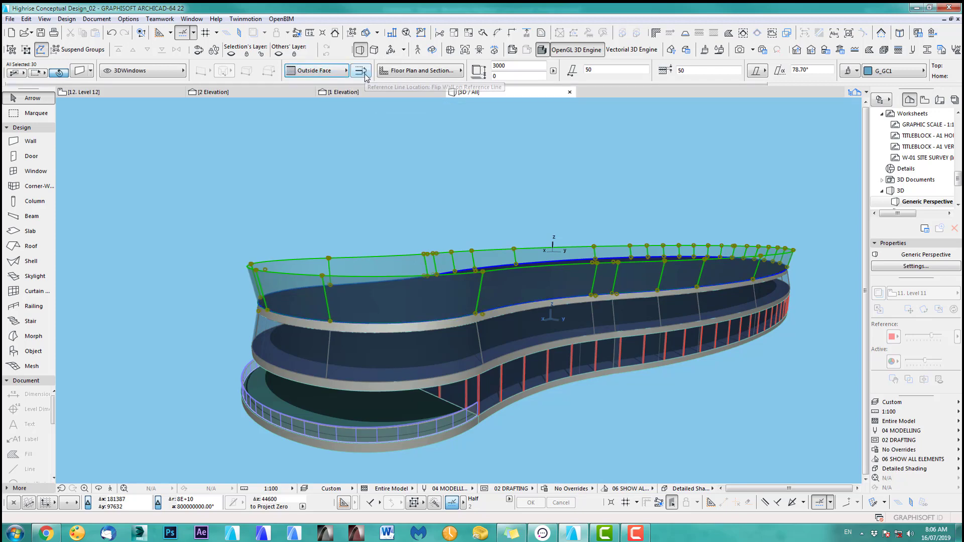
Flip the Level 12 glazing walls on their reference line so they lean inward.
left_click(365, 75)
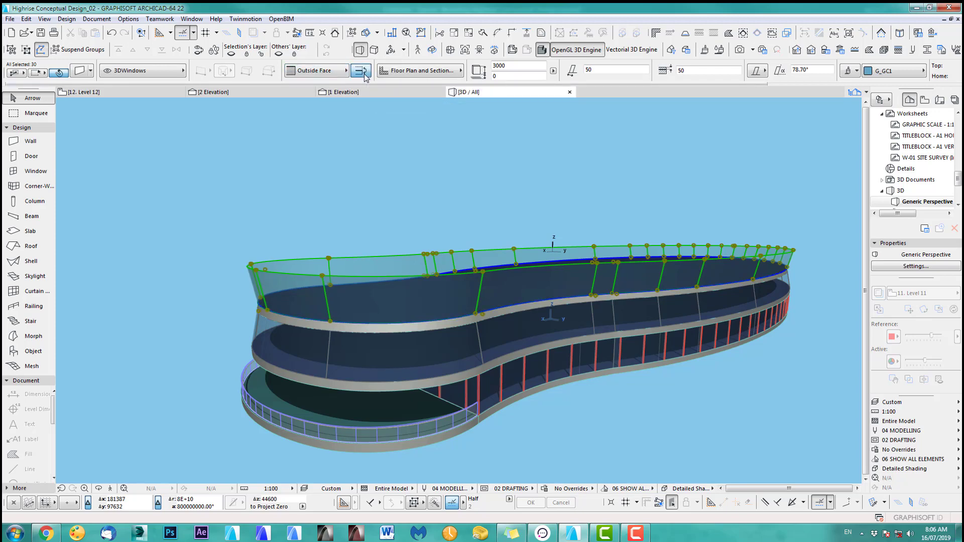
left_click(493, 191)
middle_click_drag(784, 383, 760, 379)
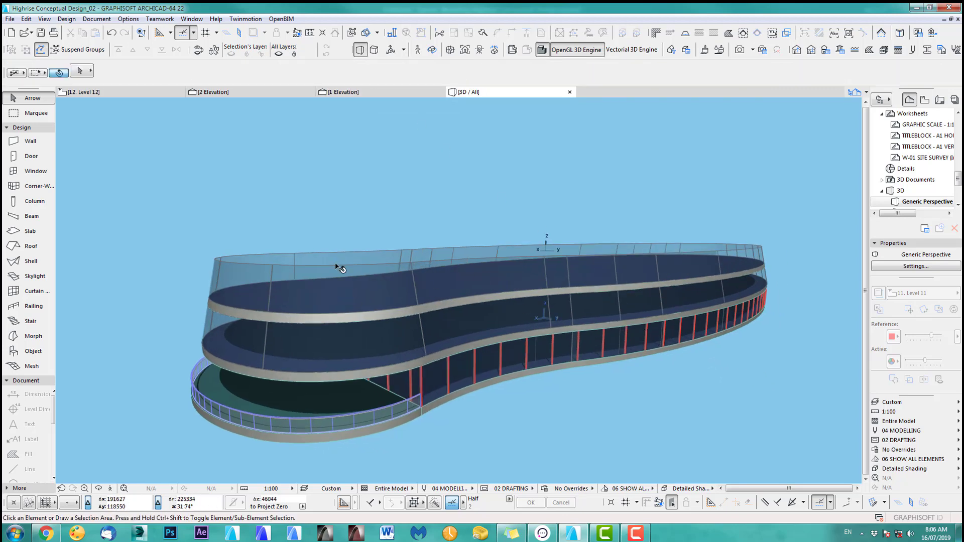
Copy the Level 12 slab together with its glazing walls and paste them onto Level 13.
key("F2")
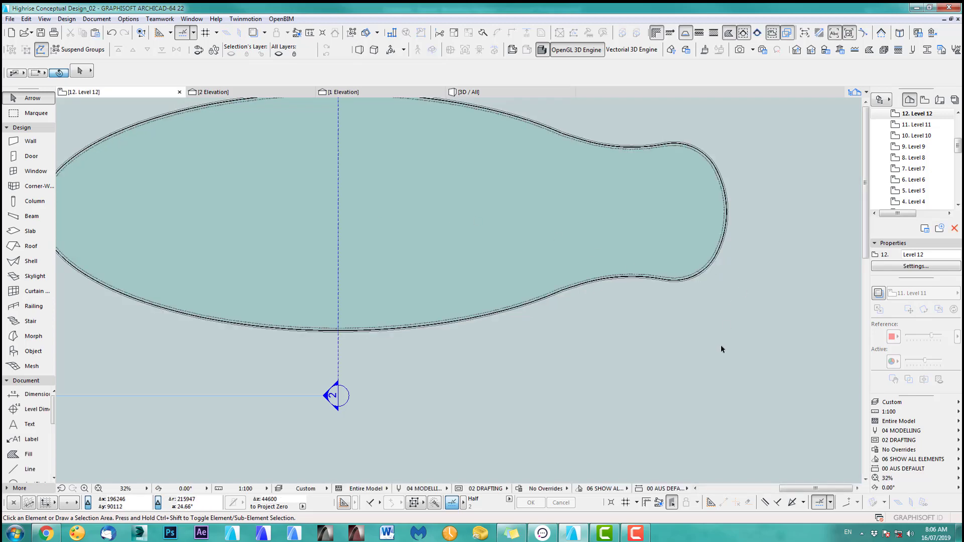
scroll(721, 348, "down", 3)
left_click_drag(269, 191, 765, 342)
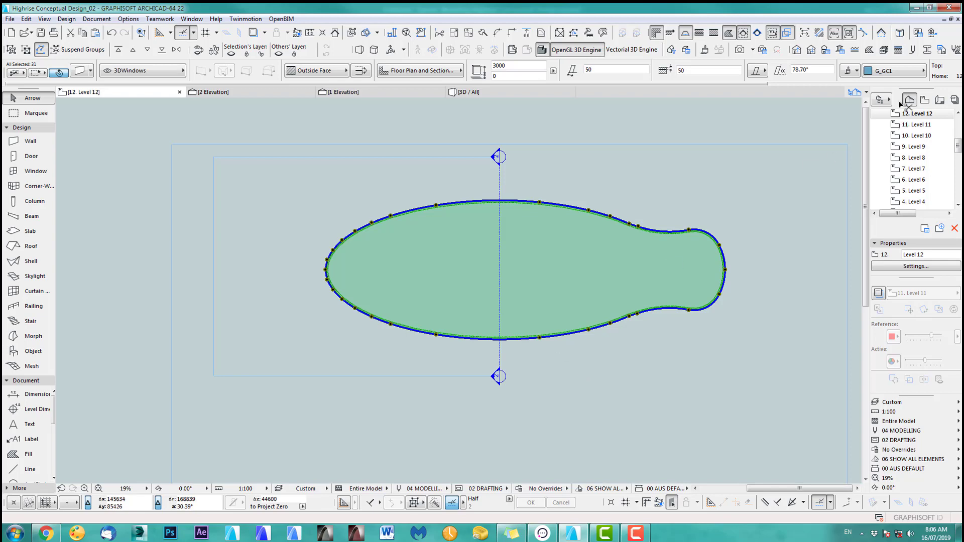
key("Delete")
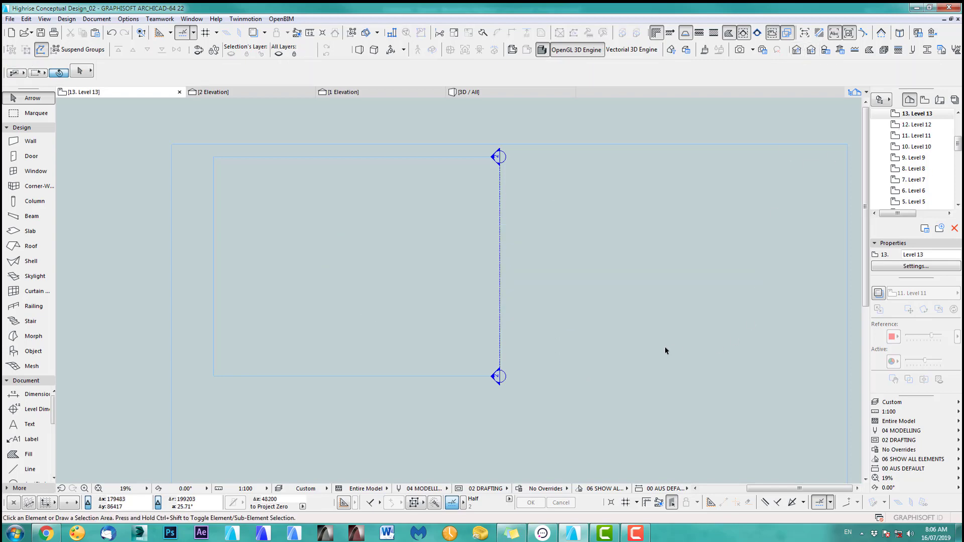
key("ctrl+z")
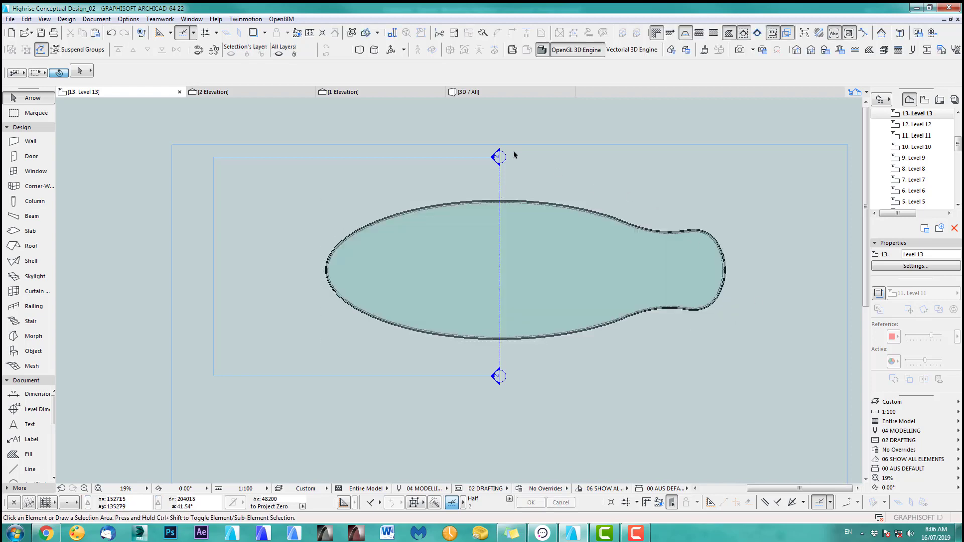
Measure in 2 Elevation the horizontal overhang of the Level 13 slab's lower edge beyond the Level 12 glazing, and return to the Level 13 plan.
left_click(236, 92)
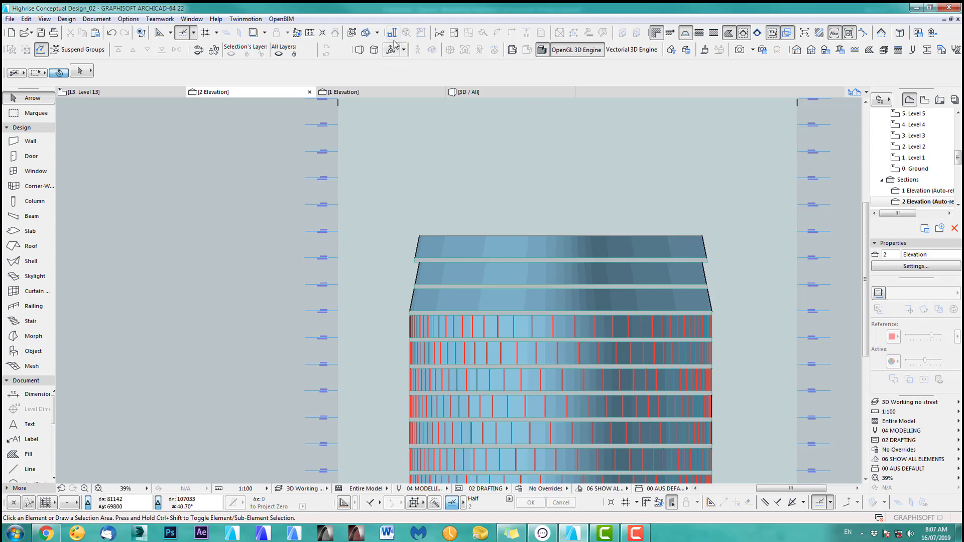
scroll(716, 273, "up", 3)
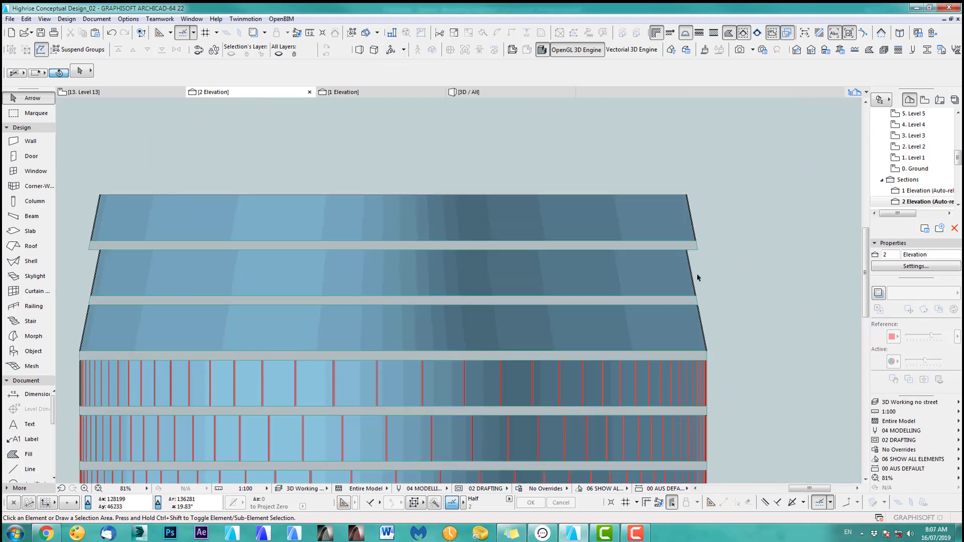
scroll(716, 285, "up", 8)
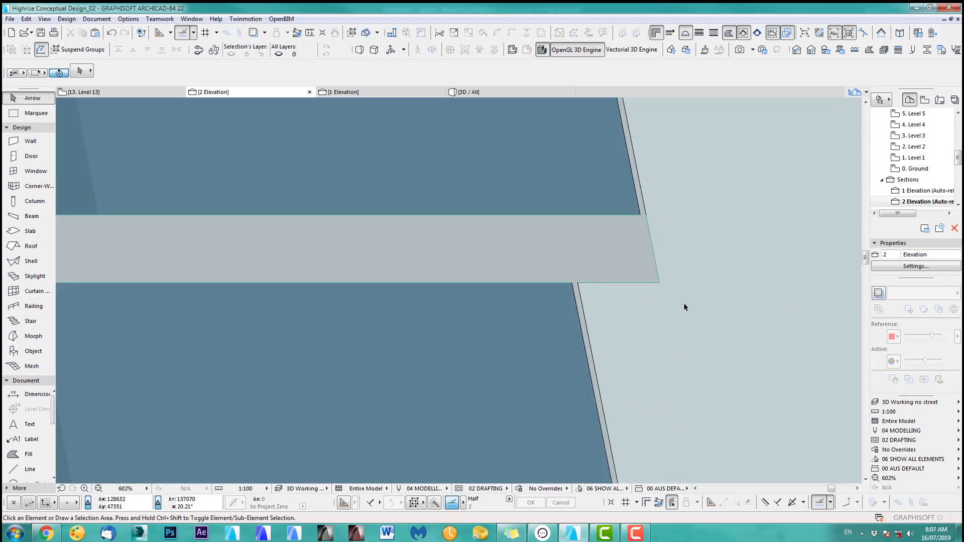
key("m")
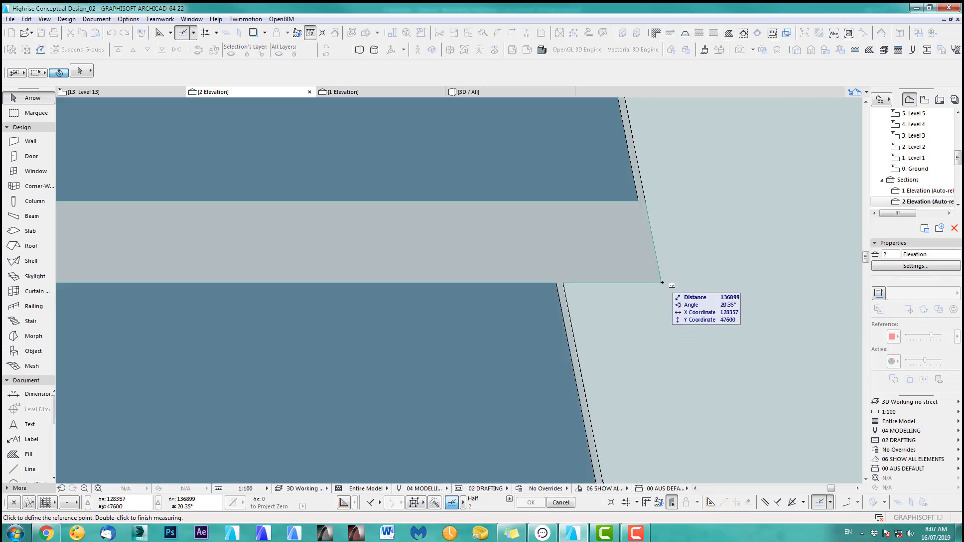
left_click(662, 283)
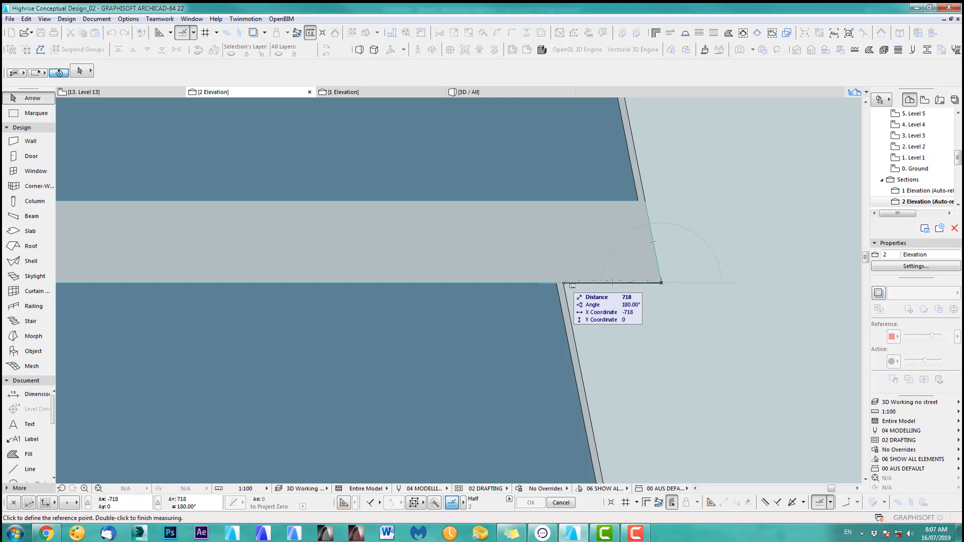
scroll(566, 283, "up", 5)
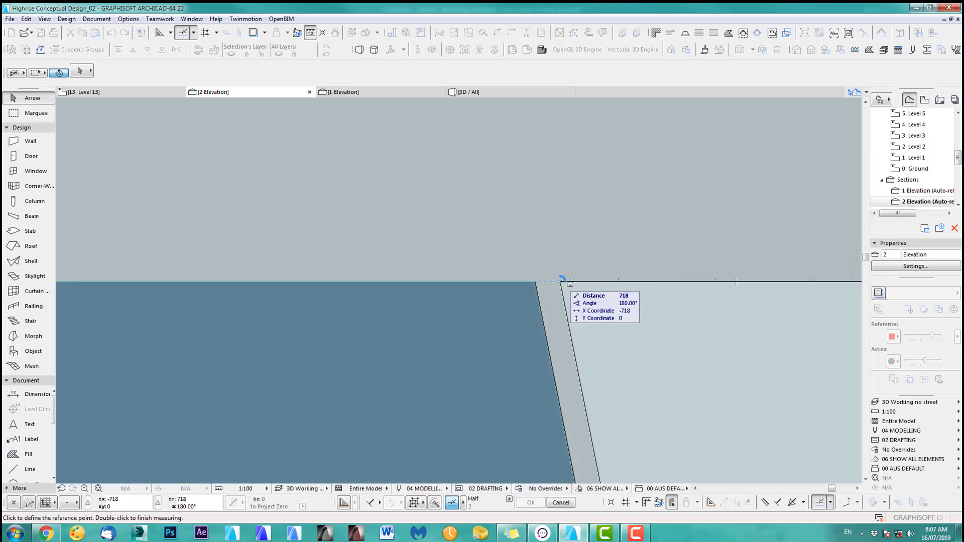
key("Escape")
scroll(613, 307, "down", 3)
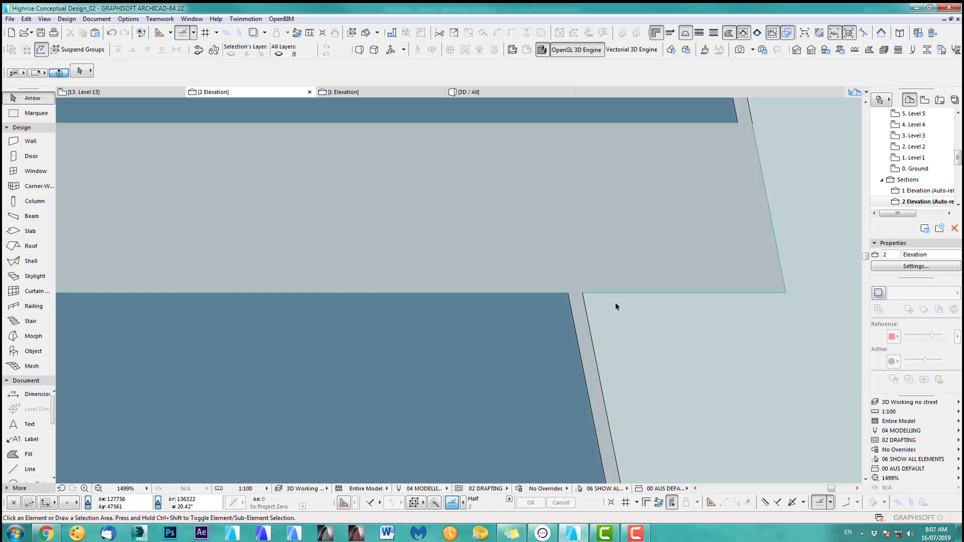
key("F2")
left_click(670, 269)
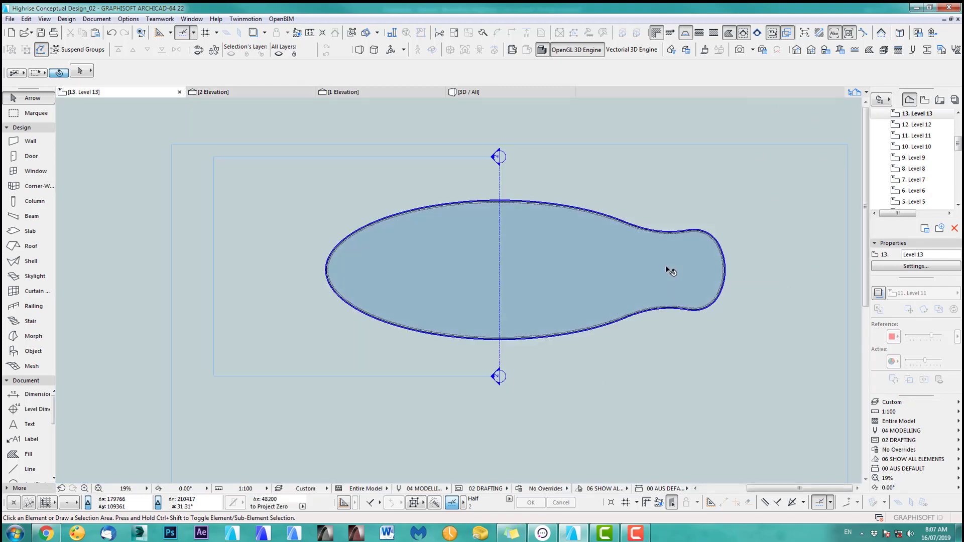
left_click(302, 230)
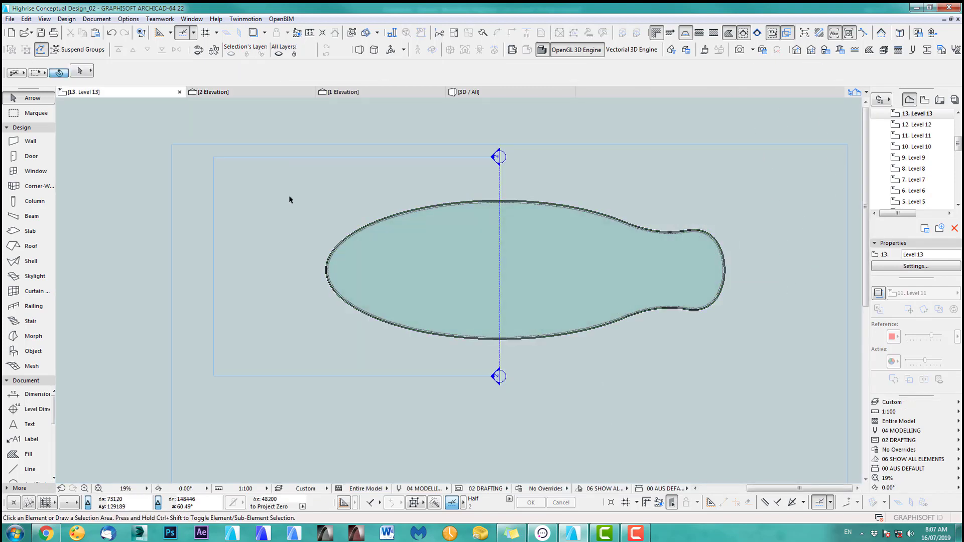
left_click_drag(291, 191, 764, 335)
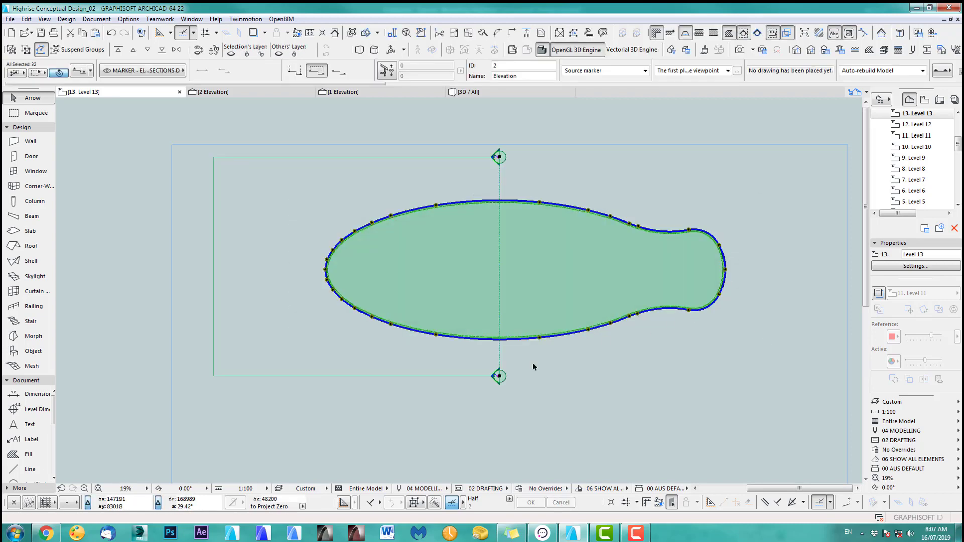
left_click(499, 367, "shift")
scroll(691, 221, "up", 6)
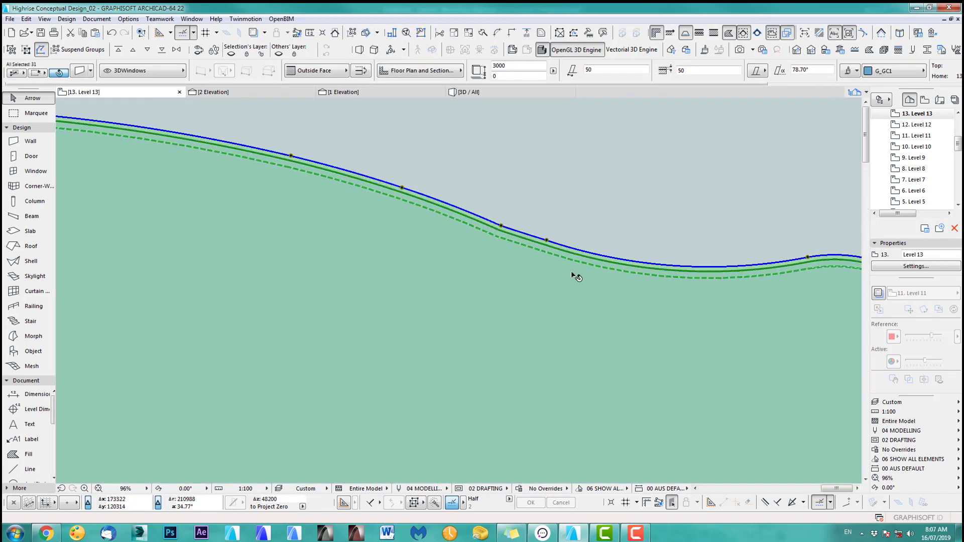
scroll(572, 276, "down", 3)
middle_click_drag(482, 295, 803, 332)
scroll(553, 251, "up", 3)
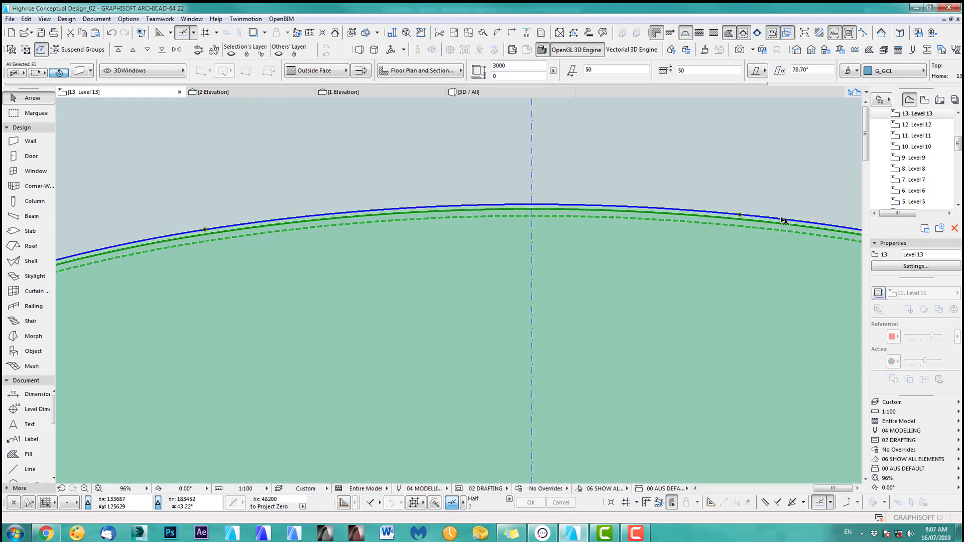
middle_click_drag(778, 222, 657, 211)
left_click(623, 202)
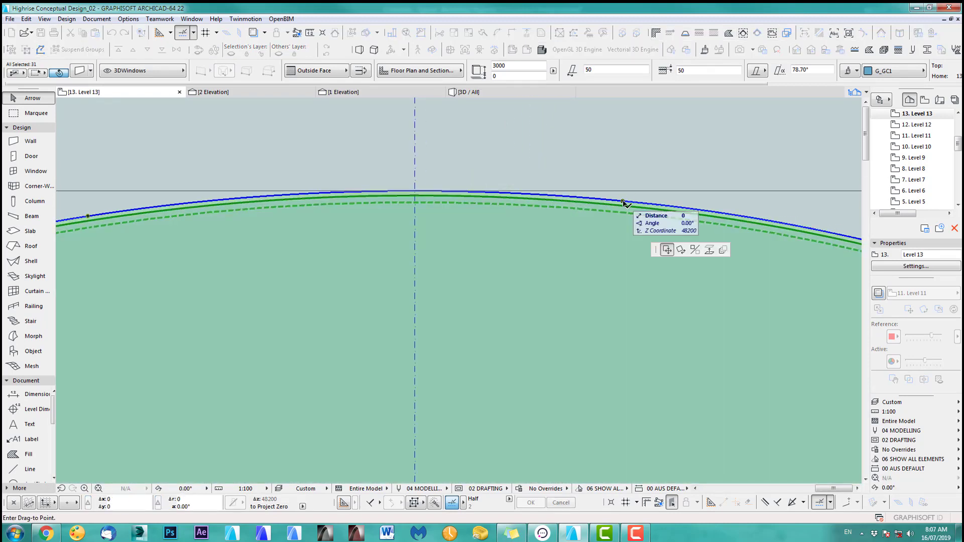
key("Escape")
left_click(623, 159)
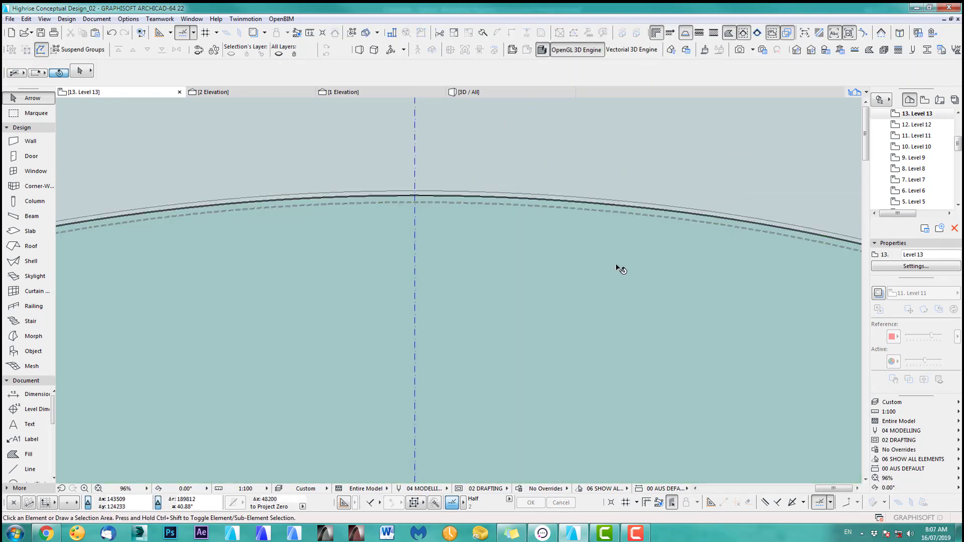
Offset all edges of the Level 13 slab inward by 718 and check its alignment with the glazing below in 2 Elevation.
left_click(617, 266)
left_click(623, 202)
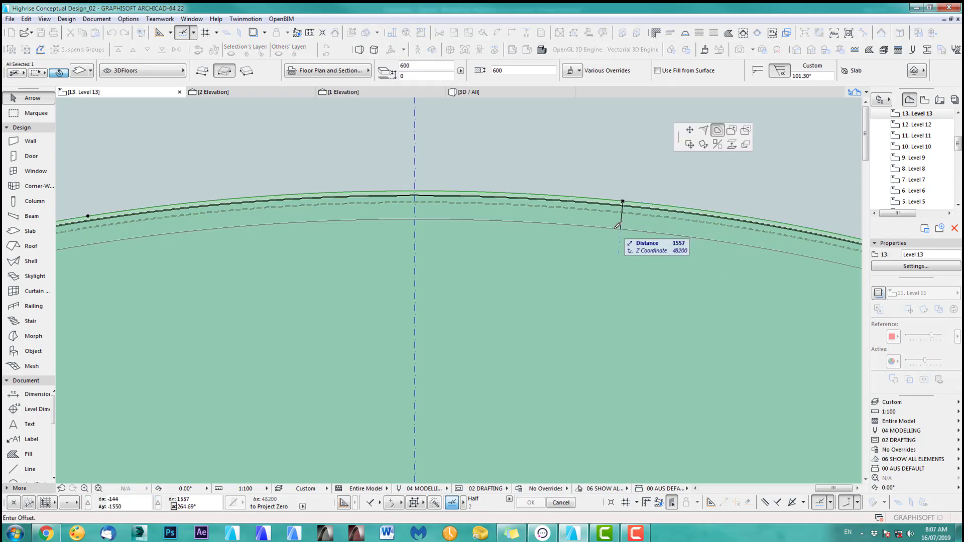
type("700")
key("Return")
left_click(607, 169)
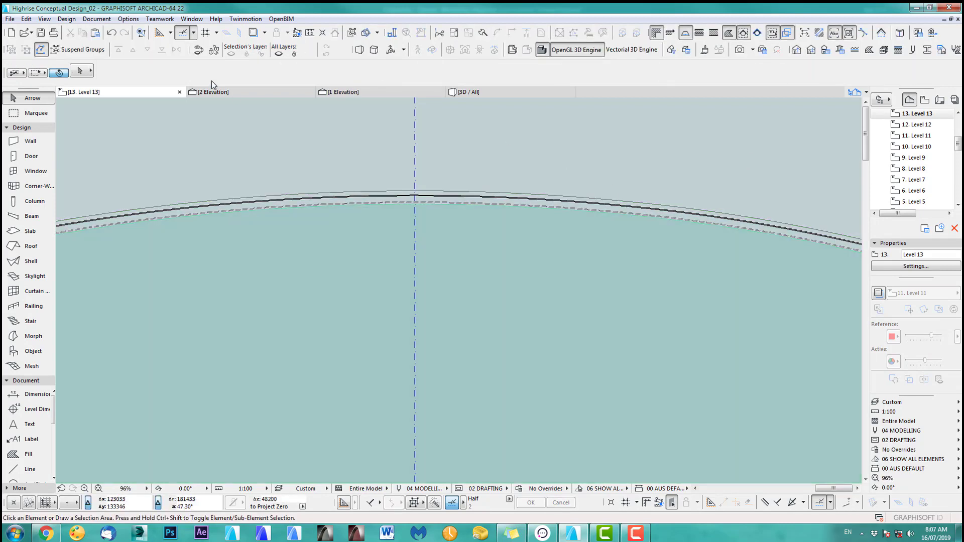
left_click(218, 92)
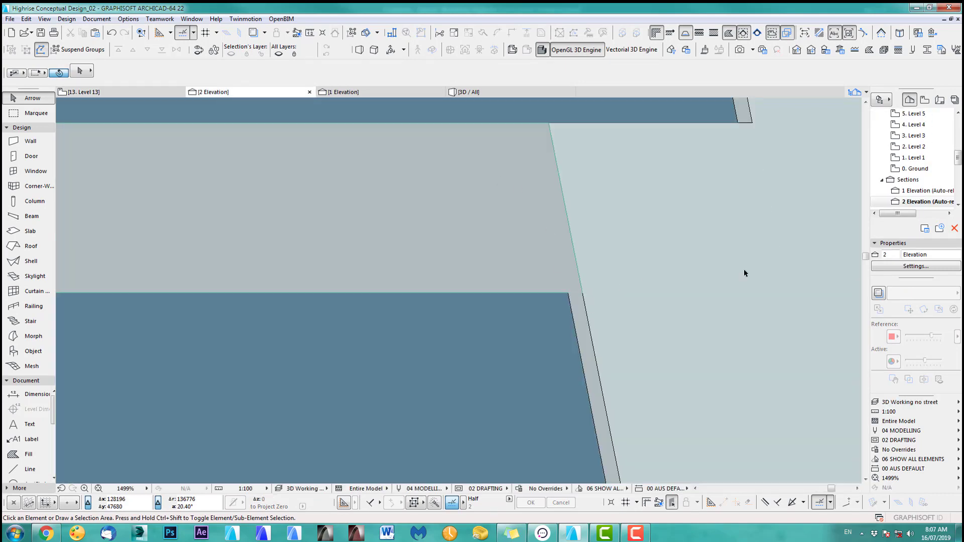
scroll(606, 242, "down", 5)
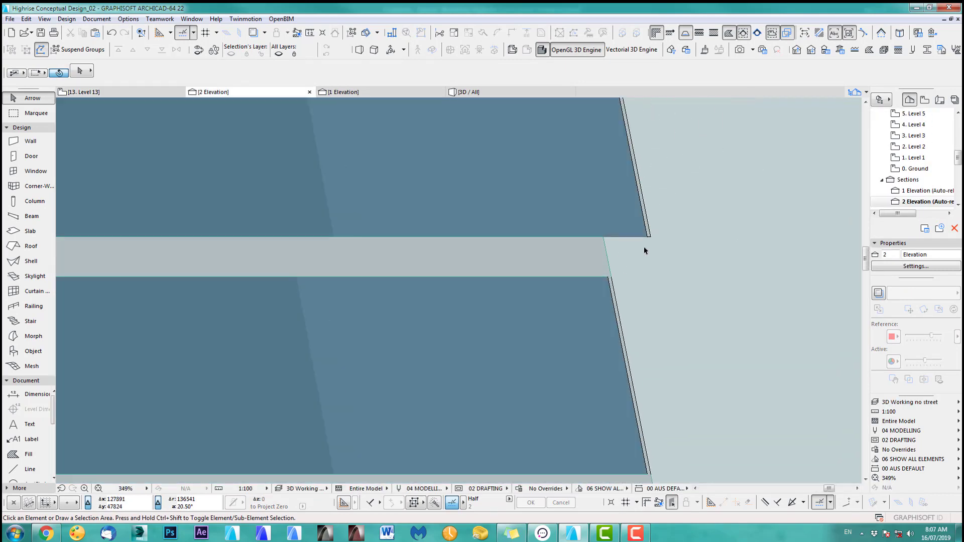
key("F2")
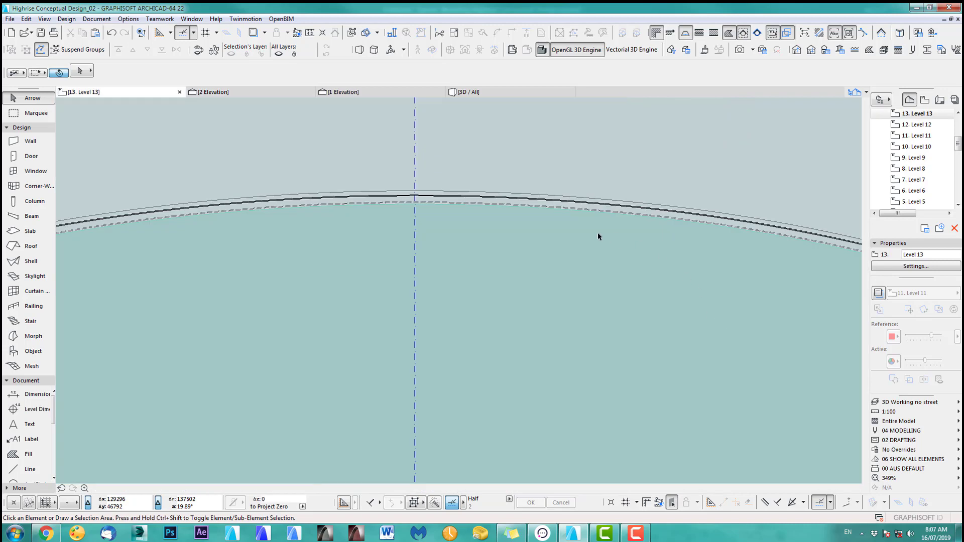
Select the grouped Level 13 glazing walls and suspend groups.
left_click(590, 204)
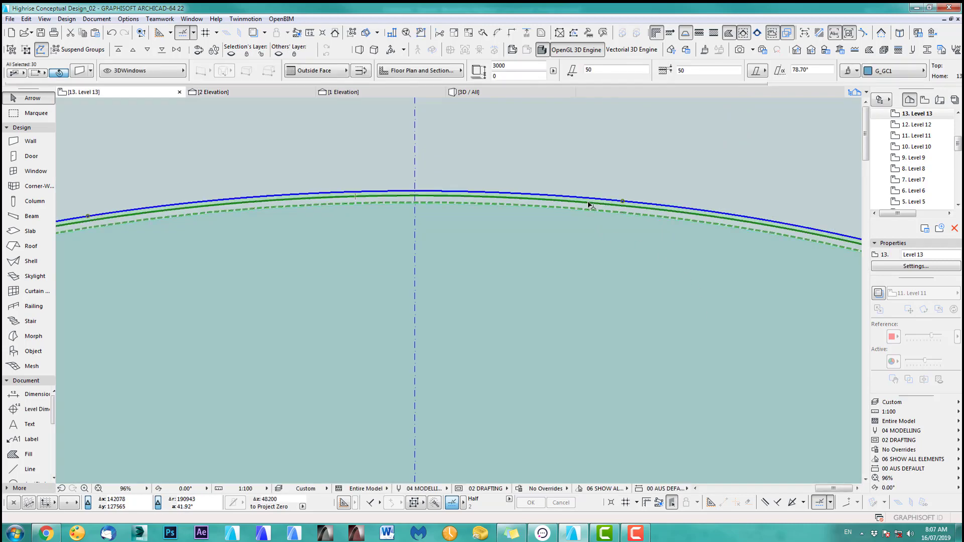
left_click(82, 50)
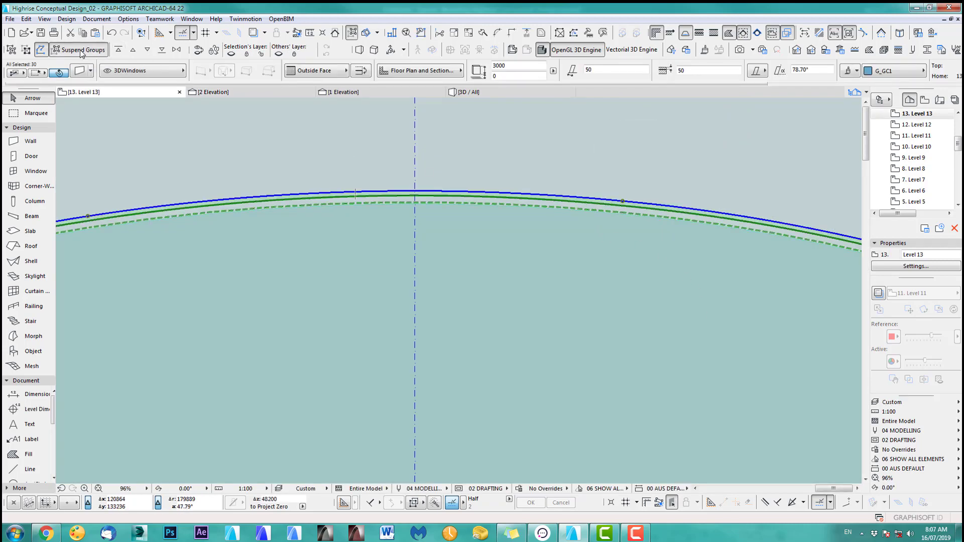
left_click(636, 205)
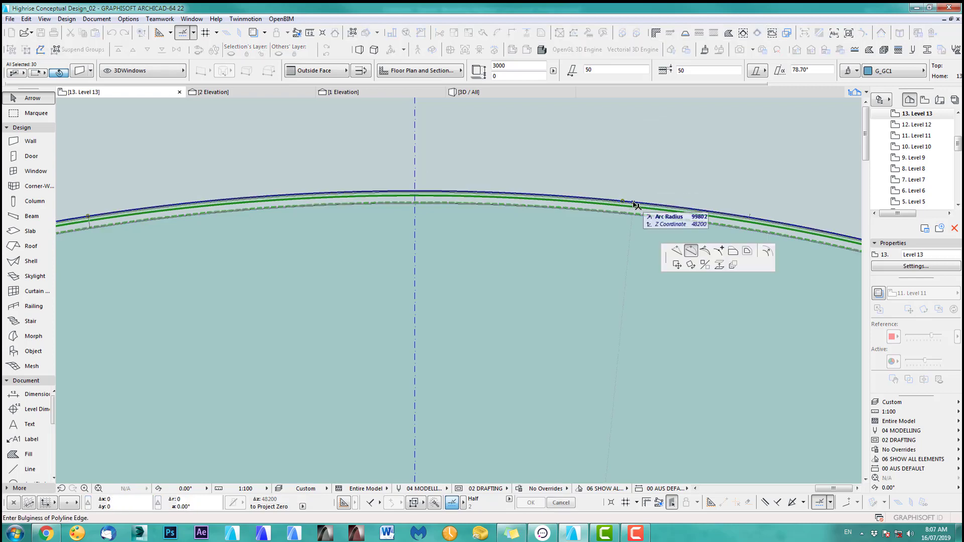
left_click(767, 251)
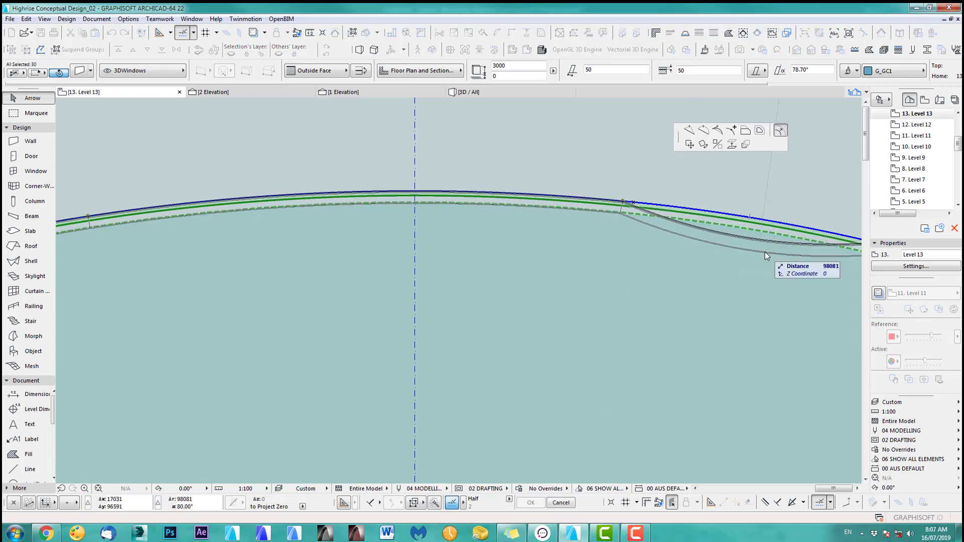
key("Escape")
Offset the Level 13 glazing walls inward by 718 onto the slab edge, and check the stacked floors in 2 Elevation and 3D.
left_click(623, 203)
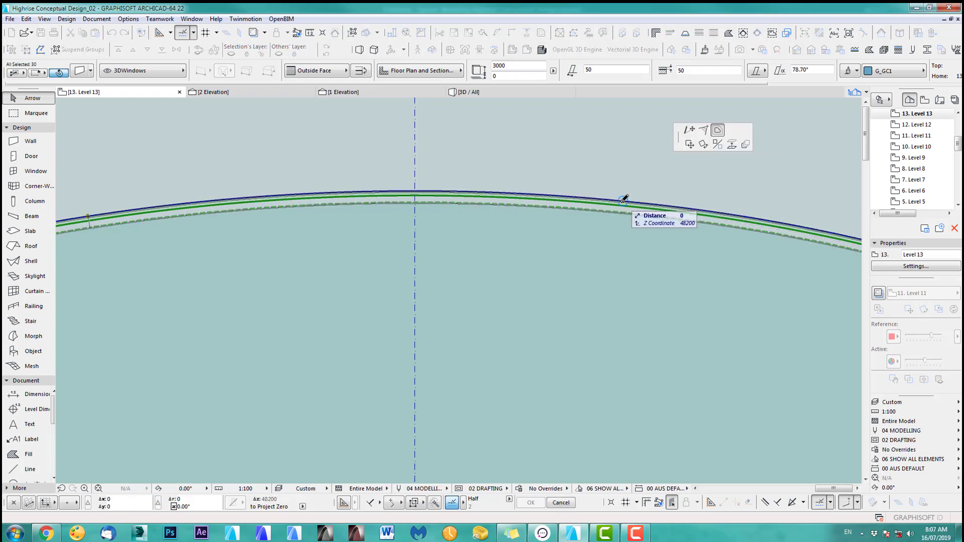
scroll(624, 200, "up", 4)
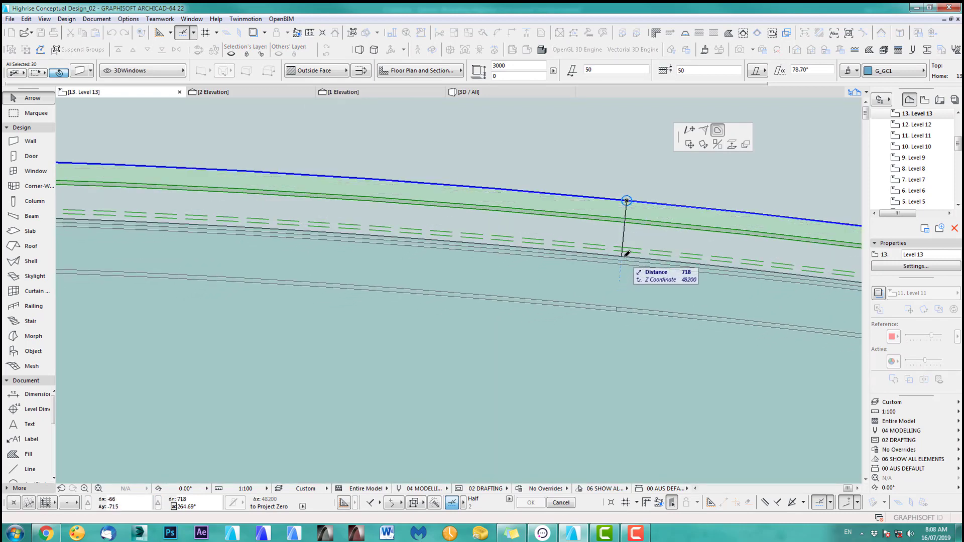
left_click(623, 256)
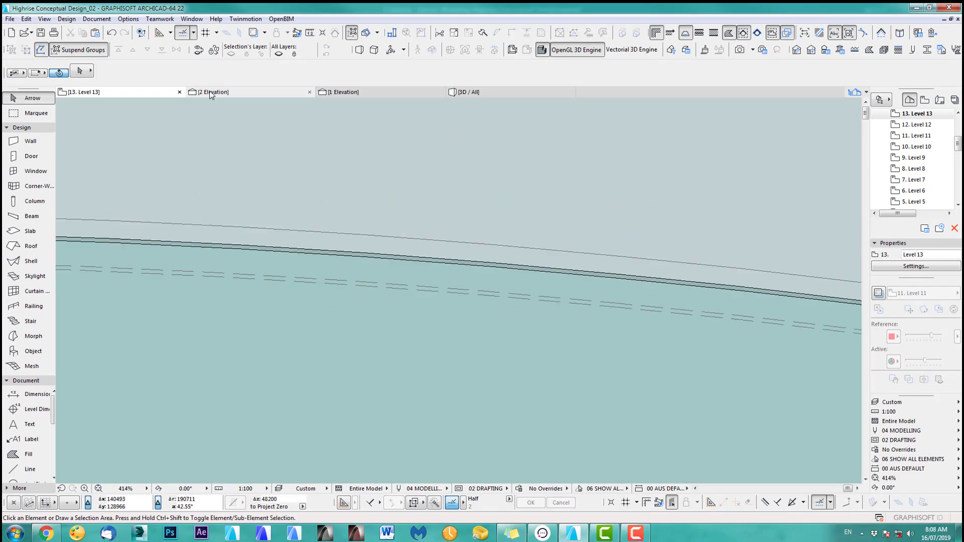
left_click(236, 92)
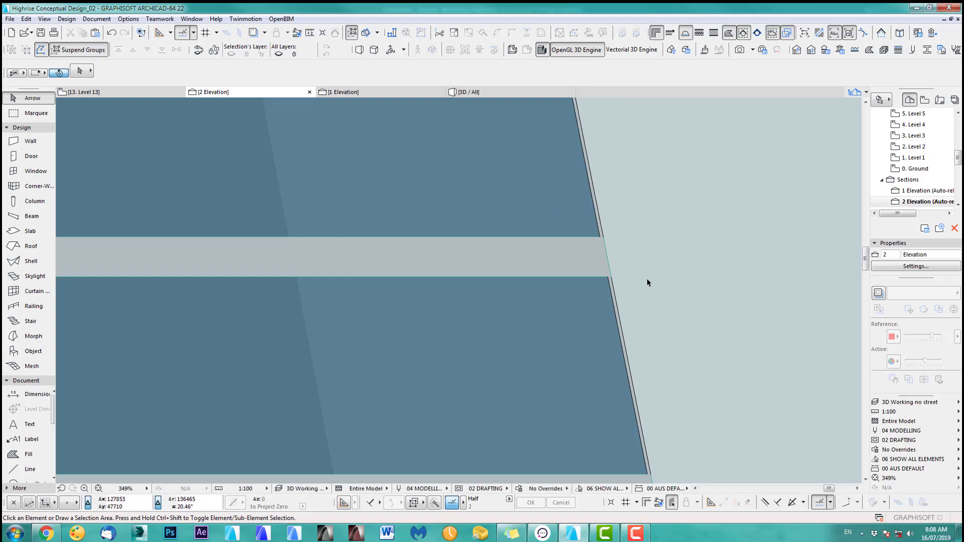
scroll(646, 279, "down", 6)
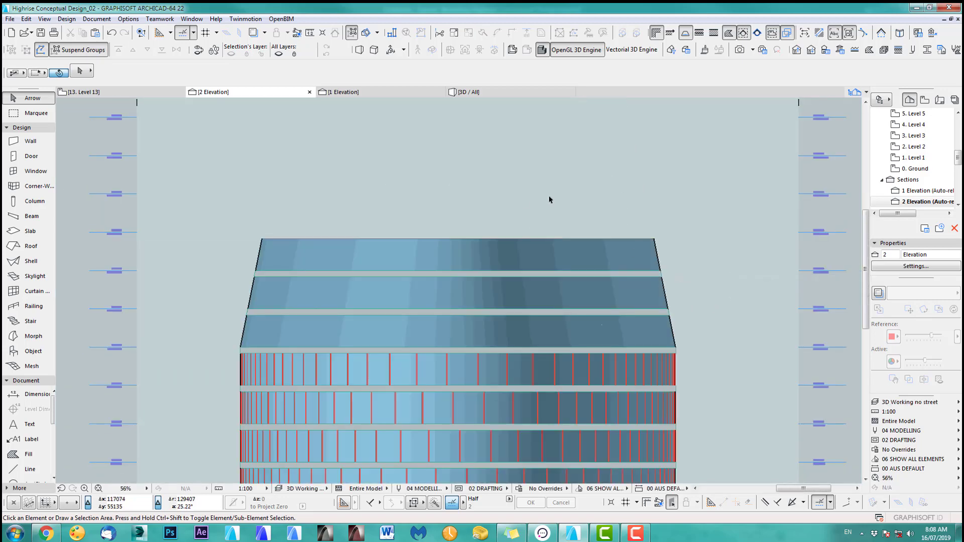
key("F3")
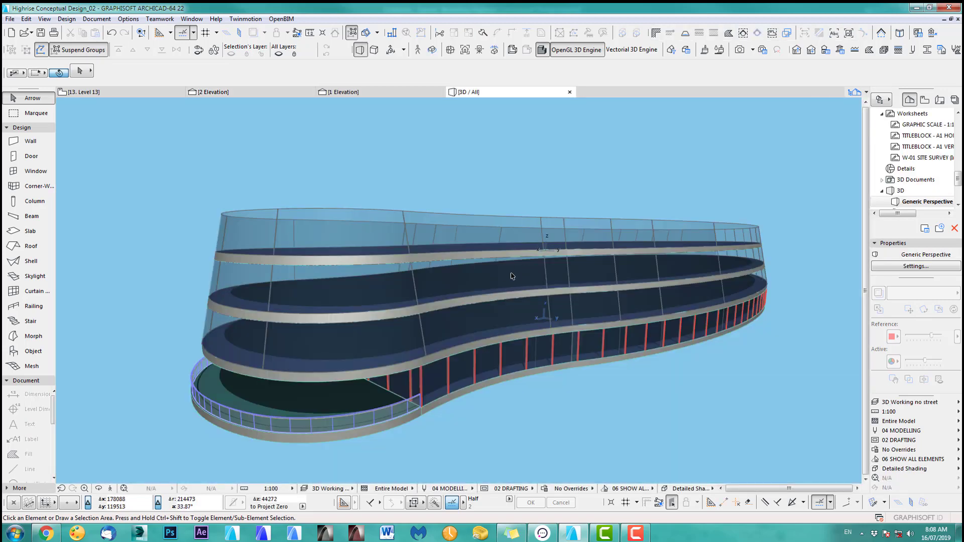
middle_click_drag(550, 271, 451, 261, "shift")
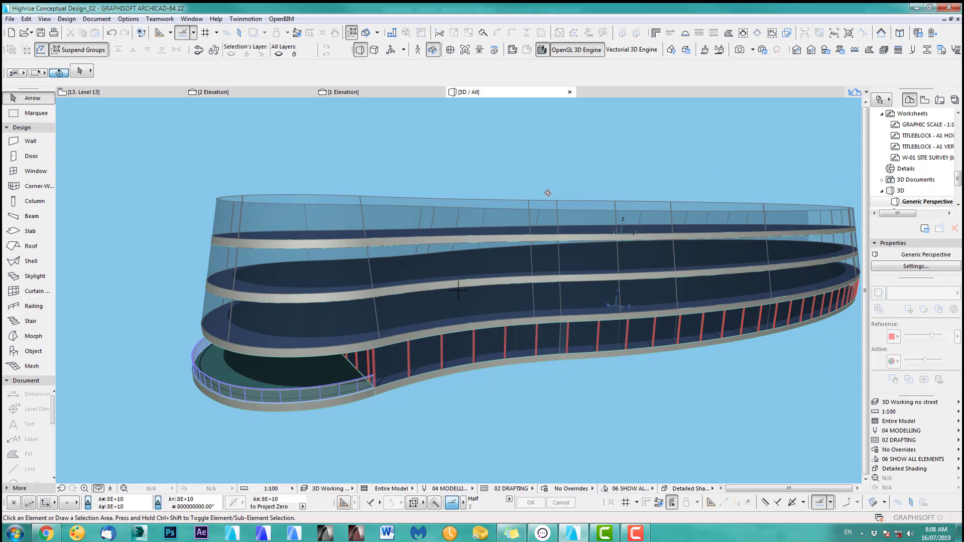
Open the Level 10 plan and select one window-frame column on the straight glazing wall beside the curved balcony.
key("F2")
double_click(915, 147)
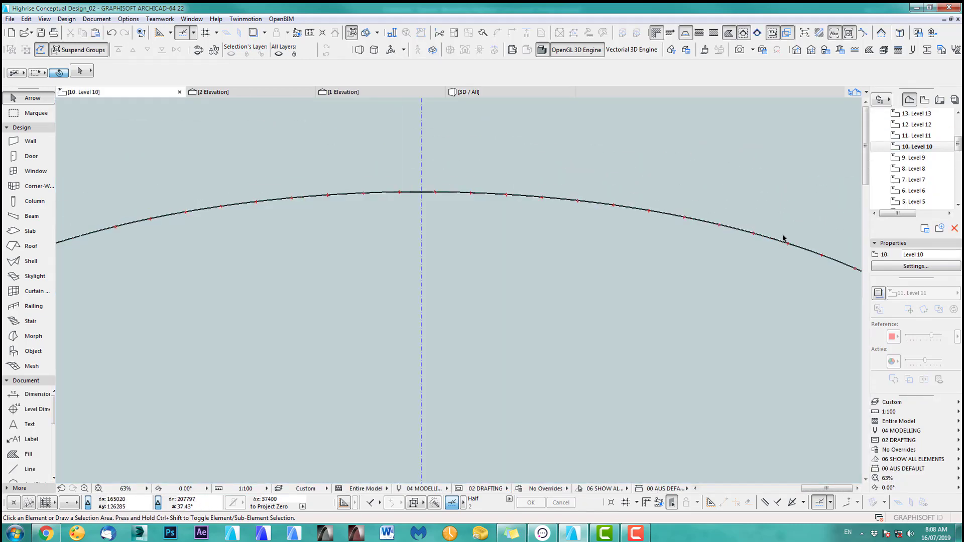
scroll(659, 233, "down", 5)
scroll(659, 233, "up", 4)
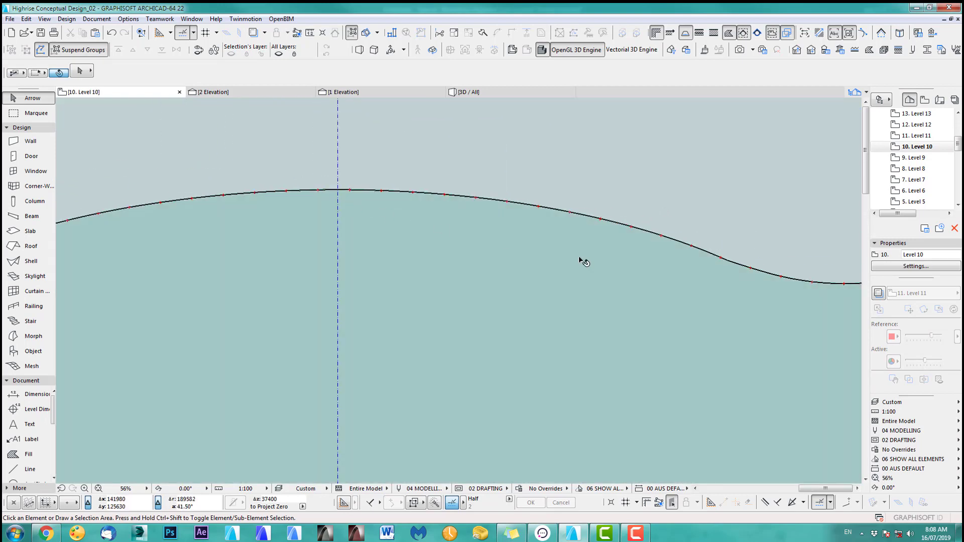
middle_click_drag(632, 273, 295, 207)
scroll(540, 234, "up", 5)
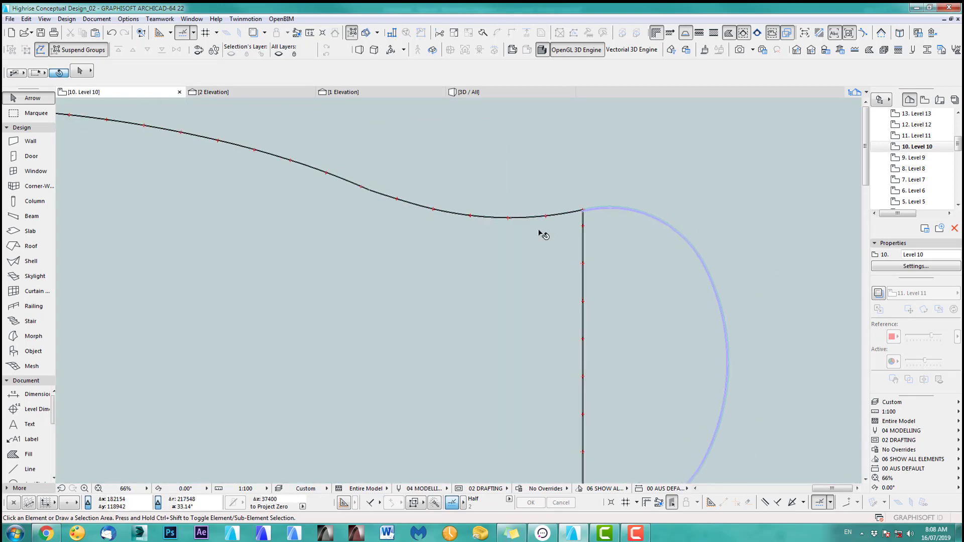
middle_click_drag(603, 320, 594, 250)
middle_click_drag(612, 345, 607, 290)
scroll(607, 290, "up", 6)
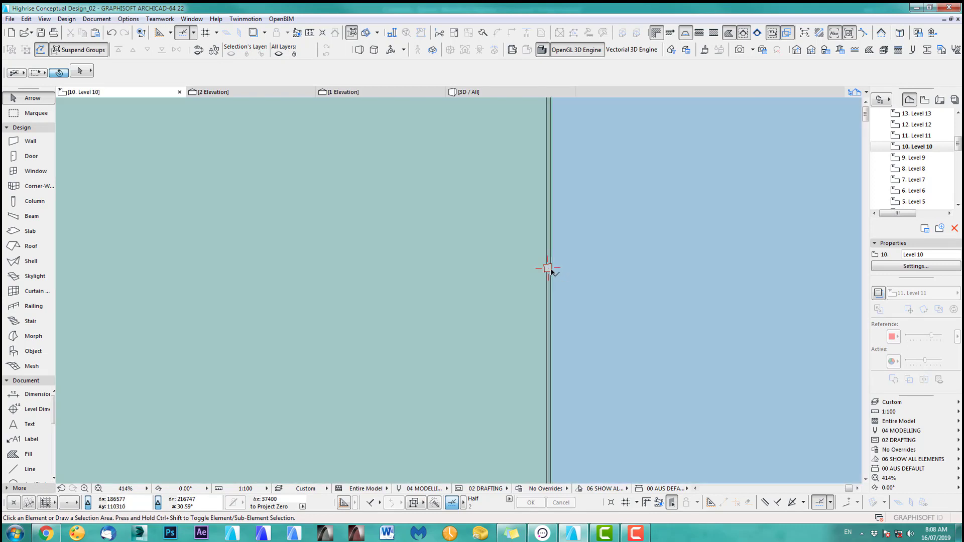
left_click(550, 269)
scroll(743, 232, "down", 2)
scroll(573, 282, "down", 3)
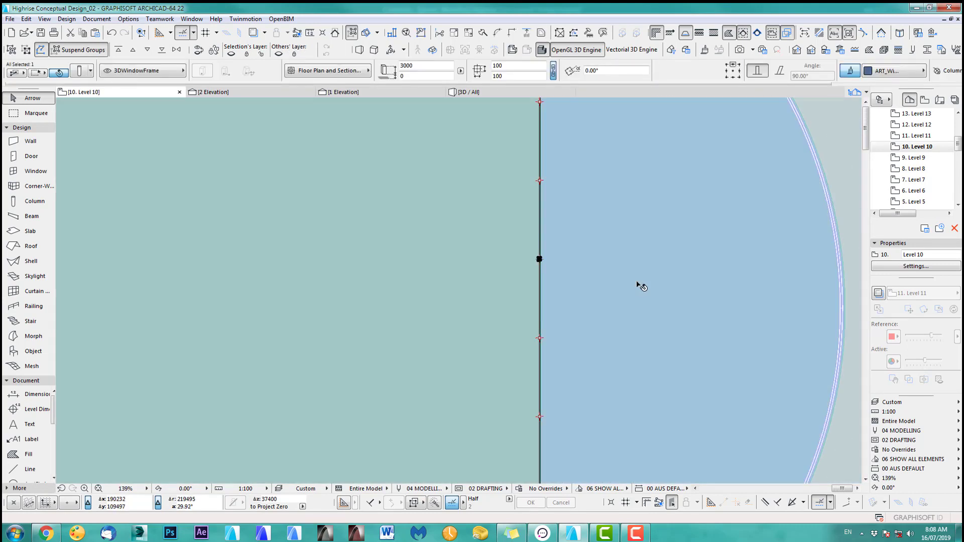
Paste the column into the Level 11 plan, place it just outside the rounded end's glazing, and select it.
left_click(916, 137)
key("Escape")
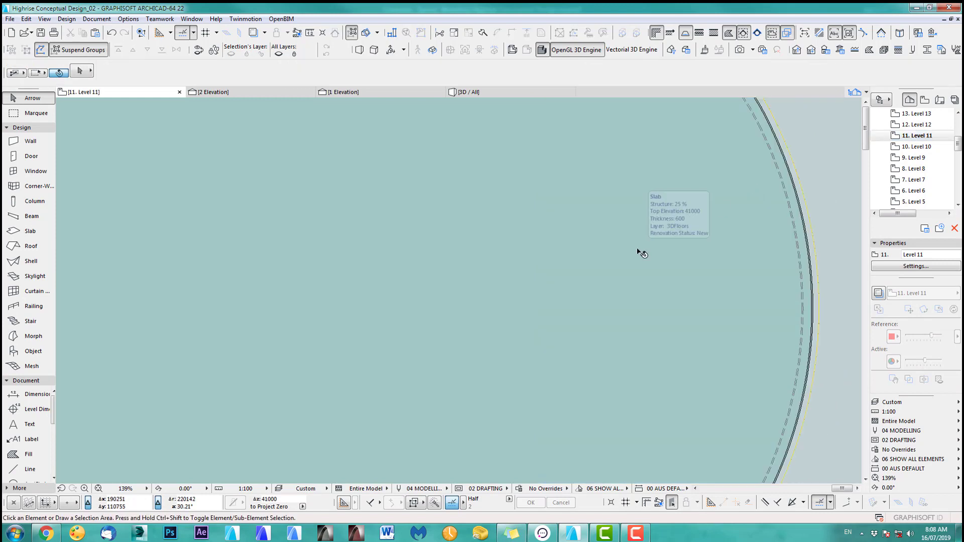
key("ctrl+d")
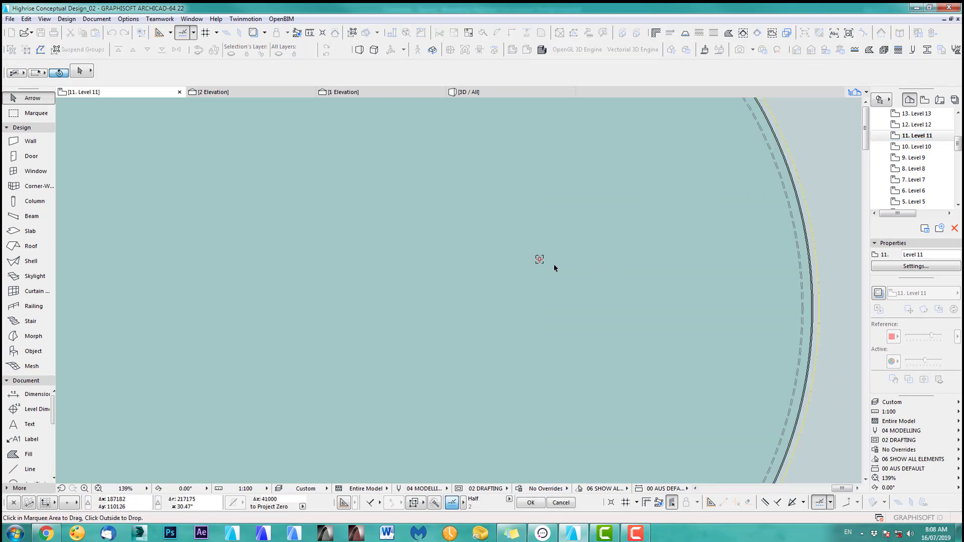
left_click(539, 260)
left_click(850, 310)
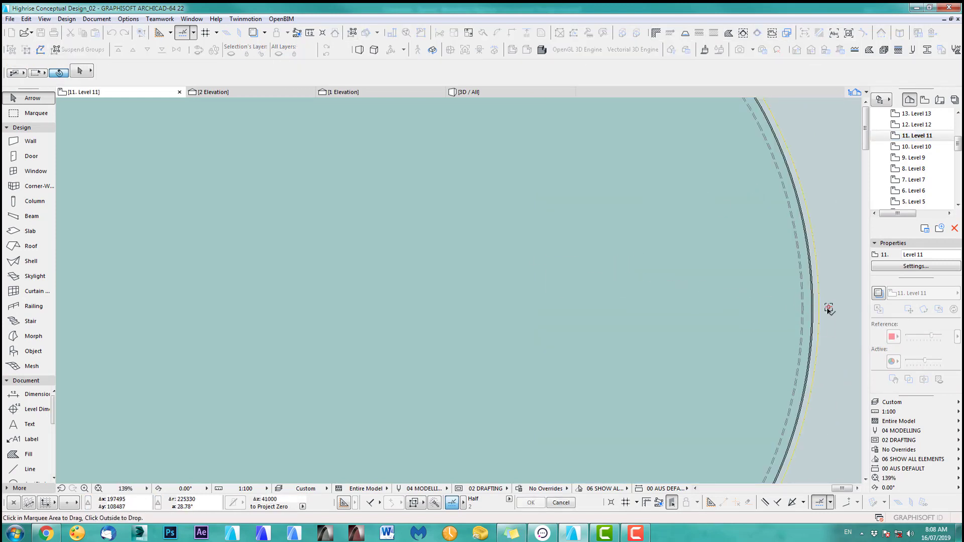
scroll(829, 308, "up", 5)
left_click(815, 318)
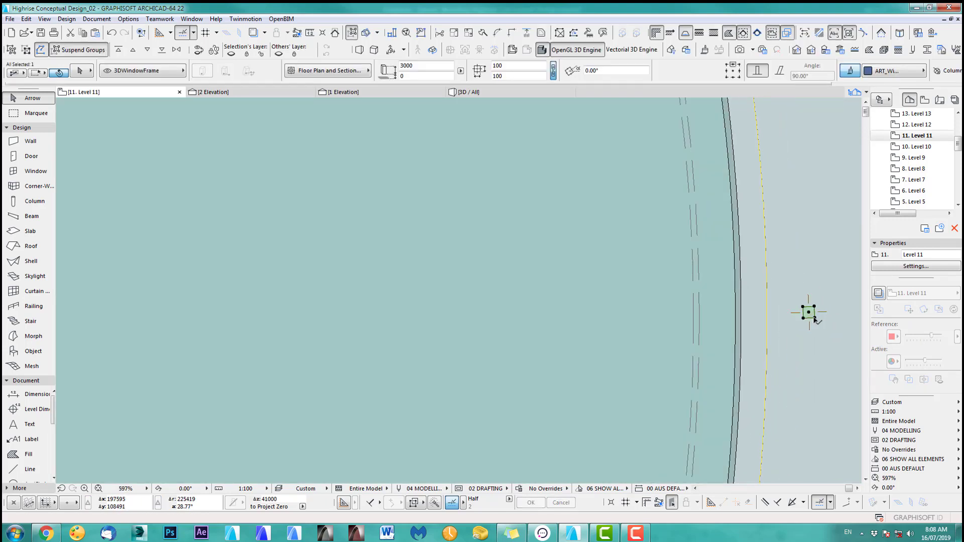
scroll(821, 319, "up", 3)
key("ctrl+e")
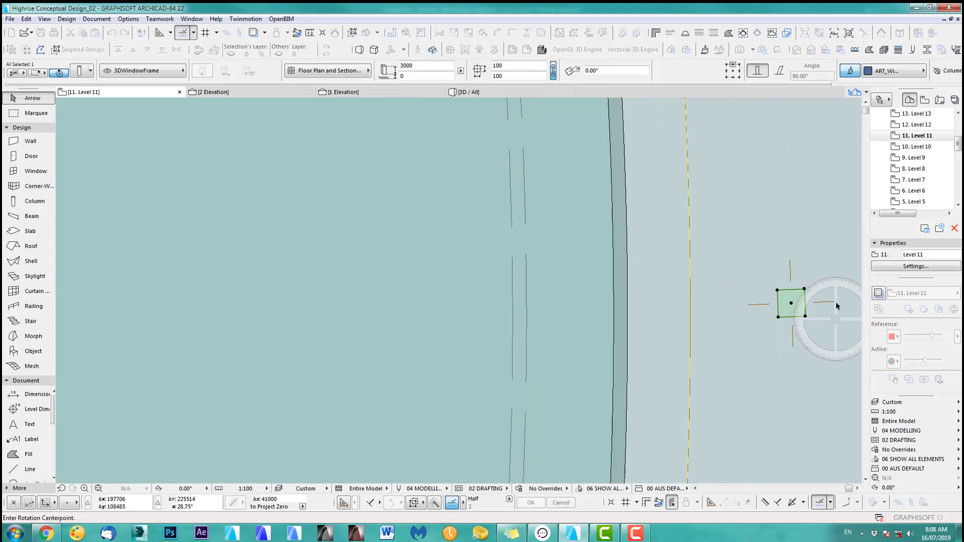
left_click(805, 290)
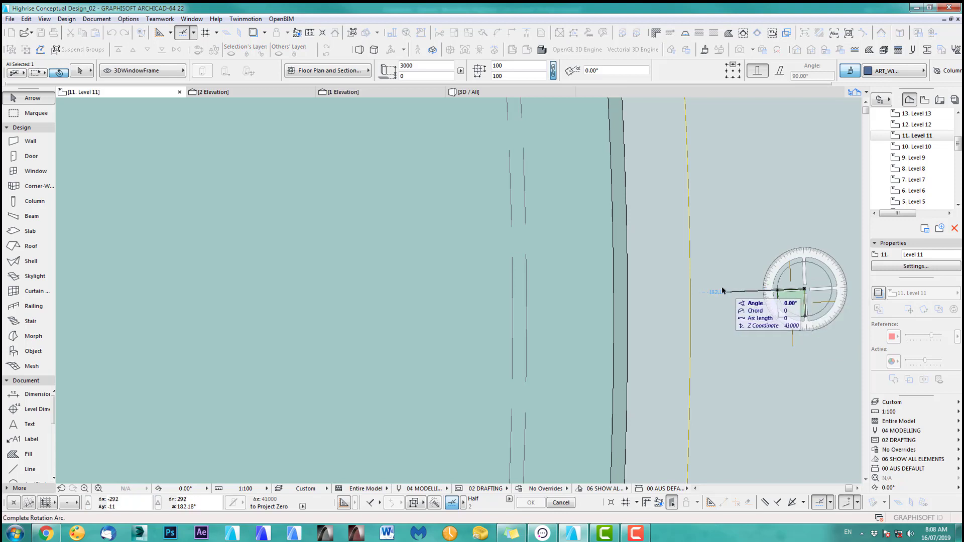
key("Escape")
Make the pasted Level 11 column slanted with an angle of 78.7°.
scroll(733, 337, "down", 2)
scroll(733, 337, "down", 4)
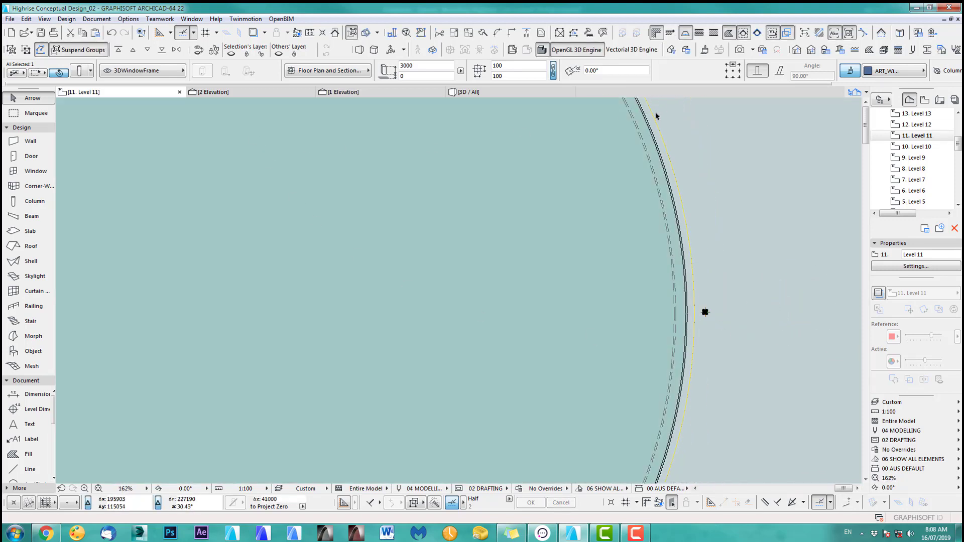
left_click(78, 71)
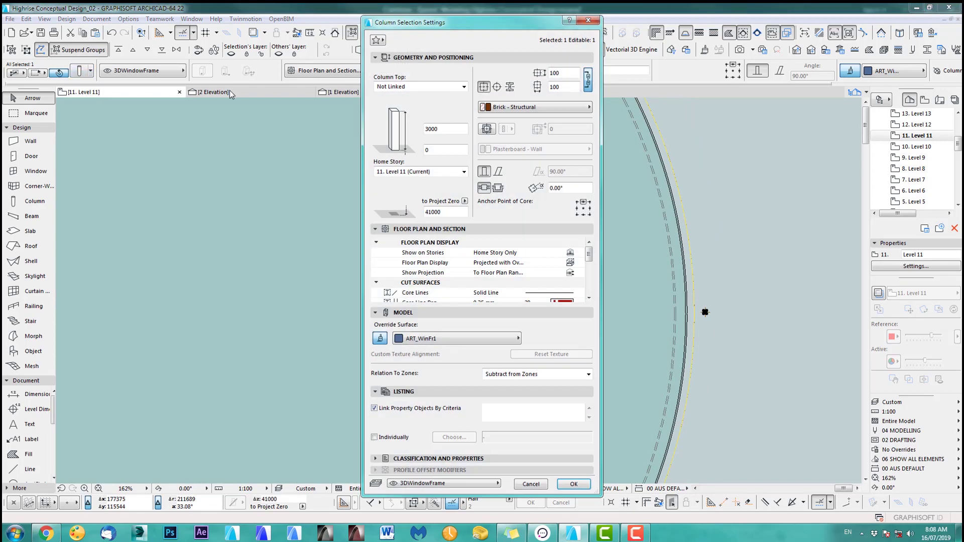
left_click(501, 171)
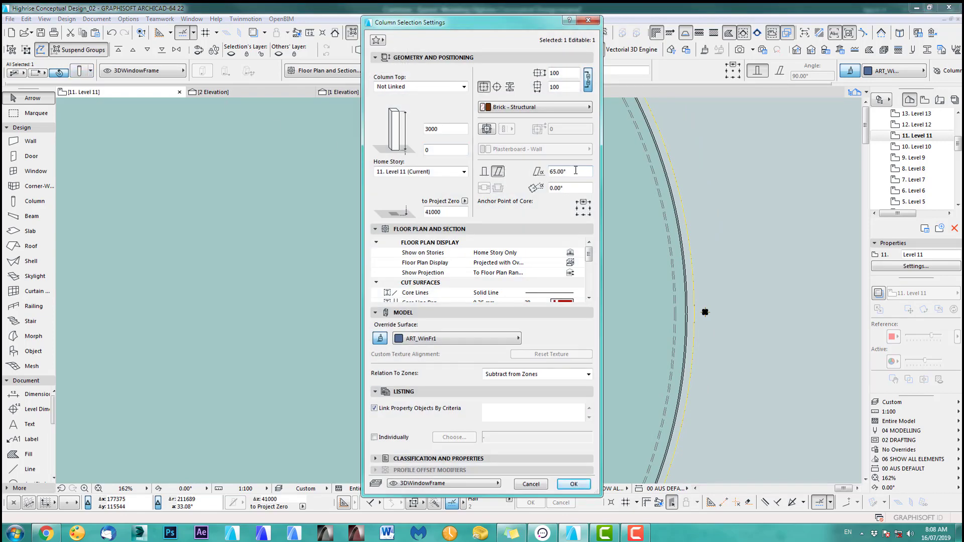
left_click_drag(581, 171, 534, 171)
type("78.7")
key("Return")
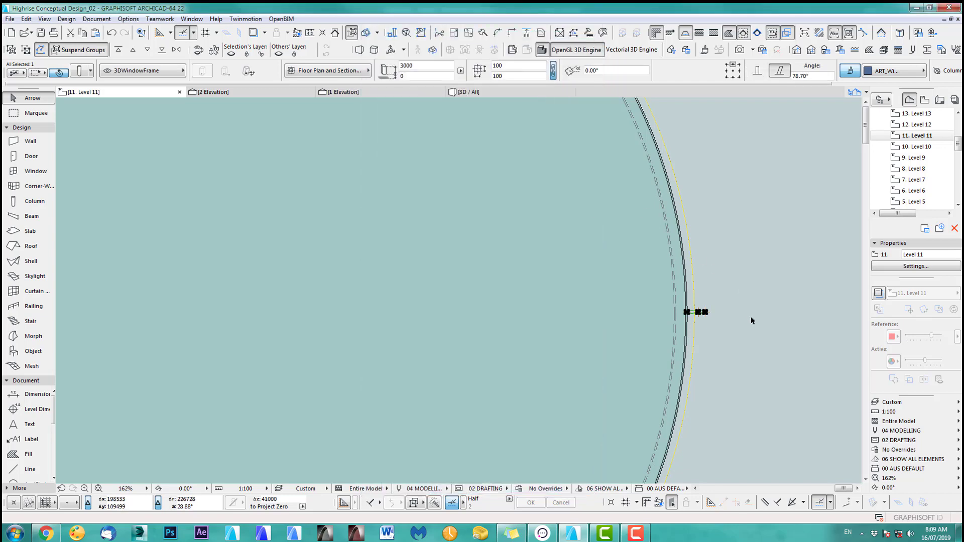
scroll(718, 322, "up", 5)
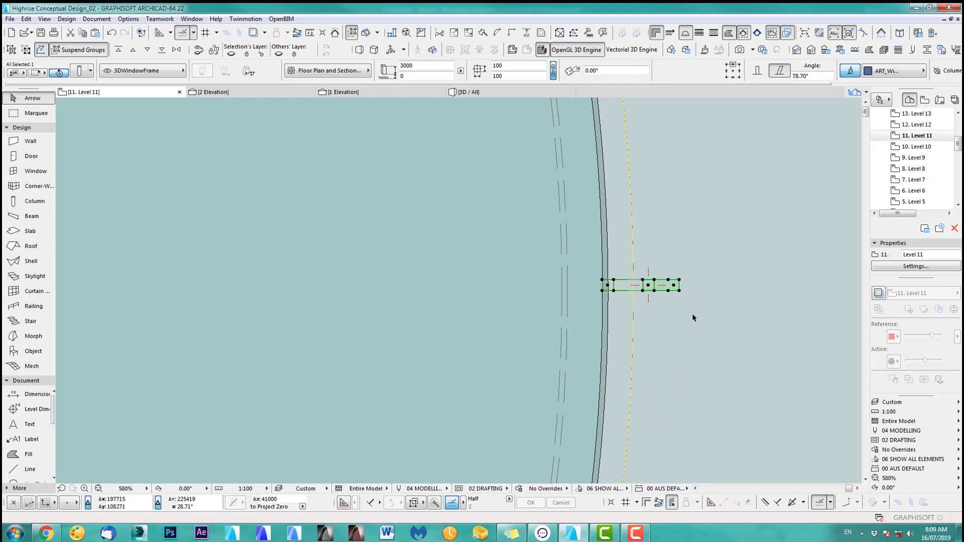
Move the 1 Elevation line up from below the building to the rounded end, close beneath the slanted column.
scroll(693, 316, "down", 10)
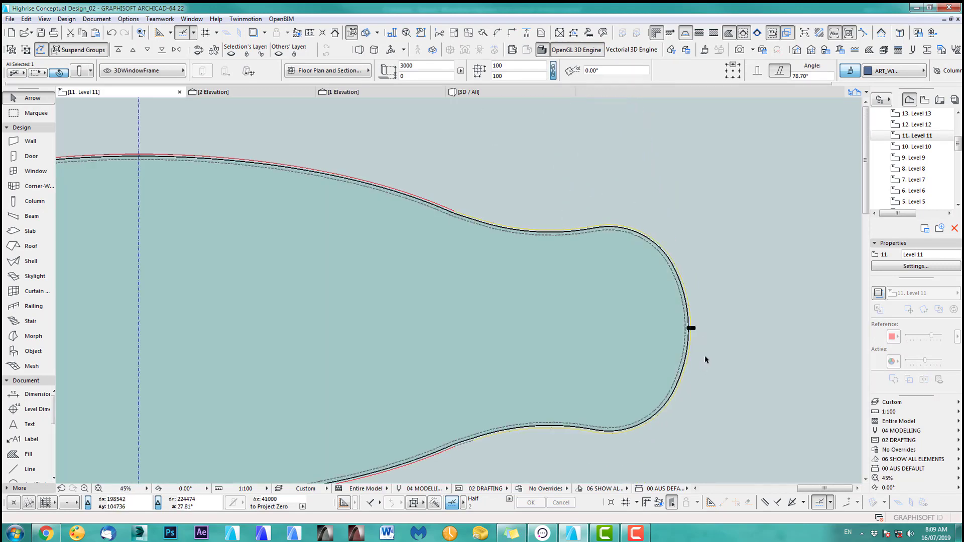
scroll(705, 360, "down", 5)
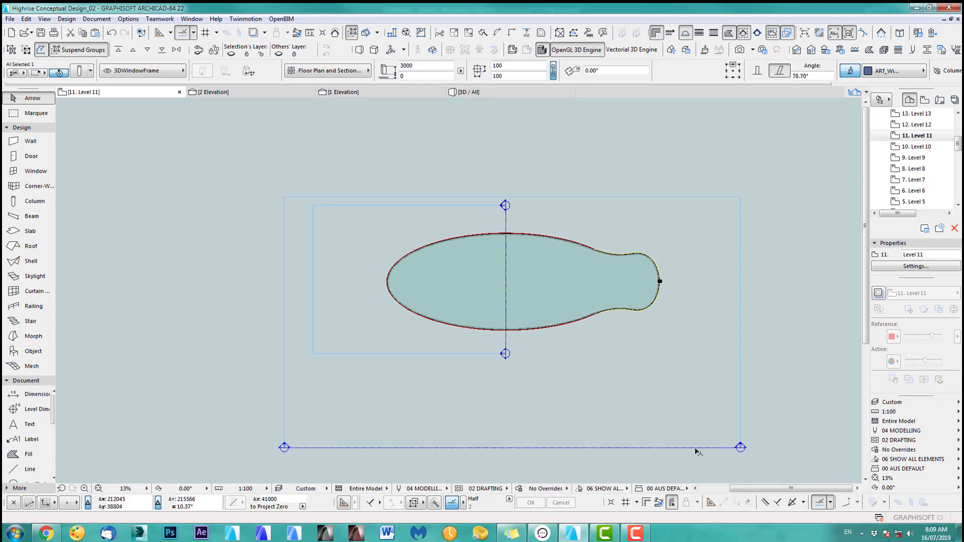
left_click(696, 448)
key("ctrl+d")
left_click(695, 448)
middle_click_drag(696, 448, 695, 329)
scroll(692, 211, "up", 3)
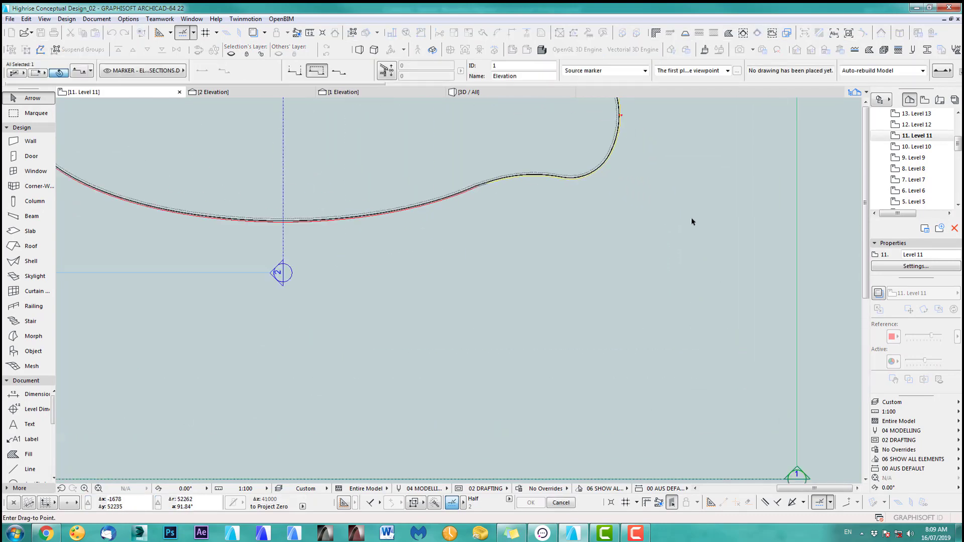
scroll(692, 221, "up", 5)
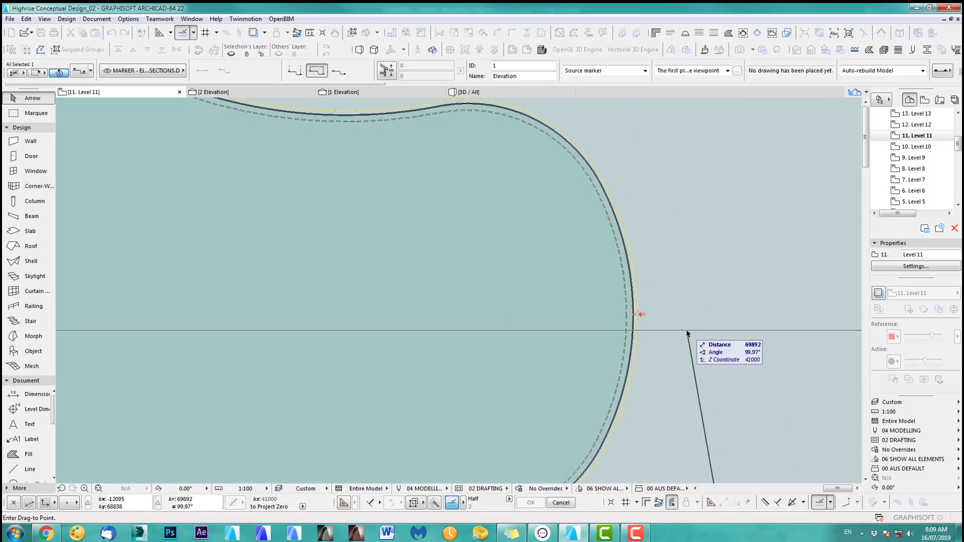
left_click(634, 347)
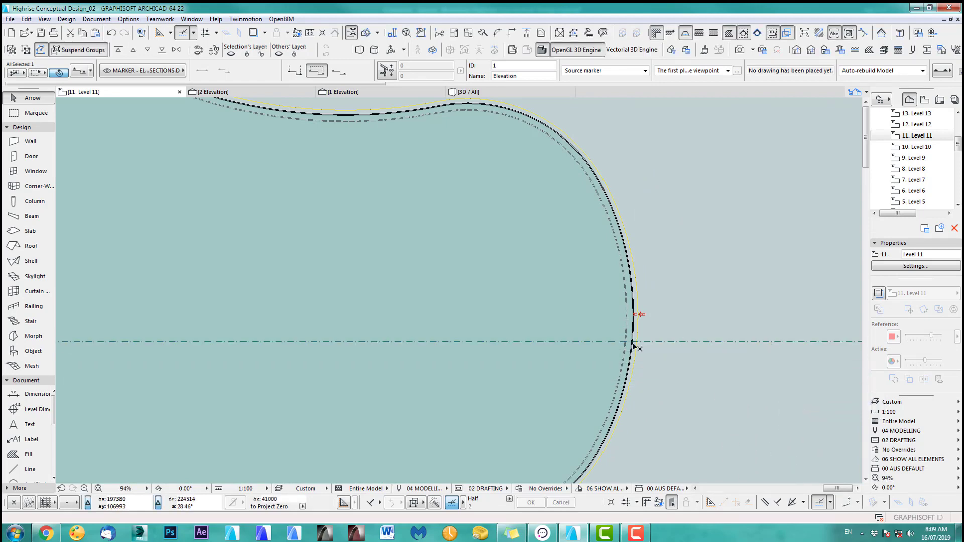
scroll(648, 319, "up", 6)
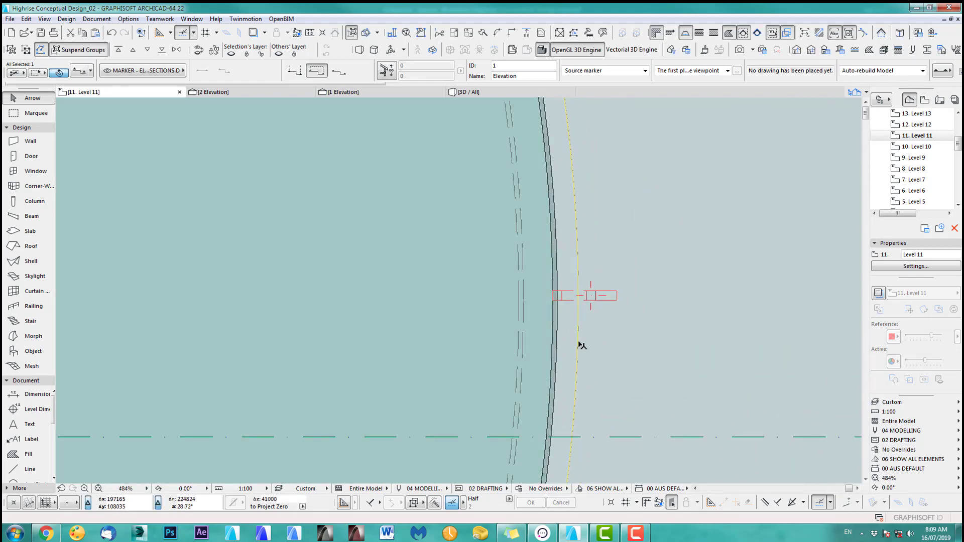
Check where the curved glazing wall ends beneath the slanted column, and move the column clear of that joint.
left_click(578, 343)
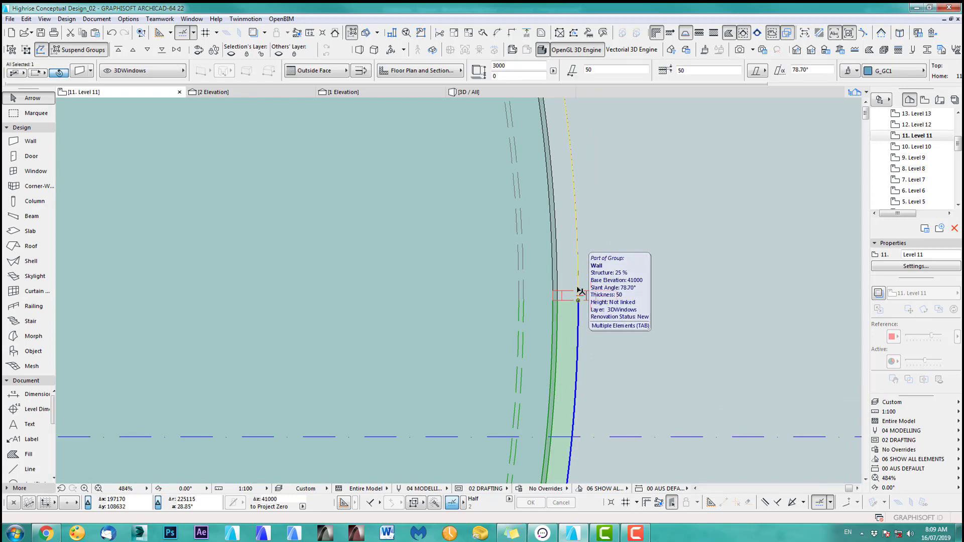
left_click(618, 412)
left_click(602, 296)
left_click_drag(597, 296, 608, 251)
left_click(617, 431)
Move the 1 Elevation line onto the joint between the two curved glazing walls at the rounded end.
left_click(617, 437)
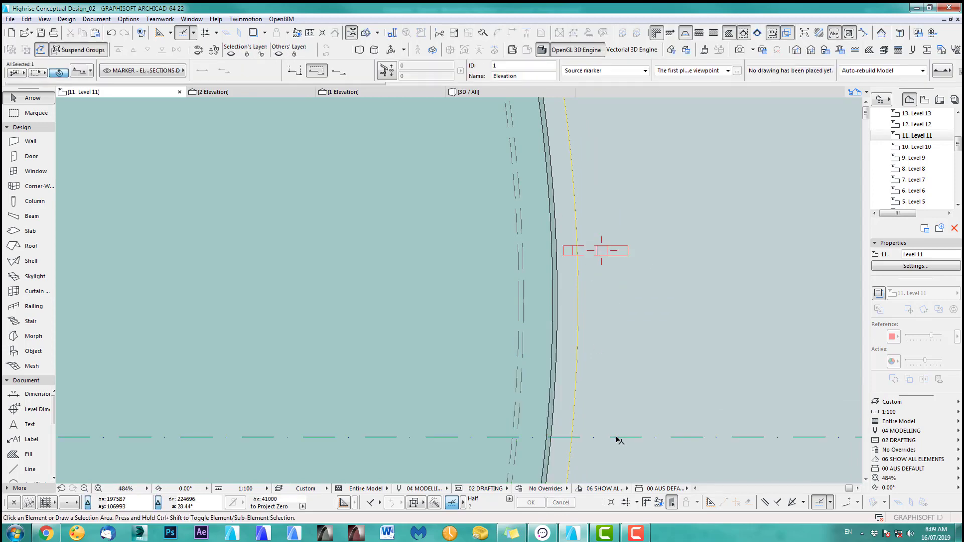
key("ctrl+d")
left_click(617, 437)
middle_click_drag(617, 437, 618, 368)
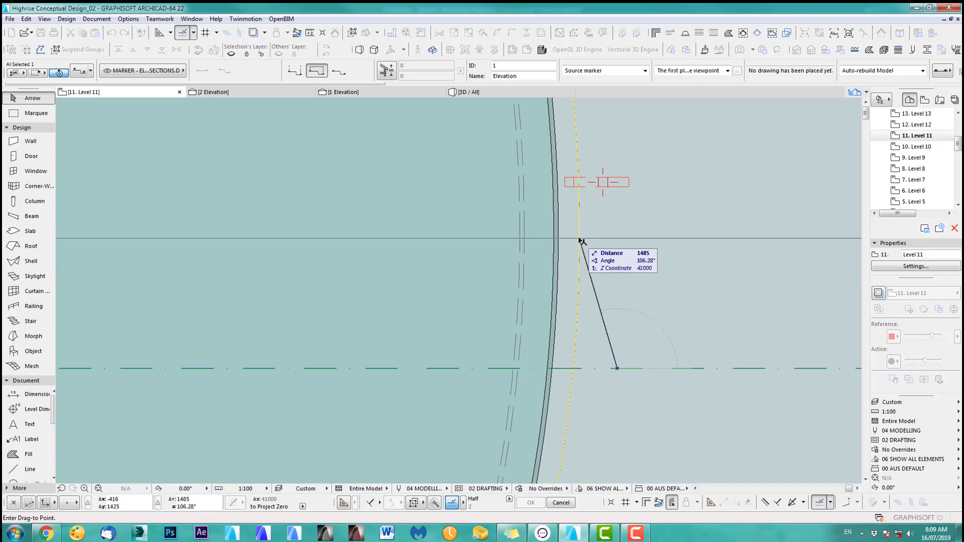
left_click(578, 233)
left_click(643, 189)
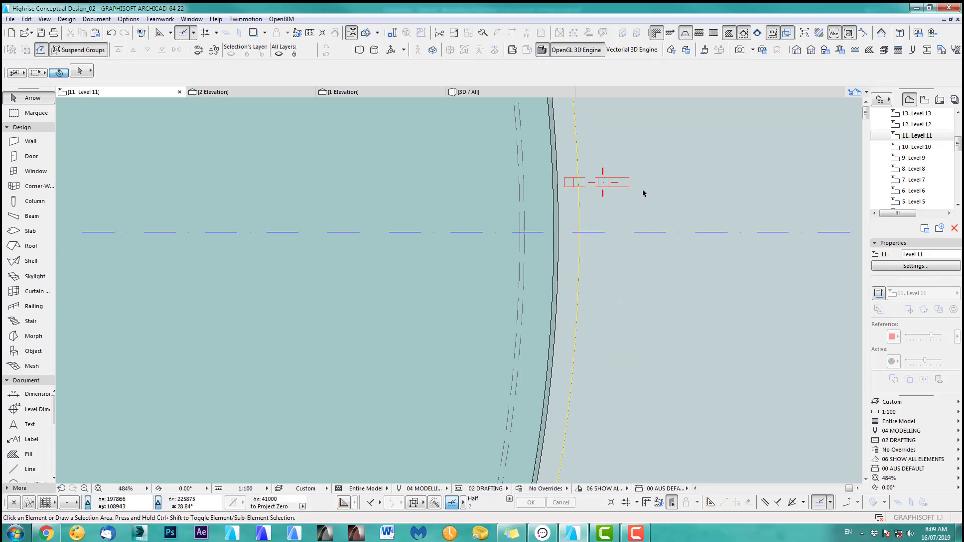
Move the slanted column so its base centre sits on the 1 Elevation line, just outside the glazing.
left_click(629, 186)
key("ctrl+d")
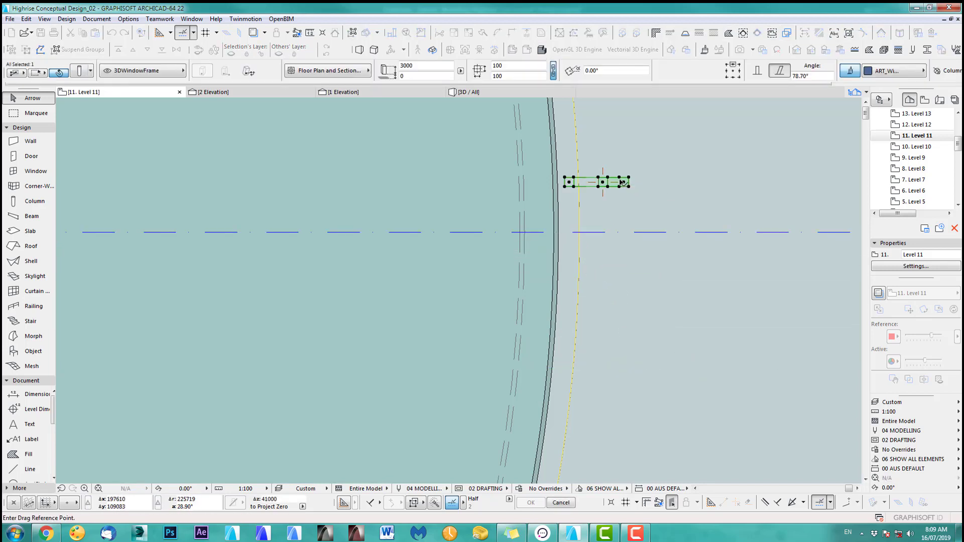
left_click(624, 185)
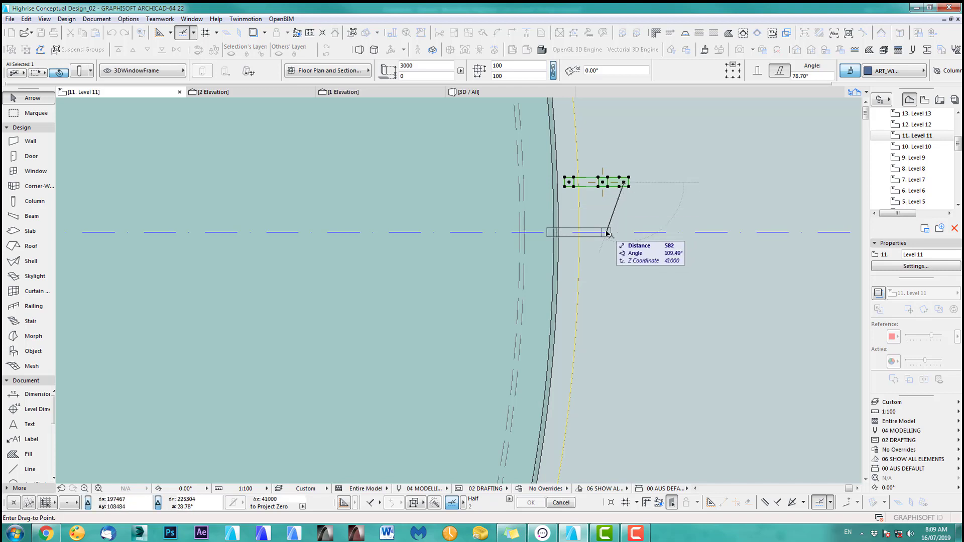
left_click(609, 233)
In 1 Elevation, move the slanted column so its outer base corner meets the Level 11 slab's top outer corner, and check its upper end.
left_click(349, 92)
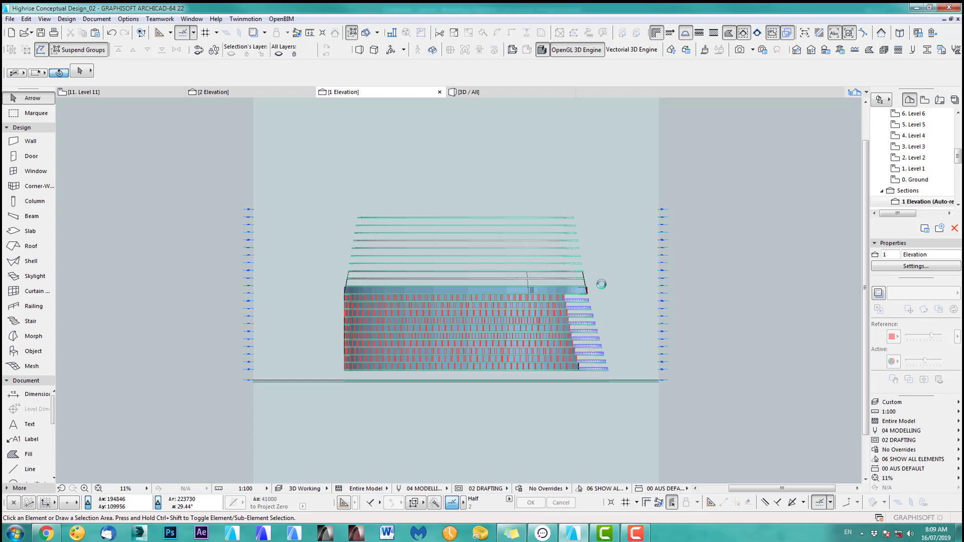
scroll(601, 286, "up", 12)
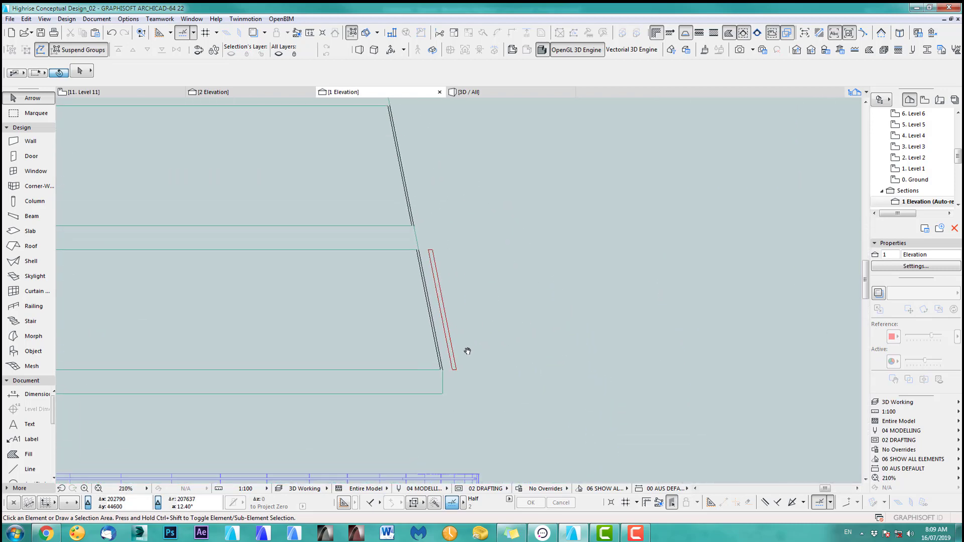
scroll(468, 351, "up", 2)
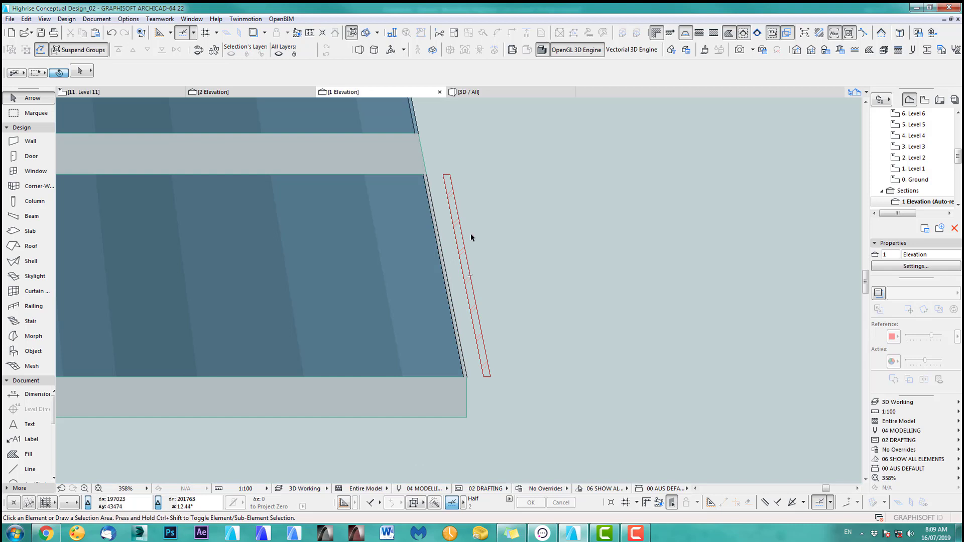
scroll(470, 407, "up", 5)
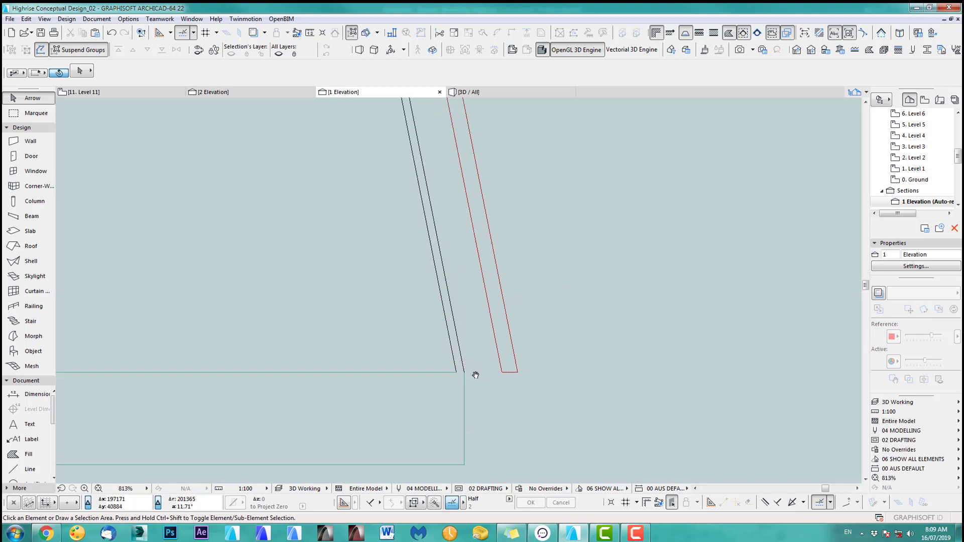
left_click(552, 375)
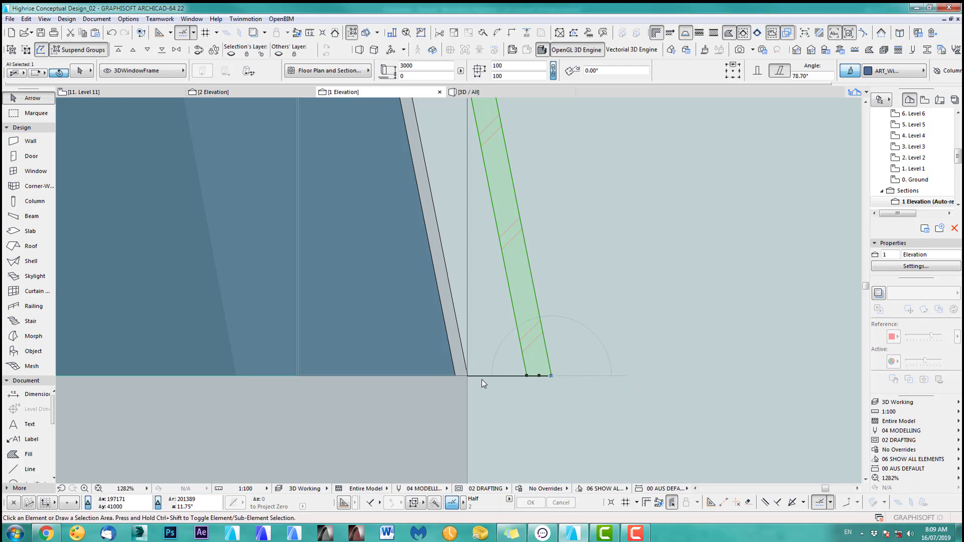
scroll(481, 378, "down", 3)
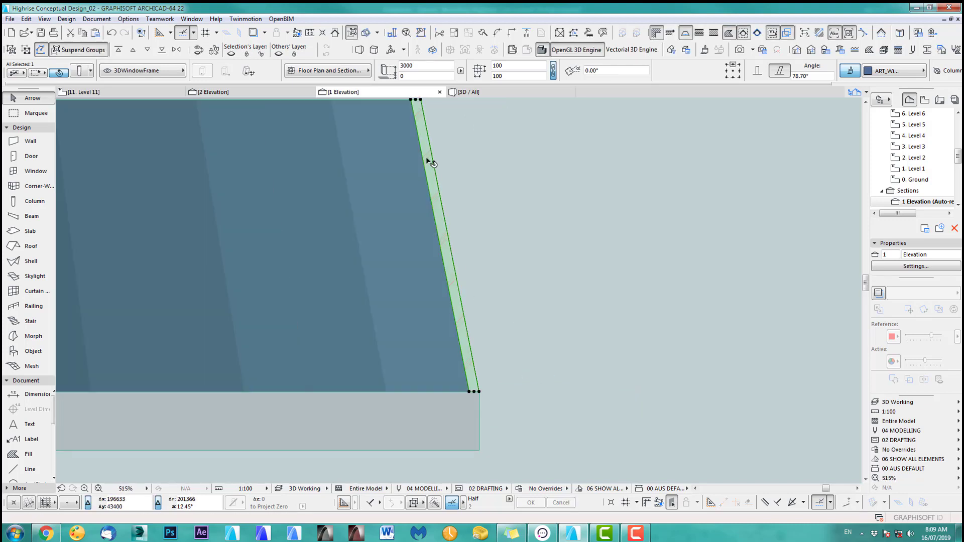
middle_click_drag(427, 153, 456, 275)
key("Escape")
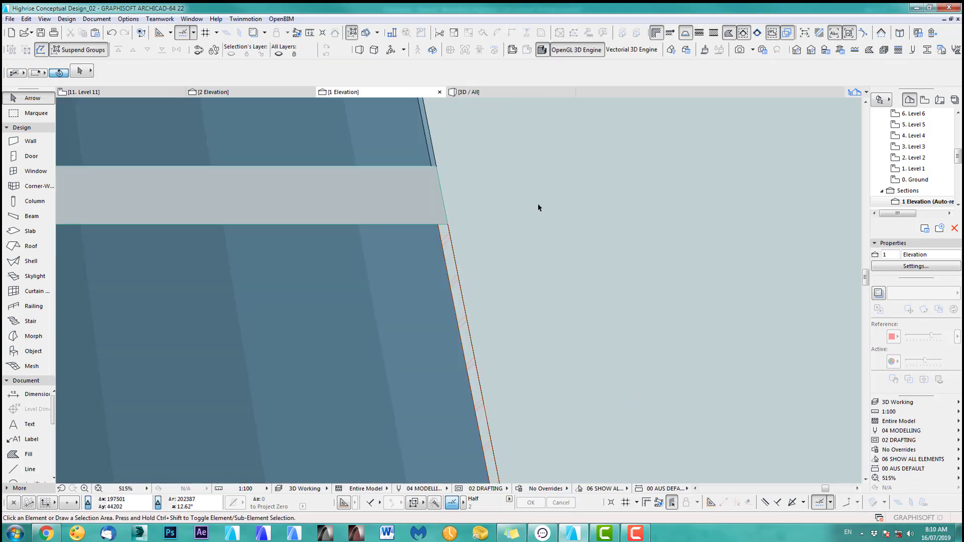
In the 3D view, select the whole group of glazing walls behind the slanted column and set their reference line offset to 70.
key("F3")
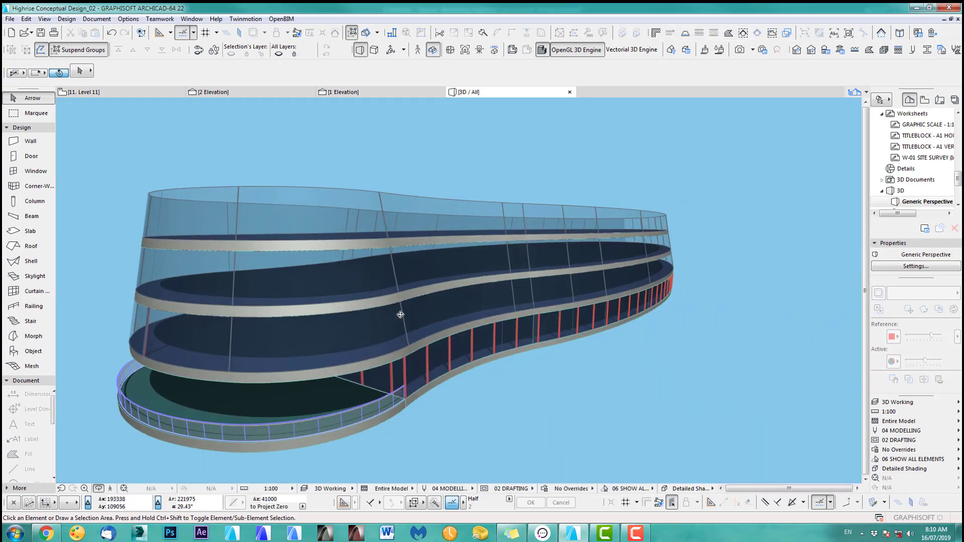
middle_click_drag(400, 314, 702, 364, "shift")
scroll(427, 371, "up", 2)
middle_click_drag(427, 372, 489, 310)
scroll(410, 355, "up", 1)
middle_click_drag(409, 359, 454, 338)
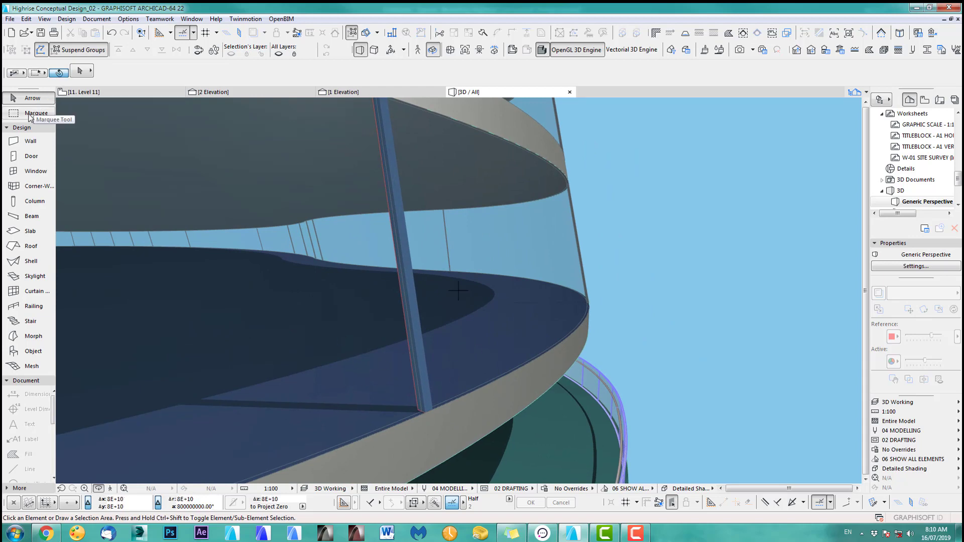
left_click(30, 99)
left_click(533, 284)
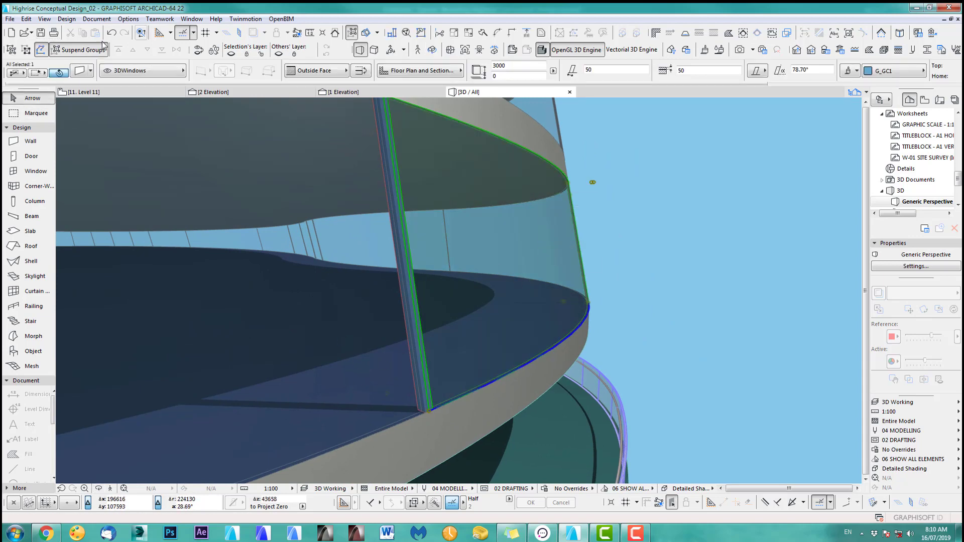
left_click(82, 50)
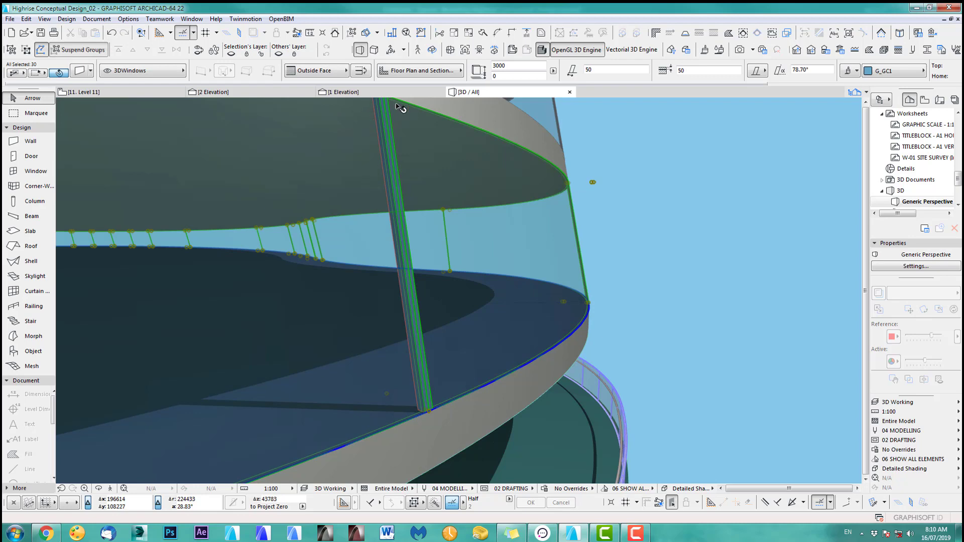
left_click(682, 72)
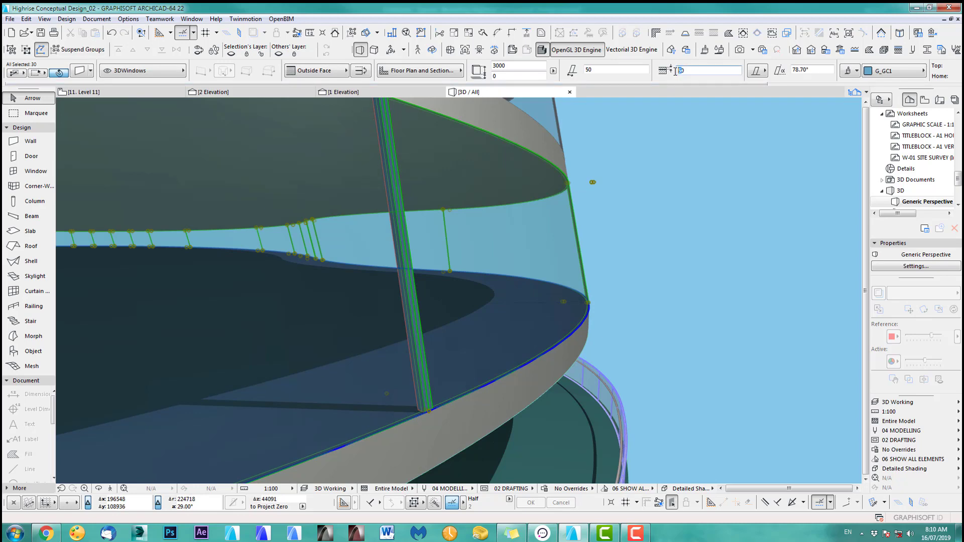
type("7")
key("Return")
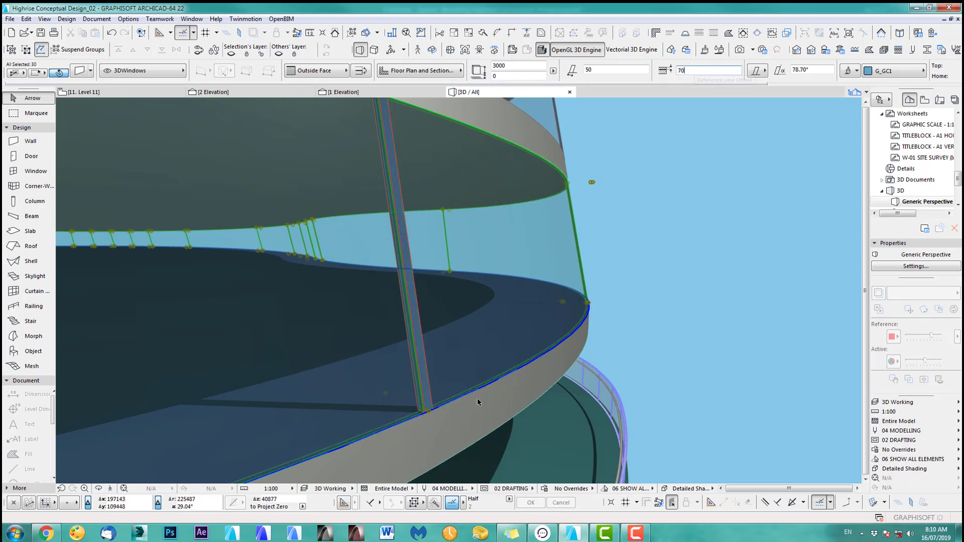
Compare the glazing's position against the slanted column's base by undoing and redoing the reference line offset change.
scroll(435, 411, "up", 2)
scroll(486, 393, "up", 2)
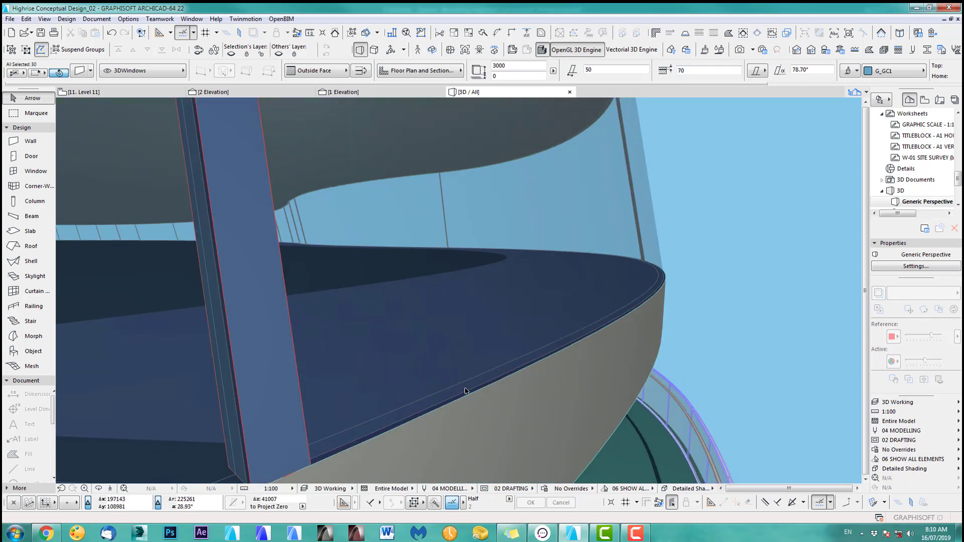
middle_click_drag(346, 454, 510, 397)
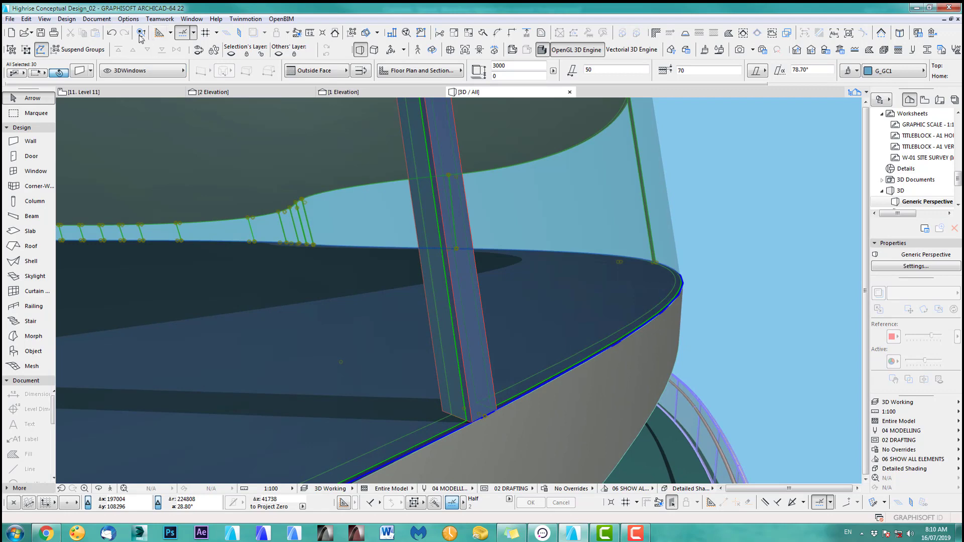
left_click(111, 33)
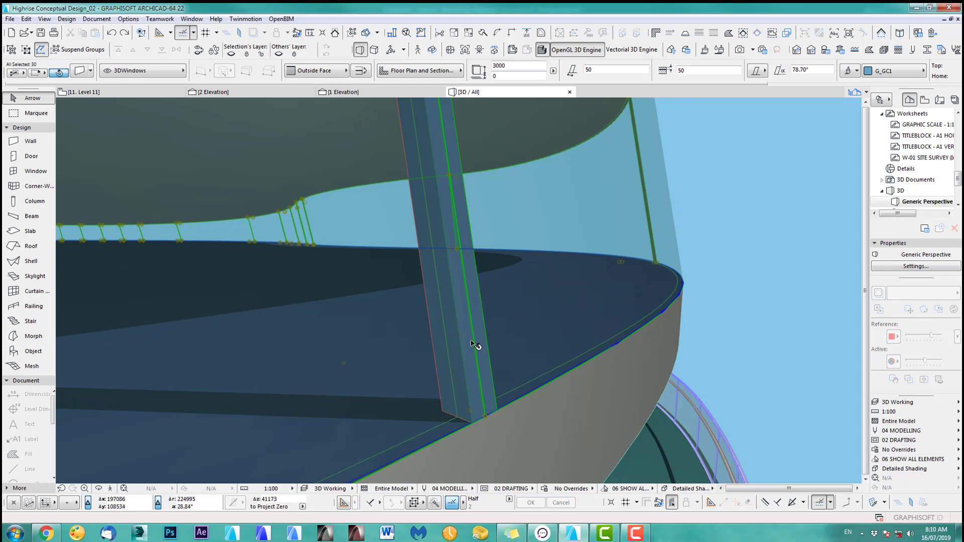
left_click(125, 34)
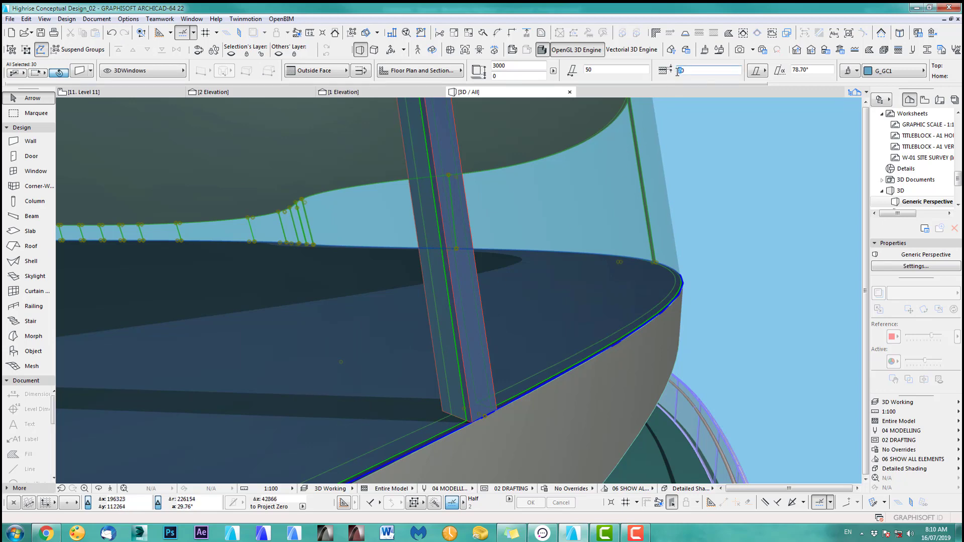
key("Return")
left_click(750, 332)
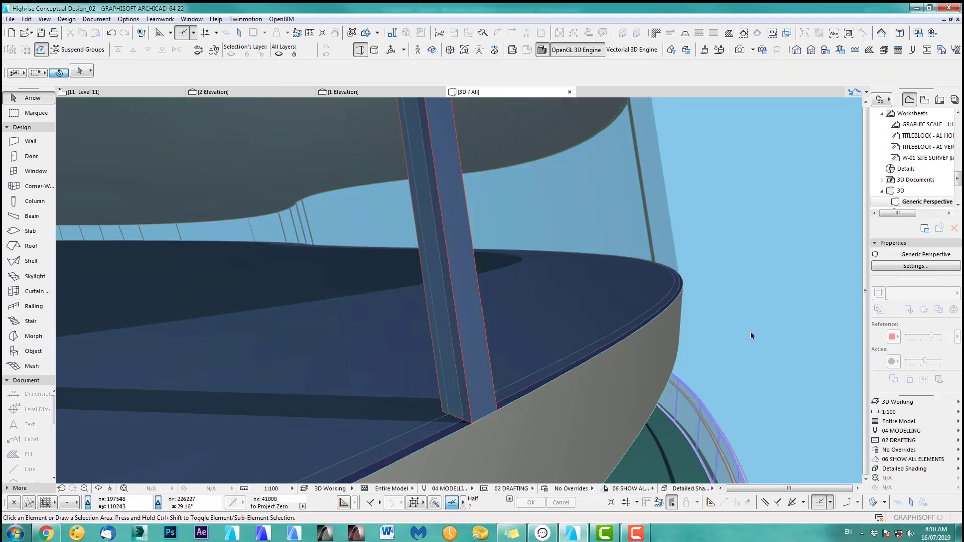
Give the grouped glazing walls of the two uppermost levels the same reference line offset as the glazing on Level 11.
scroll(750, 333, "down", 3)
scroll(576, 329, "down", 5)
left_click(516, 316)
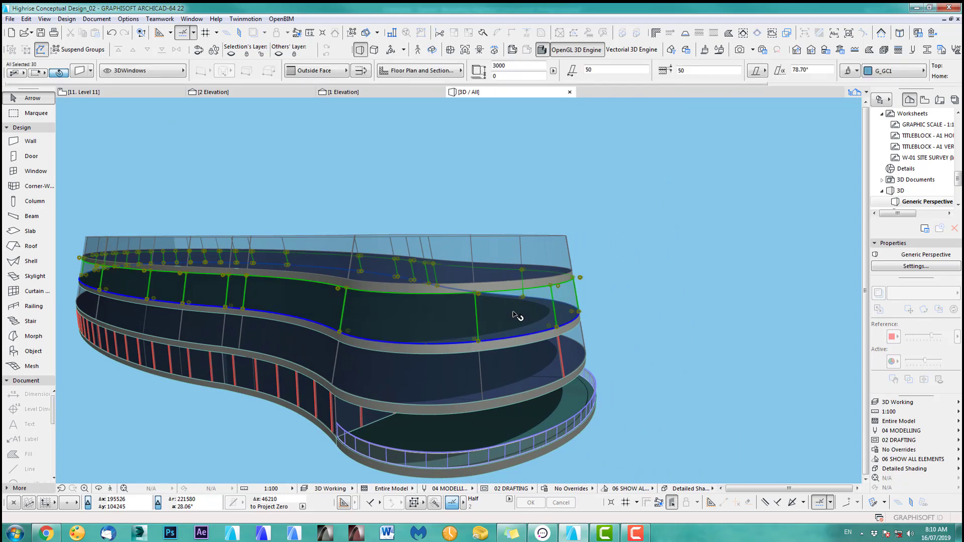
left_click(558, 265, "shift")
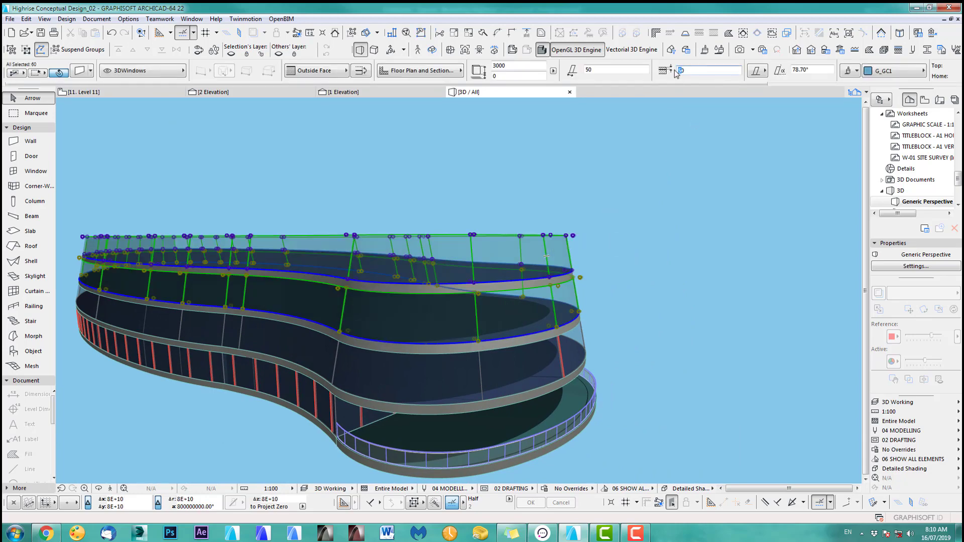
key("Return")
left_click(625, 356)
scroll(623, 357, "up", 6)
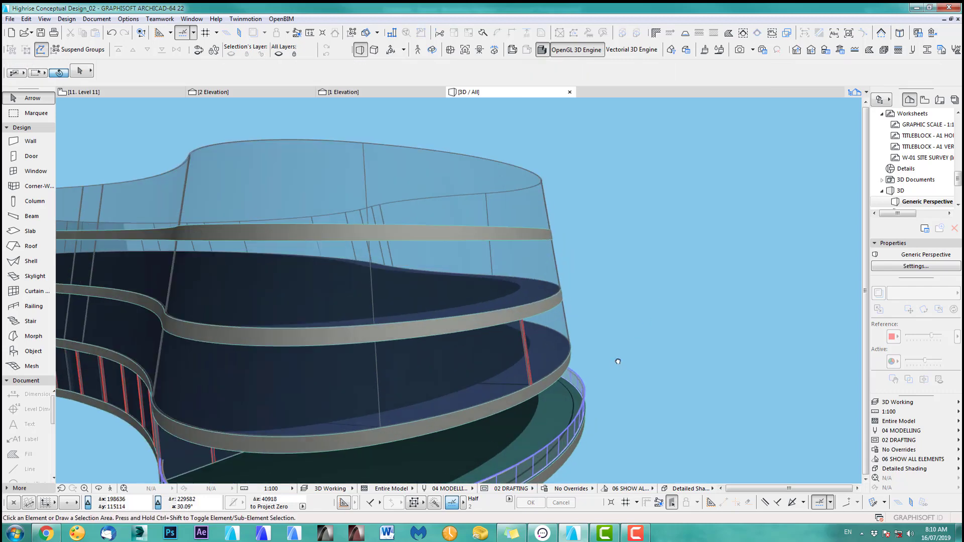
On the Level 11 plan, set up a Multiply of the slanted column as a Spread with 3000 spacing, rotated to a picked path.
key("F2")
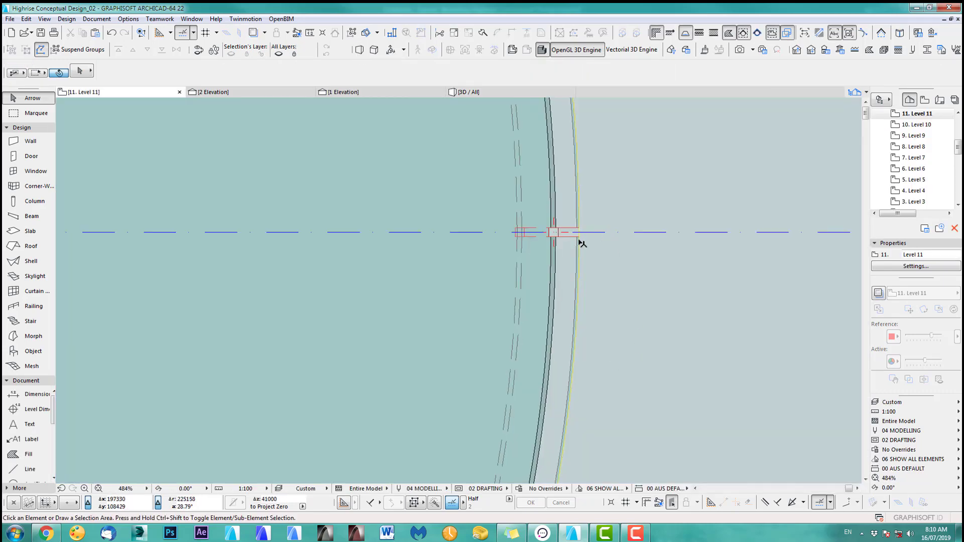
left_click(558, 234)
scroll(597, 317, "down", 5)
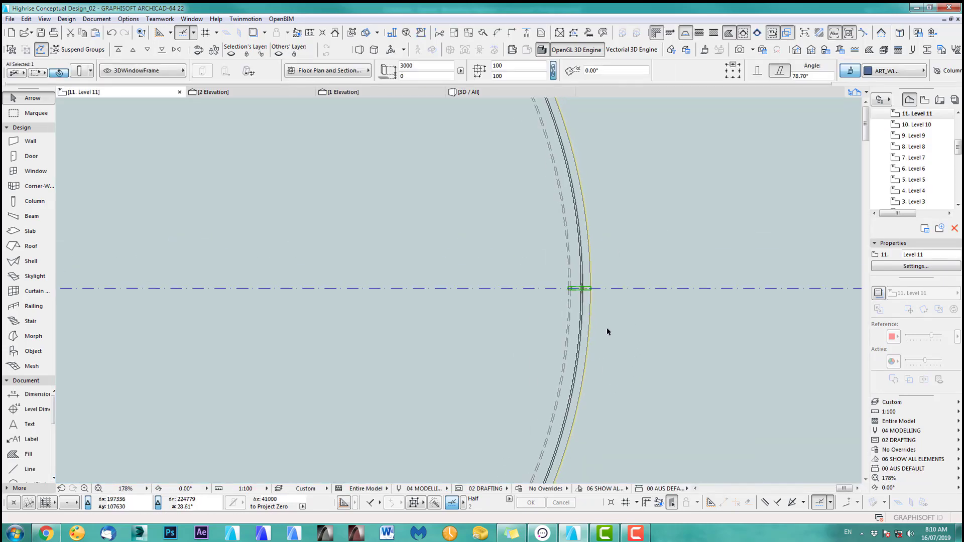
key("ctrl+u")
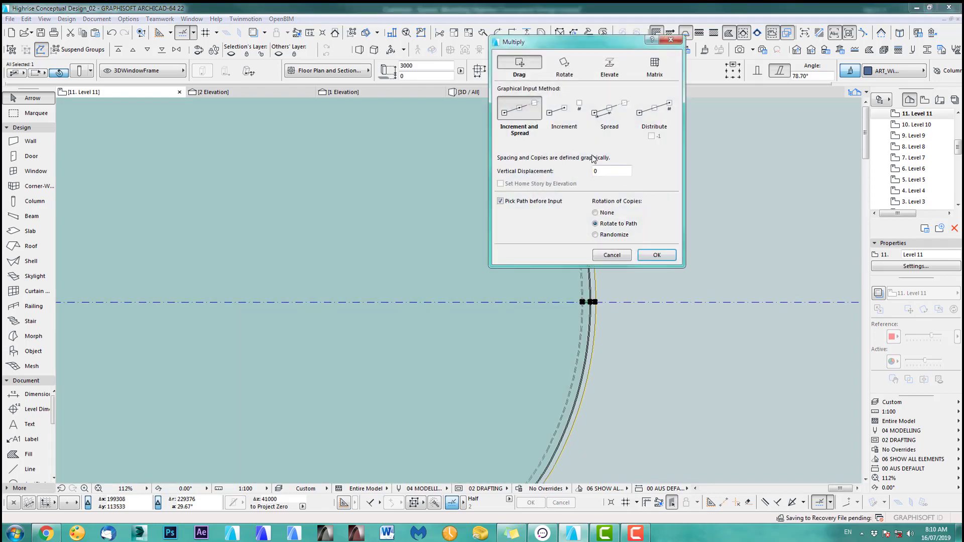
left_click(609, 108)
double_click(617, 157)
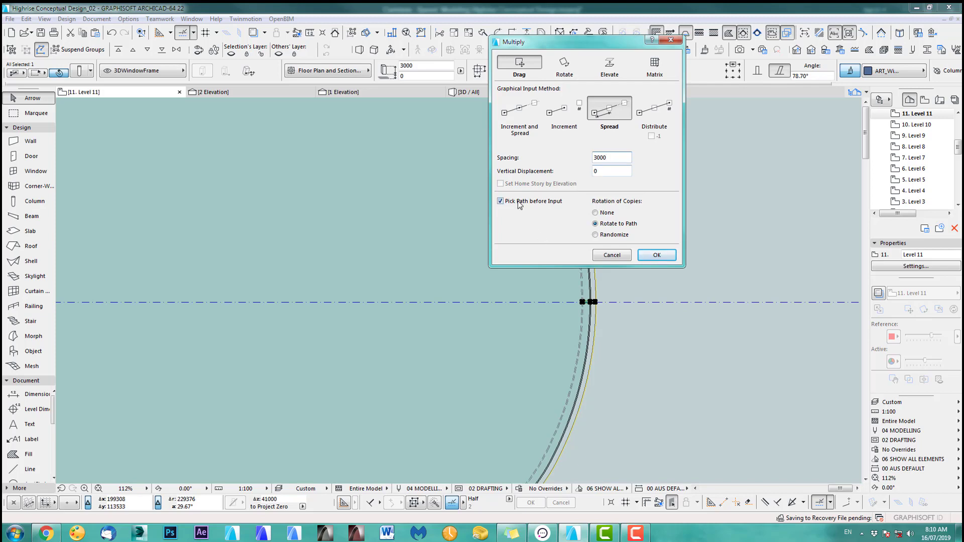
left_click(657, 256)
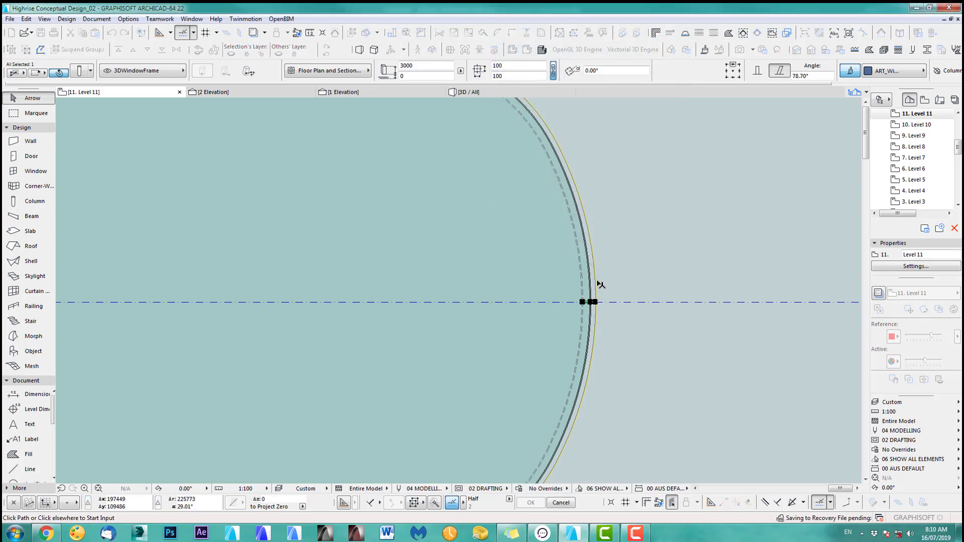
Pick the inner perimeter line as the path and spread the column copies along the lower half of the plan to its opposite end.
scroll(602, 284, "down", 5)
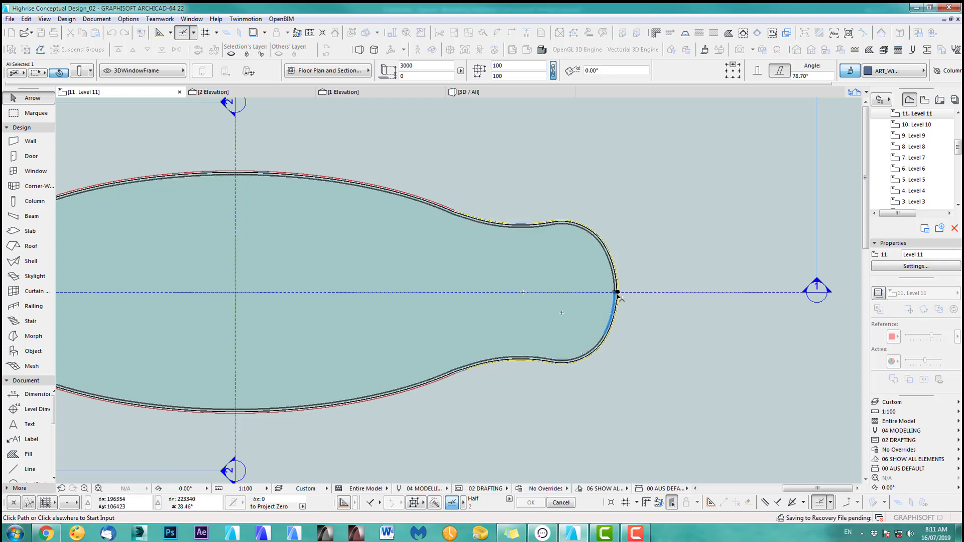
scroll(618, 298, "up", 5)
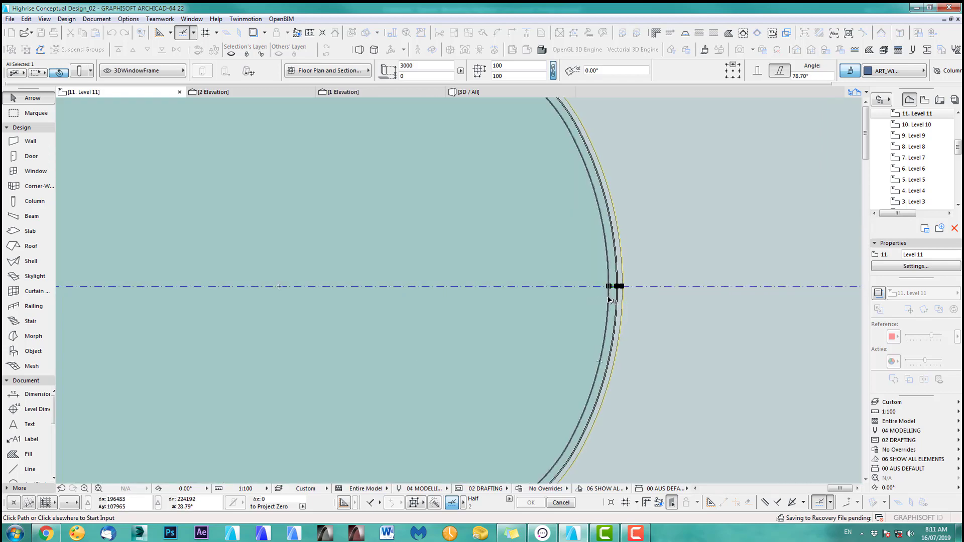
left_click(608, 296)
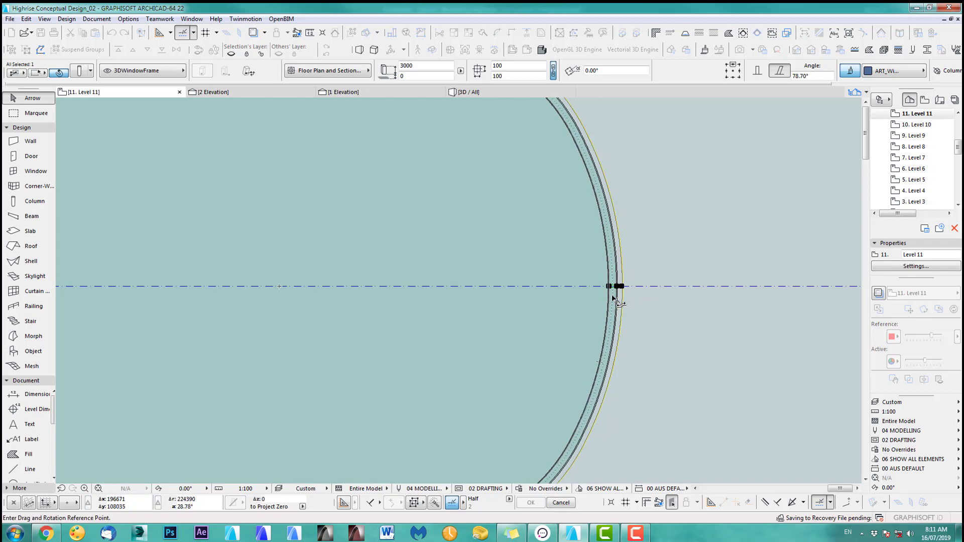
left_click(609, 298)
scroll(583, 219, "down", 6)
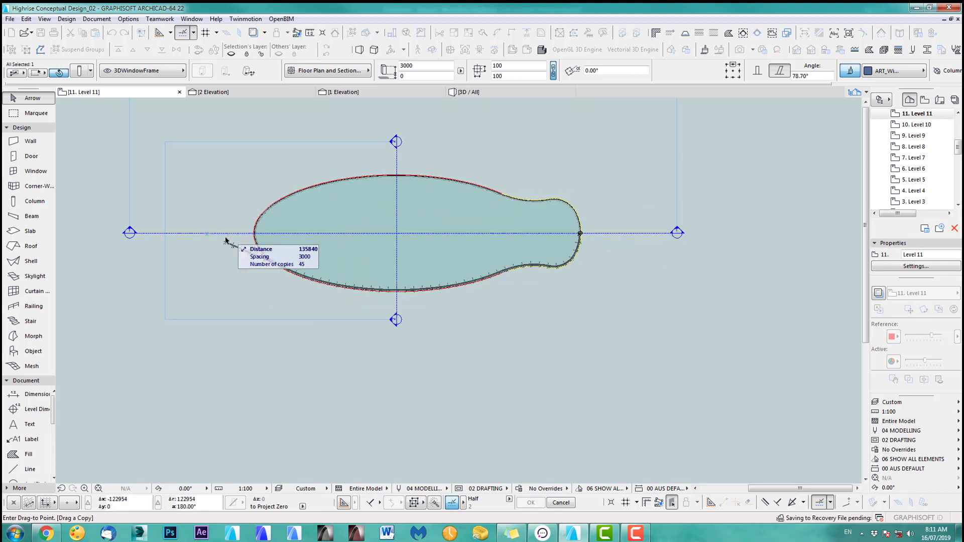
left_click(263, 203)
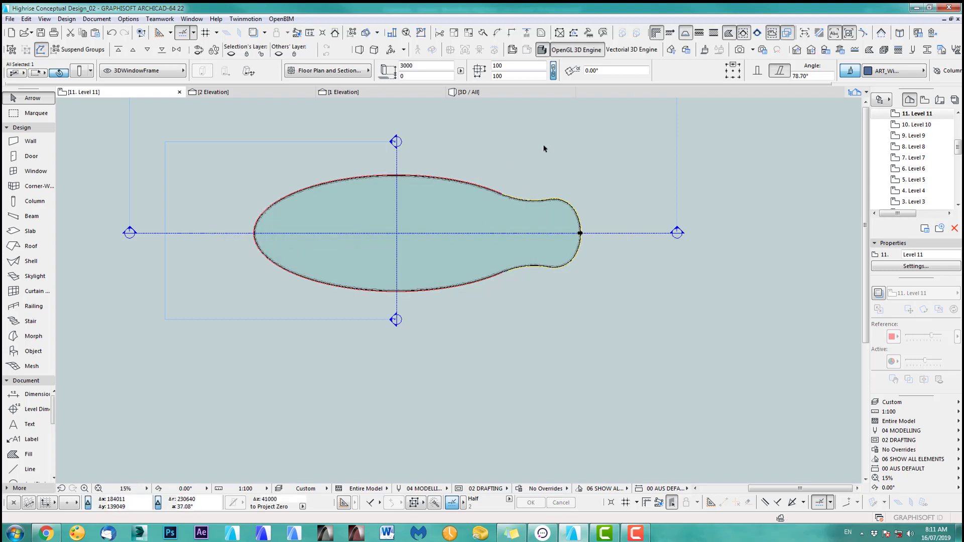
Start a second Multiply of the original column with the same Spread settings and pick the inner perimeter line on the upper half as its path.
key("ctrl+u")
left_click(657, 259)
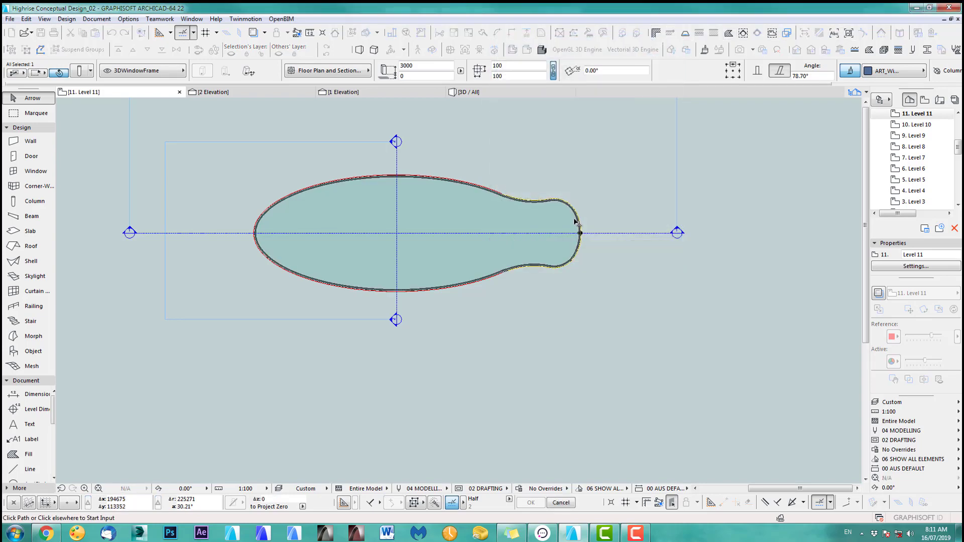
scroll(550, 219, "up", 3)
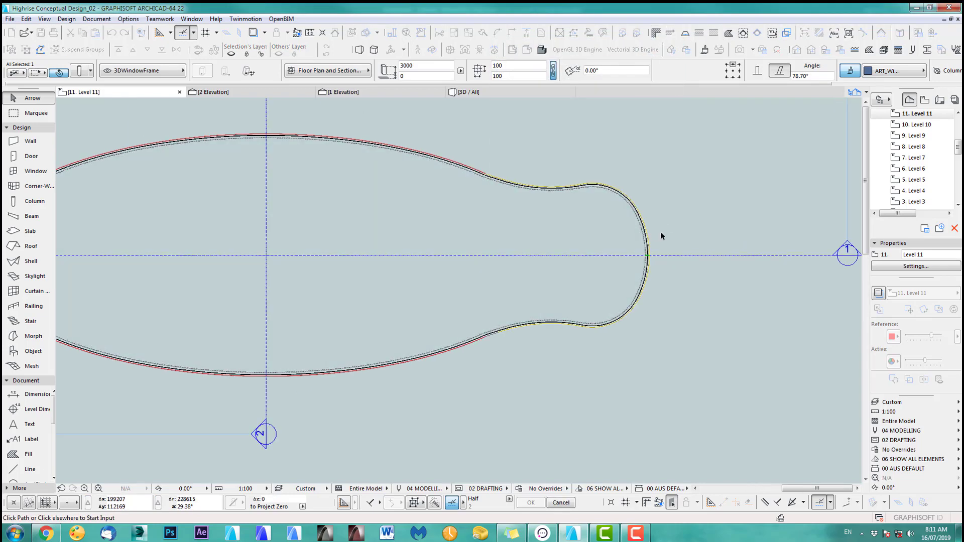
scroll(610, 233, "down", 2)
middle_click_drag(609, 232, 678, 242)
scroll(678, 242, "up", 2)
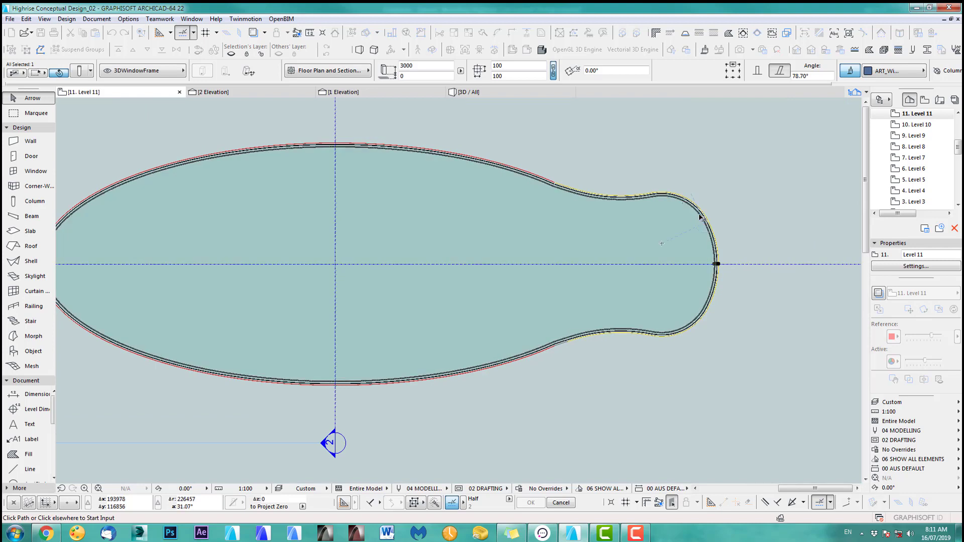
middle_click_drag(713, 215, 743, 218)
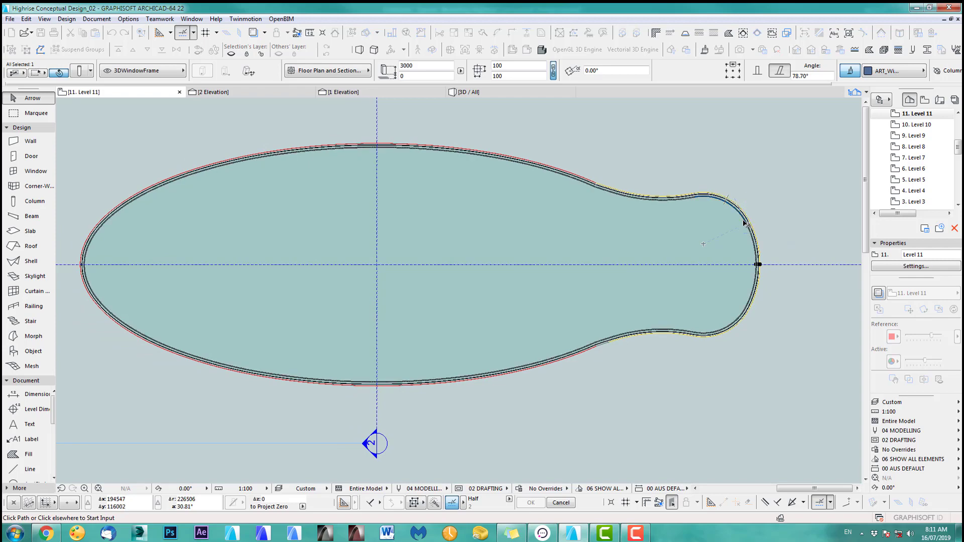
left_click(745, 224)
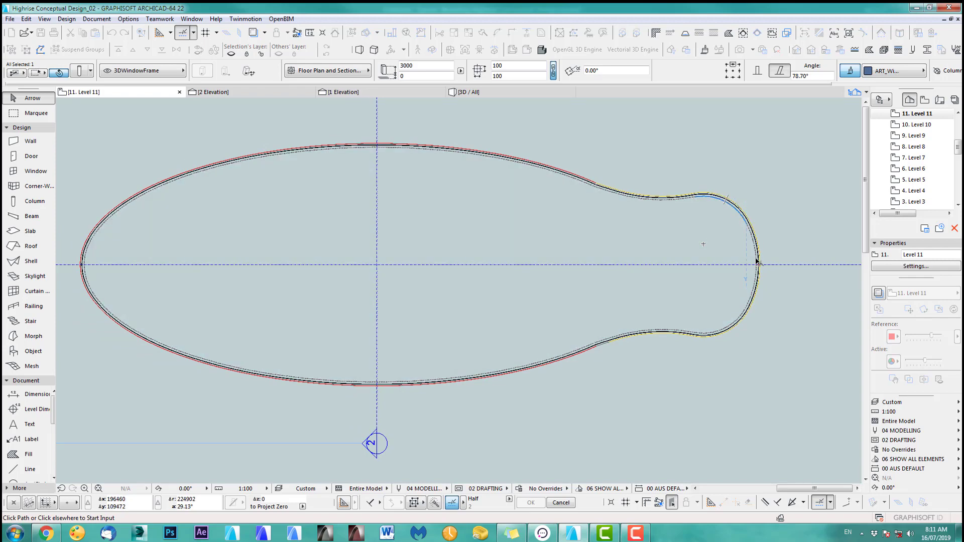
From the original column's inner end on the 1 Elevation line, spread copies at 3000 spacing along the plan's upper half to the opposite end.
scroll(758, 263, "up", 5)
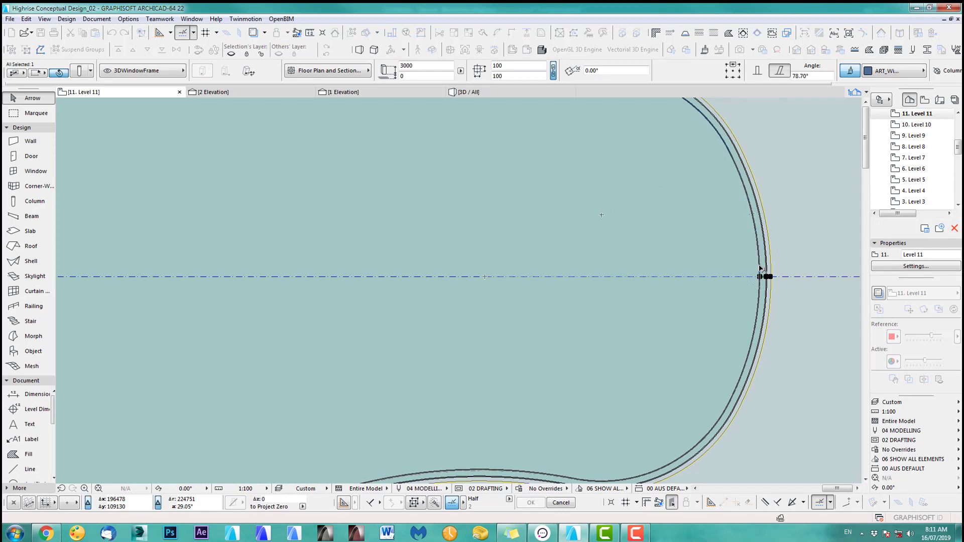
scroll(758, 270, "down", 4)
scroll(756, 272, "down", 2)
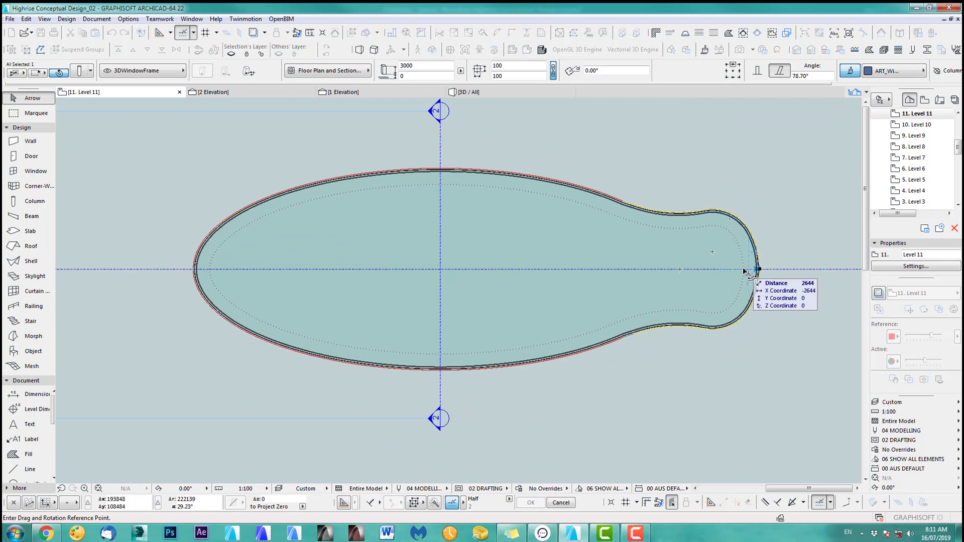
scroll(752, 272, "up", 4)
scroll(753, 272, "up", 2)
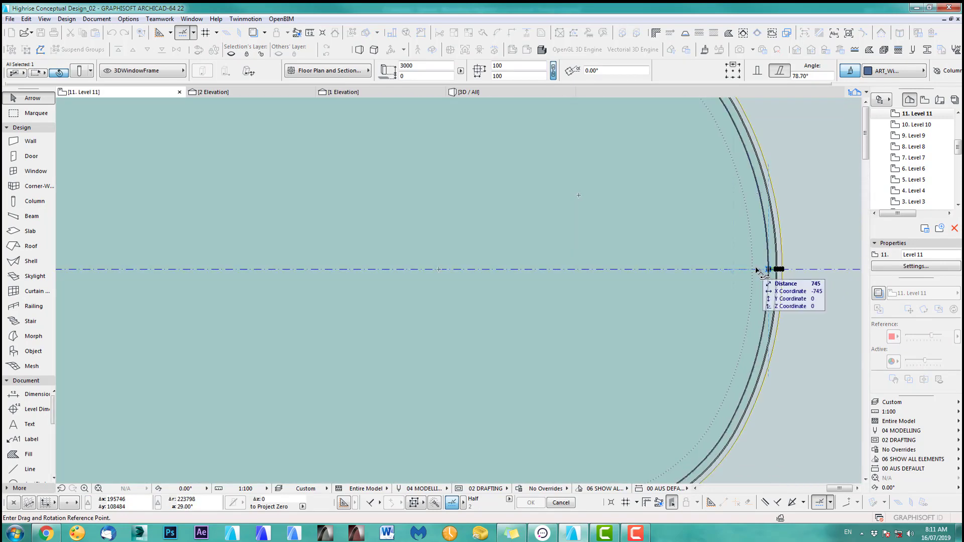
left_click(768, 268)
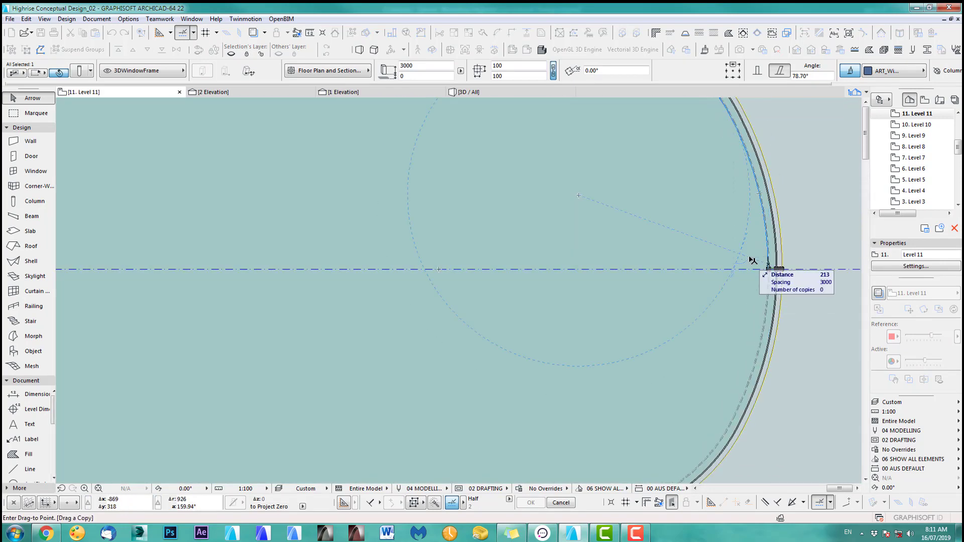
scroll(735, 234, "down", 3)
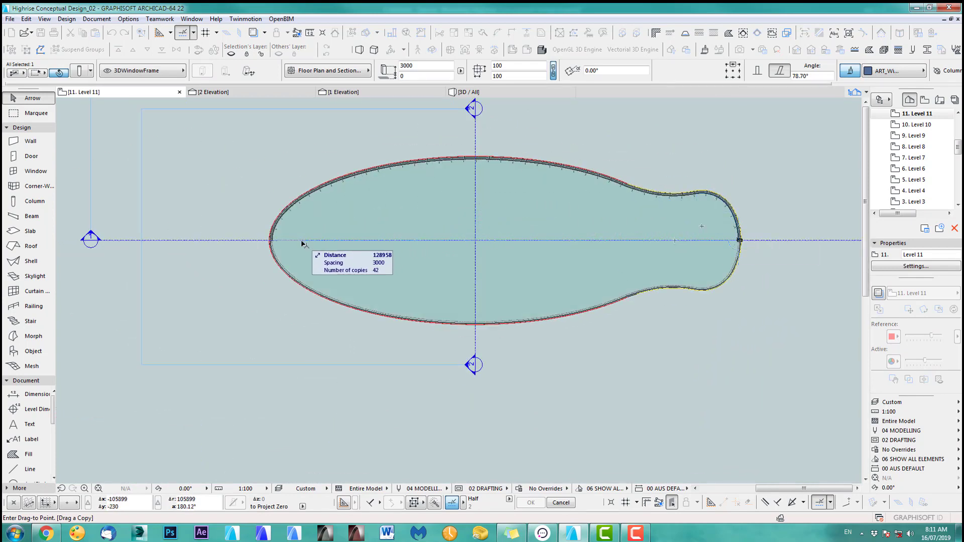
left_click(751, 251)
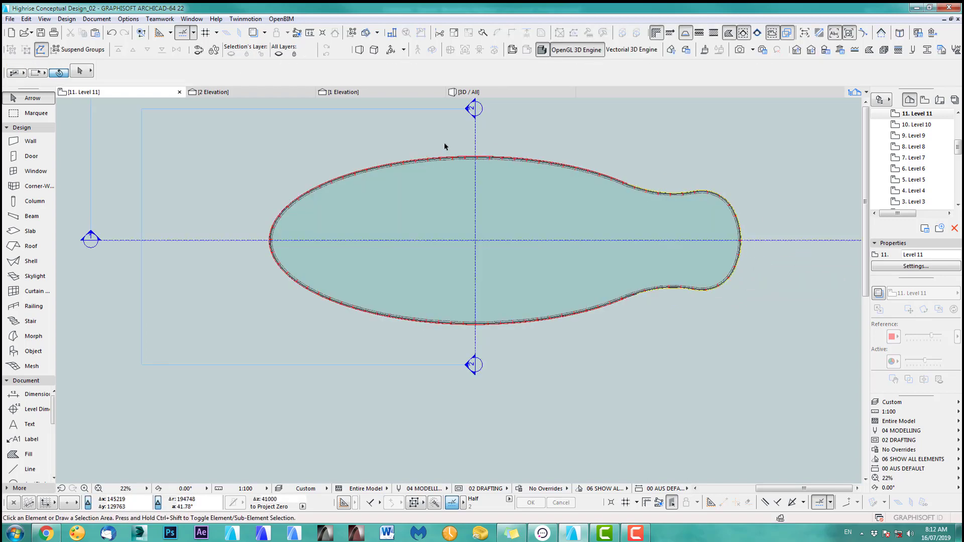
Examine the slanted columns around the upper floors in 3D from both sides and the narrow end.
key("F3")
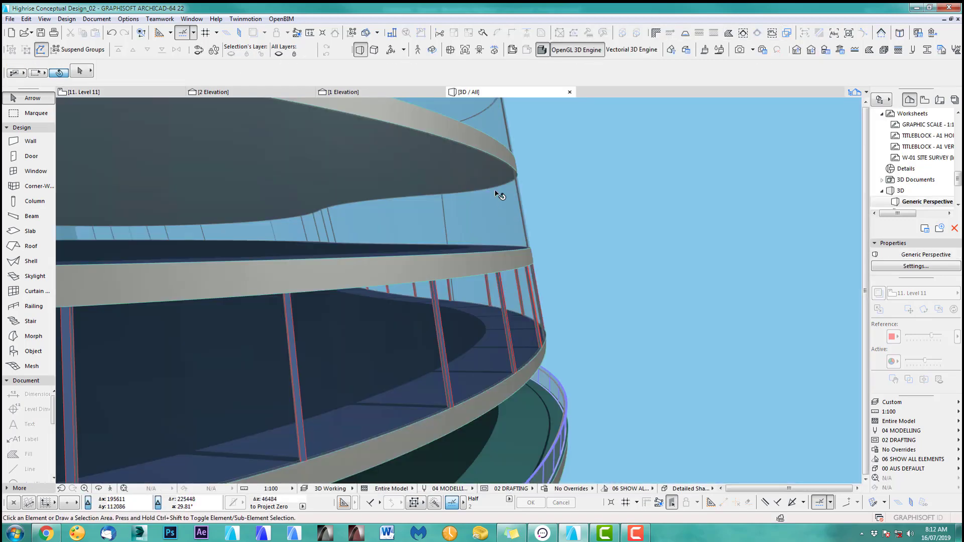
scroll(601, 313, "down", 3)
scroll(418, 336, "down", 1)
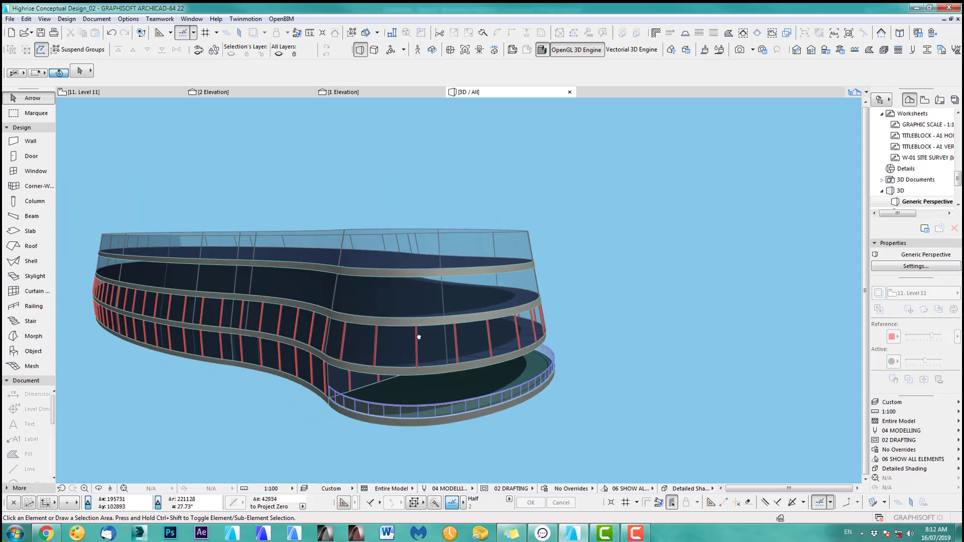
middle_click_drag(417, 336, 579, 239)
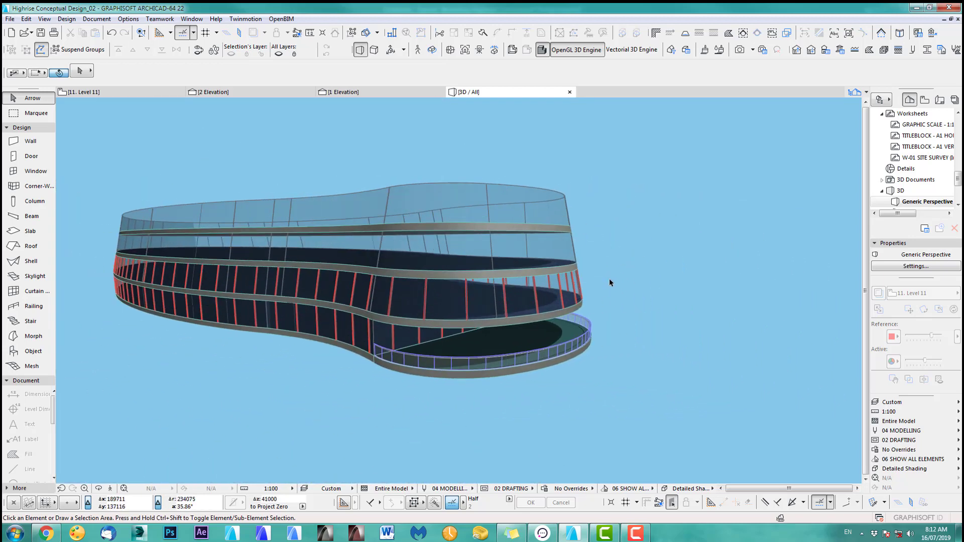
middle_click_drag(608, 282, 370, 293, "shift")
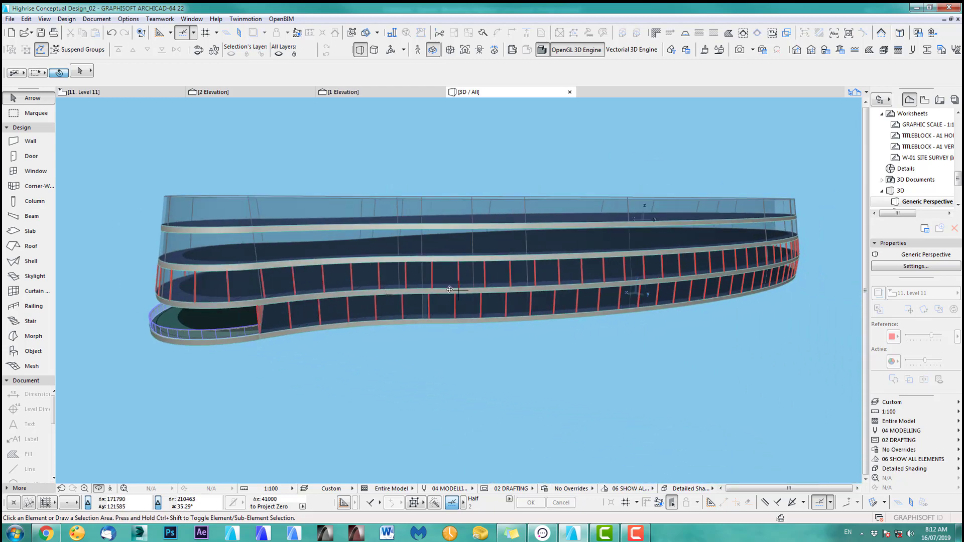
middle_click_drag(446, 280, 567, 269, "shift")
scroll(570, 271, "up", 3)
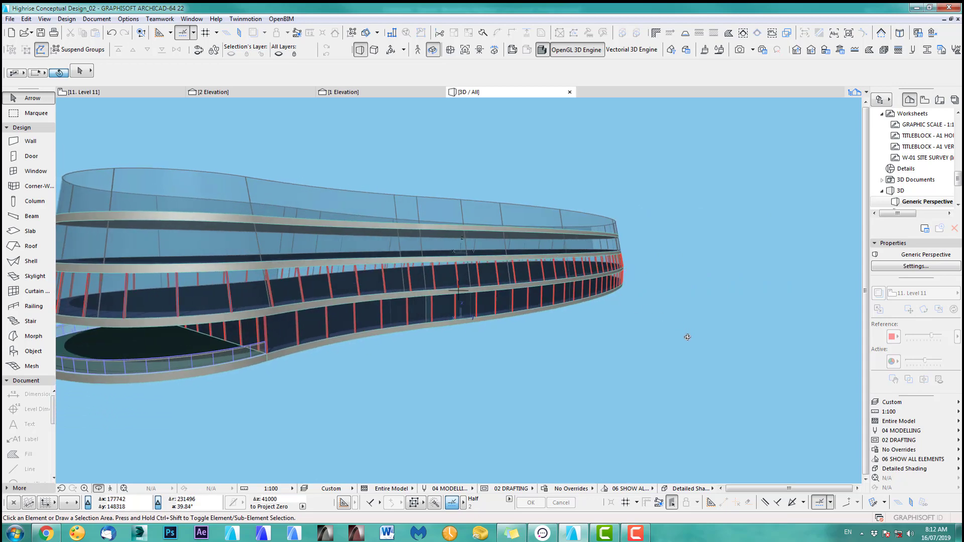
scroll(621, 299, "down", 4)
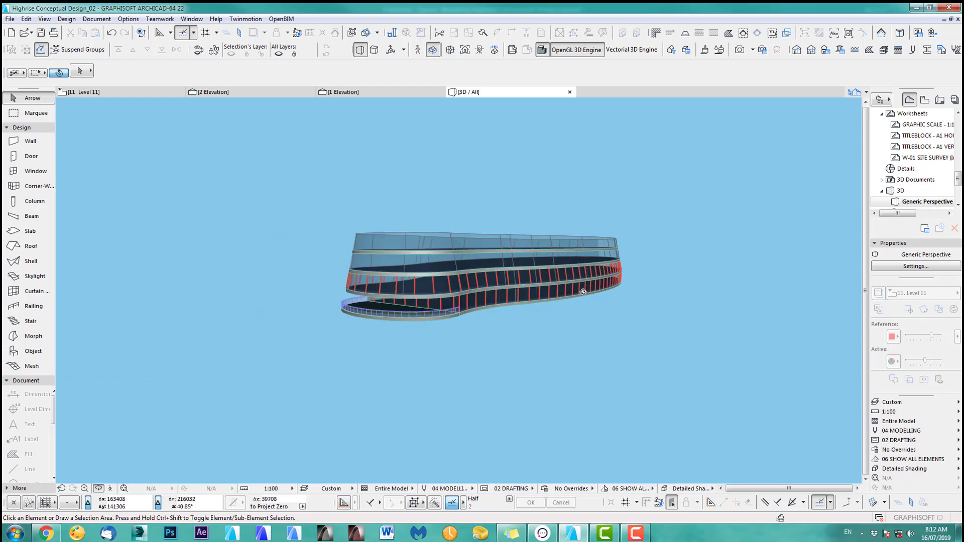
middle_click_drag(479, 310, 570, 310, "shift")
middle_click_drag(571, 310, 752, 297, "shift")
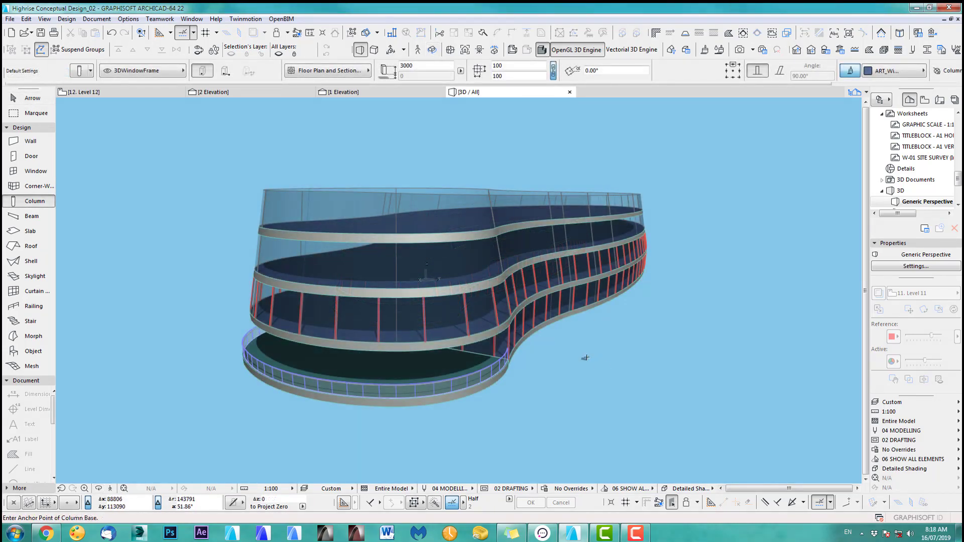
On the Level 11 plan, select all the columns and check their number in the selection set details.
key("F2")
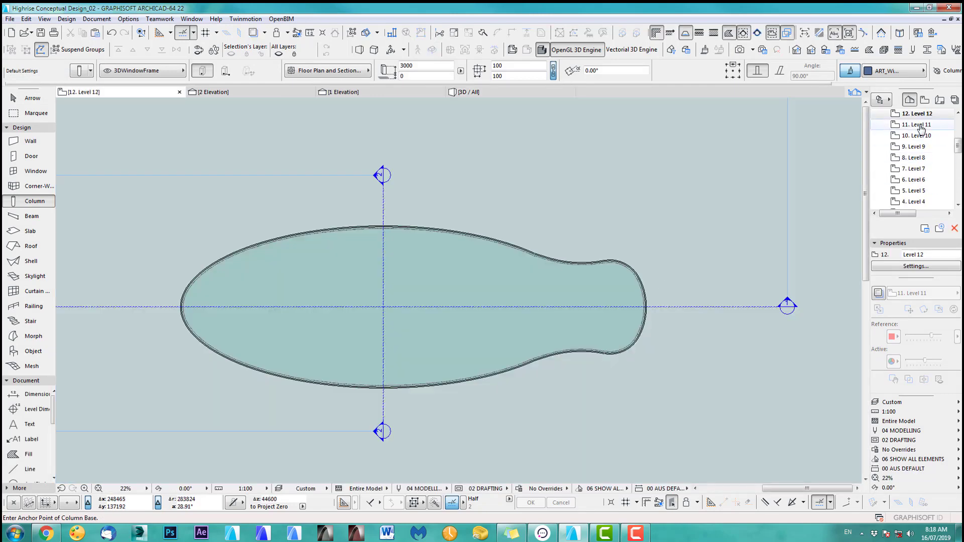
key("ctrl+Down")
scroll(665, 327, "up", 4)
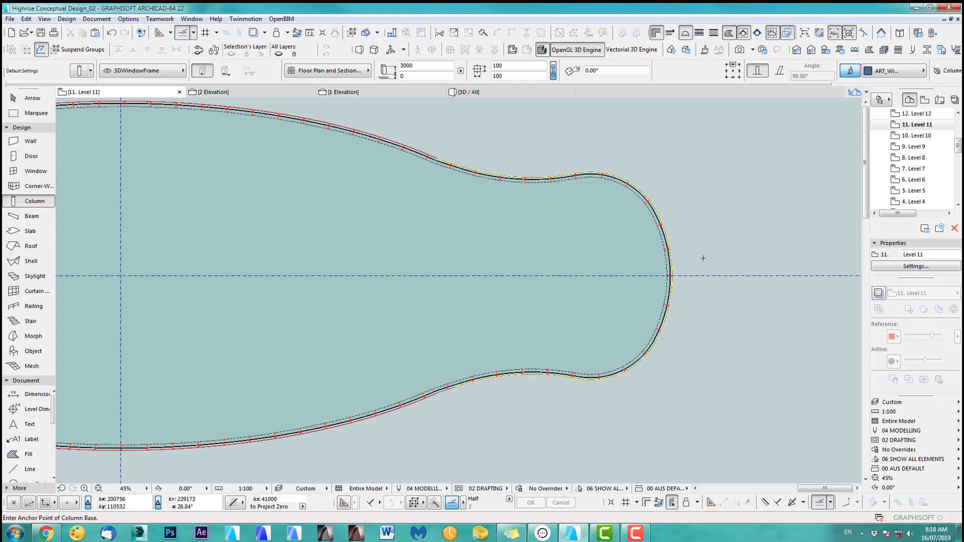
key("ctrl+a")
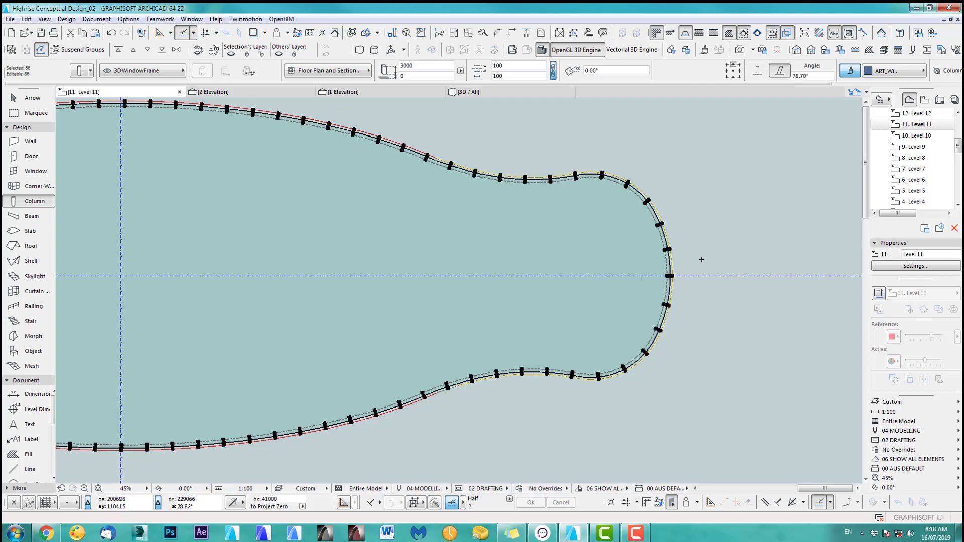
left_click(421, 35)
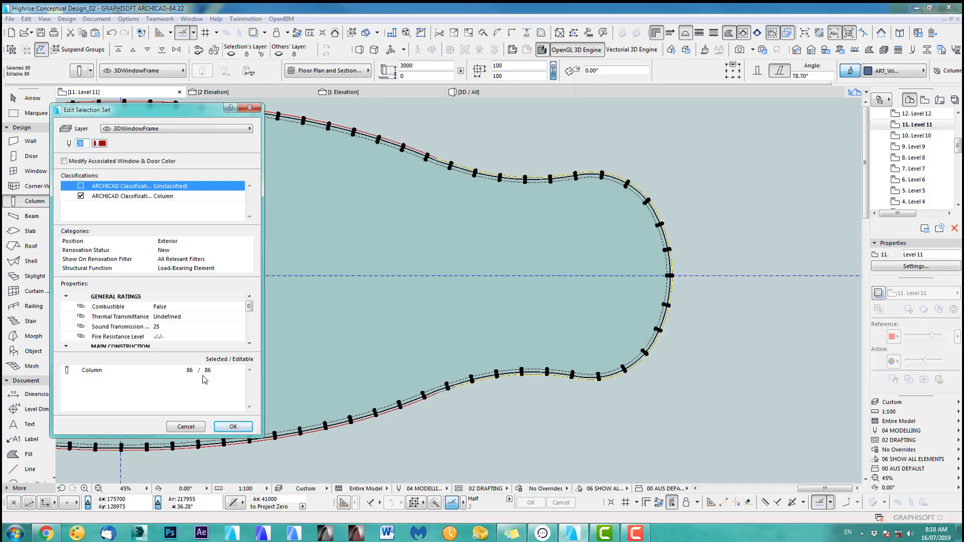
left_click(191, 429)
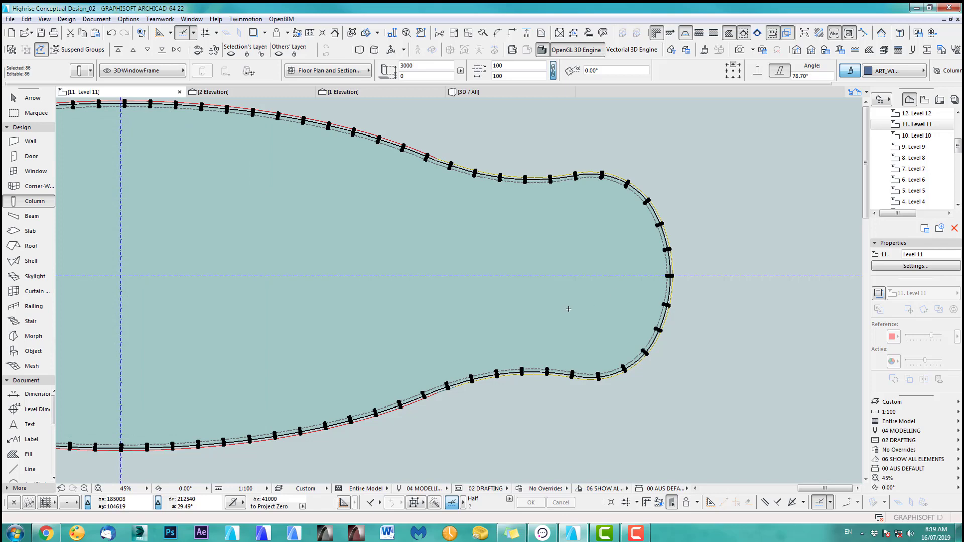
Exclude the original column on the 1 Elevation line from the selection, delete all the other Level 11 columns, and select the original.
scroll(569, 309, "down", 2)
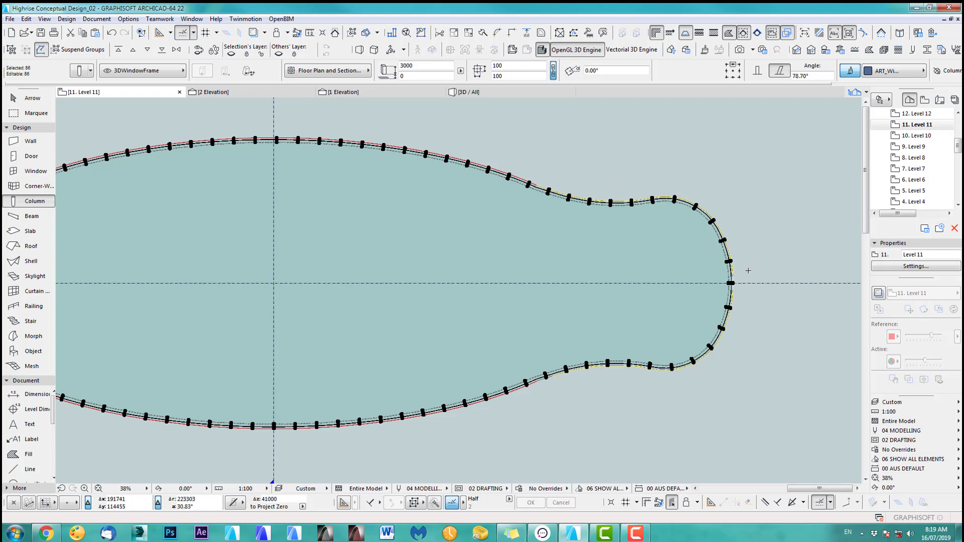
scroll(739, 285, "up", 5)
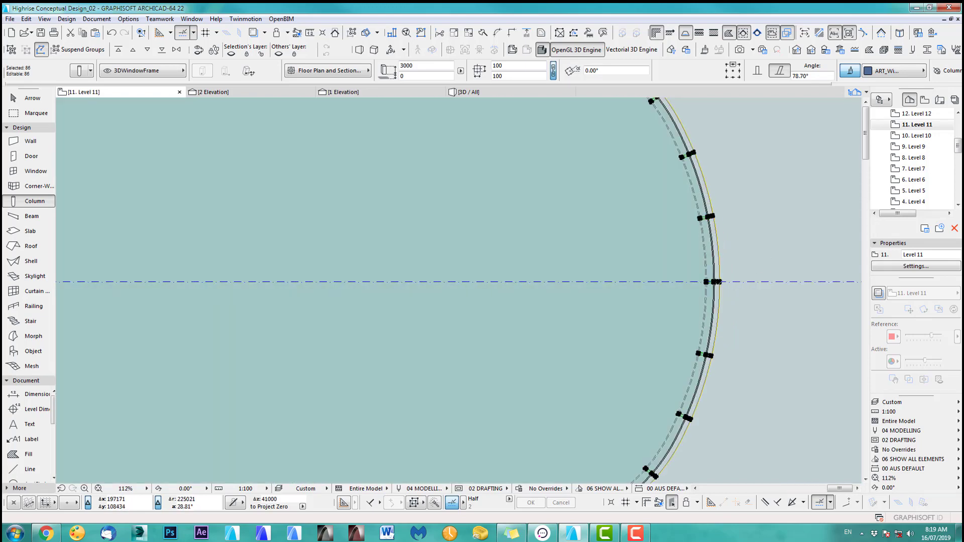
left_click(717, 283, "shift")
key("Escape")
left_click(714, 281, "shift")
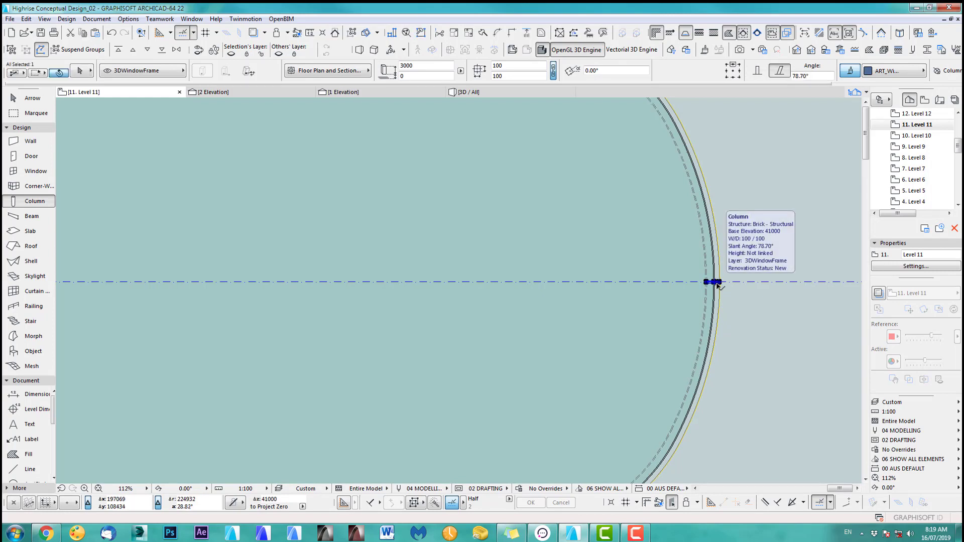
Set up a Multiply of the column as Distribute -1 with 85 copies, rotated to path, and pick the inner perimeter line as the path.
key("ctrl+u")
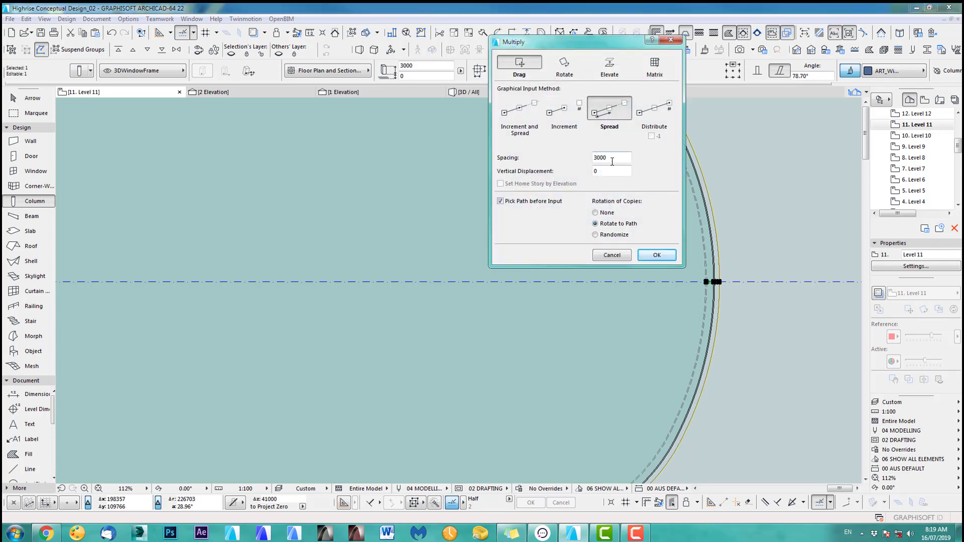
left_click(651, 119)
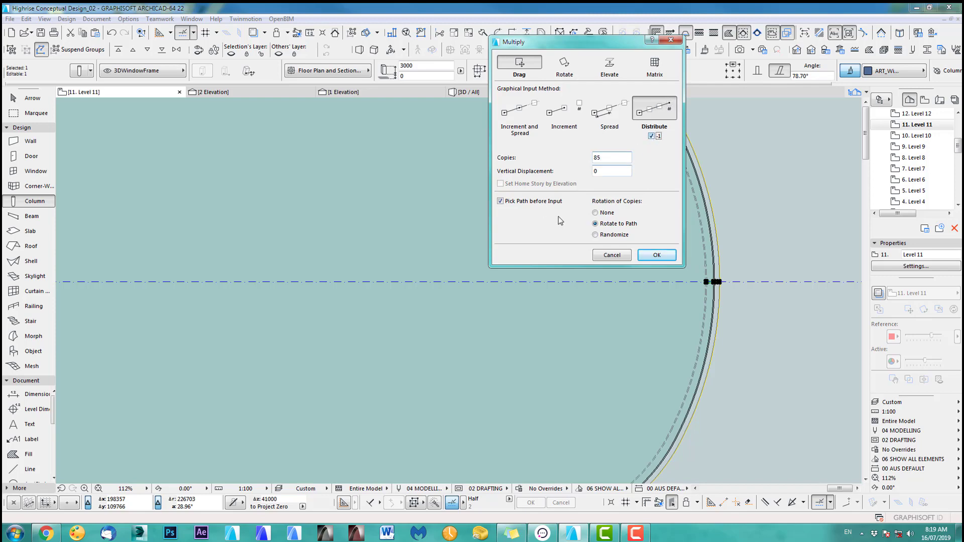
left_click(657, 255)
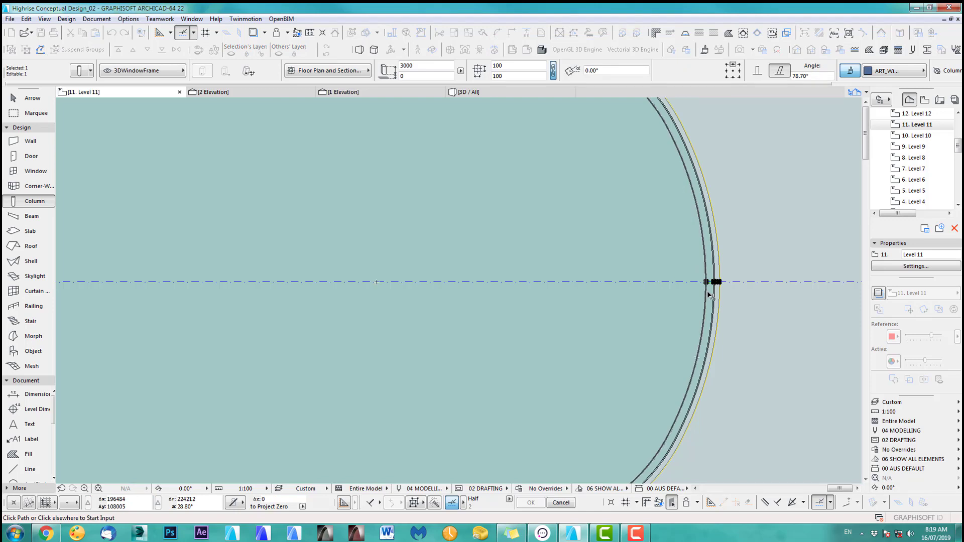
scroll(746, 294, "up", 3)
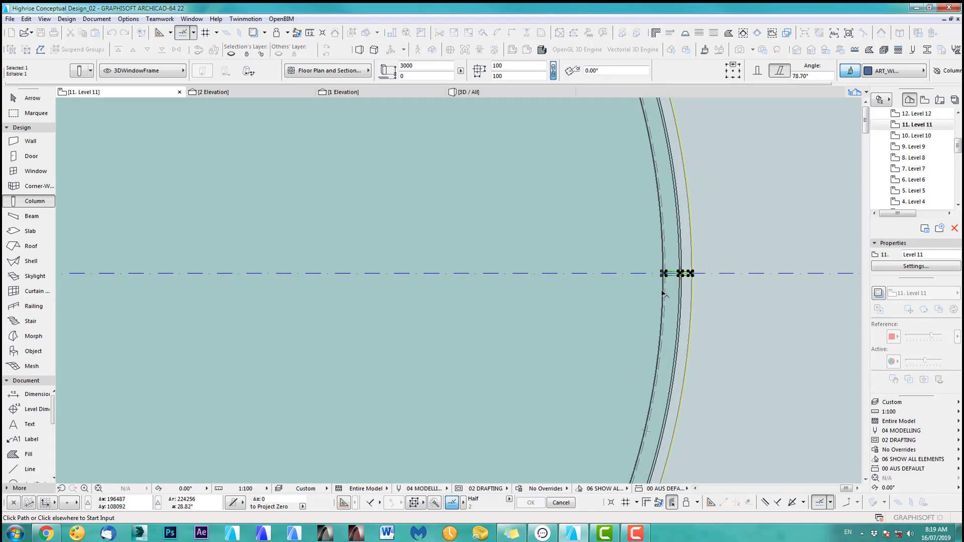
scroll(662, 291, "up", 2)
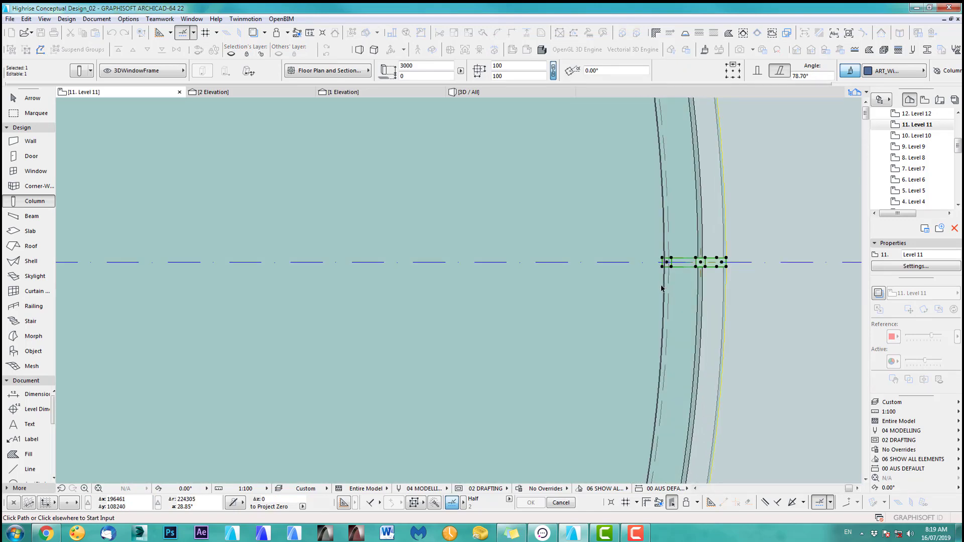
left_click(665, 289)
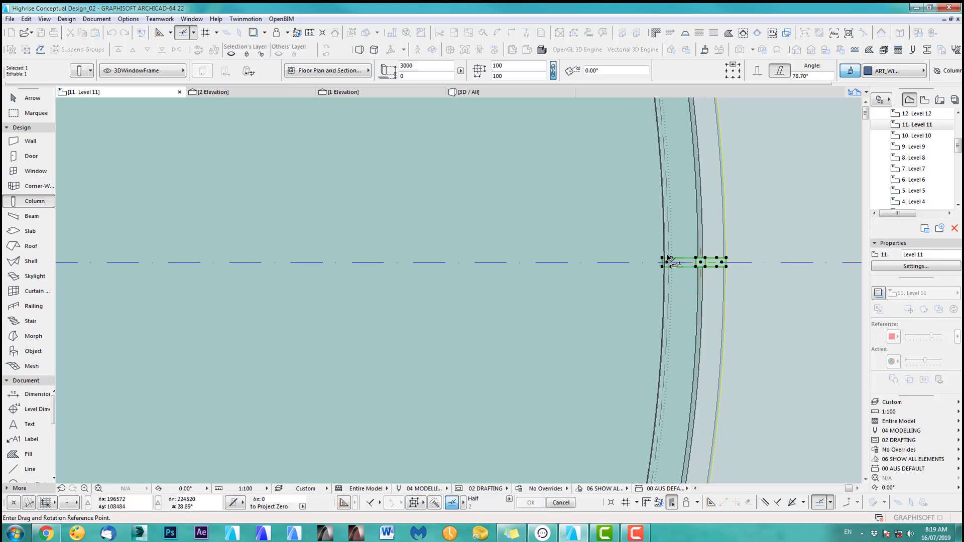
Distribute the copies around the full perimeter, starting and ending where the inner line crosses the 1 Elevation line at the original column.
scroll(668, 260, "up", 4)
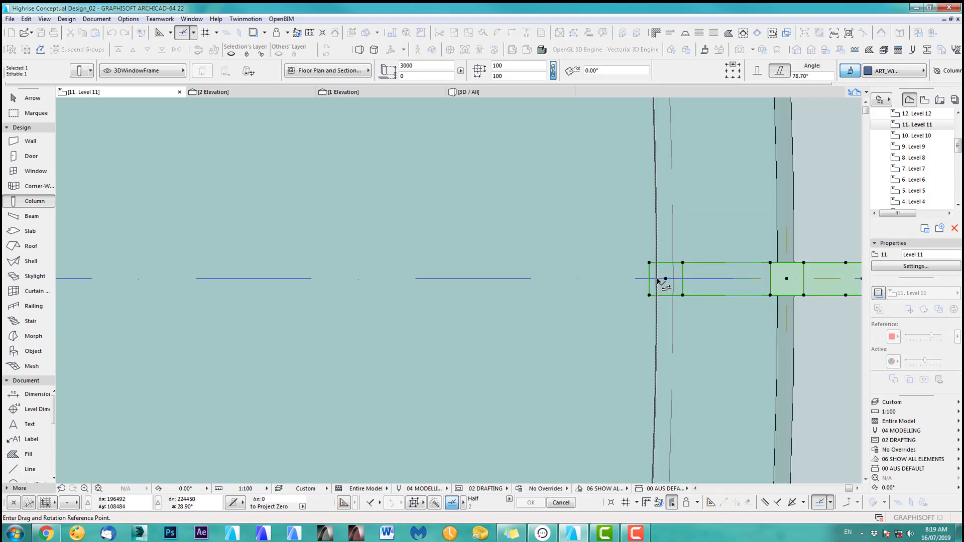
left_click(658, 280)
scroll(659, 279, "down", 8)
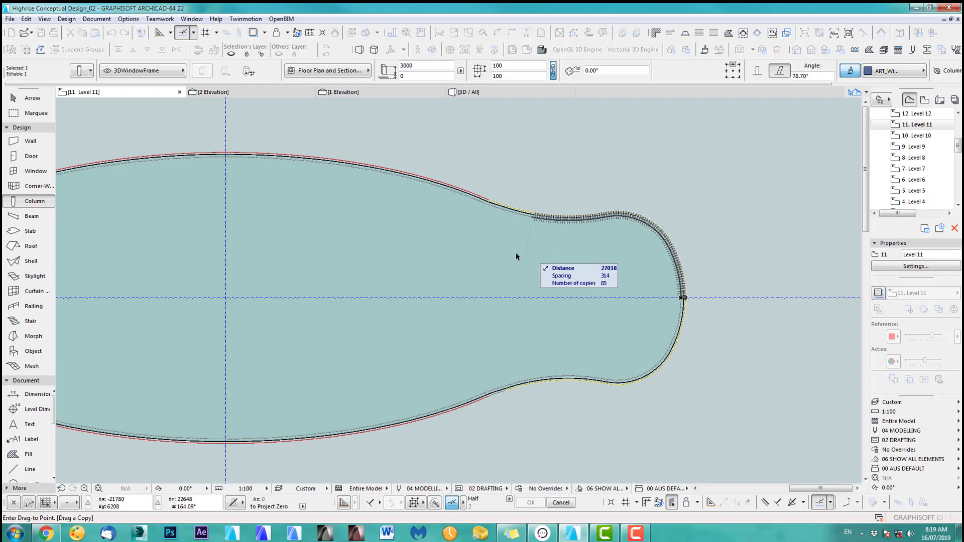
scroll(477, 248, "down", 2)
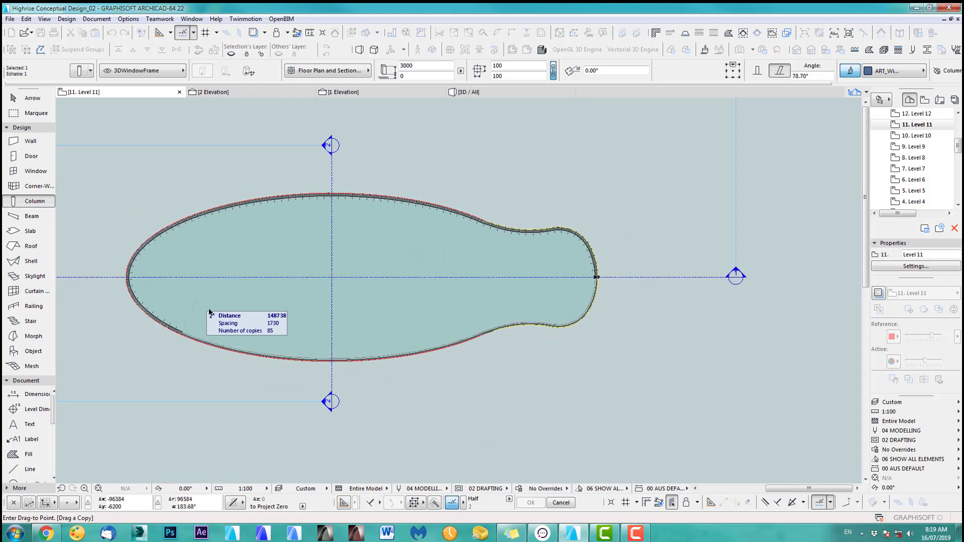
scroll(583, 294, "up", 1)
scroll(586, 290, "up", 5)
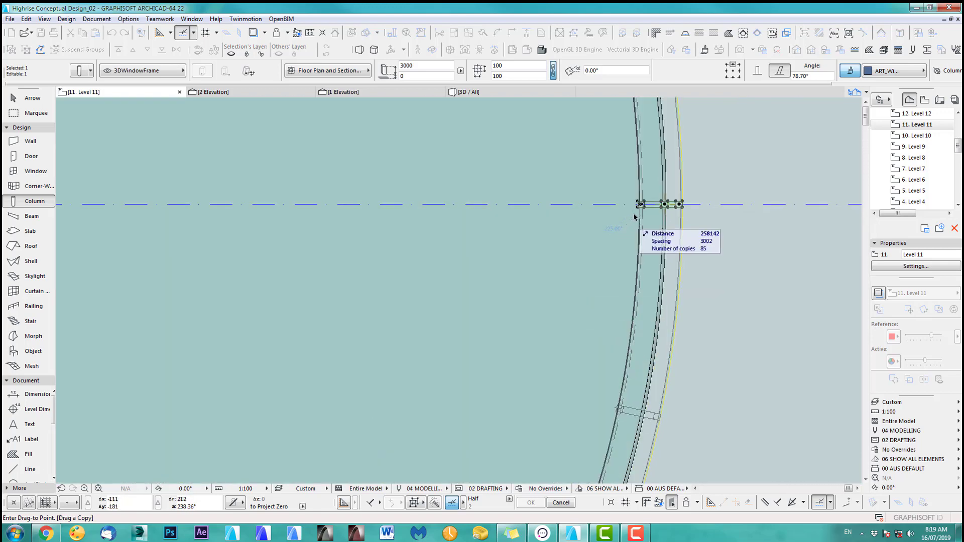
scroll(640, 206, "up", 3)
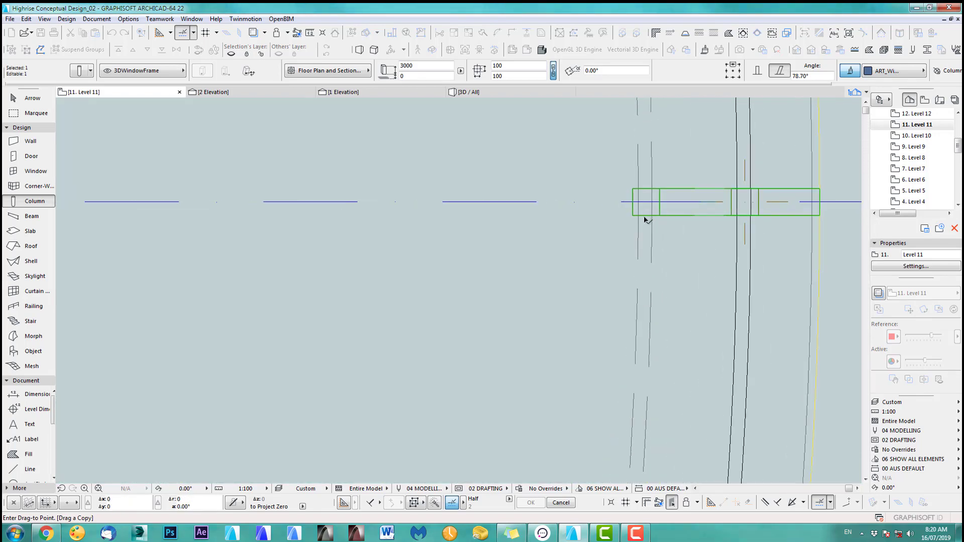
left_click(639, 202)
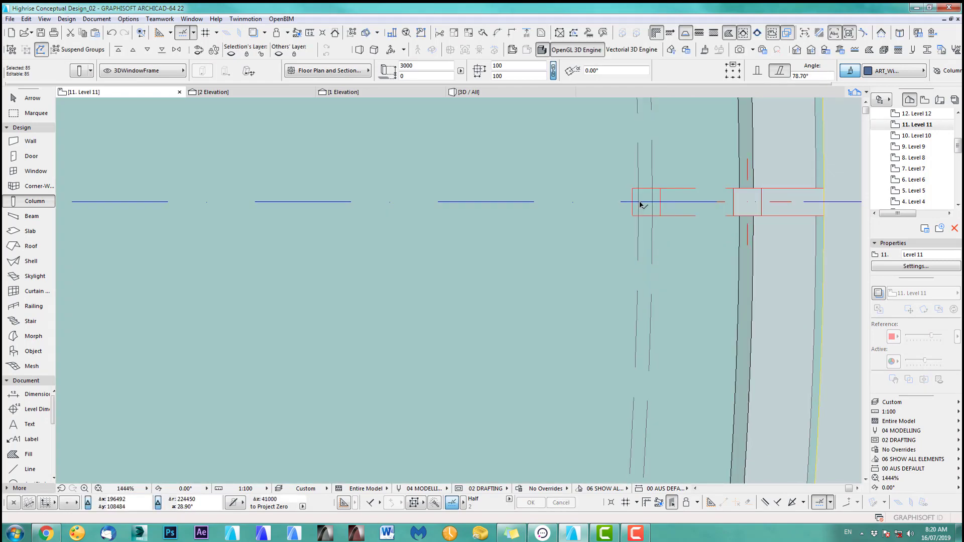
scroll(515, 189, "down", 8)
scroll(656, 249, "down", 2)
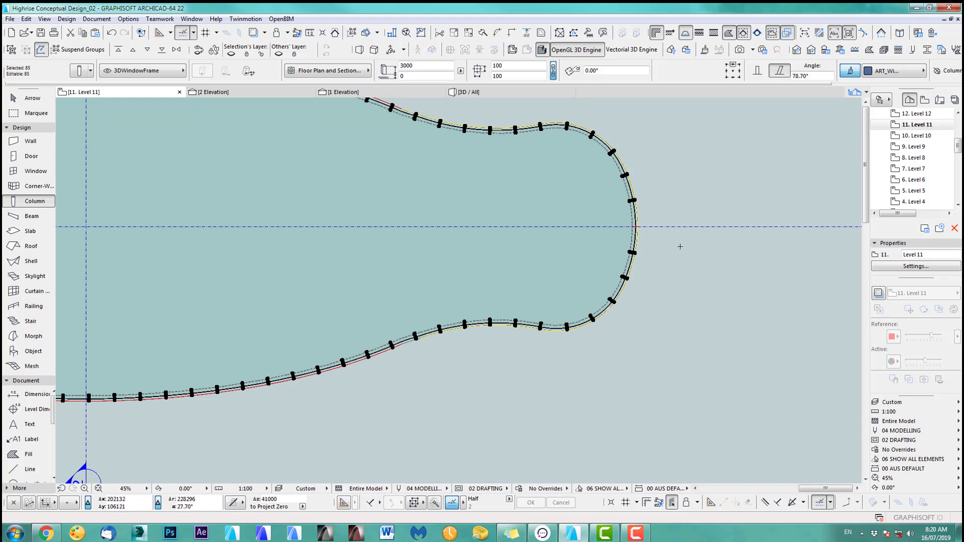
key("Escape")
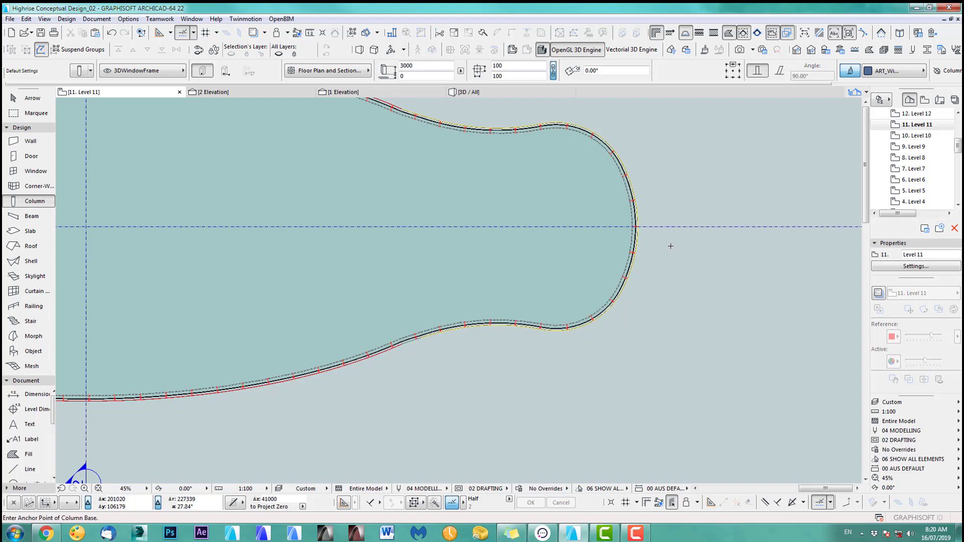
Copy the original Level 11 column on the 1 Elevation line and paste it onto the Level 12 plan.
scroll(637, 225, "up", 7)
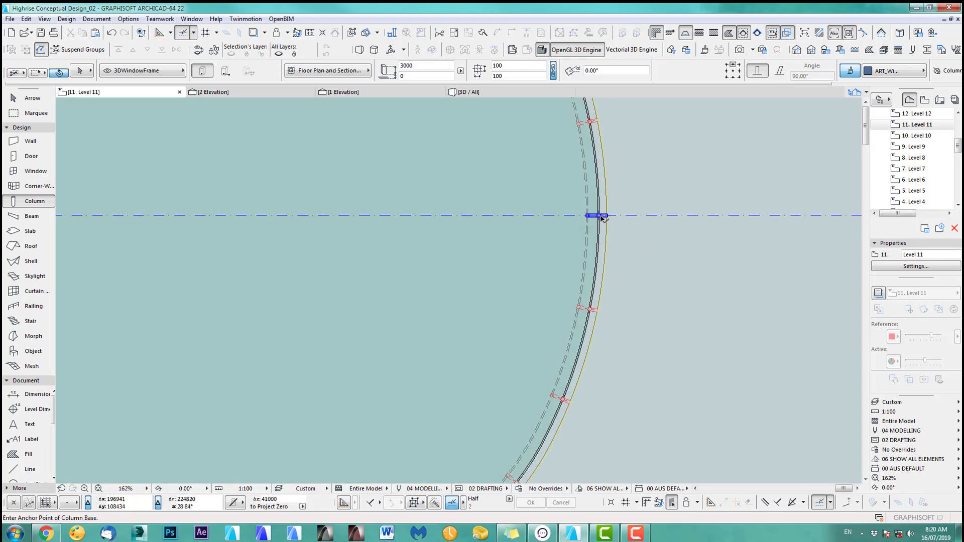
left_click(601, 215)
scroll(643, 221, "down", 3)
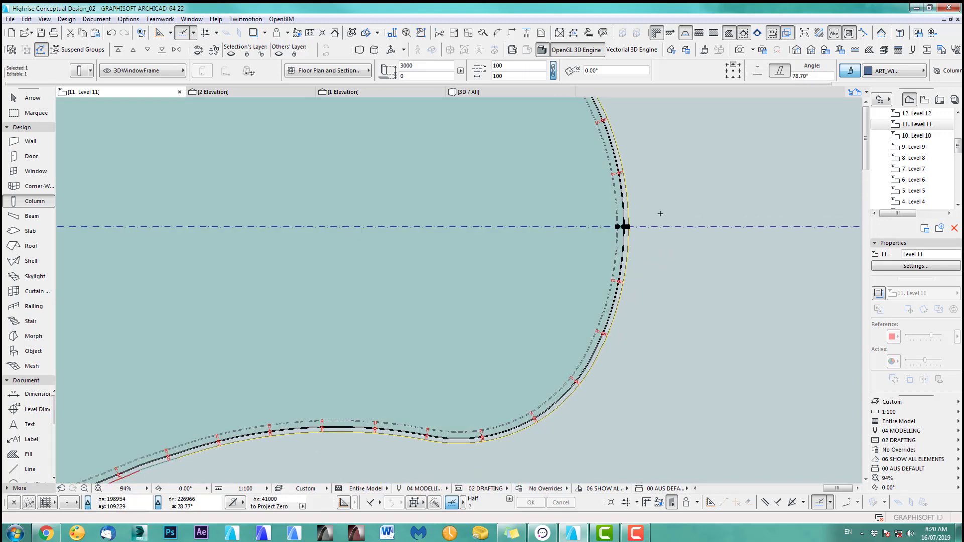
double_click(916, 114)
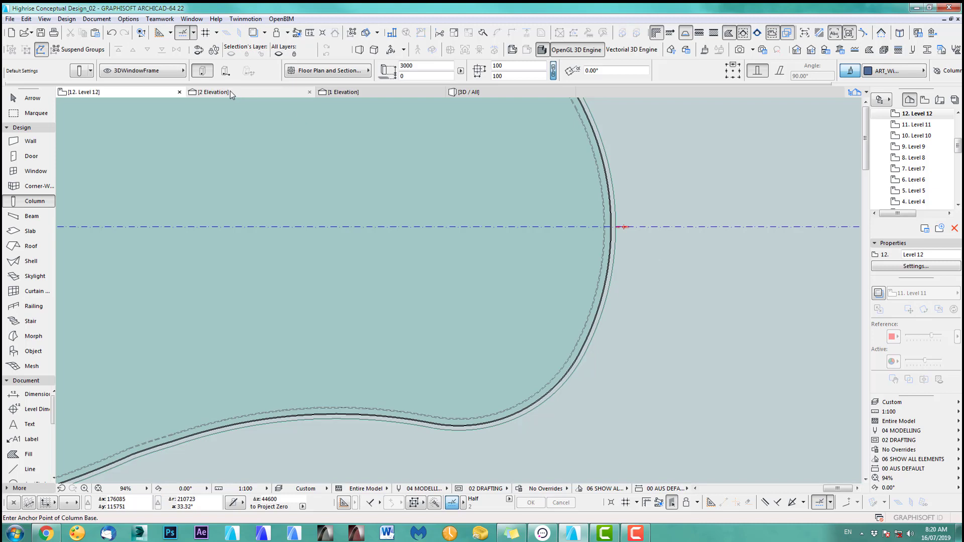
In the 1 Elevation, move the pasted column's outer base corner onto the slab's top edge, aligned with the glazing, and return to the plan.
left_click(335, 92)
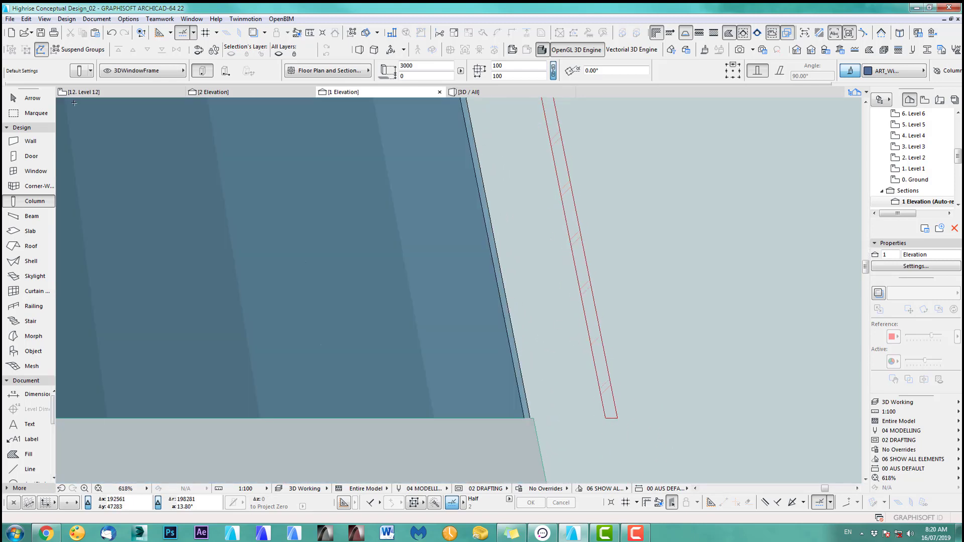
left_click(33, 98)
middle_click_drag(427, 291, 455, 244)
left_click_drag(645, 371, 561, 370)
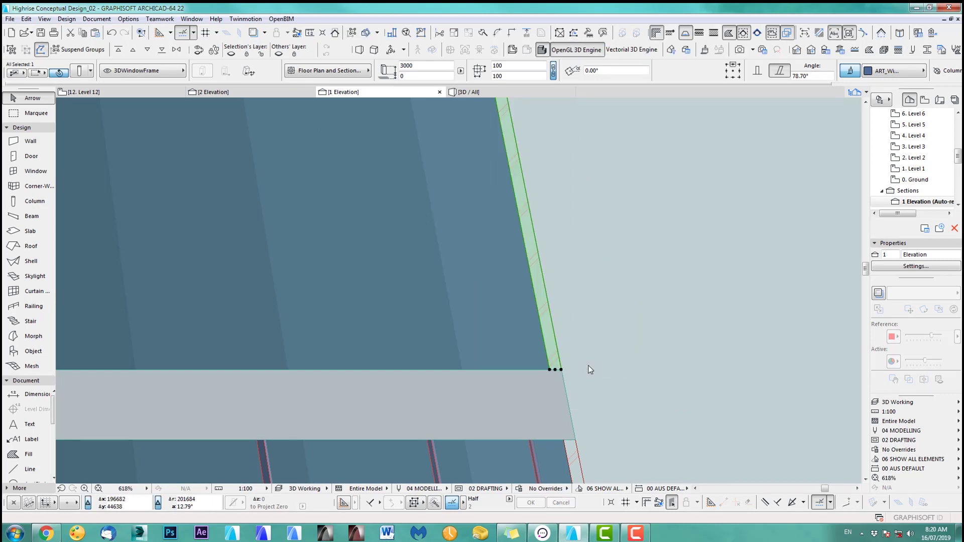
key("Escape")
key("F2")
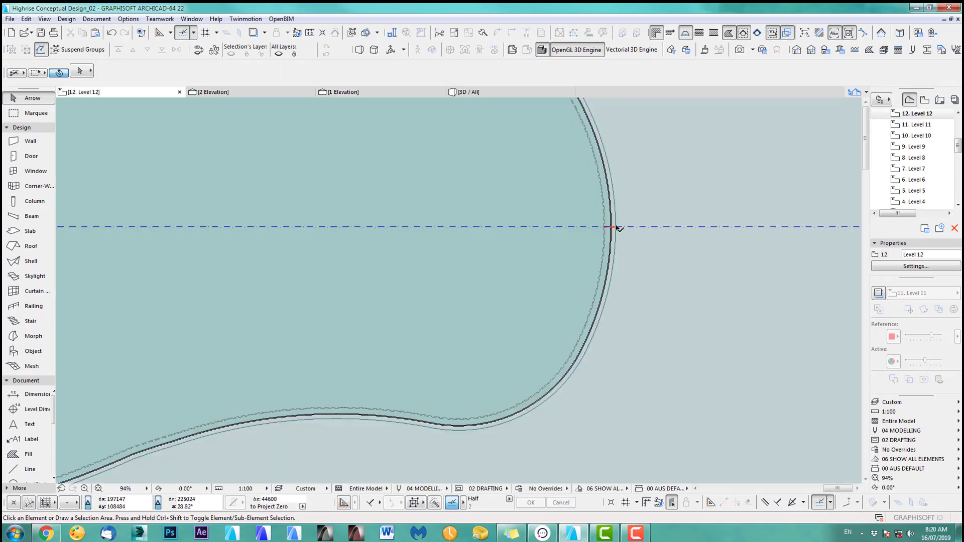
Set up a Multiply of the Level 12 column as Distribute -1 with 85 copies, rotated to path, picking the inner perimeter line as the path.
scroll(619, 227, "up", 5)
left_click(585, 238)
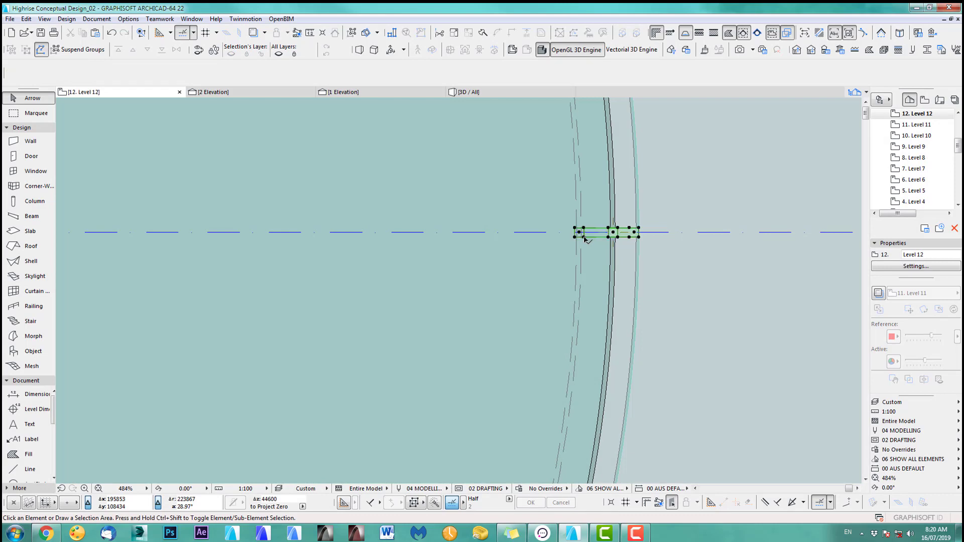
key("ctrl+u")
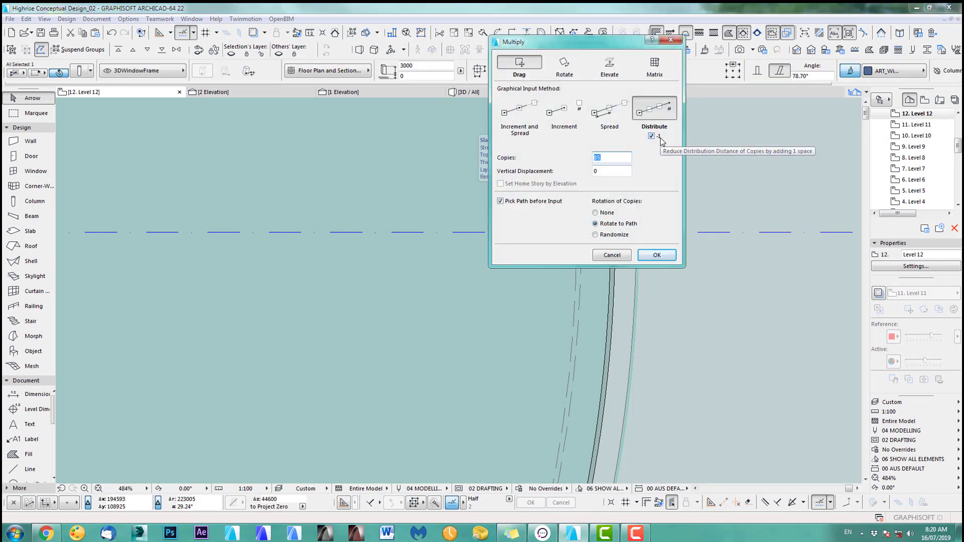
left_click(643, 254)
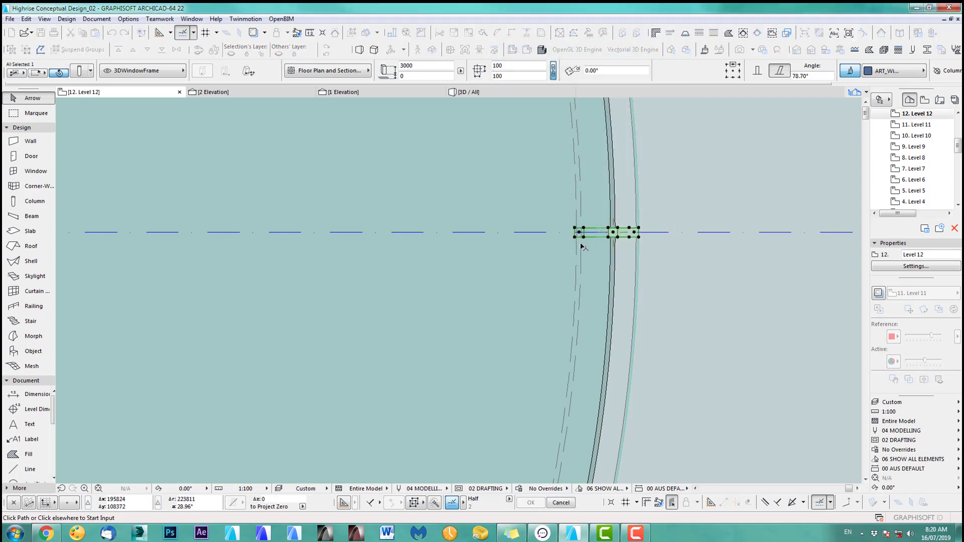
scroll(581, 247, "up", 3)
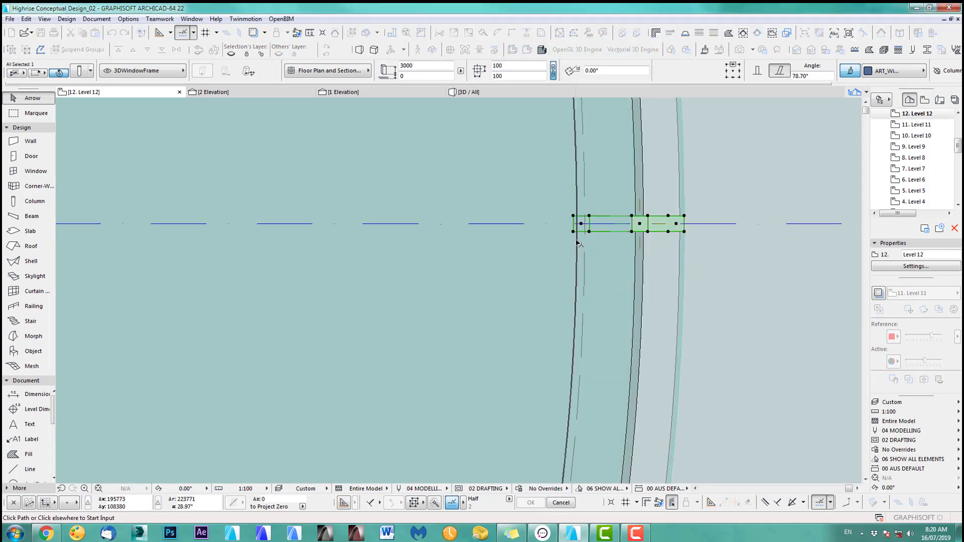
left_click(579, 243)
Distribute the column copies around Level 12's full perimeter, starting and ending where the inner line crosses the 1 Elevation line.
scroll(601, 243, "up", 2)
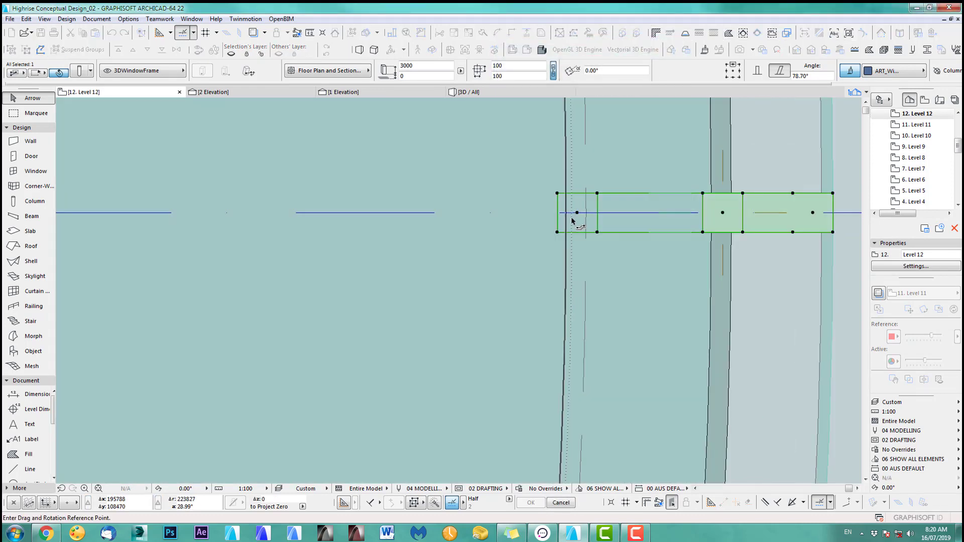
left_click(567, 215)
scroll(640, 275, "down", 4)
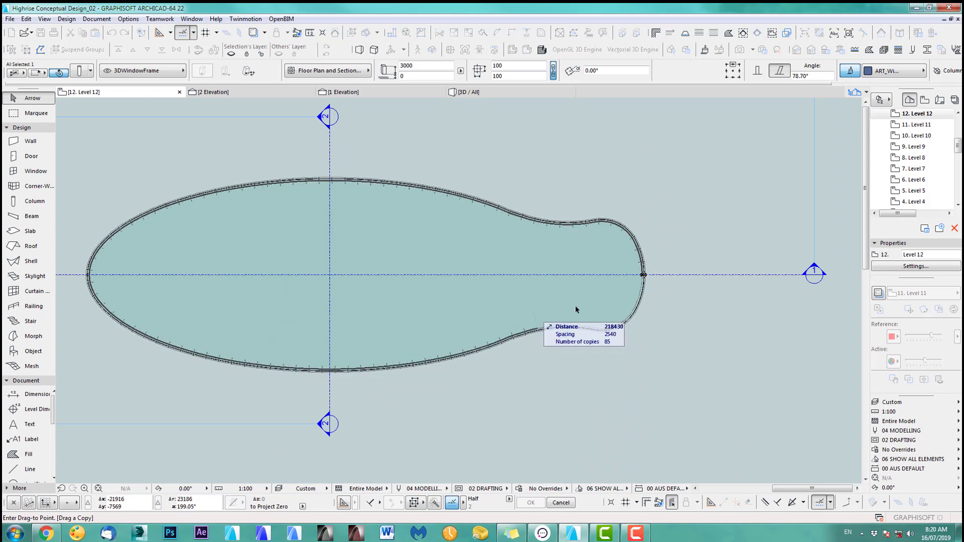
scroll(632, 290, "up", 1)
scroll(634, 293, "up", 5)
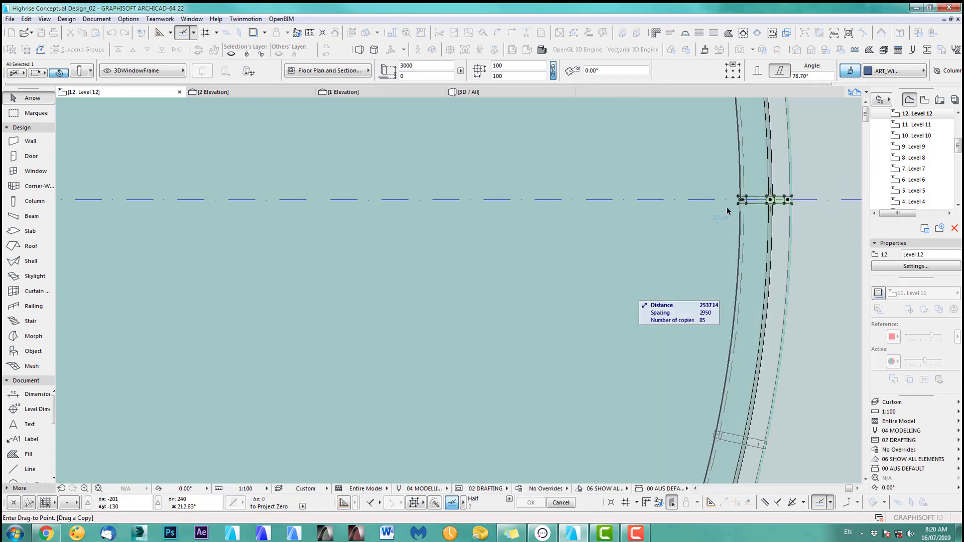
scroll(749, 207, "up", 3)
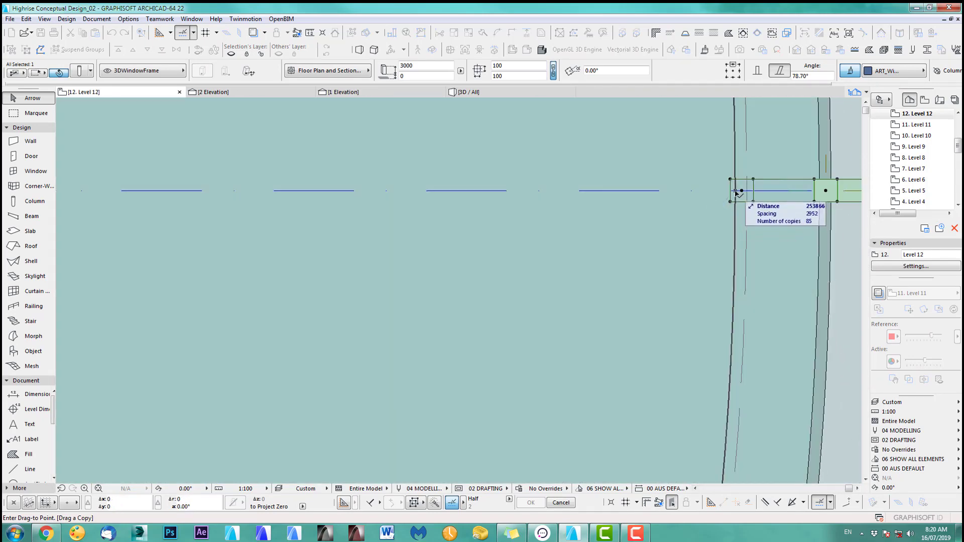
left_click(736, 192)
scroll(448, 198, "down", 6)
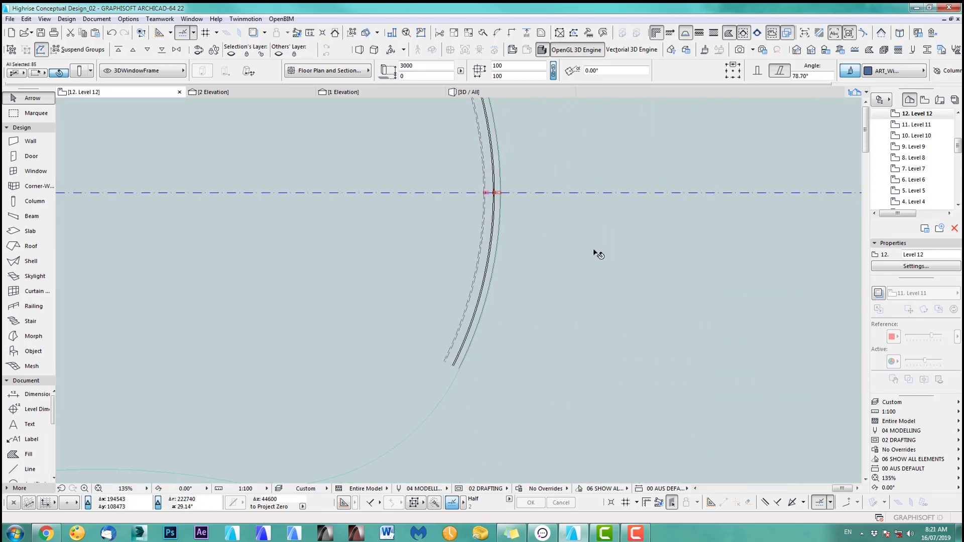
left_click(595, 252)
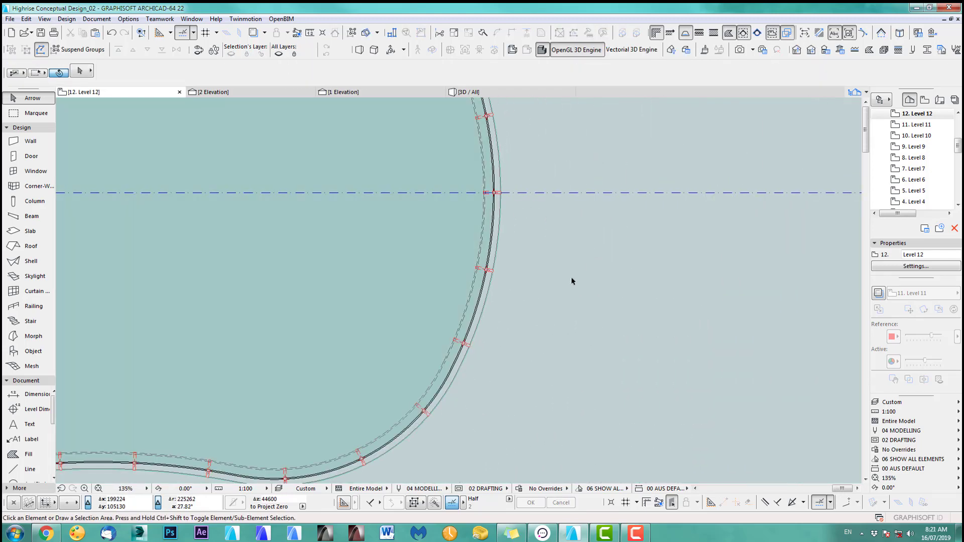
Examine the slanted window-frame columns on all levels from several sides in the 3D view.
key("F3")
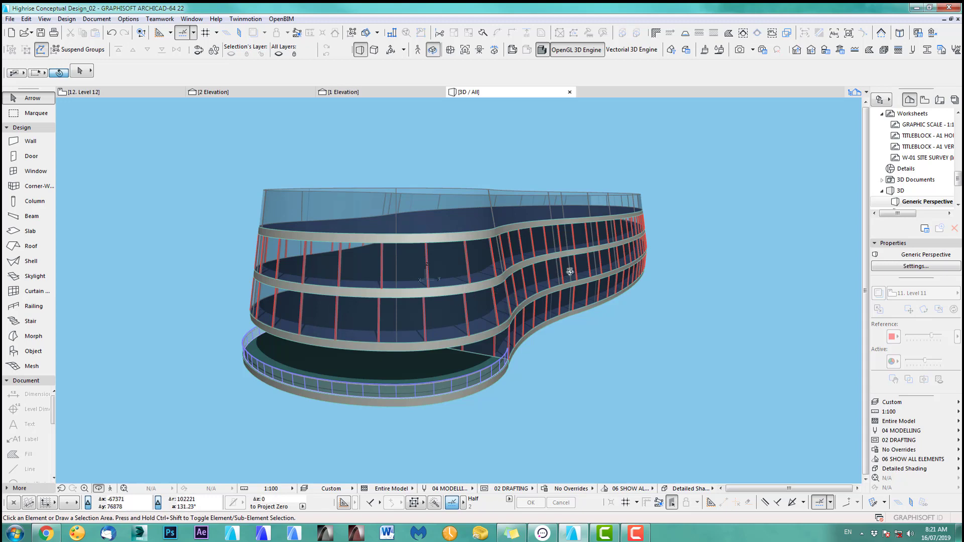
middle_click_drag(341, 296, 526, 213, "shift")
middle_click_drag(532, 269, 424, 243, "shift")
middle_click_drag(458, 290, 211, 293, "shift")
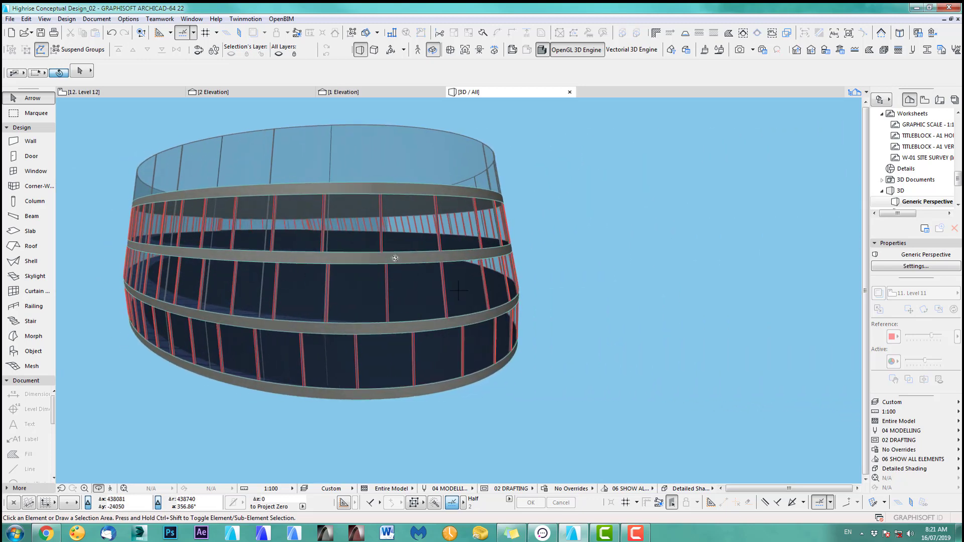
middle_click_drag(396, 258, 312, 262, "shift")
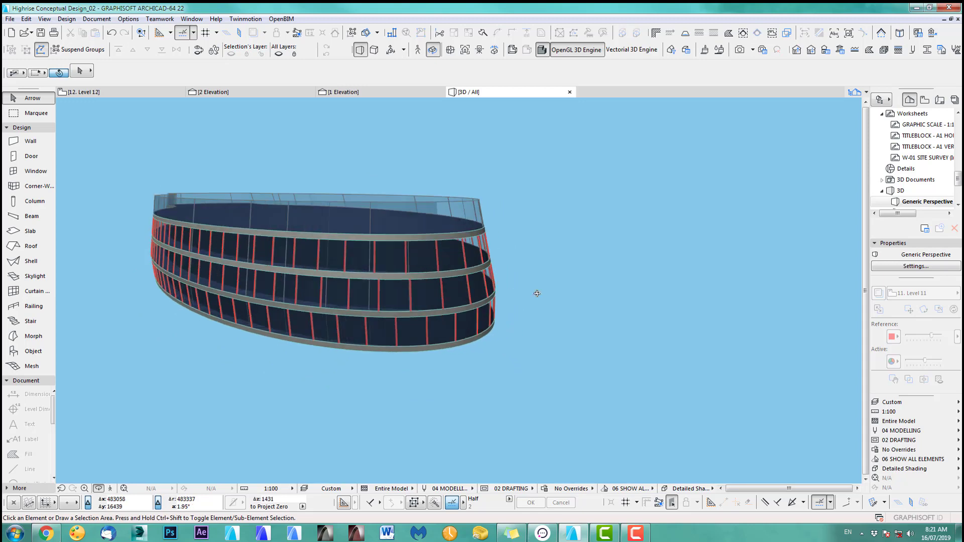
middle_click_drag(537, 293, 409, 296, "shift")
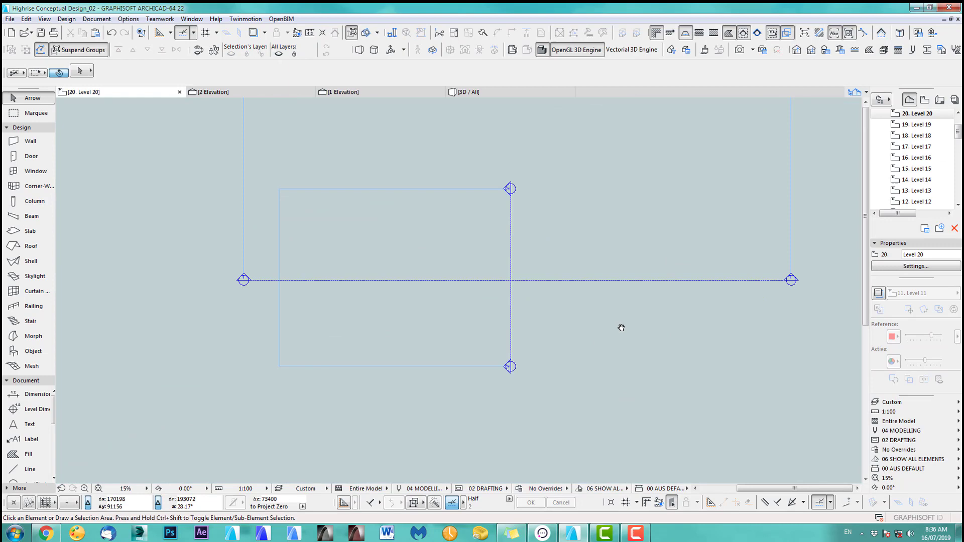
Paste the copied floor with its slab, glazing and columns at its original position on the Level 20 plan.
scroll(617, 327, "up", 2)
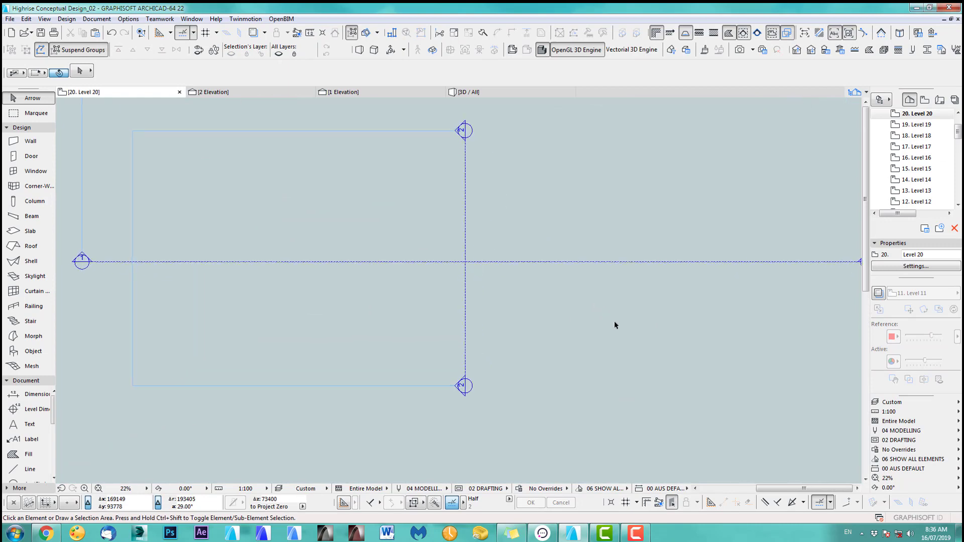
scroll(615, 326, "down", 2)
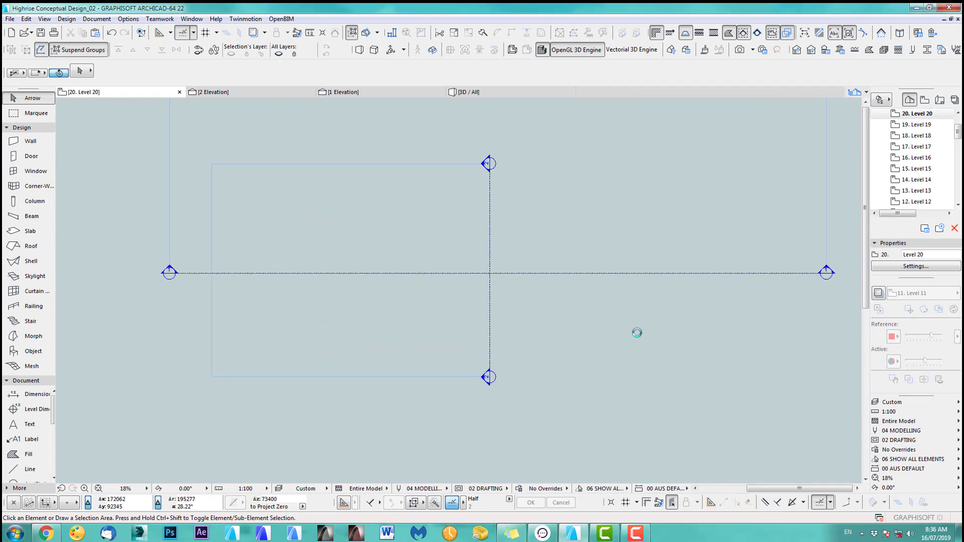
key("ctrl+v")
left_click(730, 323)
scroll(731, 323, "up", 3)
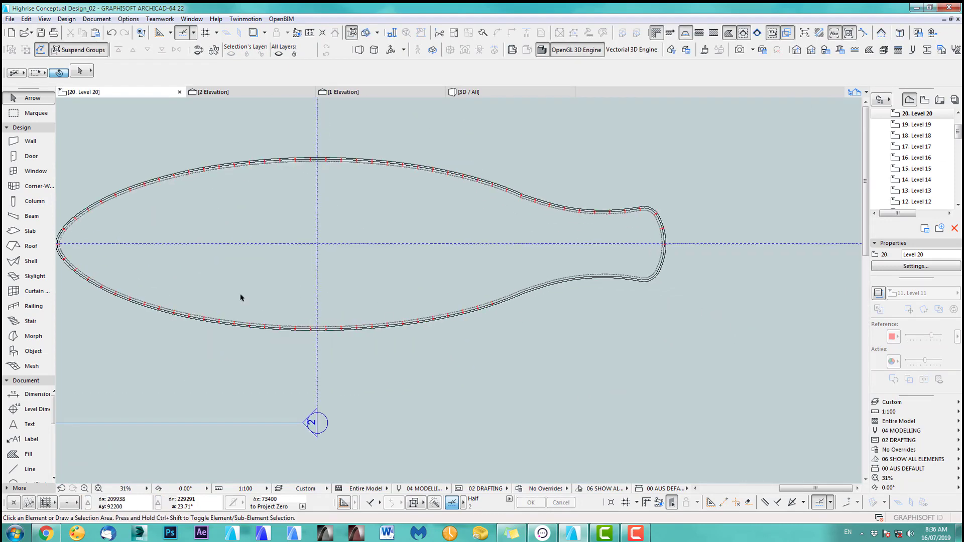
Delete all Level 20 columns except the one on the 1 Elevation line at the narrow end.
left_click(34, 201)
key("ctrl+a")
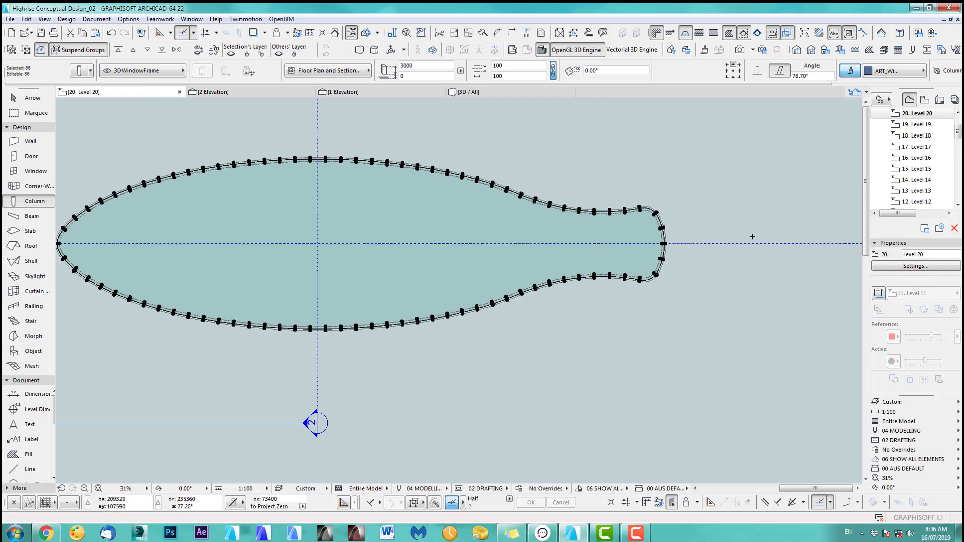
key("shift")
key("Delete")
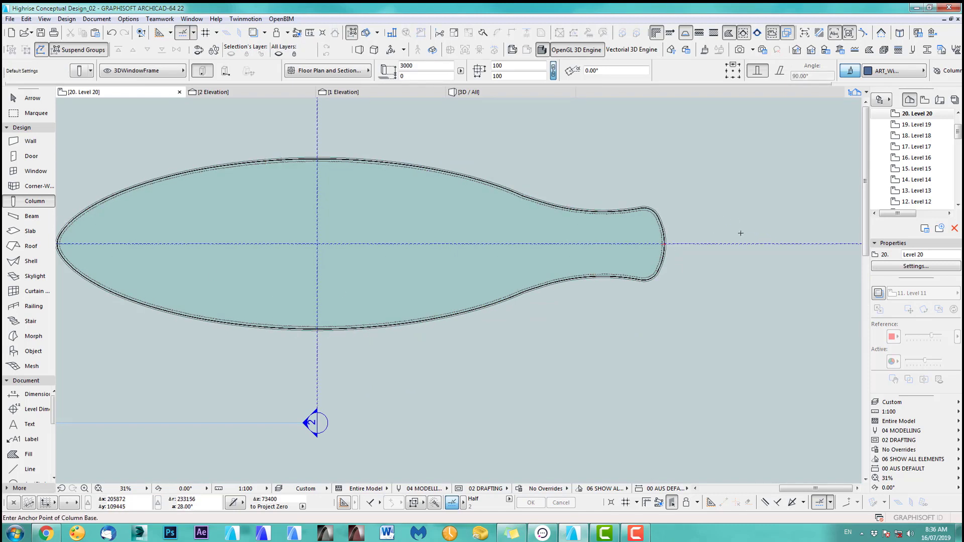
In the 2 Elevation, measure the horizontal distance from the new slab's lower outer corner to the outer top corner of the column below.
left_click(261, 91)
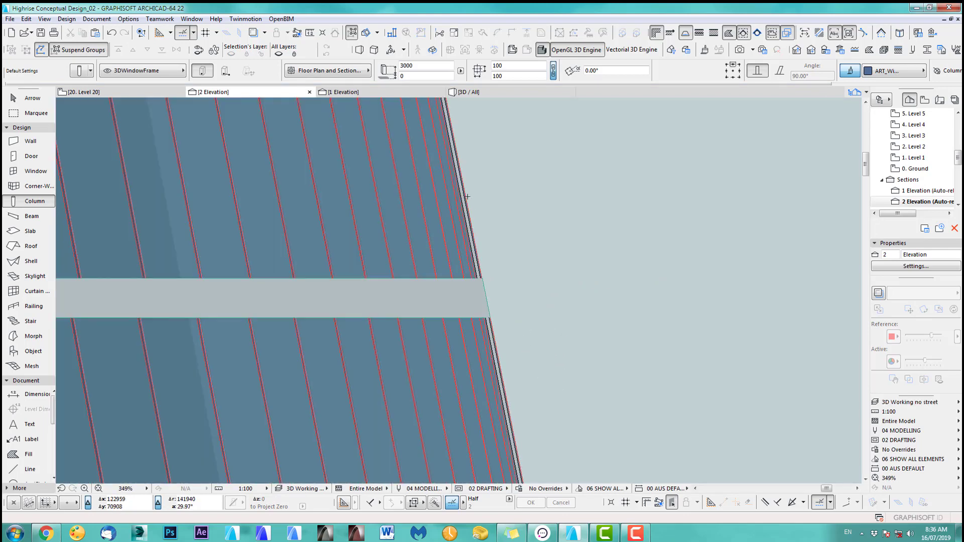
scroll(526, 343, "up", 5)
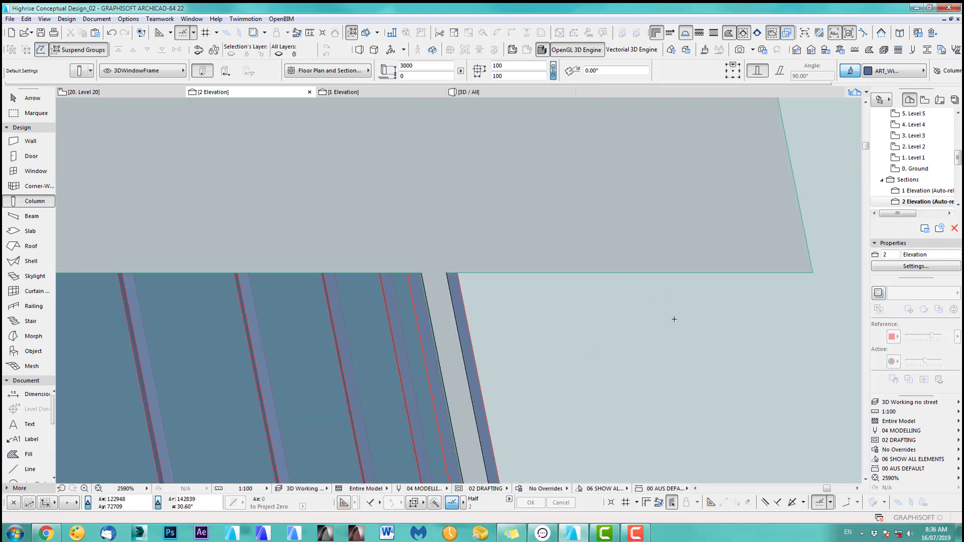
key("m")
left_click(813, 273)
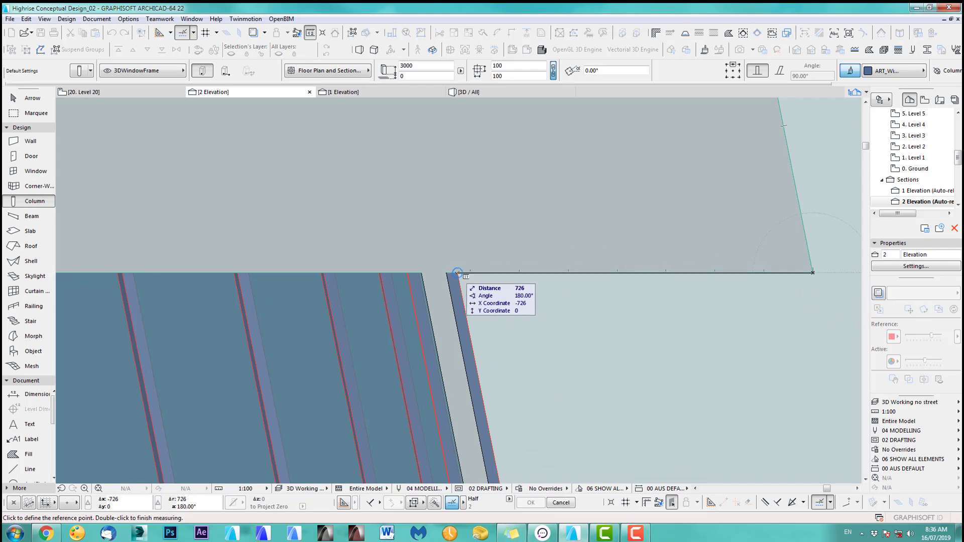
On the Level 20 plan, offset all edges of the slab inward by 726.
key("F2")
left_click(633, 257, "shift")
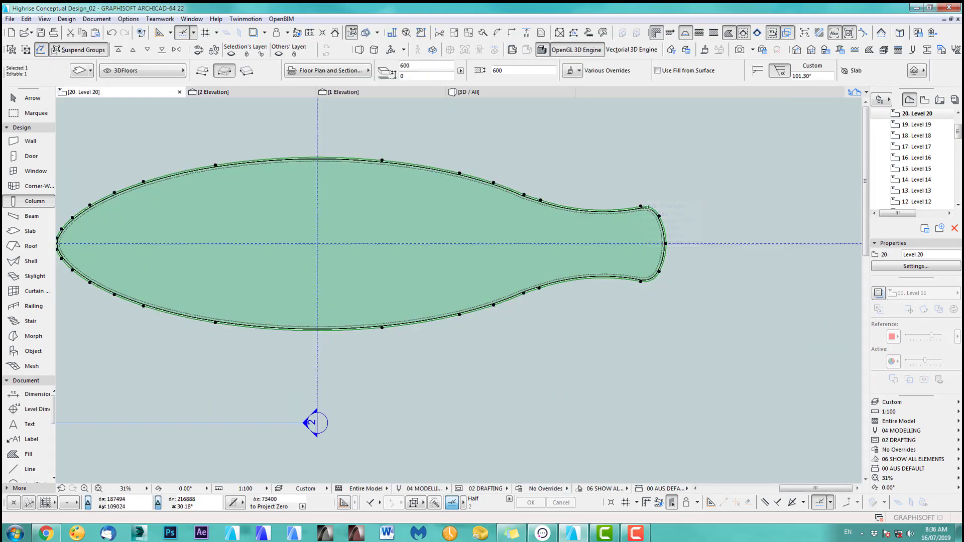
scroll(645, 211, "up", 3)
left_click(634, 204)
left_click(706, 251)
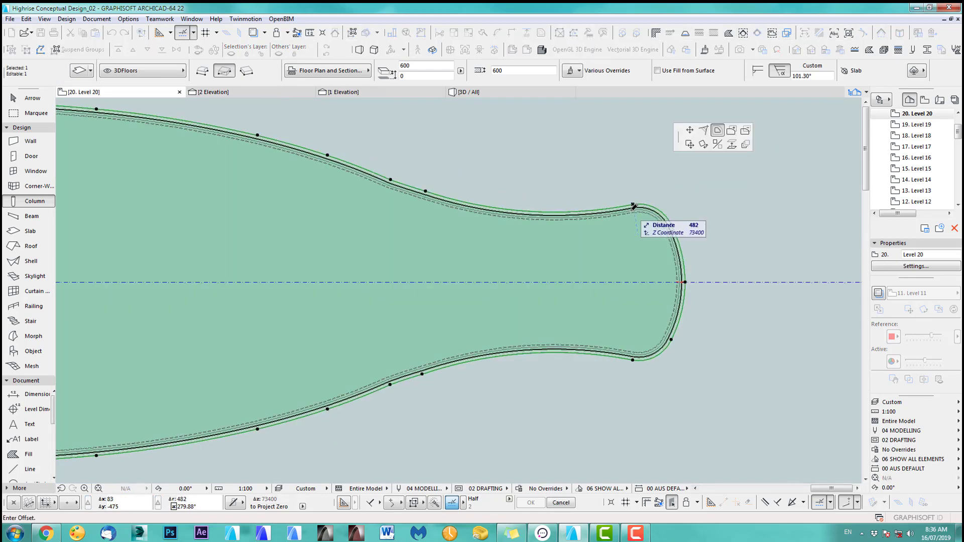
left_click(637, 219)
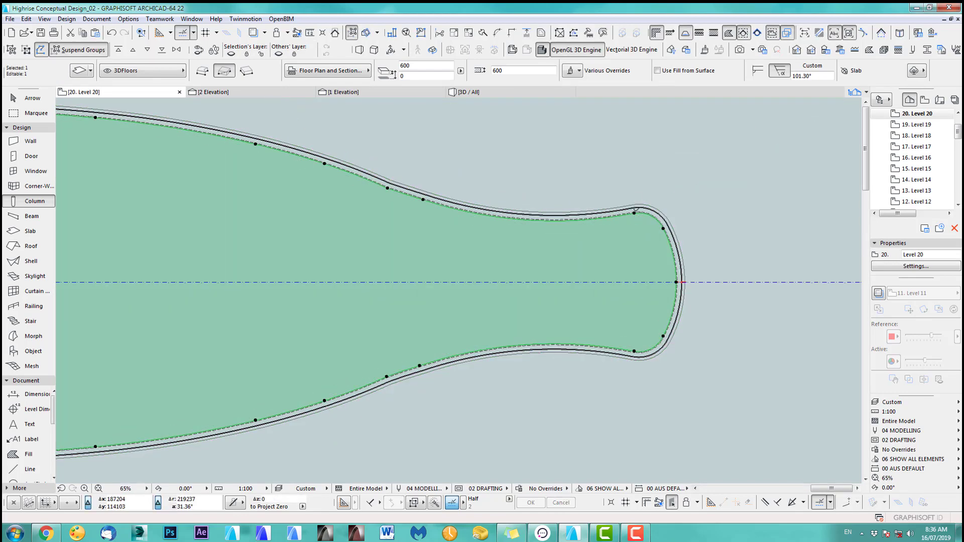
Reactivate element grouping, select the whole ring of Level 20 glazing walls and offset it inward by 726.
left_click(625, 207)
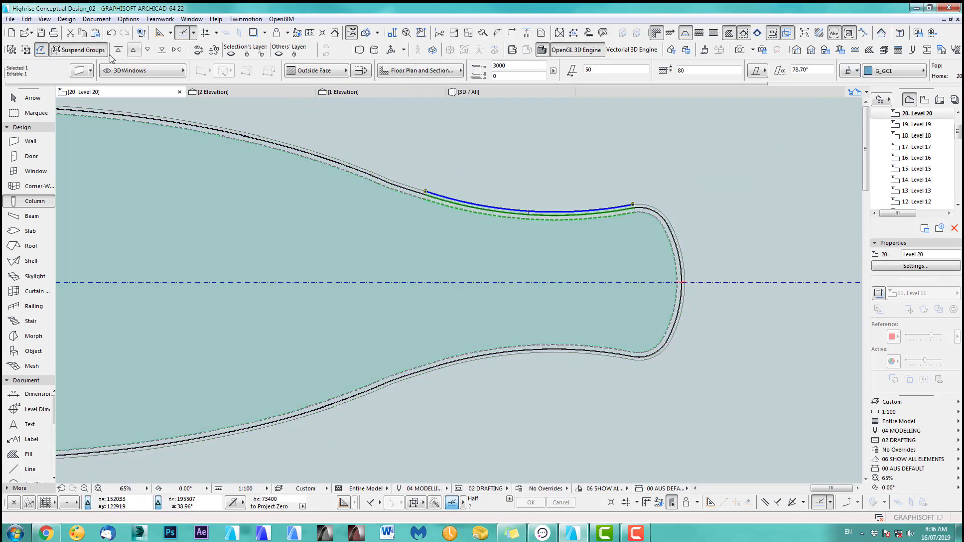
left_click(84, 51)
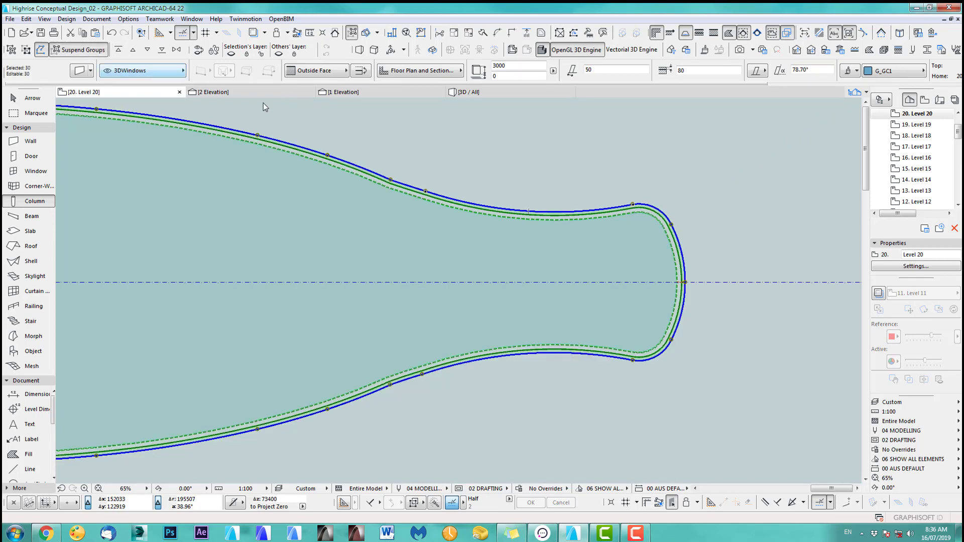
left_click(633, 203)
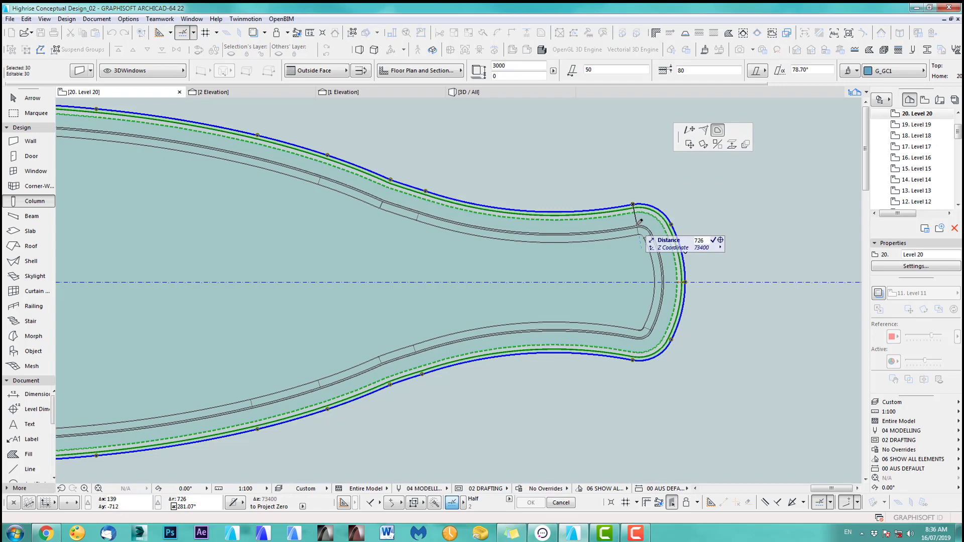
left_click(639, 222)
key("Escape")
In the 1 Elevation, move the remaining Level 20 column's outer base corner onto the slab's upper outer corner.
left_click(343, 92)
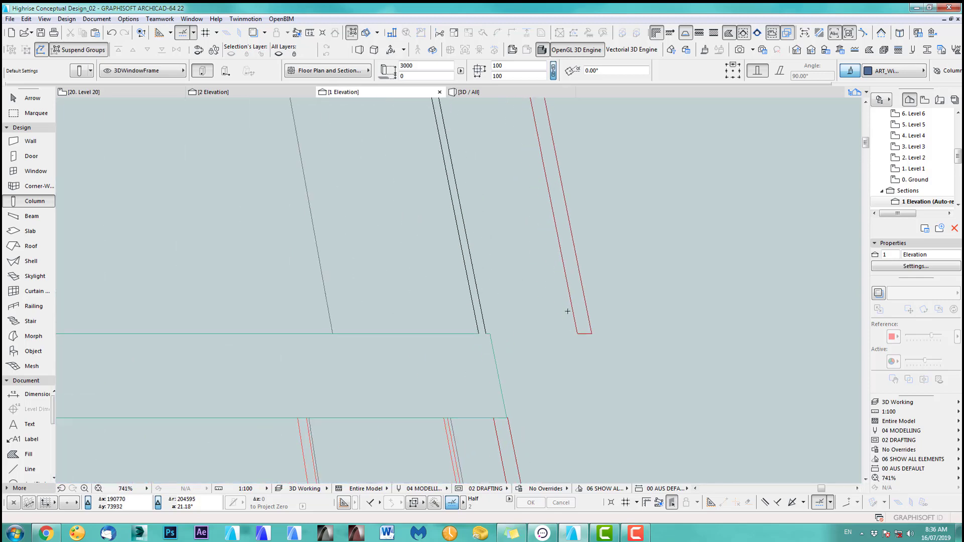
left_click(592, 334, "shift")
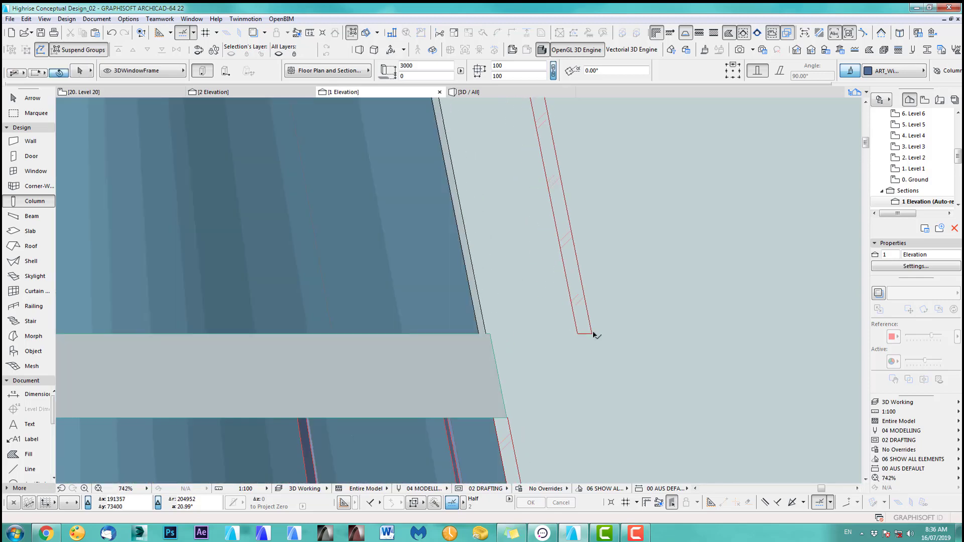
left_click(591, 334)
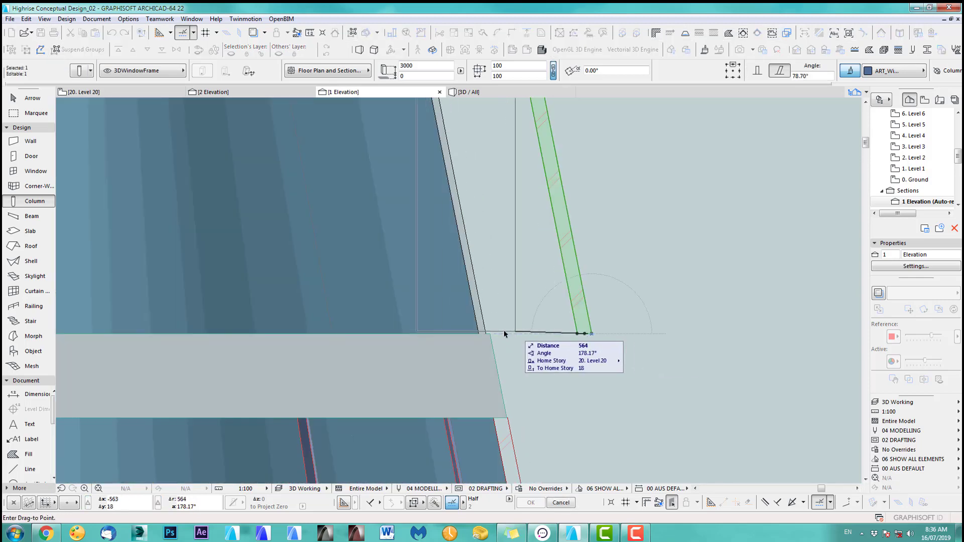
left_click(506, 336)
key("Escape")
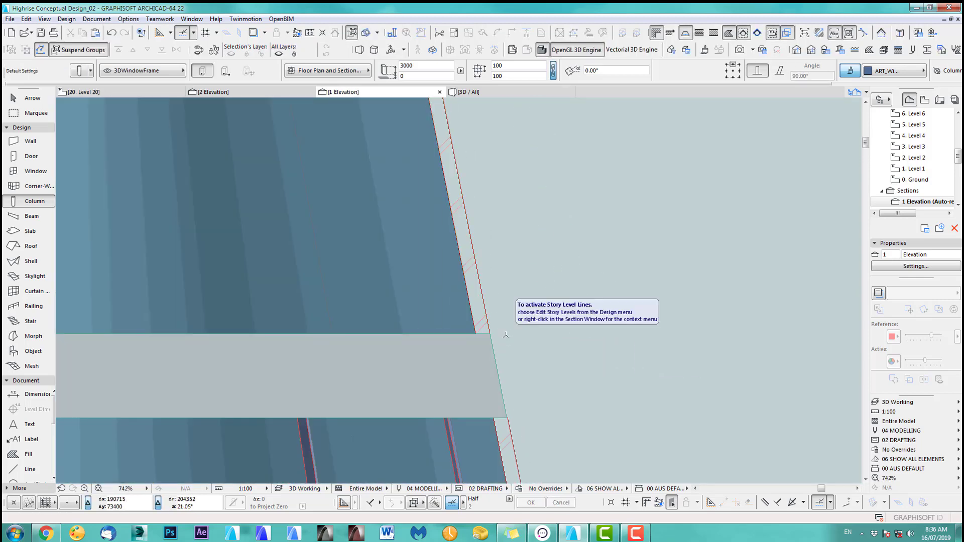
Open the Level 20 plan and select the single slanted window-frame column at the narrow end of the tower.
key("F2")
scroll(696, 291, "up", 4)
left_click(638, 267, "shift")
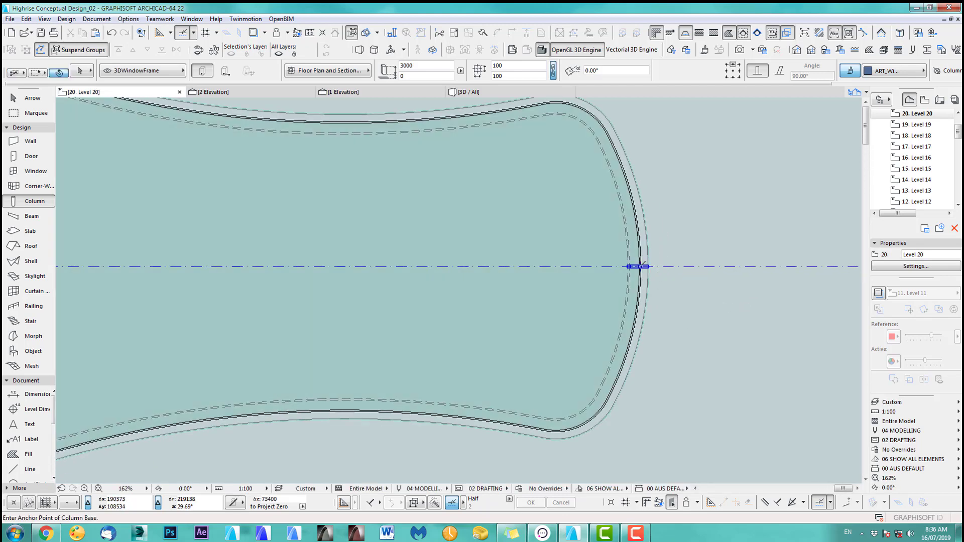
key("ctrl+u")
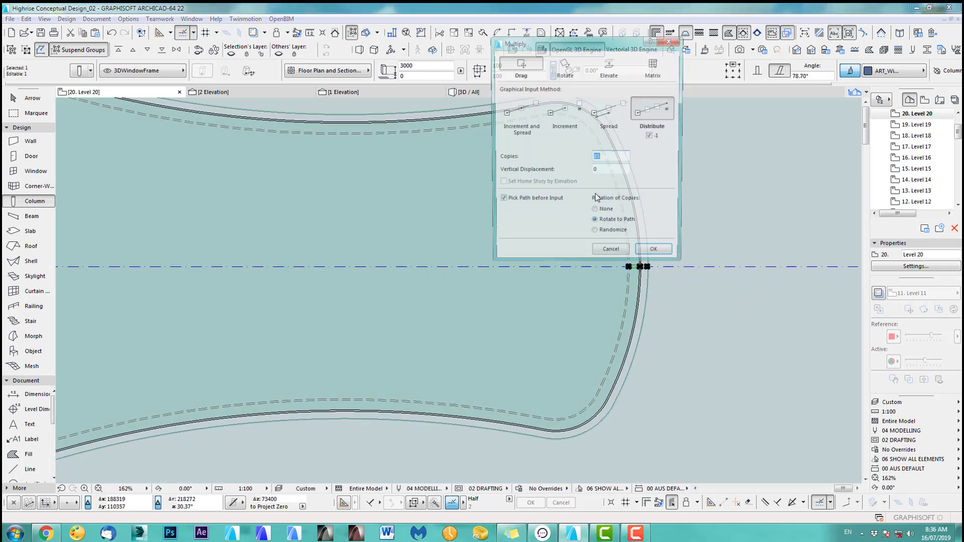
left_click(657, 256)
scroll(631, 276, "up", 6)
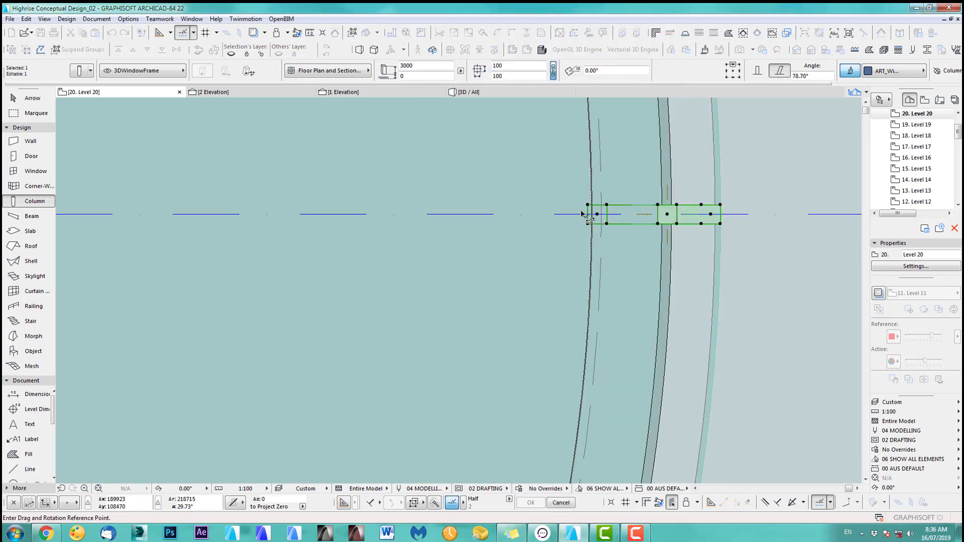
left_click(597, 220)
scroll(698, 246, "down", 6)
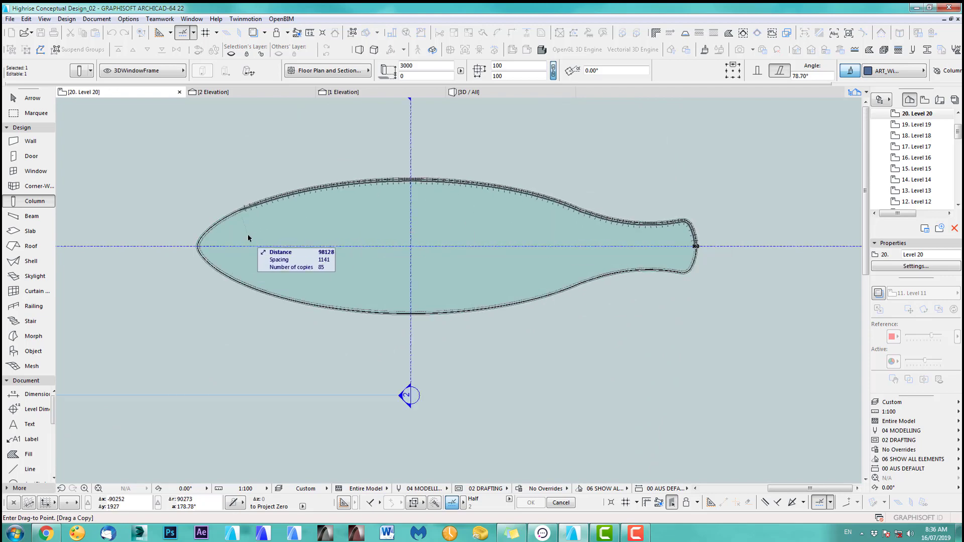
scroll(698, 246, "up", 6)
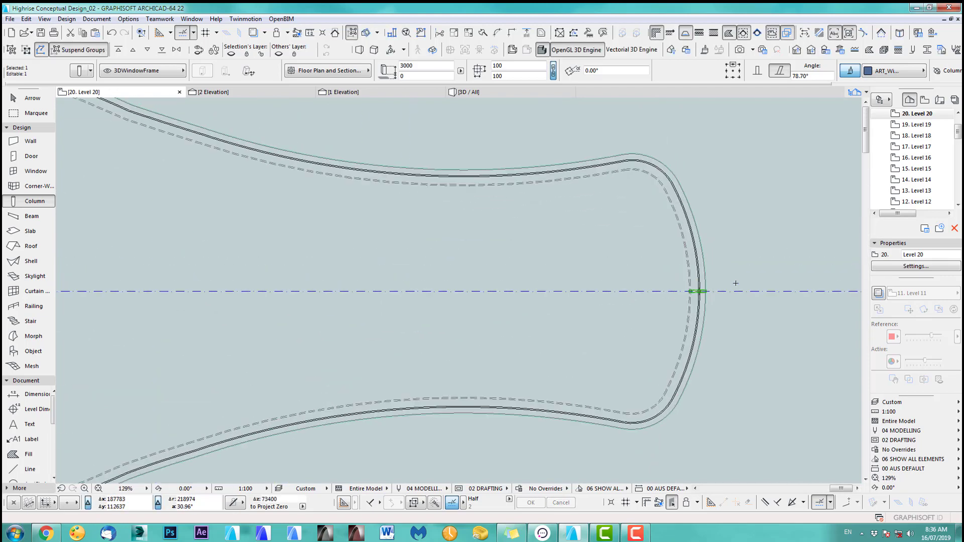
Distribute 85 copies of the selected column around the Level 20 perimeter, rotated to follow the path and ending at the starting column.
key("ctrl+u")
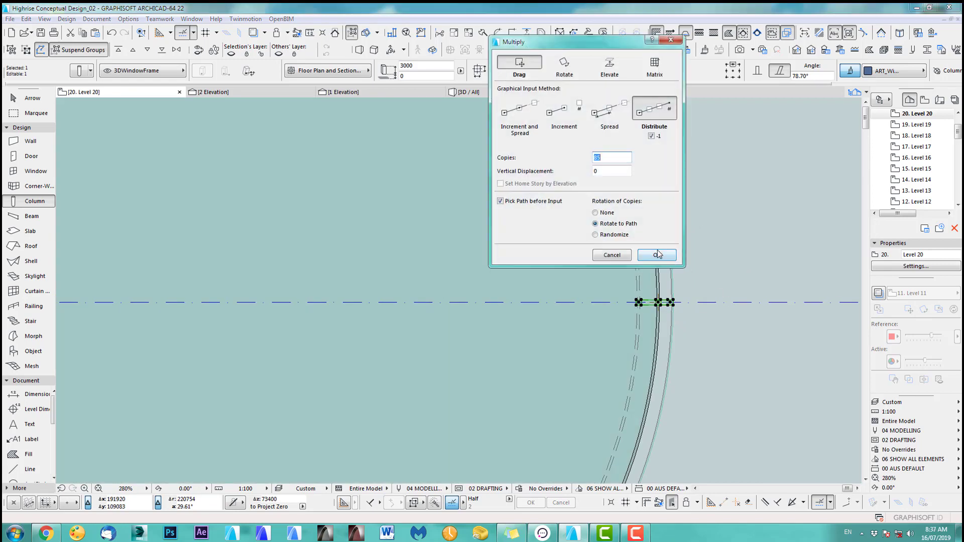
left_click(659, 254)
scroll(676, 327, "up", 3)
left_click(566, 262)
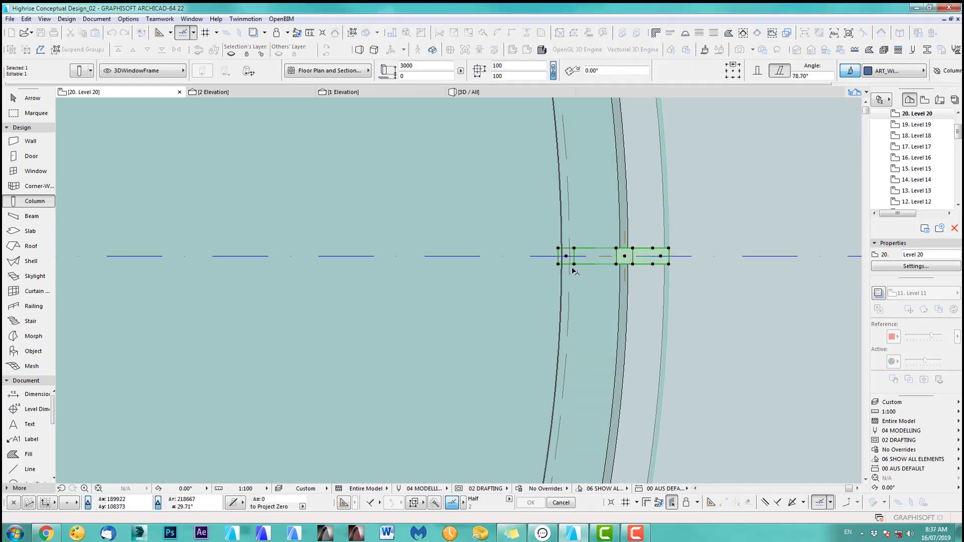
left_click(564, 261)
scroll(570, 271, "down", 8)
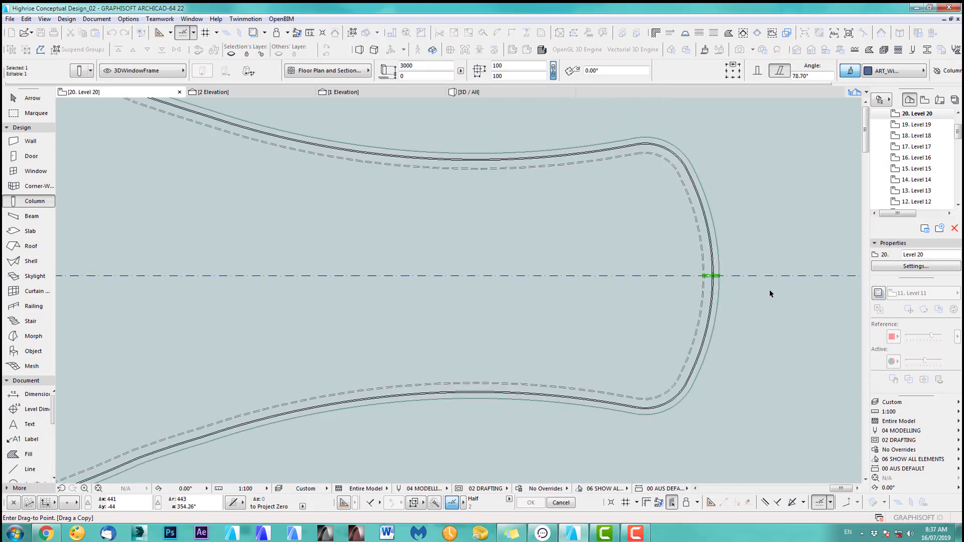
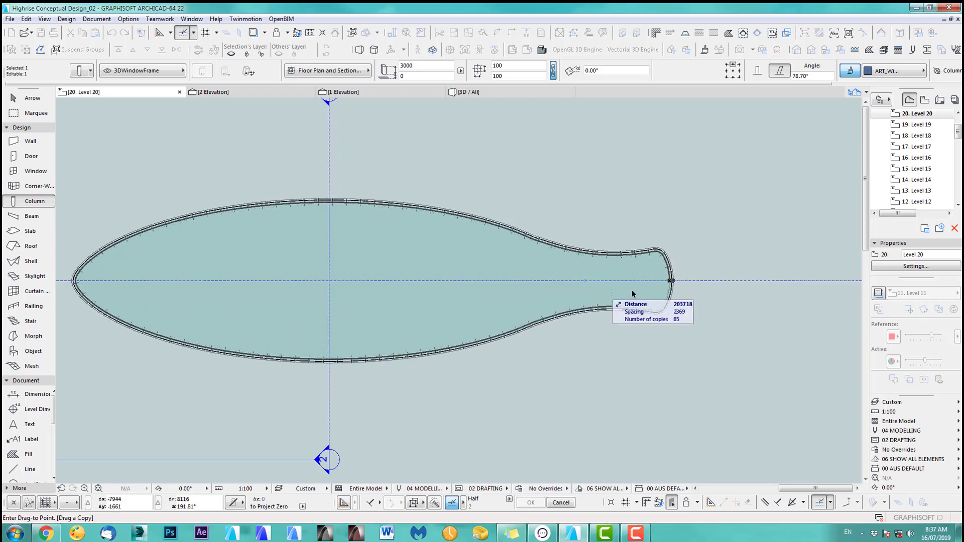
left_click(671, 281)
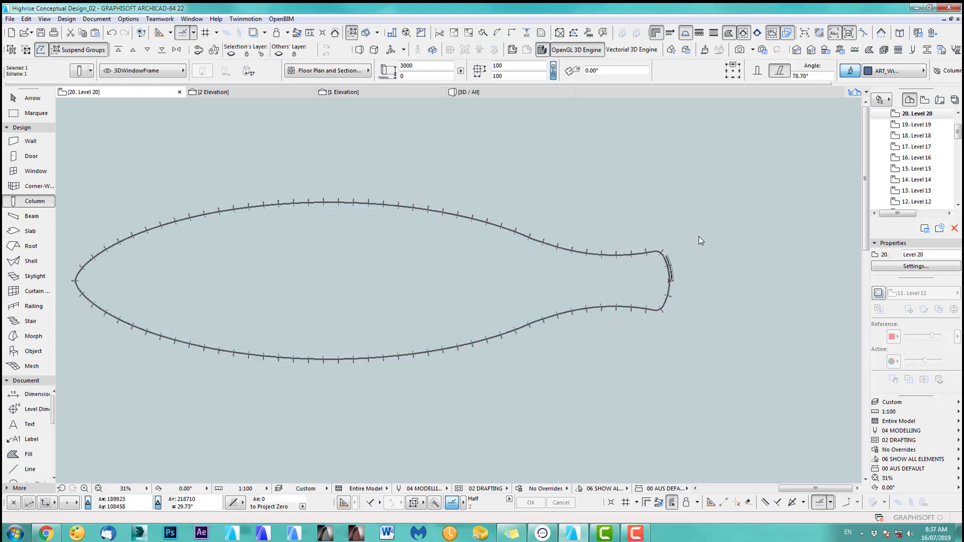
In the 3D view, set the stories to show to Infinite and view the whole tower.
key("F3")
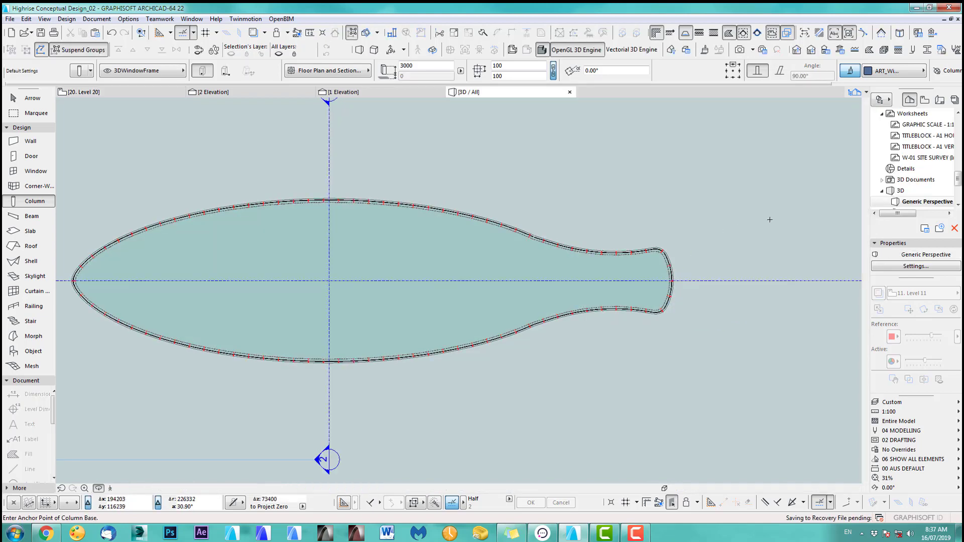
scroll(574, 257, "down", 2)
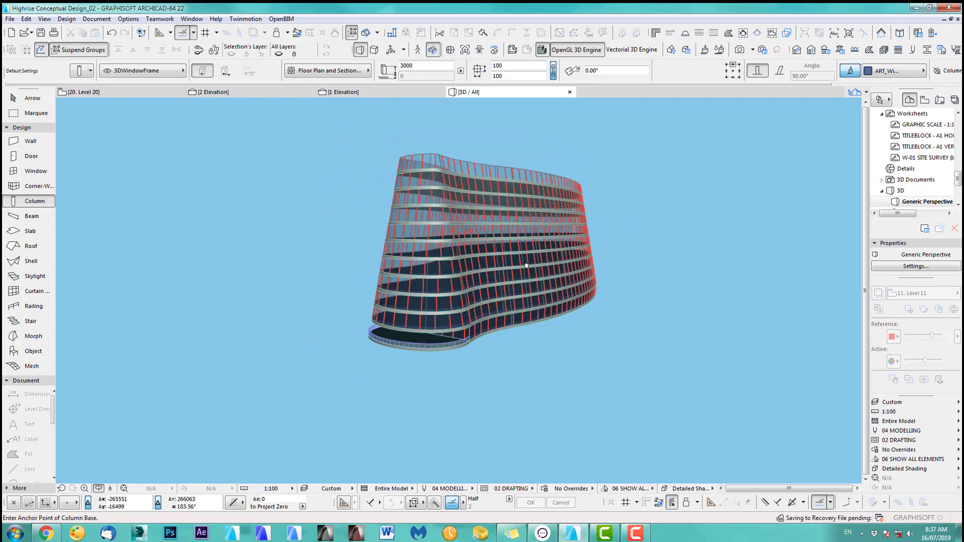
middle_click_drag(530, 258, 470, 321)
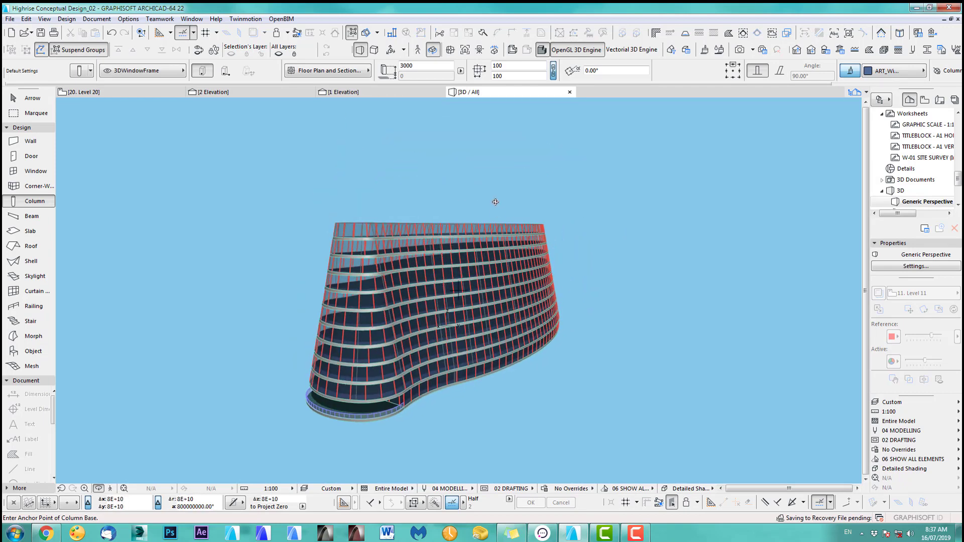
key("ctrl+alt+F5")
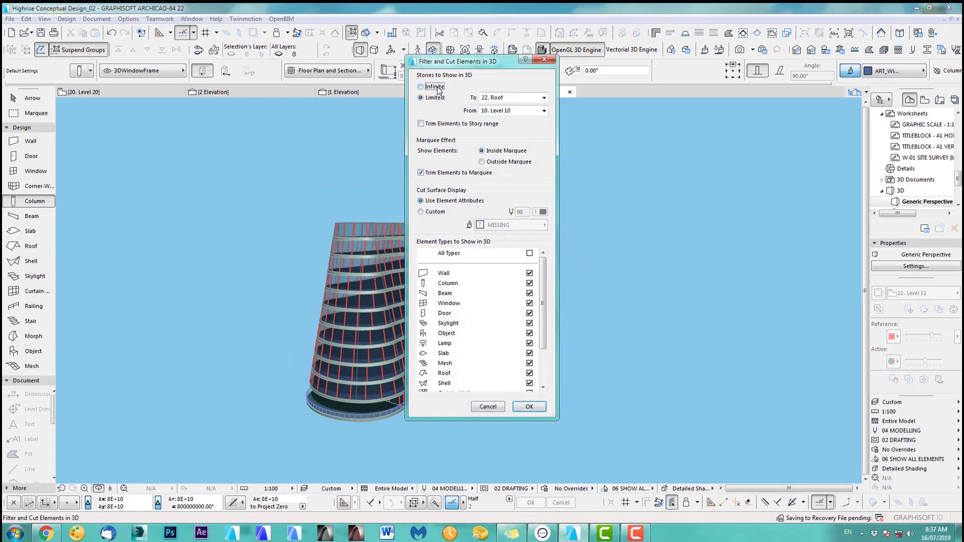
left_click(529, 406)
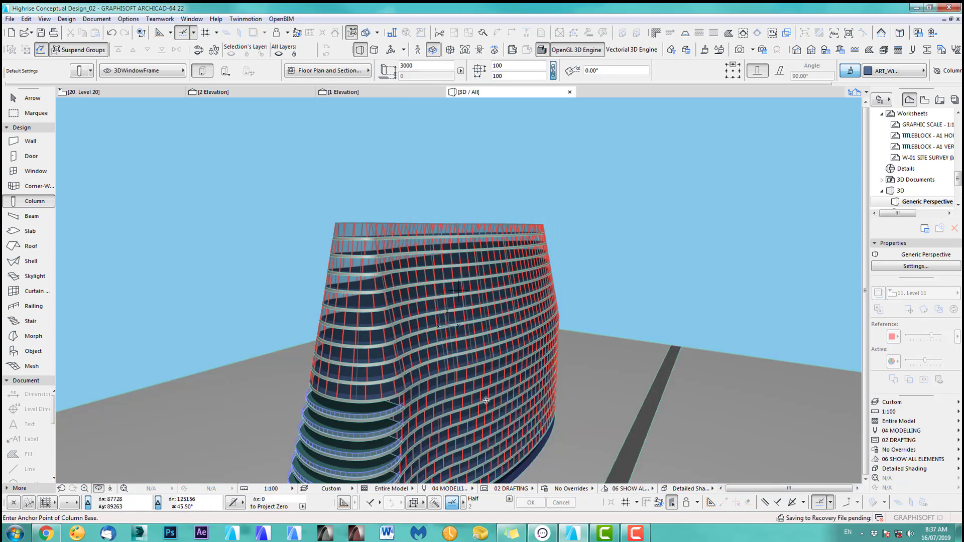
scroll(467, 377, "down", 2)
middle_click_drag(468, 387, 561, 286)
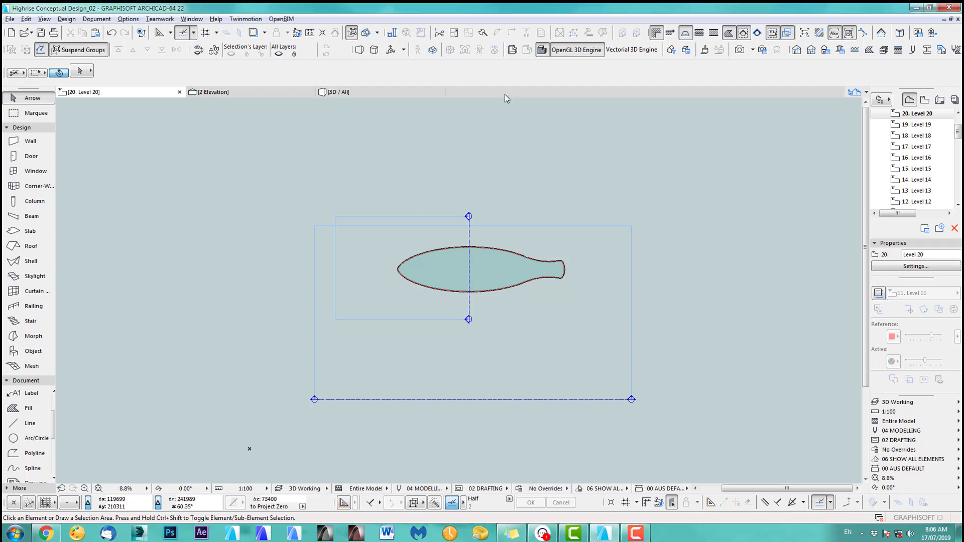
Open the 1 Elevation with current view settings and examine which story level marks the start of the inward tilt.
left_click(615, 400)
right_click(615, 400)
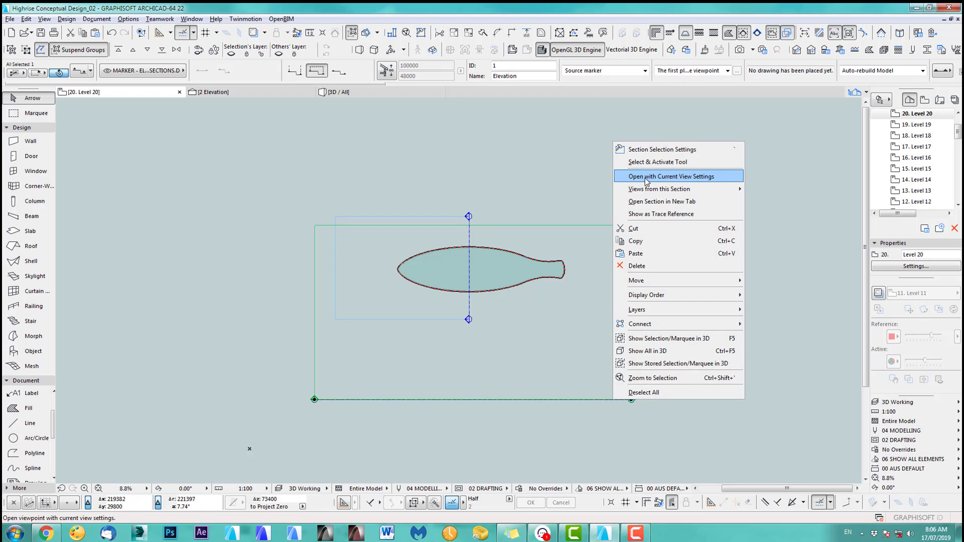
left_click(646, 177)
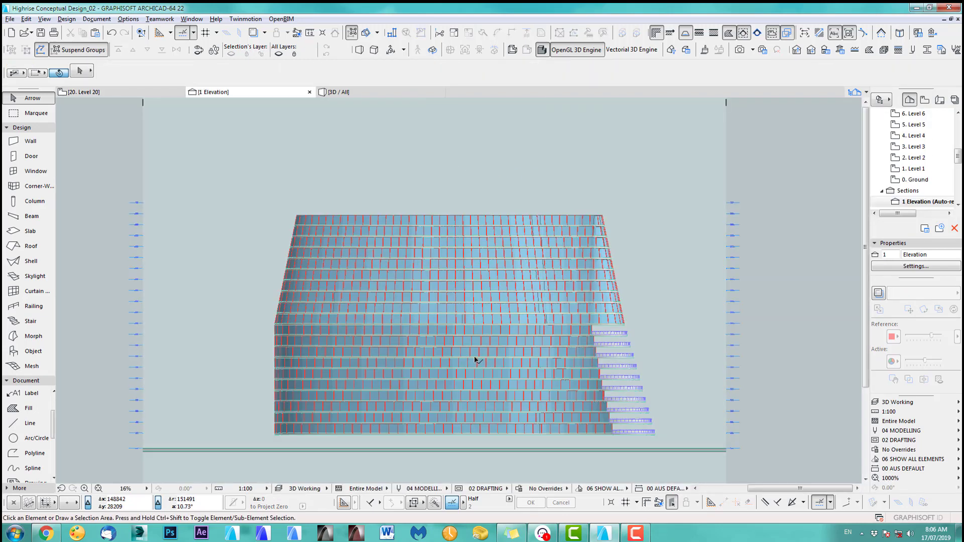
middle_click_drag(475, 362, 475, 336)
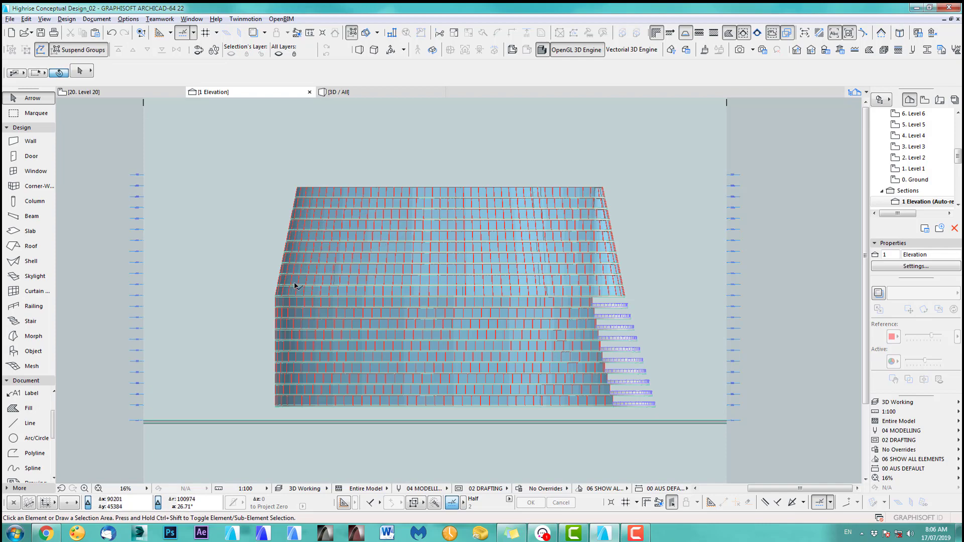
scroll(274, 298, "up", 4)
middle_click_drag(274, 298, 500, 254)
scroll(168, 277, "up", 5)
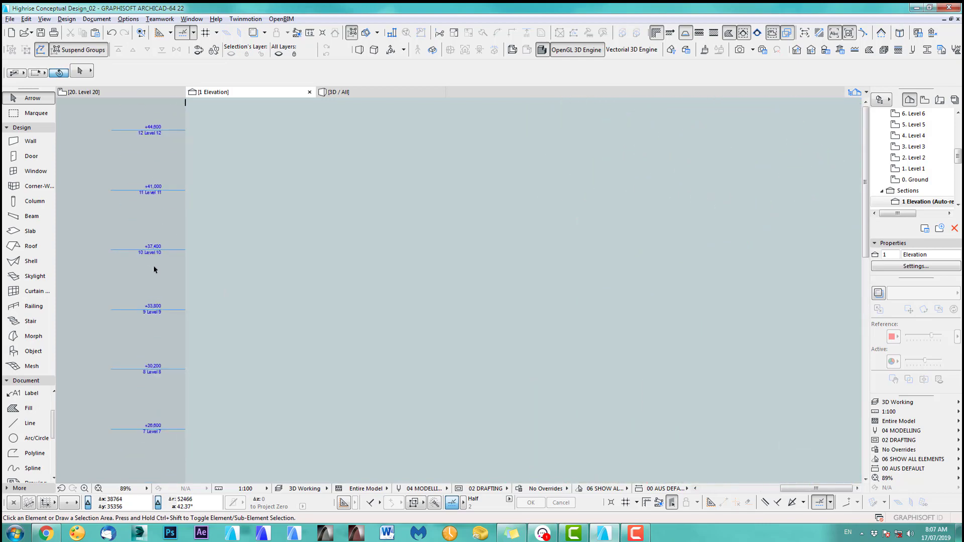
scroll(133, 258, "down", 5)
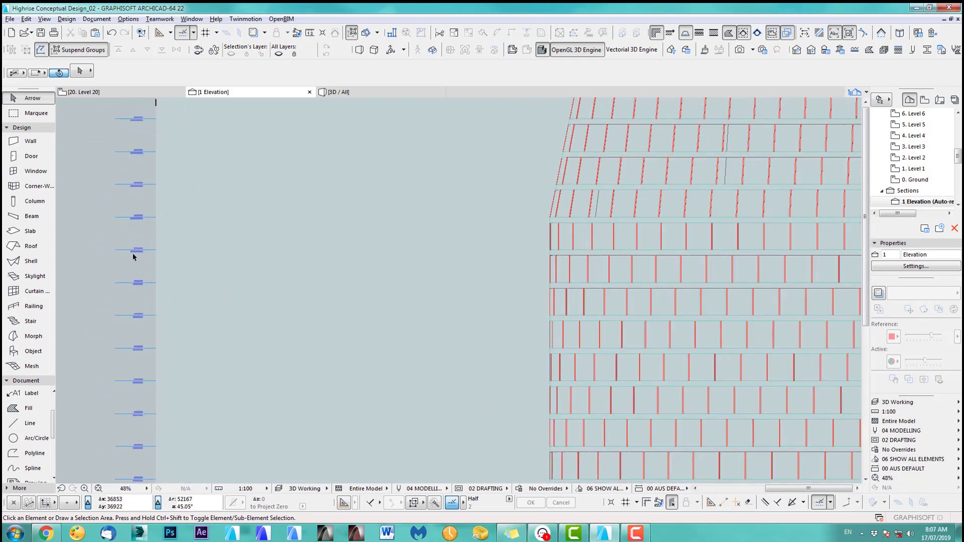
scroll(119, 228, "up", 4)
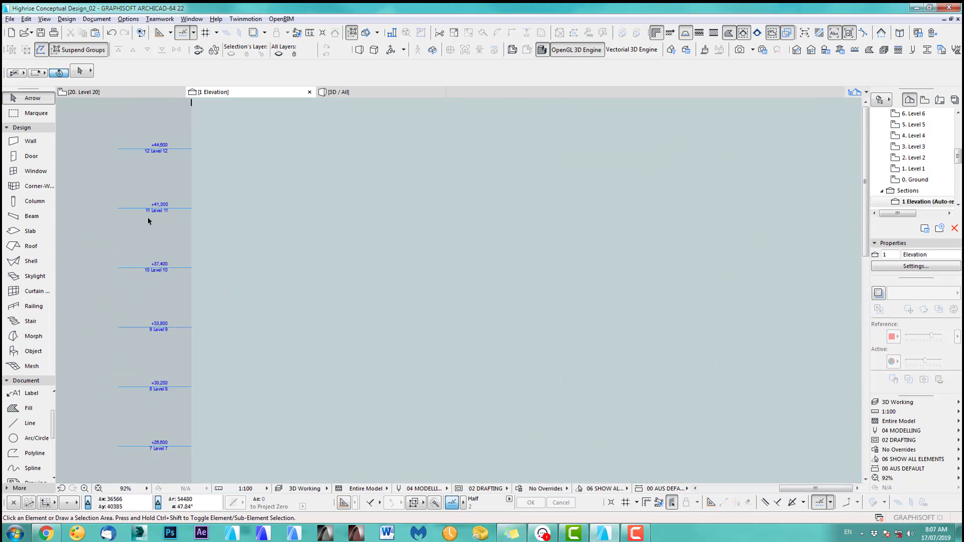
scroll(454, 224, "down", 10)
Copy the Level 11 slab, paste it on the Level 20 plan and place it about 55,200 straight below its original position.
key("F2")
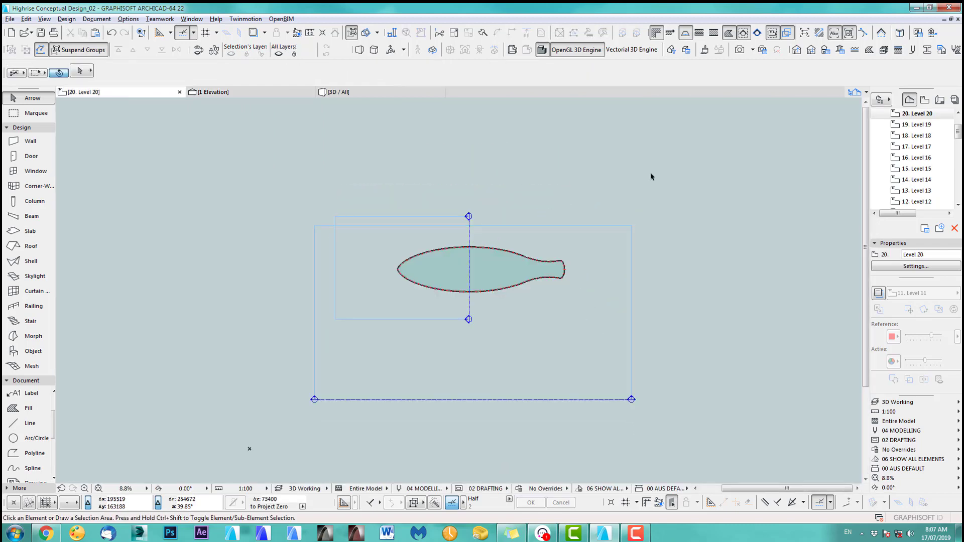
scroll(944, 201, "down", 1)
double_click(943, 202)
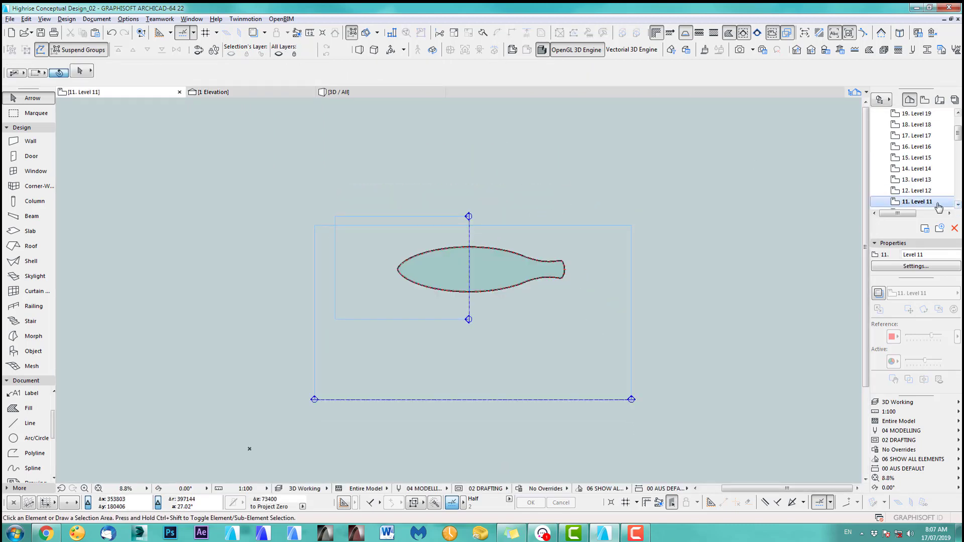
left_click(515, 272)
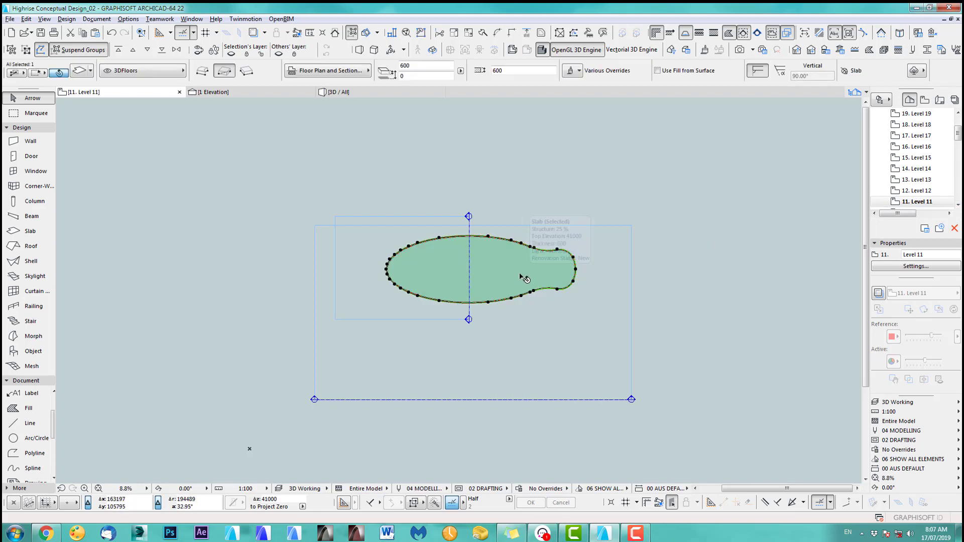
scroll(944, 155, "up", 2)
left_click(939, 114)
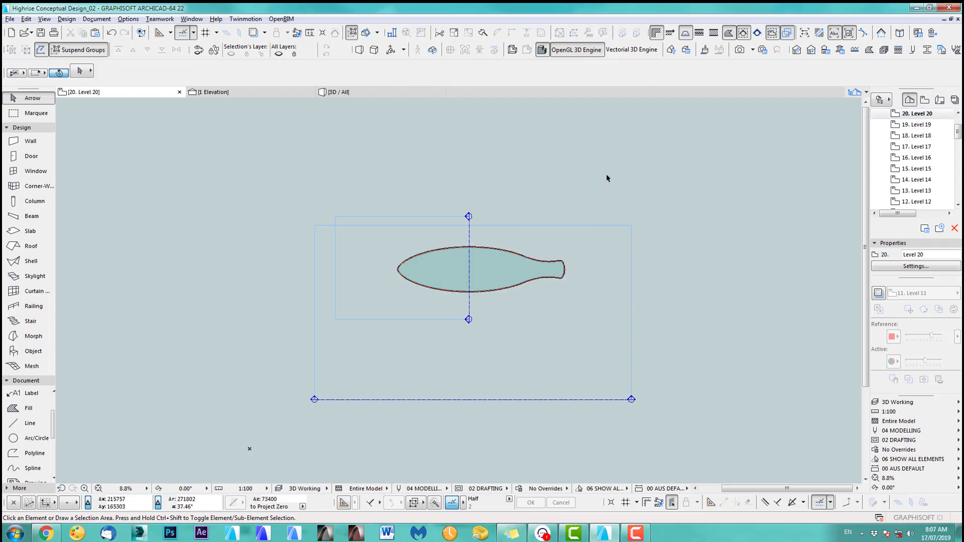
key("ctrl+v")
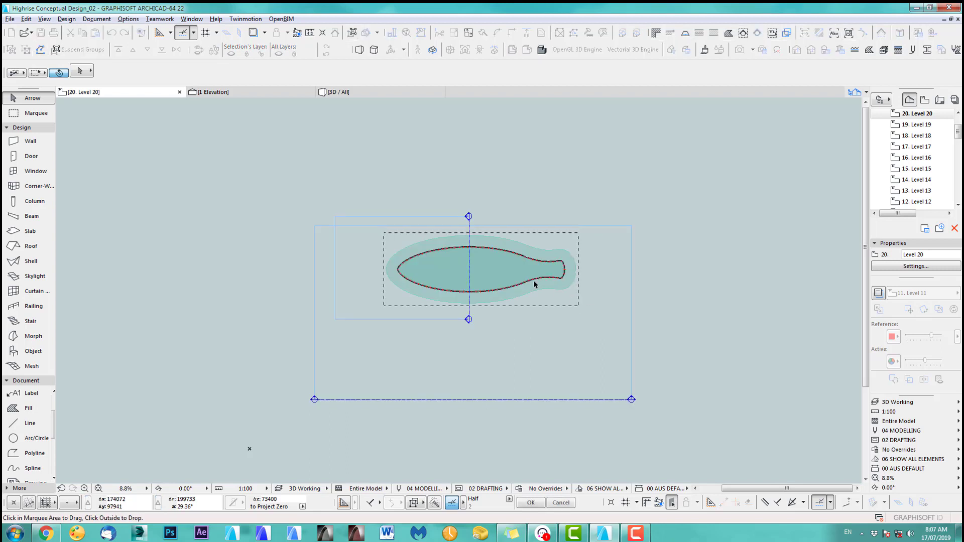
left_click(548, 288)
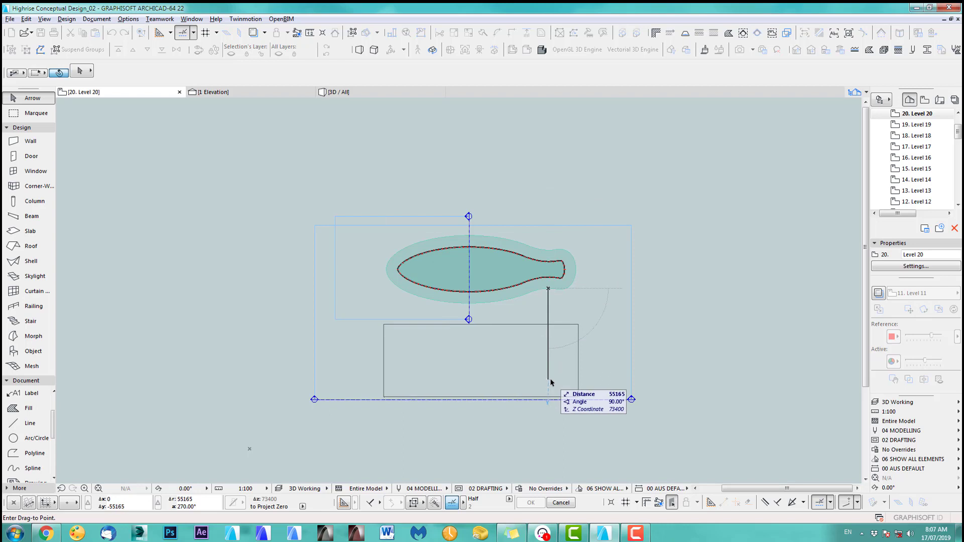
left_click(551, 382)
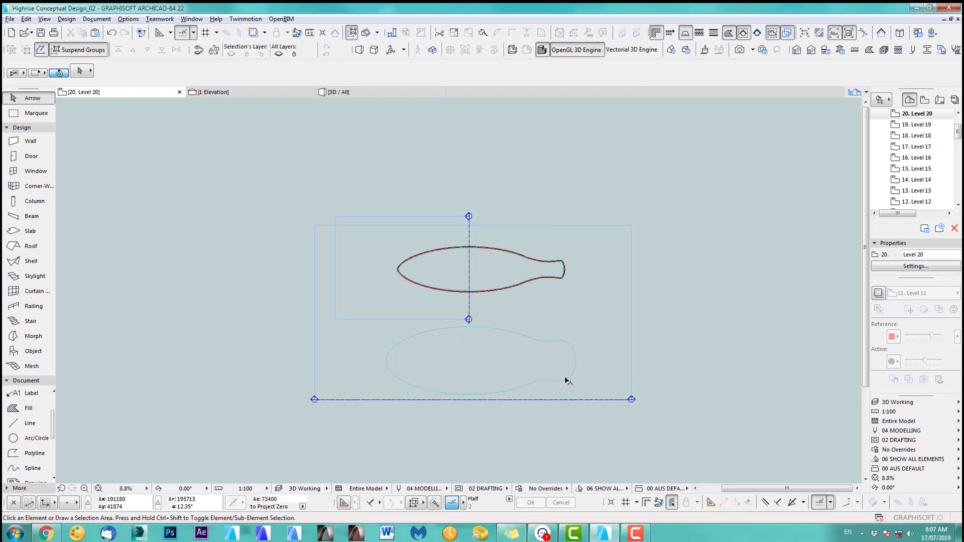
Try to trace the pasted slab's outline with the Spline tool, and undo the trace.
scroll(568, 382, "up", 2)
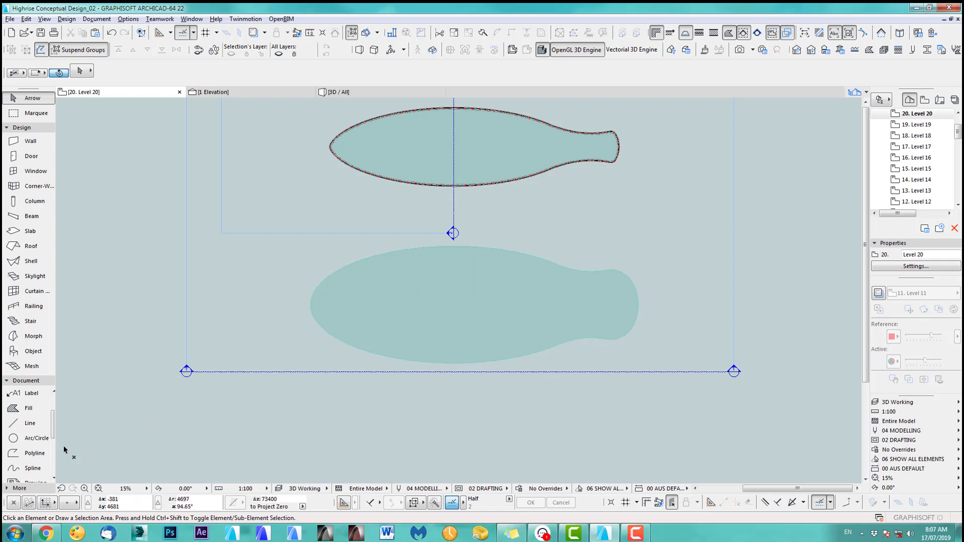
left_click(33, 468)
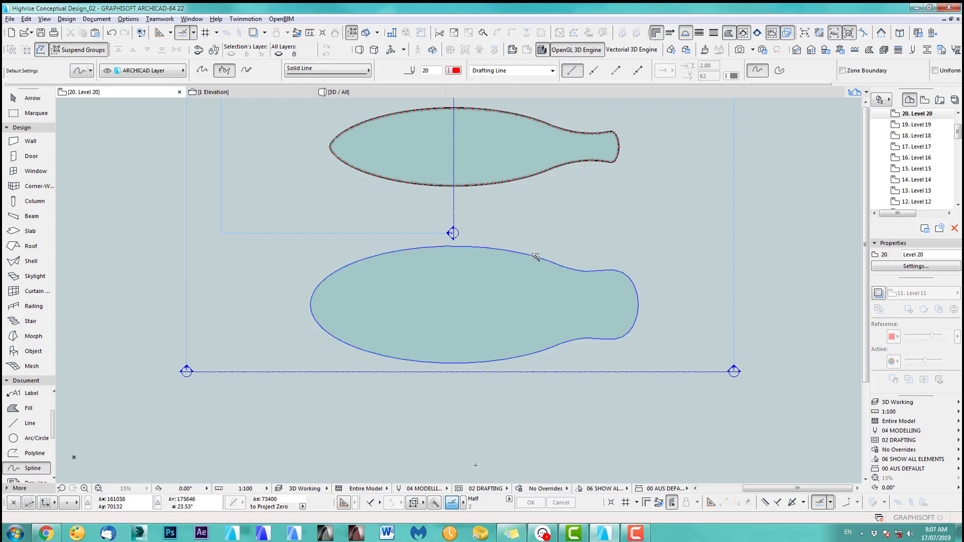
key("shift")
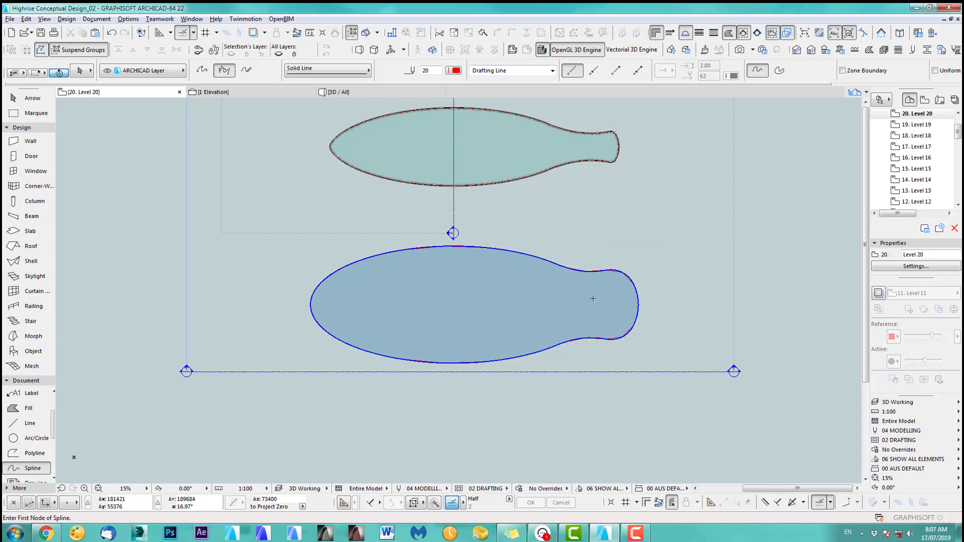
scroll(634, 282, "up", 6)
key("ctrl+z")
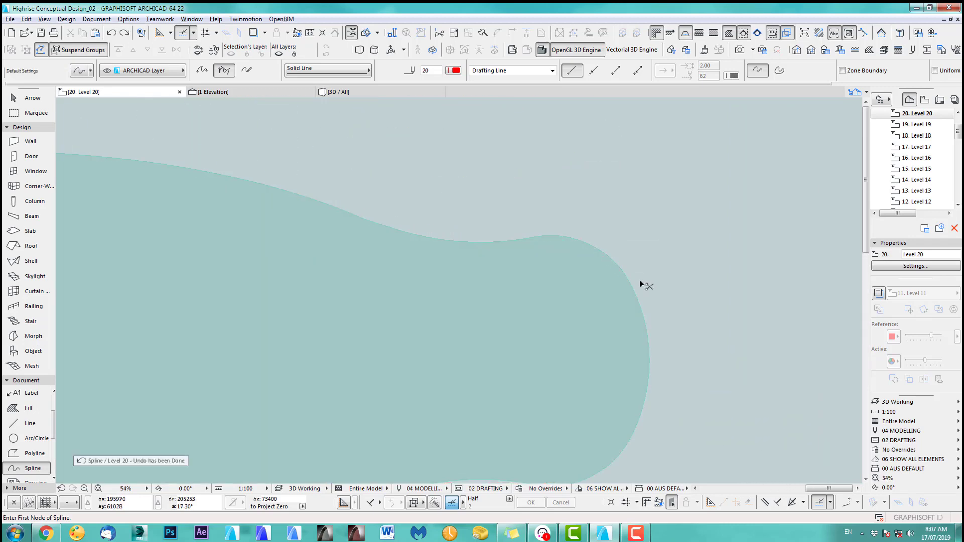
Trace the pasted slab's full outline with the Polyline tool.
scroll(641, 284, "down", 6)
left_click(35, 453)
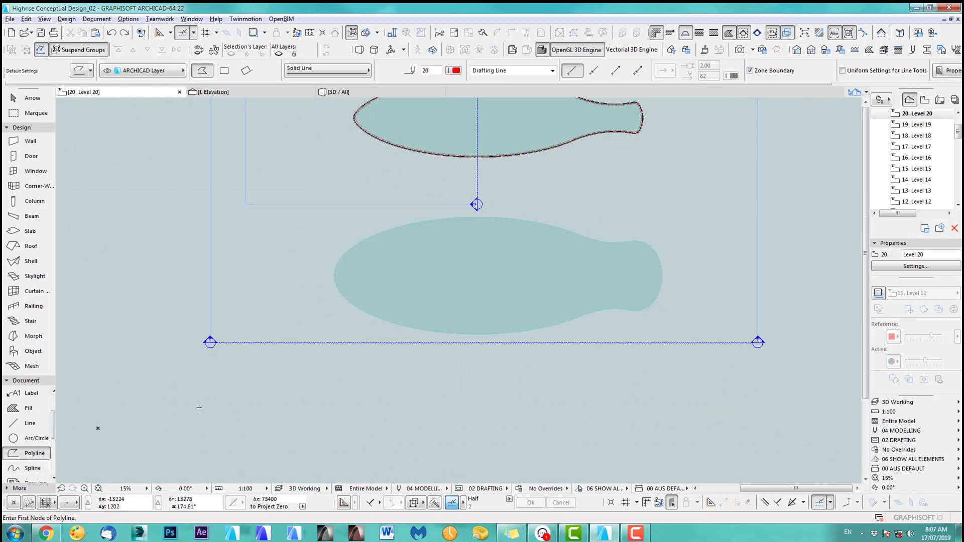
scroll(588, 279, "up", 3)
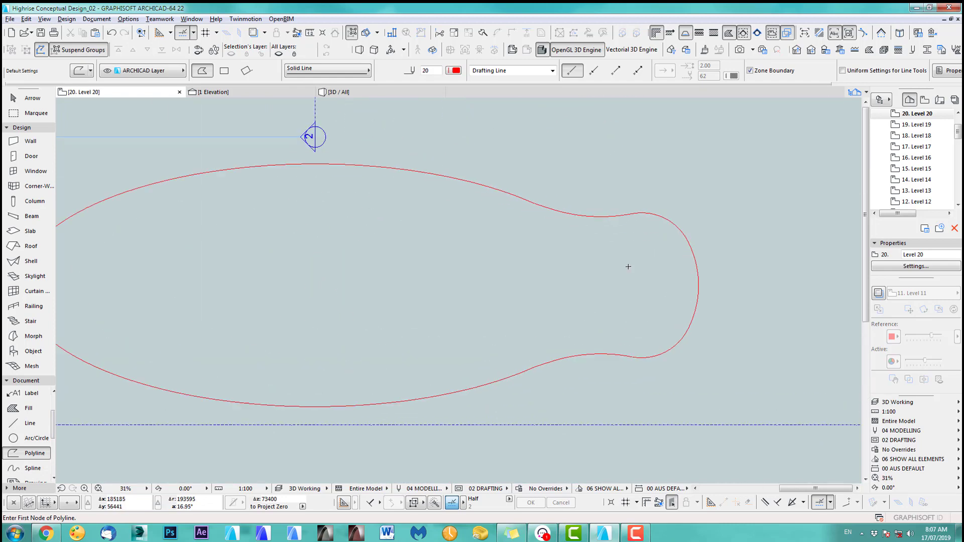
Delete the pasted Level 11 slab, keeping only its traced polyline outline on the Level 20 plan.
left_click(586, 281, "shift")
key("Delete")
scroll(545, 308, "down", 2)
scroll(550, 305, "down", 1)
scroll(531, 304, "down", 1)
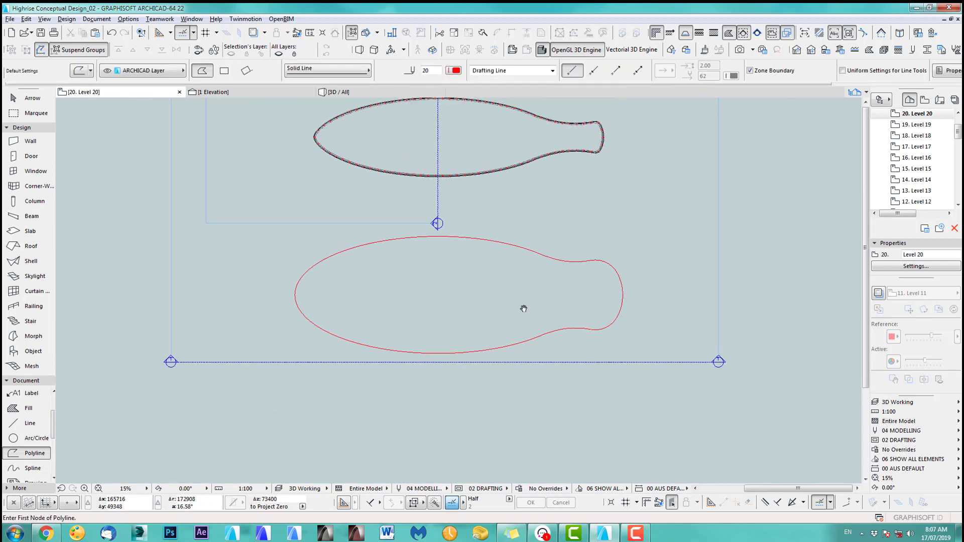
Draw an extruded shell about 74,700 long from the outline's upper midpoint past its right end, wide enough to cover the outline's full depth.
double_click(30, 261)
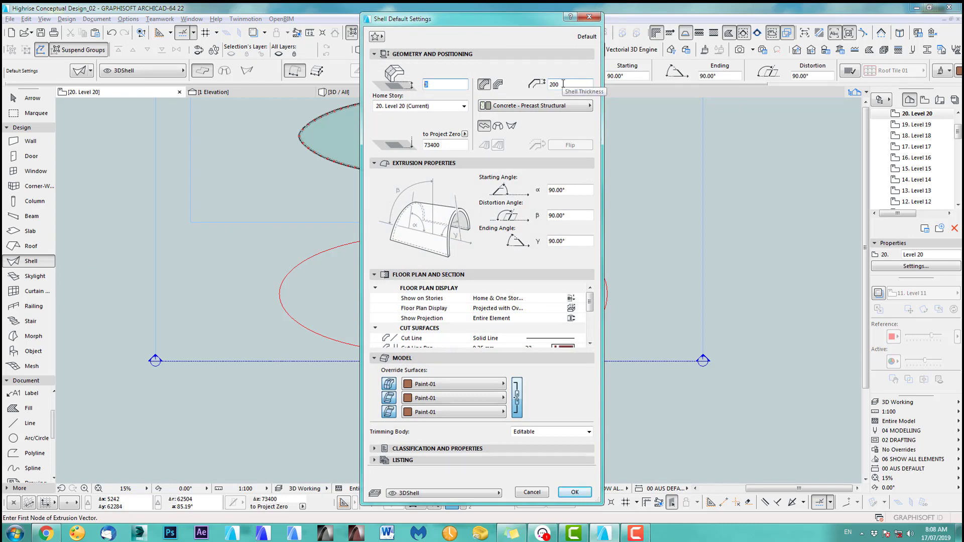
left_click(574, 189)
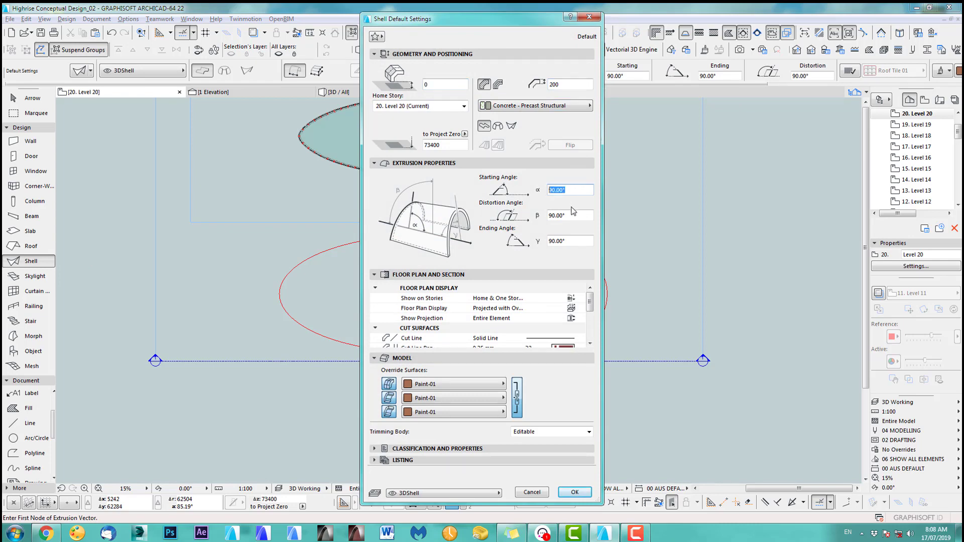
left_click(571, 240)
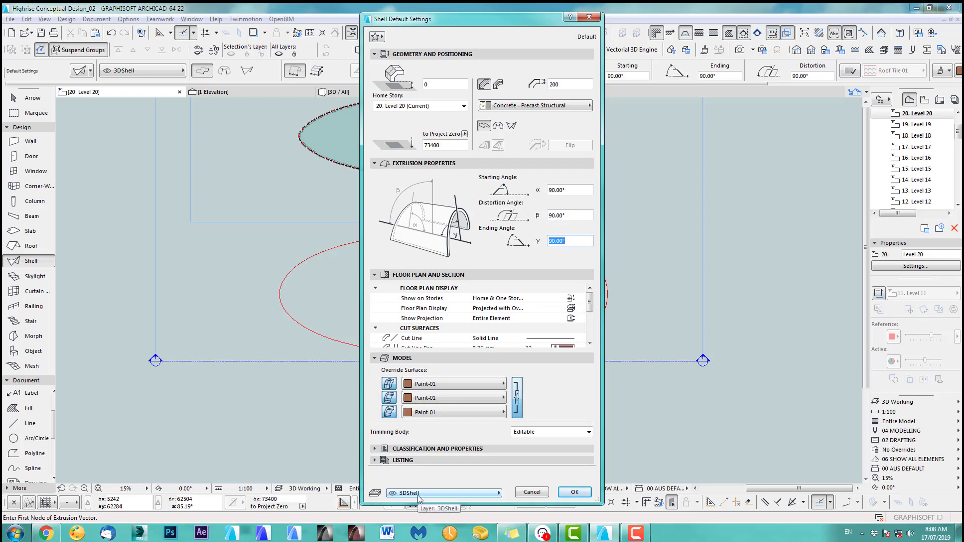
left_click(575, 493)
scroll(432, 252, "up", 3)
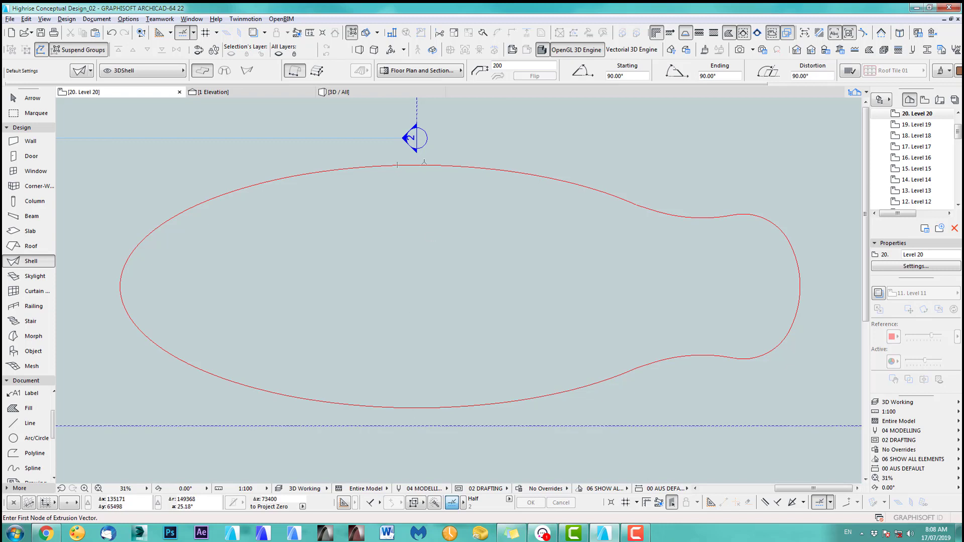
left_click(417, 164)
scroll(640, 165, "down", 2)
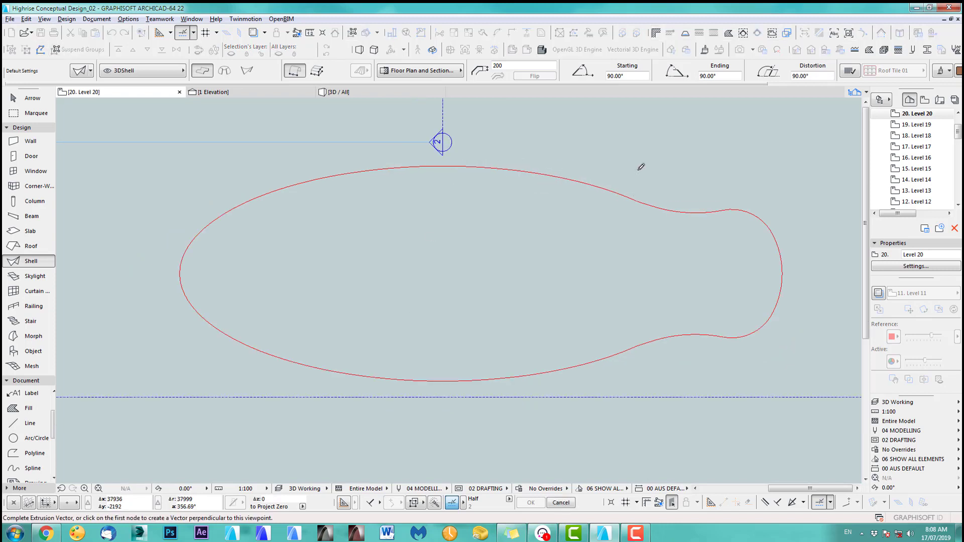
left_click(794, 165)
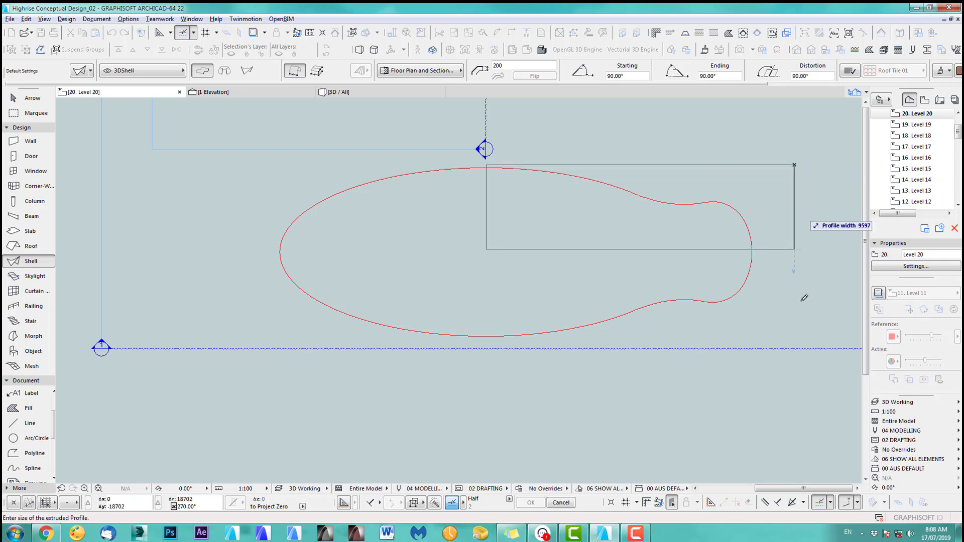
left_click(799, 339)
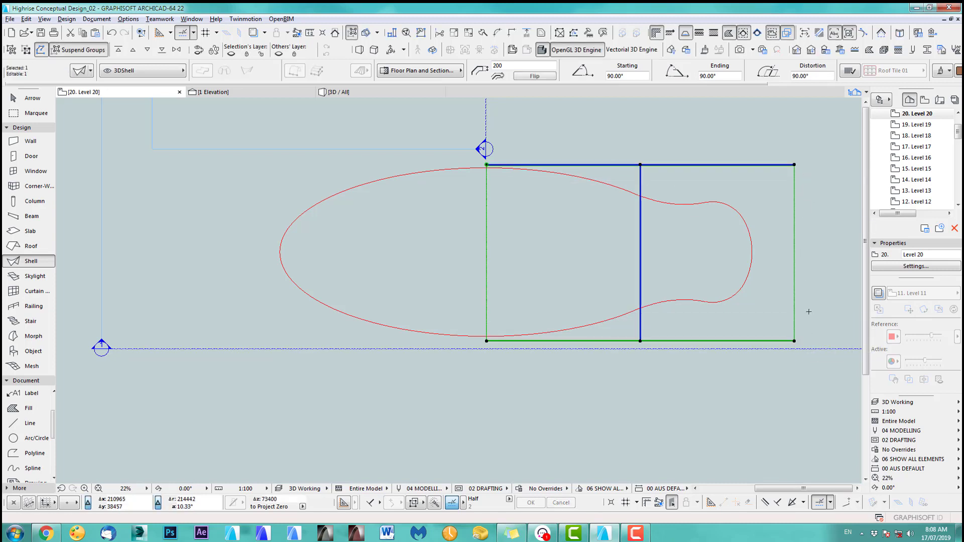
View the selected shell on its own in 3D from another angle and return to the Level 20 plan.
key("F3")
key("F5")
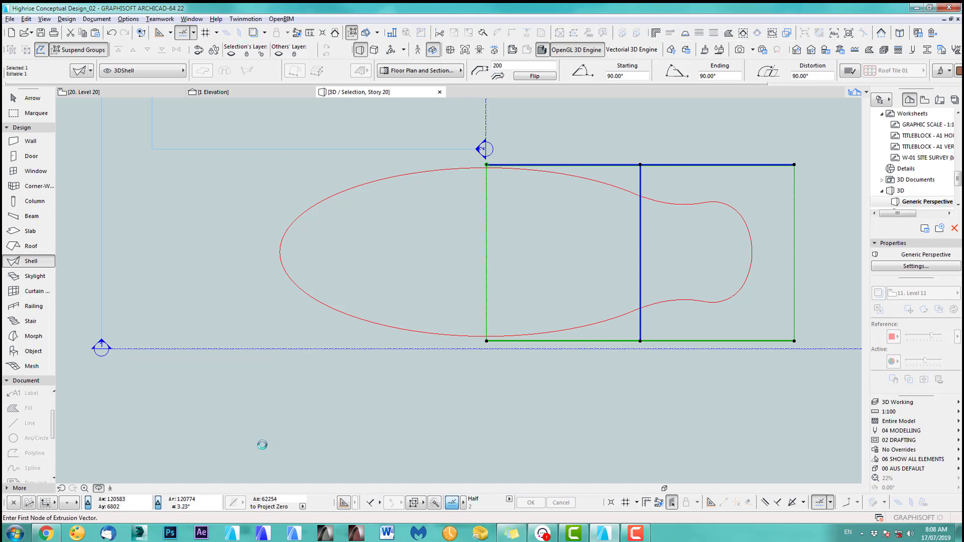
left_click_drag(511, 240, 316, 214)
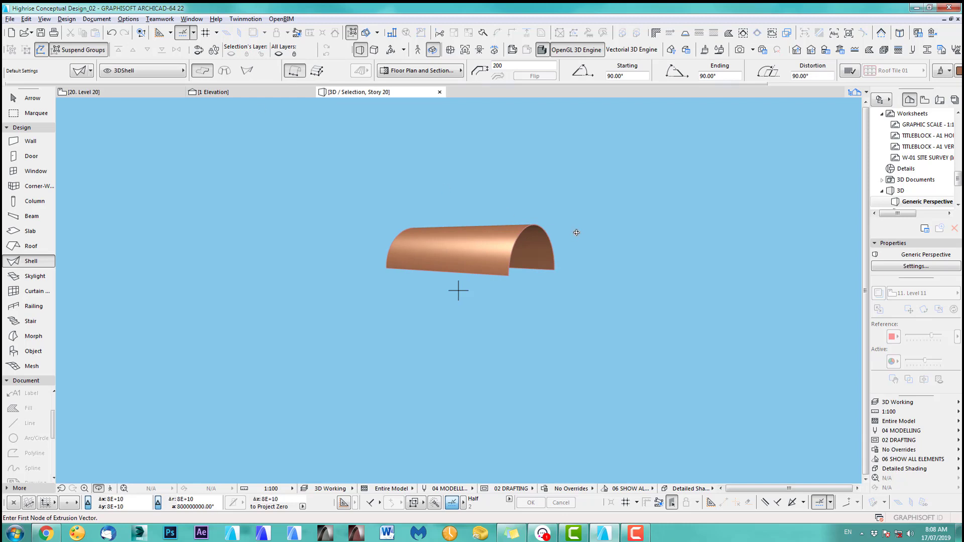
key("F2")
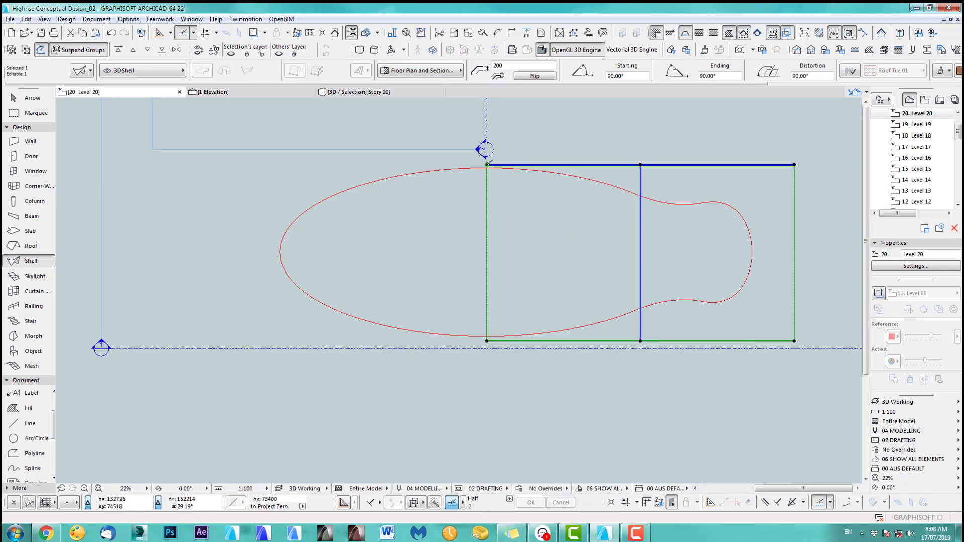
Lengthen the shell's extrusion past the outline's left end so the shell covers the whole outline, and reselect the shell.
left_click(486, 164)
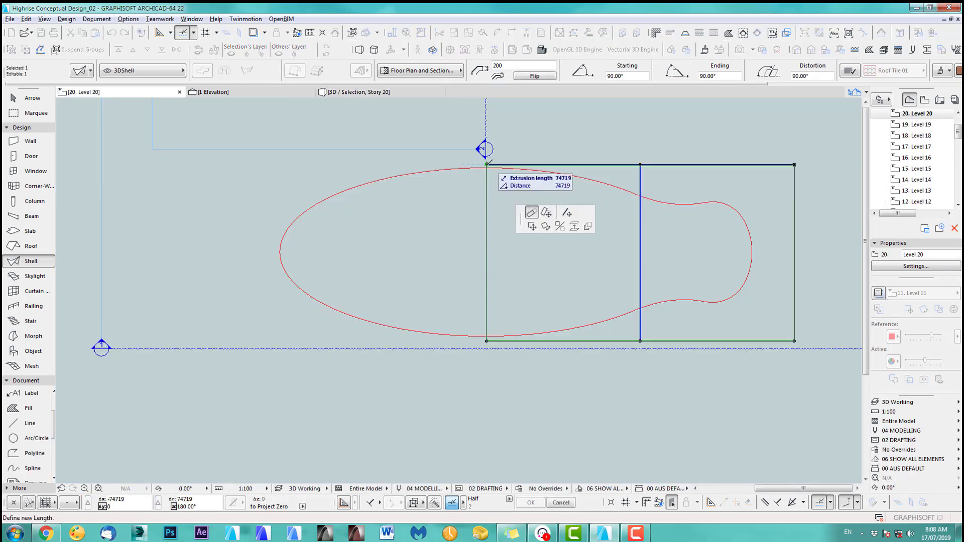
left_click(236, 166)
scroll(674, 232, "down", 2)
middle_click_drag(680, 282, 512, 263)
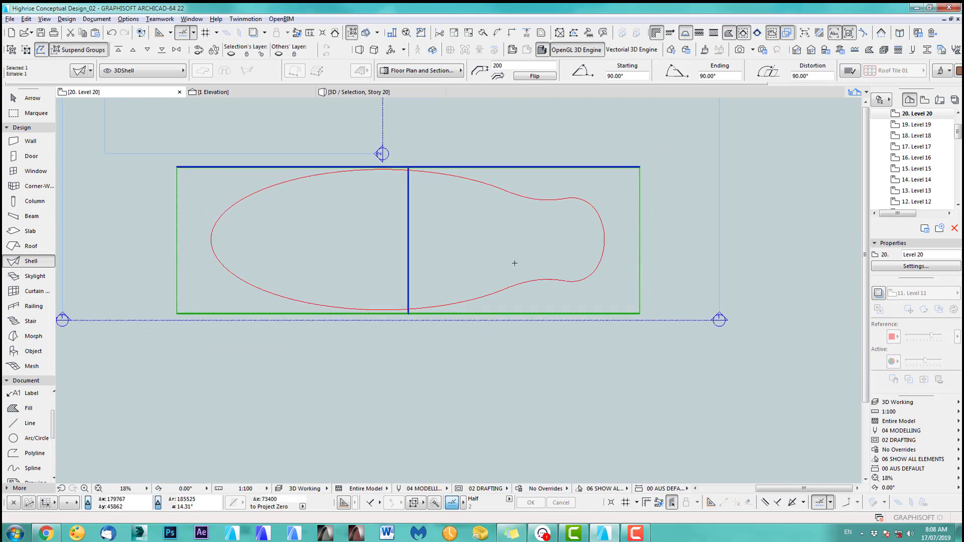
key("Escape")
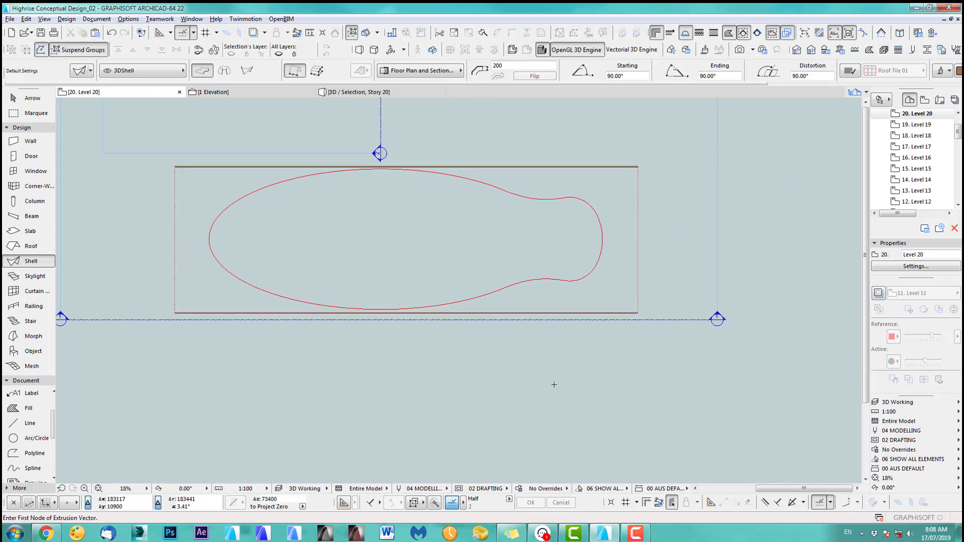
middle_click_drag(543, 359, 564, 372)
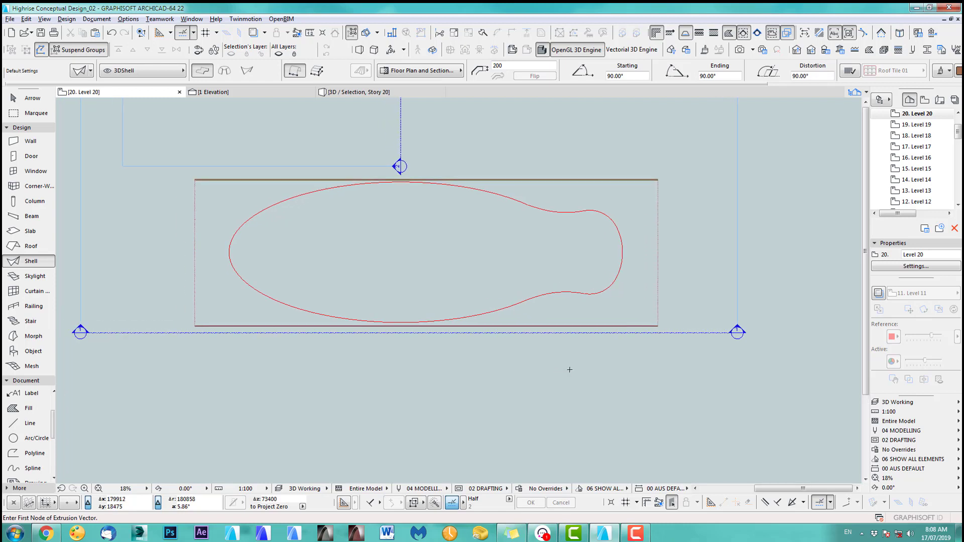
left_click(658, 326)
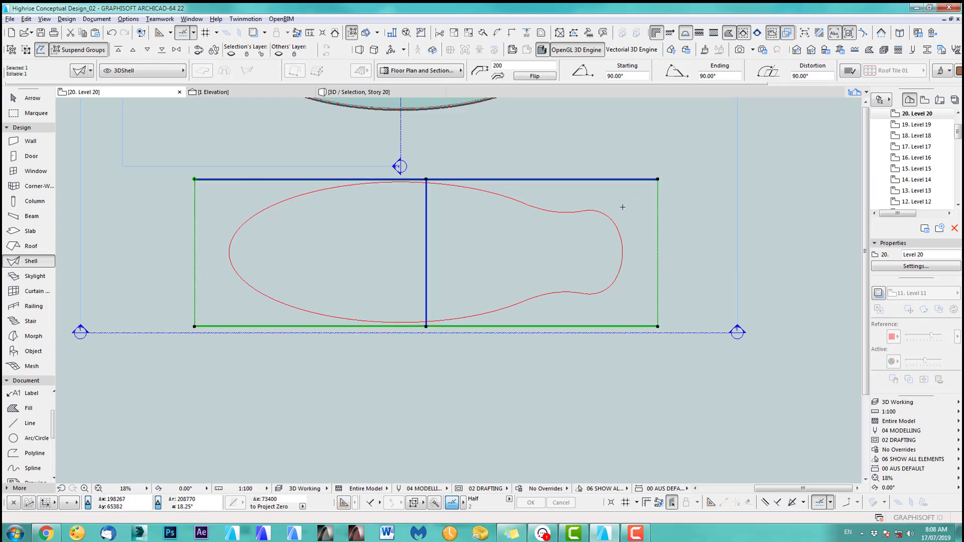
right_click(605, 198)
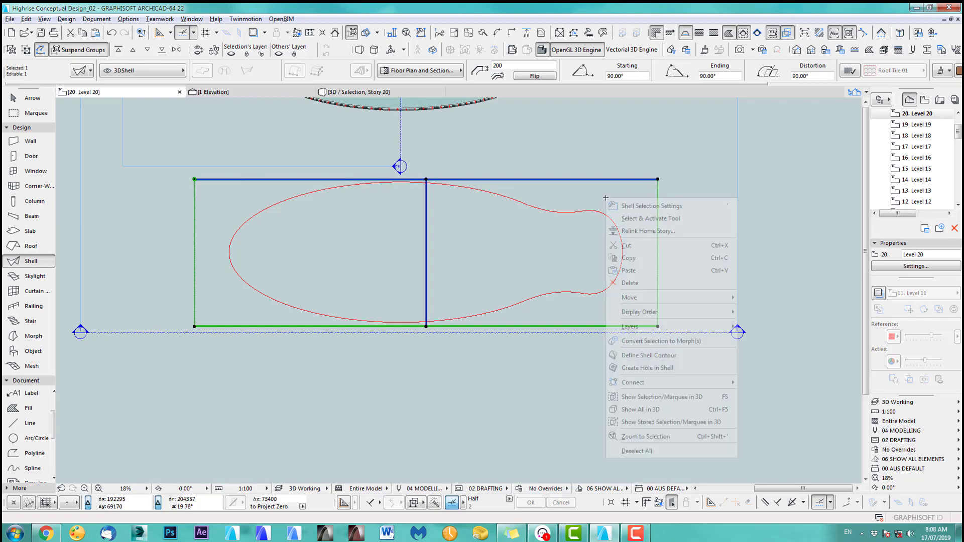
mouse_move(654, 312)
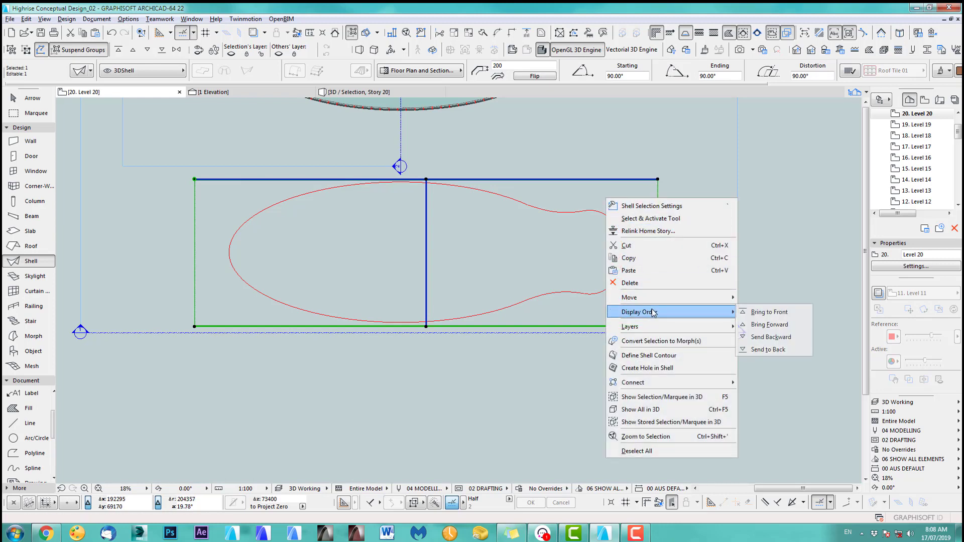
left_click(652, 355)
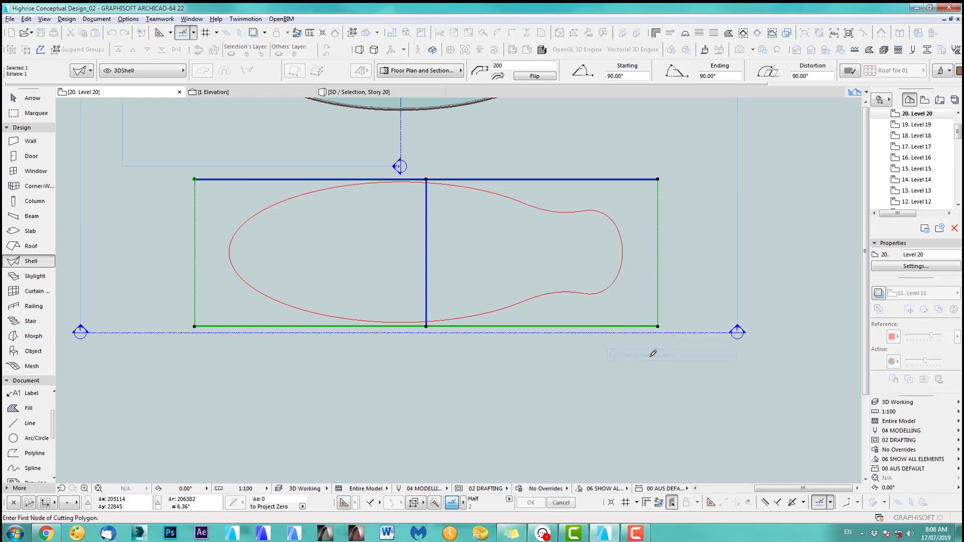
left_click(522, 246)
key("Escape")
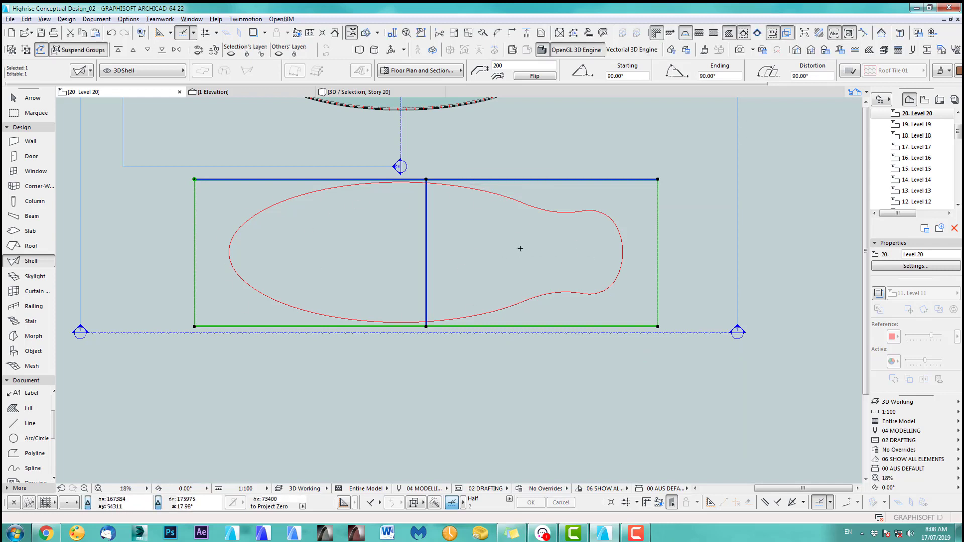
left_click(575, 240)
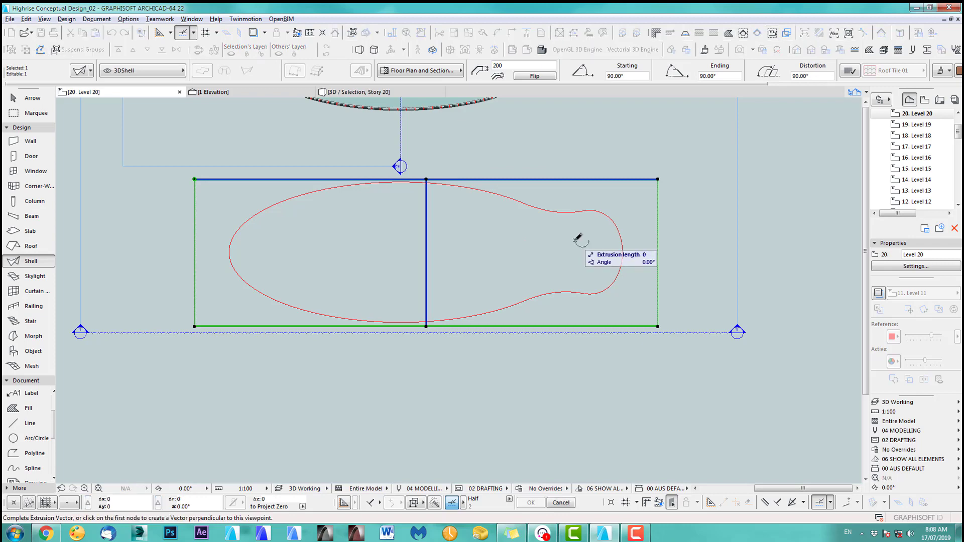
key("Escape")
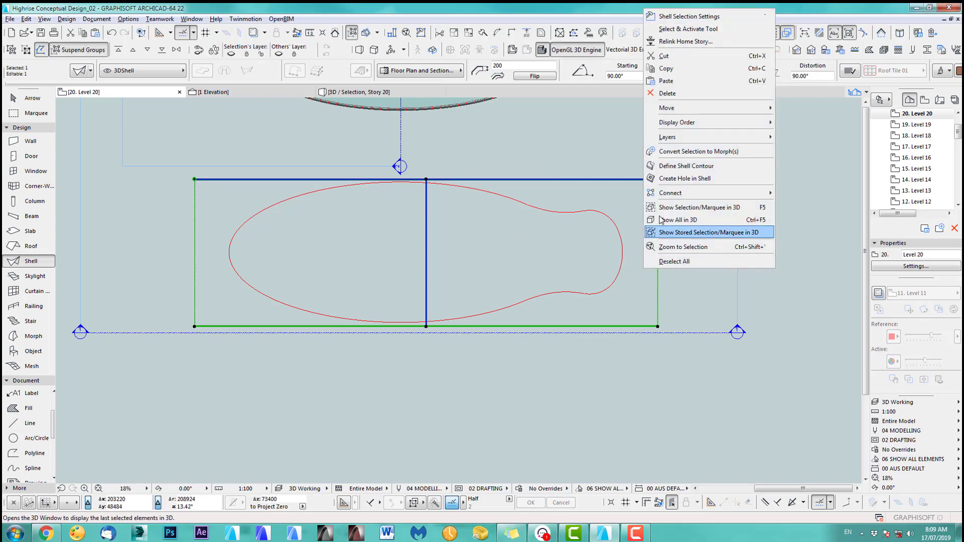
Define the shell's contour from the traced polyline outline, and check the trimmed shell in 3D.
left_click(669, 166)
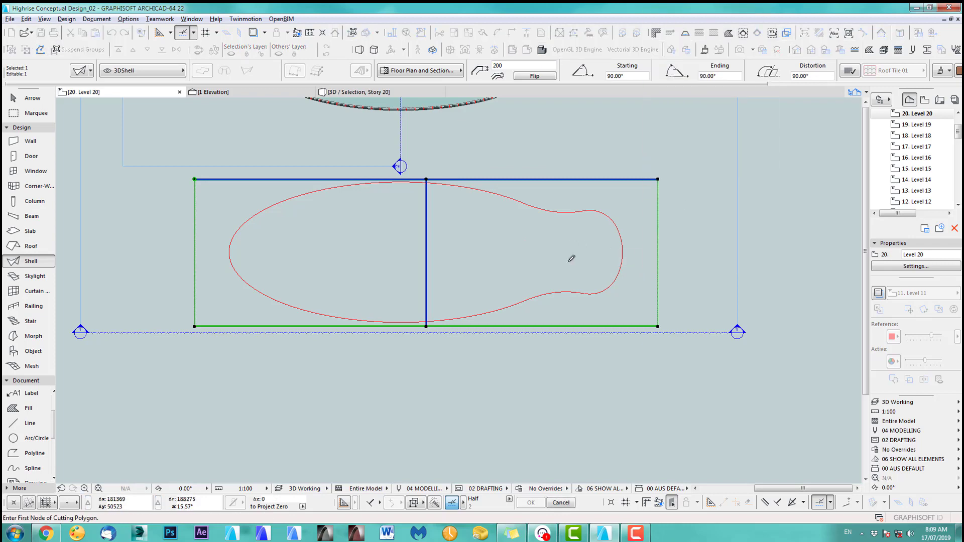
left_click(583, 231)
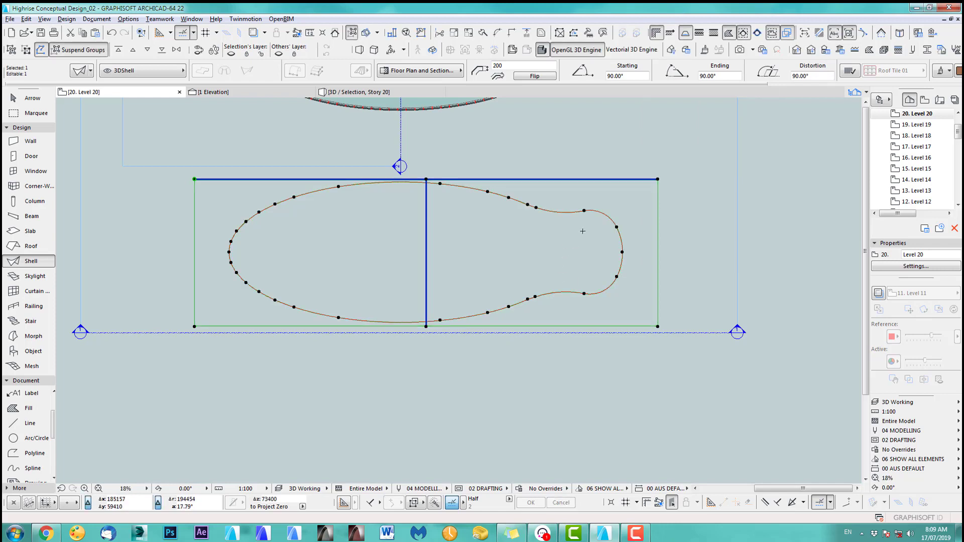
key("F5")
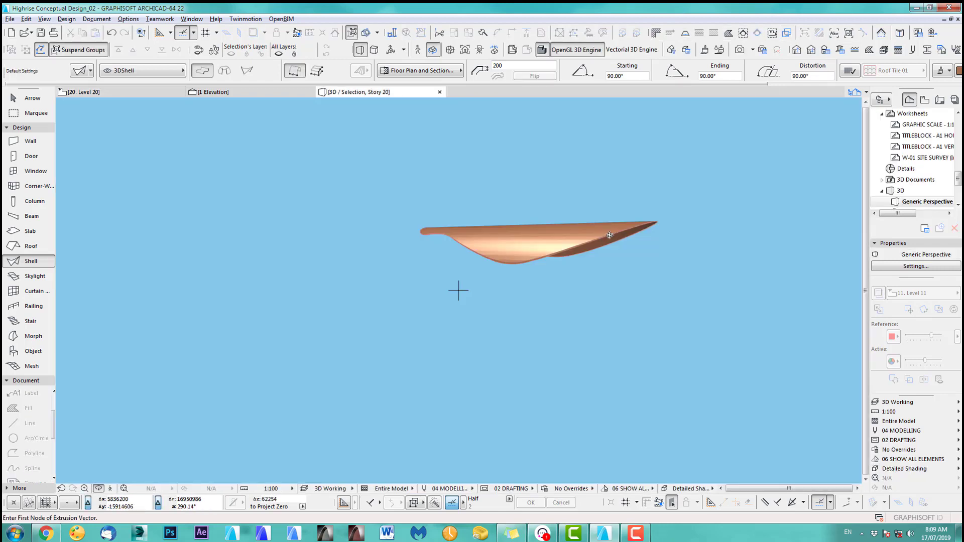
middle_click_drag(458, 291, 737, 281, "shift")
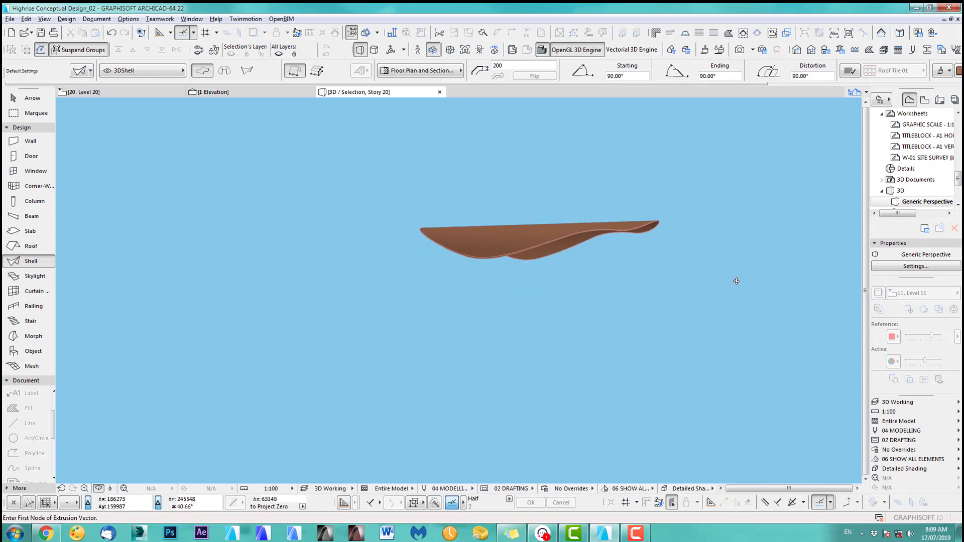
key("F2")
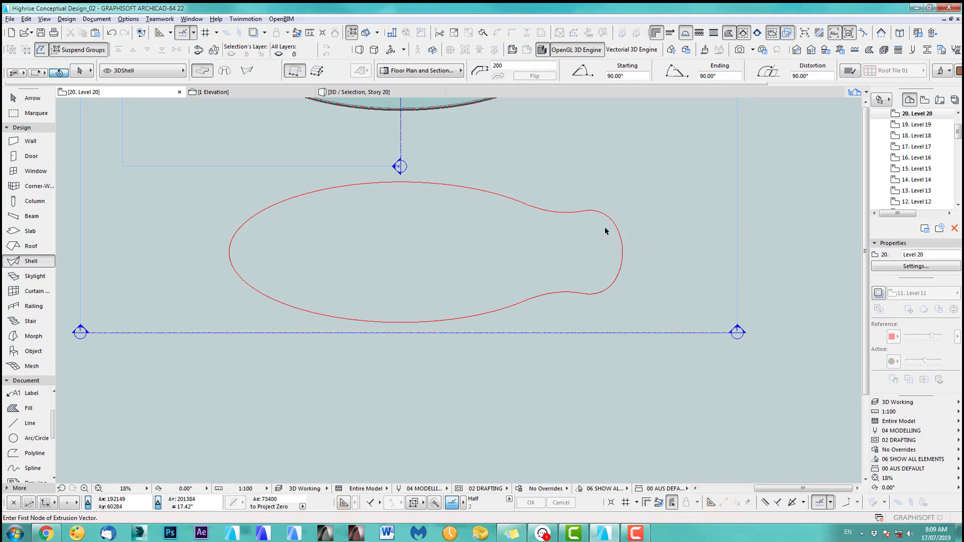
Select the shell and drag its contour straight down, past the lower edge of the extrusion.
left_click(597, 211)
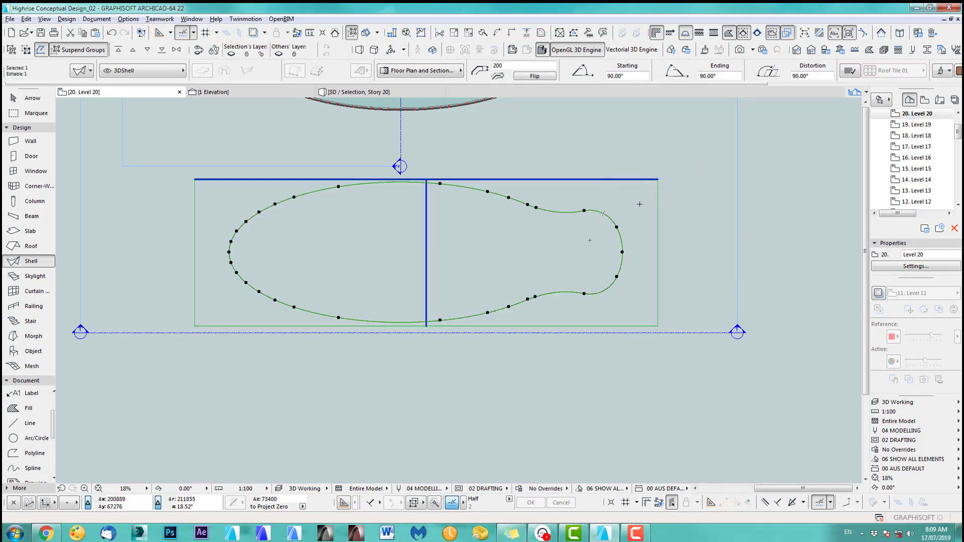
key("Escape")
key("shift")
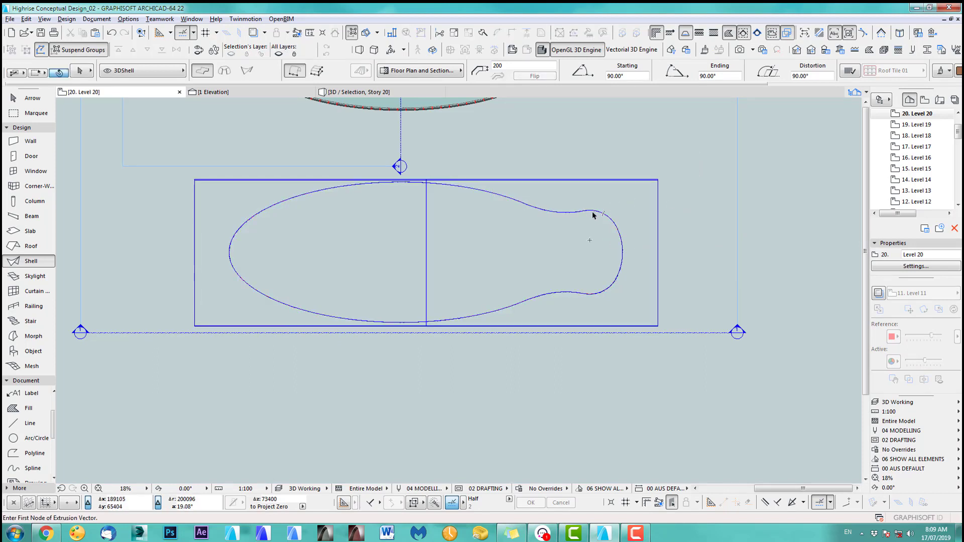
left_click(590, 213, "shift")
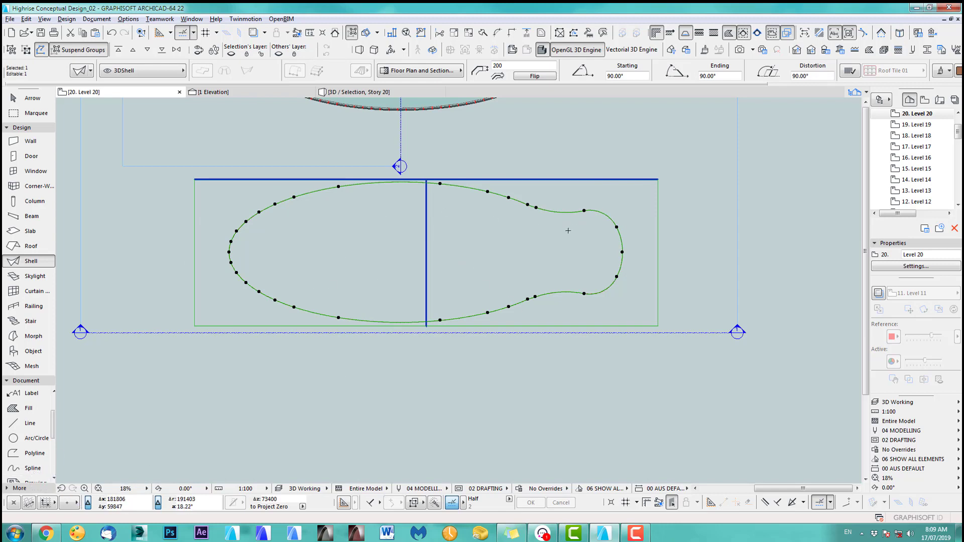
key("ctrl+d")
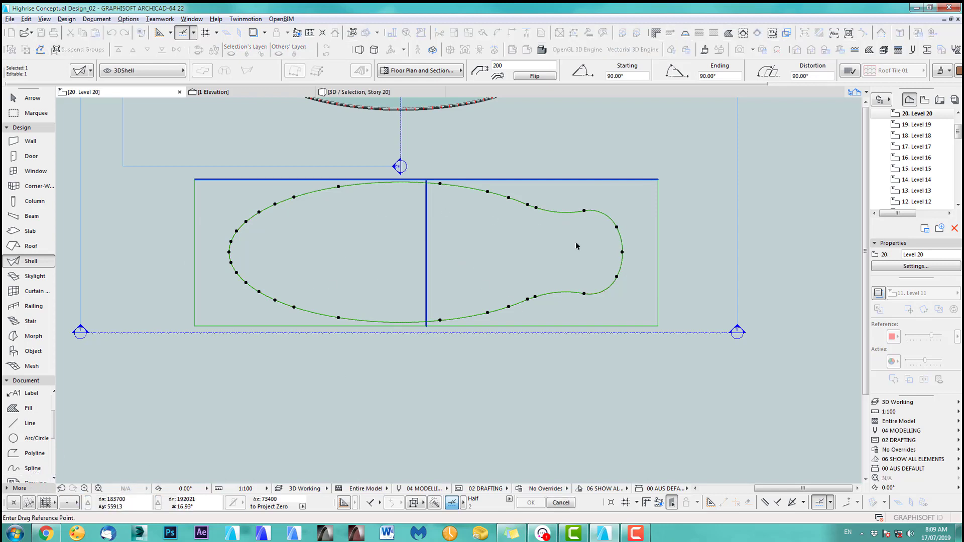
left_click(577, 243)
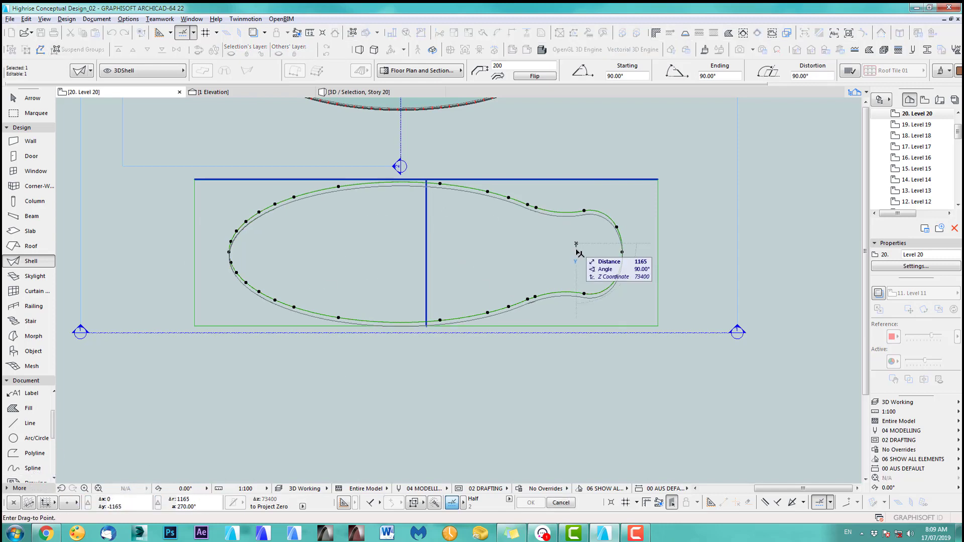
left_click(576, 286)
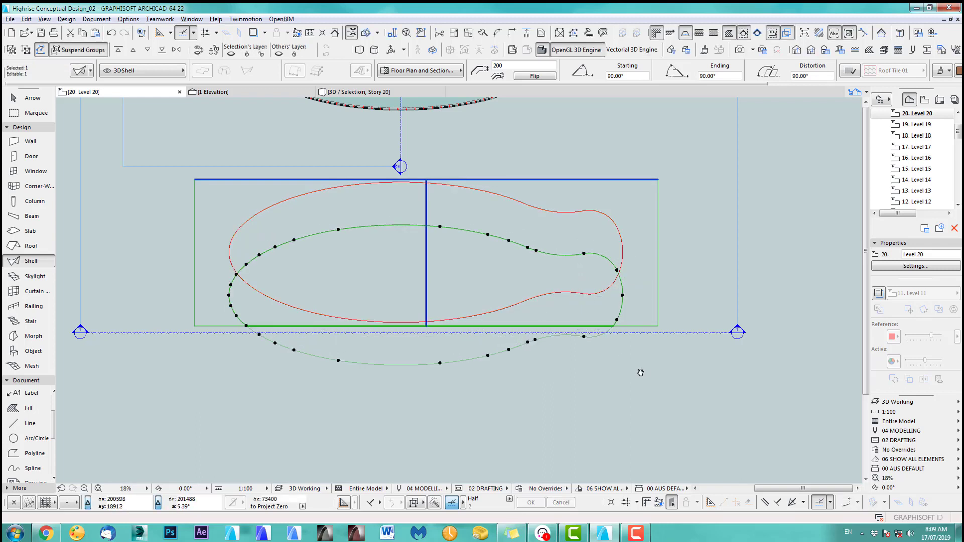
Examine the shape of the shell with the shifted contour in 3D from a slightly different angle.
middle_click_drag(641, 373, 649, 374)
key("F3")
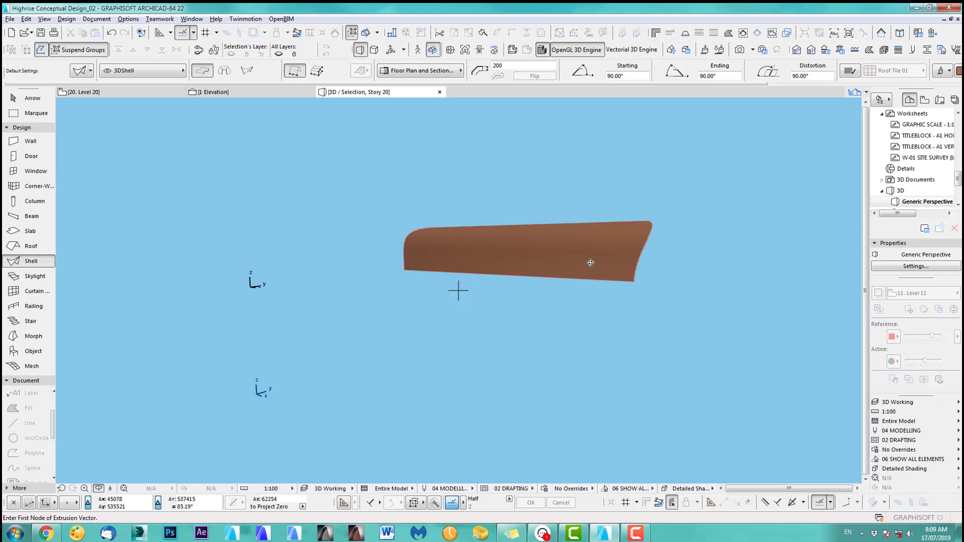
middle_click_drag(590, 262, 567, 263, "shift")
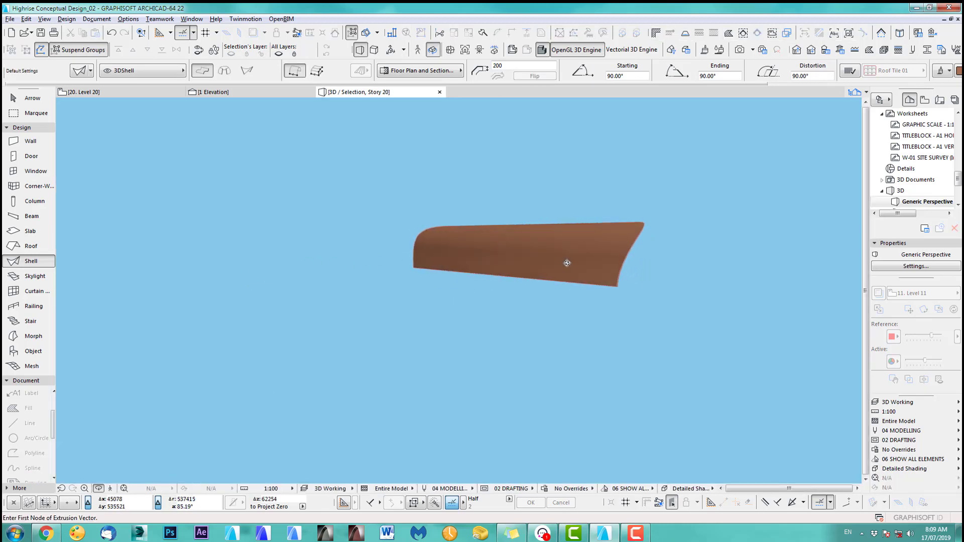
Return to the Level 20 floor plan, undo the drag of the shell's contour, and clear the selection.
key("F2")
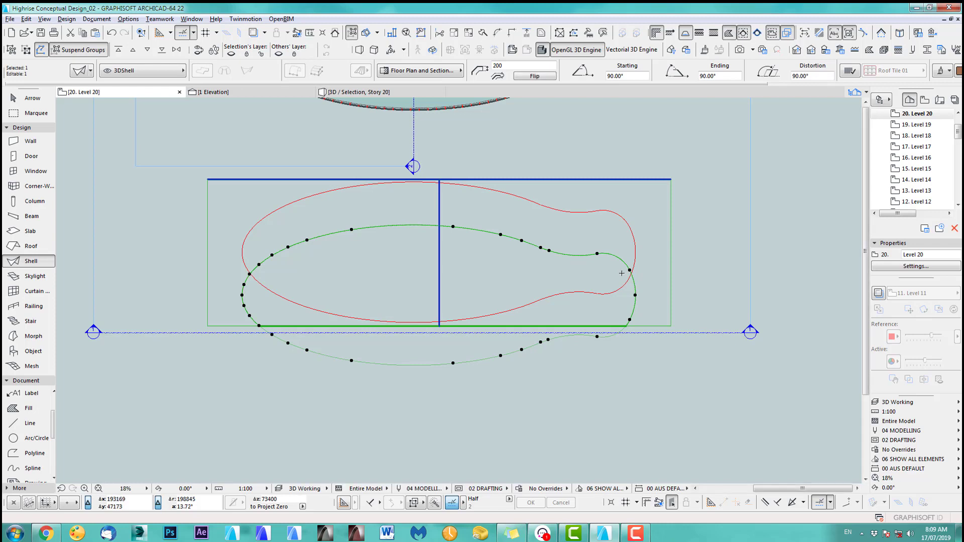
key("ctrl+z")
key("Escape")
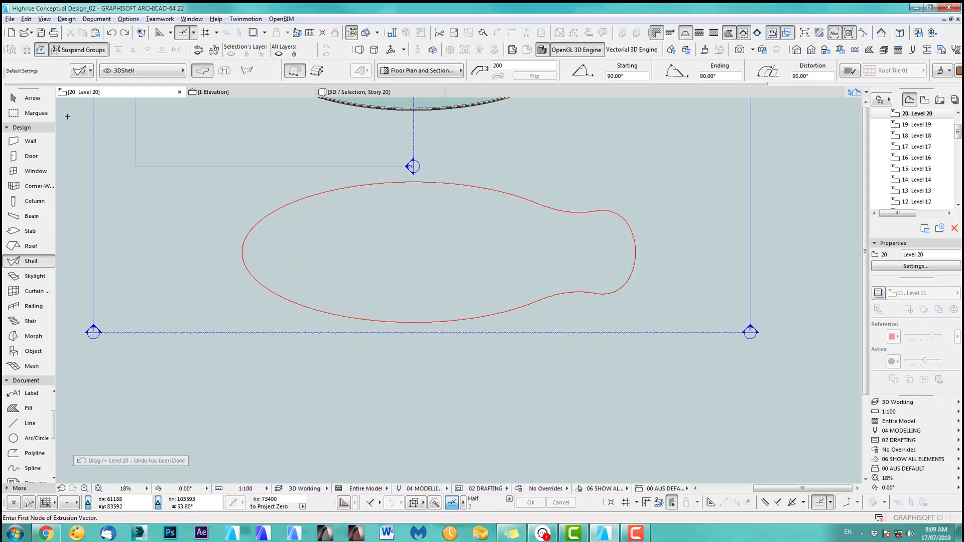
Select the shell together with the traced polyline outline and move both straight down in plan, so they straddle the horizontal section line.
left_click(32, 99)
left_click_drag(543, 183, 683, 261)
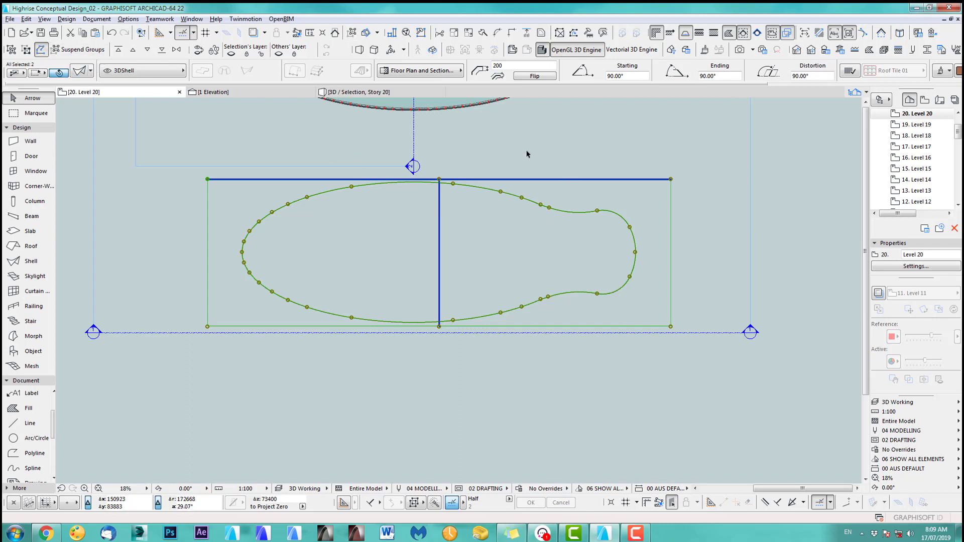
left_click(544, 153)
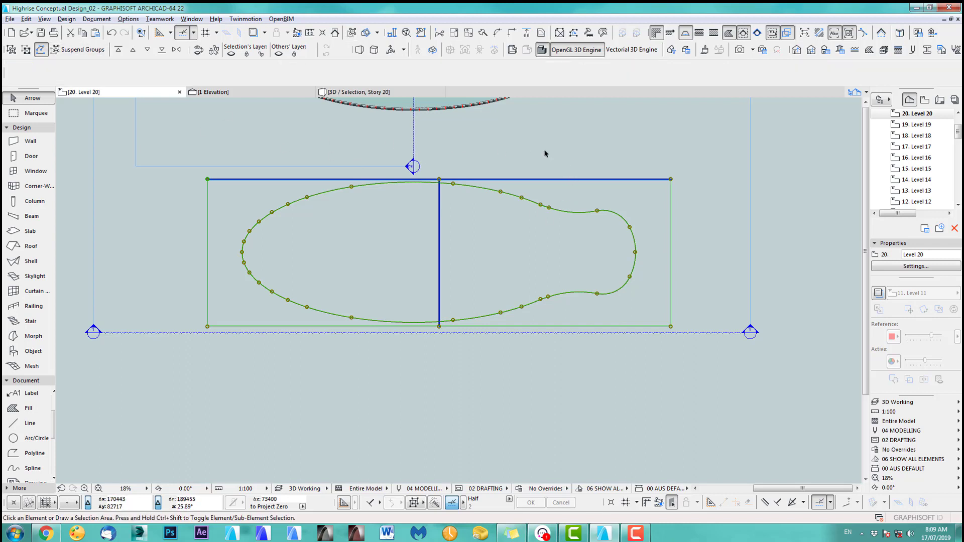
left_click(585, 215)
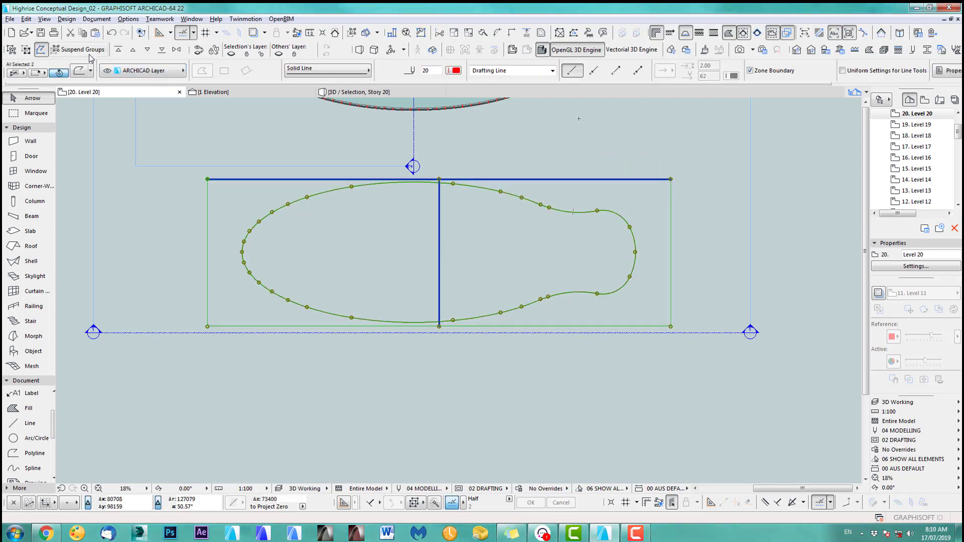
key("ctrl+d")
left_click(599, 249)
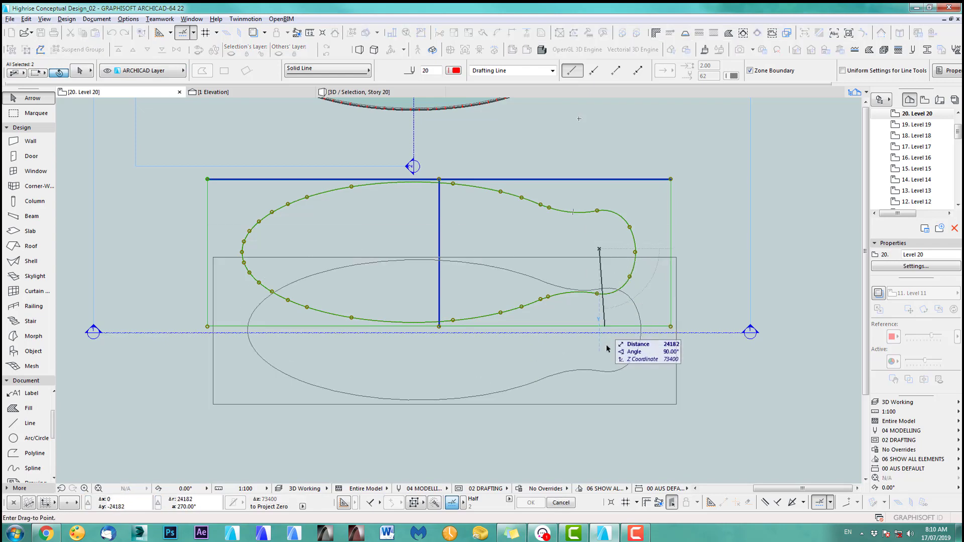
left_click(611, 354)
middle_click_drag(649, 332, 647, 289)
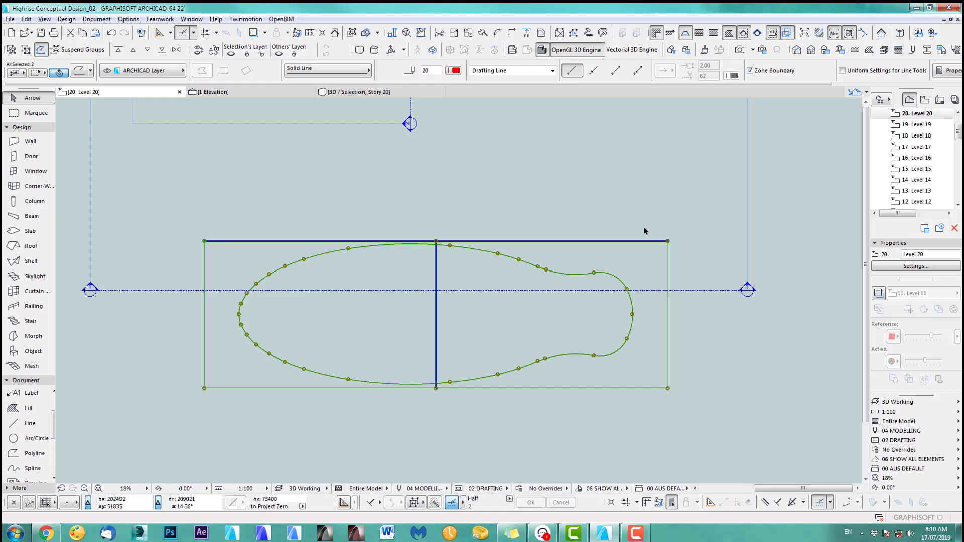
Undo the last drag of the shell and its outline on the Level 20 plan and clear the selection.
scroll(593, 311, "down", 3)
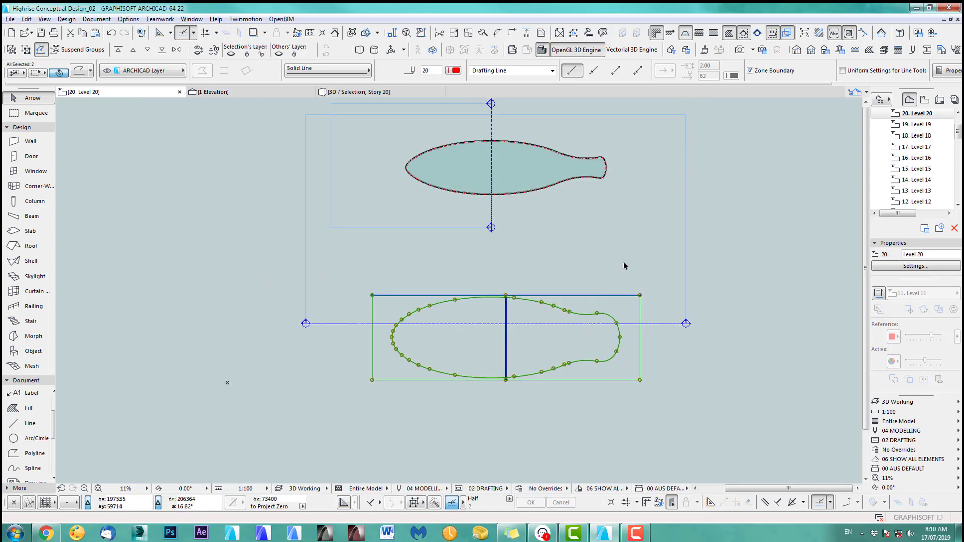
key("ctrl+z")
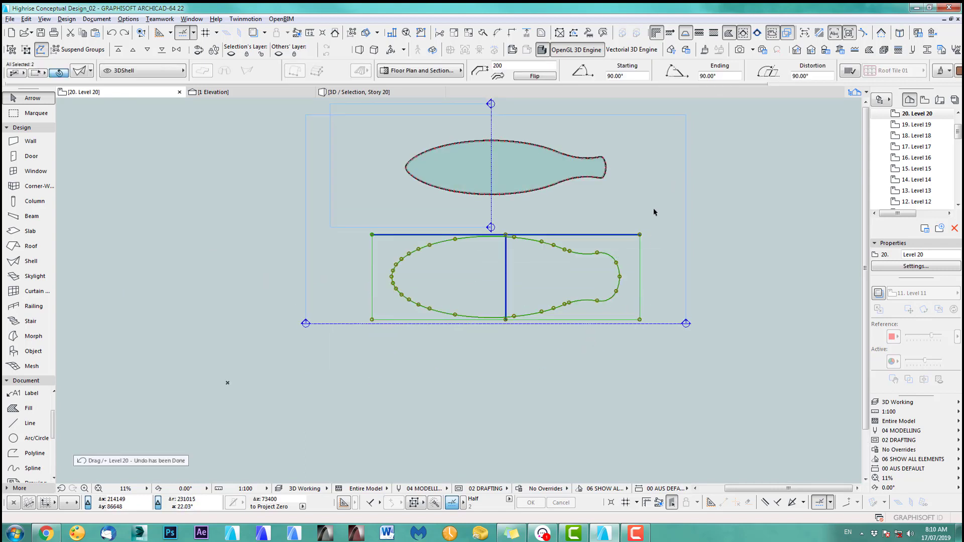
key("Escape")
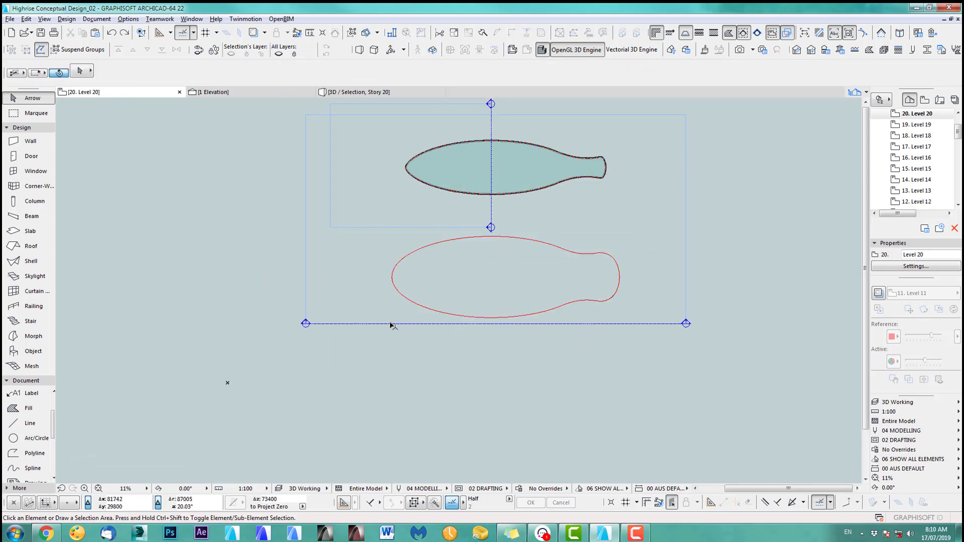
Open the 1 Elevation view, select the curved shell above the tower and suspend groups.
left_click(265, 92)
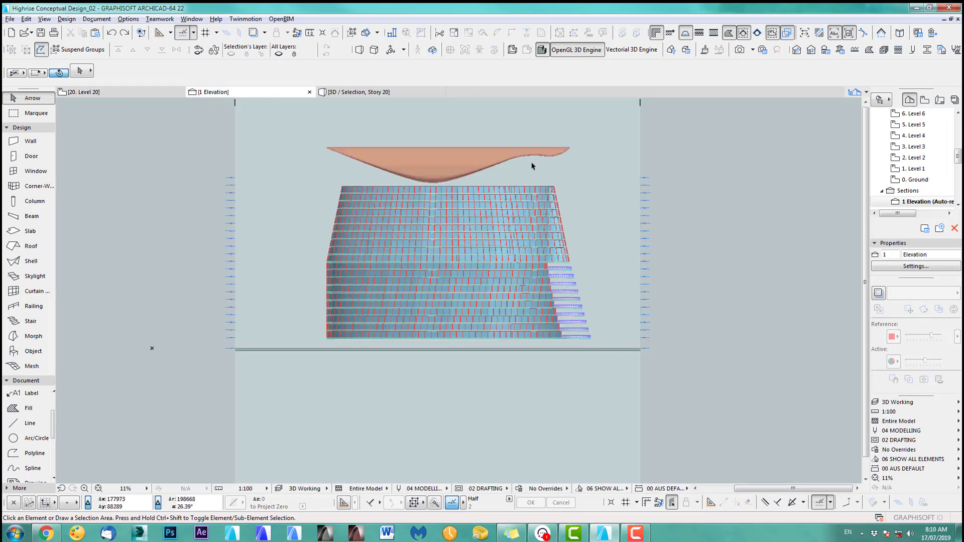
left_click(477, 163)
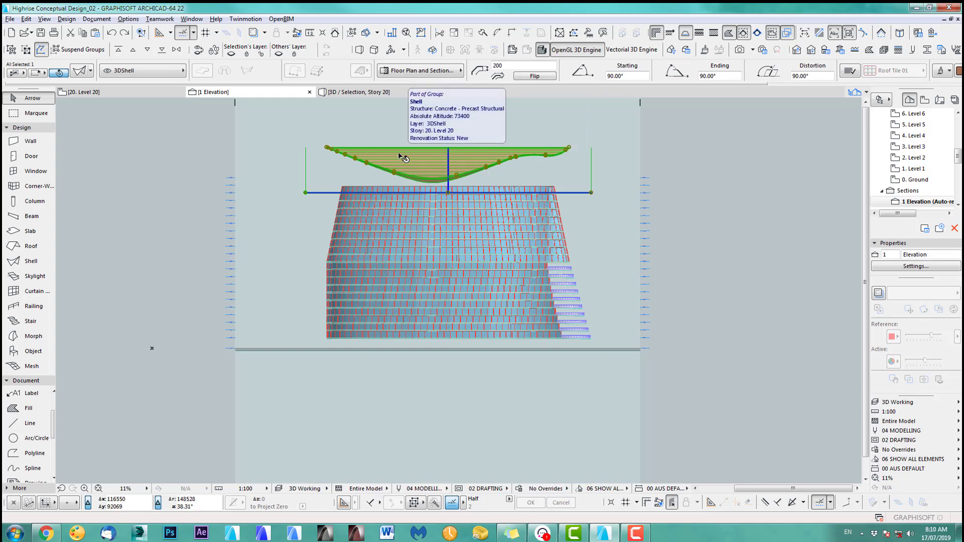
key("alt+g")
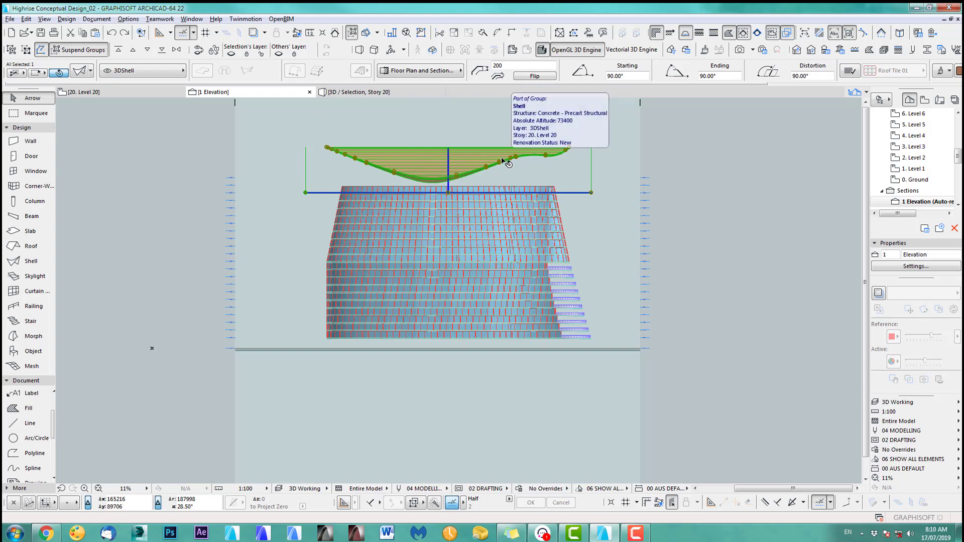
Rotate the shell counterclockwise about a node on its lower curve so its narrow end tilts upward.
key("ctrl+e")
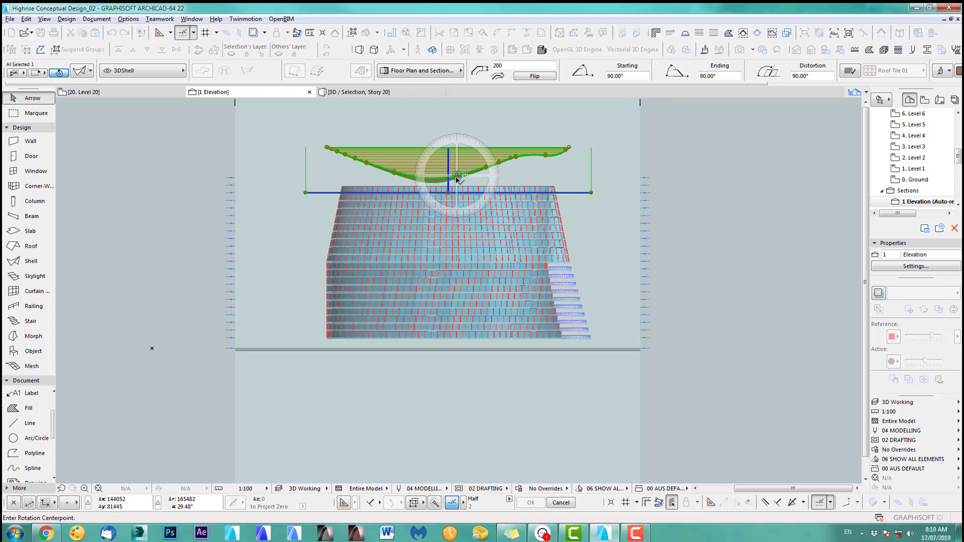
left_click(457, 176)
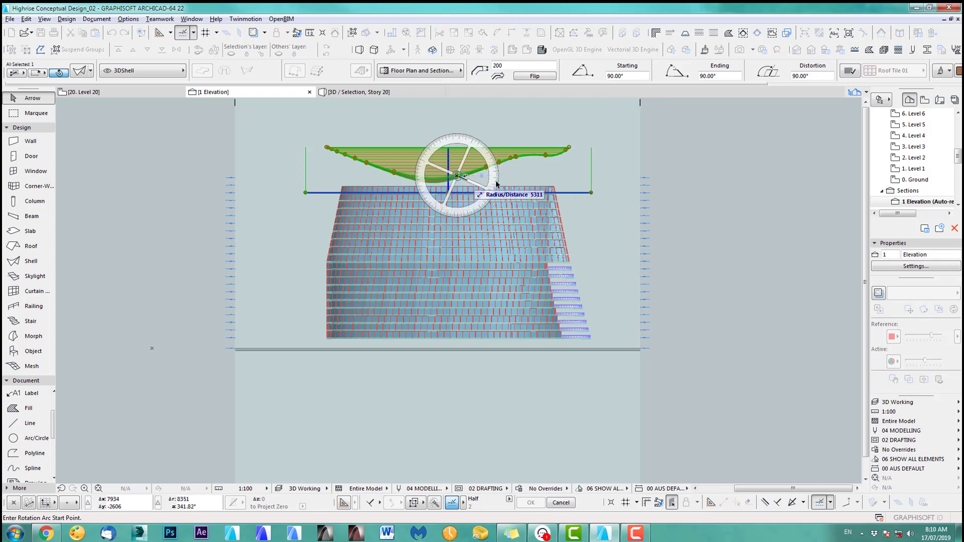
left_click(534, 176)
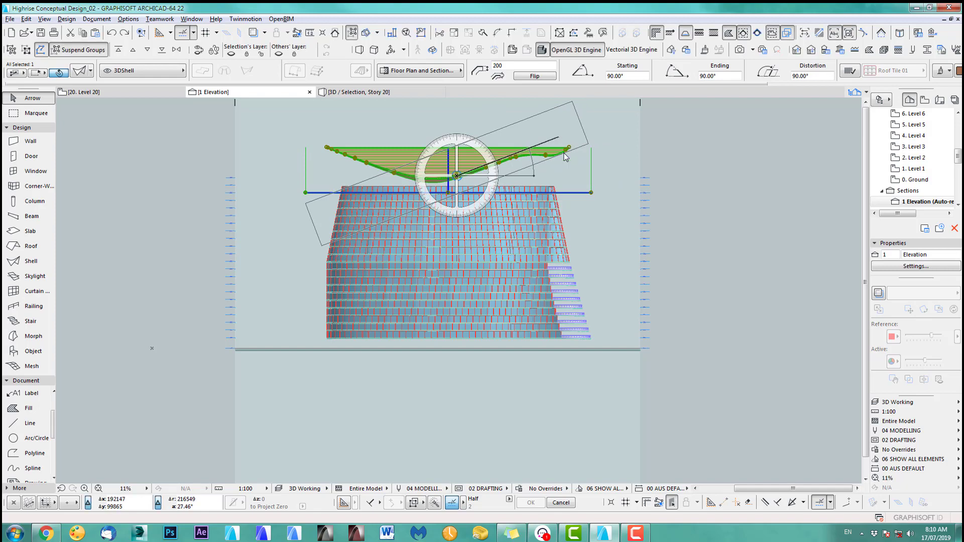
left_click(589, 185)
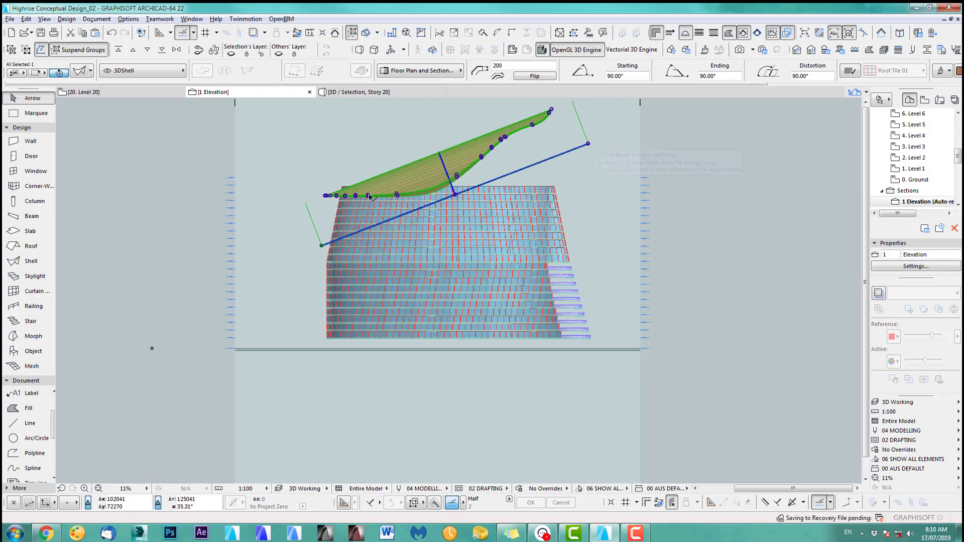
Move the tilted shell down so its low tip sits on the tower's left edge where the facade changes slope.
scroll(369, 197, "up", 5)
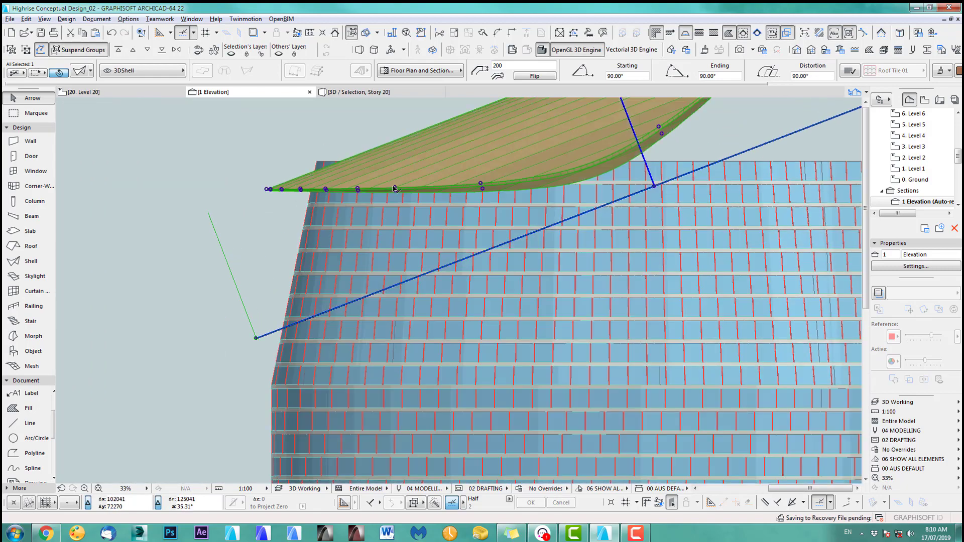
scroll(270, 215, "down", 5)
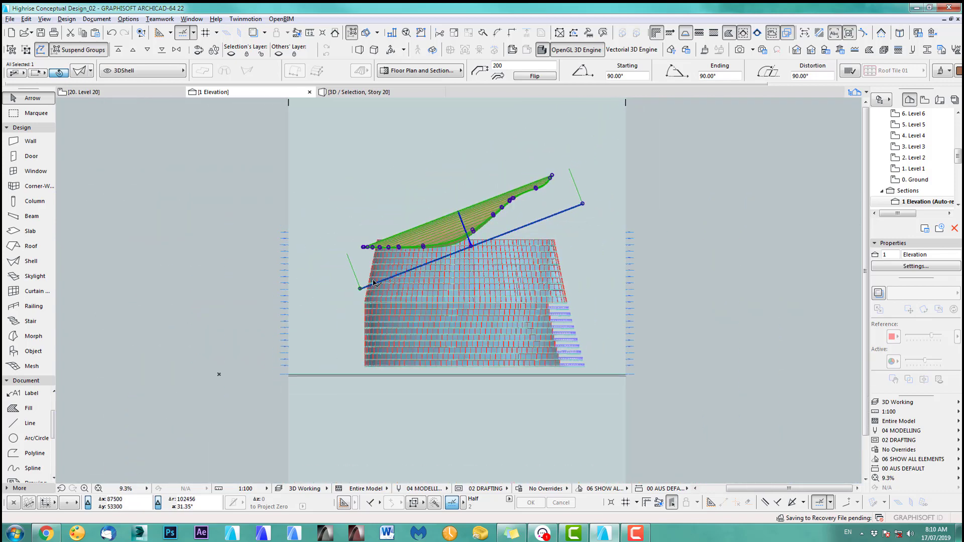
scroll(368, 281, "up", 2)
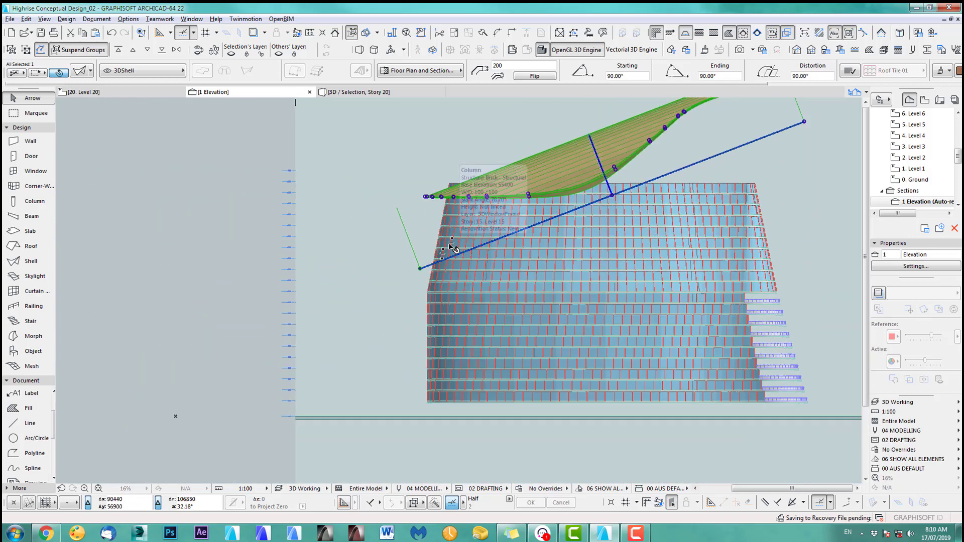
scroll(422, 209, "up", 3)
left_click(428, 187)
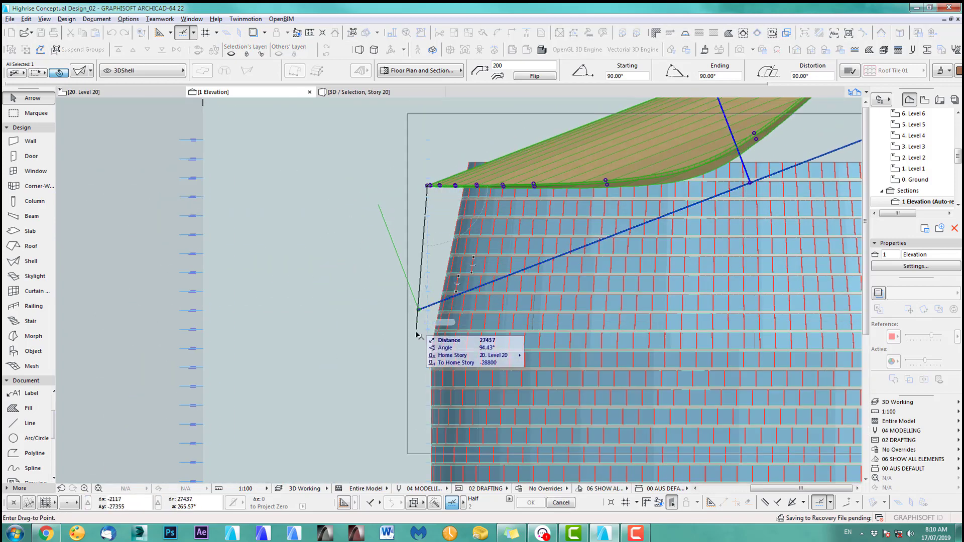
left_click(431, 350)
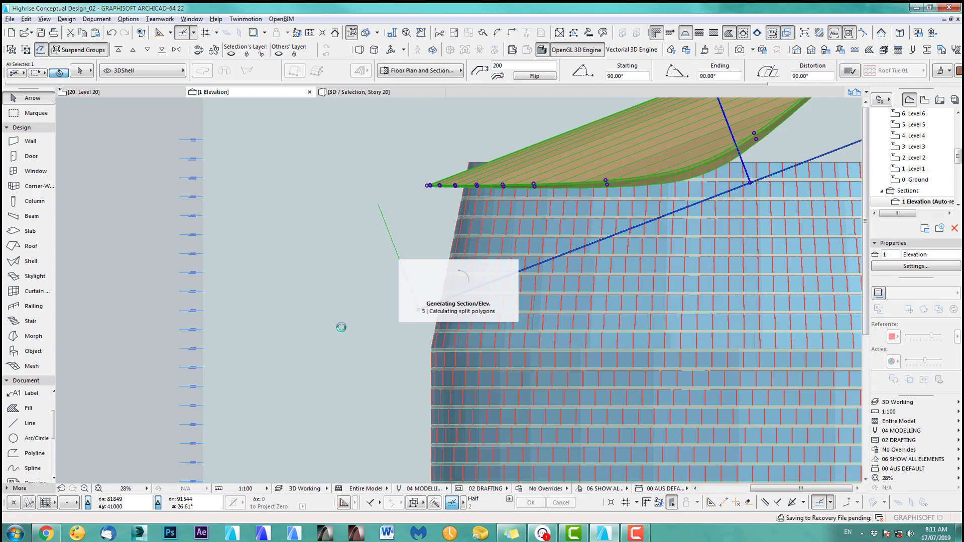
Examine in the elevation how both ends of the tilted shell line up with the tower facade.
scroll(653, 329, "down", 4)
middle_click_drag(653, 329, 408, 329)
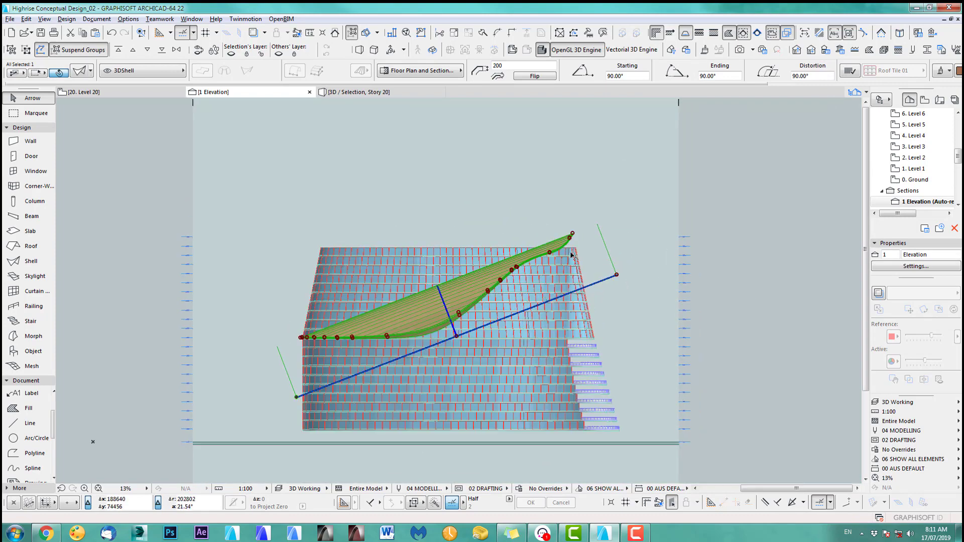
scroll(571, 255, "up", 5)
scroll(577, 255, "down", 3)
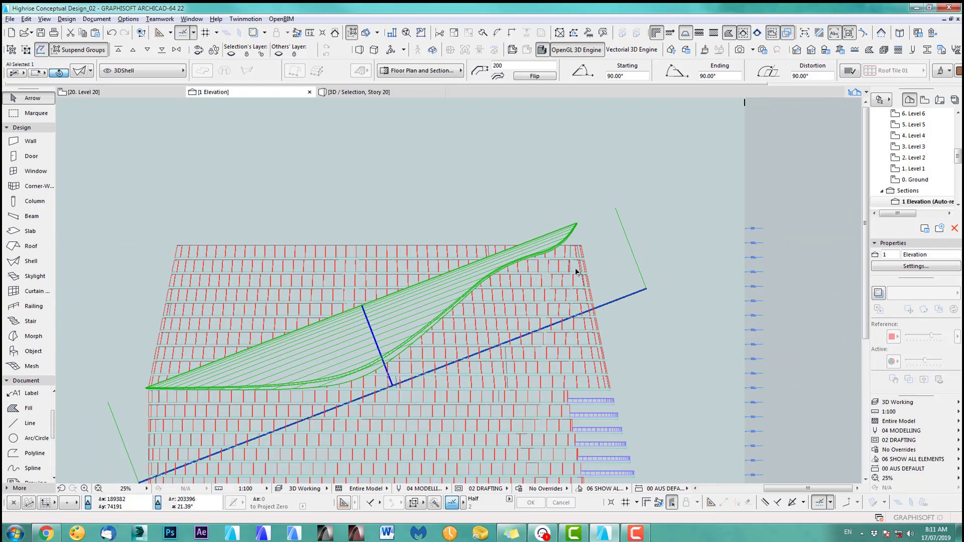
middle_click_drag(577, 266, 627, 235)
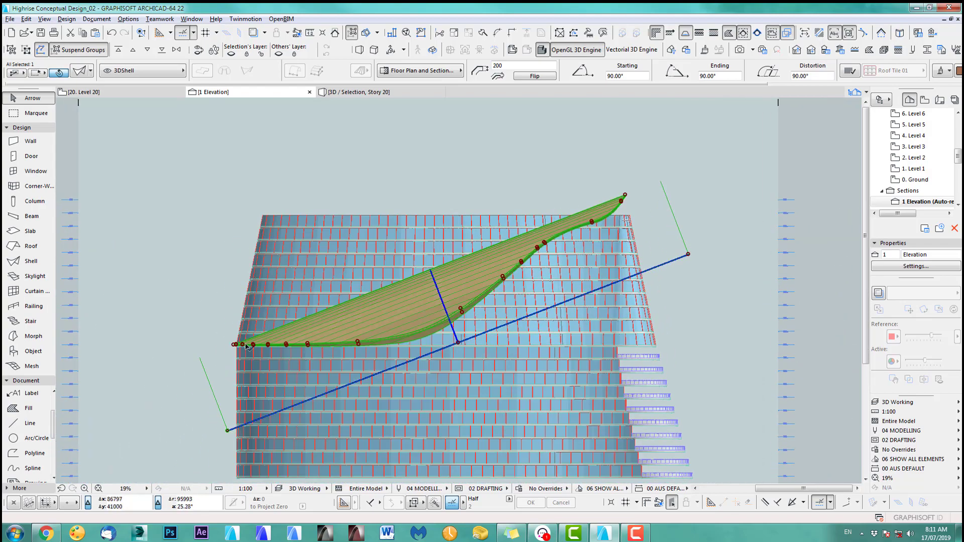
scroll(247, 346, "up", 5)
scroll(326, 336, "down", 3)
scroll(465, 309, "down", 3)
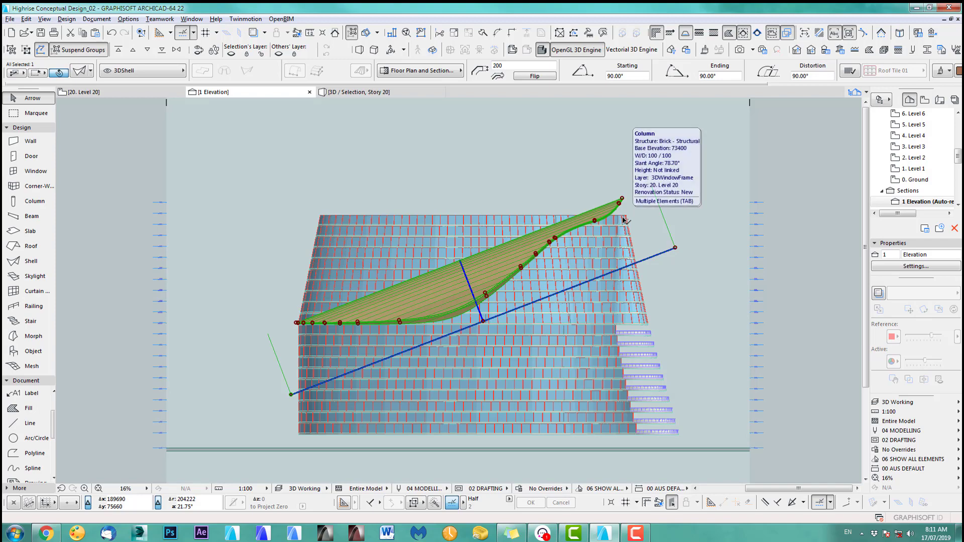
Rotate the shell clockwise about its low tip until its high tip meets the tower's upper right corner, and clear the selection.
key("ctrl+e")
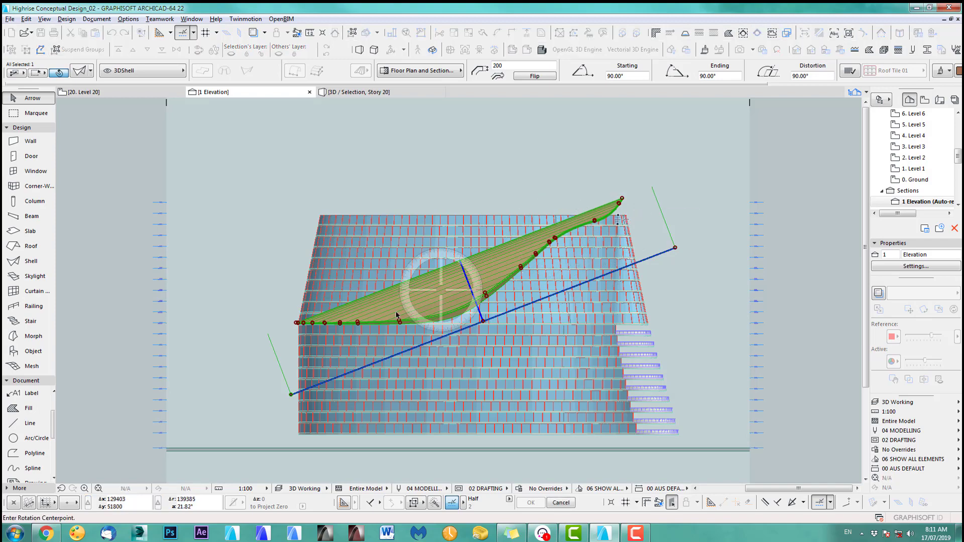
left_click(297, 323)
scroll(639, 203, "up", 1)
scroll(642, 204, "up", 1)
left_click(578, 186)
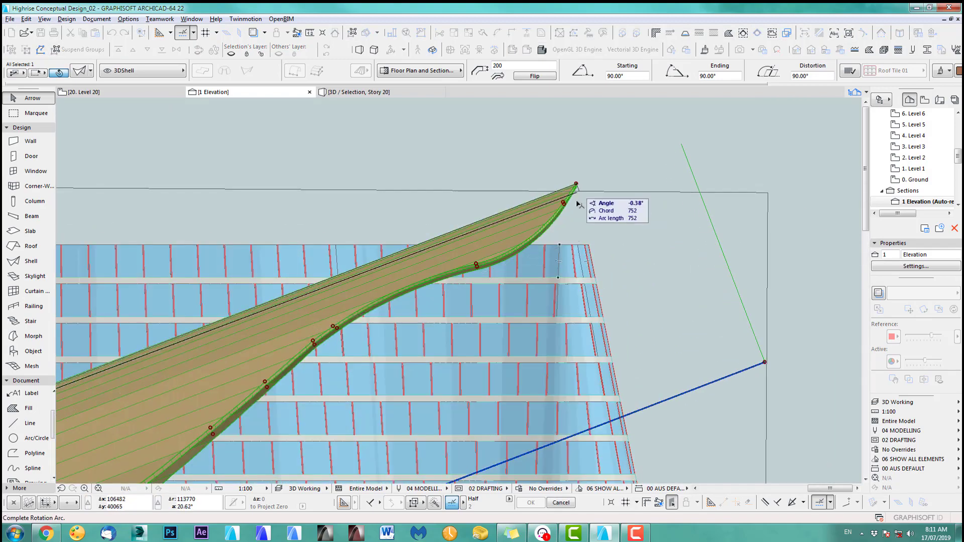
left_click(601, 210)
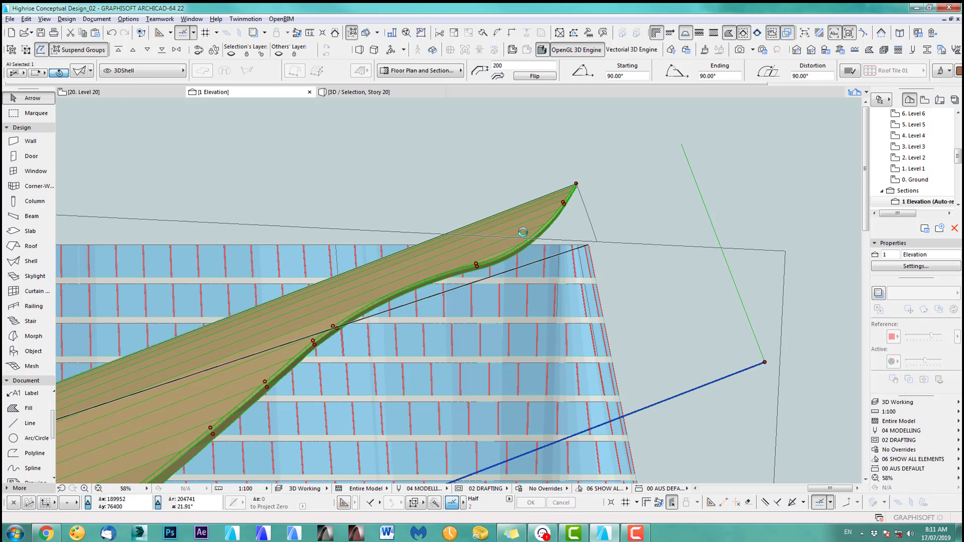
scroll(534, 261, "down", 6)
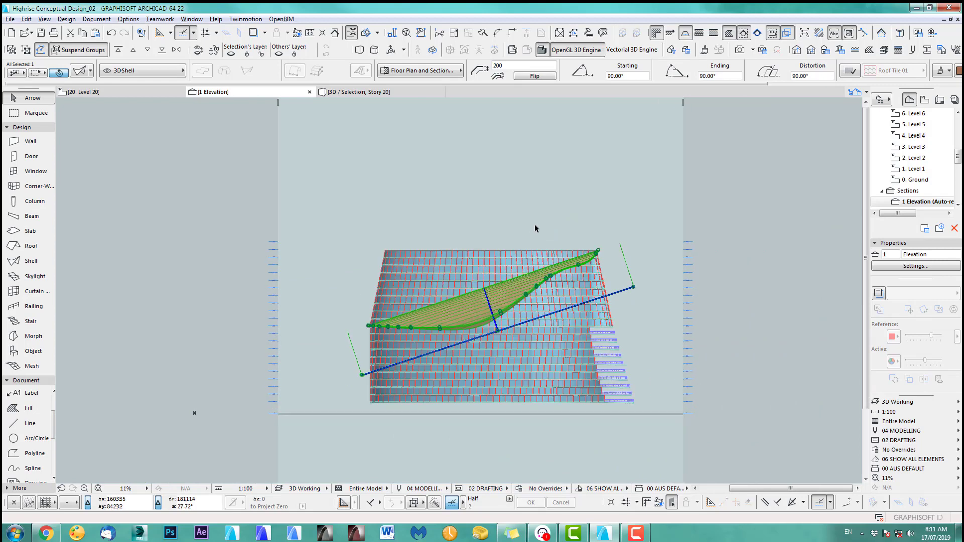
key("Escape")
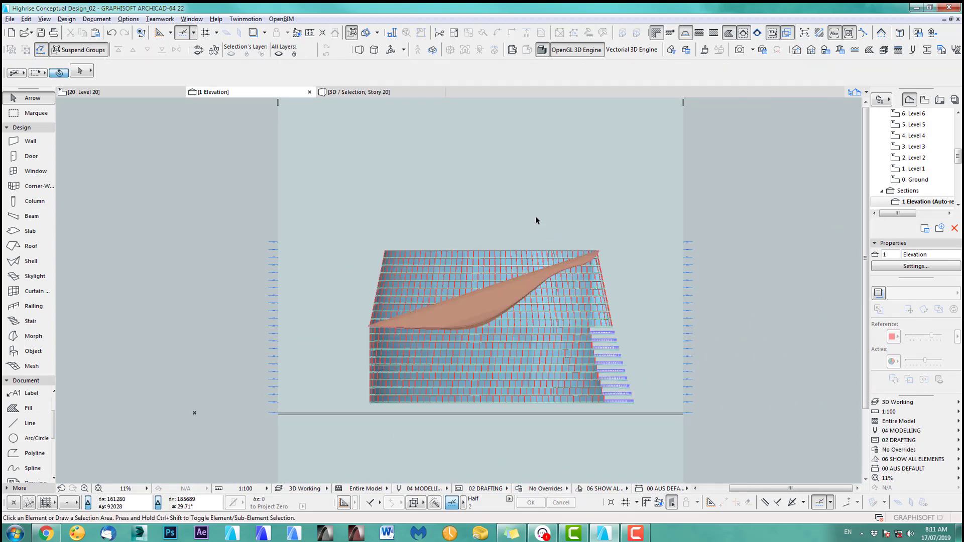
Return to the Level 20 plan, select the shell and turn group suspension off so its outline is selected too.
key("F2")
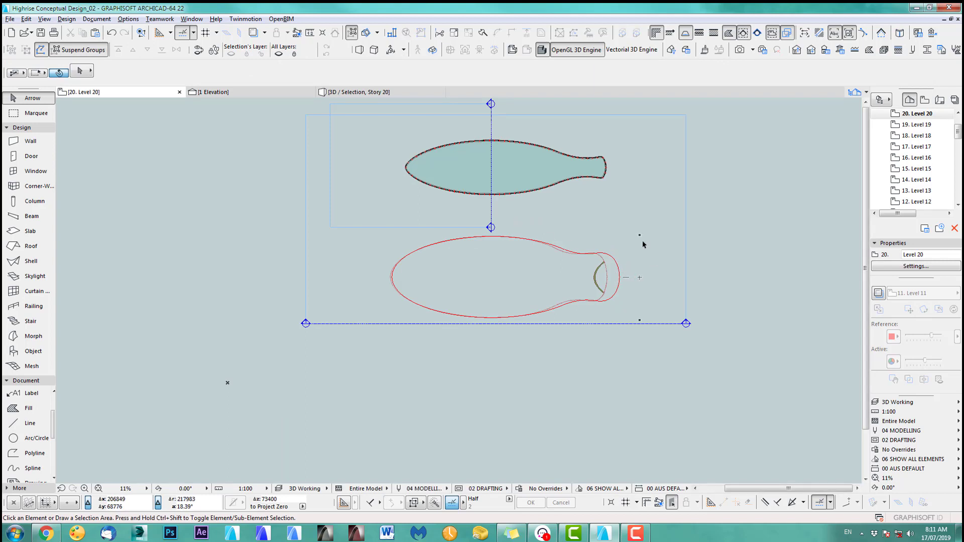
left_click(595, 283)
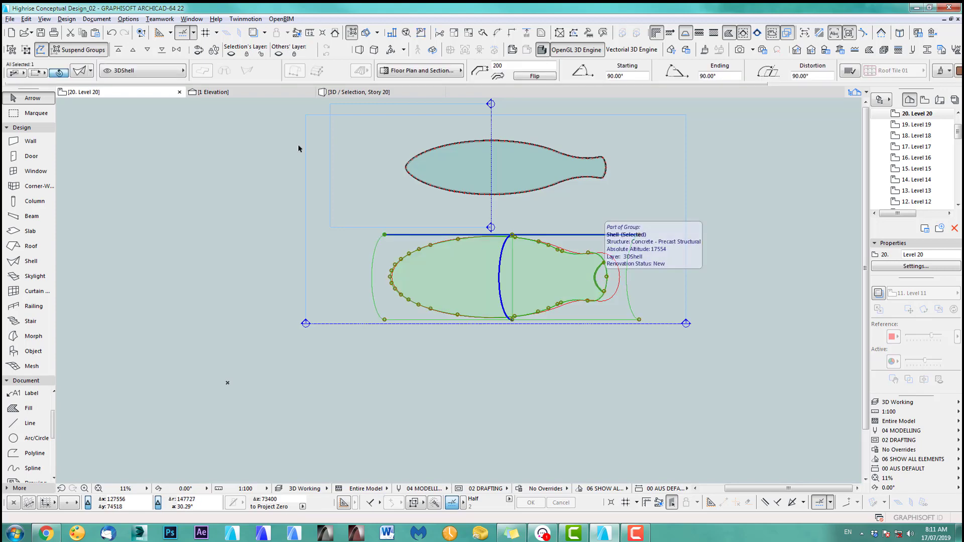
left_click(59, 72)
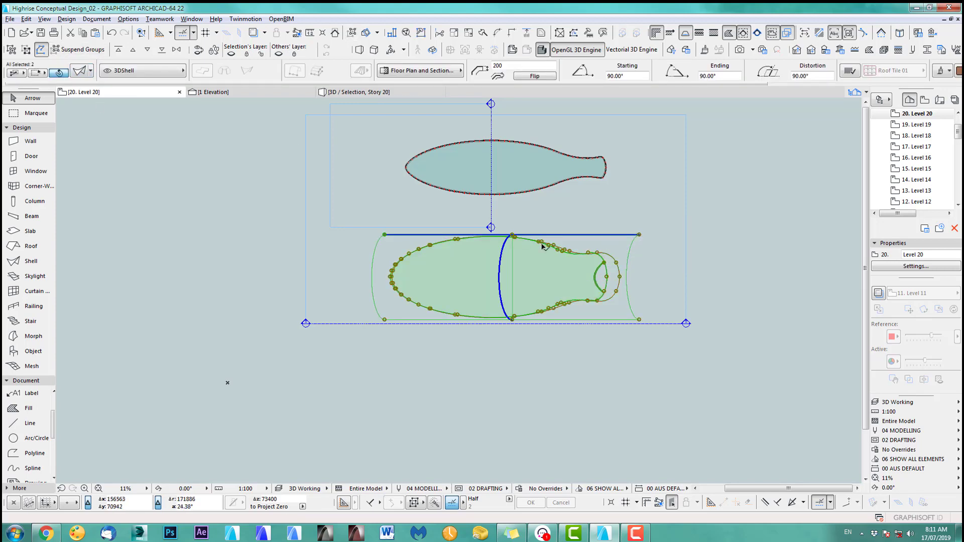
Drag the grouped shell and outline about 55146 at 90° so they sit centred over the tower's floor plan.
scroll(545, 249, "up", 3)
middle_click_drag(573, 295, 579, 308)
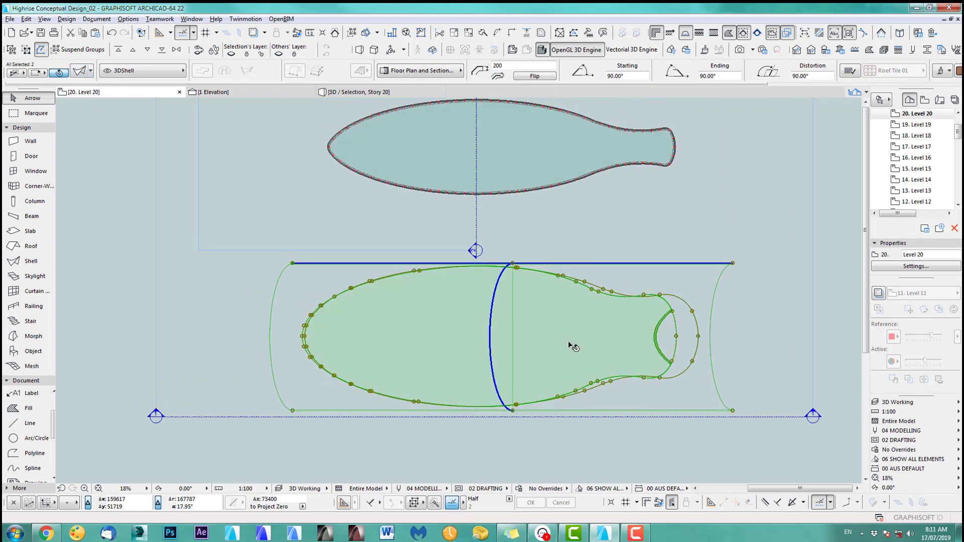
key("ctrl+d")
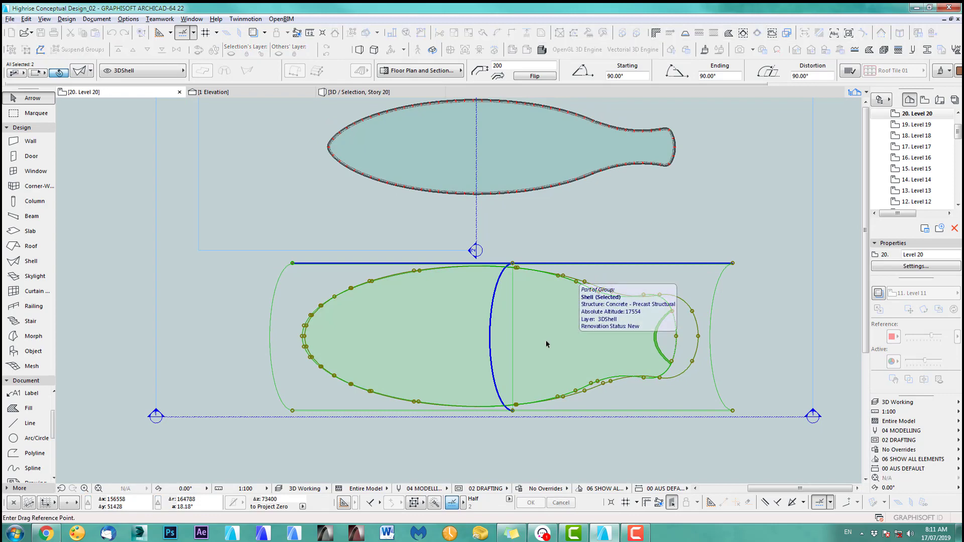
left_click(474, 338)
scroll(492, 274, "up", 2)
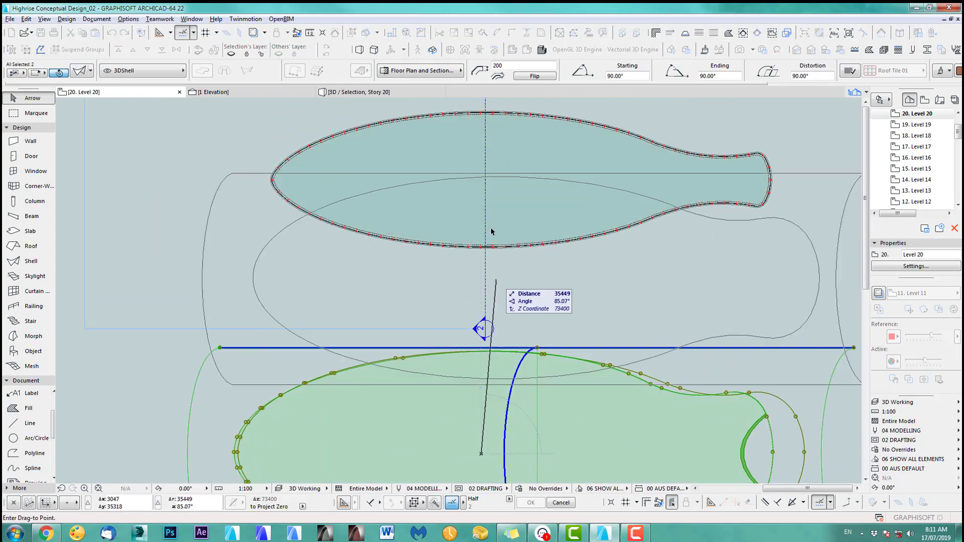
scroll(491, 190, "up", 1)
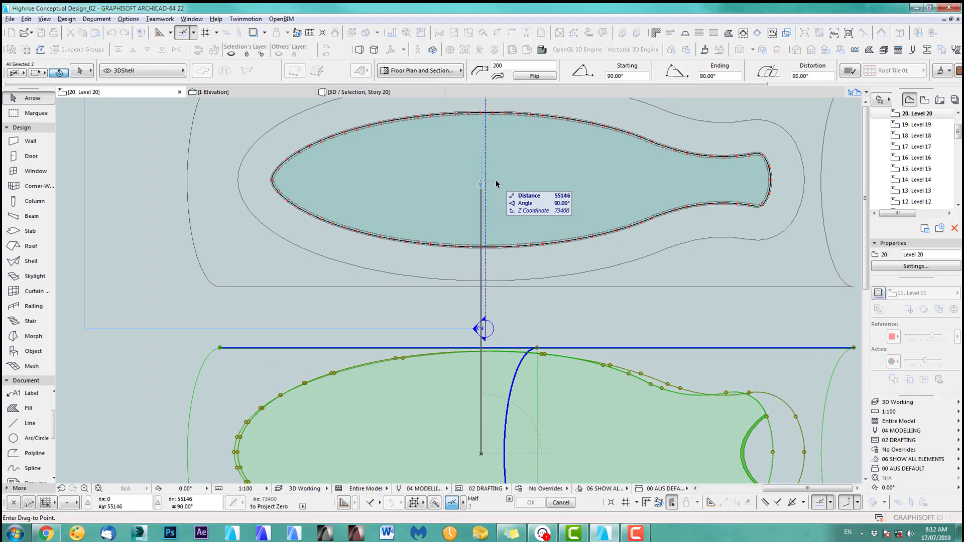
left_click(496, 185)
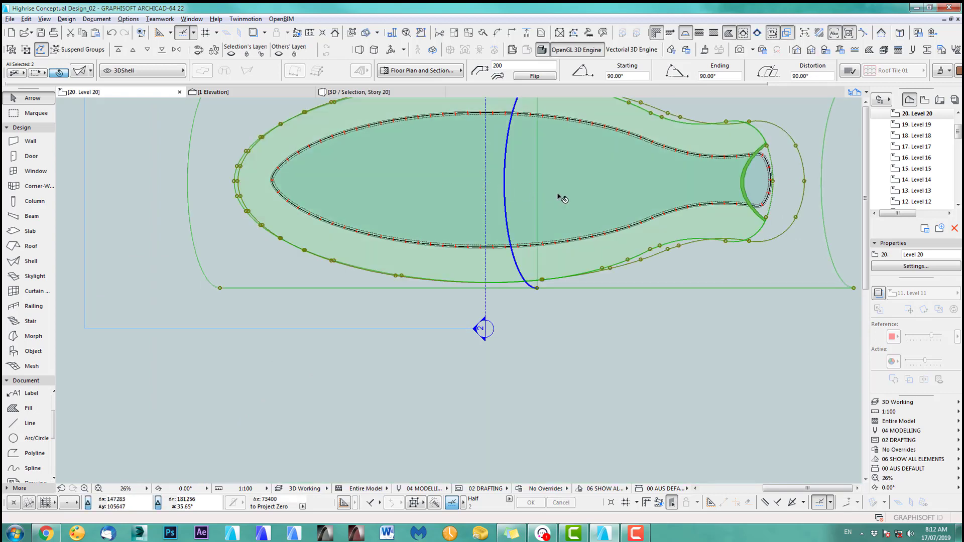
Show the Level 11 story as the trace reference in the Level 20 plan.
scroll(559, 200, "down", 2)
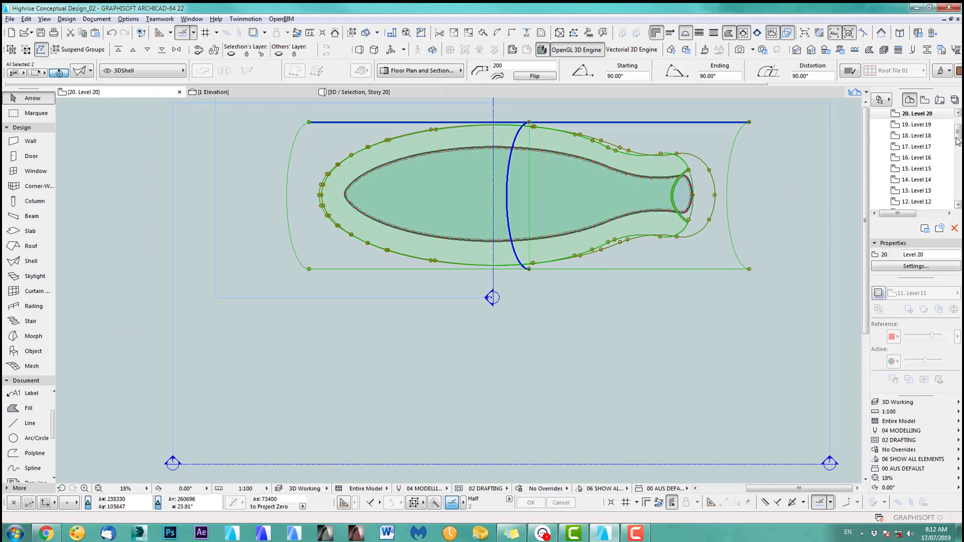
left_click_drag(958, 136, 958, 140)
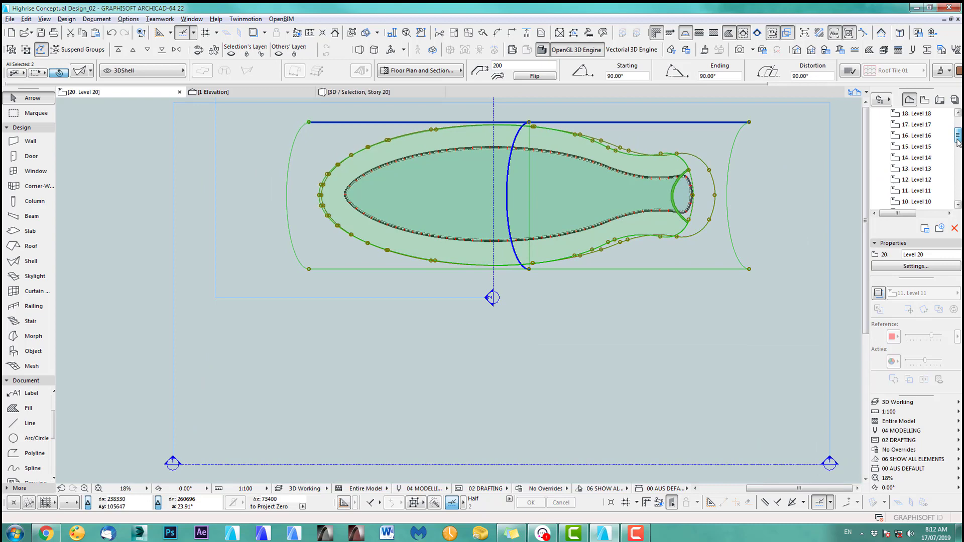
right_click(929, 191)
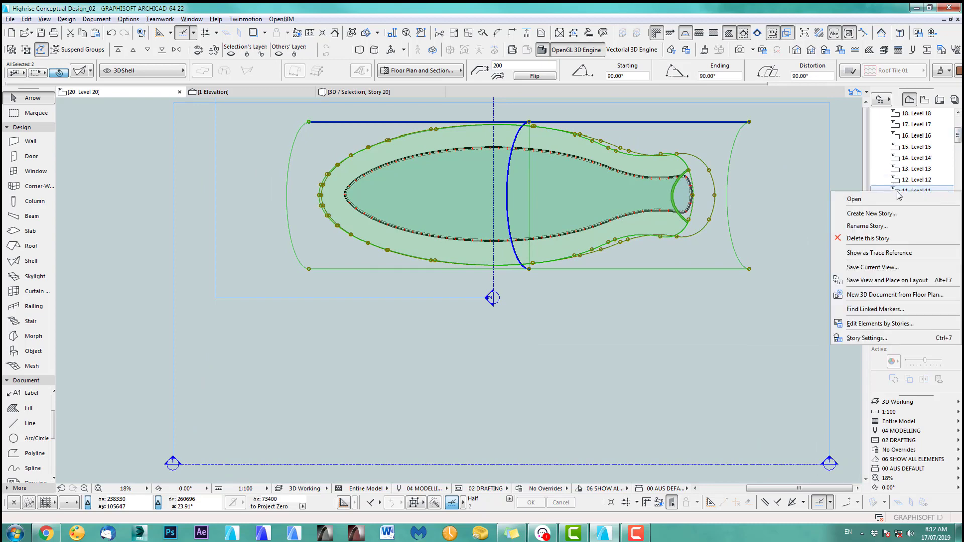
left_click(865, 253)
Drag the selected shell and outline slightly so the outline's lower edge meets the traced Level 11 facade beside the section line.
scroll(327, 166, "up", 4)
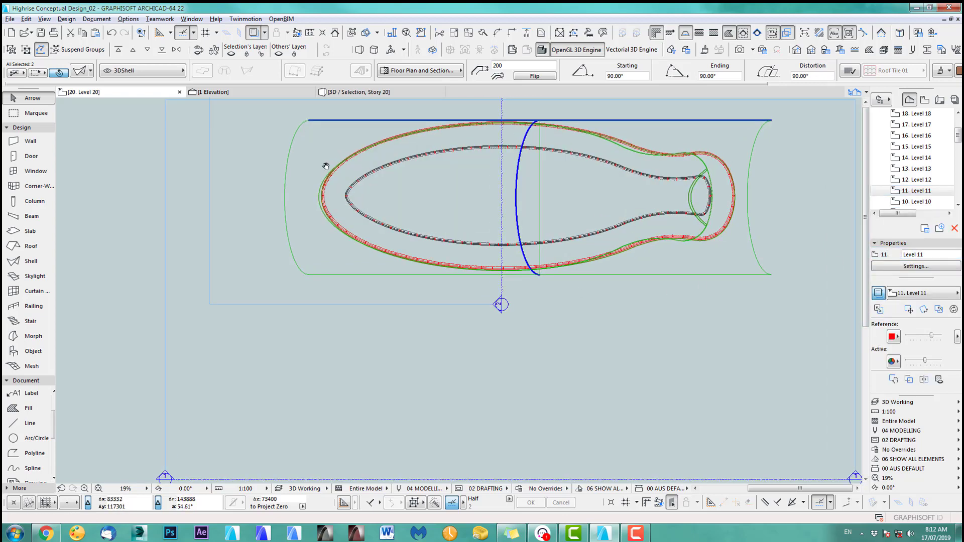
middle_click_drag(705, 156, 528, 289)
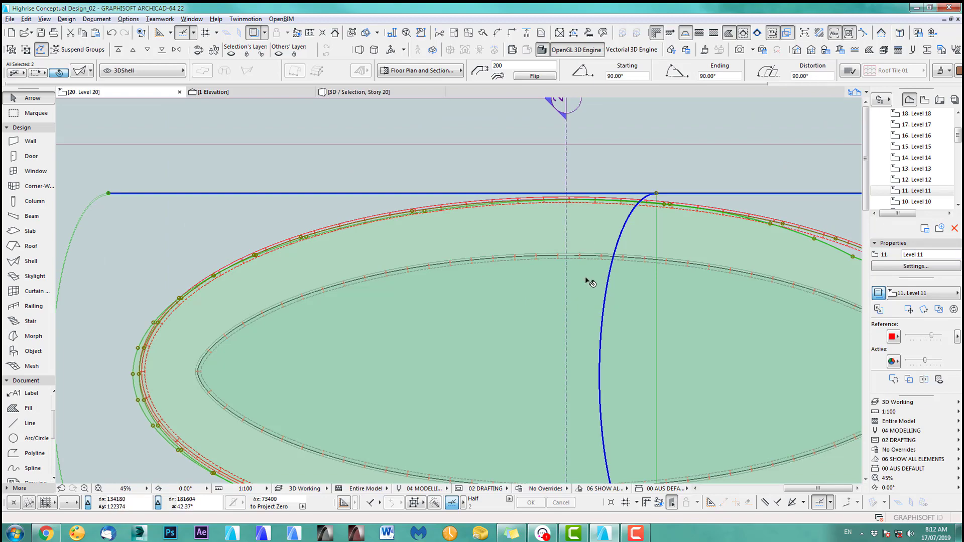
middle_click_drag(584, 460, 580, 252)
scroll(552, 347, "up", 5)
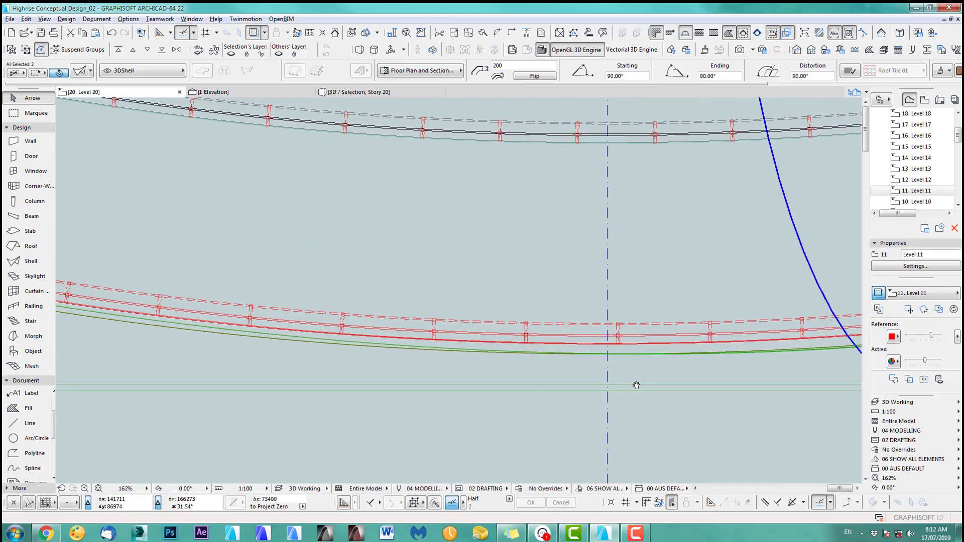
key("ctrl+d")
left_click(620, 354)
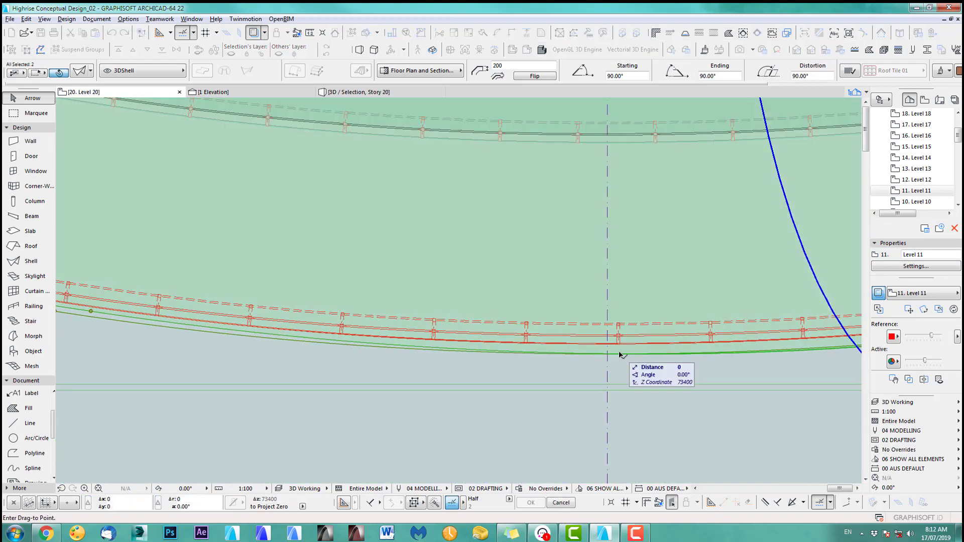
left_click(619, 347)
scroll(529, 387, "down", 7)
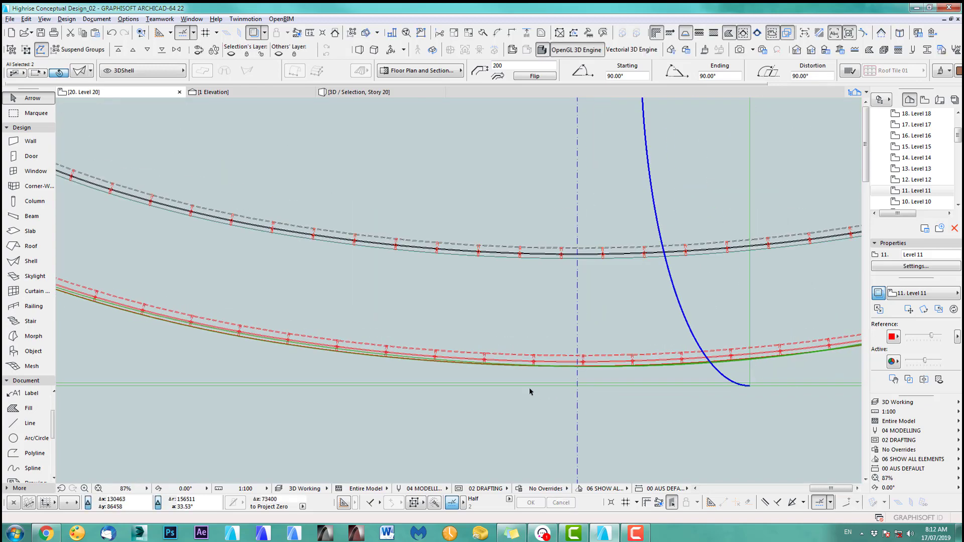
Check the shell's fit against the traced Level 11 facade in plan, and inspect the whole tower and shell in 3D.
scroll(552, 122, "up", 10)
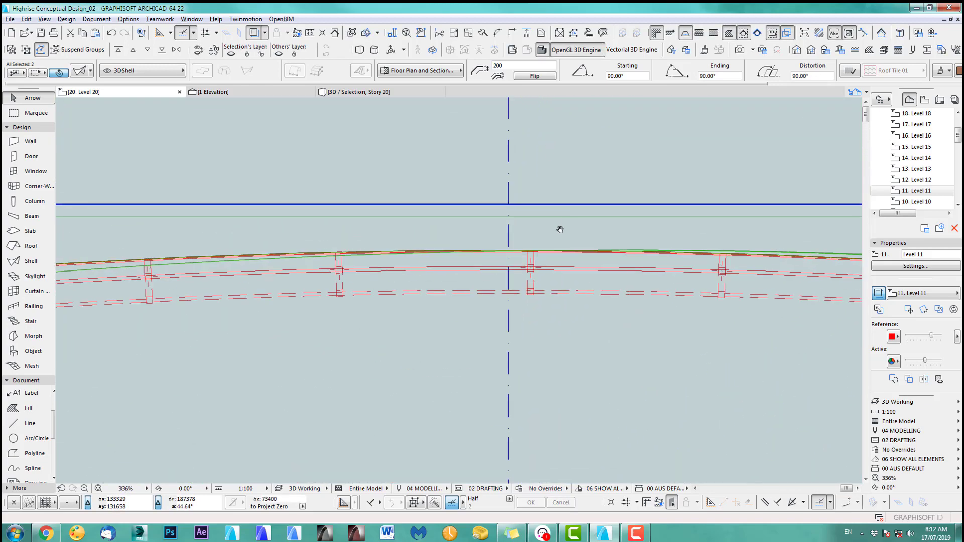
scroll(566, 242, "down", 8)
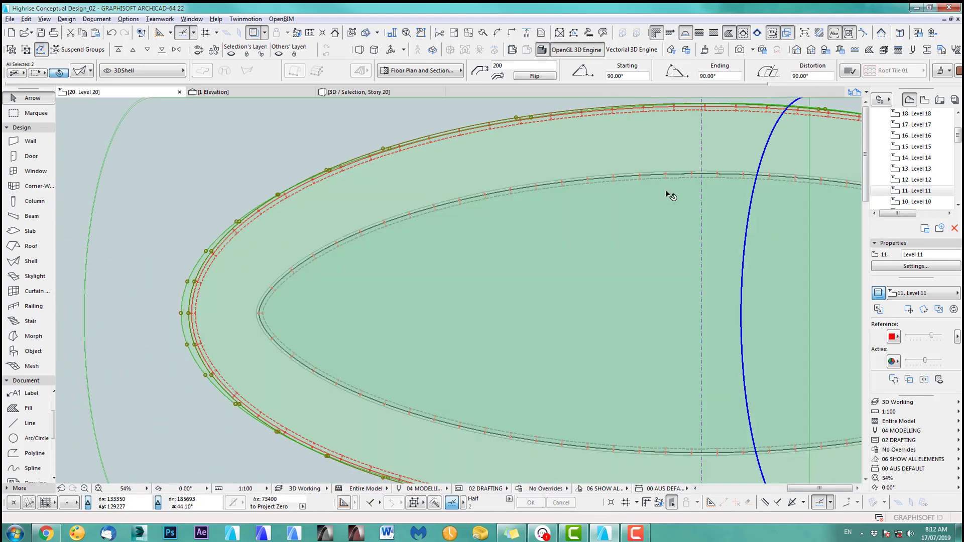
scroll(327, 255, "down", 3)
middle_click_drag(377, 256, 91, 256)
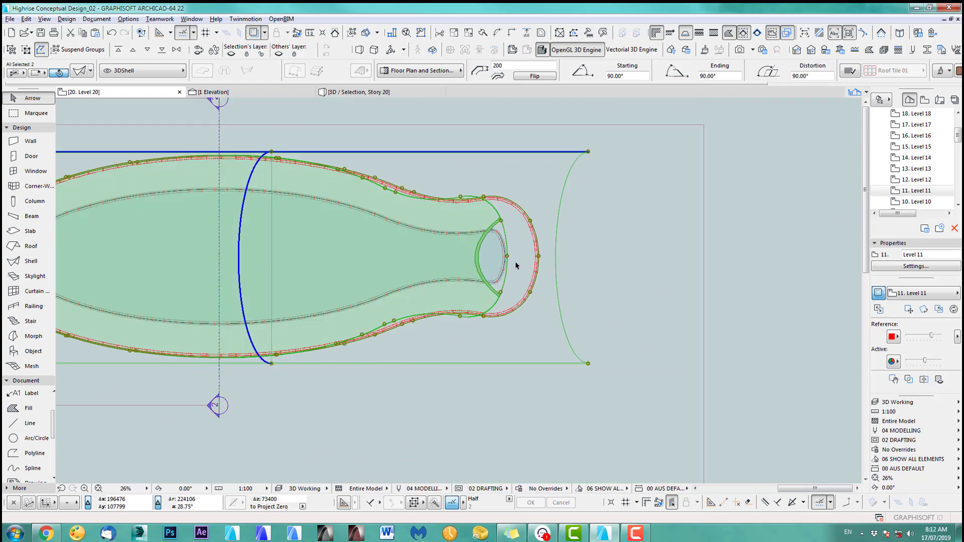
scroll(544, 263, "up", 2)
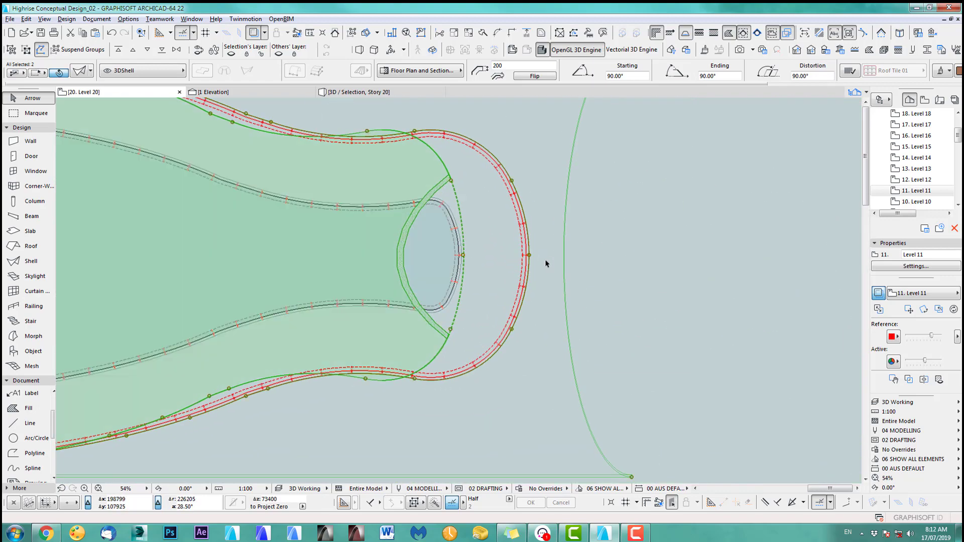
scroll(631, 267, "down", 4)
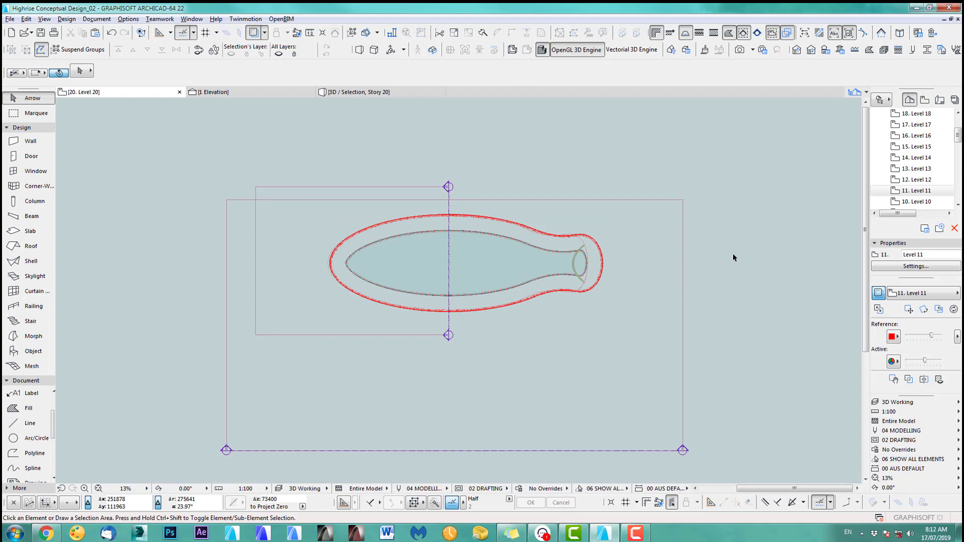
key("F5")
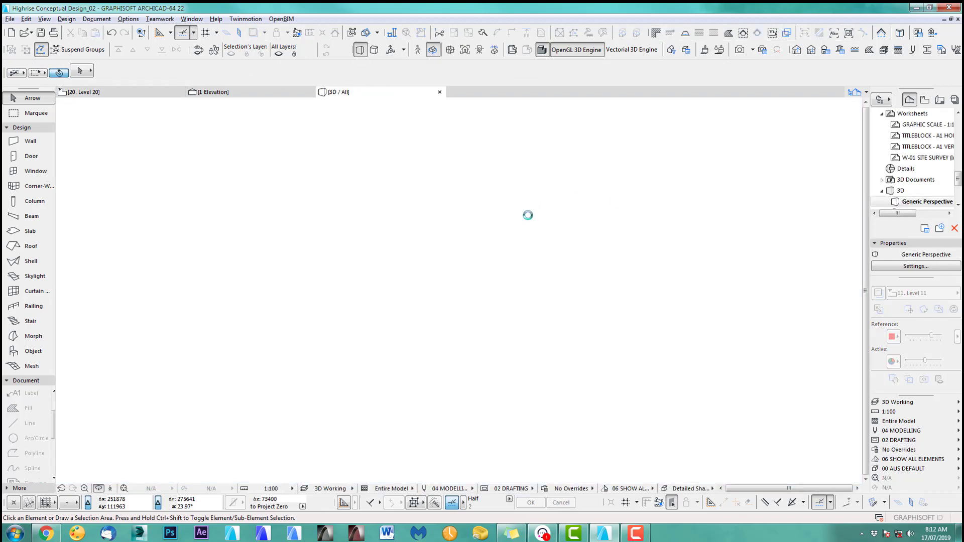
scroll(613, 296, "up", 3)
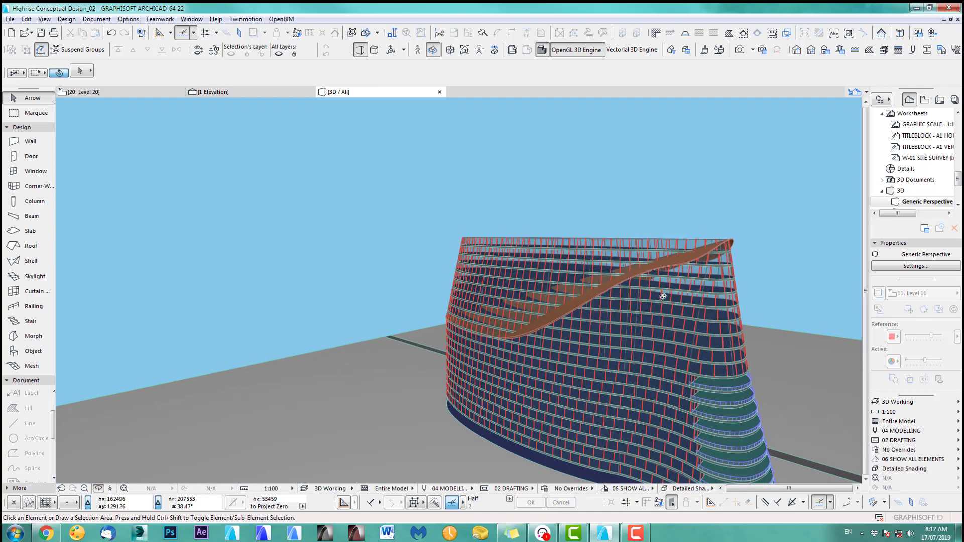
middle_click_drag(663, 297, 230, 317, "shift")
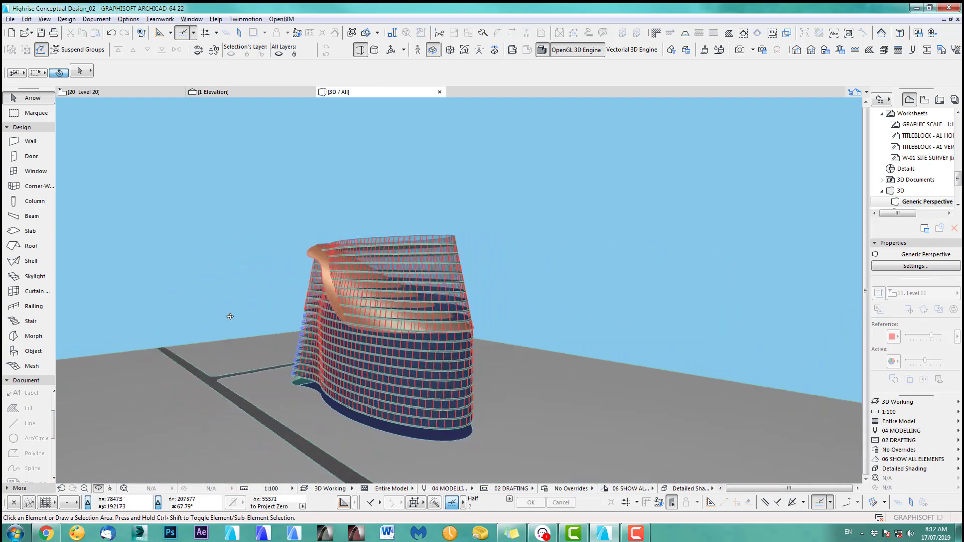
scroll(414, 349, "up", 5)
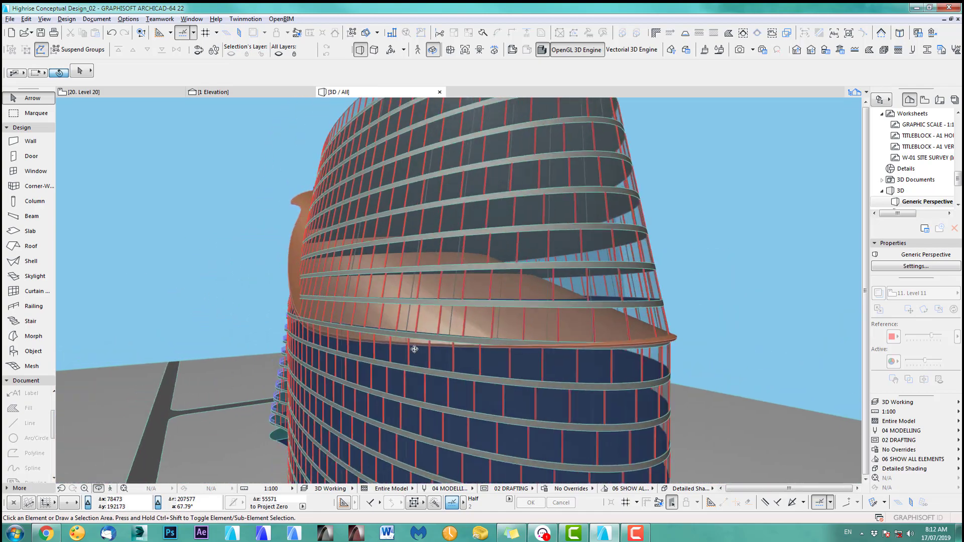
middle_click_drag(414, 349, 496, 357, "shift")
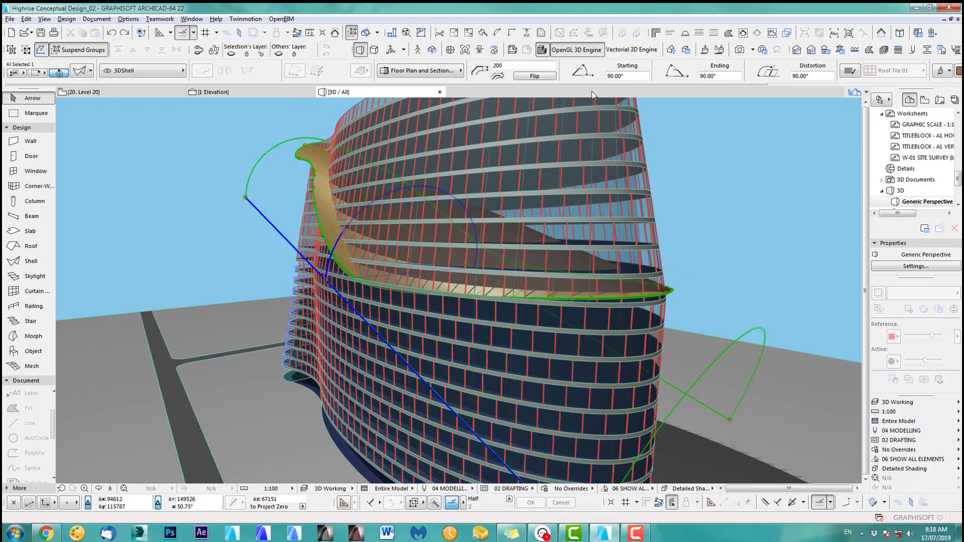
Elevate the selected shell by 3600, inspect it around the tower, and clear the selection.
key("ctrl+9")
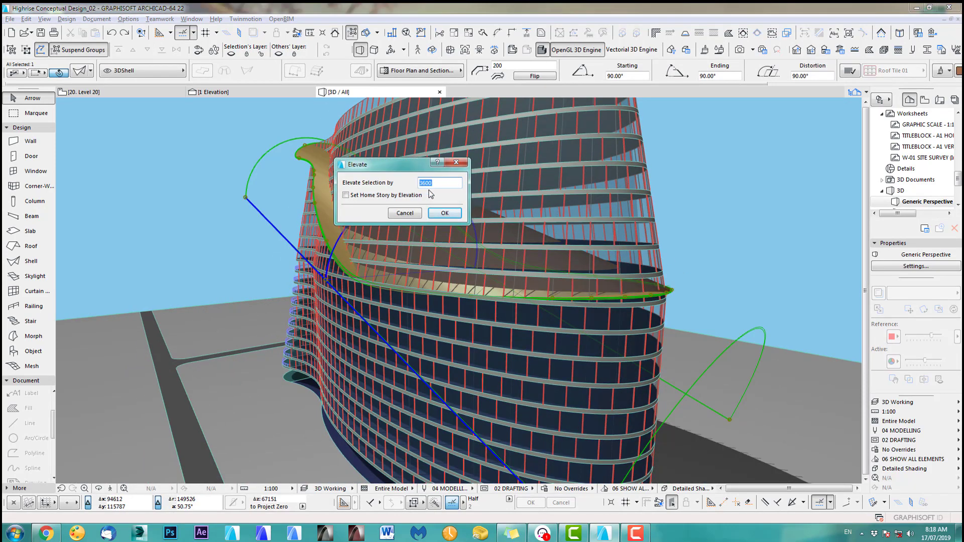
left_click(445, 214)
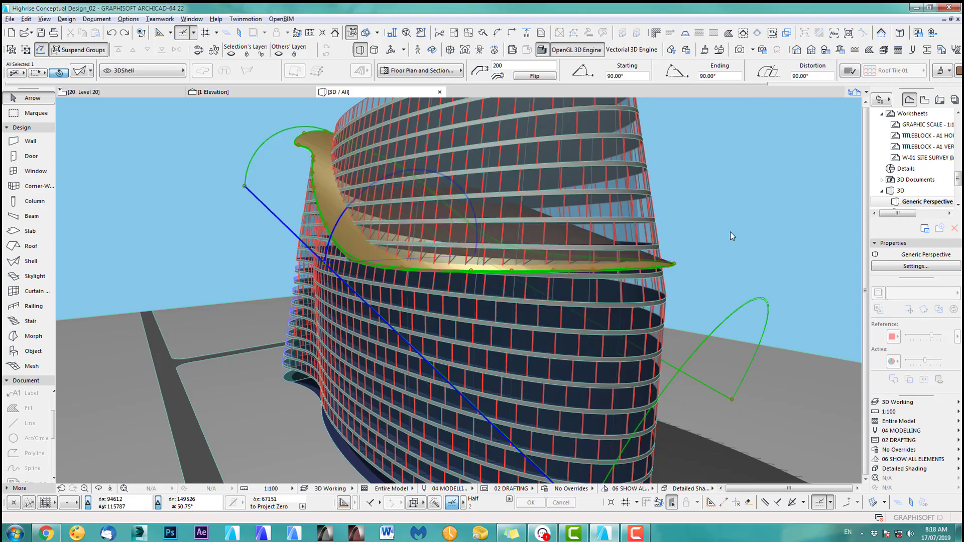
middle_click_drag(730, 231, 635, 271)
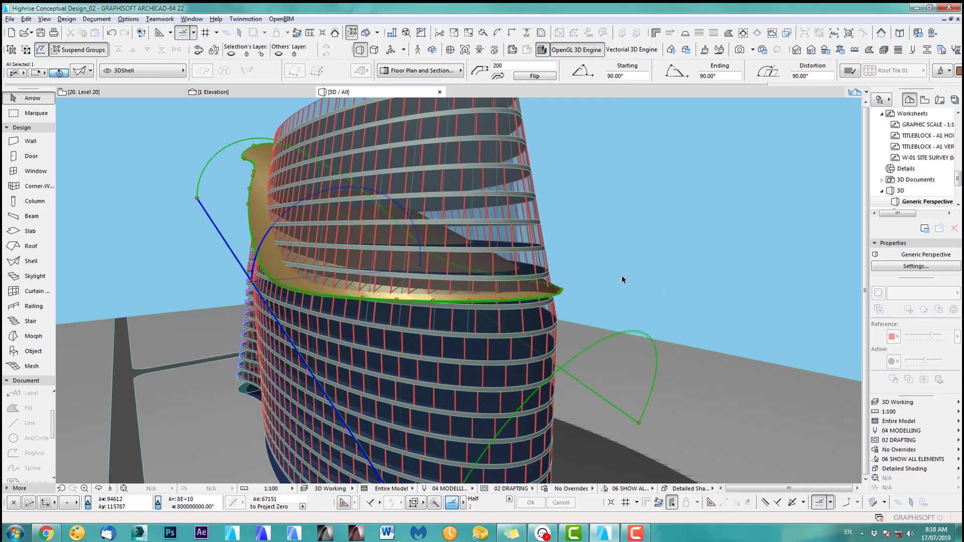
key("o")
mouse_move(594, 270)
left_mouse_down()
mouse_move(515, 288)
mouse_move(642, 281)
mouse_move(523, 274)
left_mouse_up()
scroll(441, 180, "up", 2)
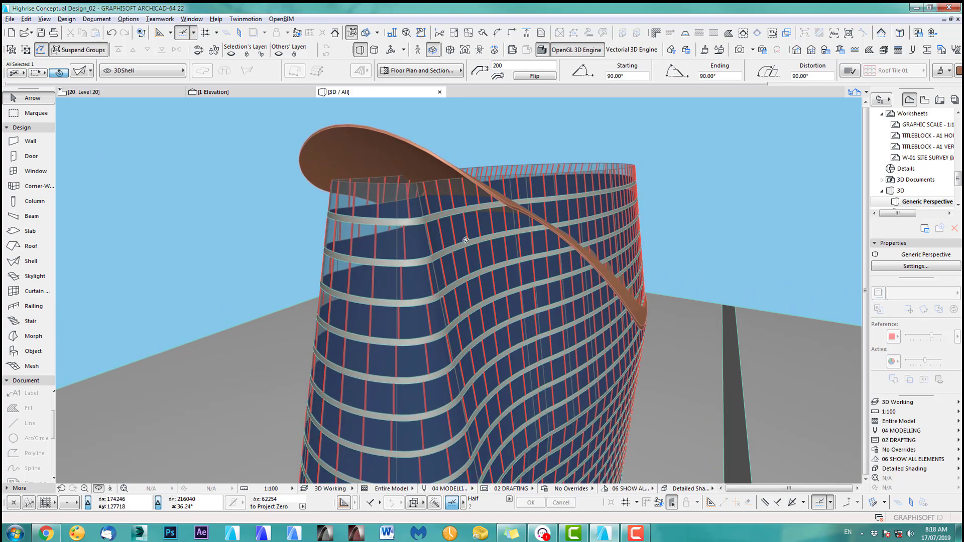
left_click_drag(466, 240, 366, 229)
middle_click_drag(365, 229, 471, 265)
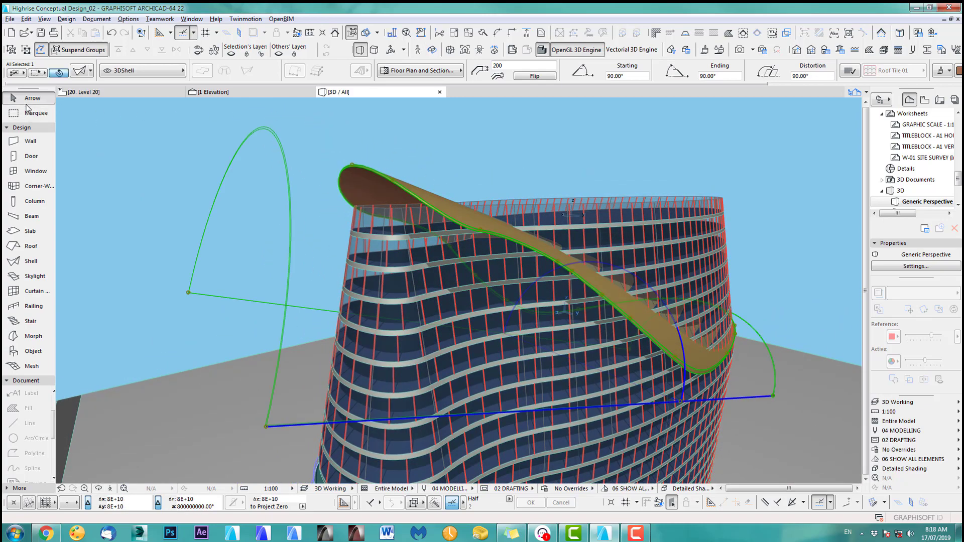
left_click(326, 134)
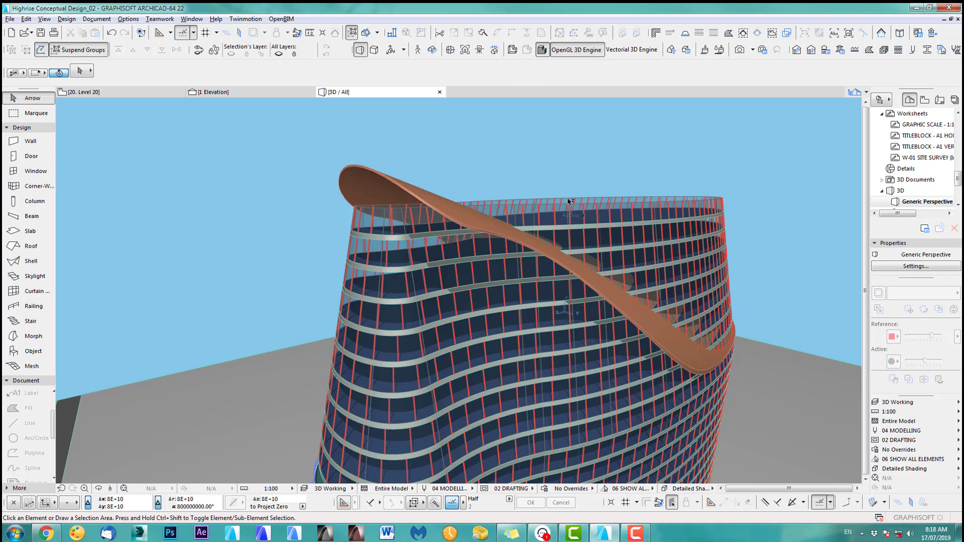
Select all window frame columns and glass walls of the tower's top story, leaving the shell out of the selection.
left_click(538, 207)
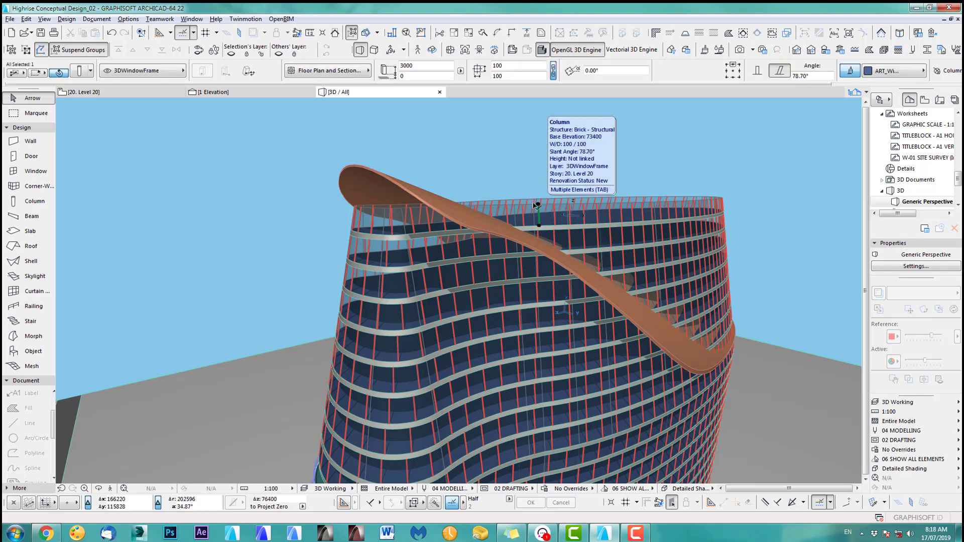
middle_click_drag(572, 209, 556, 218)
middle_click_drag(613, 244, 478, 295, "shift")
left_click(154, 135)
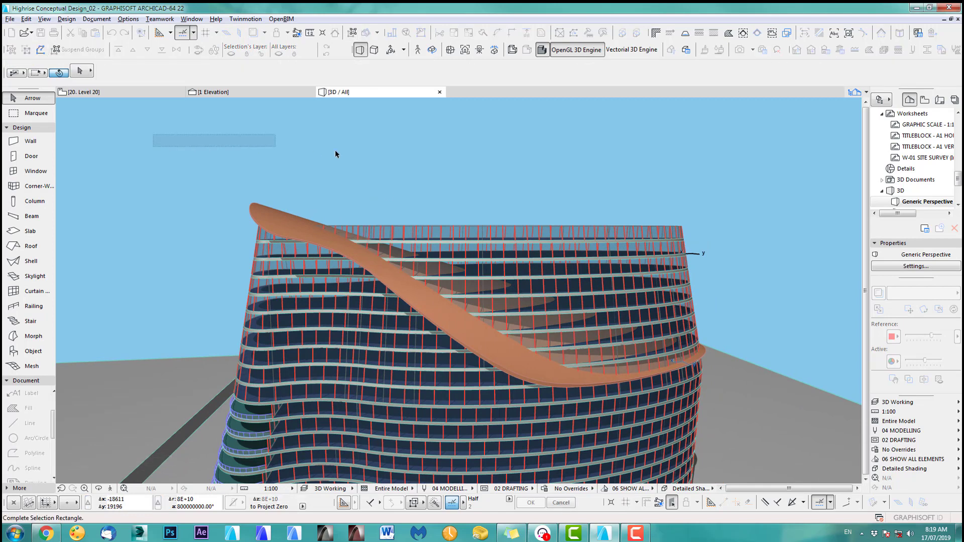
left_click(741, 232)
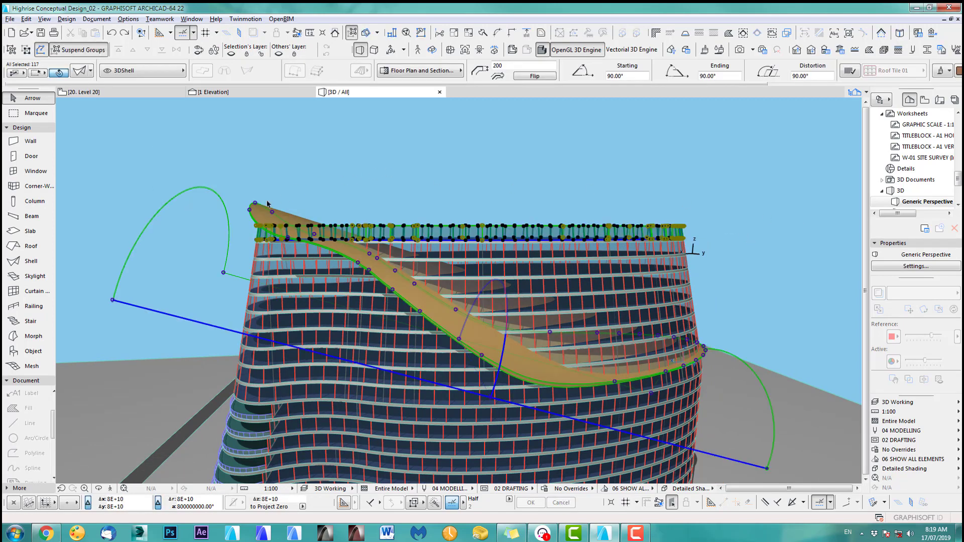
left_click(268, 204, "shift")
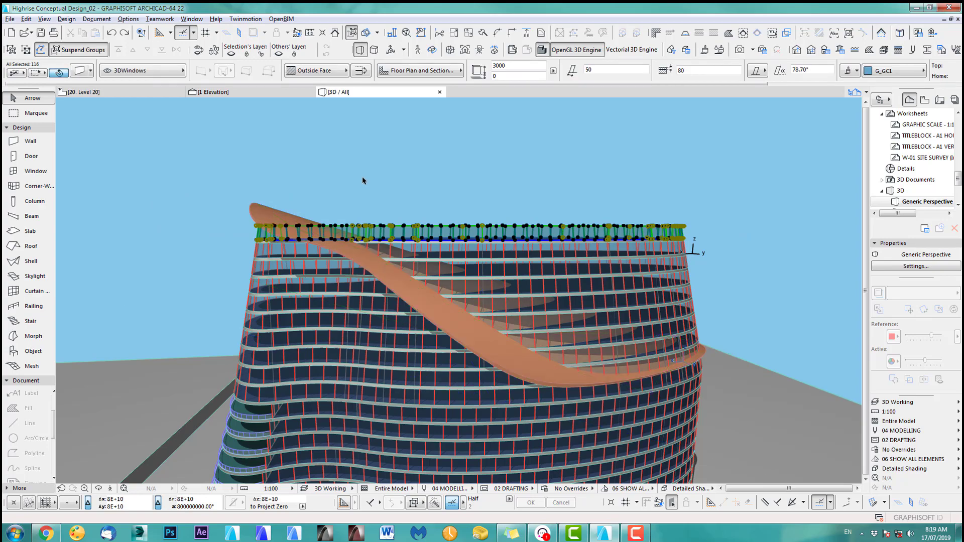
Set the height of the selected top-story glass walls to 6000.
left_click(80, 70)
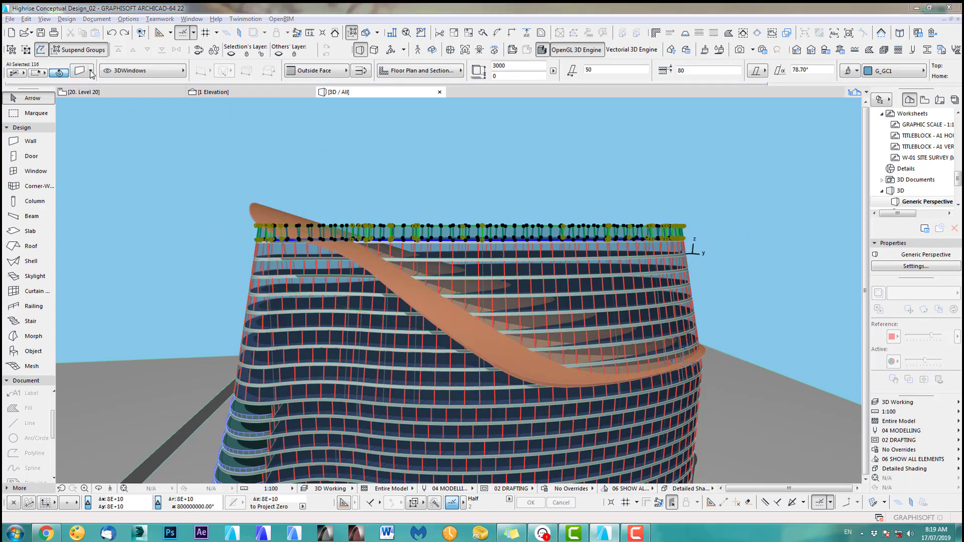
left_click(588, 8)
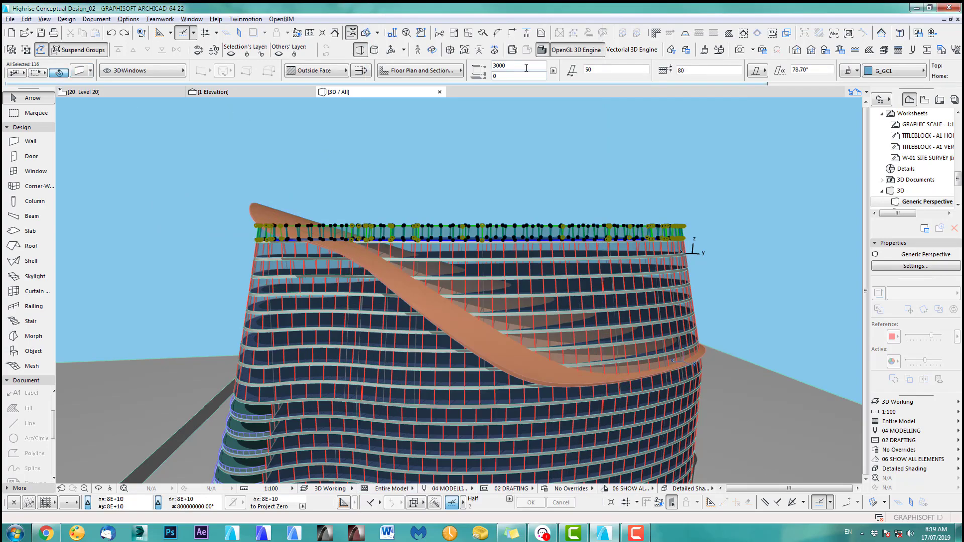
left_click_drag(496, 66, 485, 68)
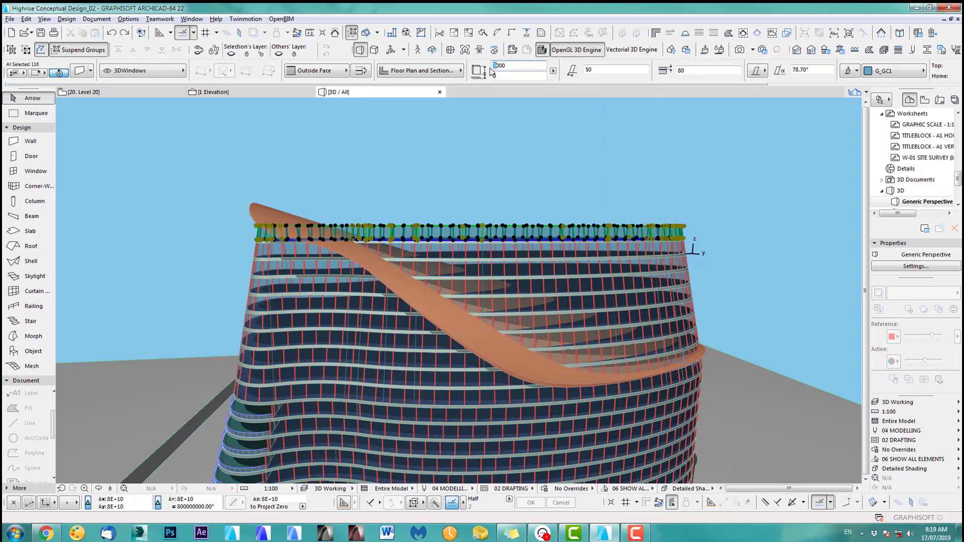
key("Return")
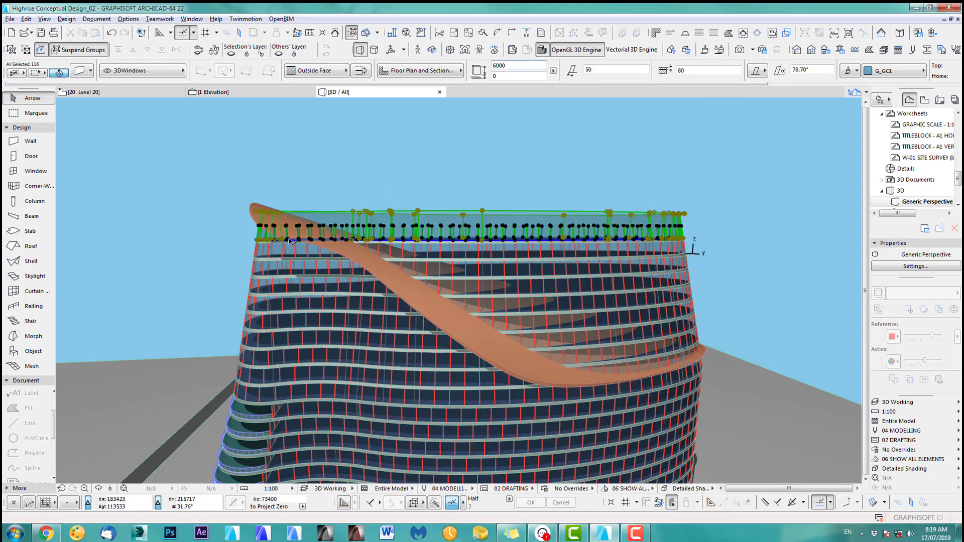
Set the height of the selected top-story glass walls to 8000 so they reach up through the shell's high end.
mouse_move(431, 219)
middle_mouse_down("shift")
mouse_move(469, 237)
mouse_move(429, 200)
middle_mouse_up("shift")
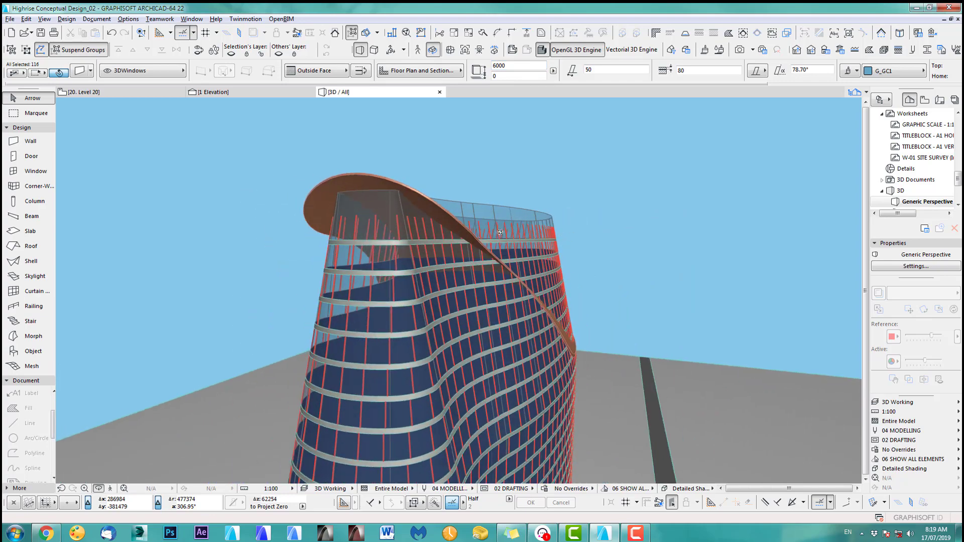
left_click_drag(498, 65, 494, 65)
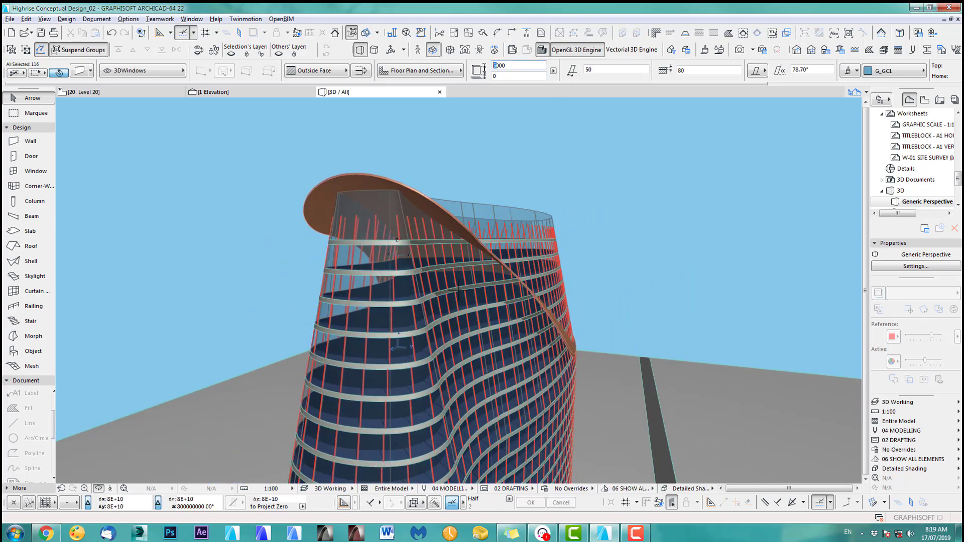
type("8")
key("Return")
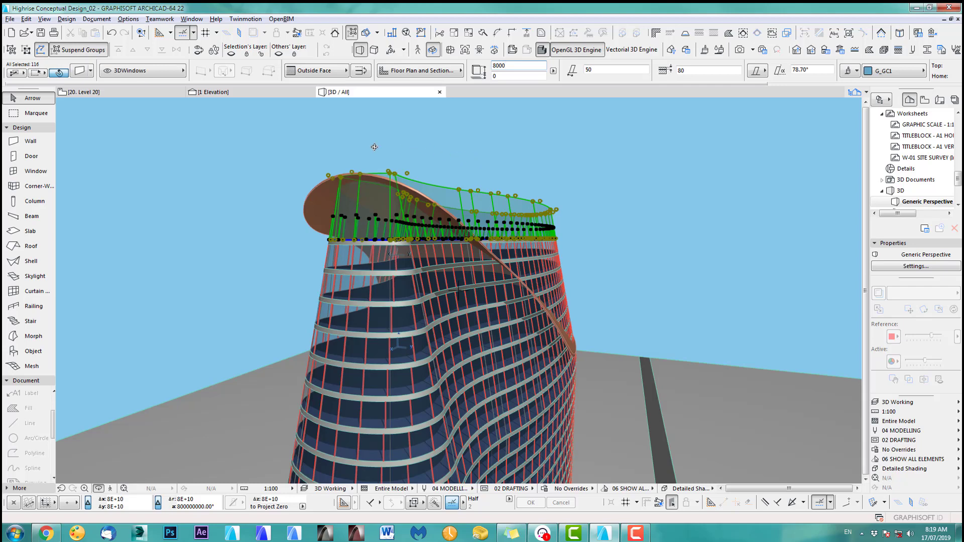
Set the height of the selected top-story window frame columns to 8000 to match the glass walls, and clear the selection.
left_click(27, 206)
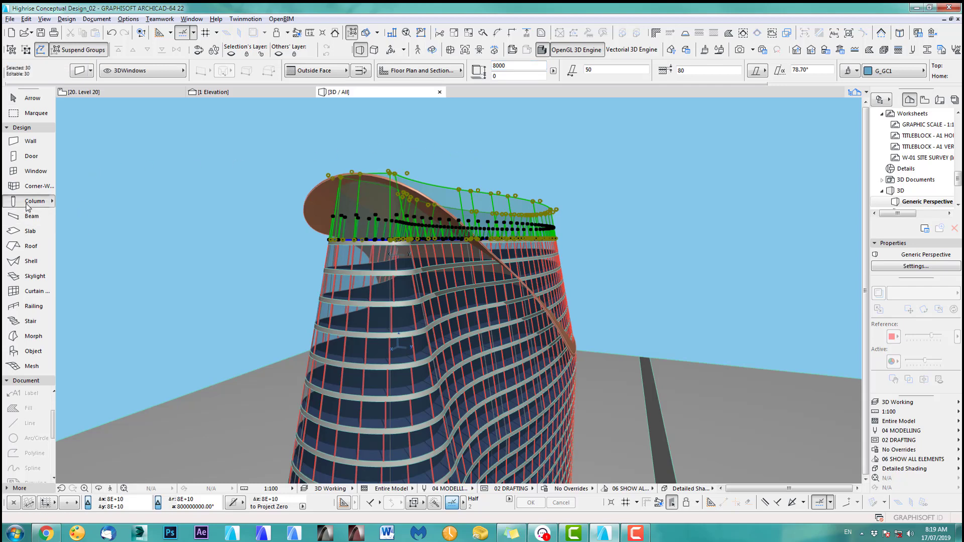
double_click(27, 206)
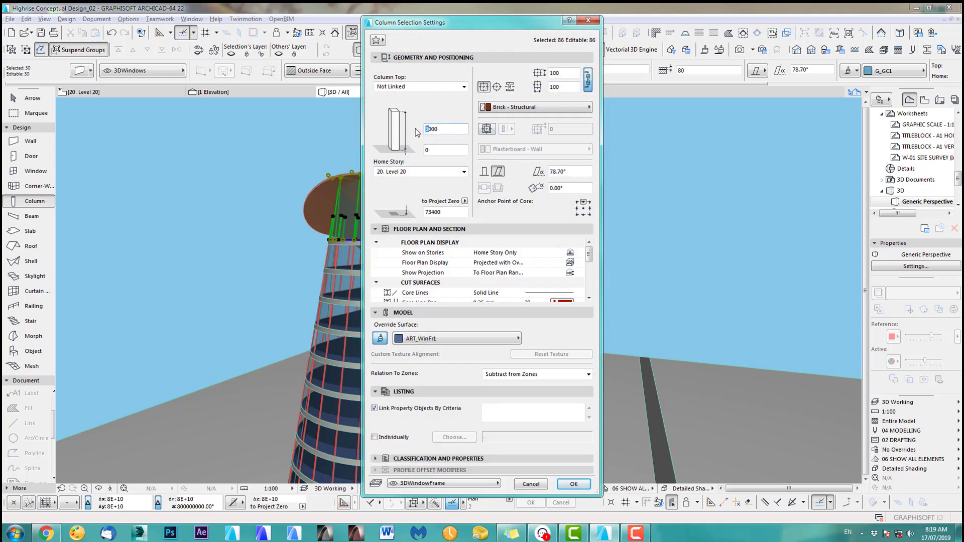
key("Return")
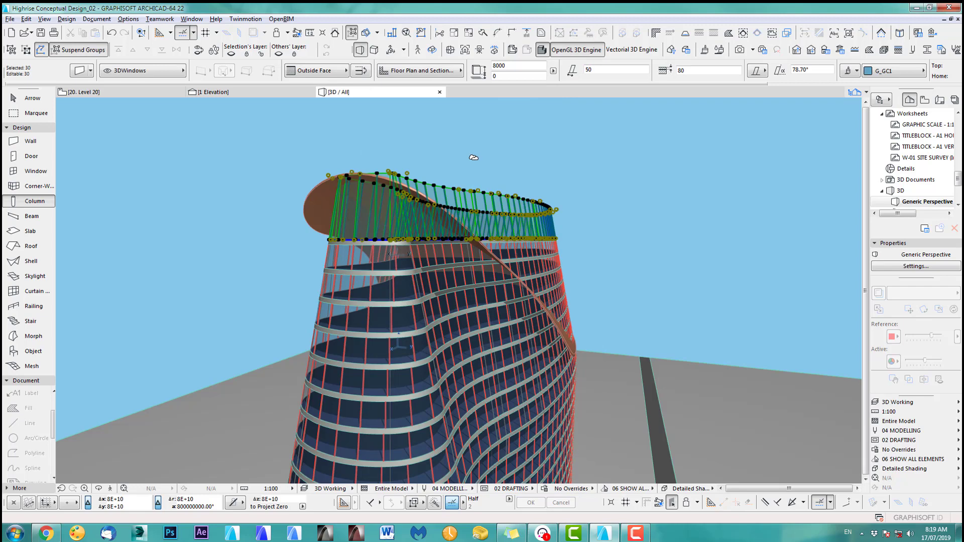
key("Escape")
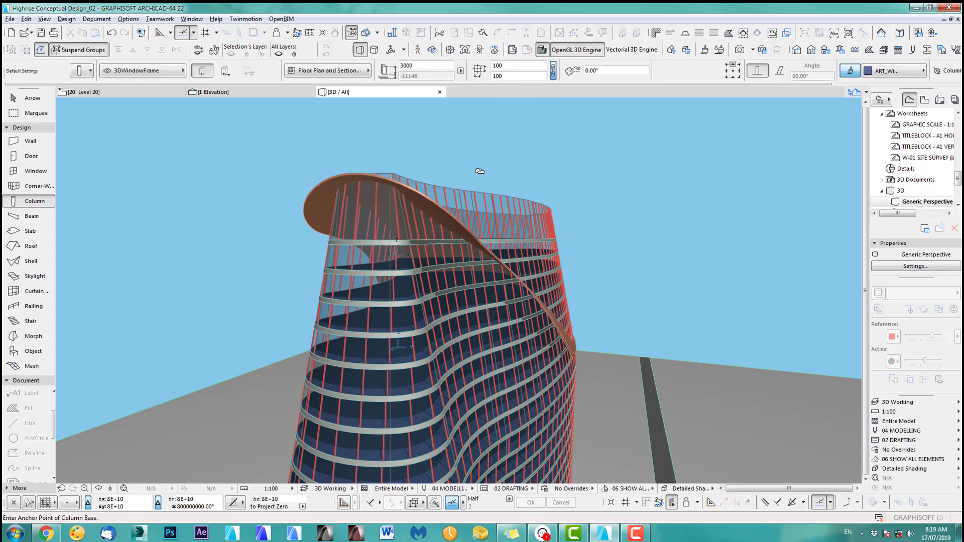
Try to trim all upper-story elements around the shell using the shell from the current selection, and undo the trim.
scroll(557, 316, "down", 3)
middle_click_drag(557, 315, 541, 263)
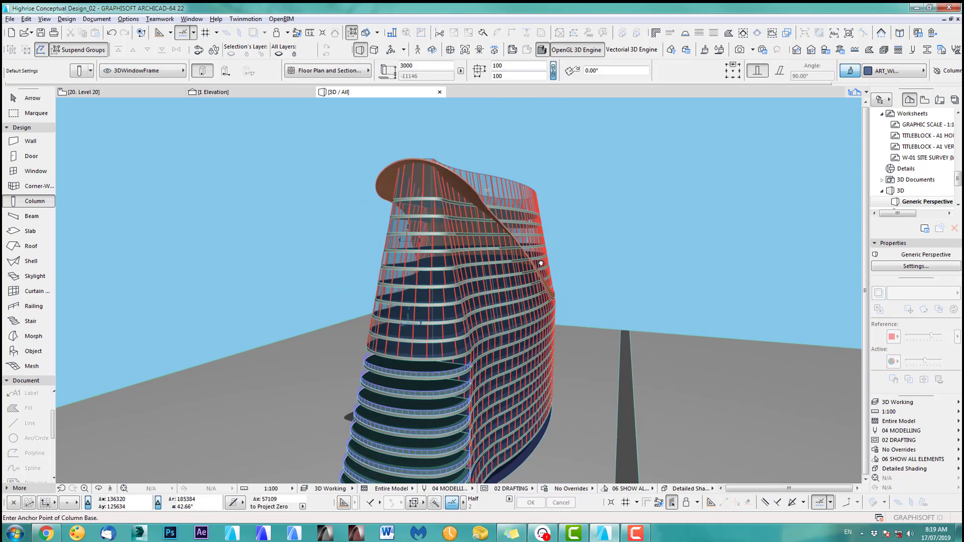
key("o")
left_click_drag(583, 273, 409, 283)
scroll(646, 316, "down", 1)
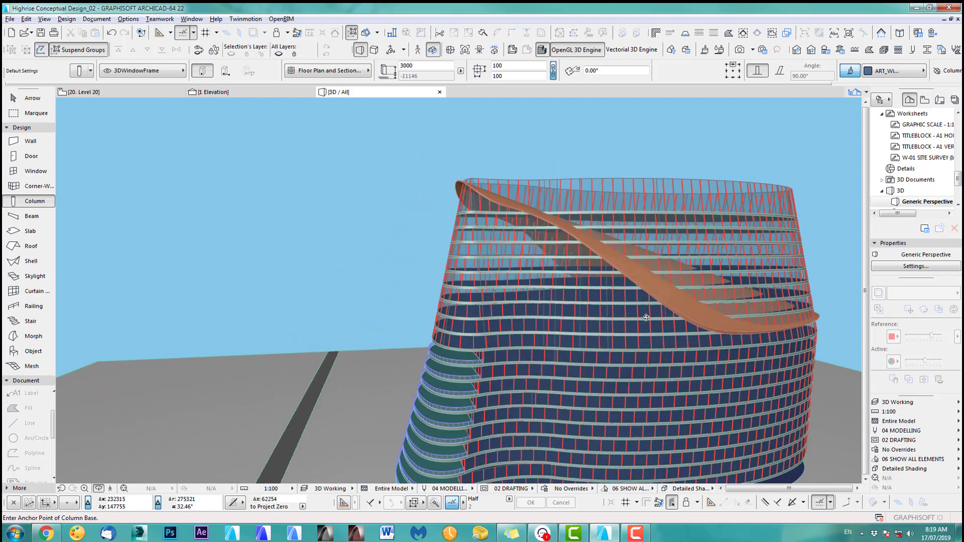
left_click_drag(646, 318, 520, 265)
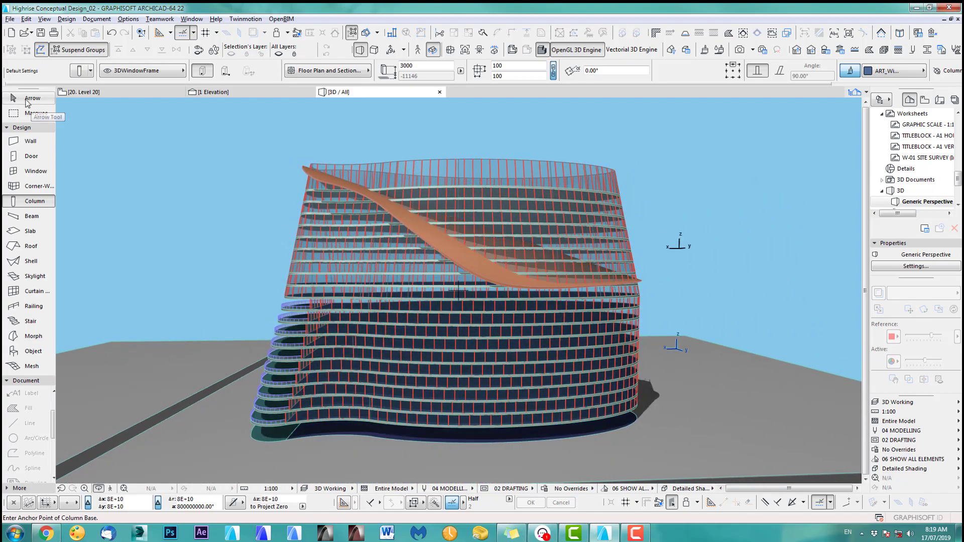
left_click(28, 100)
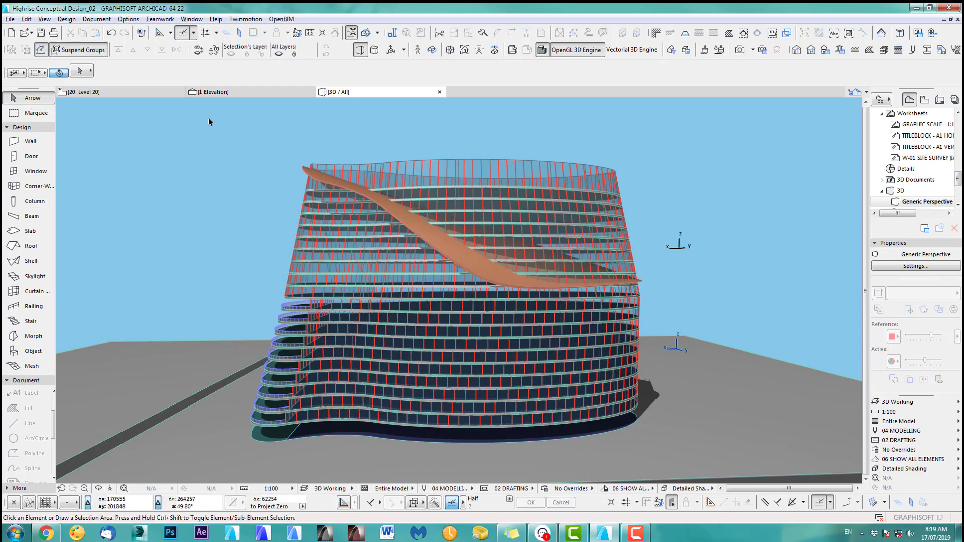
left_click_drag(181, 119, 688, 280)
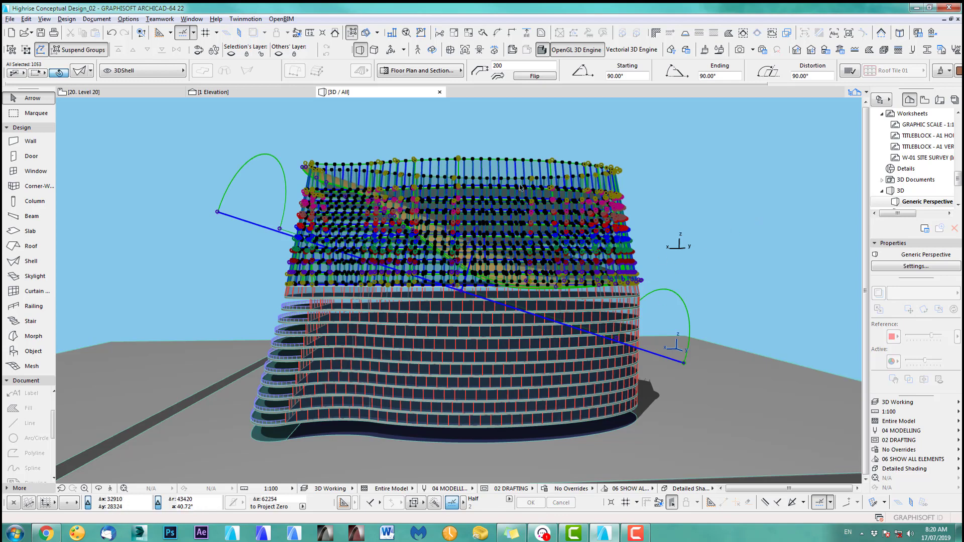
left_click(336, 34)
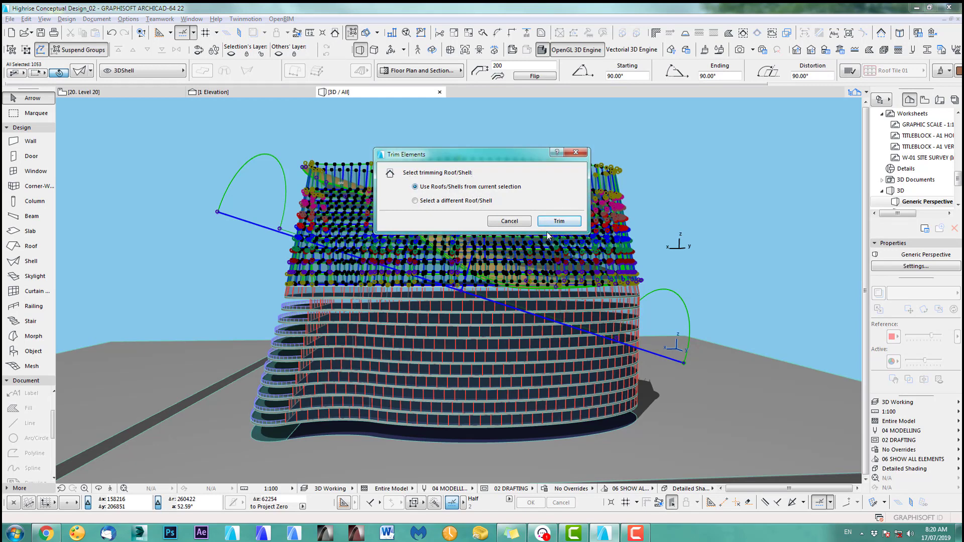
left_click(563, 222)
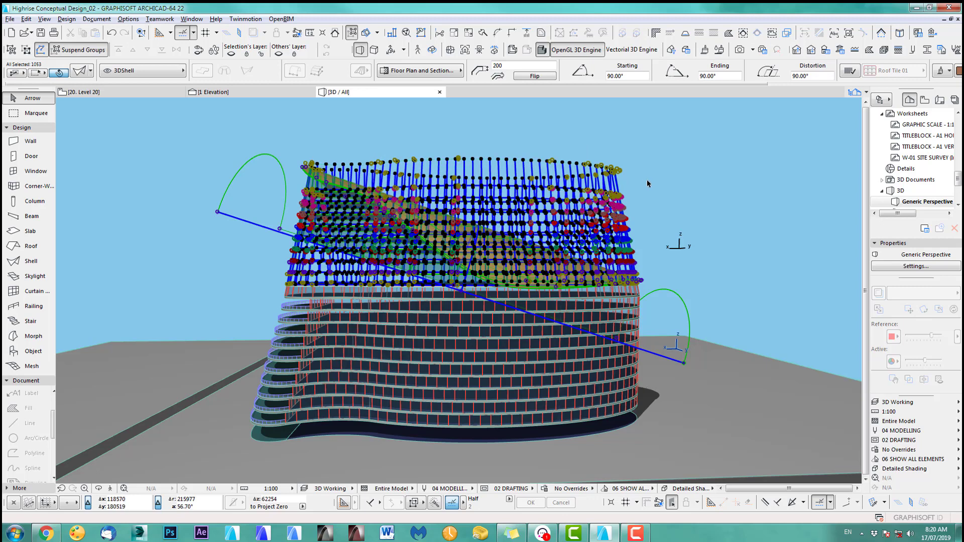
key("Escape")
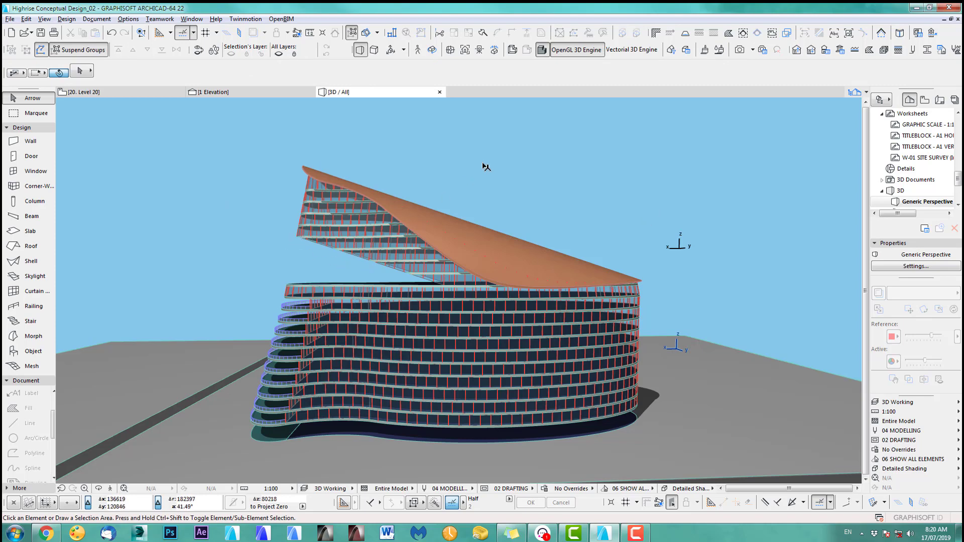
left_click(114, 35)
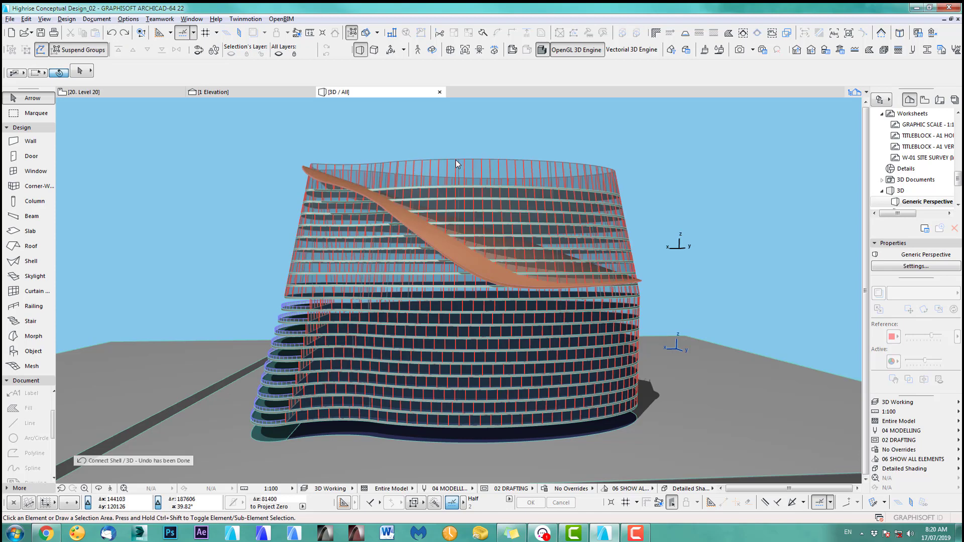
Select the shell together with only the tower's topmost stories and trim those elements to the shell.
left_click(304, 173)
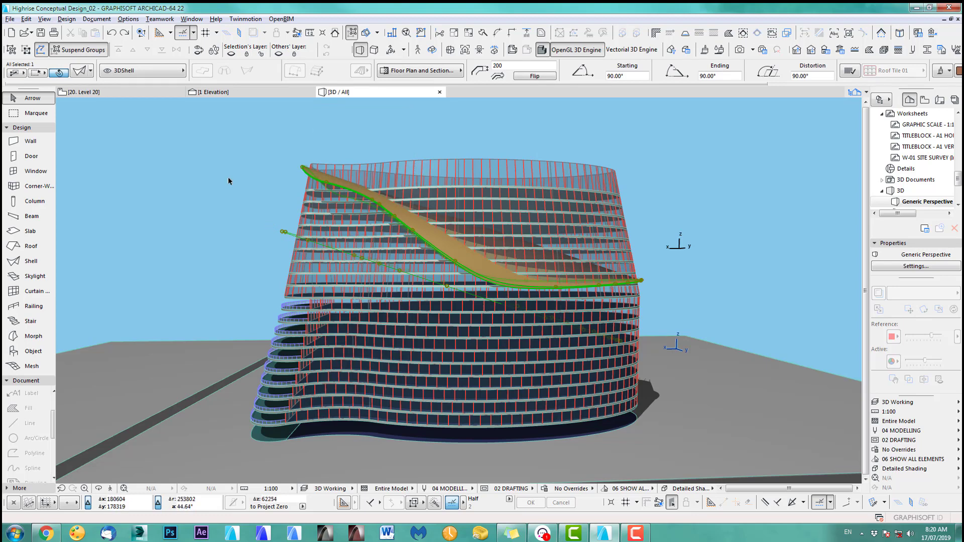
left_click(275, 153)
left_click(283, 136)
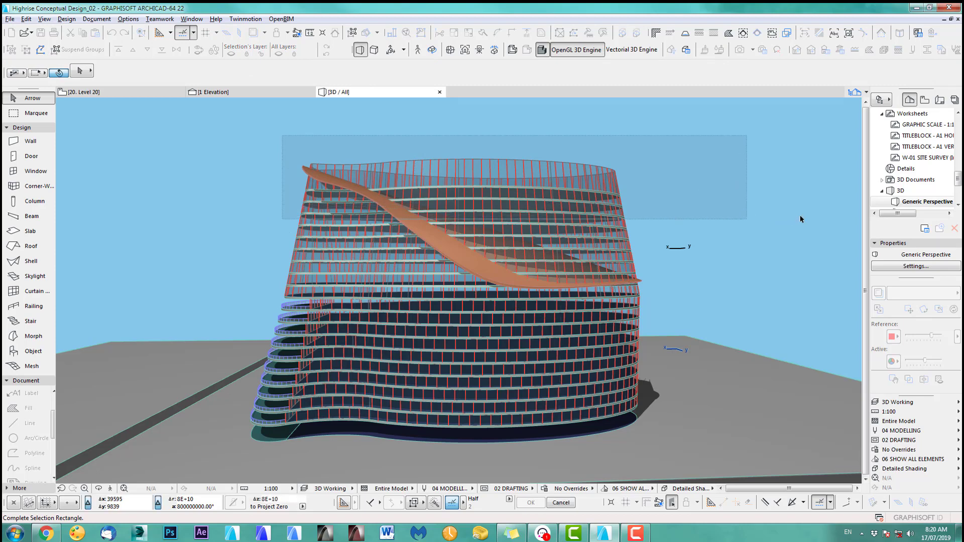
left_click(747, 219)
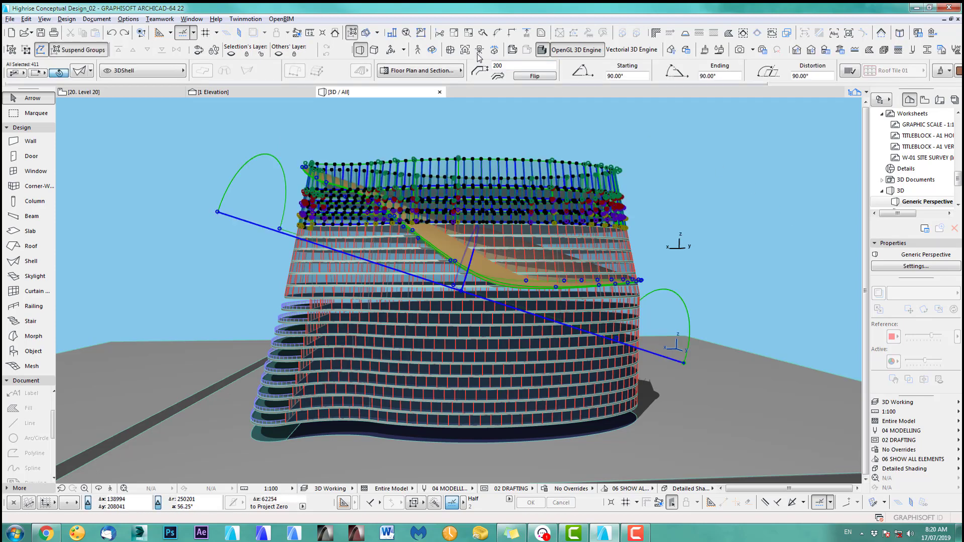
left_click(335, 32)
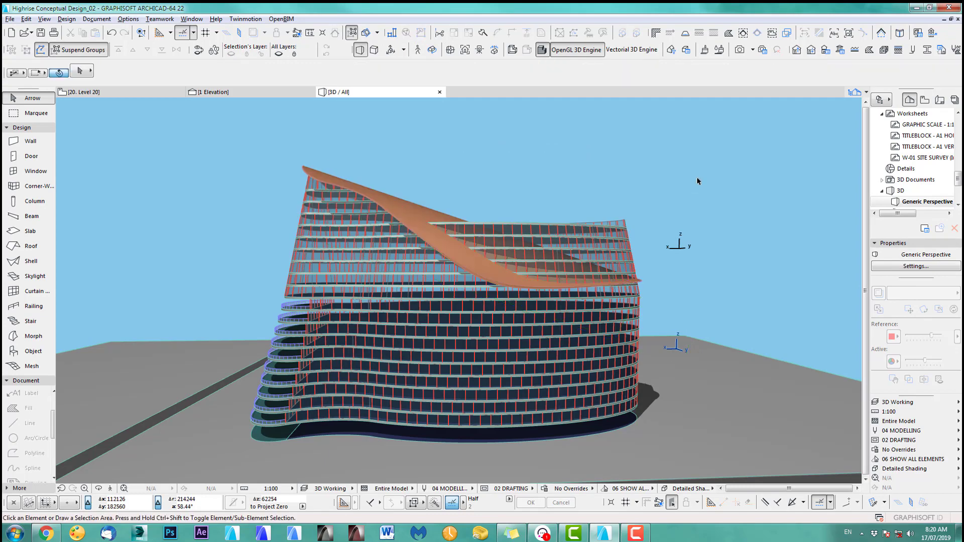
Examine how the facade and floor slabs meet the shell, including individual top-story frame and glass elements beyond it.
middle_click_drag(474, 213, 524, 242)
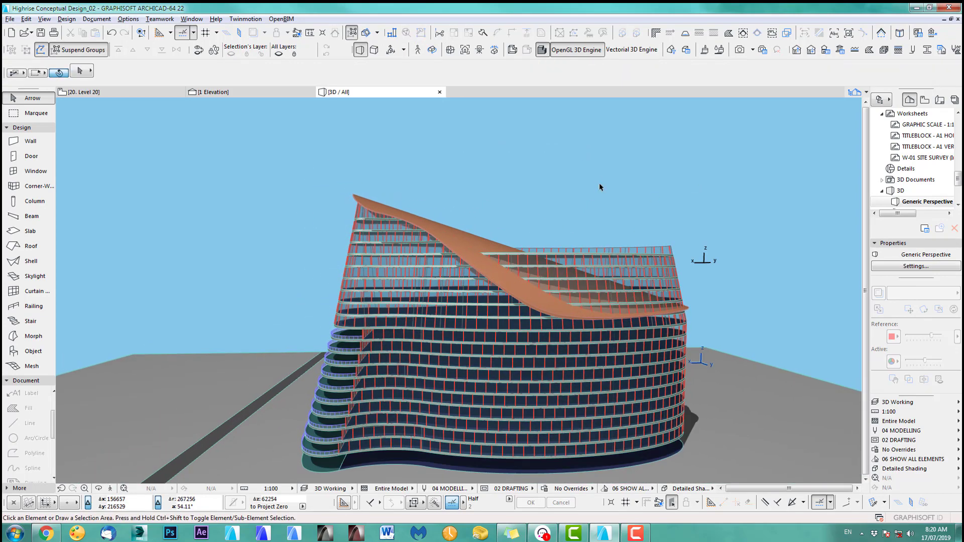
middle_click_drag(589, 266, 364, 273, "shift")
scroll(519, 263, "up", 3)
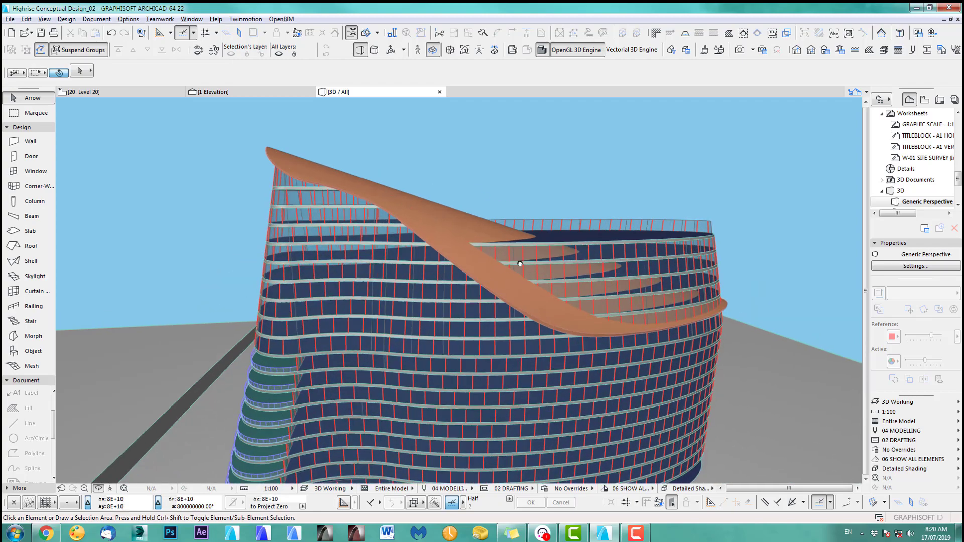
middle_click_drag(519, 263, 535, 274, "shift")
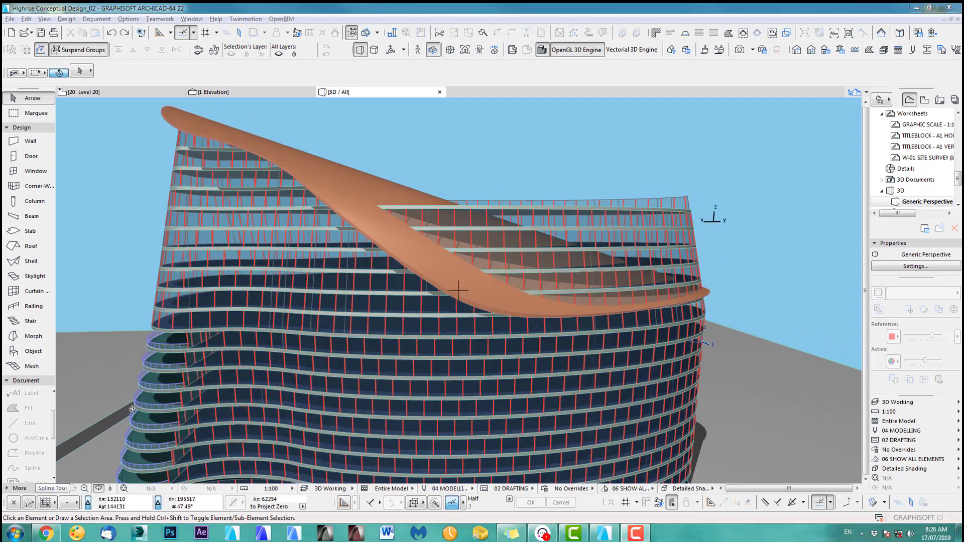
middle_click_drag(470, 224, 513, 283, "shift")
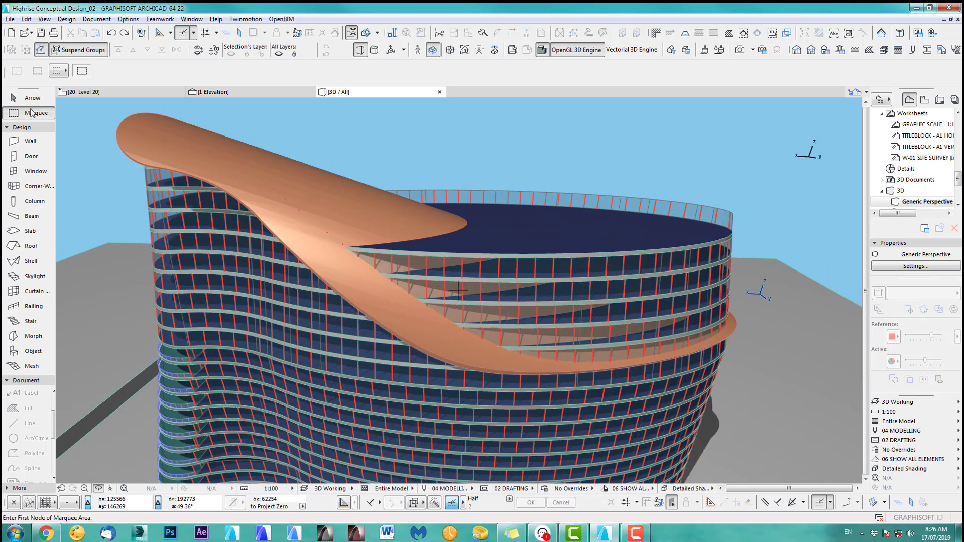
left_click_drag(707, 196, 669, 173)
key("Escape")
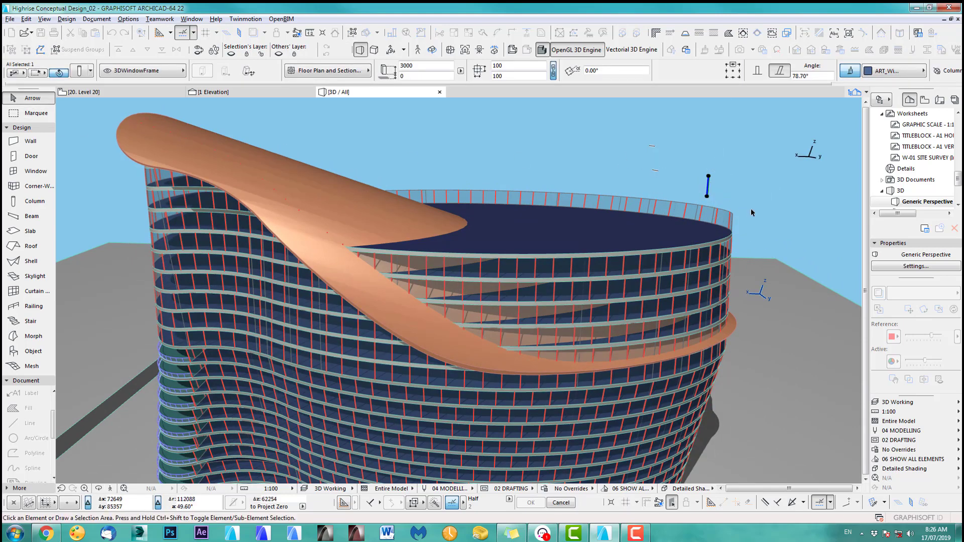
key("ctrl+z")
left_click(732, 217)
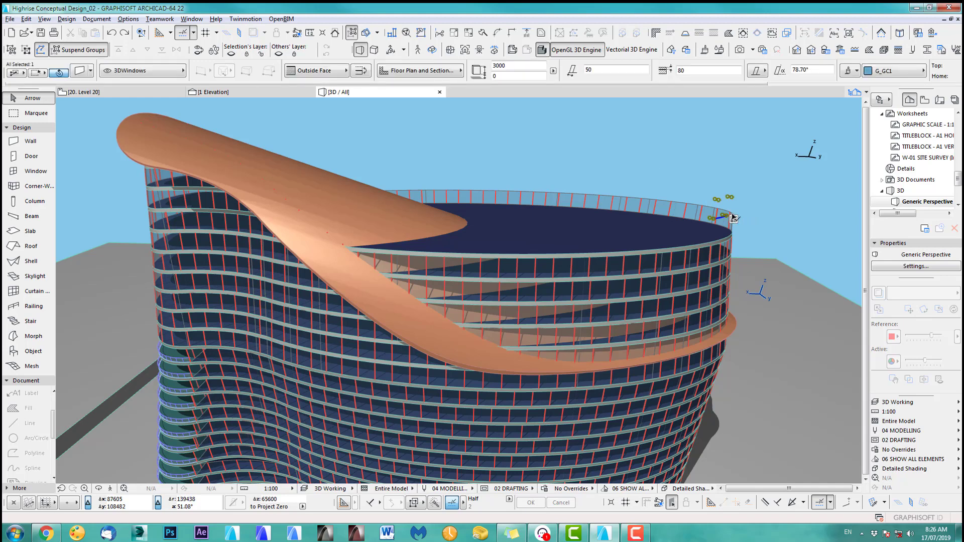
left_click(776, 214)
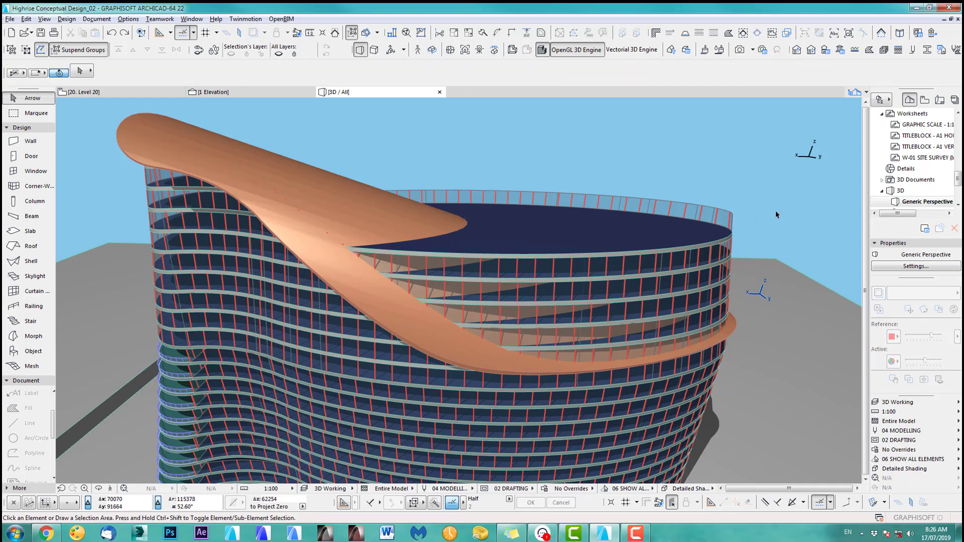
Pick up the settings of a top-story window frame column and hide its 3DWindowFrame layer.
left_click(733, 220, "alt")
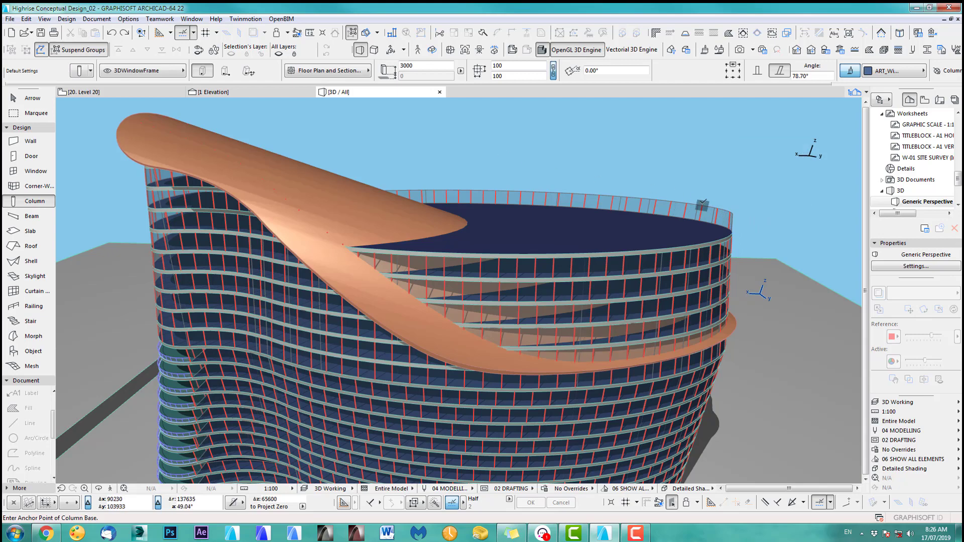
key("ctrl+l")
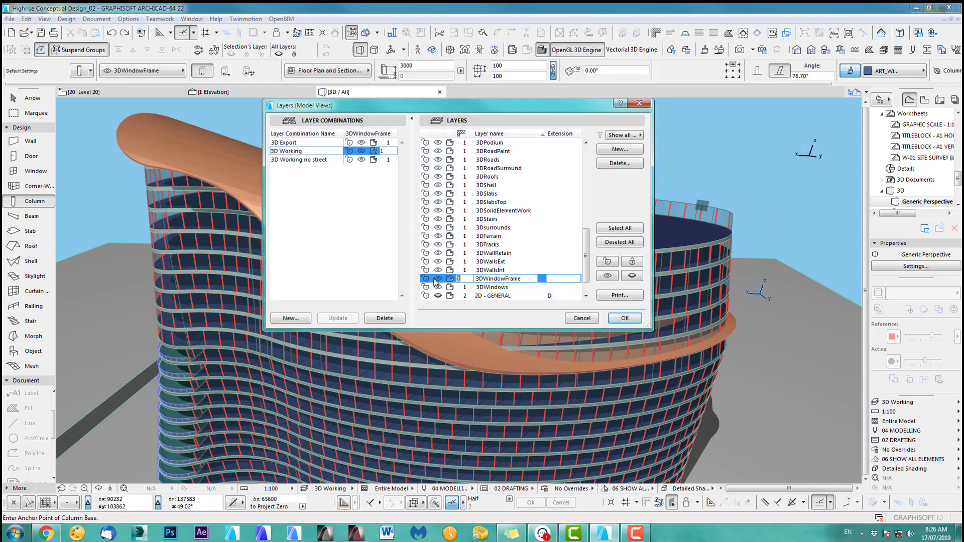
left_click(438, 279)
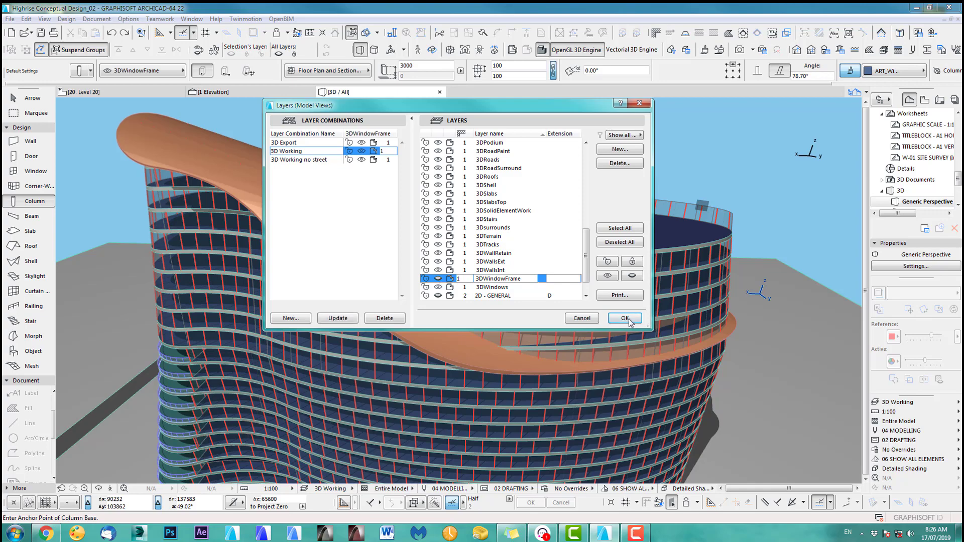
left_click(625, 318)
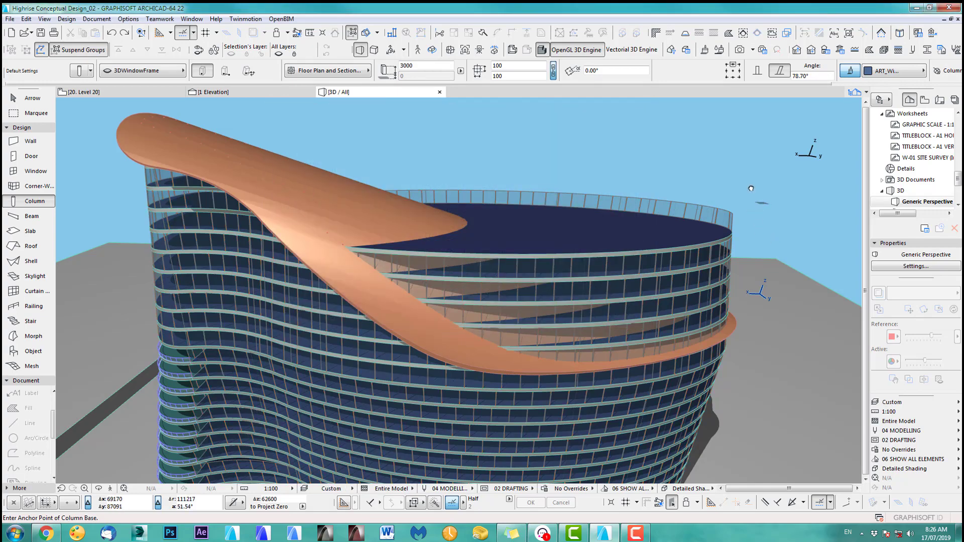
Pick up the settings of a top-story glass wall and hide its 3DWindows layer.
middle_click_drag(752, 188, 743, 172)
left_click(726, 194, "alt")
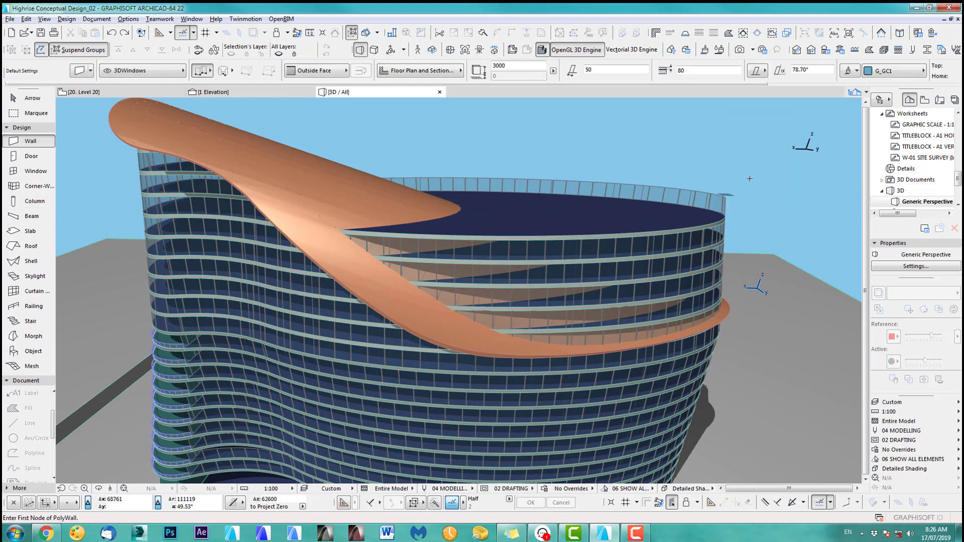
key("ctrl+l")
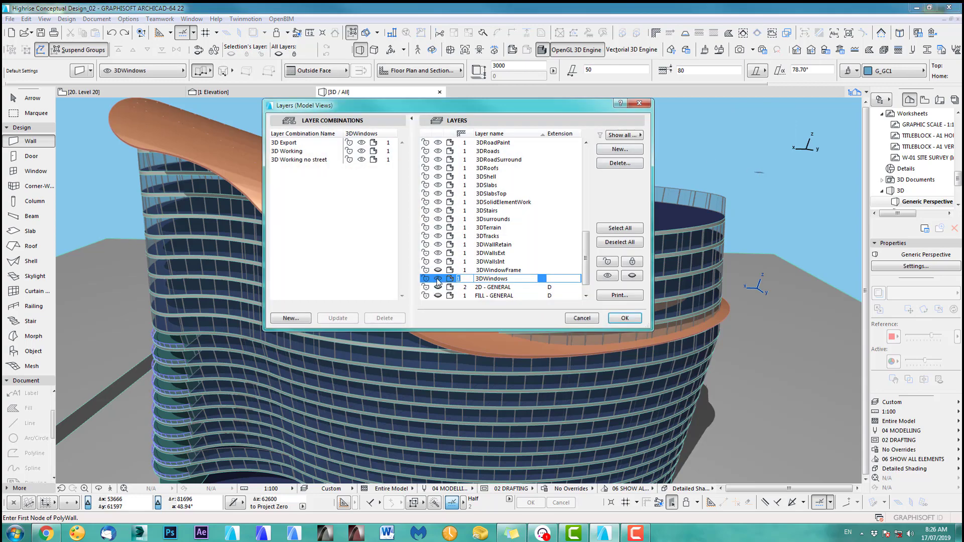
left_click(624, 318)
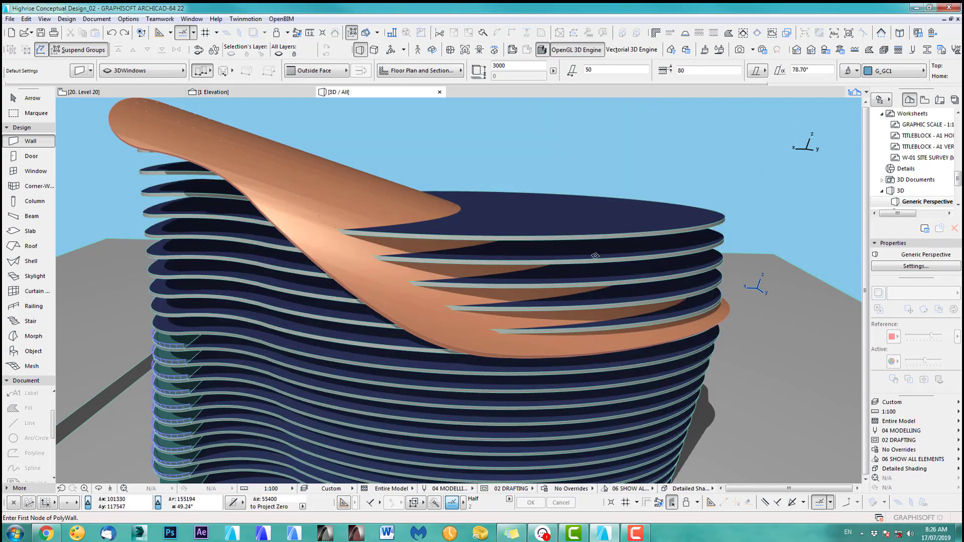
Select the uppermost floor slab sticking out through the shell and split it along a line between opposite edge nodes beneath the shell.
middle_click_drag(439, 230, 504, 224)
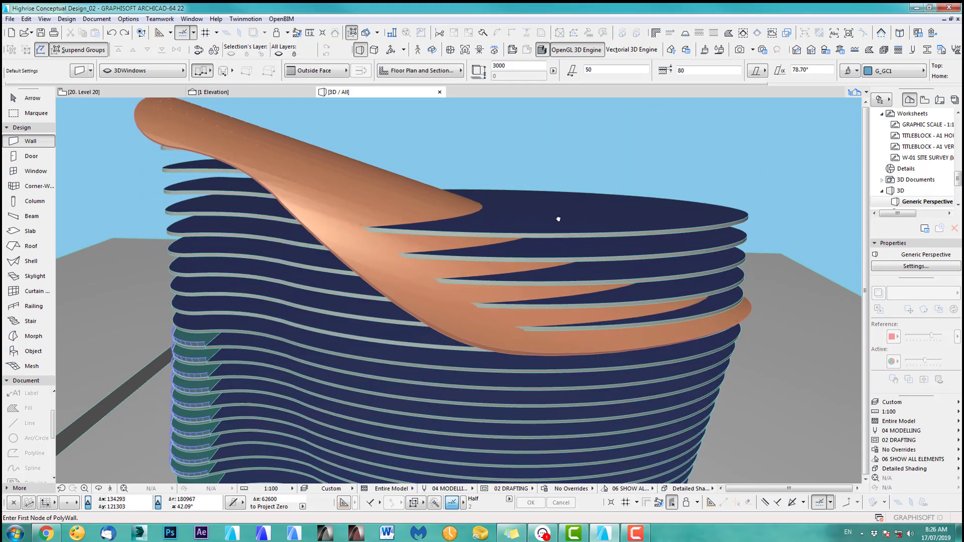
middle_click_drag(347, 196, 393, 245)
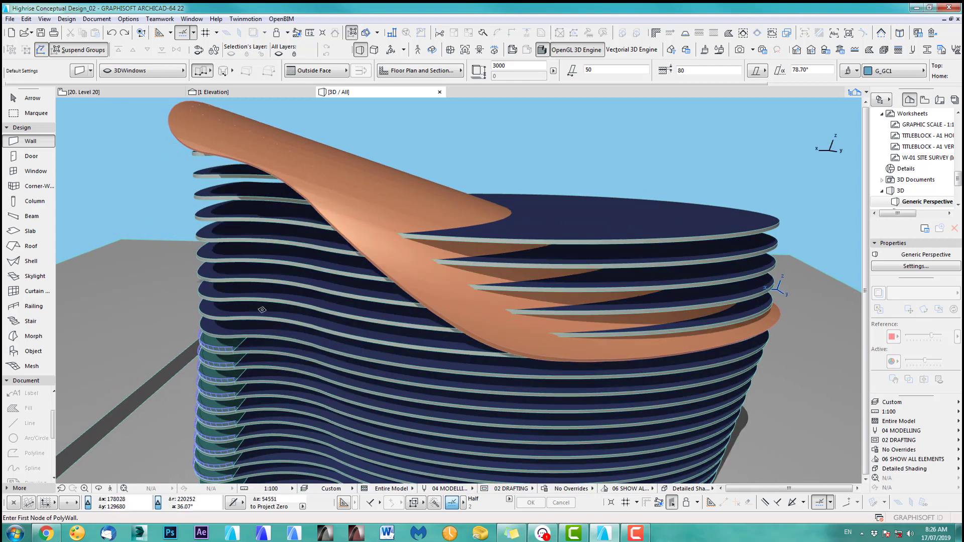
left_click(31, 98)
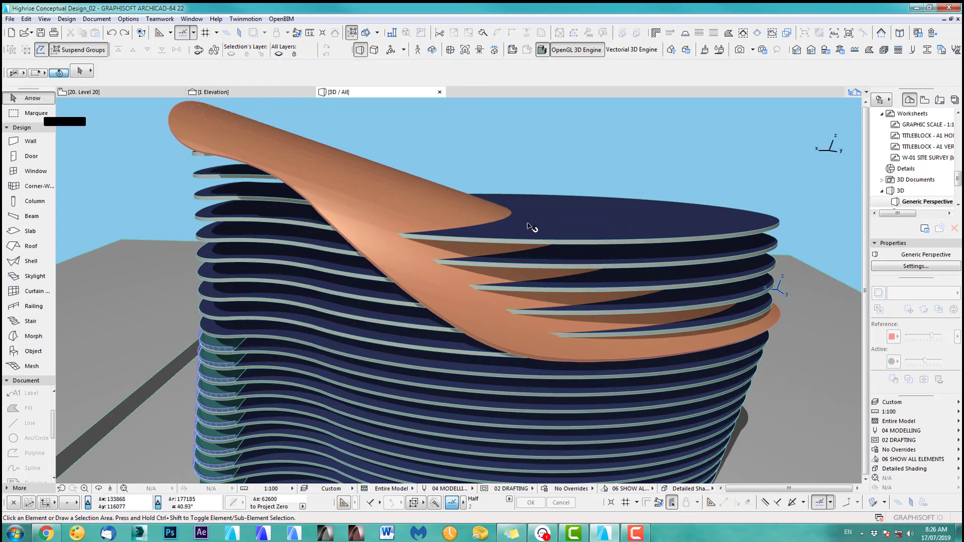
left_click(549, 227)
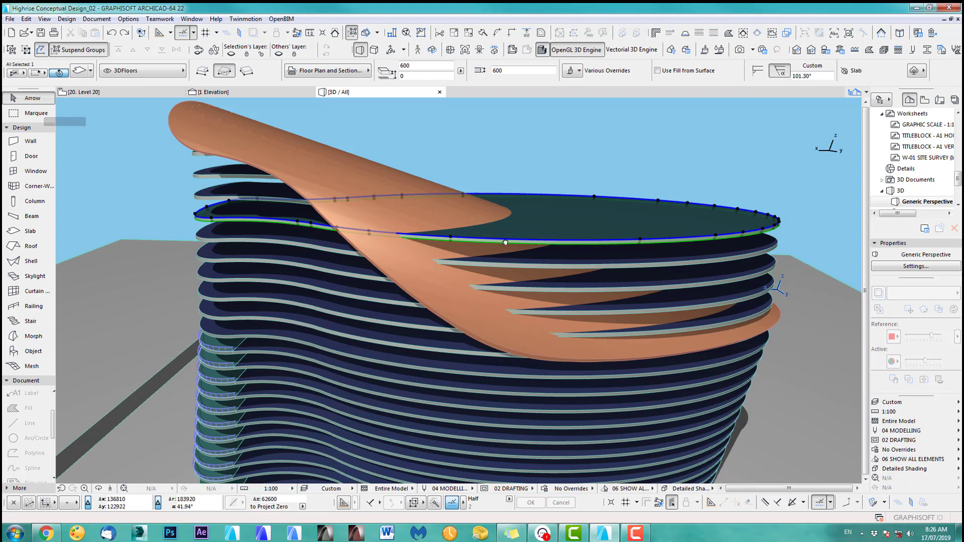
middle_click_drag(488, 230, 549, 272)
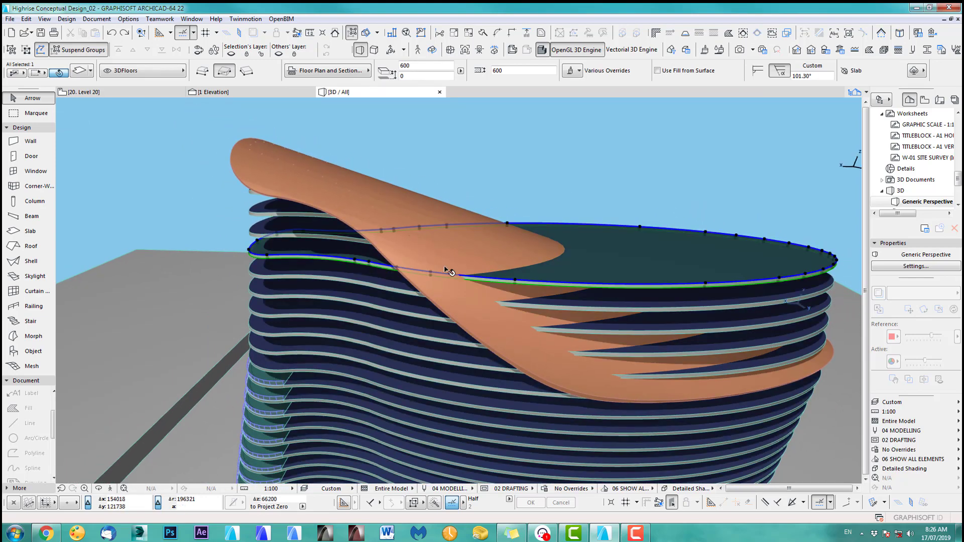
left_click(483, 32)
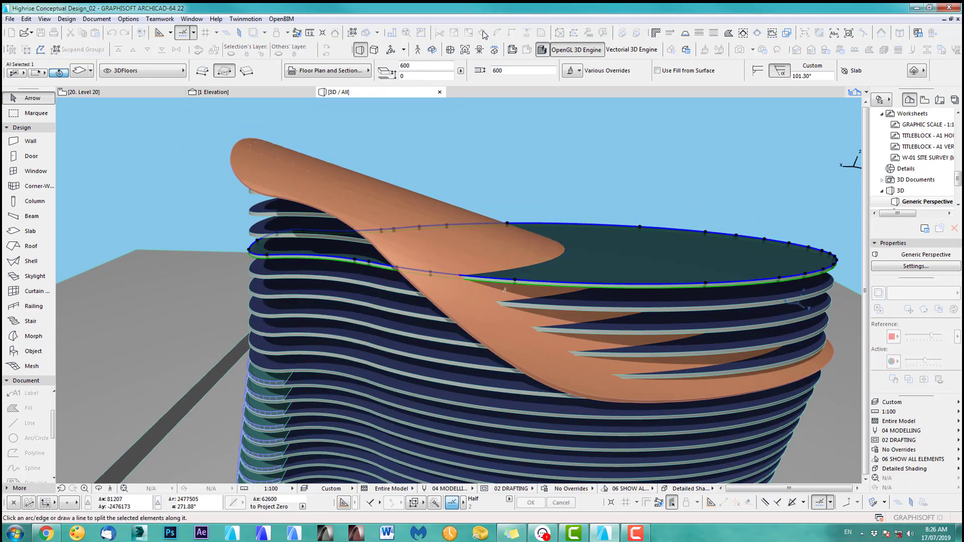
left_click(448, 226)
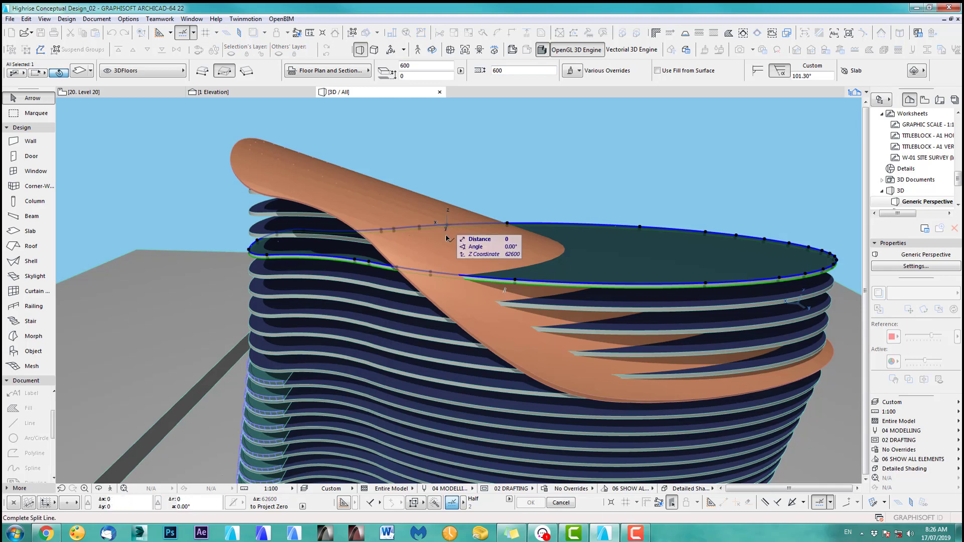
left_click(433, 273)
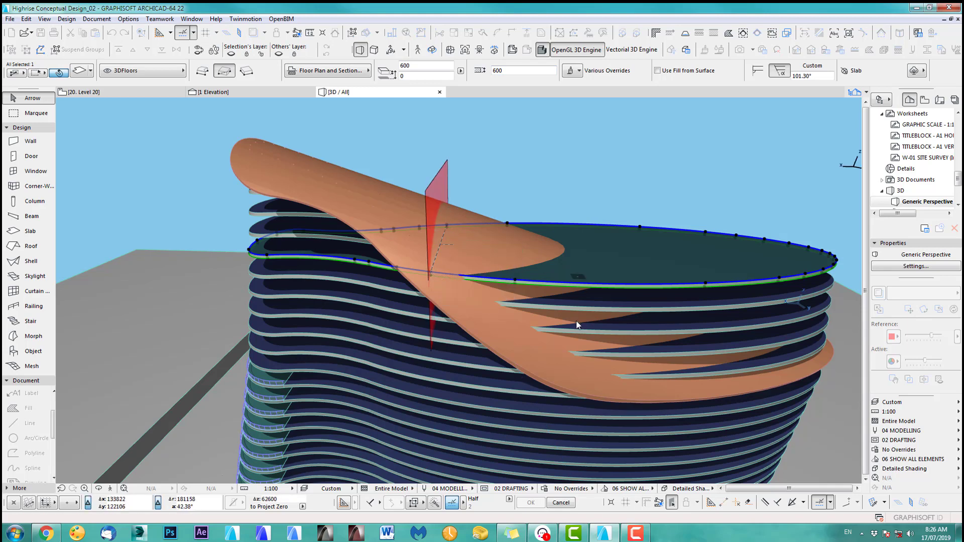
left_click(581, 277)
Split the second protruding floor slab, directly below the first, between its matching opposite edge nodes beneath the shell.
left_click(582, 310)
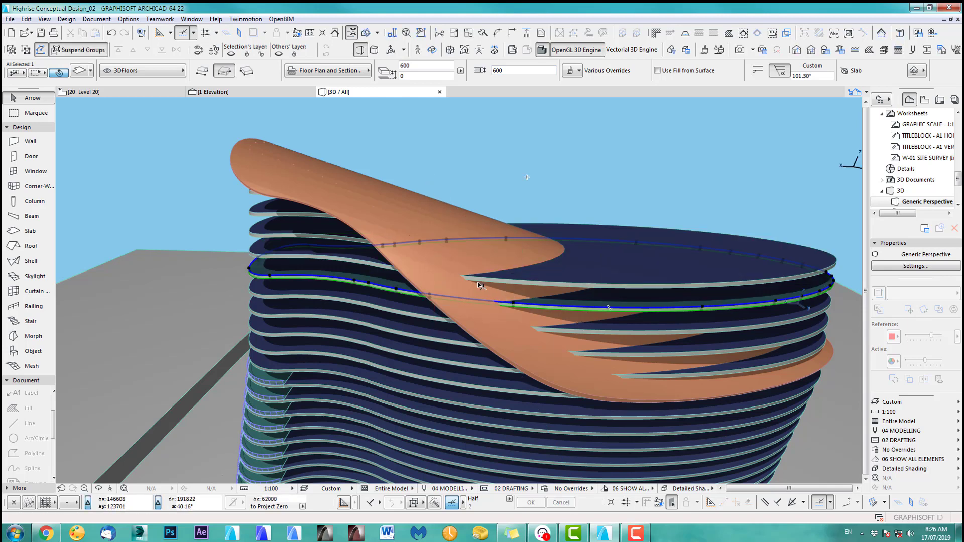
left_click(482, 33)
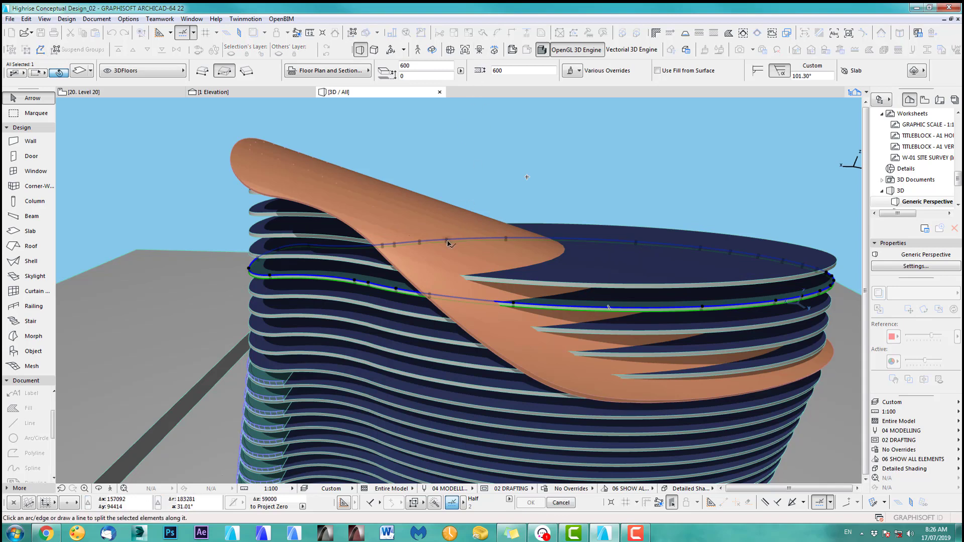
left_click(447, 243)
left_click(432, 295)
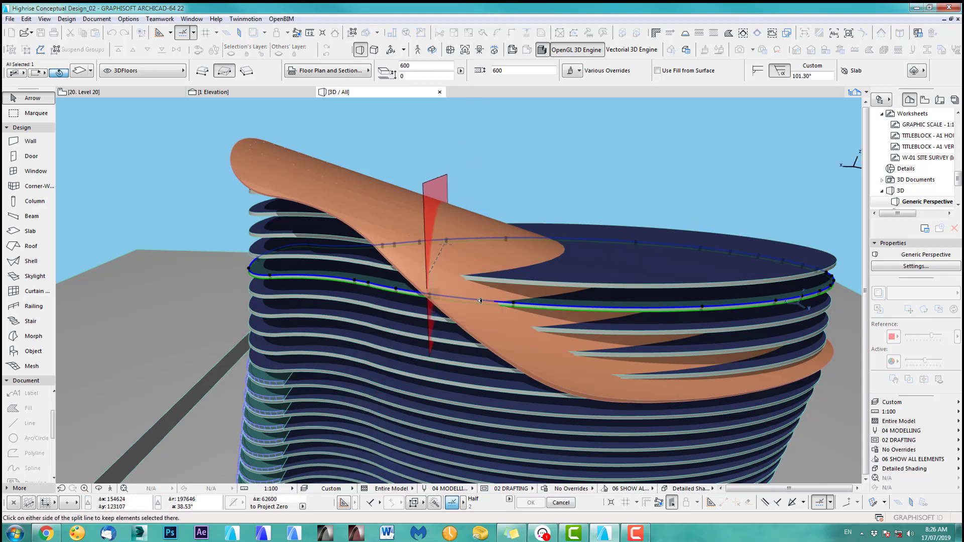
left_click(575, 348)
Trim the outer parts of the two split slabs to the shell, using the shell from the current selection.
middle_click_drag(575, 353, 549, 294)
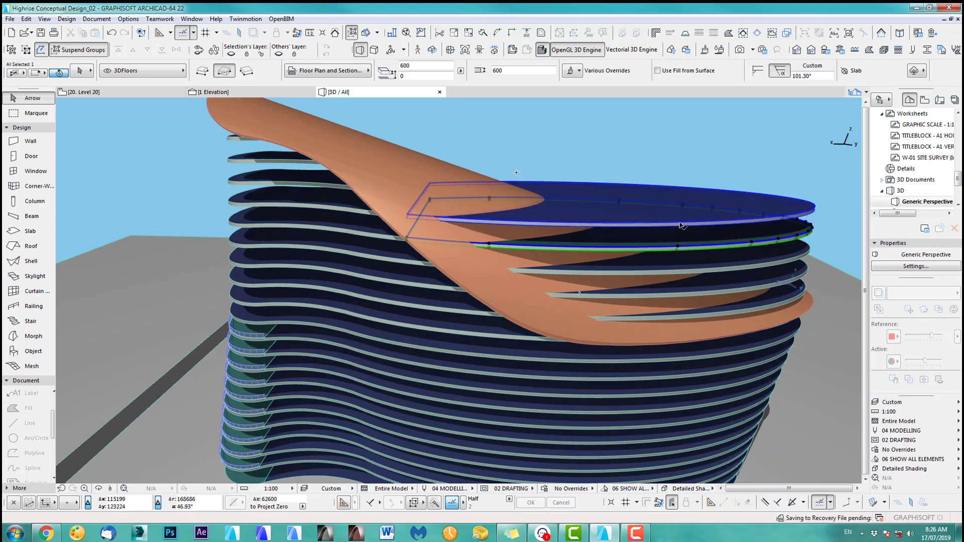
left_click(304, 136, "shift")
left_click(304, 136, "shift")
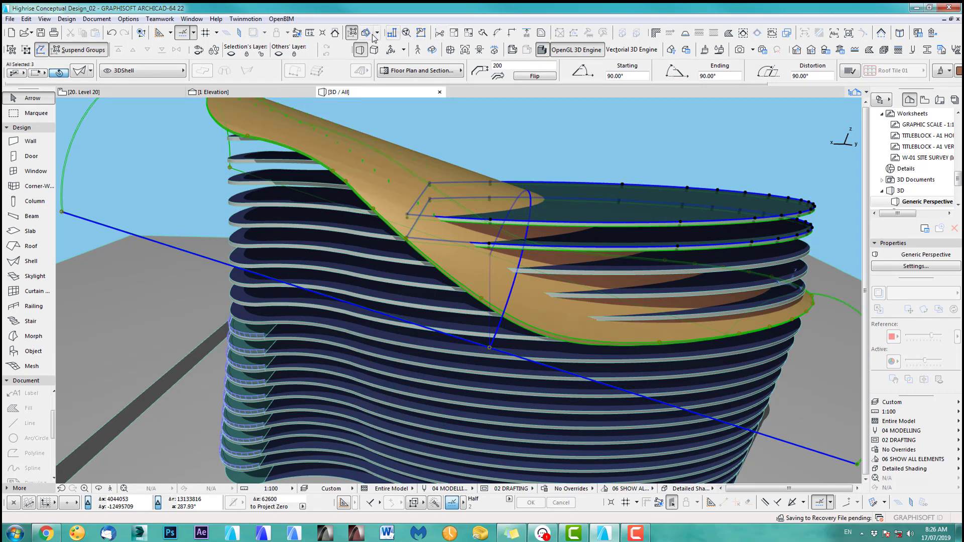
left_click(335, 33)
left_click(558, 221)
Split the uppermost remaining slab beyond the shell along a line across opposite edge nodes, keeping the outer part selected.
left_click_drag(604, 308, 678, 285)
left_click(678, 286)
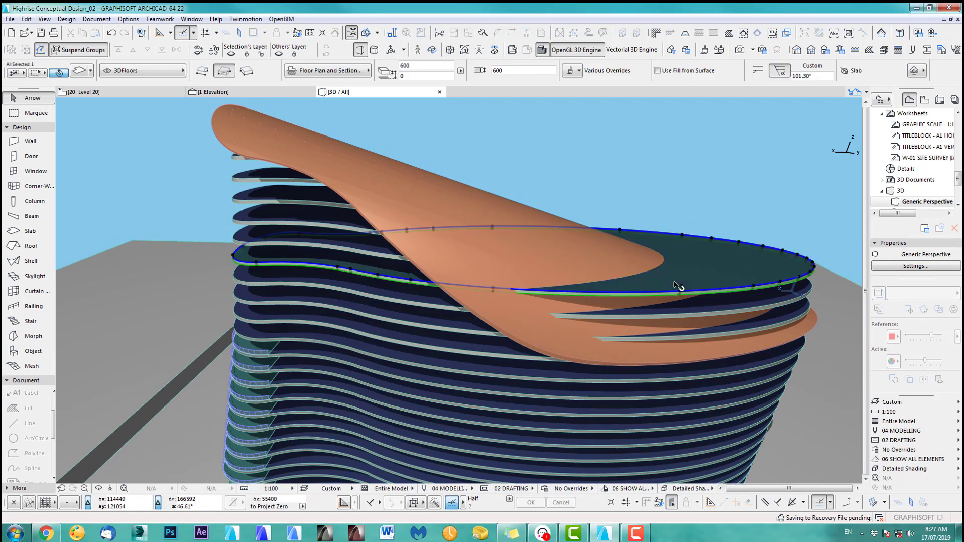
left_click(483, 33)
left_click(494, 227)
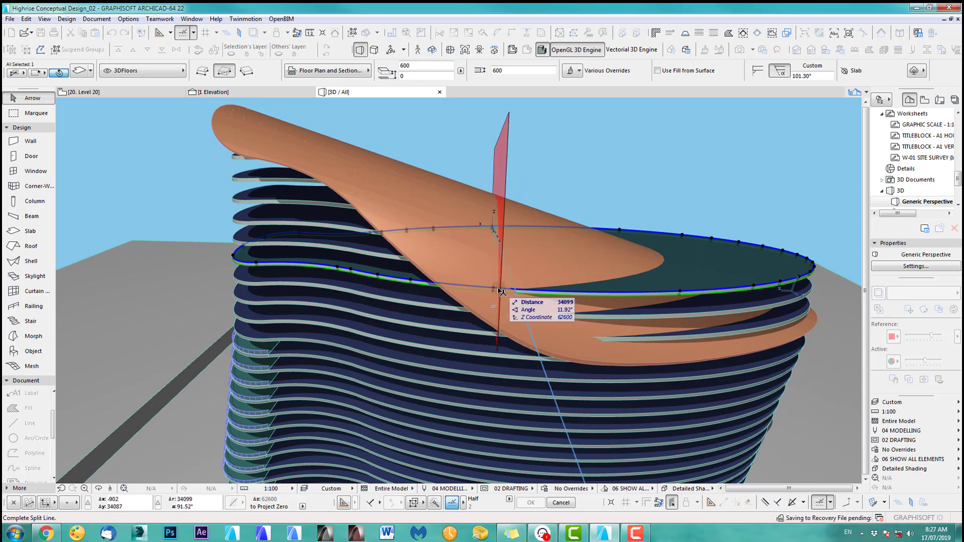
left_click(492, 290)
left_click(682, 317)
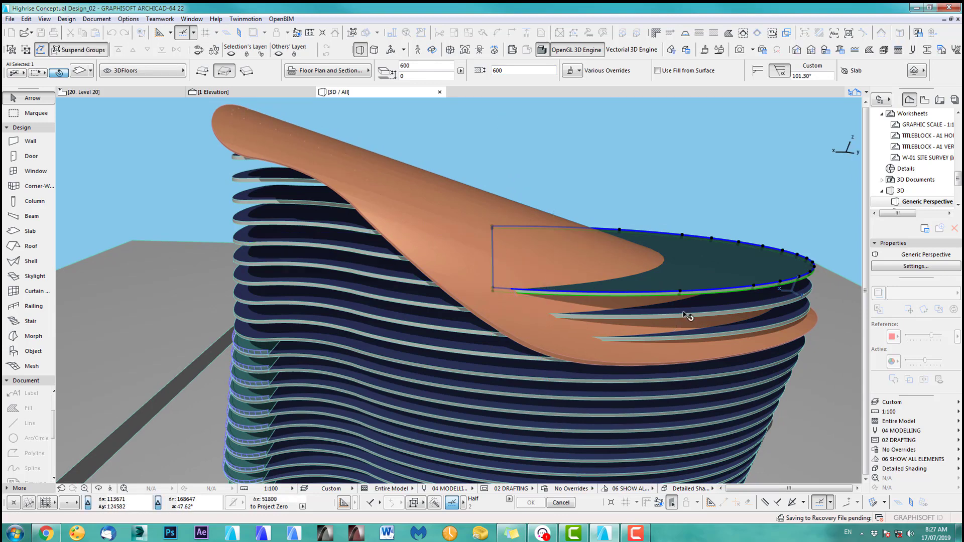
Split the middle one of the three remaining protruding slabs across the same pair of opposite edge nodes.
left_click(681, 315)
left_click(483, 33)
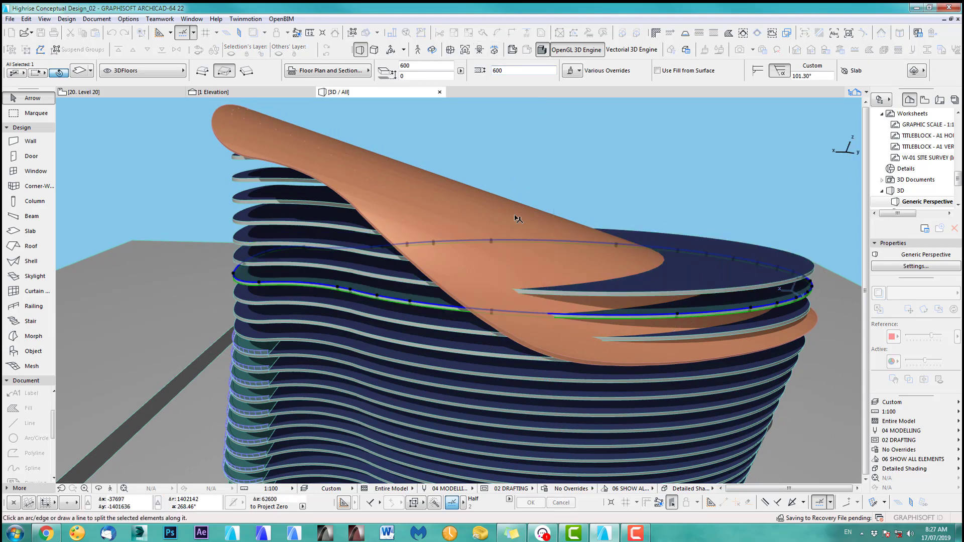
left_click(492, 241)
left_click(493, 310)
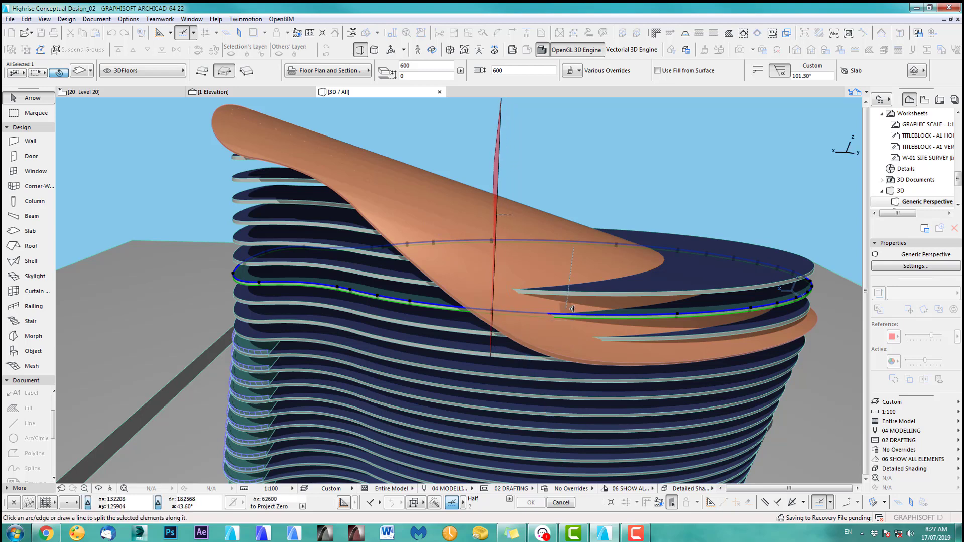
left_click(681, 315)
Split the lowest protruding floor slab across its opposite edge nodes, keeping the outer part selected.
left_click(703, 336)
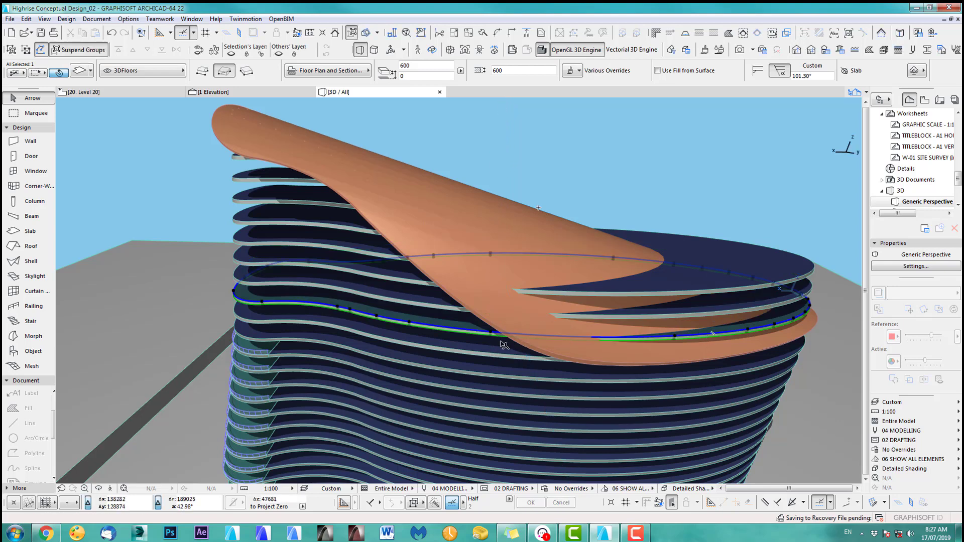
left_click(479, 48)
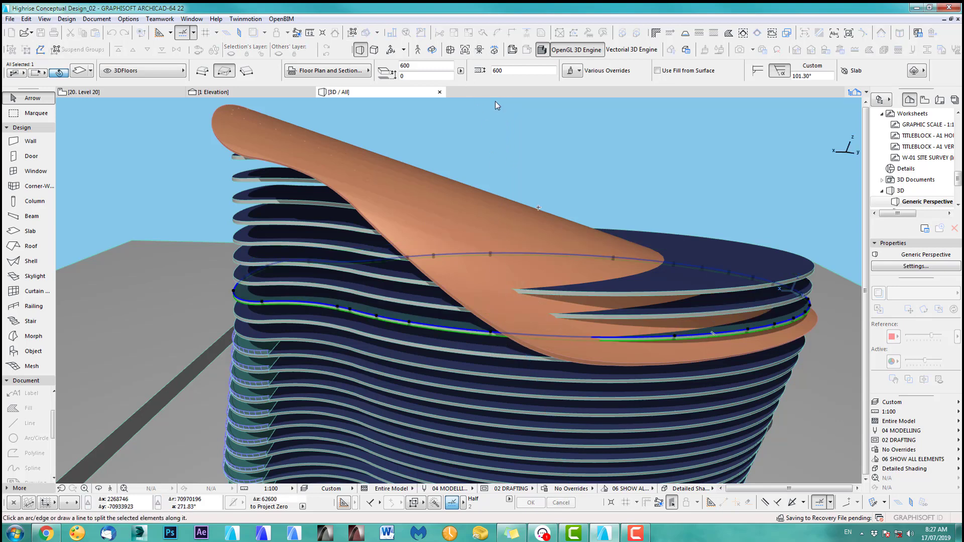
left_click(490, 256)
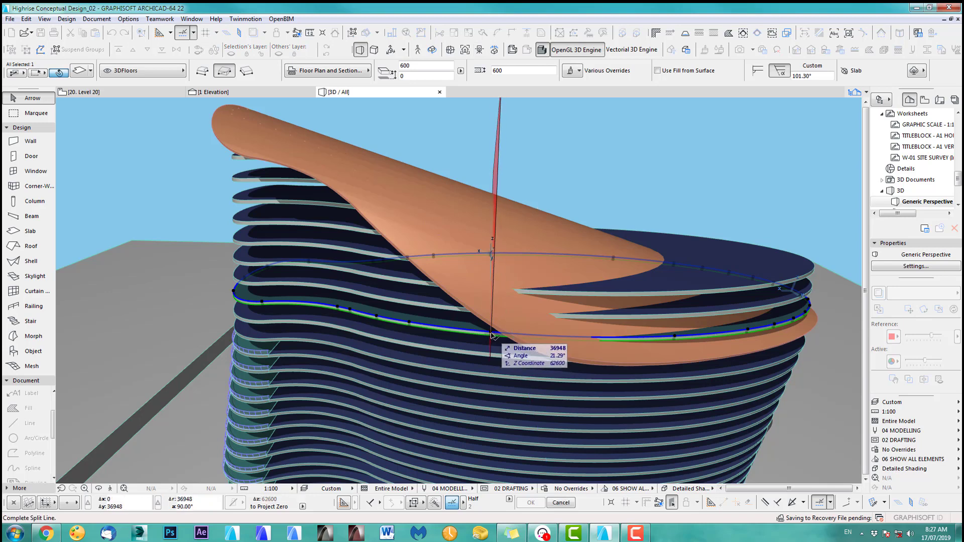
left_click(748, 311)
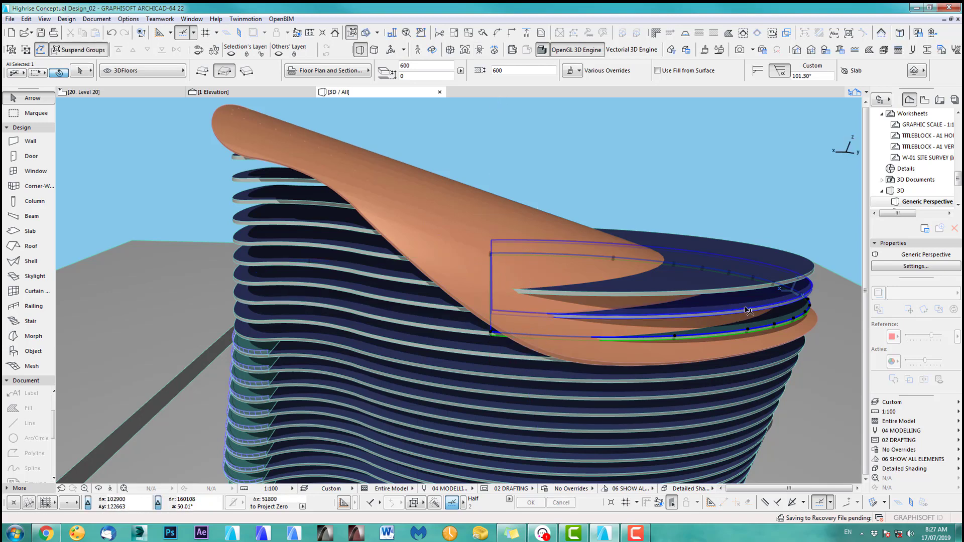
Select the outer parts of all three split slabs together with the shell and trim them to the selected shell.
left_click(683, 234, "shift")
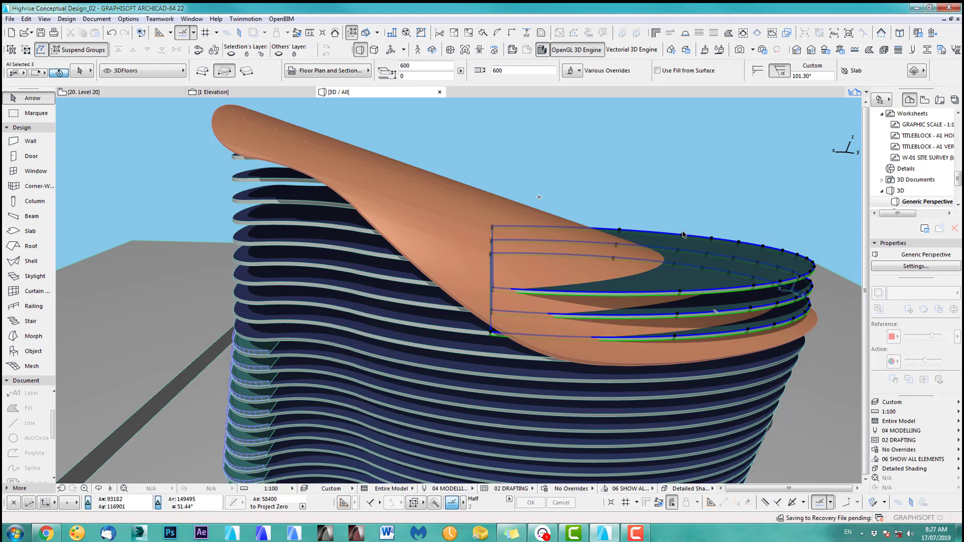
left_click(474, 206, "shift")
left_click(335, 33)
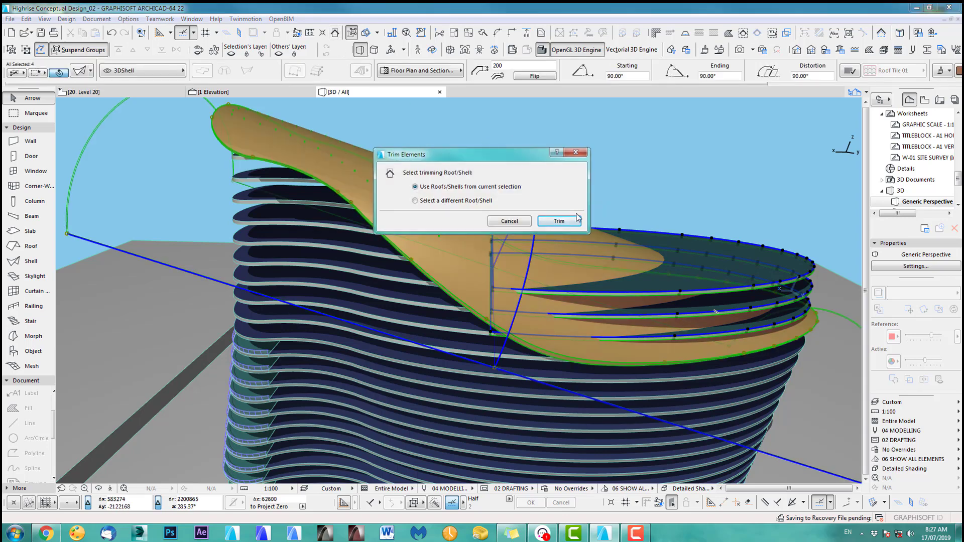
left_click(578, 218)
Restore the 3D Export layer combination to bring back the window frames and glass.
left_click(643, 184)
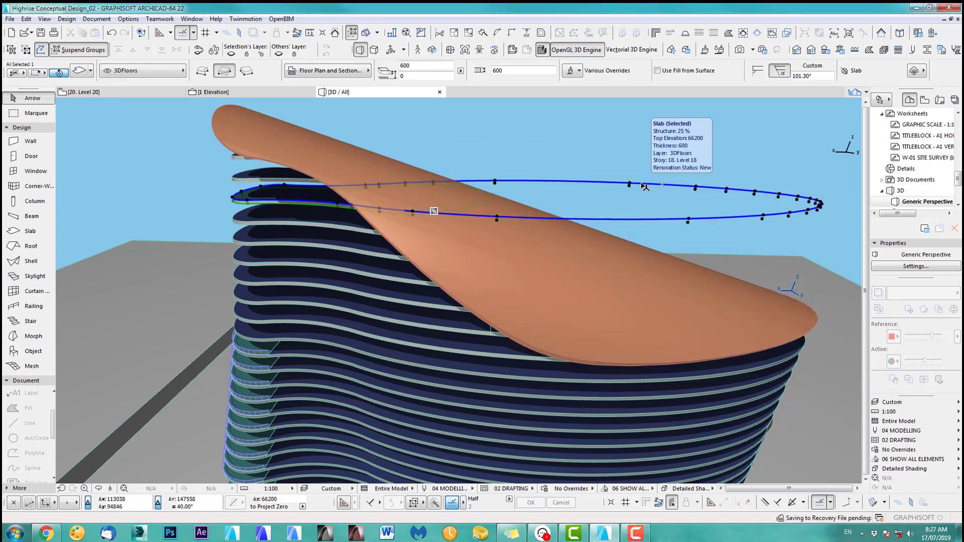
left_click(158, 189)
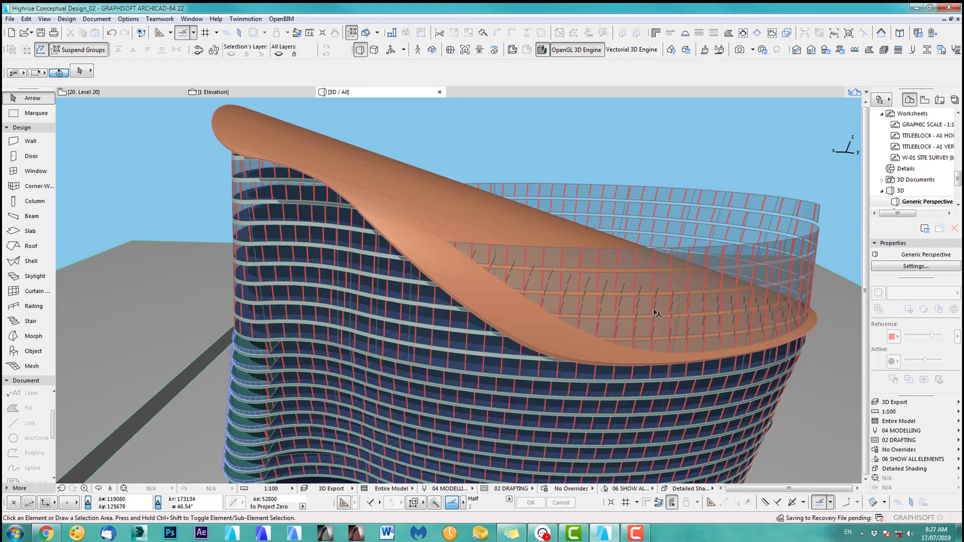
Select the facade frames and glass protruding above the roof together with the shell and trim them to it.
left_click_drag(651, 324, 599, 276)
middle_click_drag(619, 287, 655, 266, "shift")
left_click_drag(758, 269, 454, 128)
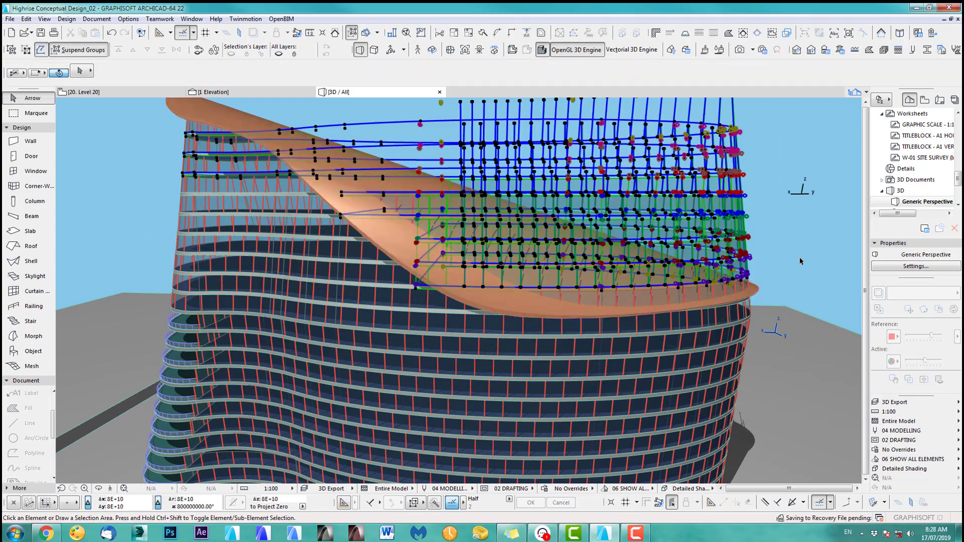
middle_click_drag(628, 274, 593, 314, "shift")
left_click_drag(807, 116, 348, 284)
key("ctrl+0")
key("Return")
middle_click_drag(708, 211, 706, 184, "shift")
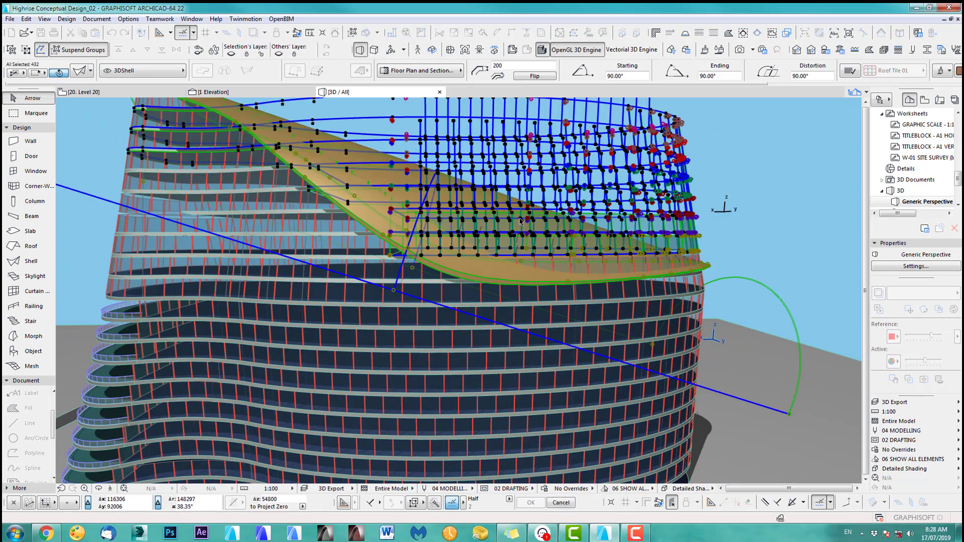
key("Escape")
Remove the shell trim connection from the two wrongly cut floor slabs at the tower's narrow end.
scroll(474, 340, "down", 5)
scroll(473, 340, "up", 5)
middle_click_drag(474, 340, 517, 359, "shift")
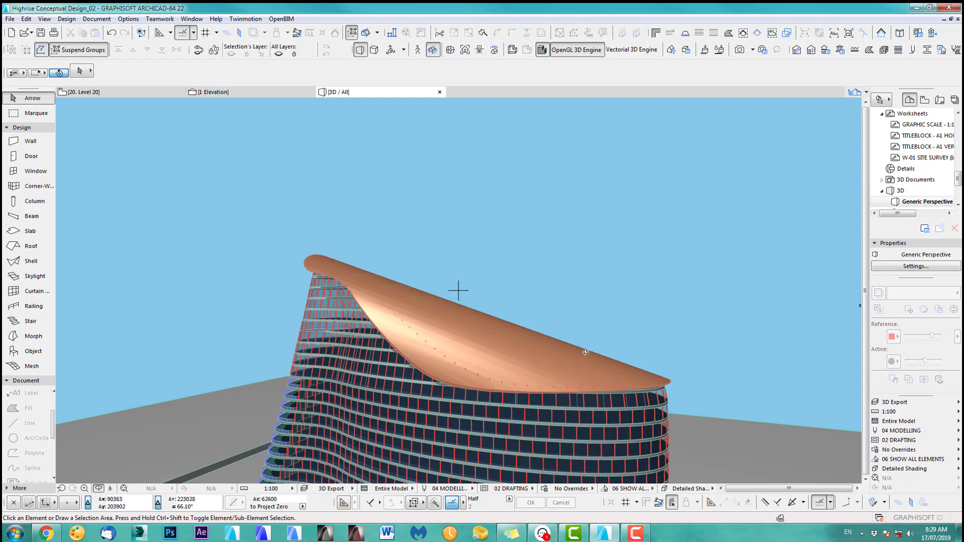
middle_click_drag(347, 330, 548, 260, "shift")
scroll(502, 259, "up", 3)
scroll(484, 272, "up", 2)
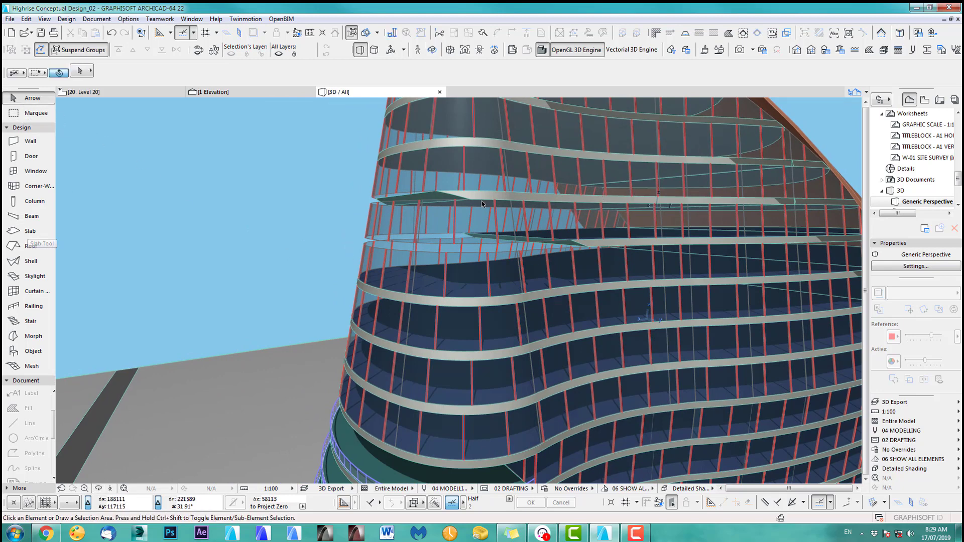
left_click(465, 212)
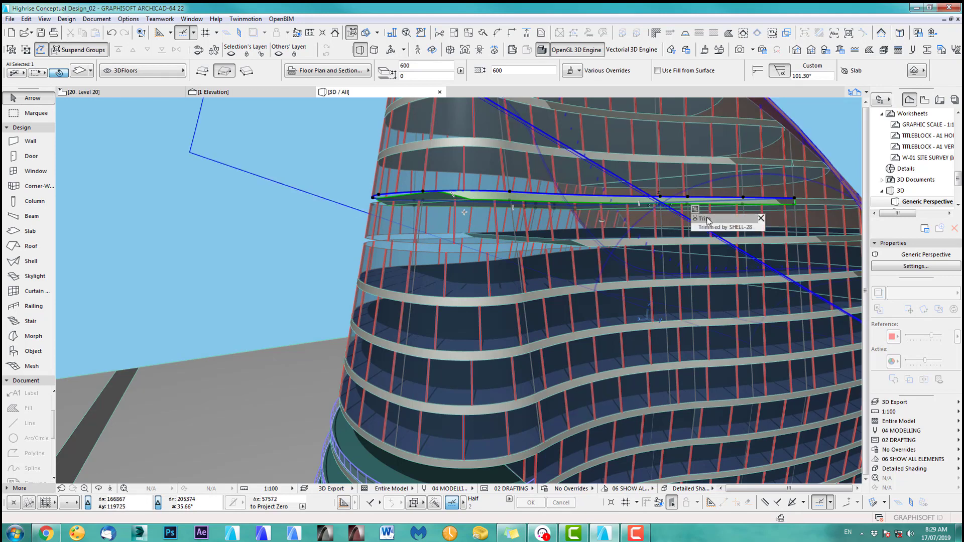
left_click(762, 218)
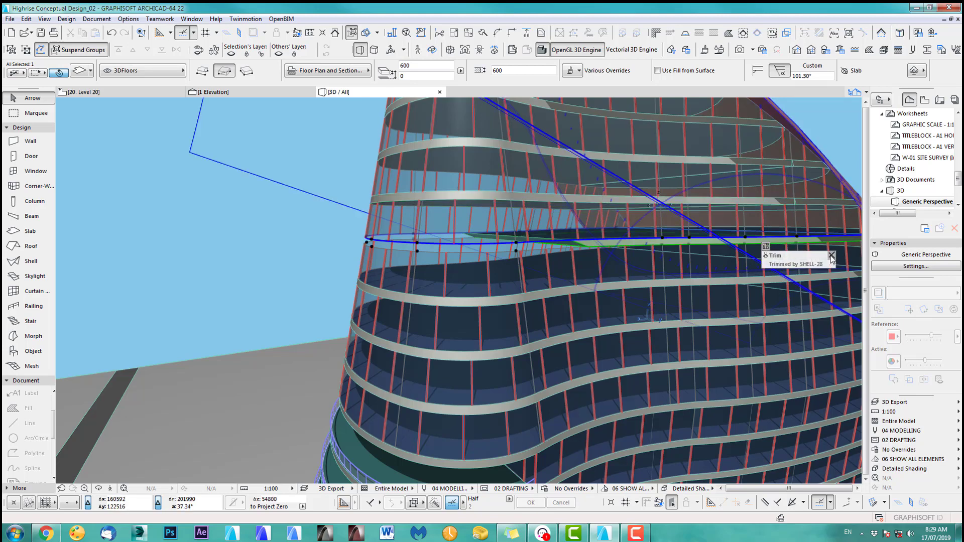
left_click(309, 258)
Examine the floor slabs and facade beneath the sloping shell roof from the narrow end of the tower.
scroll(648, 280, "down", 3)
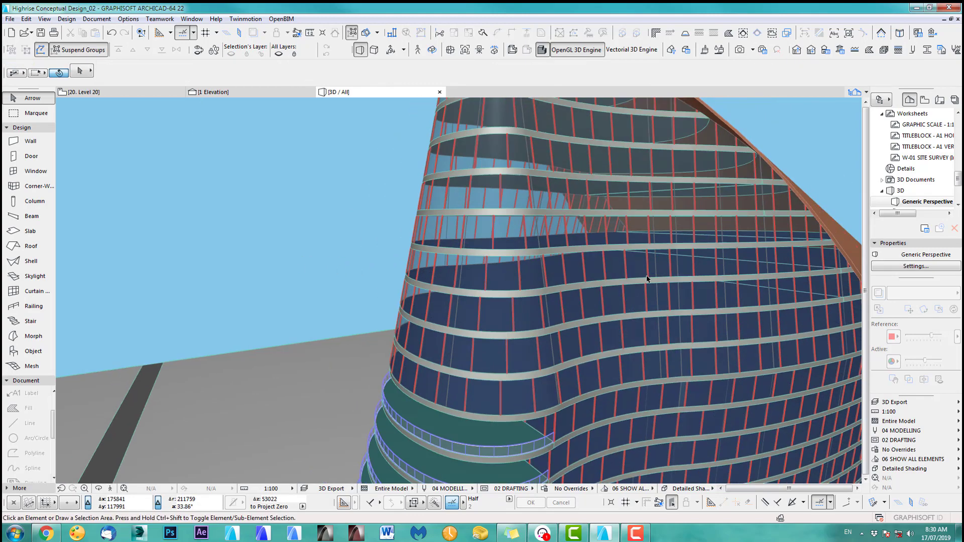
middle_click_drag(648, 279, 468, 326)
scroll(470, 337, "down", 2)
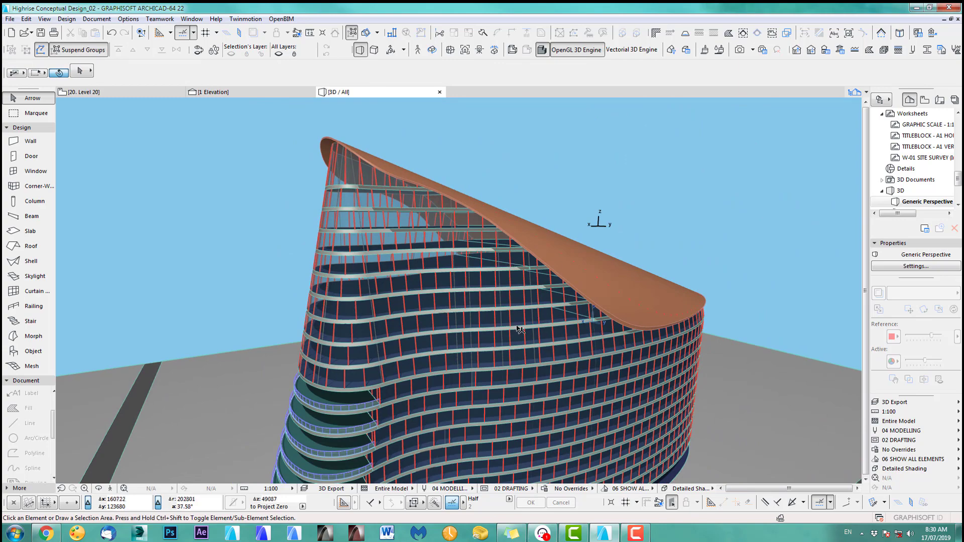
middle_click_drag(520, 329, 429, 245)
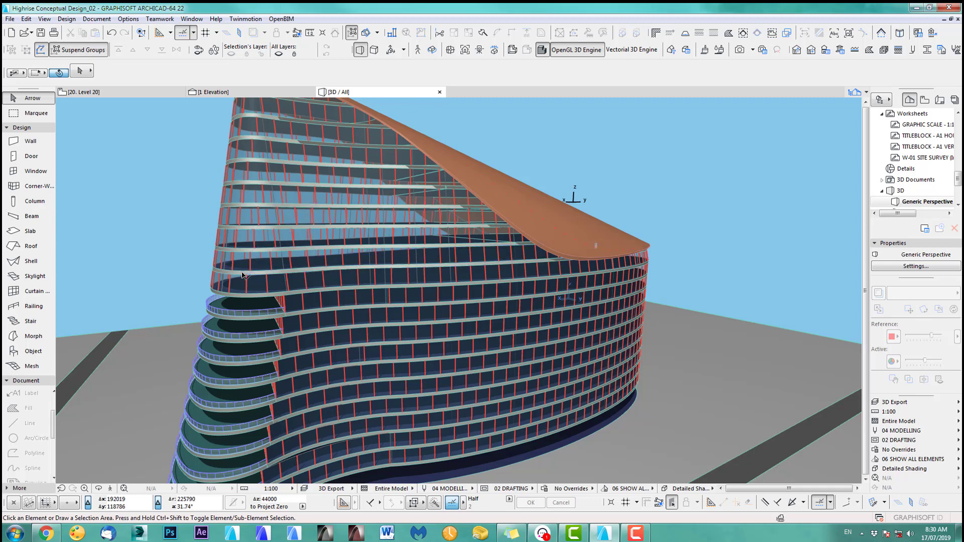
Check which story the floor slab just below the shell roof's low edge belongs to in the 3D view.
left_click(242, 275)
left_click(241, 275)
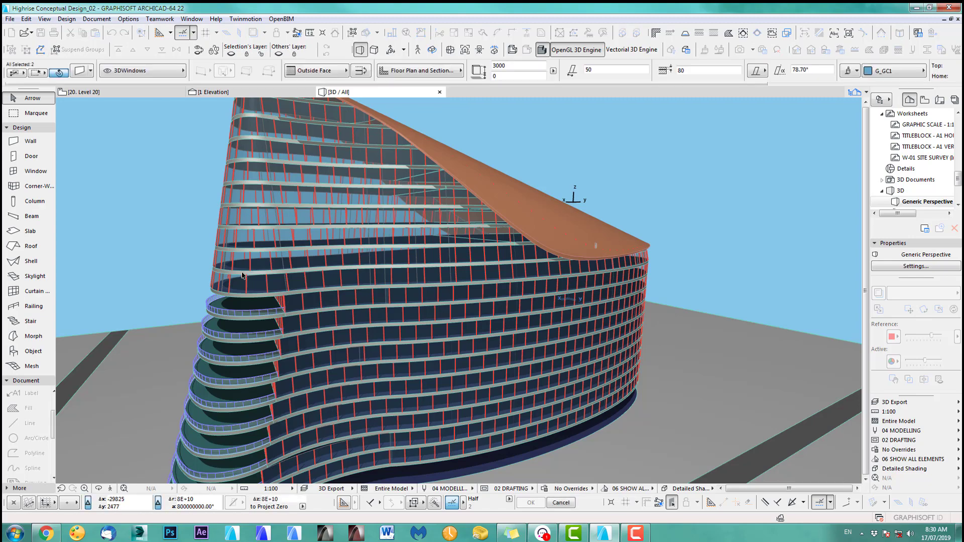
scroll(241, 274, "up", 4)
left_click(104, 243)
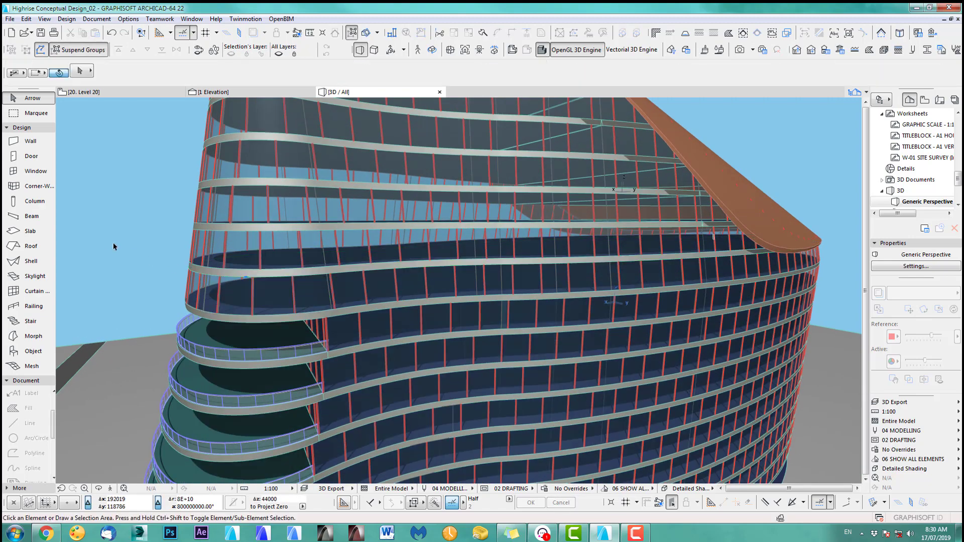
scroll(370, 279, "up", 2)
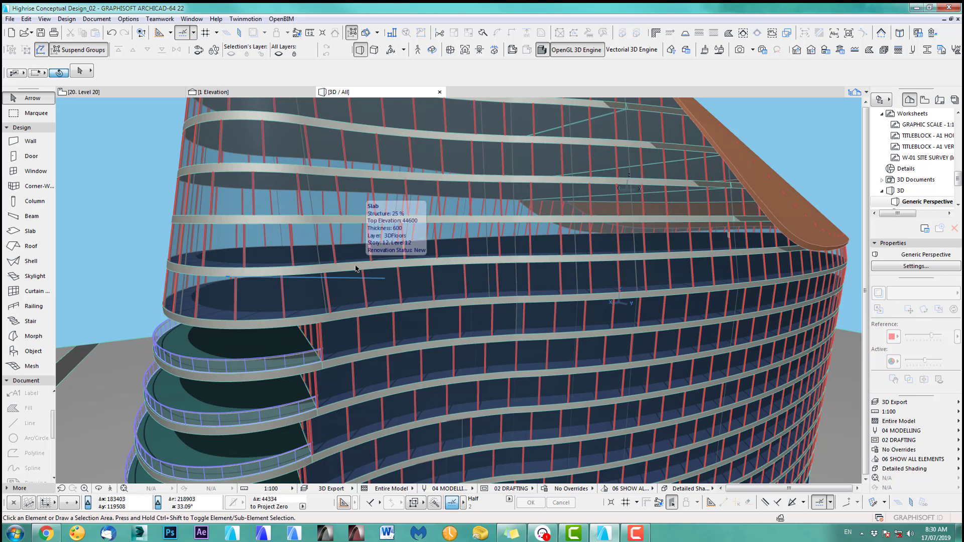
left_click(357, 269)
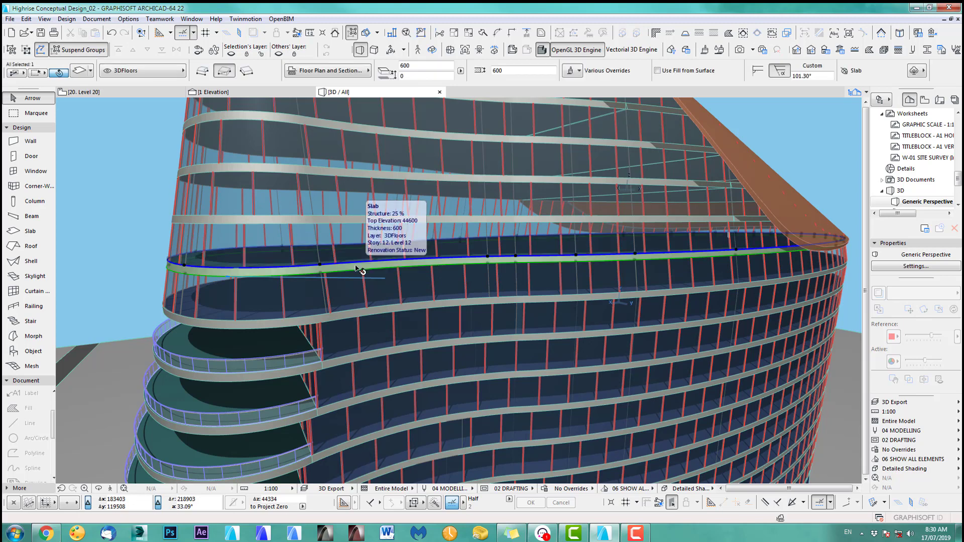
left_click(146, 207)
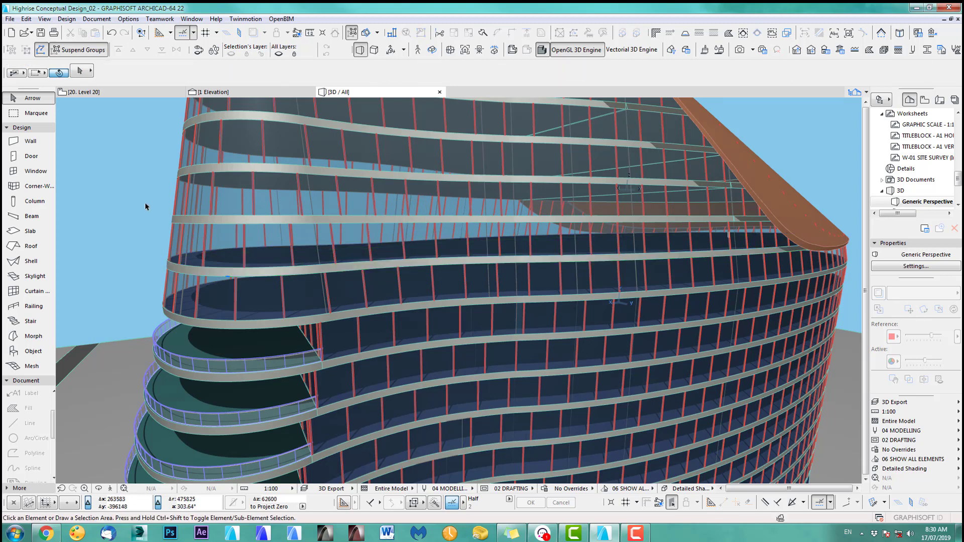
In the Level 12 floor plan, select the floor slab and elevate it by 500 mm.
key("F2")
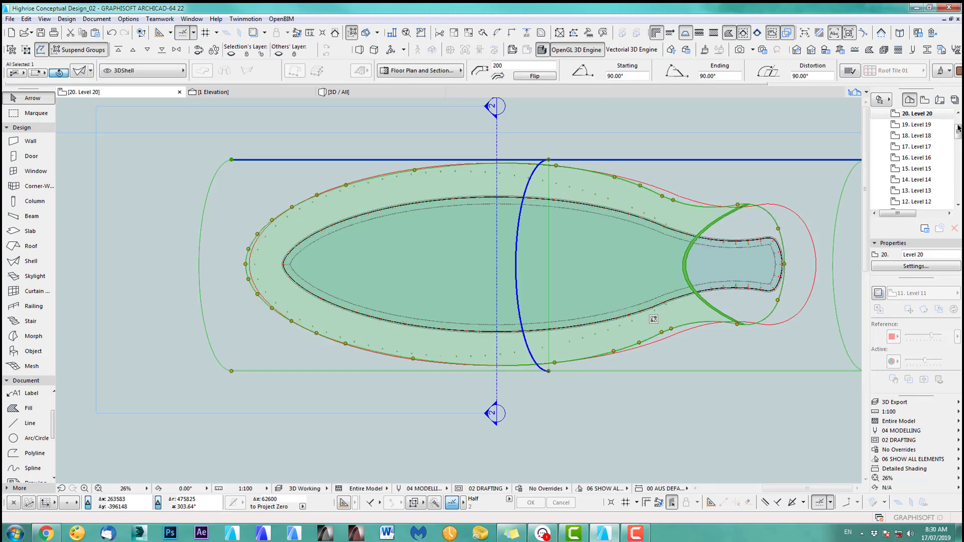
left_click(937, 202)
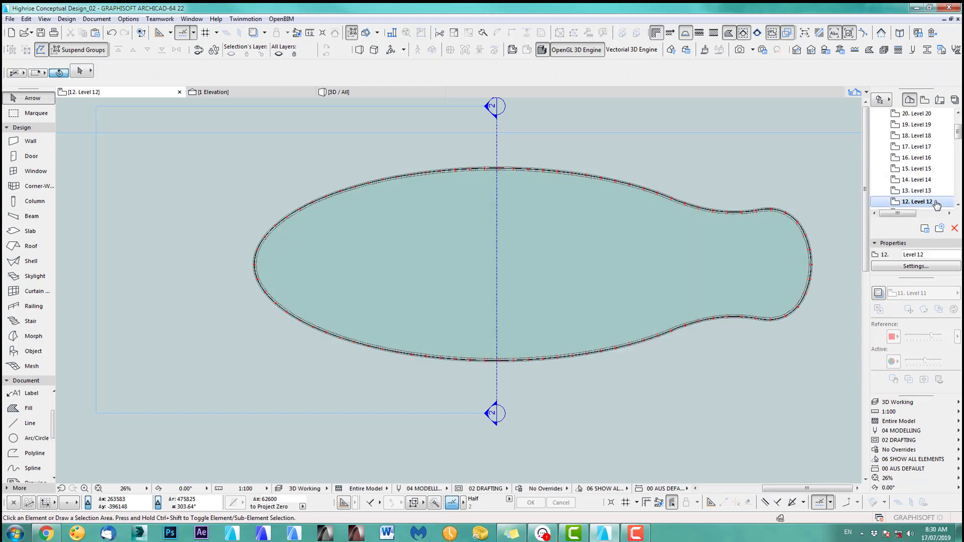
middle_click_drag(441, 263, 408, 254)
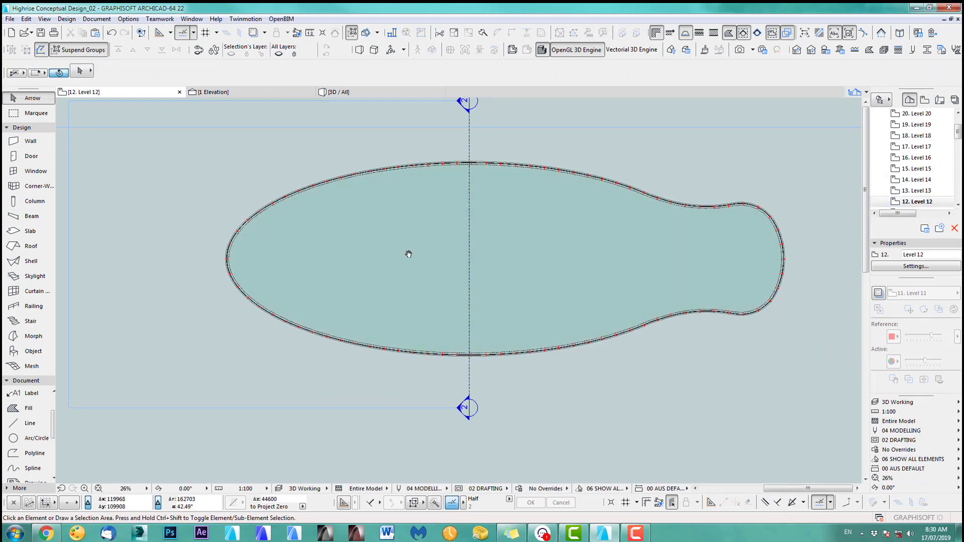
left_click(411, 255)
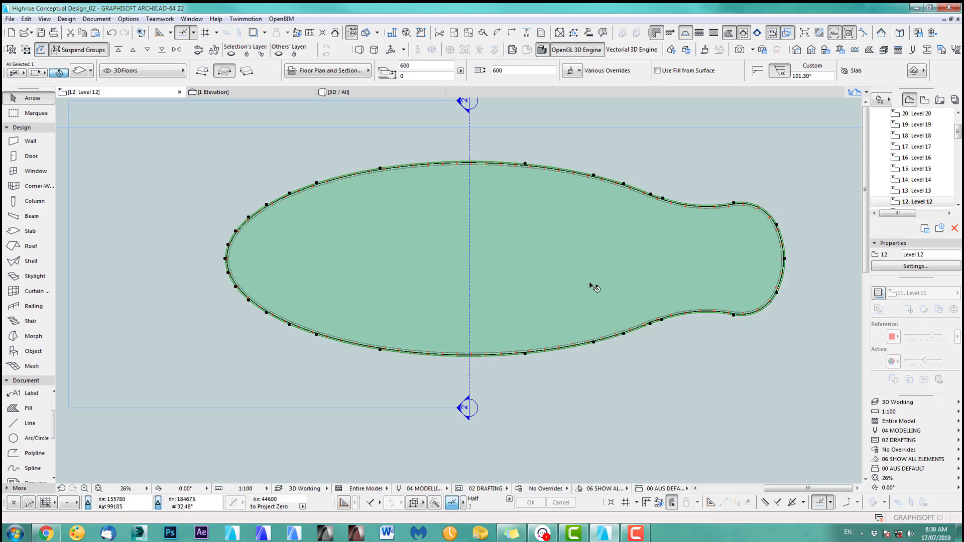
scroll(525, 296, "down", 2)
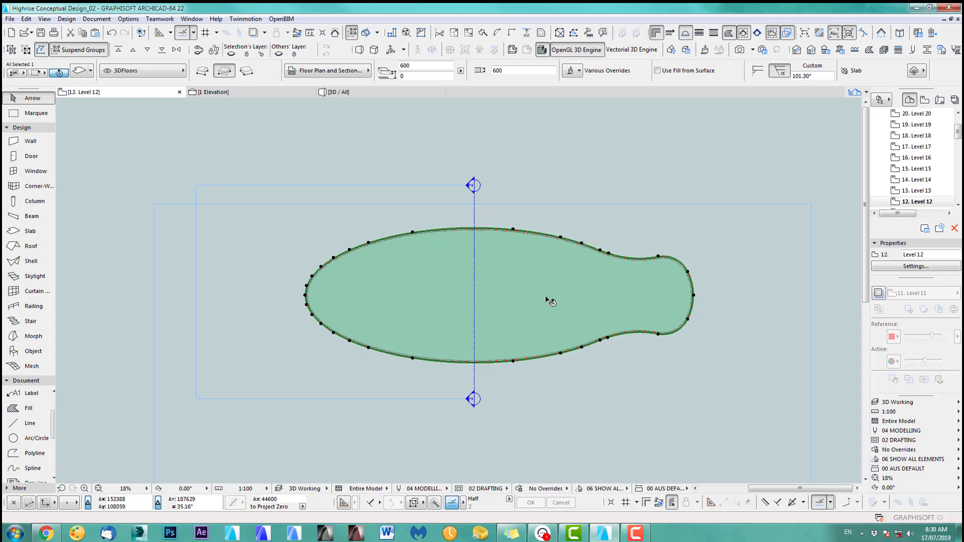
left_click(656, 409)
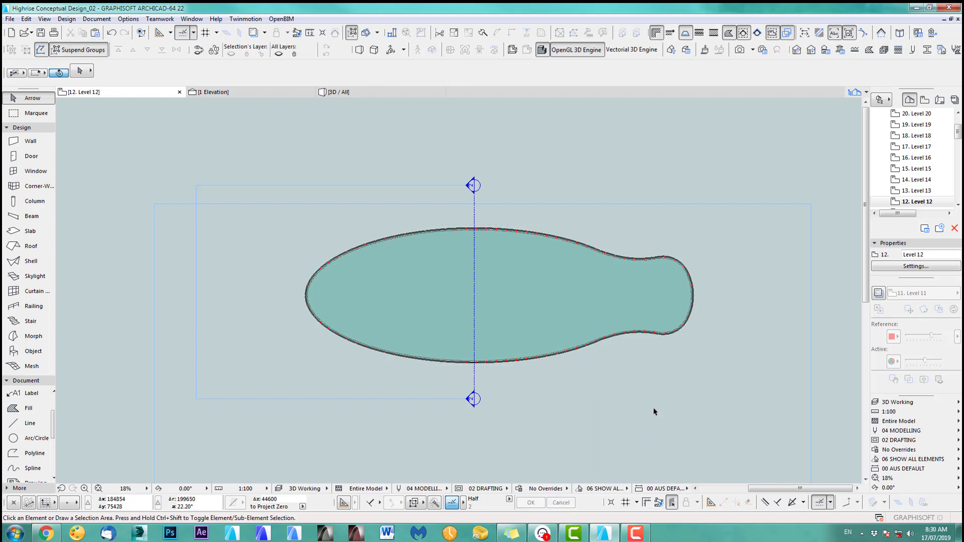
left_click(522, 295)
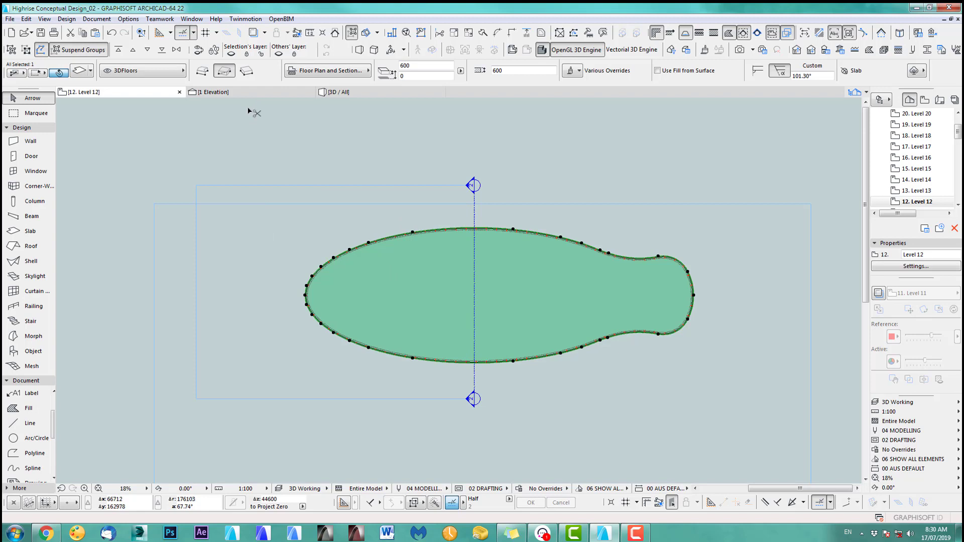
key("ctrl+9")
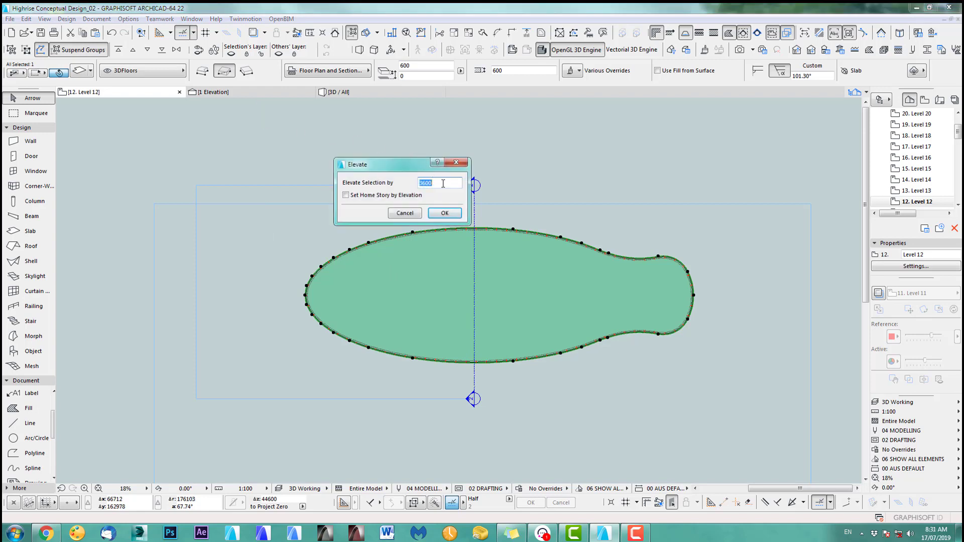
left_click(444, 213)
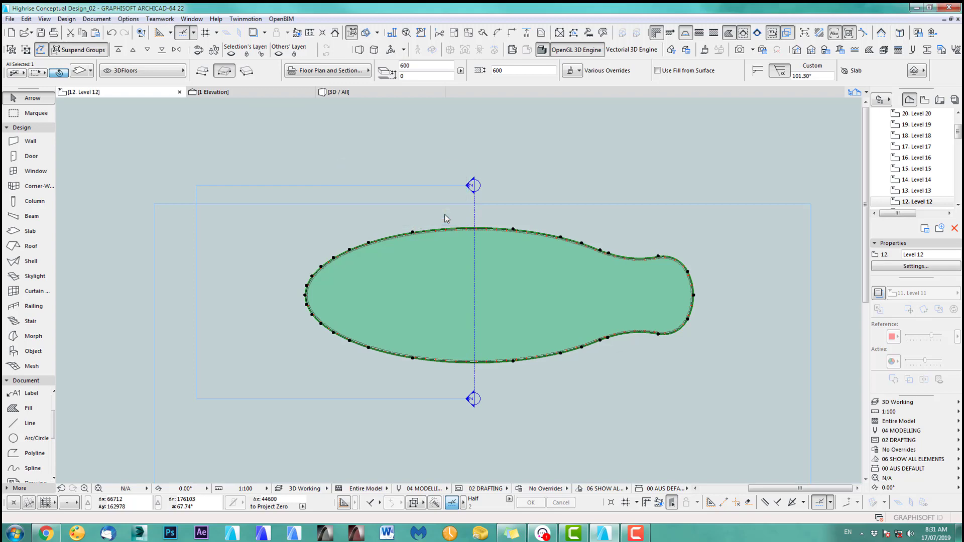
left_click(413, 146)
Limit the vertical range of the 1 Elevation view, with 100000 as upper limit and a lower limit just below the Level 12 slab.
scroll(406, 354, "down", 3)
middle_click_drag(406, 358, 400, 243)
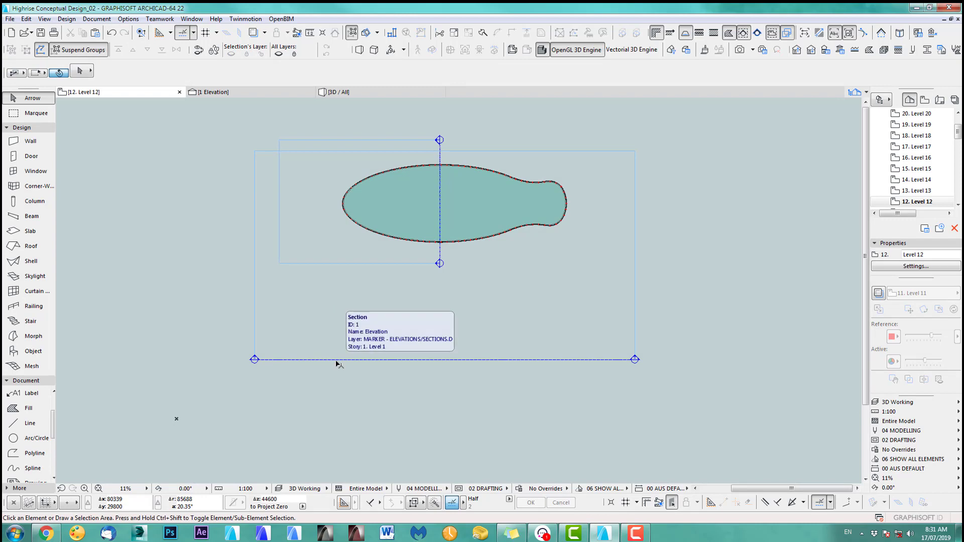
left_click(264, 94)
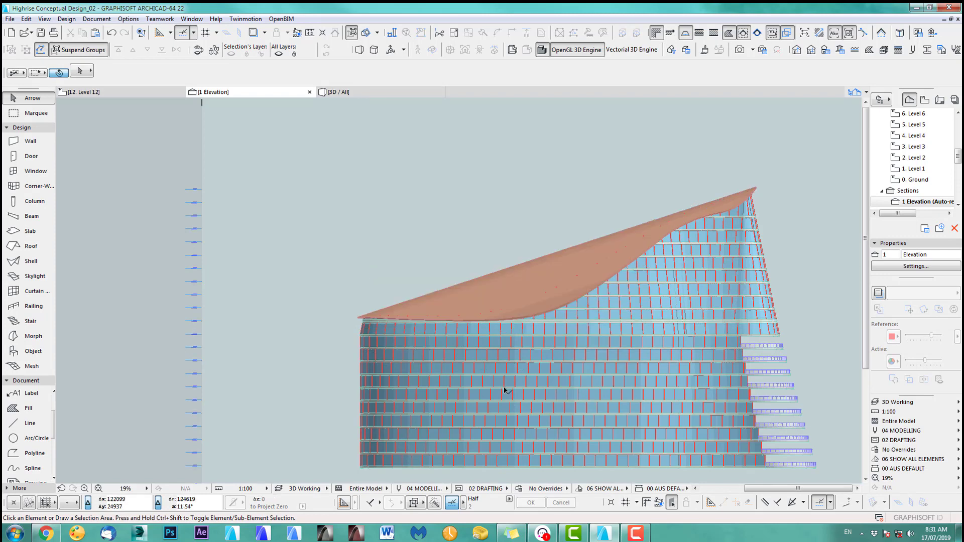
scroll(505, 391, "up", 3)
scroll(454, 380, "down", 3)
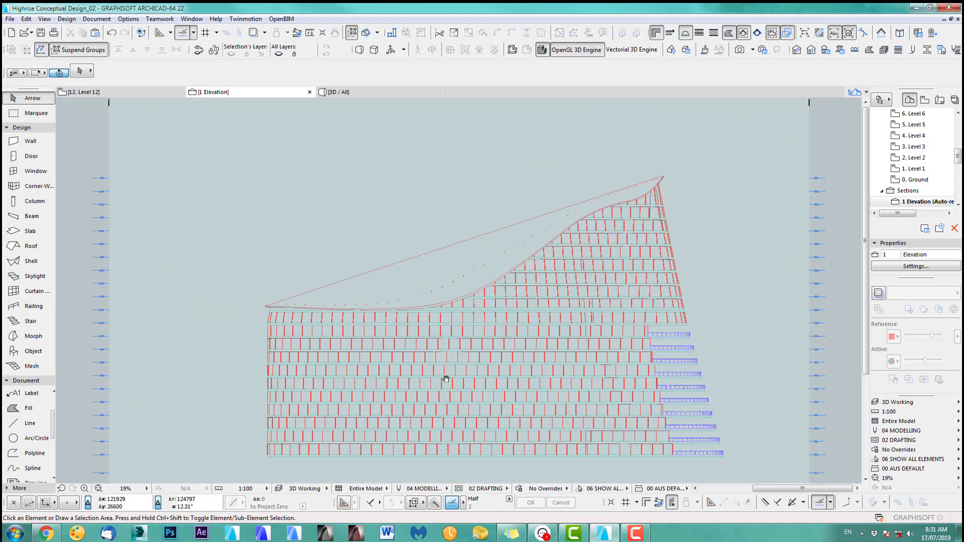
left_click(909, 267)
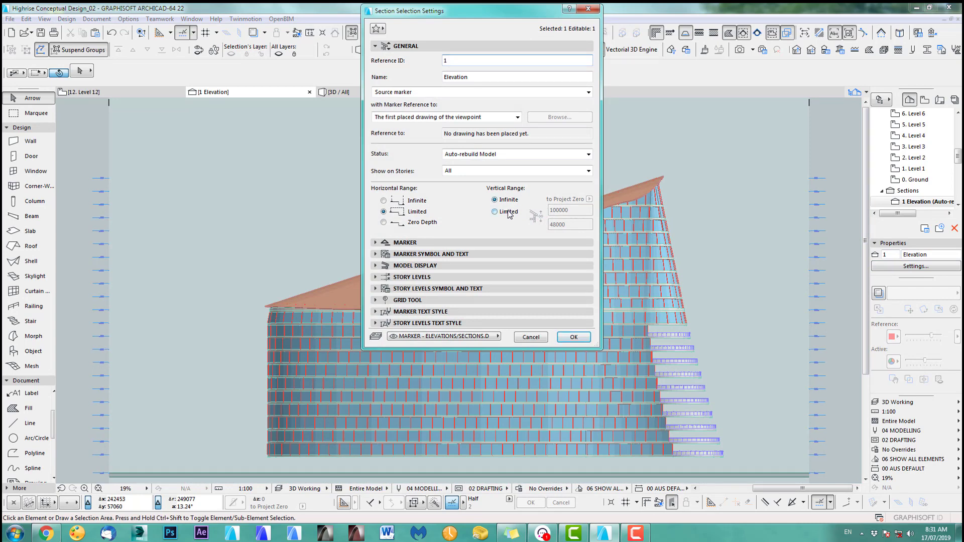
left_click(509, 212)
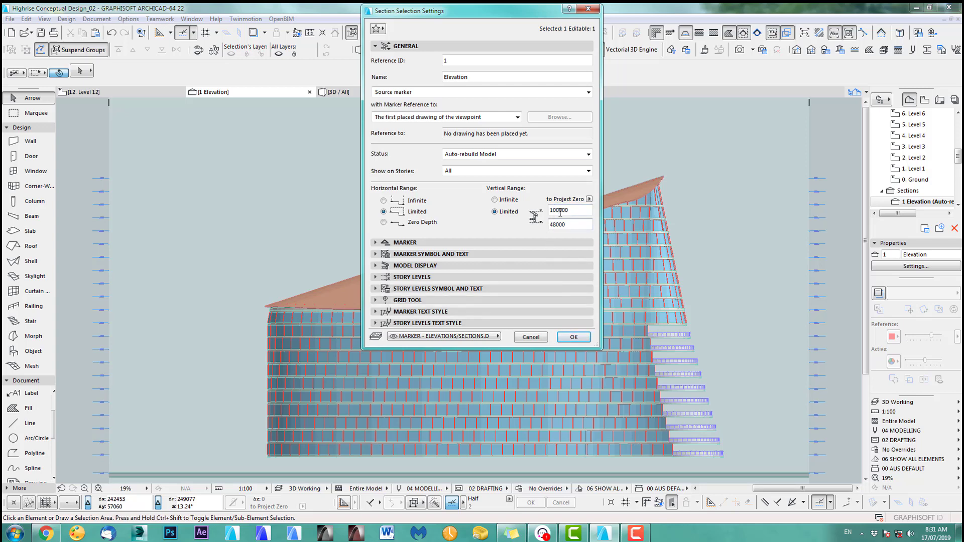
left_click(574, 338)
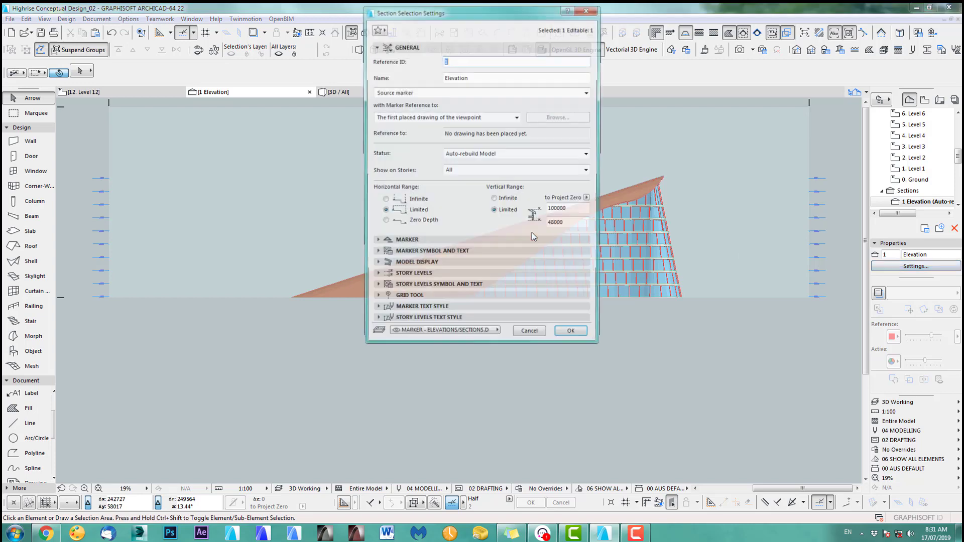
left_click(556, 224)
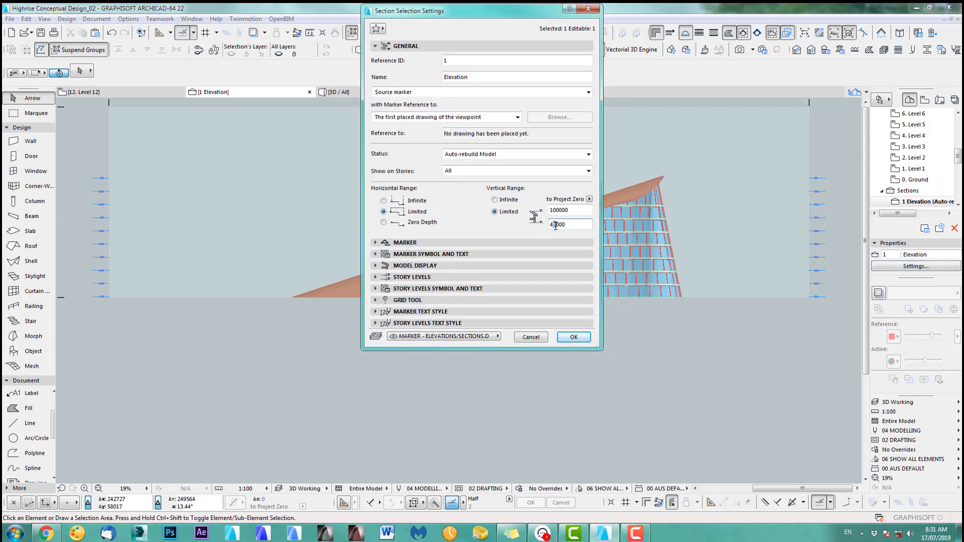
key("Return")
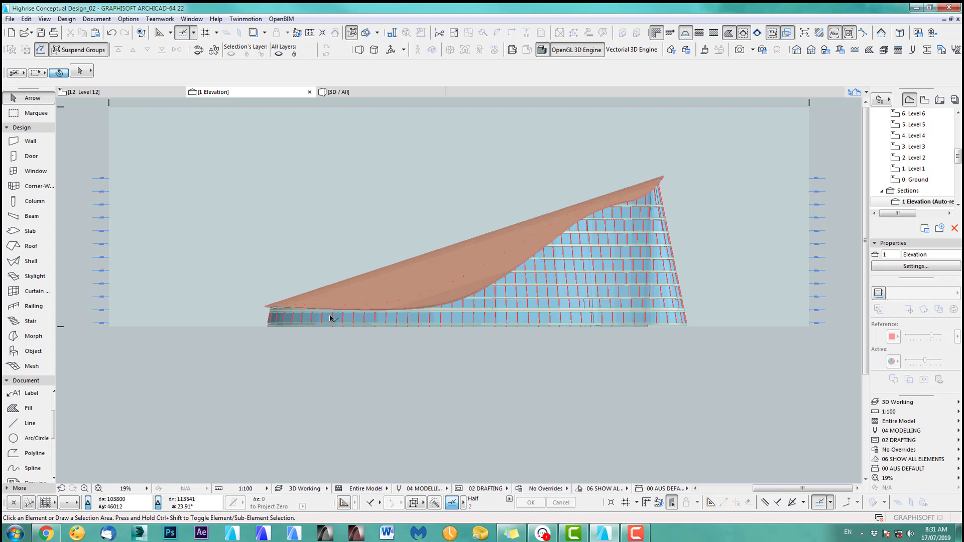
Select the raised Level 12 slab under the shell's low edge in the elevation and move it 2500 mm vertically upward.
scroll(383, 355, "up", 8)
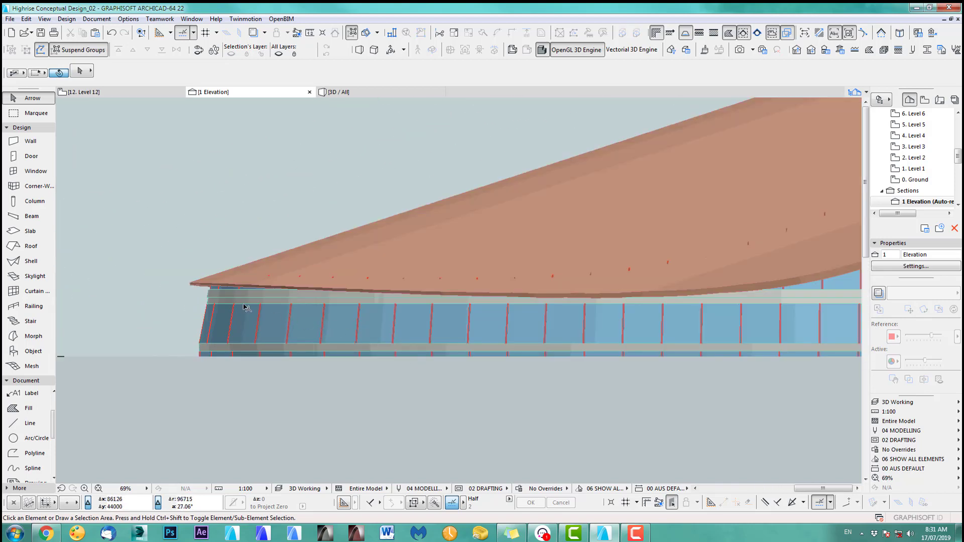
scroll(318, 275, "up", 3)
scroll(284, 280, "up", 2)
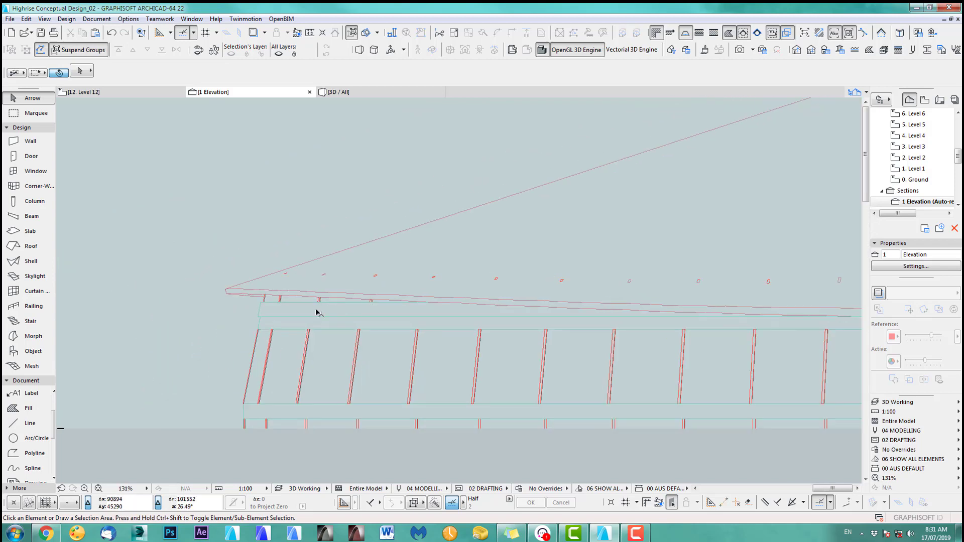
left_click(261, 315)
left_click(185, 316)
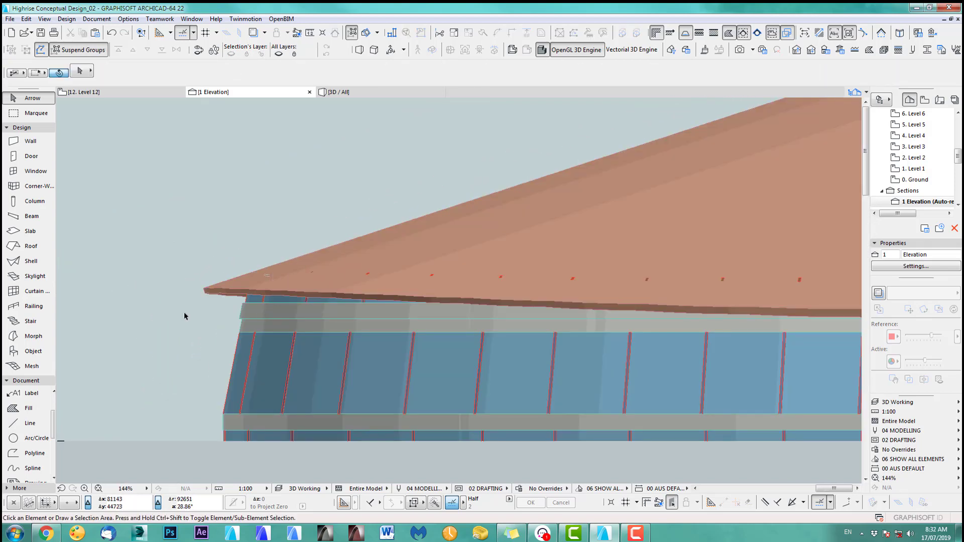
left_click(241, 320)
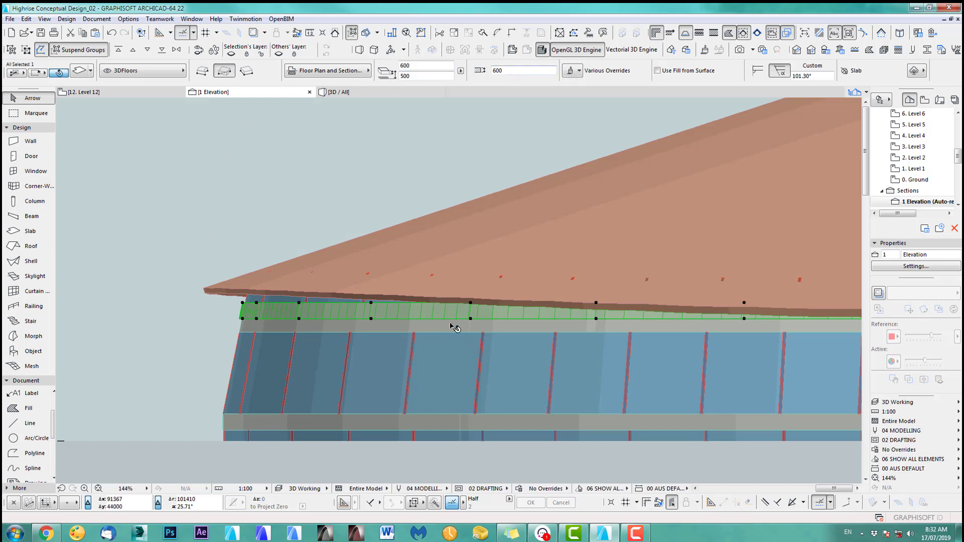
scroll(437, 321, "down", 6)
middle_click_drag(502, 321, 231, 321)
mouse_move(628, 330)
middle_mouse_down()
mouse_move(601, 317)
mouse_move(663, 312)
middle_mouse_up()
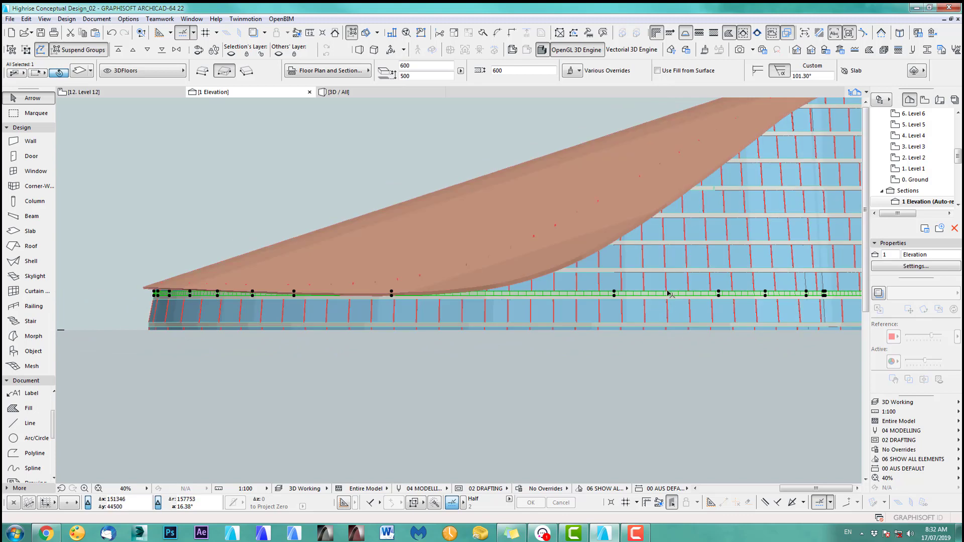
key("ctrl+d")
scroll(685, 295, "up", 3)
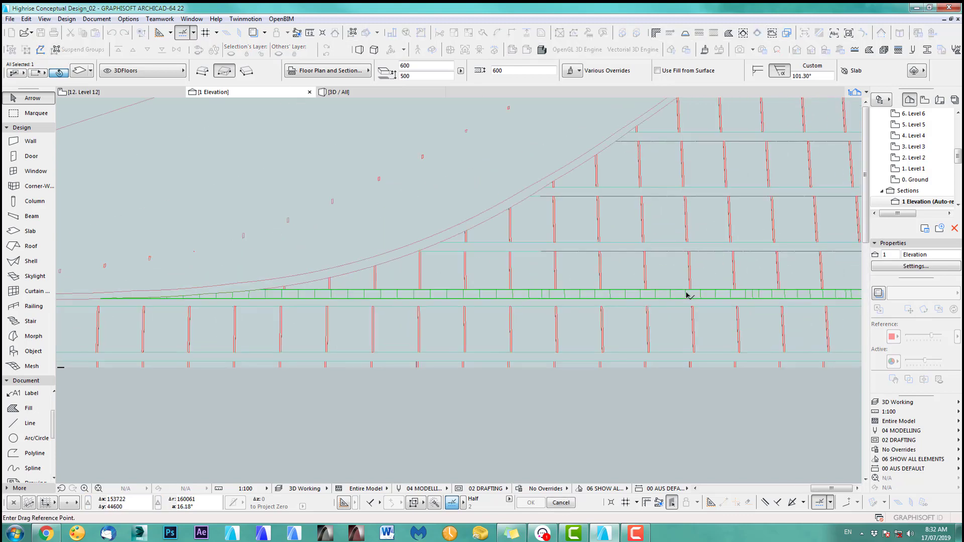
left_click(755, 289)
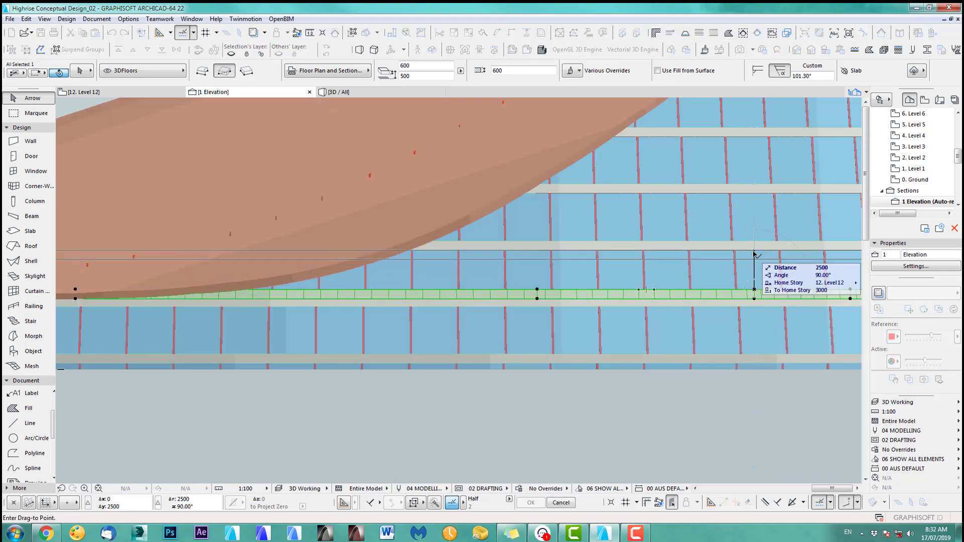
left_click(431, 267)
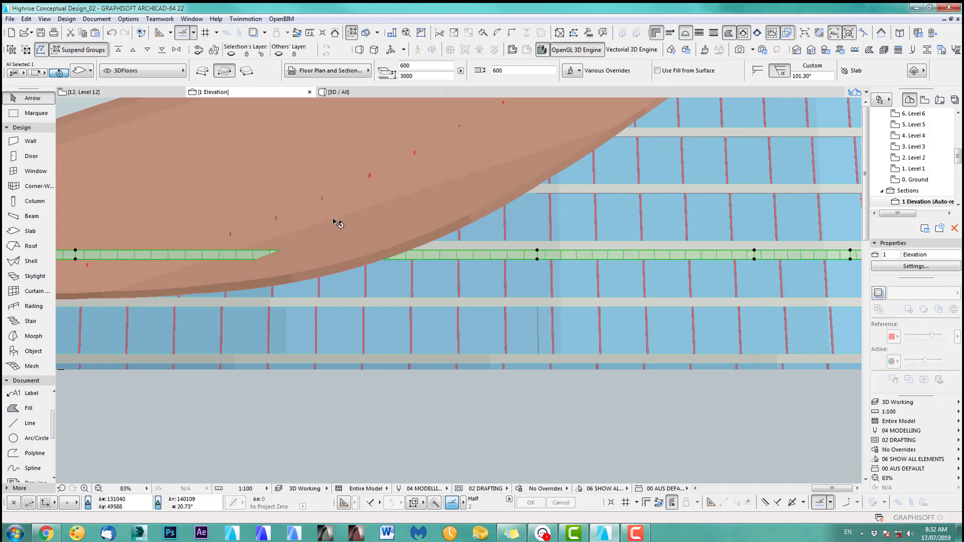
Set the thickness of the moved slab to 1200 mm.
scroll(335, 223, "down", 5)
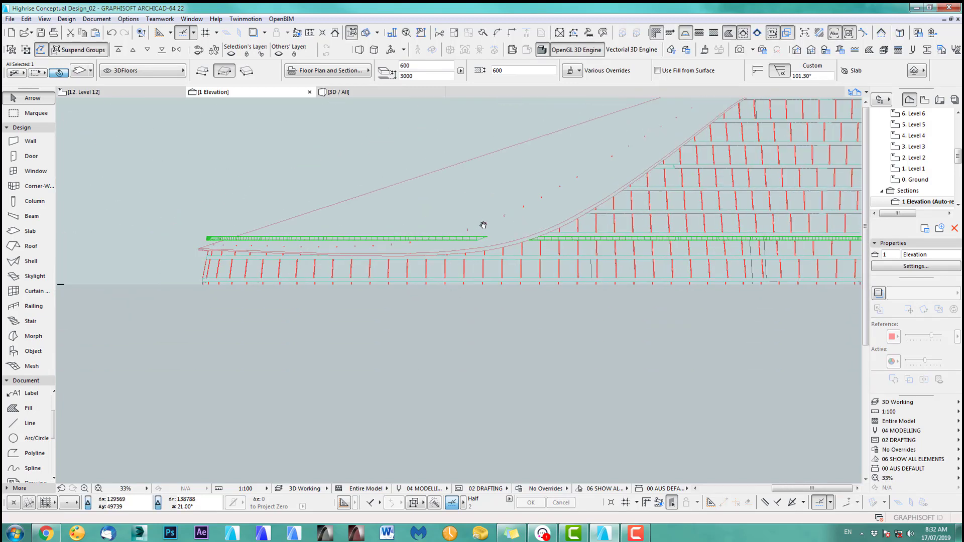
scroll(342, 234, "up", 4)
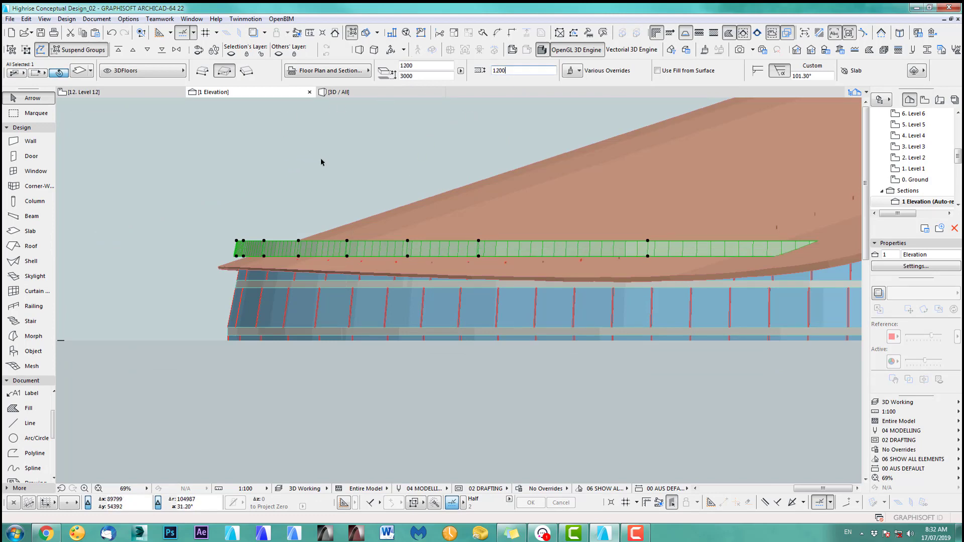
scroll(371, 279, "down", 7)
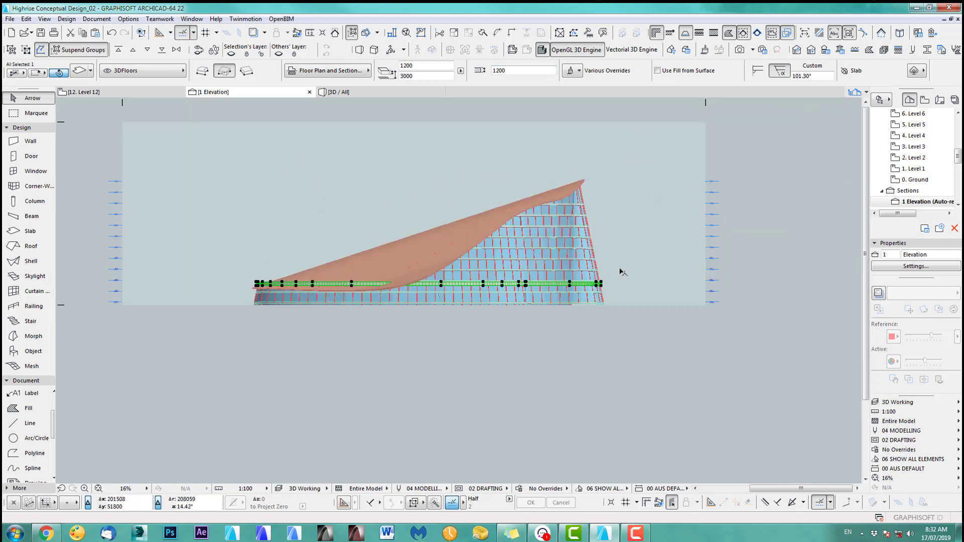
scroll(603, 280, "up", 3)
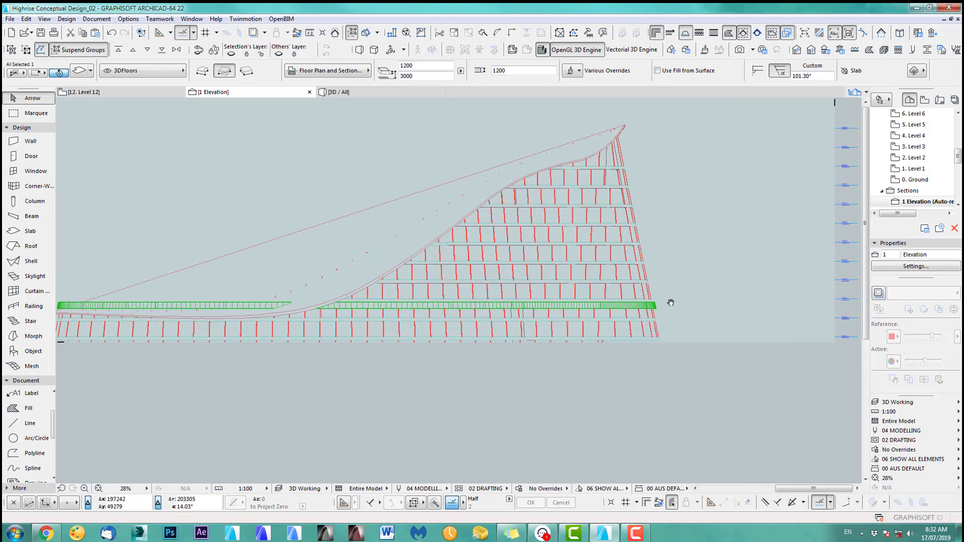
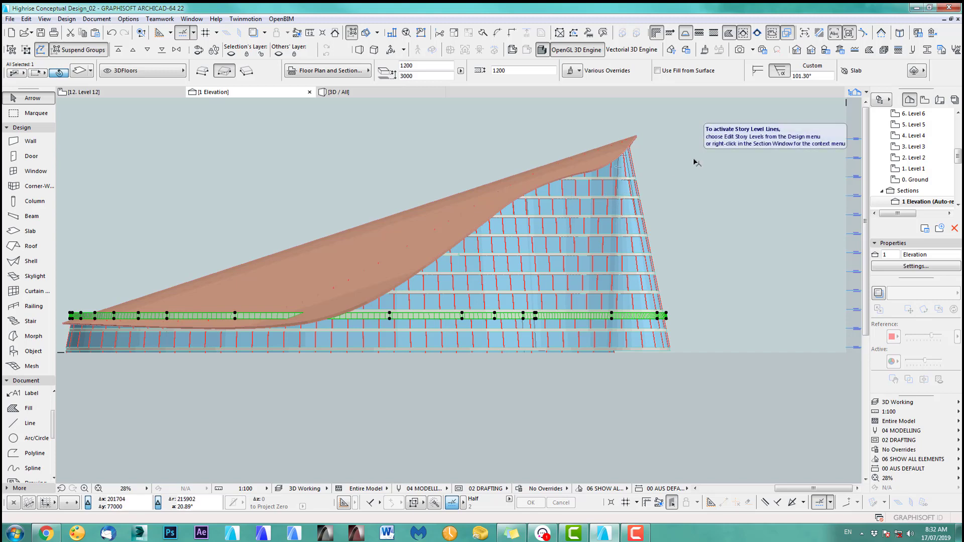
Multiply the raised Level 12 slab vertically upward in the elevation as 8 incremental copies 3600 mm apart, with home stories set by elevation.
key("ctrl+u")
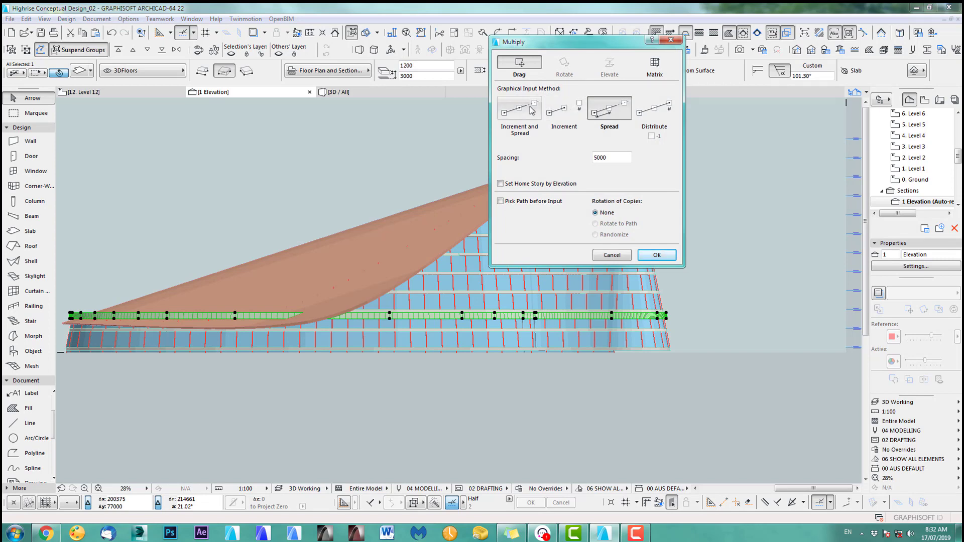
left_click(560, 114)
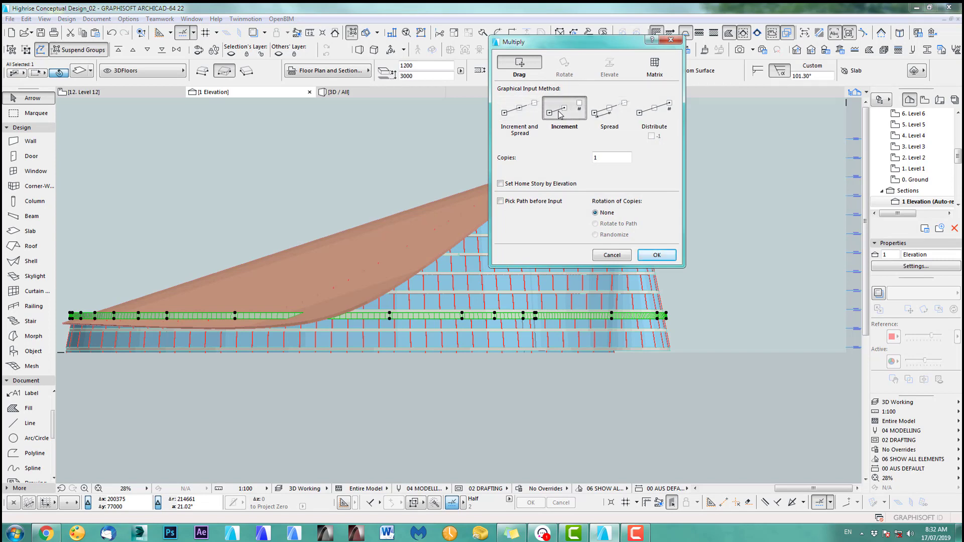
type("1")
left_click(550, 184)
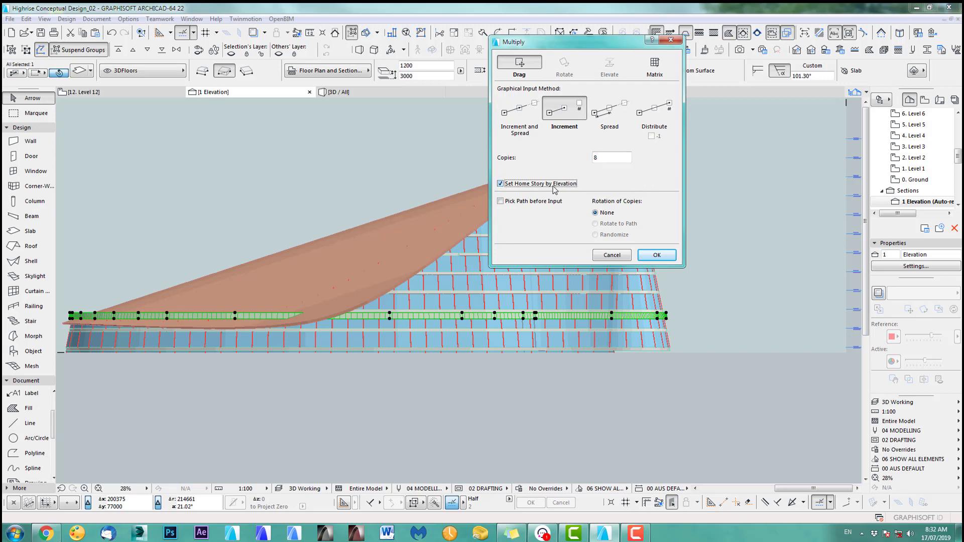
left_click(656, 254)
left_click(667, 316)
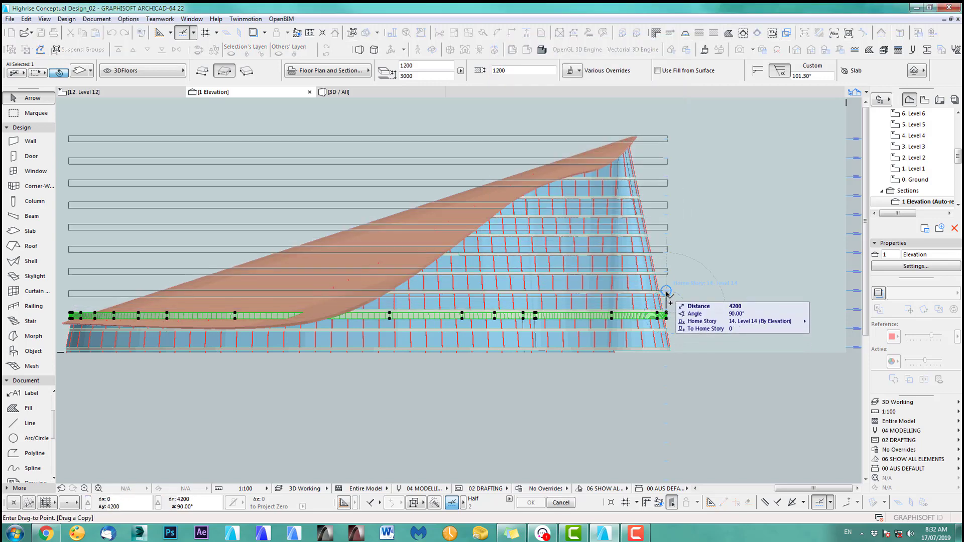
type("36")
key("Return")
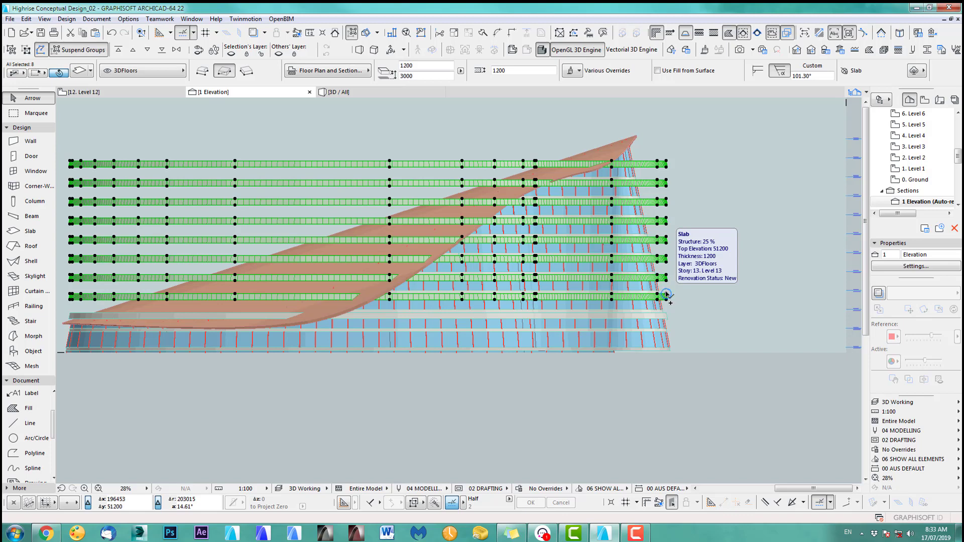
Add the original slab and the curved shell to the selected slab copies and show only this selection in 3D.
middle_click_drag(389, 321, 572, 311)
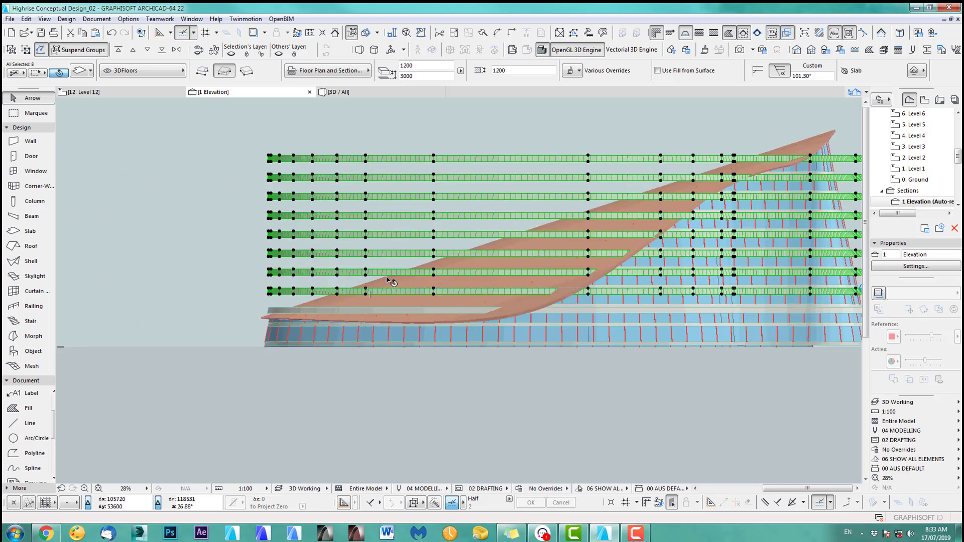
left_click(274, 313, "shift")
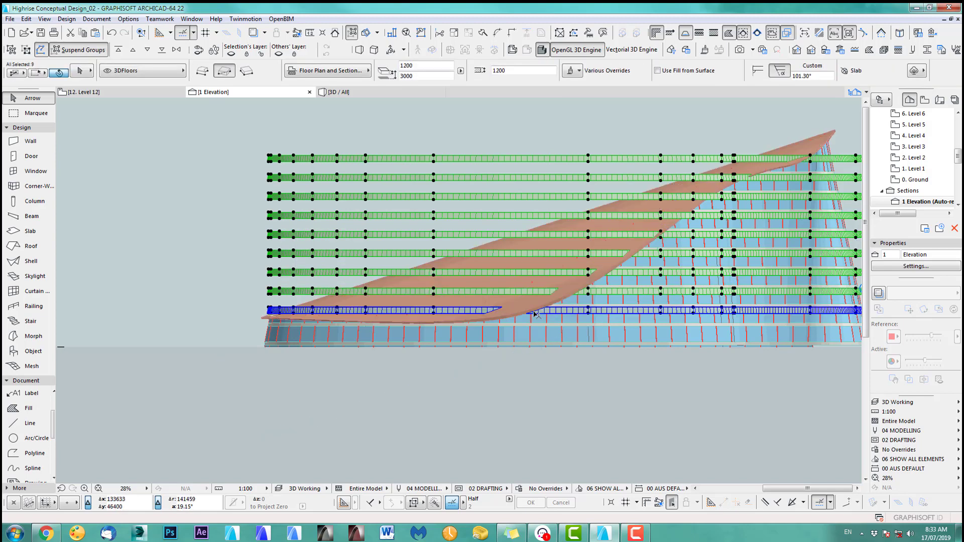
left_click(537, 297, "shift")
key("F5")
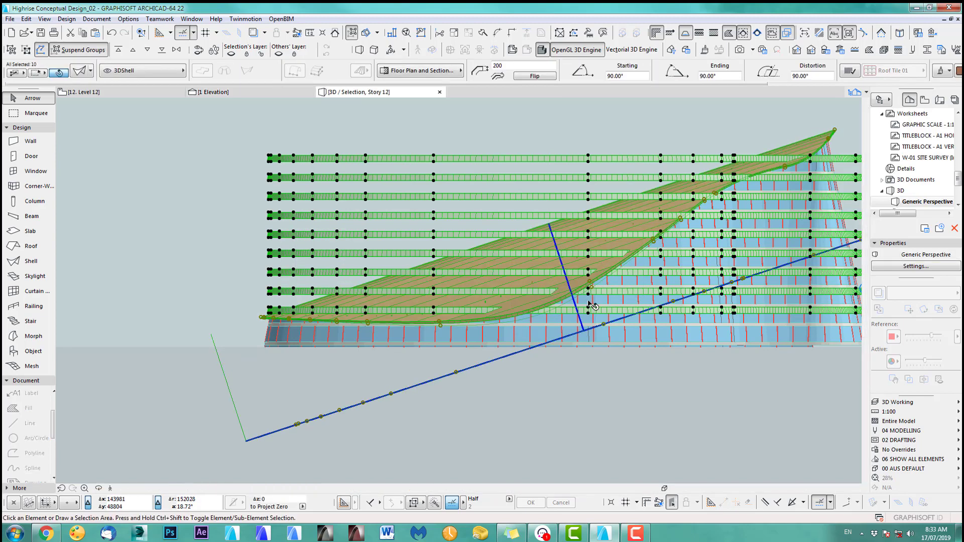
Examine in 3D how the edges of the stacked slabs relate to the curved shell.
middle_click_drag(517, 326, 512, 383)
scroll(615, 346, "down", 3)
scroll(625, 332, "down", 2)
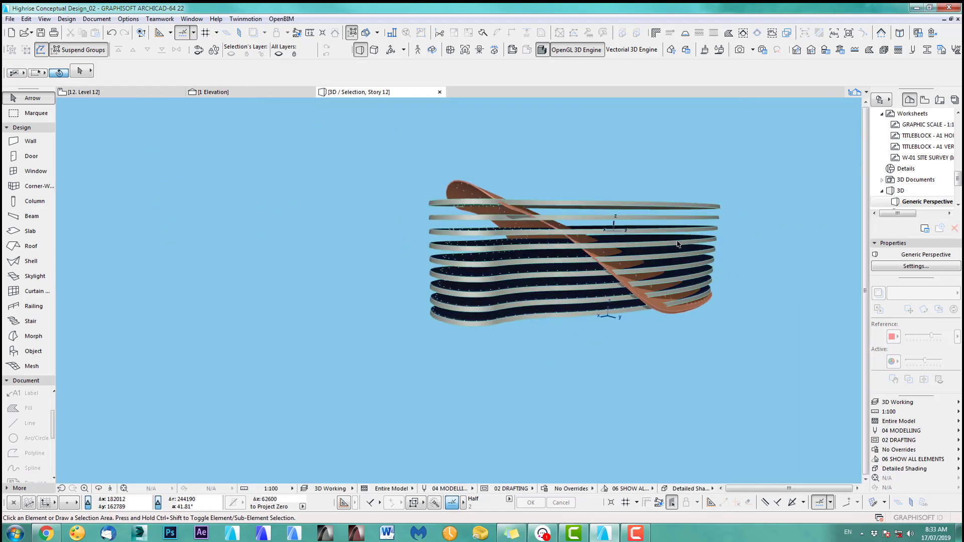
key("o")
left_click_drag(712, 243, 441, 282)
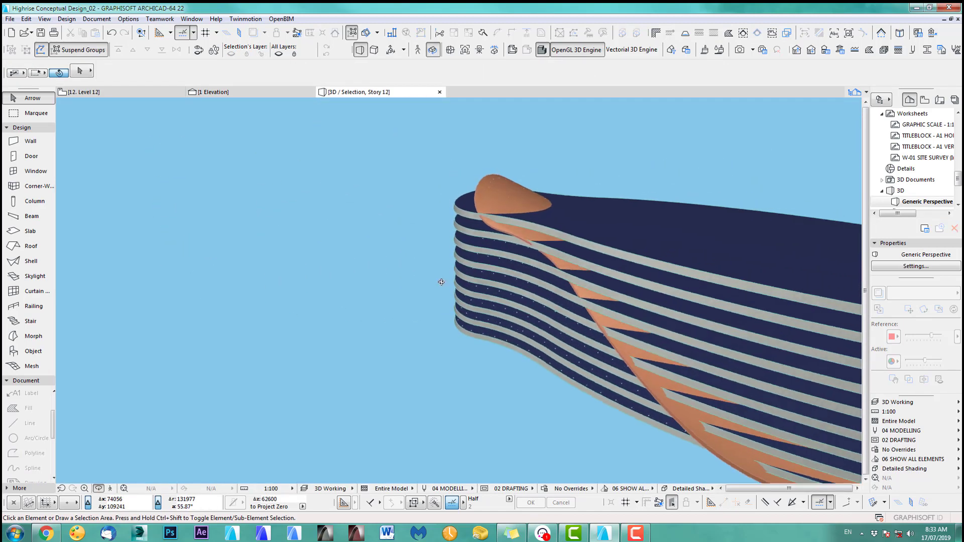
middle_click_drag(723, 333, 593, 267)
left_click_drag(593, 267, 387, 240)
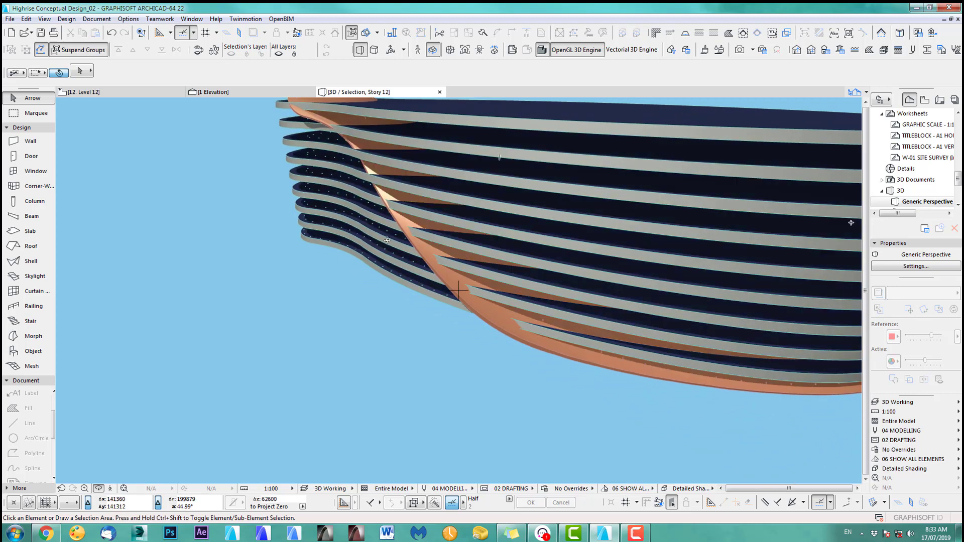
scroll(407, 227, "down", 4)
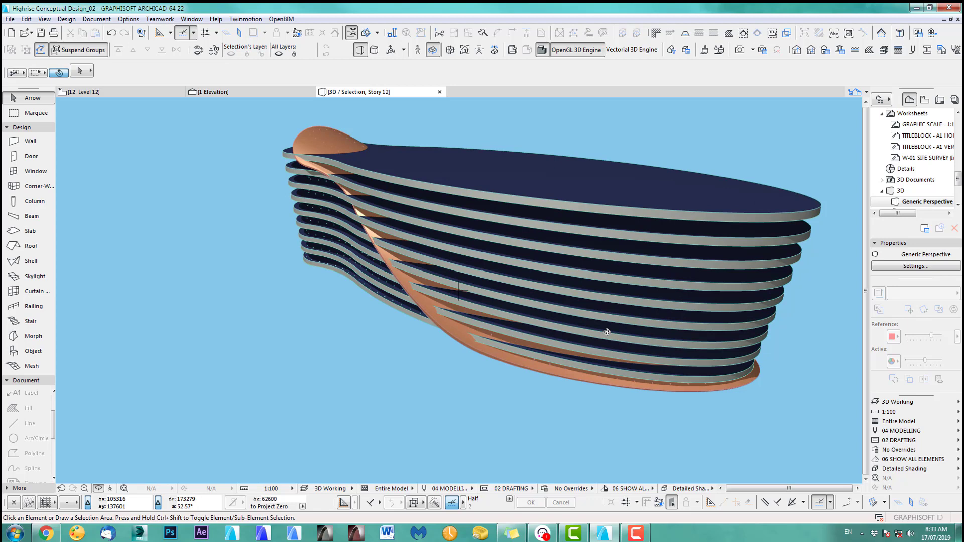
Offset all edges of the Level 13 slab, the second from the bottom of the stack, inward.
left_click(32, 115)
left_click(30, 102)
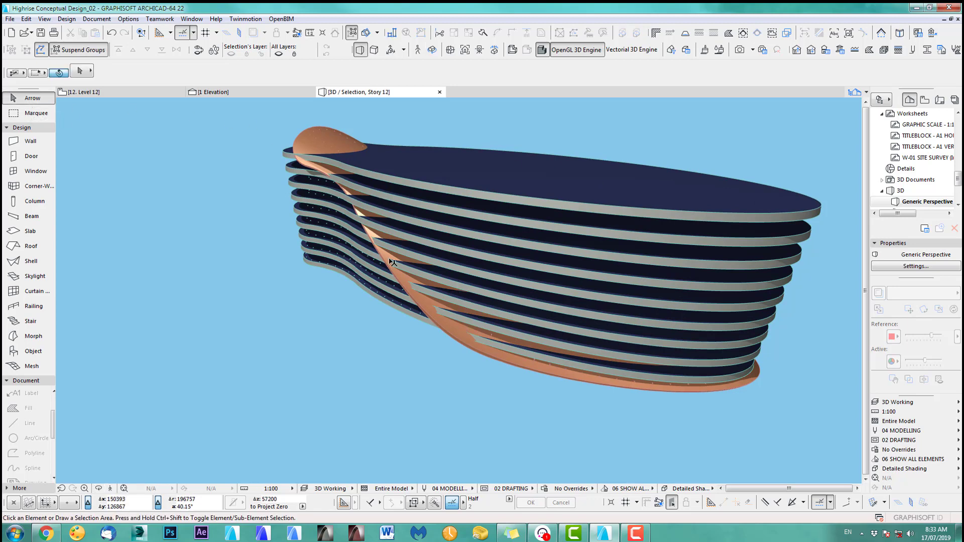
left_click(521, 337)
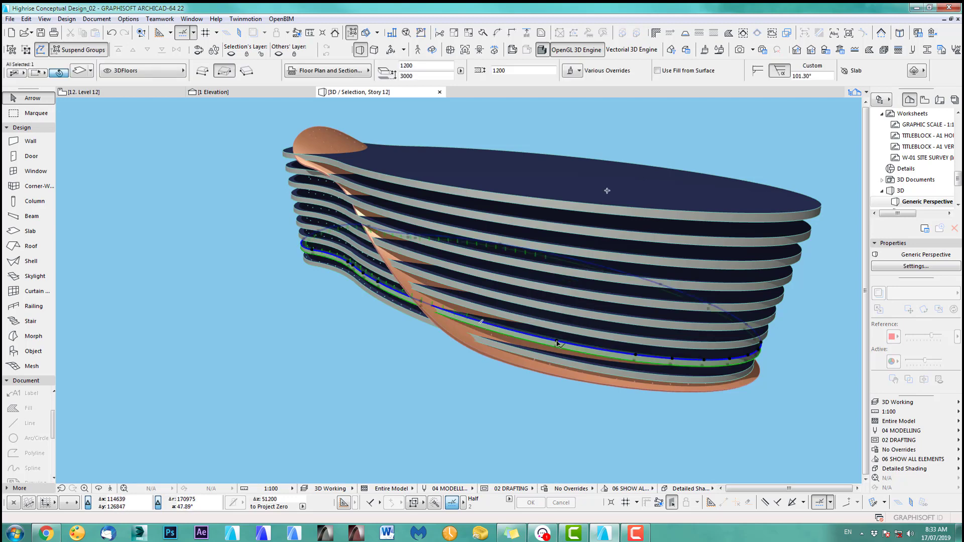
left_click(556, 342)
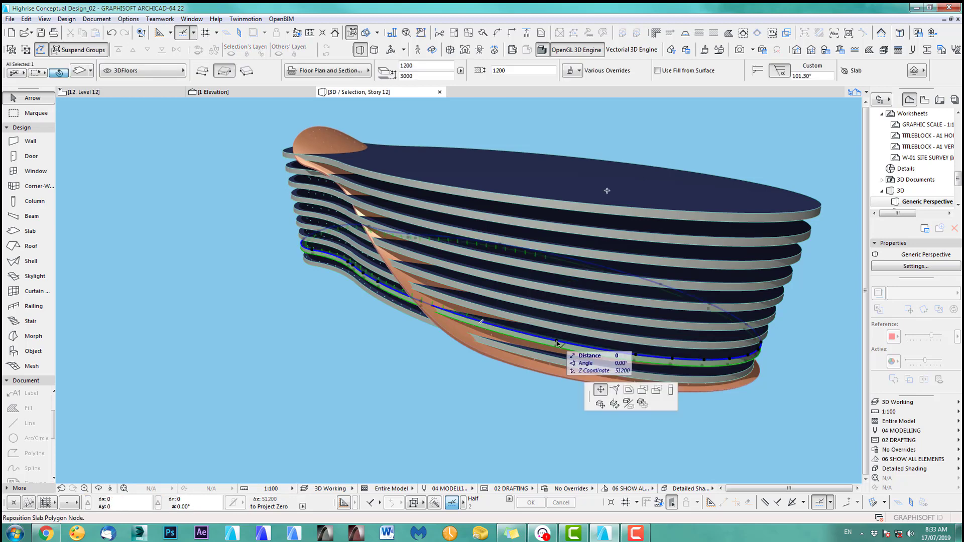
left_click(628, 396)
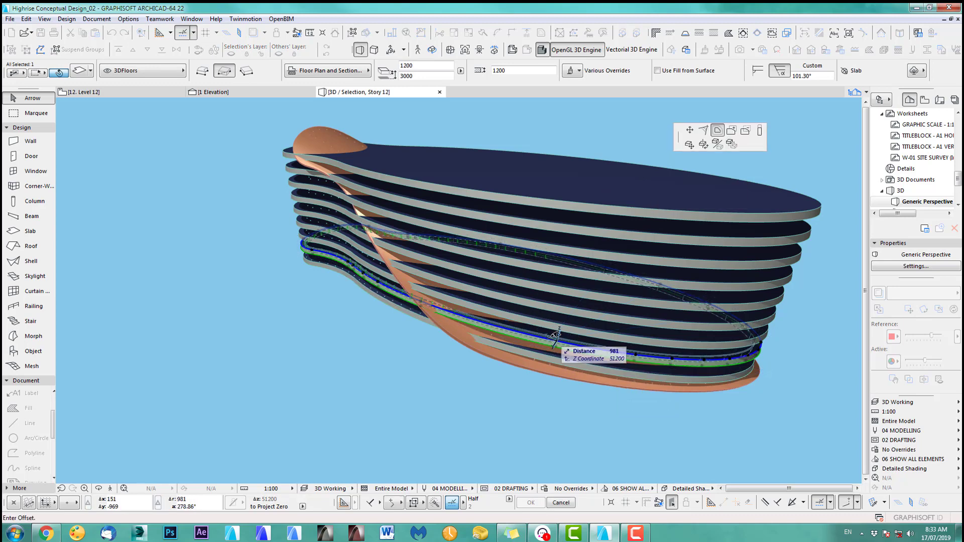
left_click(582, 356)
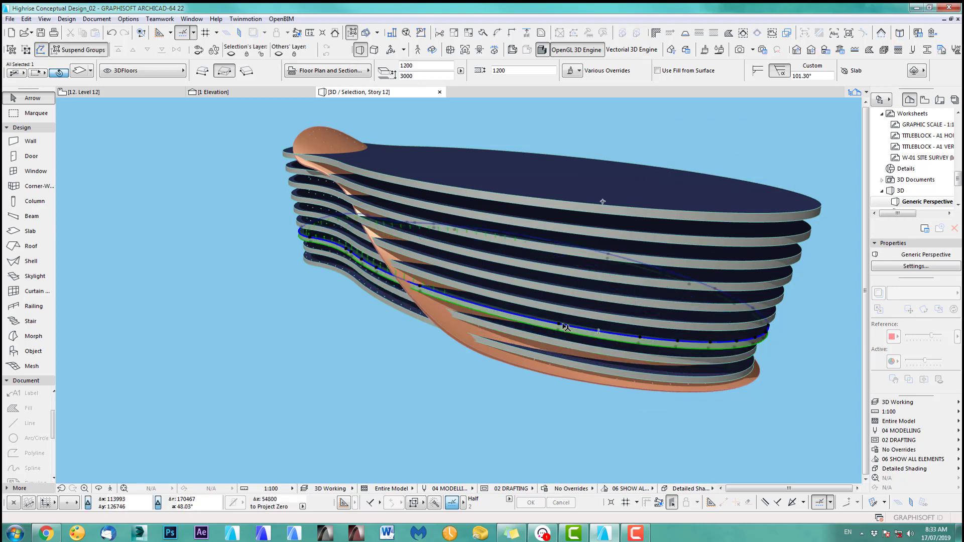
Offset all edges of the third slab from the bottom inward by 1200 mm.
left_click(563, 325)
type("1")
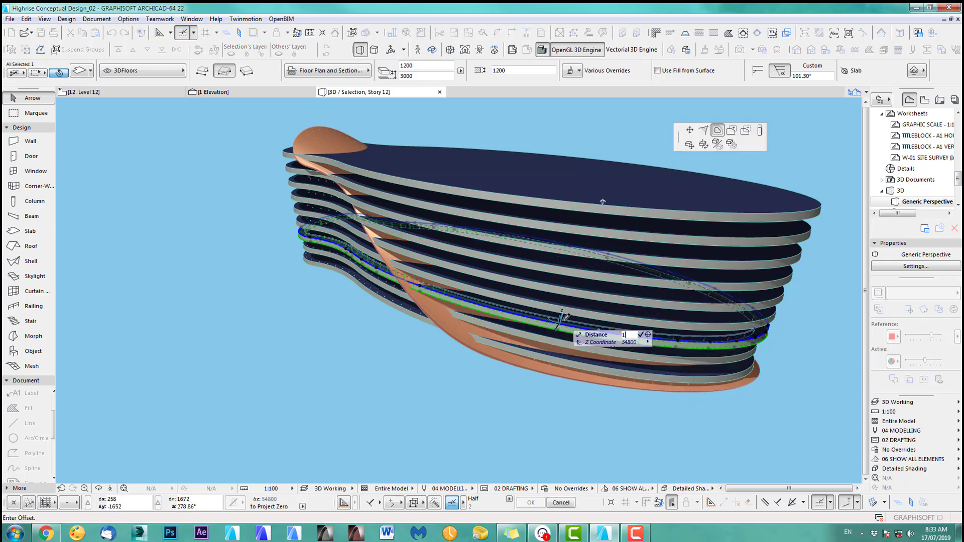
type("200")
key("Return")
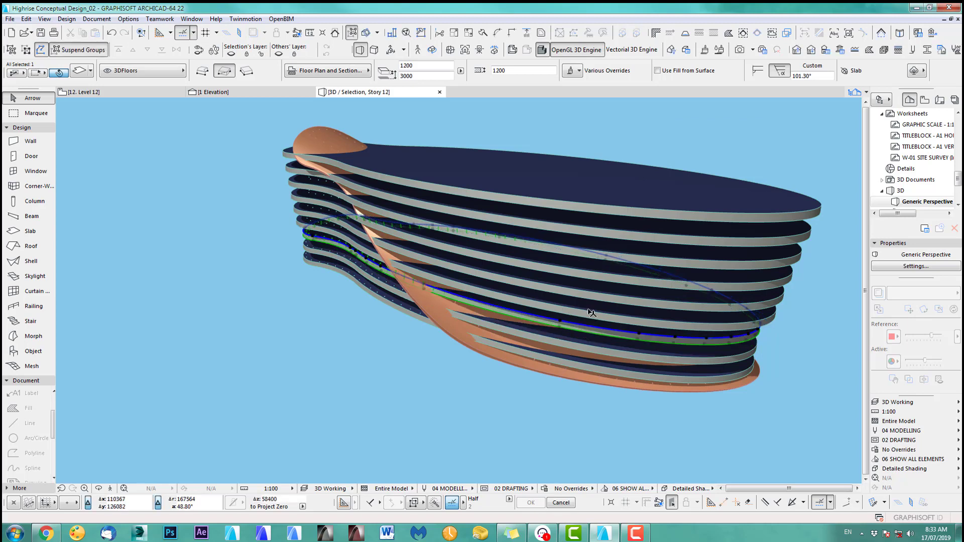
Offset the edges of the remaining slabs above inward, increasing the inset with each higher slab.
left_click(564, 307)
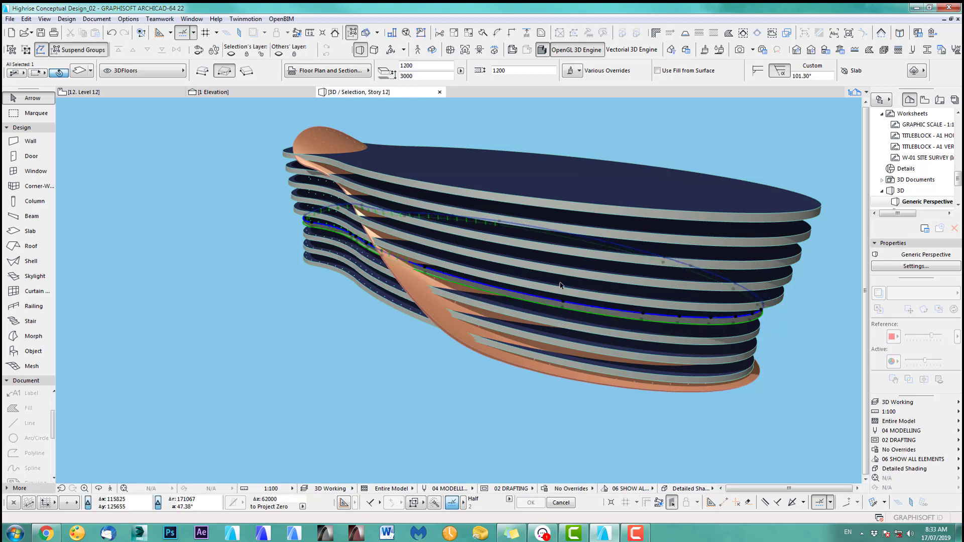
type("24")
key("Return")
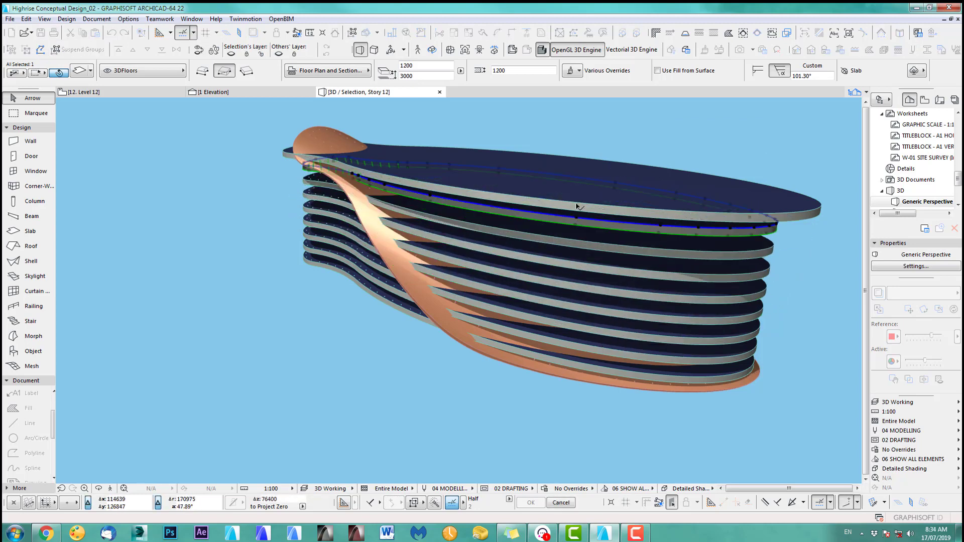
Run a Solid Element Operation of type Intersection with the nine slabs as targets and the shell as operator.
left_click_drag(632, 319, 703, 342)
middle_click_drag(702, 339, 680, 329)
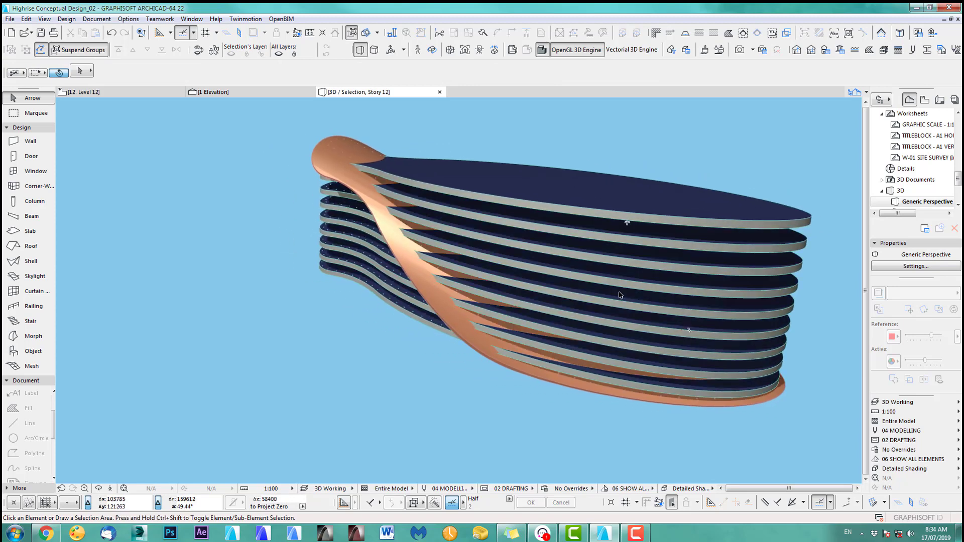
mouse_move(402, 275)
middle_mouse_down("shift")
mouse_move(548, 280)
mouse_move(518, 258)
mouse_move(532, 280)
mouse_move(541, 276)
mouse_move(458, 291)
middle_mouse_up("shift")
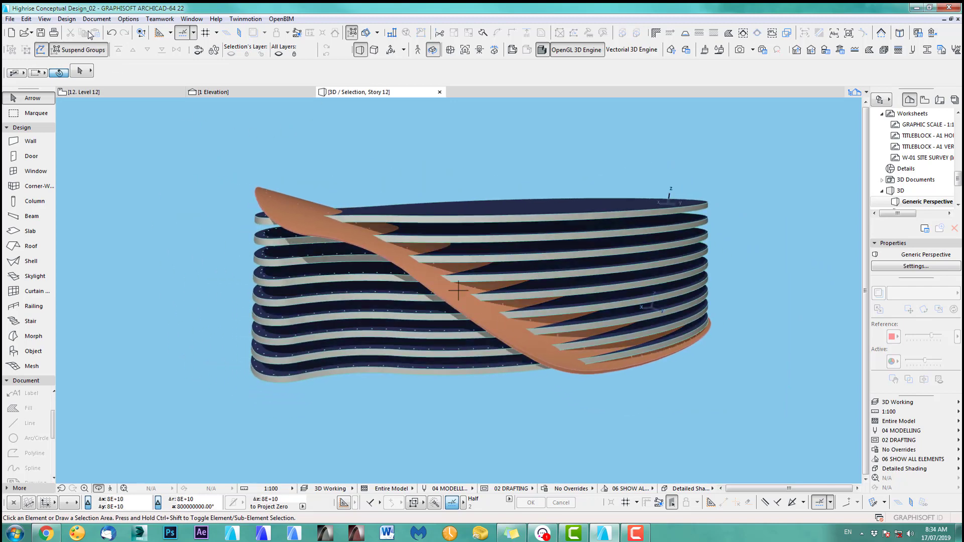
left_click(67, 19)
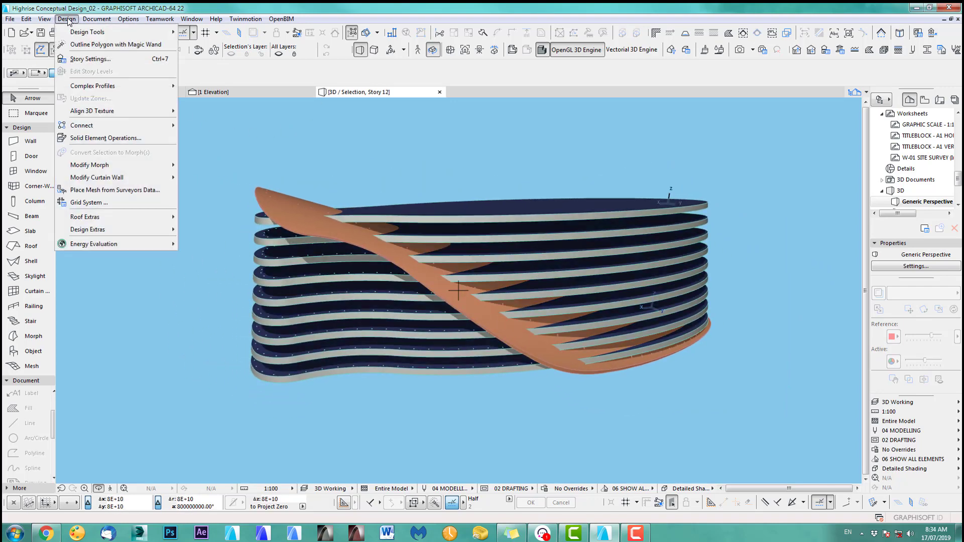
left_click(93, 139)
left_click(93, 138)
left_click(288, 197)
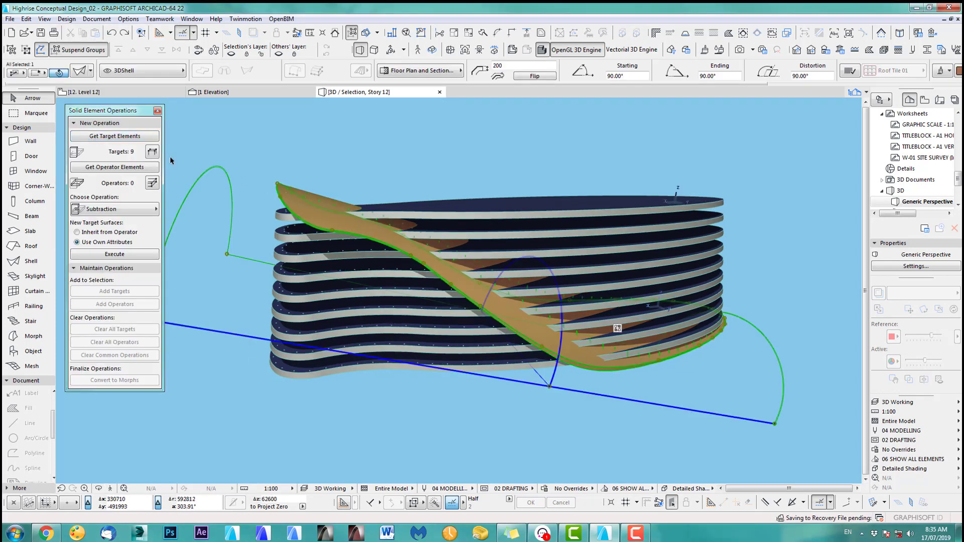
left_click(130, 167)
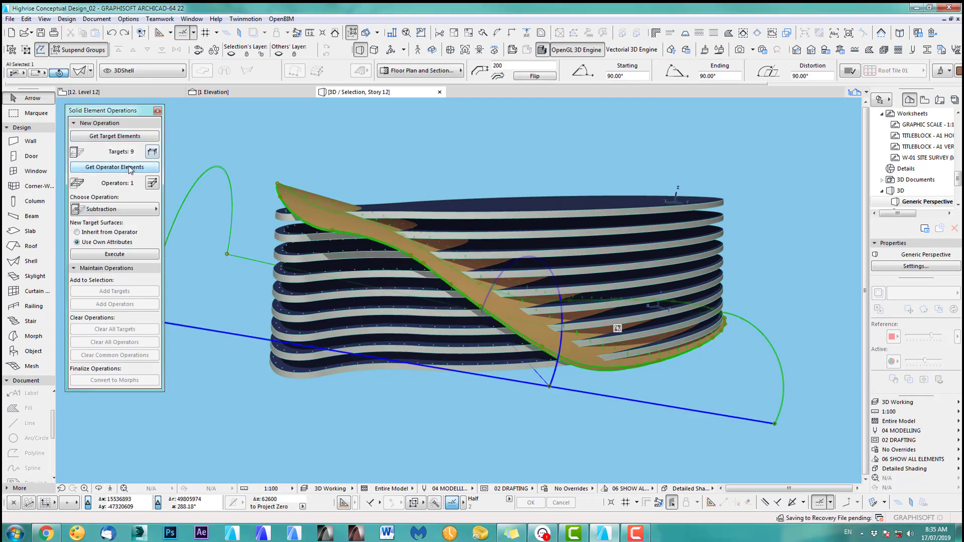
left_click(126, 210)
left_click(193, 248)
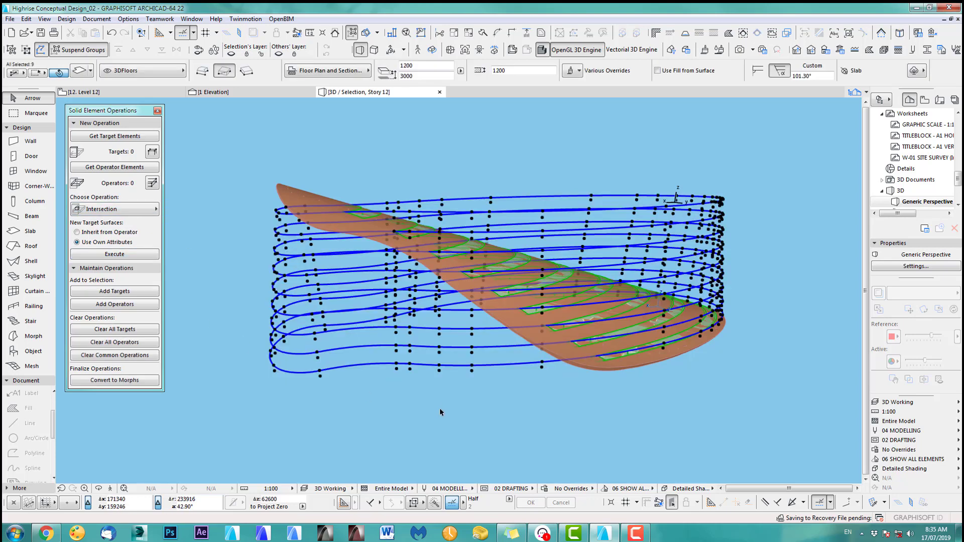
left_click(485, 413)
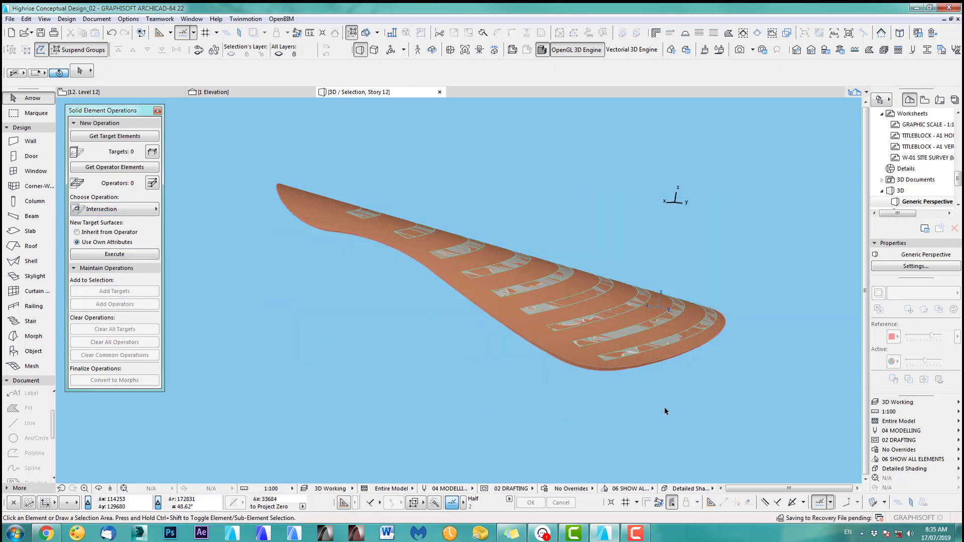
Run a Solid Element Operation of type Subtraction with the shell as target and the nine slabs as operators.
middle_click_drag(681, 409, 703, 413)
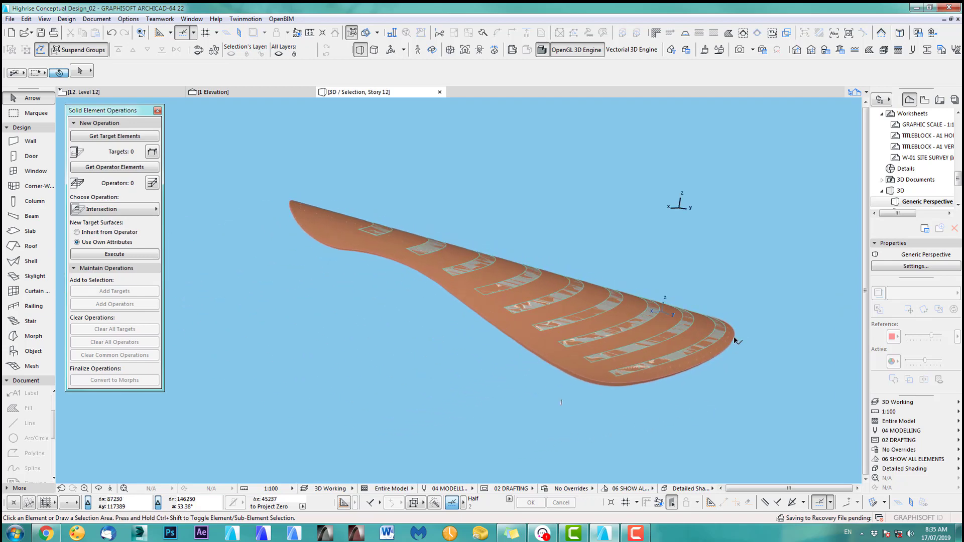
mouse_move(661, 342)
middle_mouse_down("shift")
mouse_move(472, 370)
mouse_move(370, 372)
mouse_move(505, 276)
mouse_move(644, 345)
middle_mouse_up("shift")
scroll(644, 345, "up", 3)
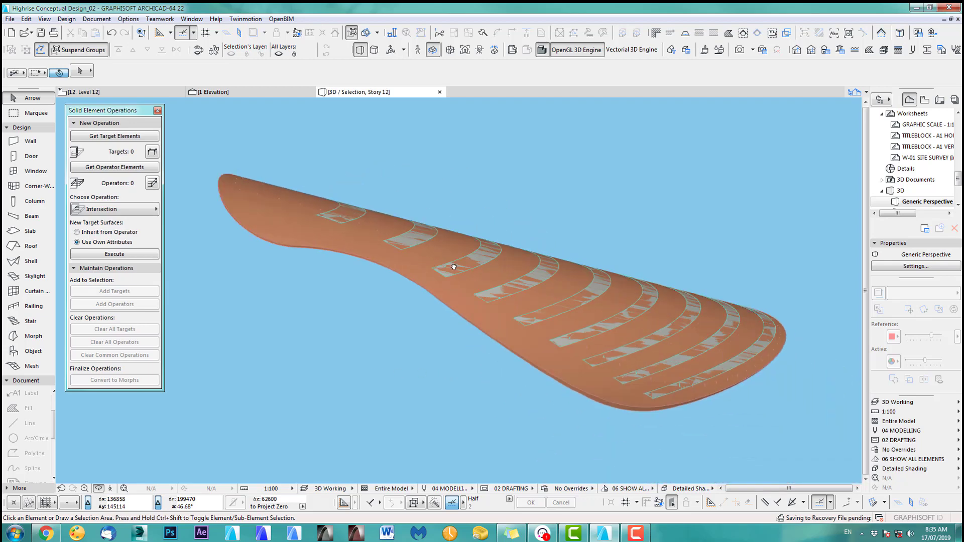
scroll(586, 376, "down", 3)
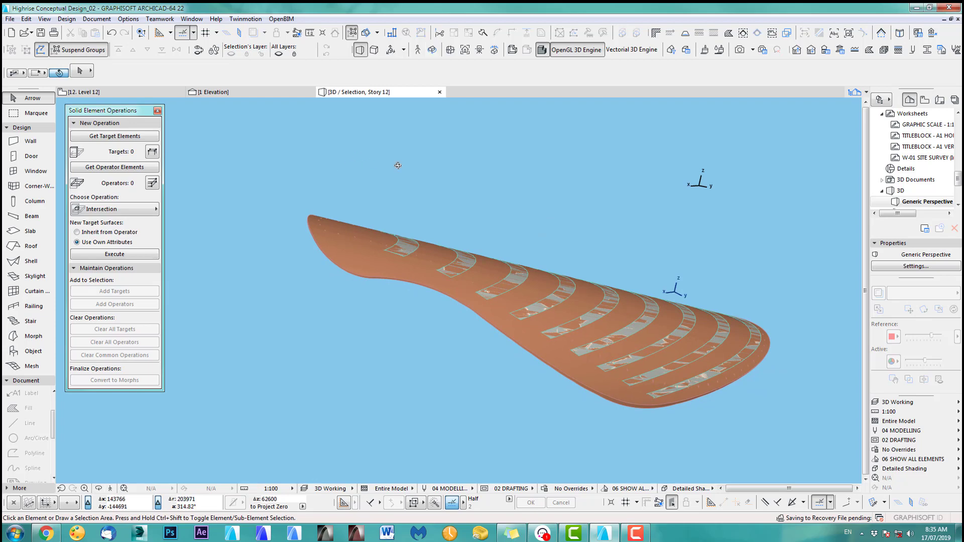
left_click_drag(272, 185, 741, 415)
left_click(741, 415)
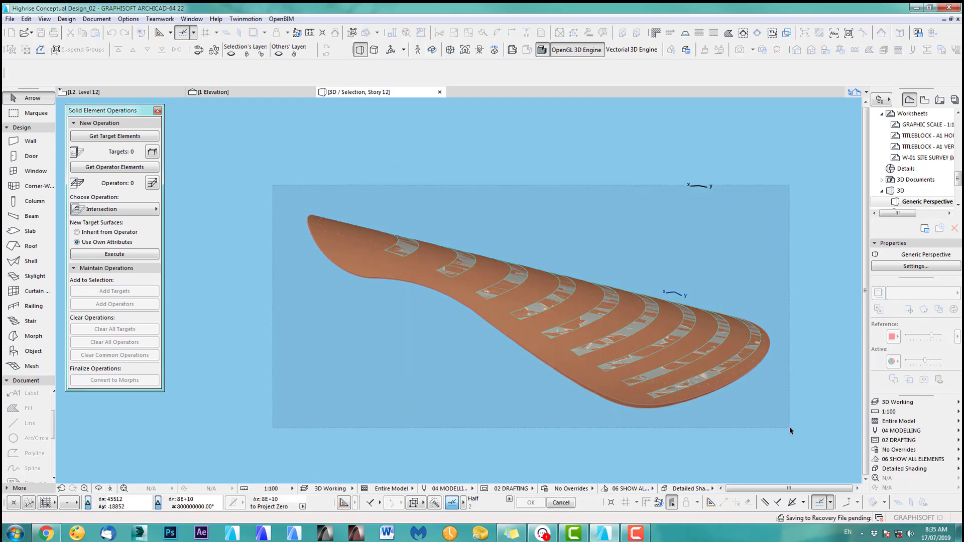
left_click(310, 220, "shift")
middle_click_drag(345, 197, 370, 194)
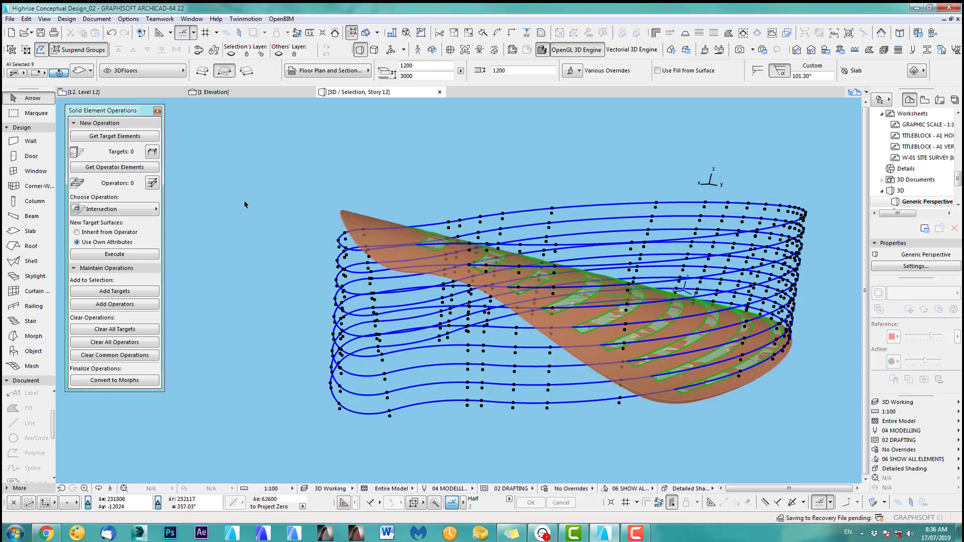
left_click(133, 169)
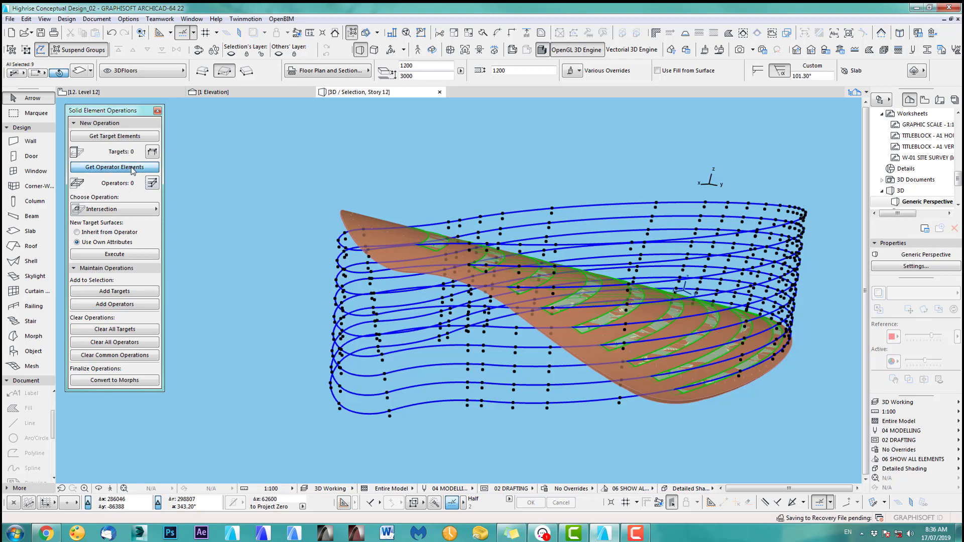
left_click(346, 216)
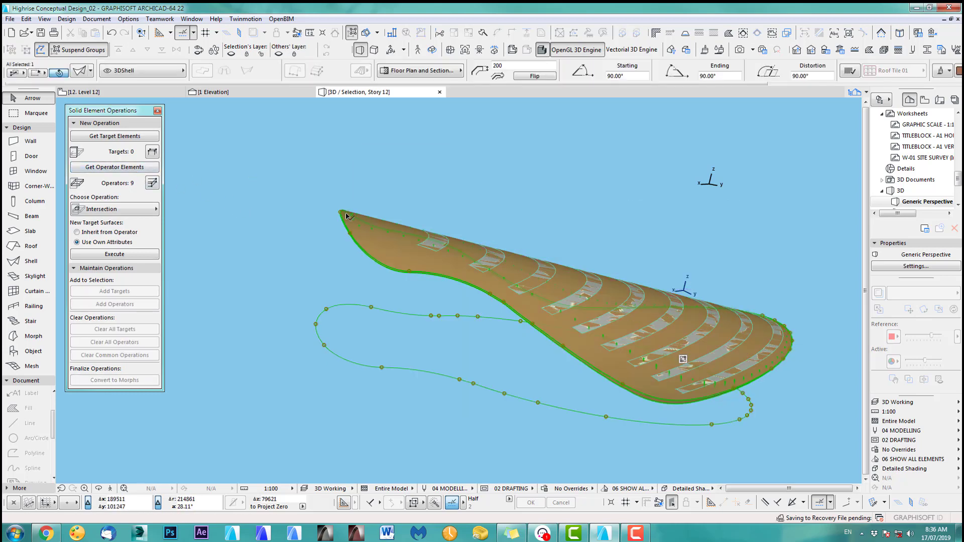
left_click(137, 138)
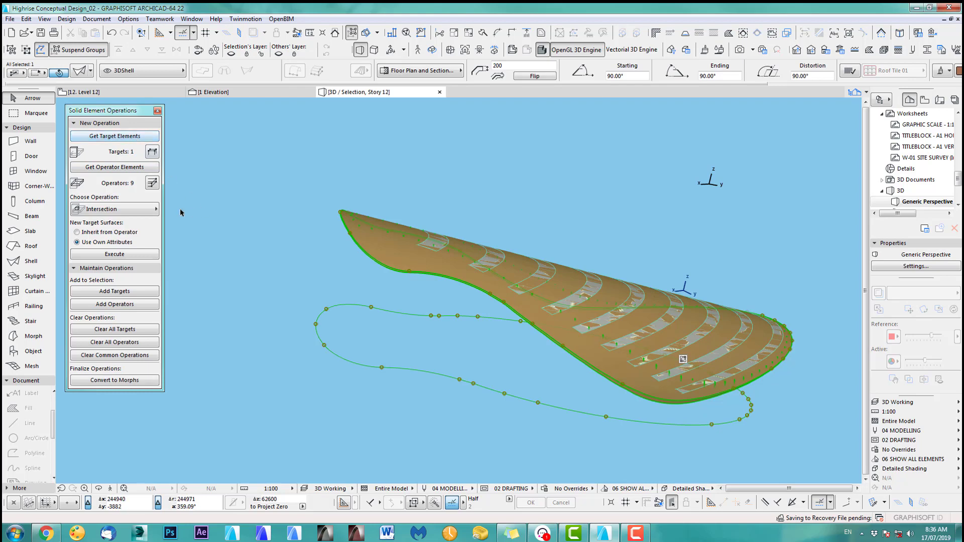
left_click(144, 211)
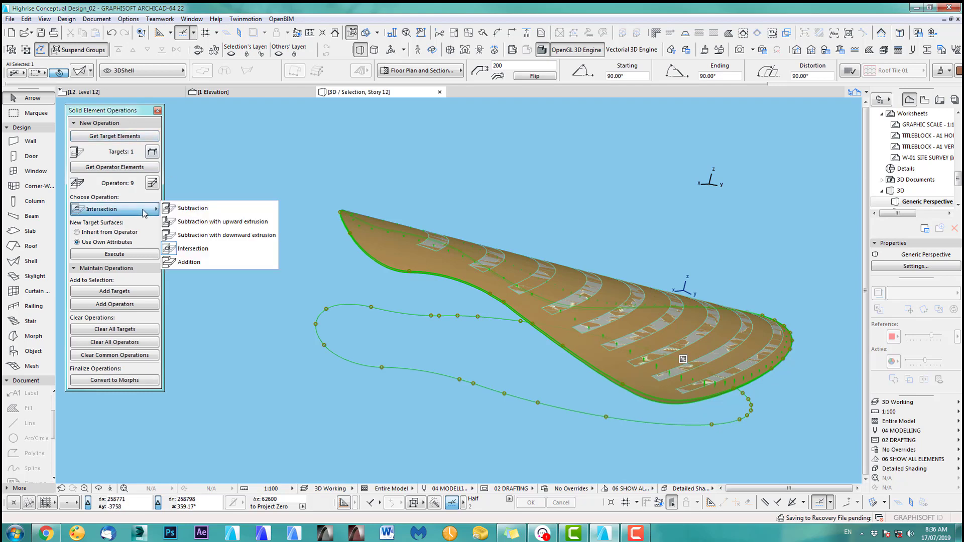
left_click(194, 208)
left_click(143, 254)
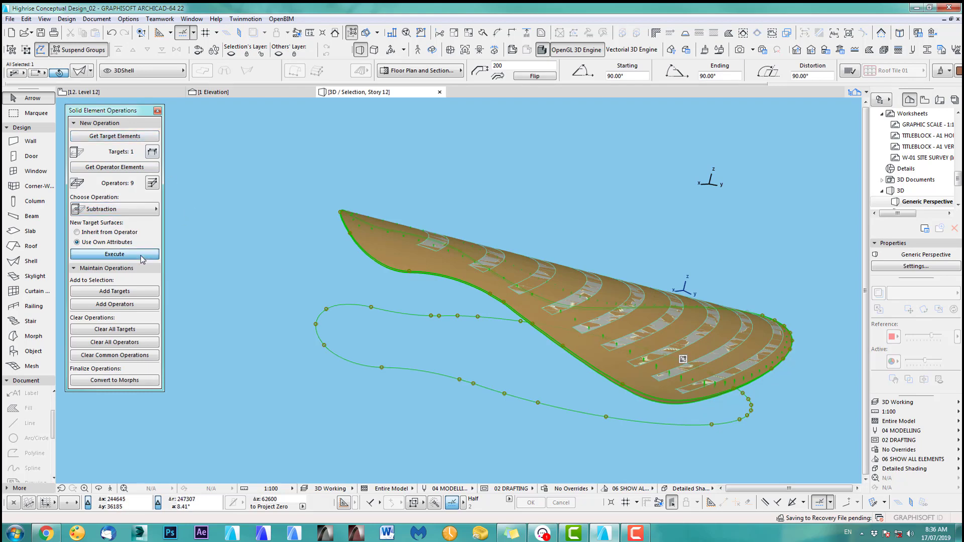
left_click(607, 201)
Override all surfaces of the nine slabs with ART_Glass2, leaving the shell out of the selection.
middle_click_drag(623, 357, 659, 343)
left_click_drag(209, 176, 810, 443)
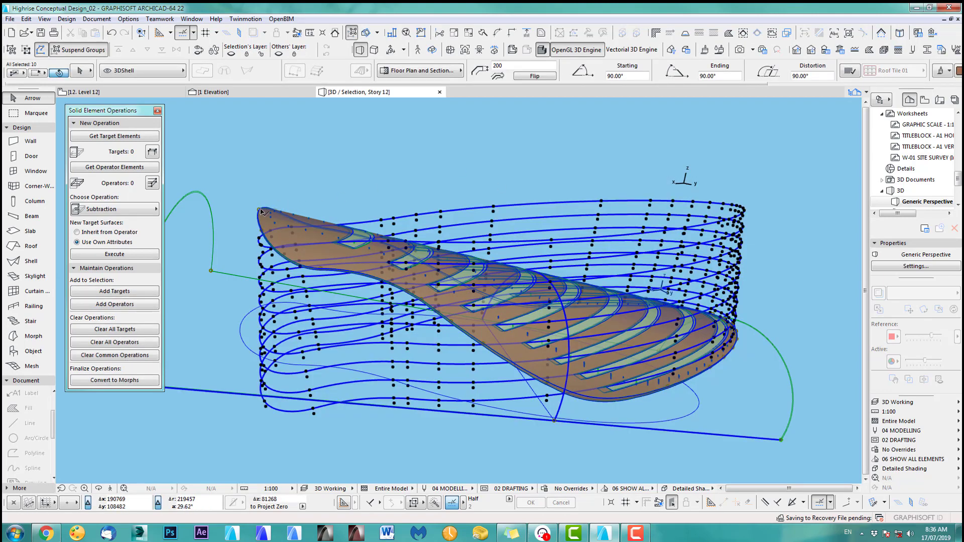
left_click(260, 209, "shift")
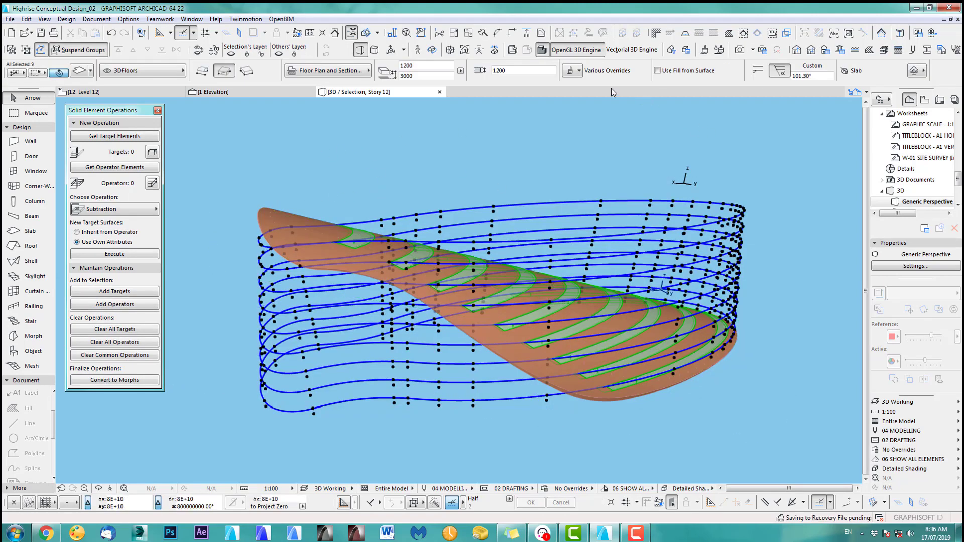
left_click(572, 71)
left_click(703, 116)
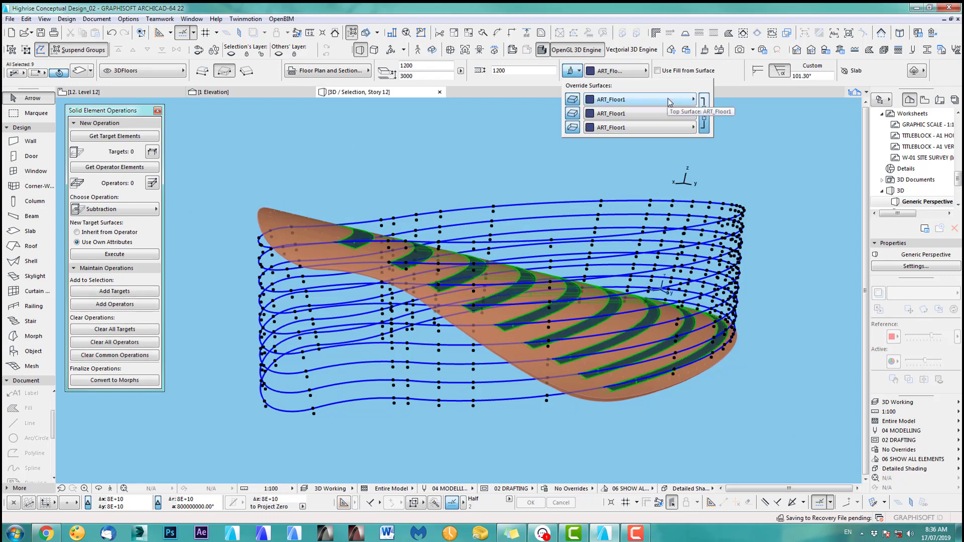
left_click(668, 100)
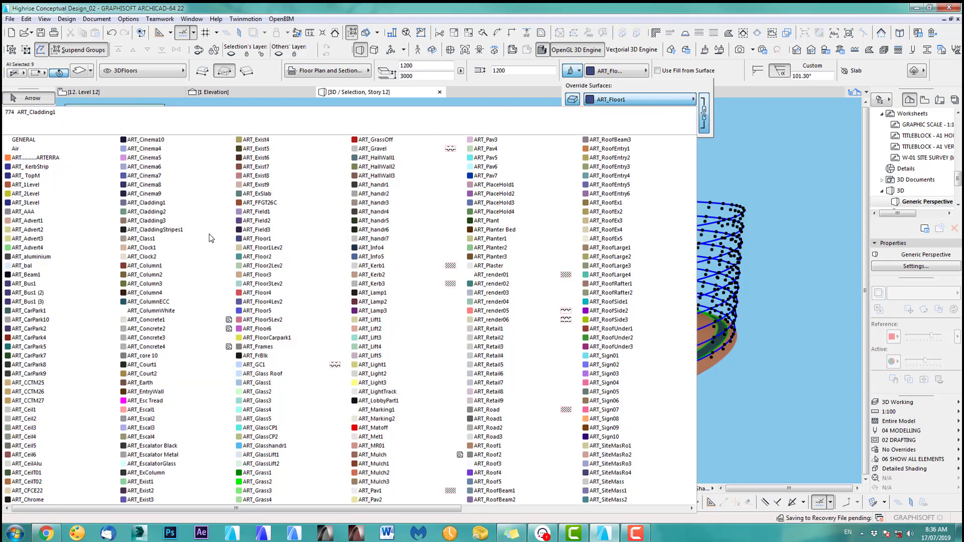
left_click(274, 393)
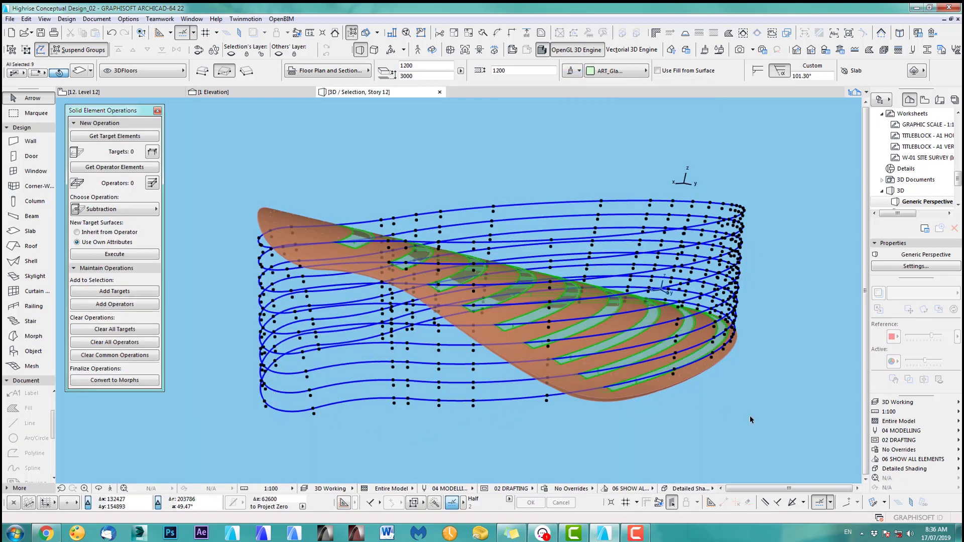
key("Escape")
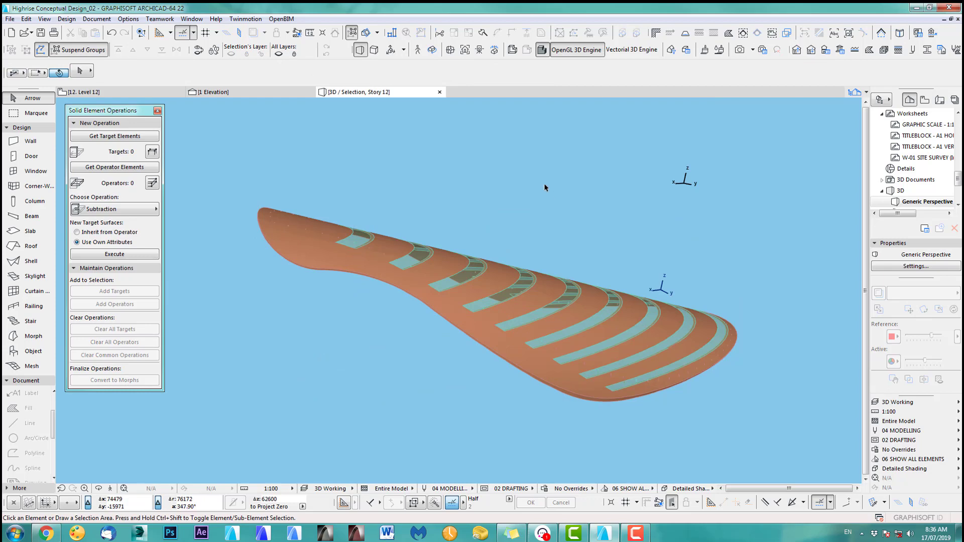
Show the entire model in 3D and examine the glazed slots in the shell roof from several sides.
key("F2")
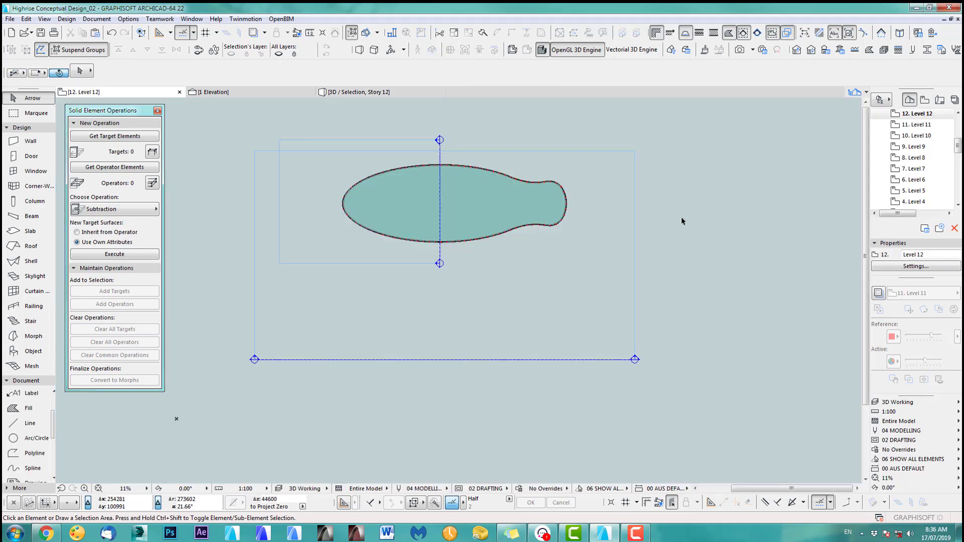
key("F3")
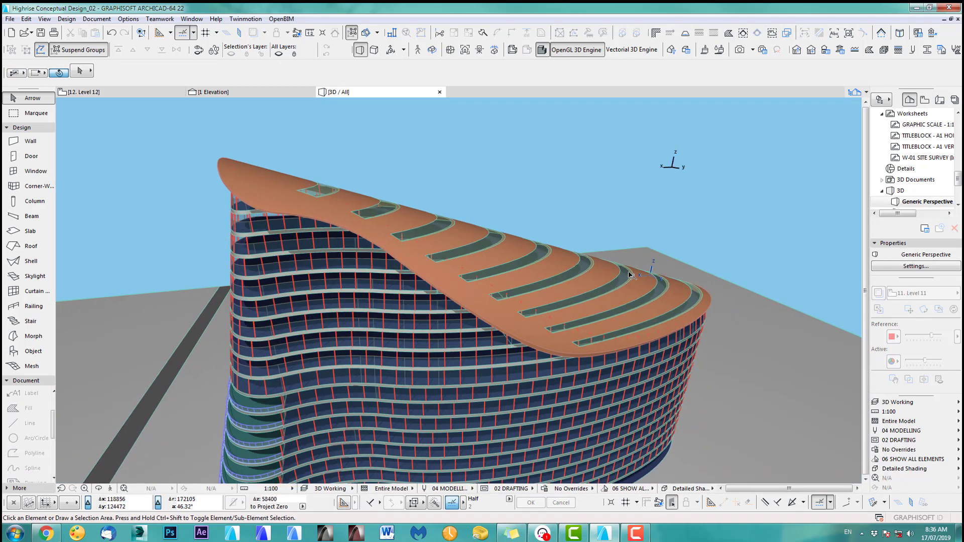
key("o")
left_click_drag(696, 290, 527, 325)
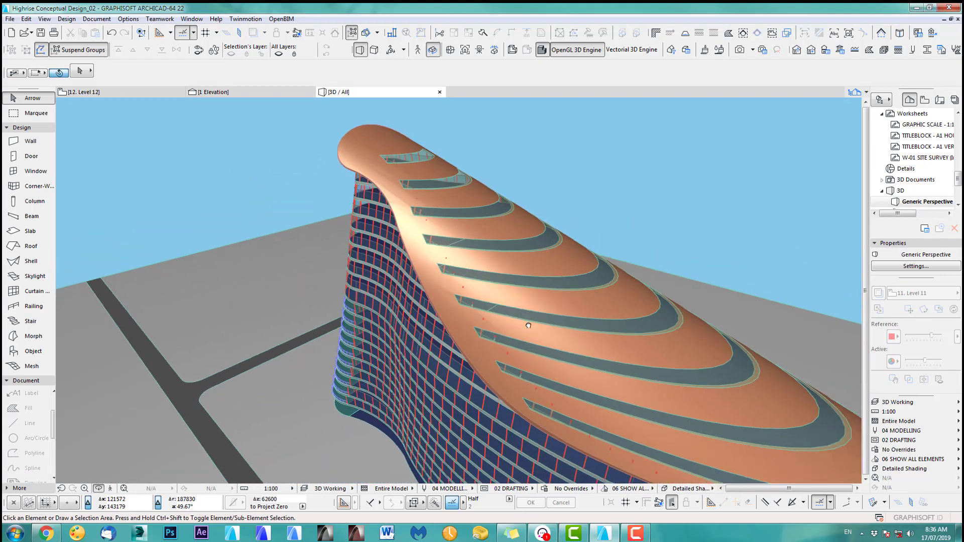
middle_click_drag(668, 367, 539, 323)
left_click_drag(538, 323, 140, 274)
middle_click_drag(658, 366, 602, 338)
left_click_drag(603, 338, 467, 338)
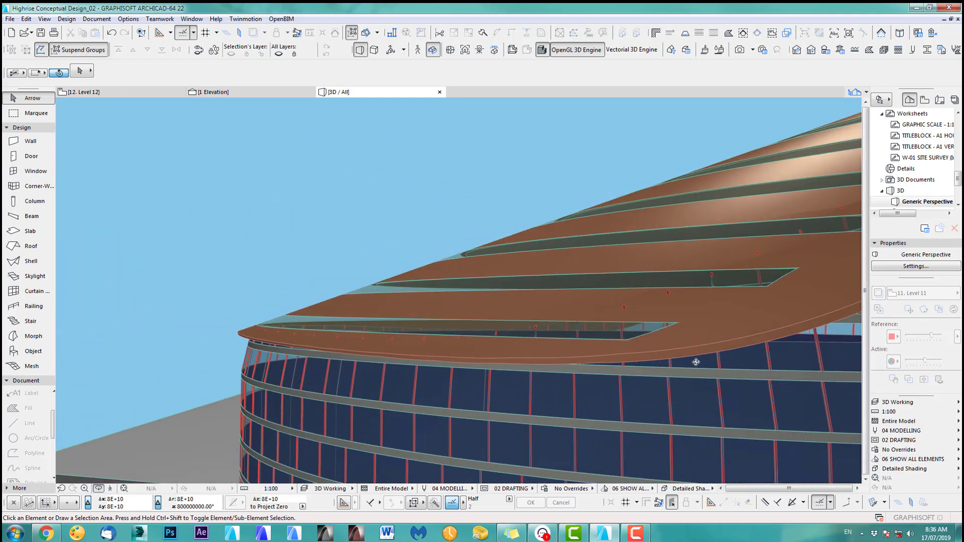
left_click_drag(695, 362, 591, 281)
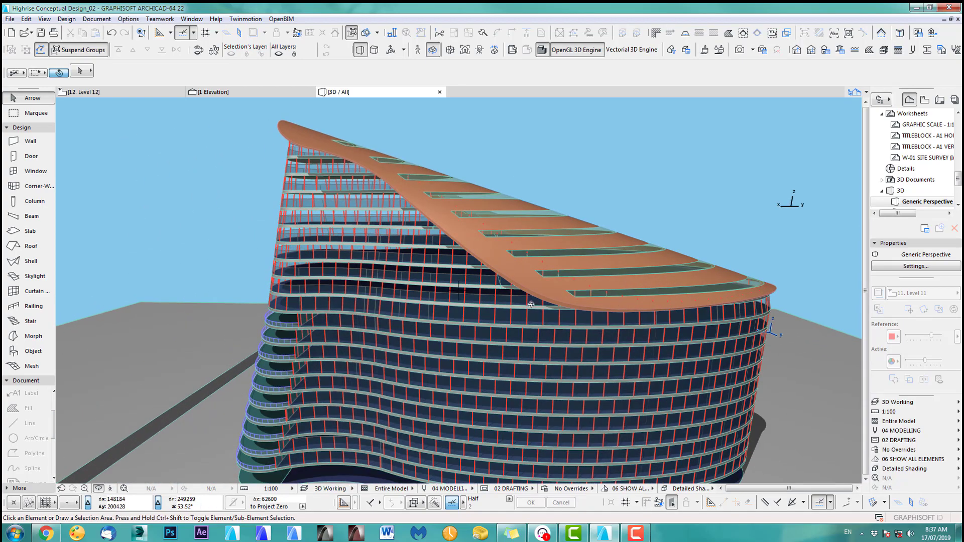
Examine the tower's facade and the open upper floors beneath the sloping roof edge.
left_click_drag(531, 305, 474, 315)
scroll(549, 237, "up", 5)
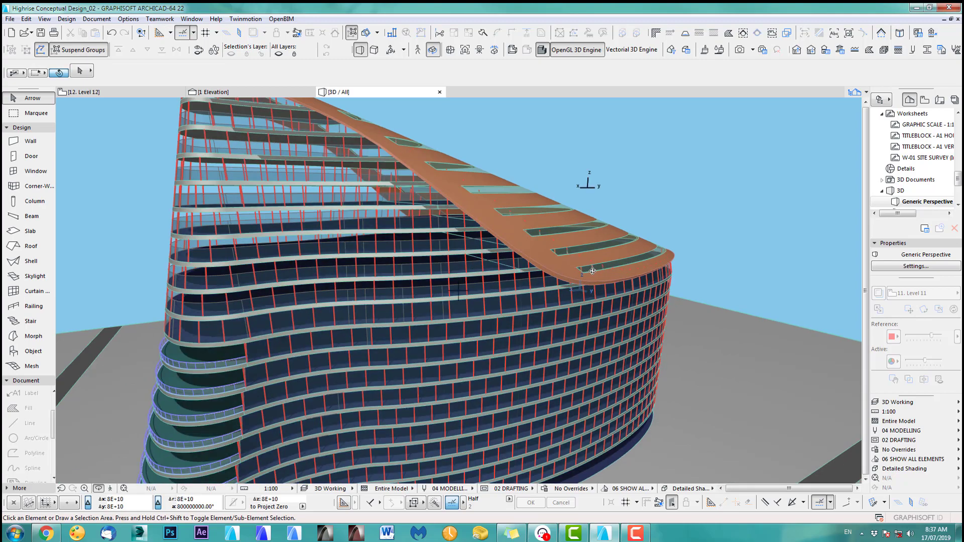
scroll(462, 325, "down", 4)
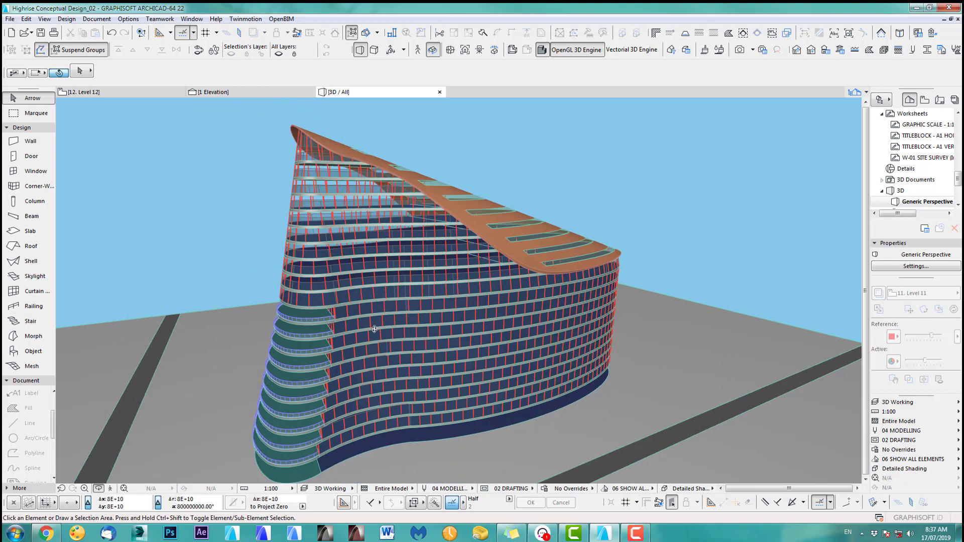
left_click_drag(462, 325, 401, 323)
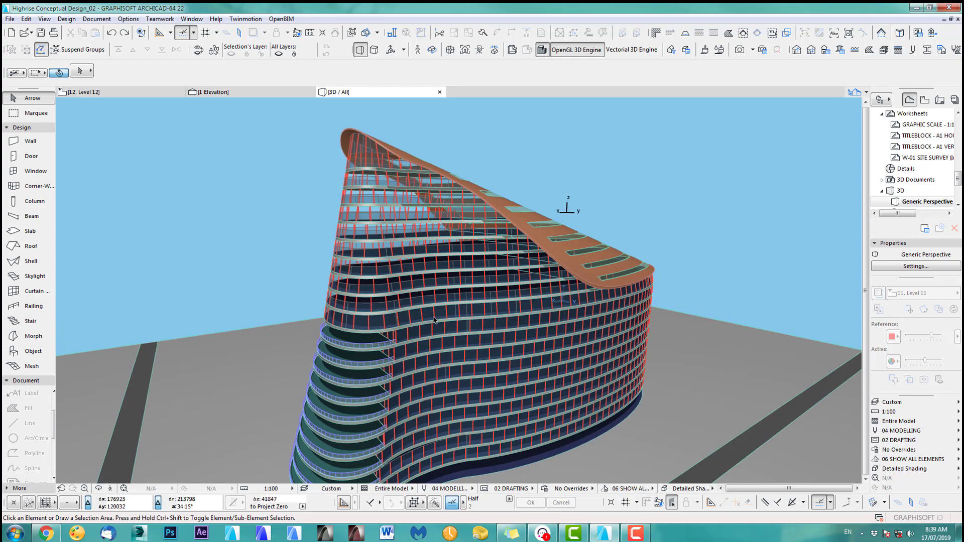
scroll(446, 282, "up", 4)
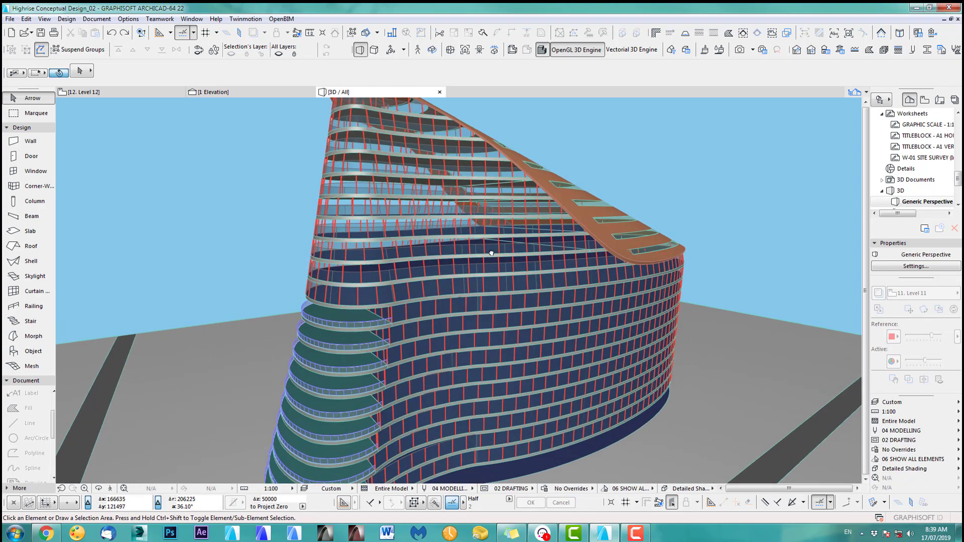
scroll(432, 256, "up", 3)
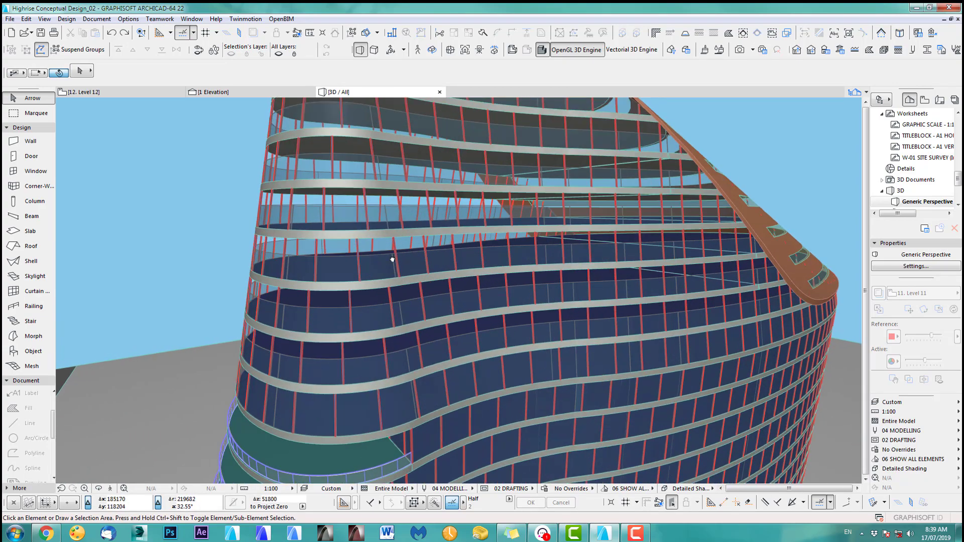
middle_click_drag(392, 259, 383, 230)
scroll(514, 291, "down", 5)
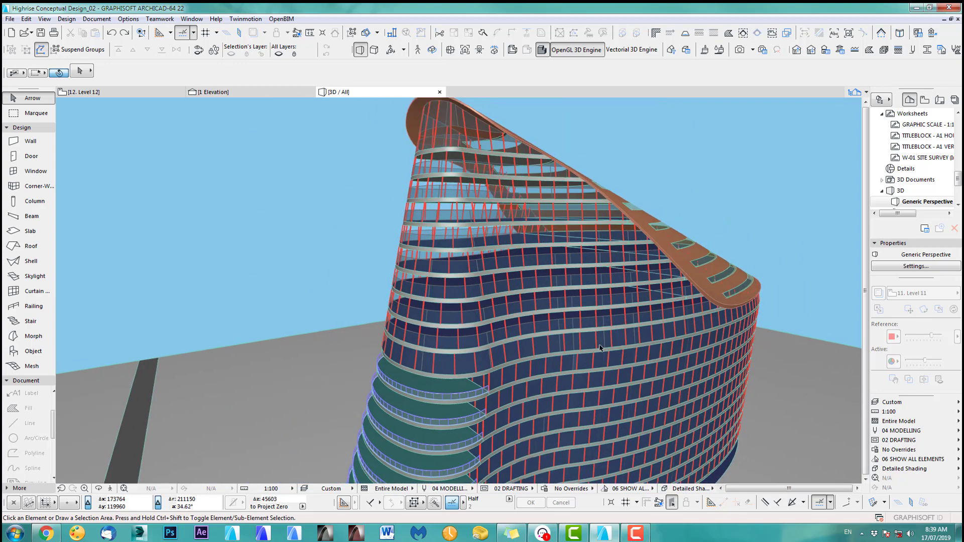
scroll(510, 277, "up", 1)
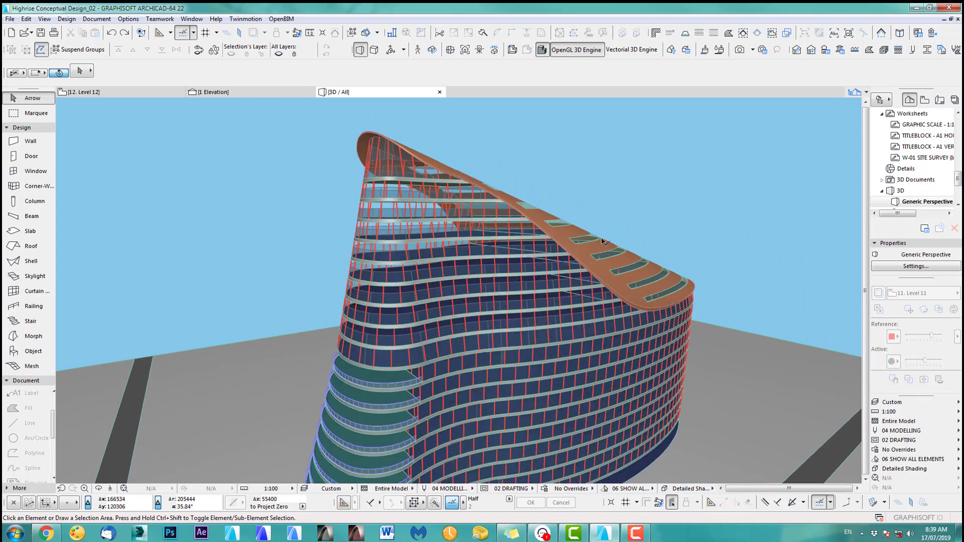
Inspect the window-frame columns and a glass slab where they meet the shell roof, checking the upper floors around them.
left_click(593, 243)
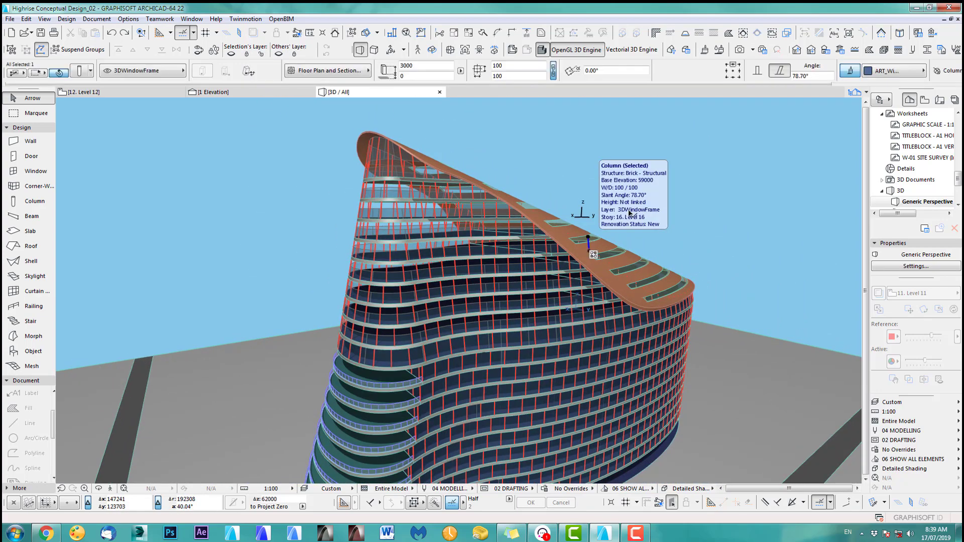
scroll(700, 269, "up", 1)
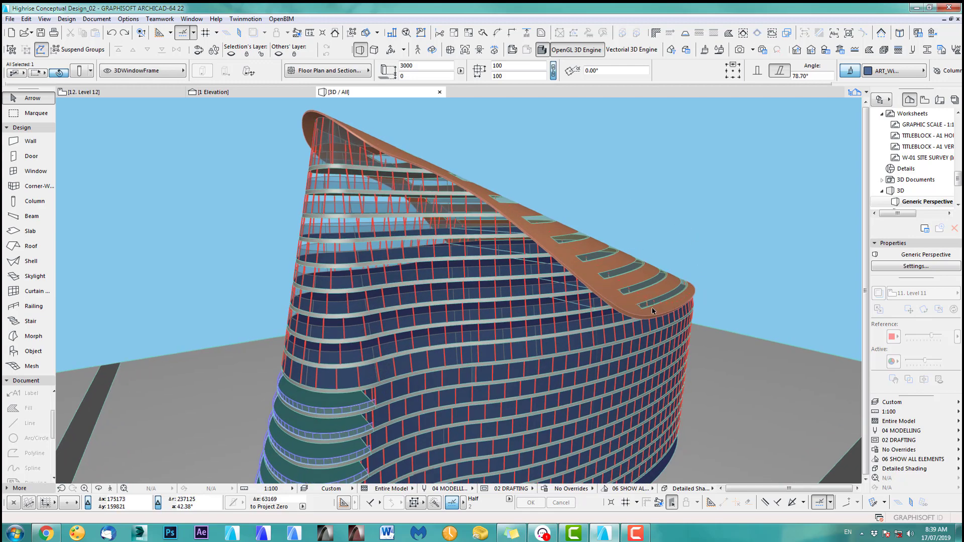
left_click(714, 280)
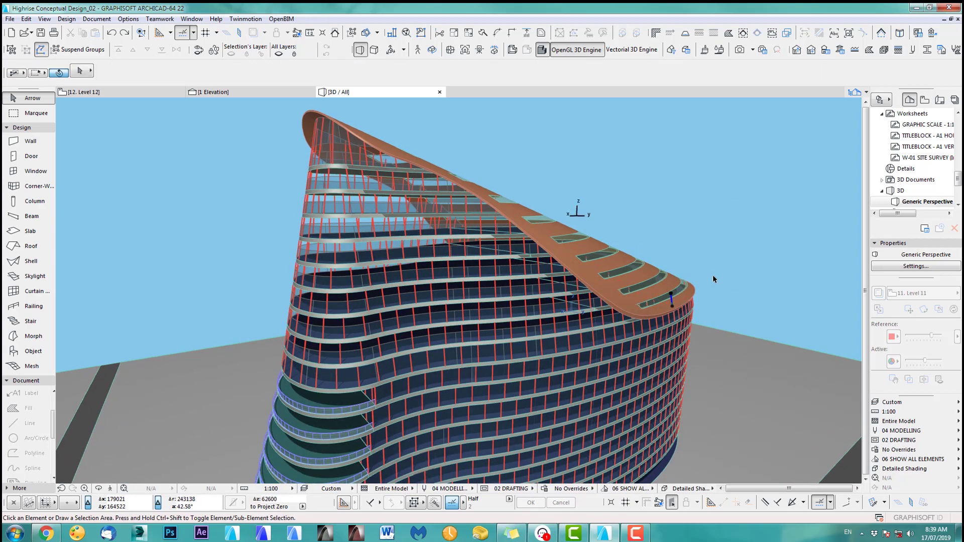
left_click(599, 266)
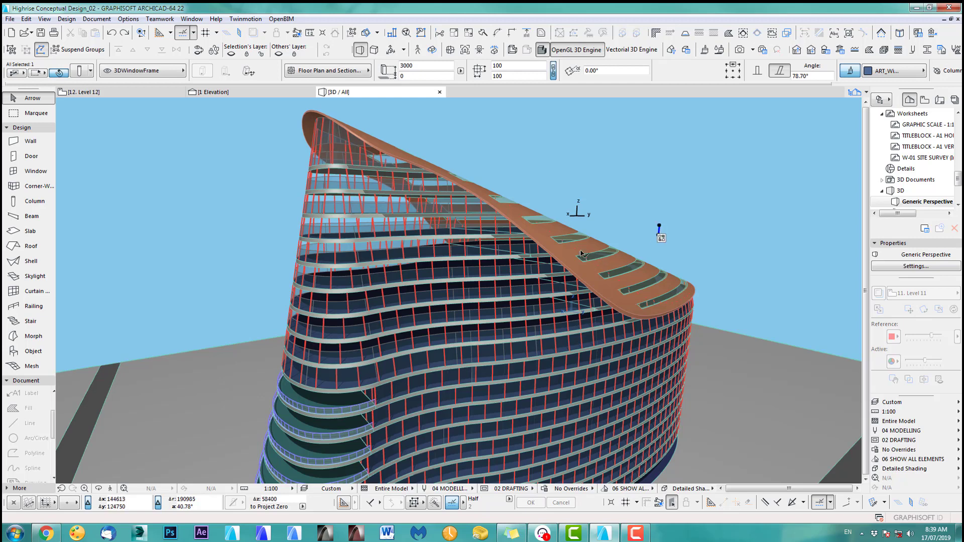
left_click(577, 242)
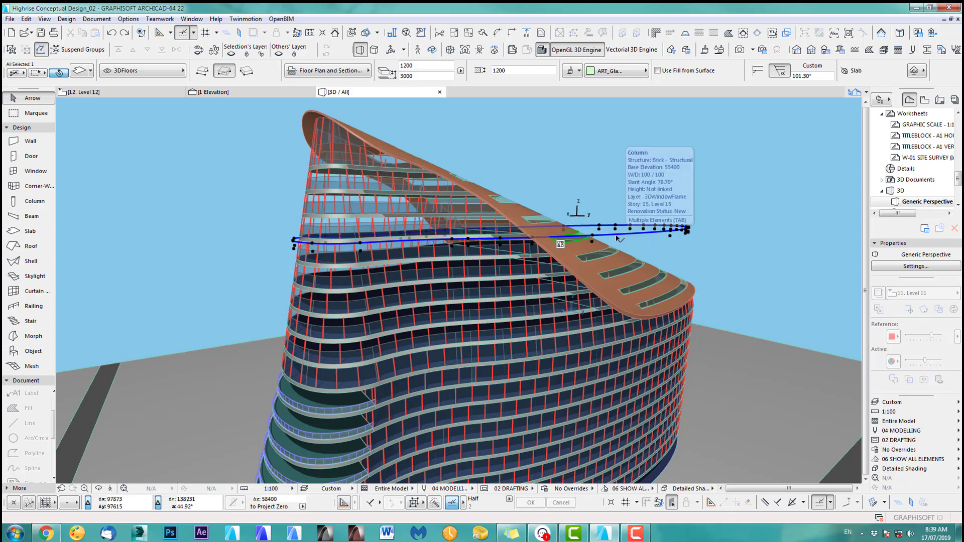
scroll(318, 265, "up", 3)
middle_click_drag(316, 262, 318, 233)
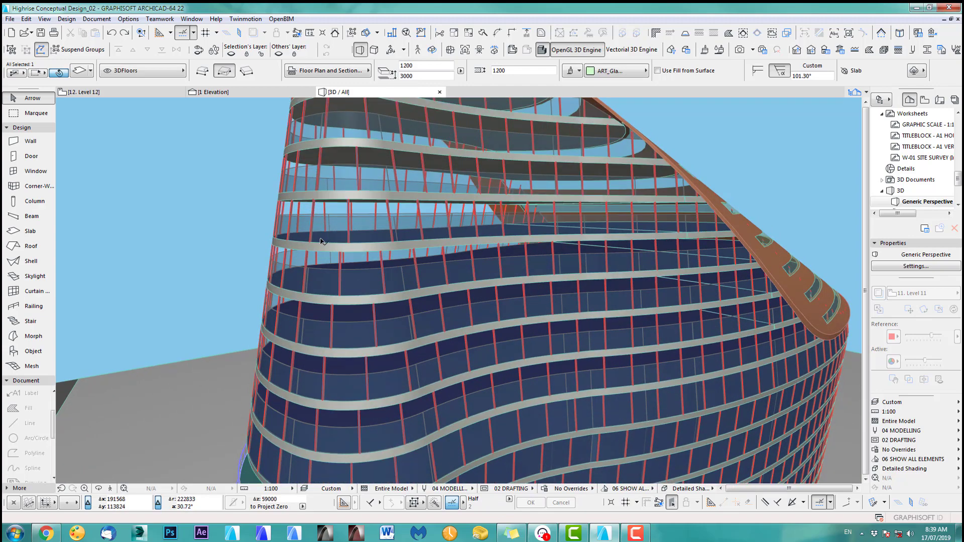
left_click(206, 212)
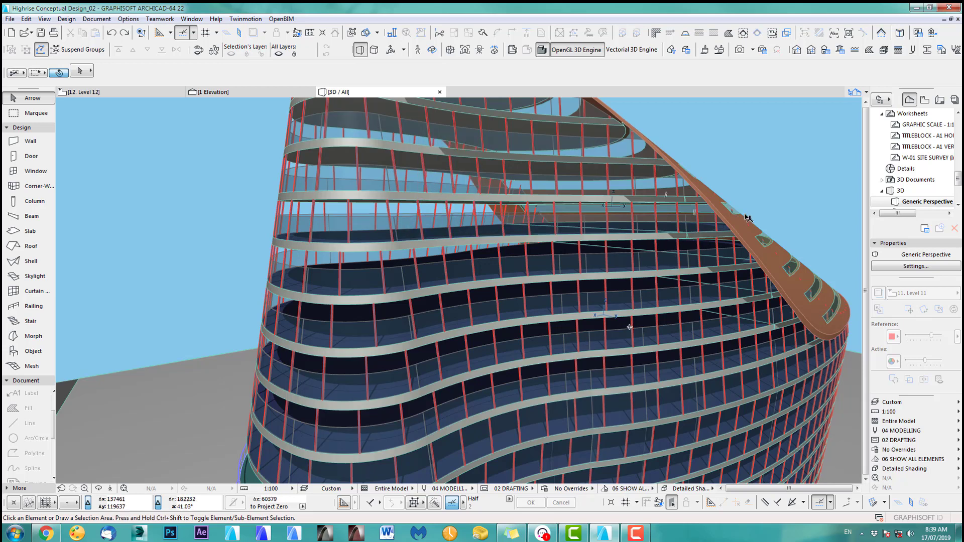
Set the 3DFloors layer's intersection group to 2 in the 3D Export, 3D Working and 3D Working no street combinations, and apply 3D Export.
middle_click_drag(749, 221, 629, 250, "shift")
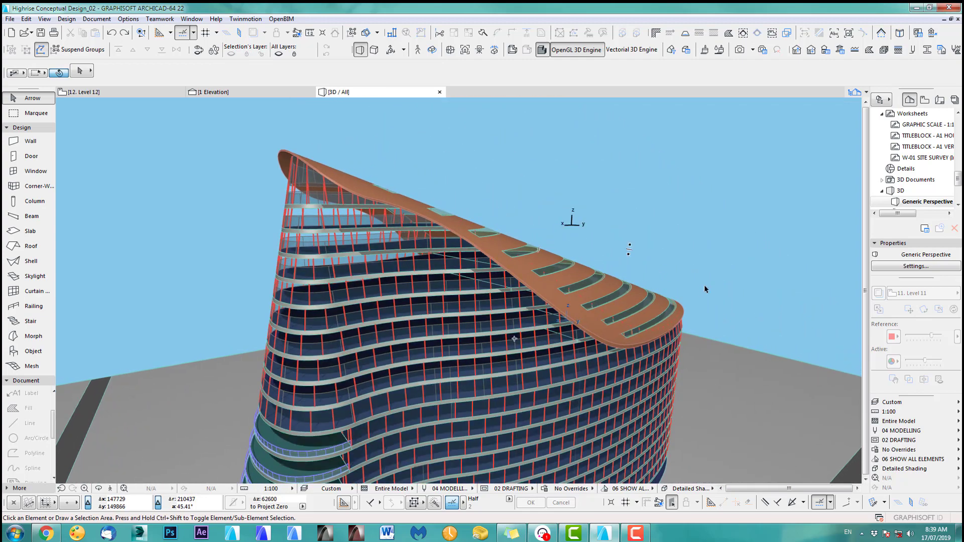
key("ctrl+l")
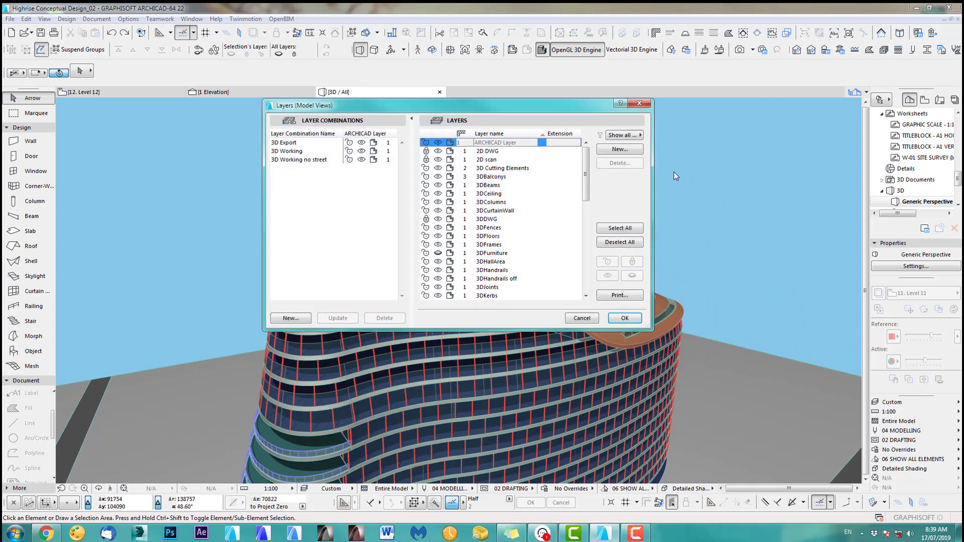
left_click(298, 152)
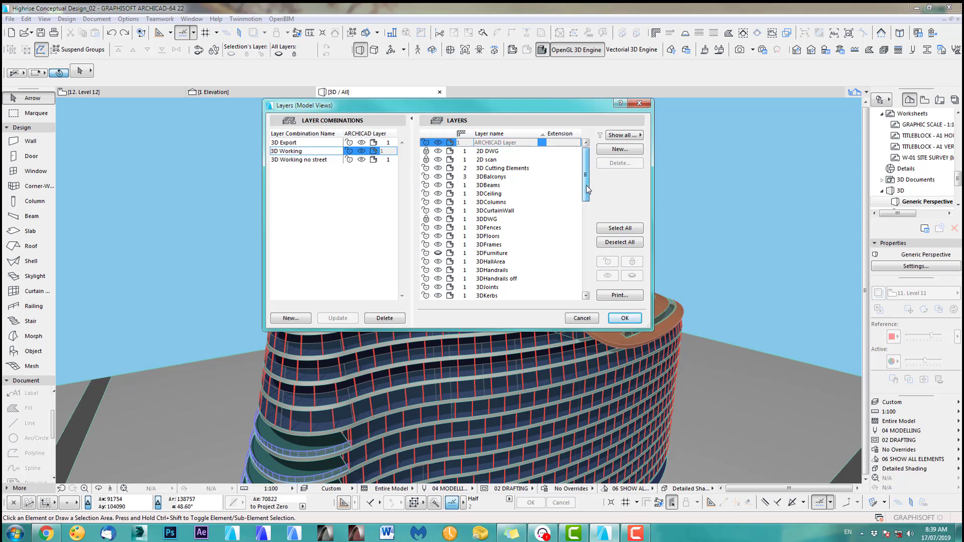
mouse_move(586, 186)
left_mouse_down()
mouse_move(587, 210)
mouse_move(589, 196)
left_mouse_up()
left_click(477, 211)
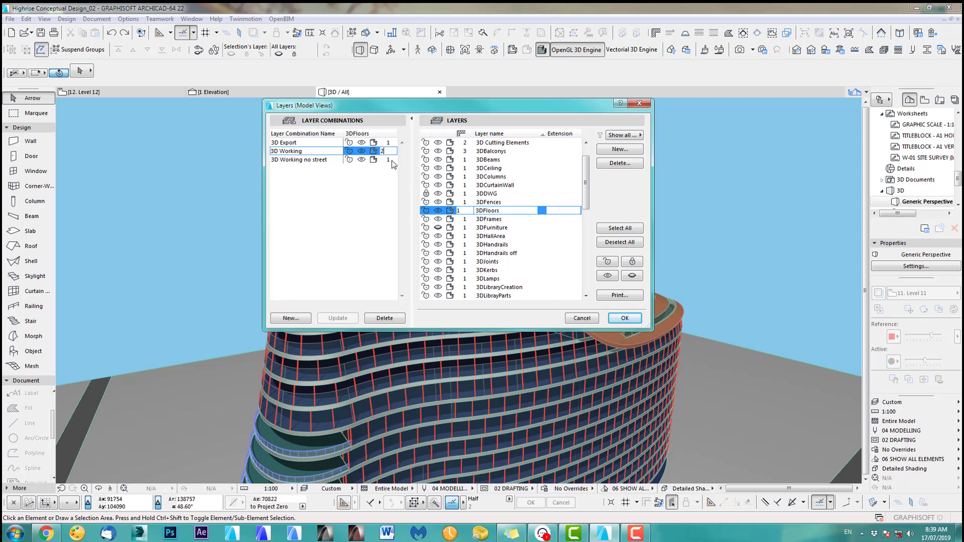
left_click(316, 161)
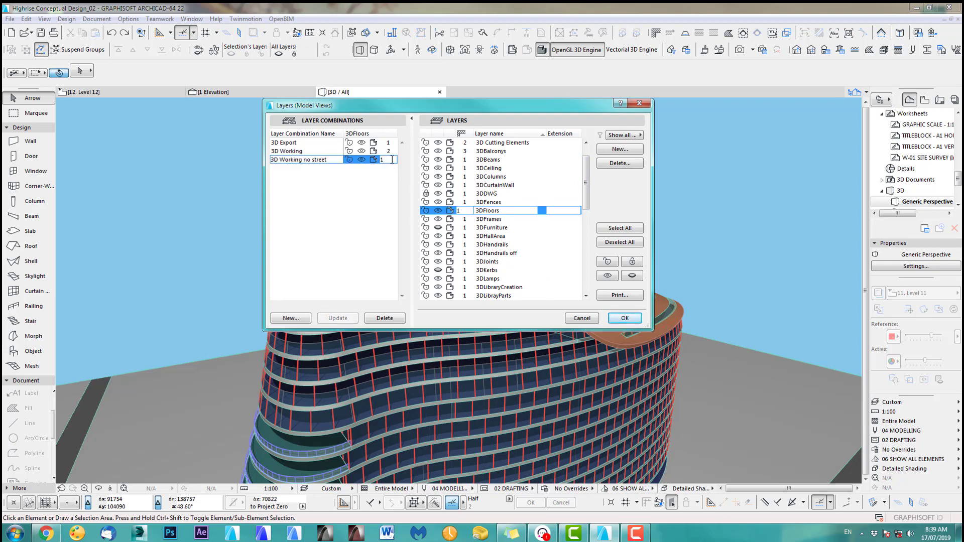
left_click(390, 143)
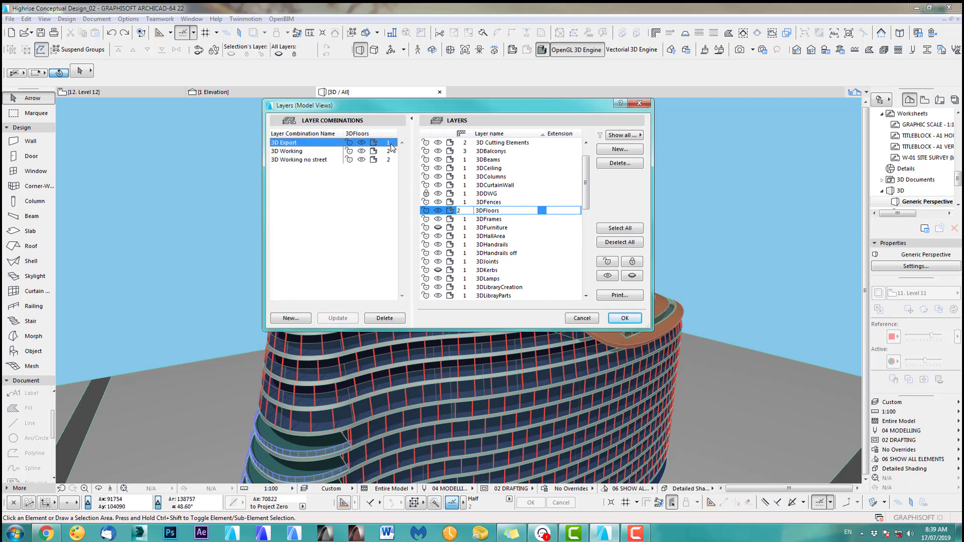
type("2")
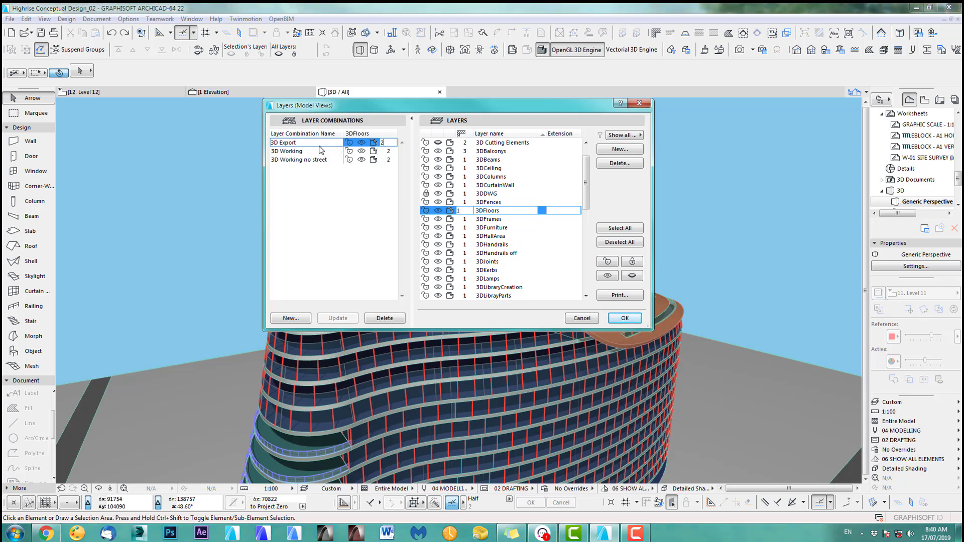
left_click(300, 144)
left_click(625, 319)
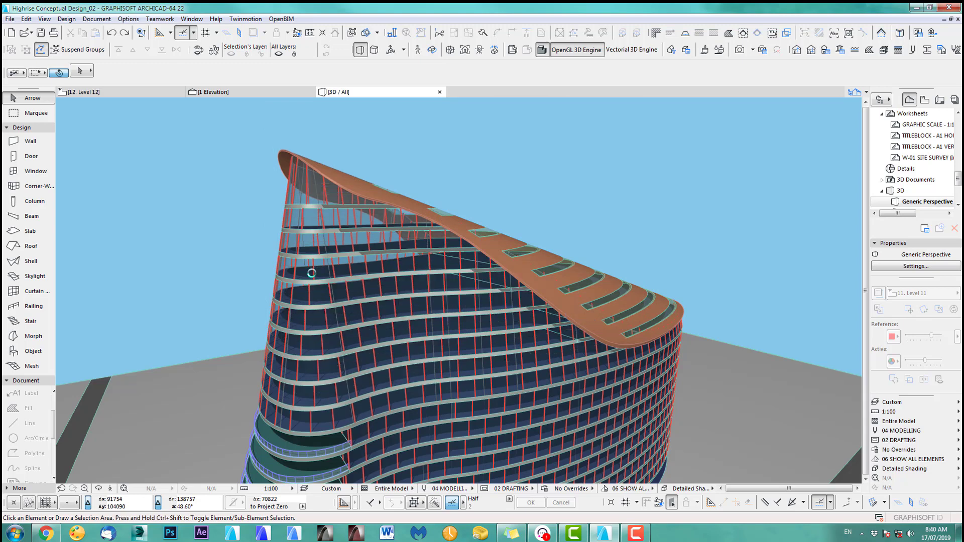
middle_click_drag(487, 341, 394, 243, "shift")
scroll(343, 340, "up", 3)
scroll(382, 281, "up", 1)
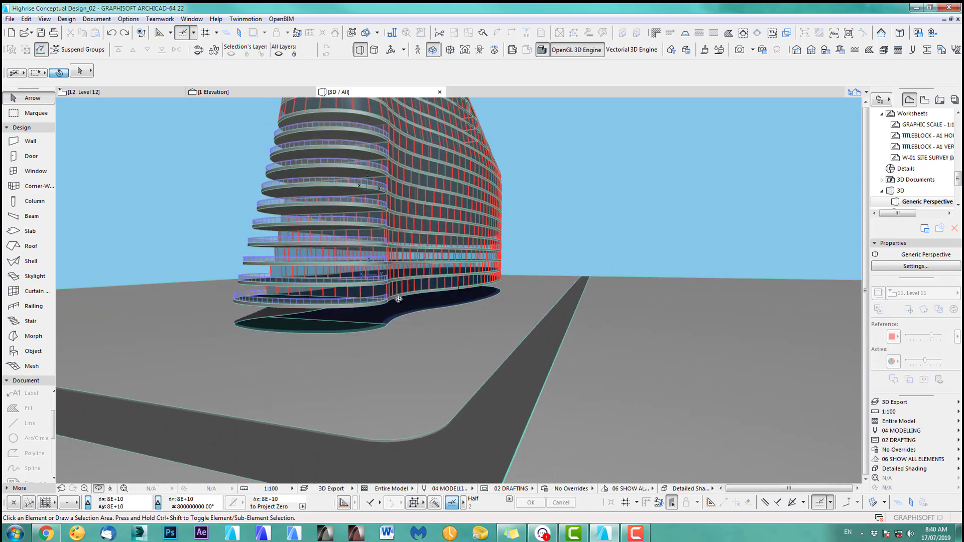
scroll(398, 299, "down", 5)
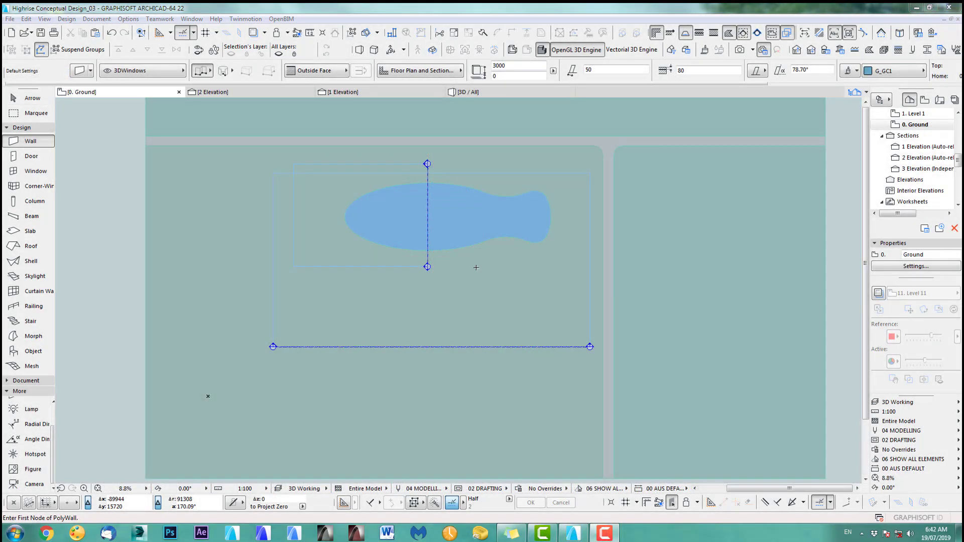
Offset the outline of the 600 mm thick 3DBalconys slab on the Ground plan outward by 5000 mm.
scroll(474, 317, "up", 2)
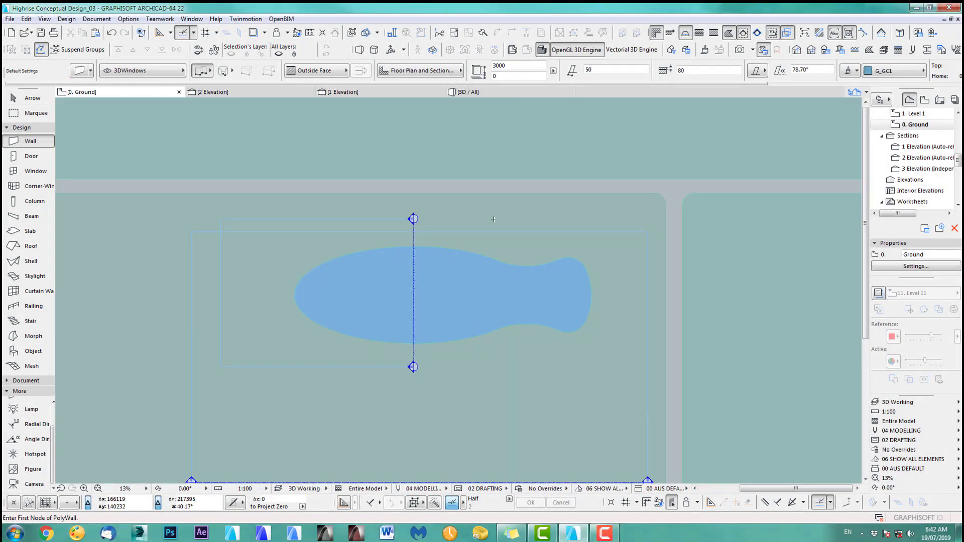
left_click(470, 282, "shift")
left_click(442, 246)
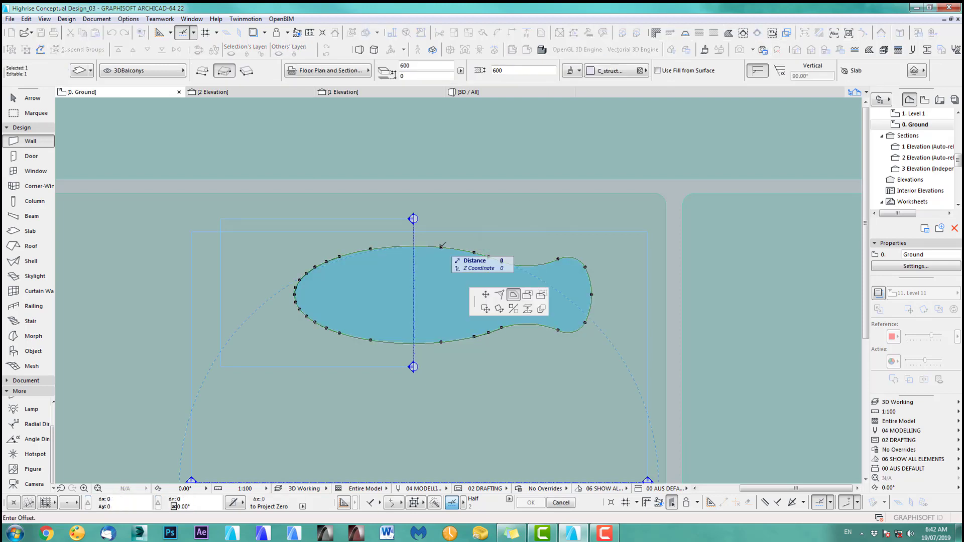
type("5")
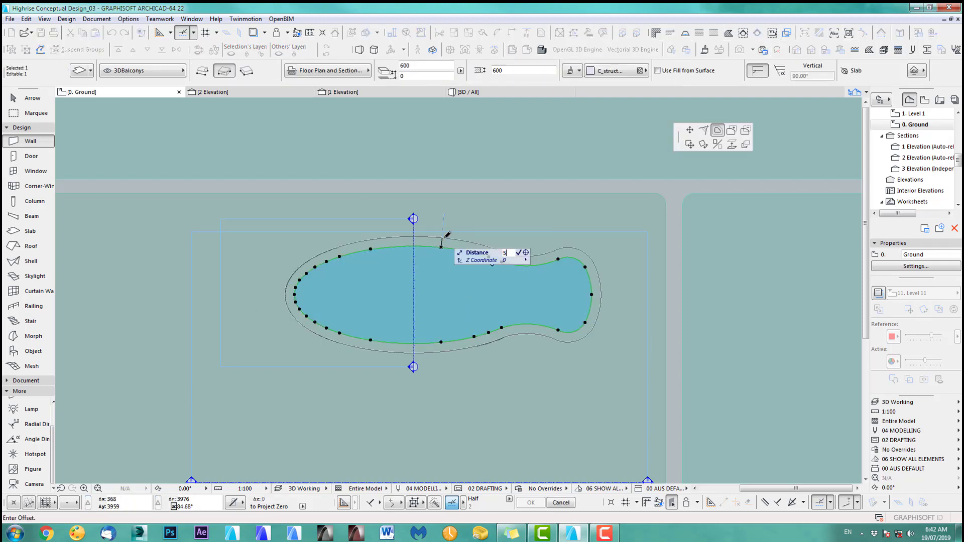
type("000")
key("Return")
left_click(442, 235)
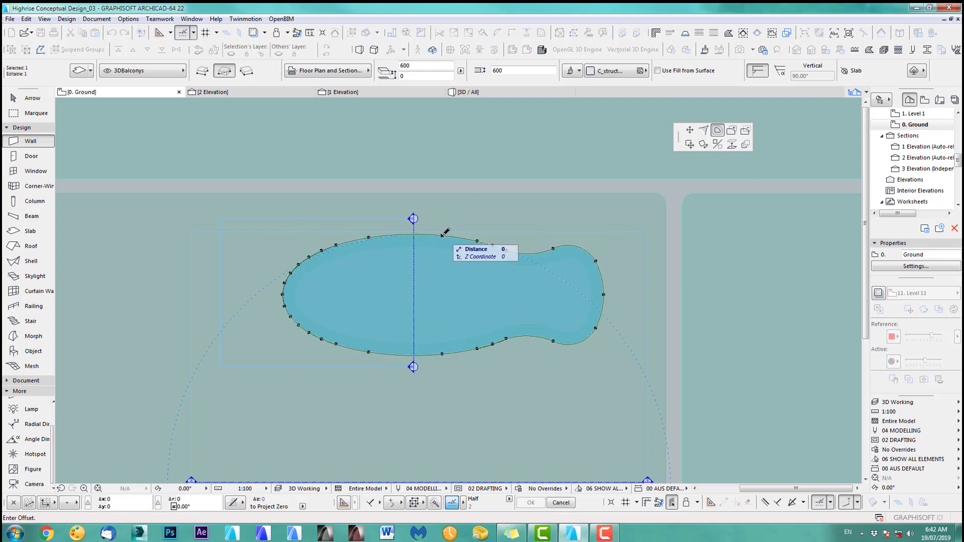
key("Escape")
key("Escape")
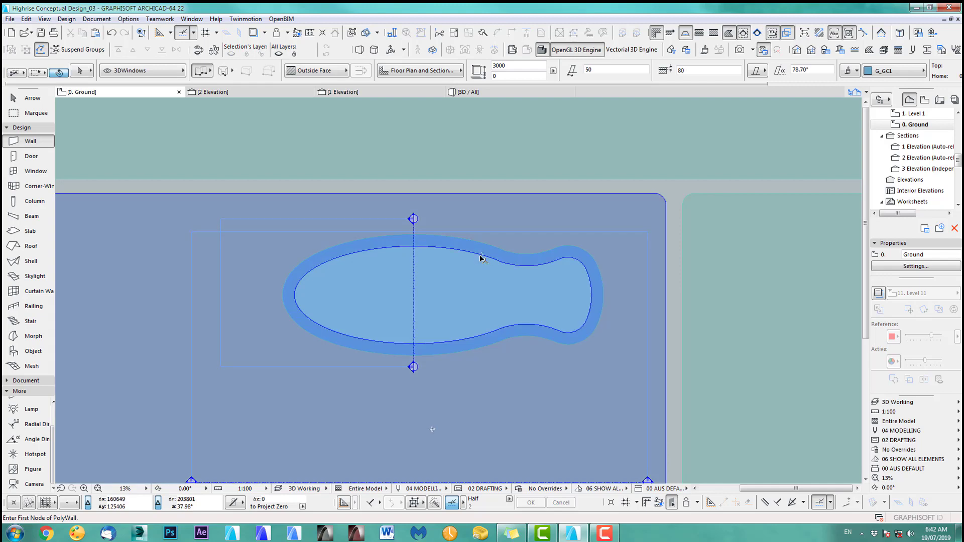
Enlarge the opening in the surrounding 3DPavements slab to follow the offset outline of the balcony slab.
left_click(480, 255, "shift")
left_click(441, 247)
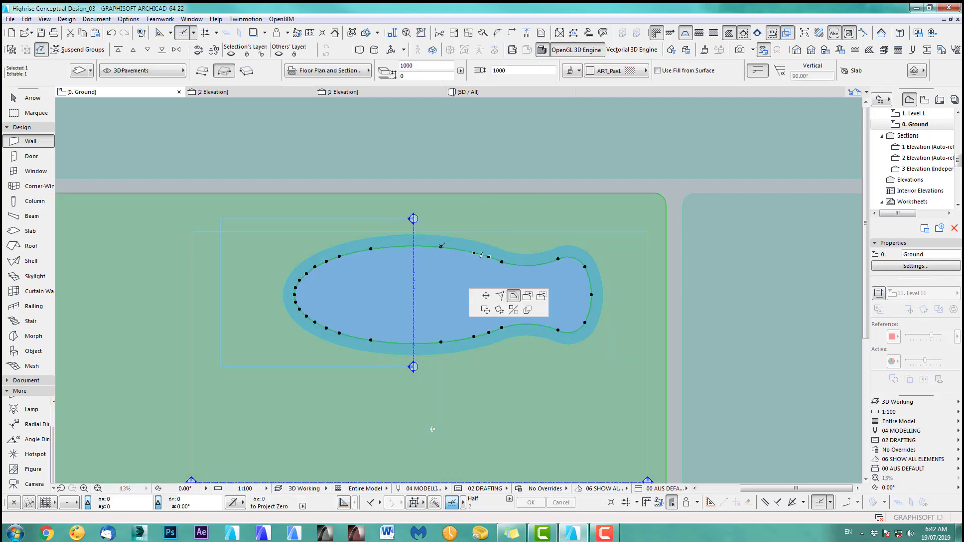
key("Escape")
key("Escape")
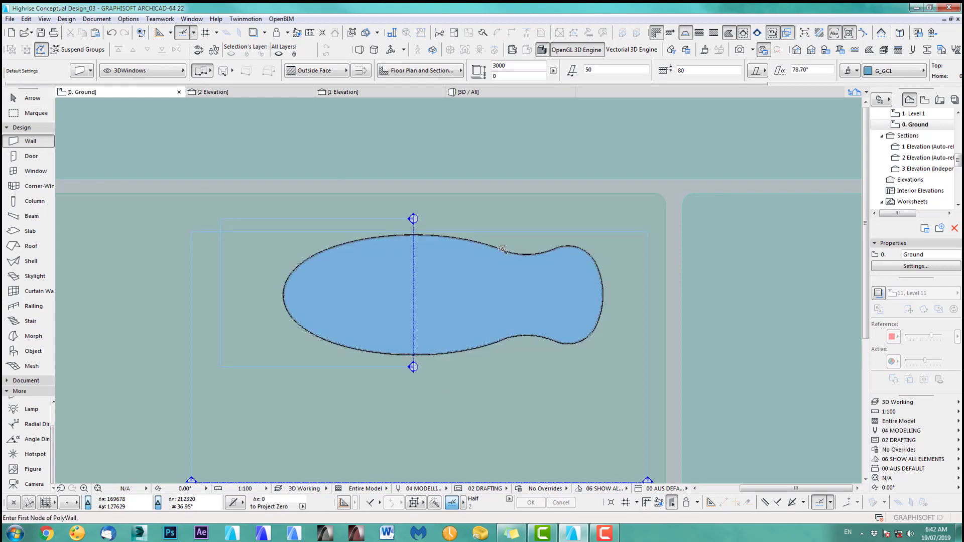
Show 2 Elevation and set the height of the slanted glass walls around the ground floor to 5000 mm.
left_click(243, 92)
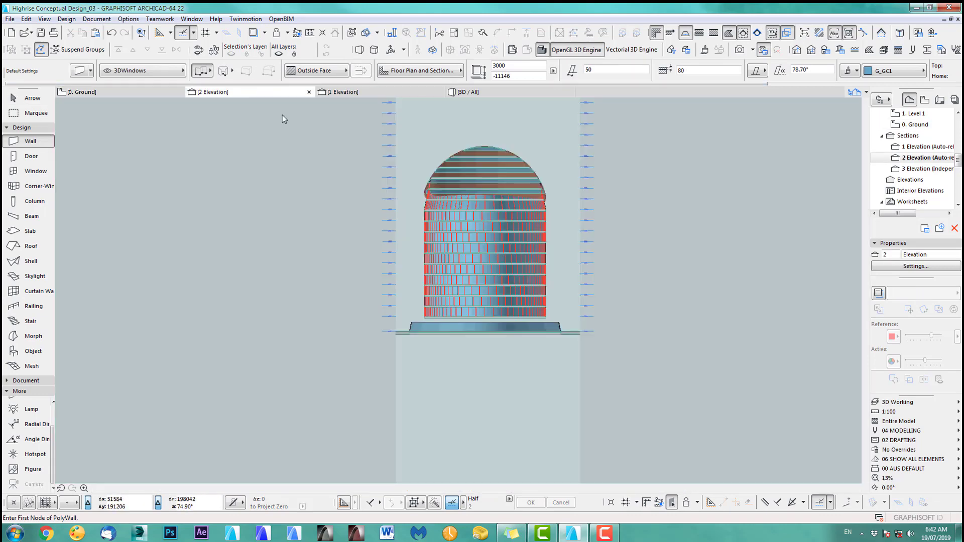
scroll(534, 332, "up", 8)
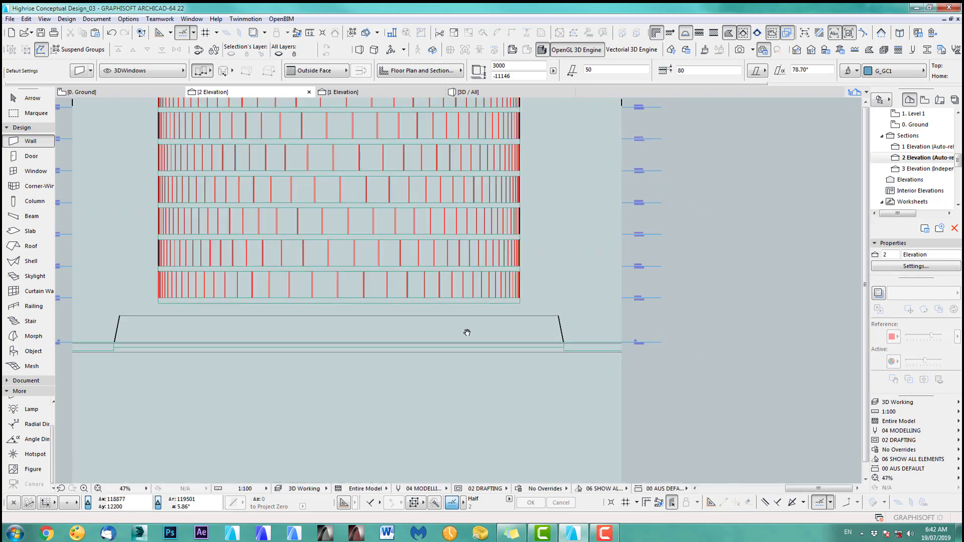
scroll(543, 307, "up", 4)
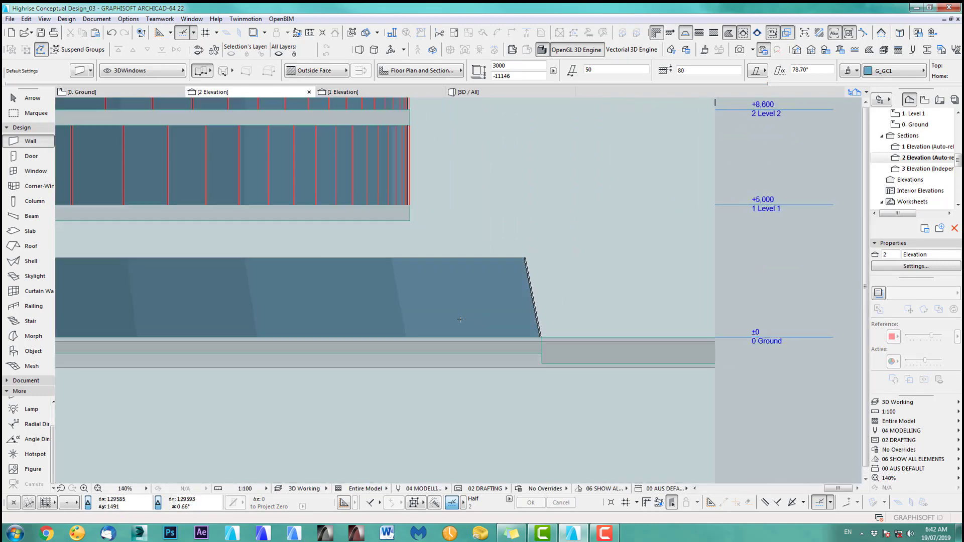
left_click(491, 275, "shift")
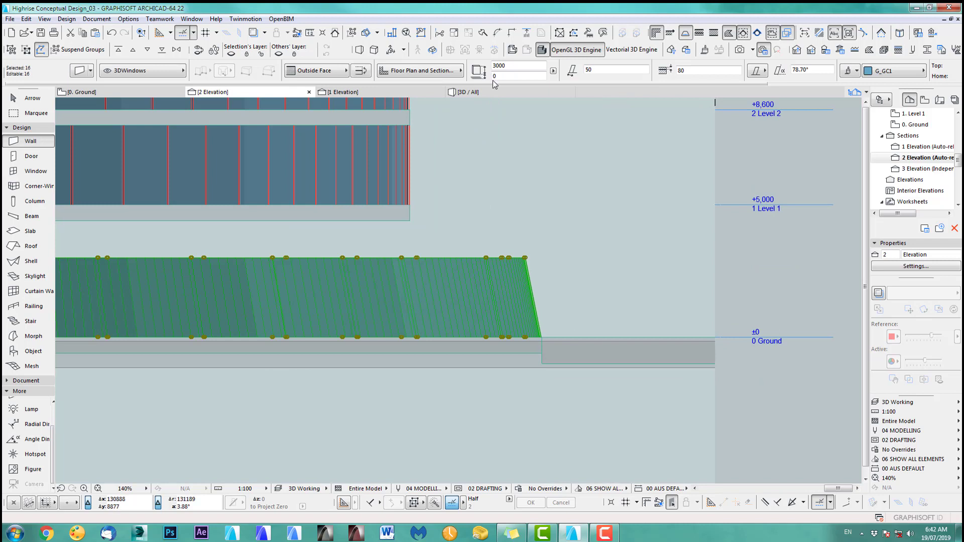
type("5000")
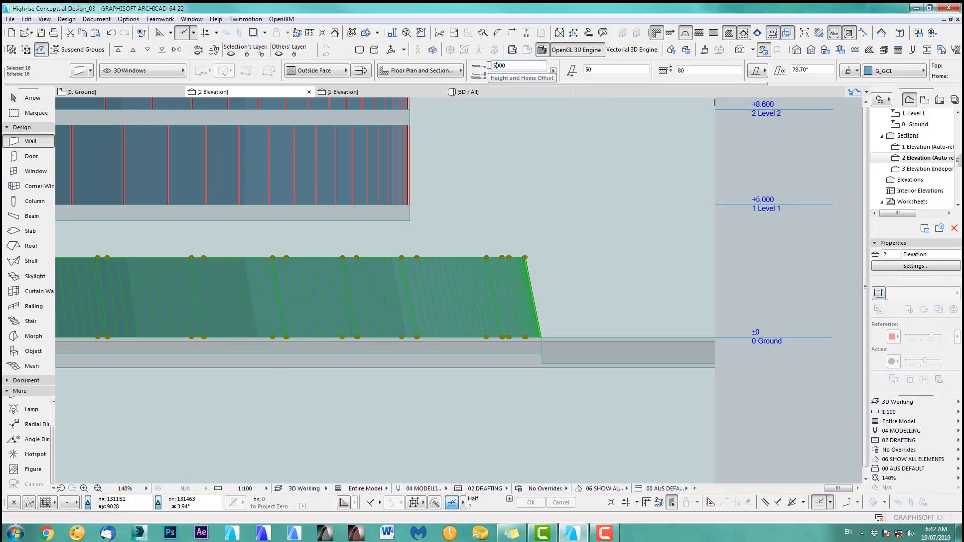
key("Return")
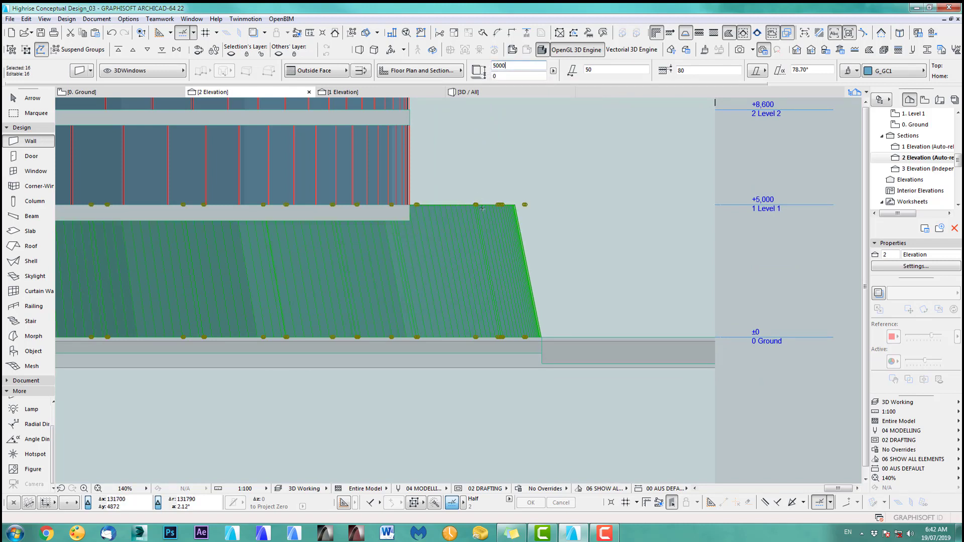
key("Escape")
Measure the horizontal gap between the top of the slanted wall and the Level 1 slab's edge.
scroll(396, 221, "up", 5)
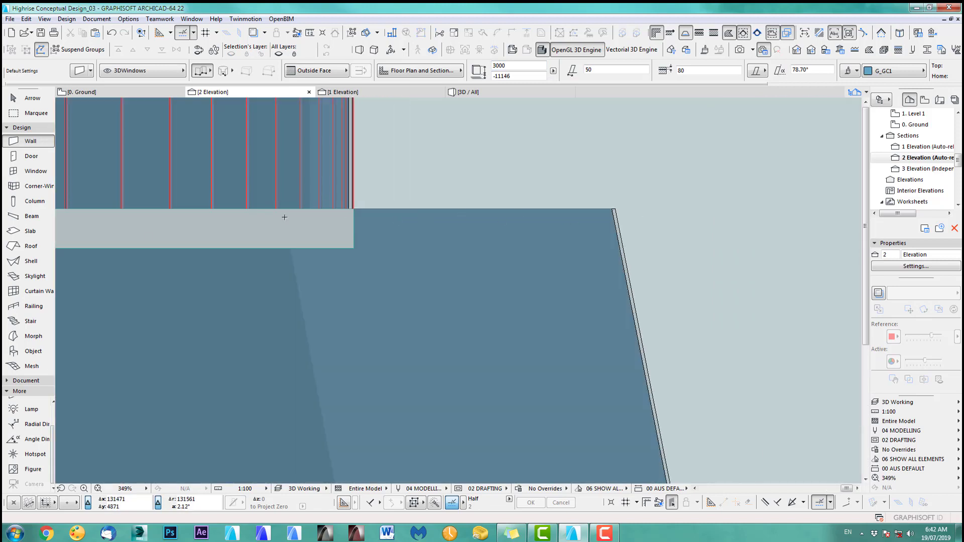
key("m")
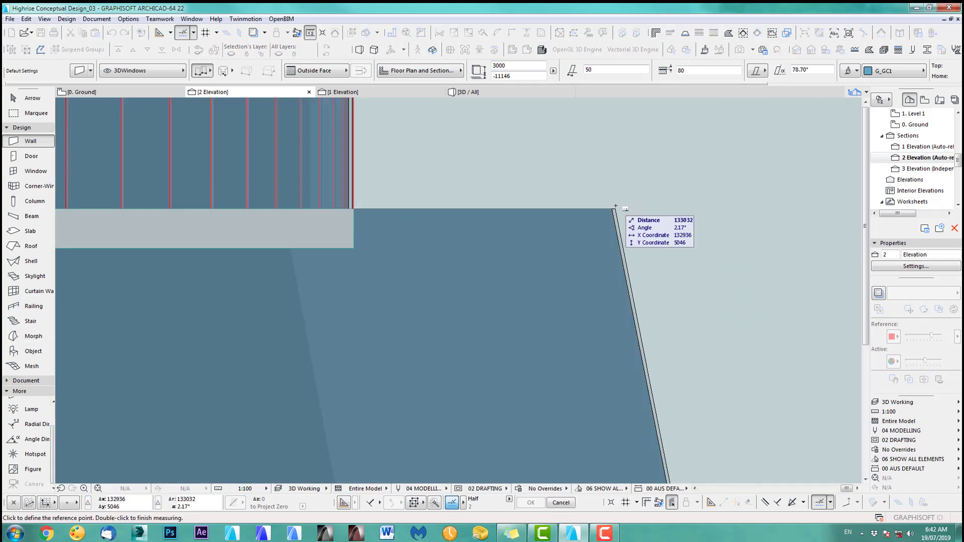
left_click(614, 208)
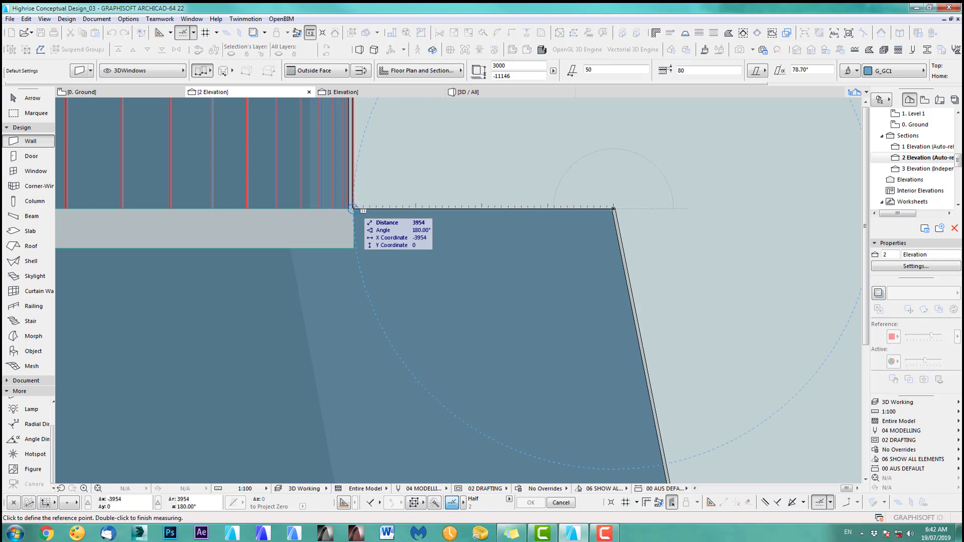
scroll(441, 179, "down", 3)
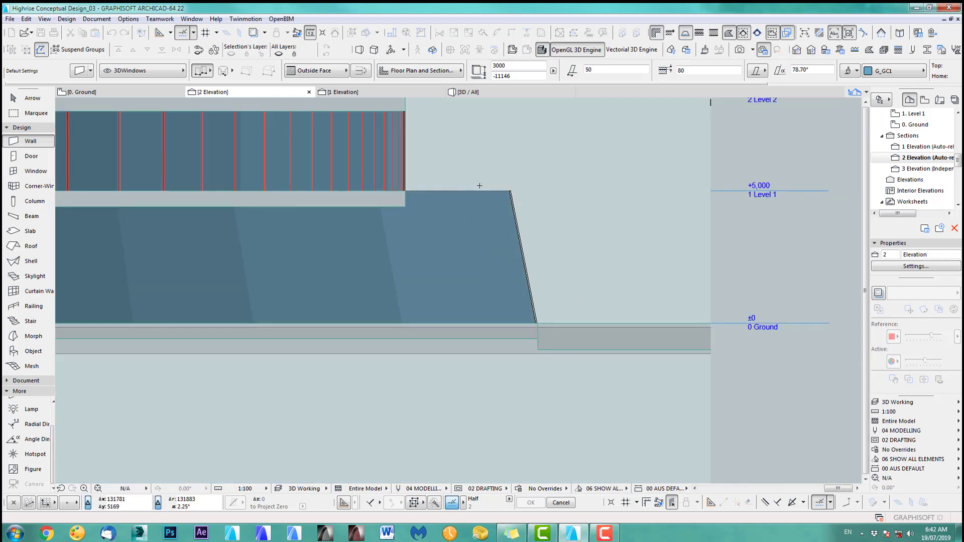
Measure the distance and angle from the slanted wall's base to the upper corner of the Level 1 slab.
key("m")
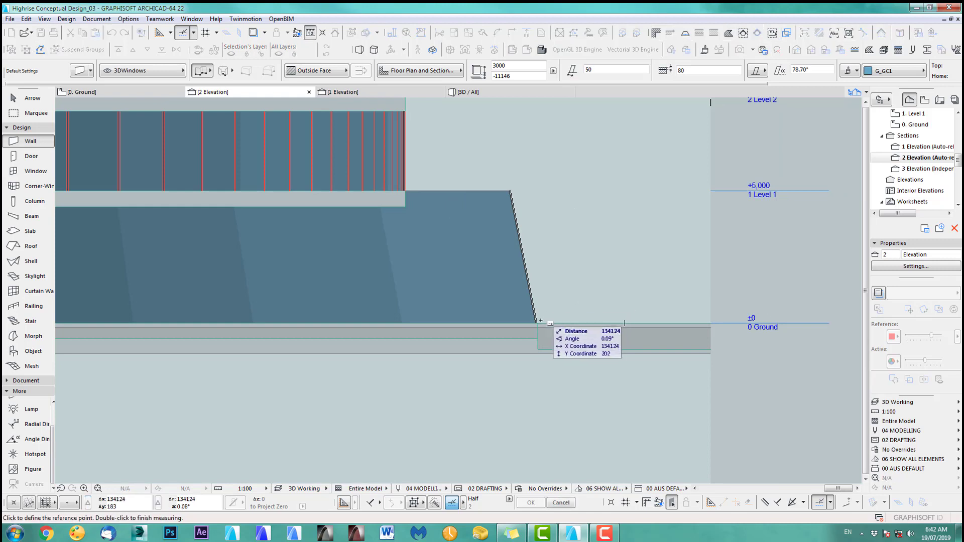
scroll(536, 323, "up", 3)
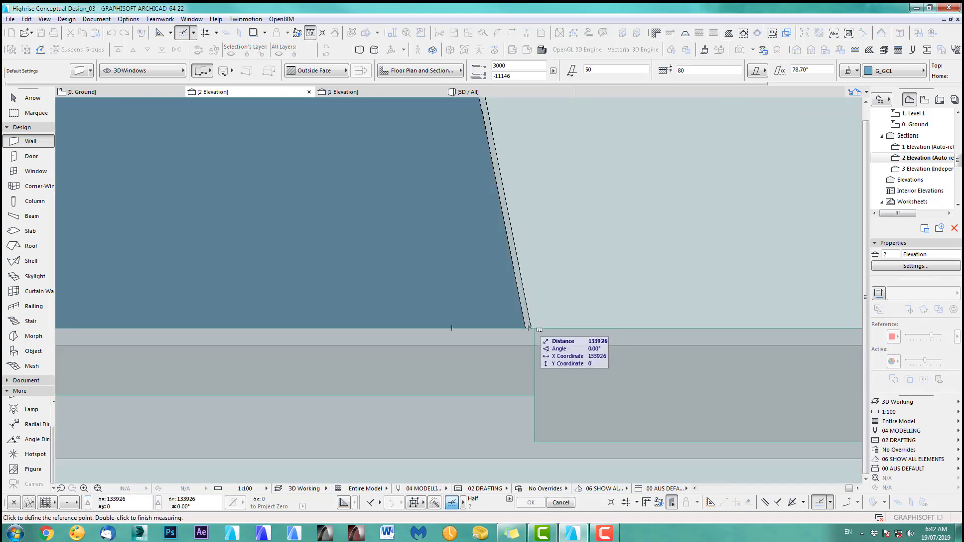
left_click(528, 327)
scroll(366, 136, "down", 3)
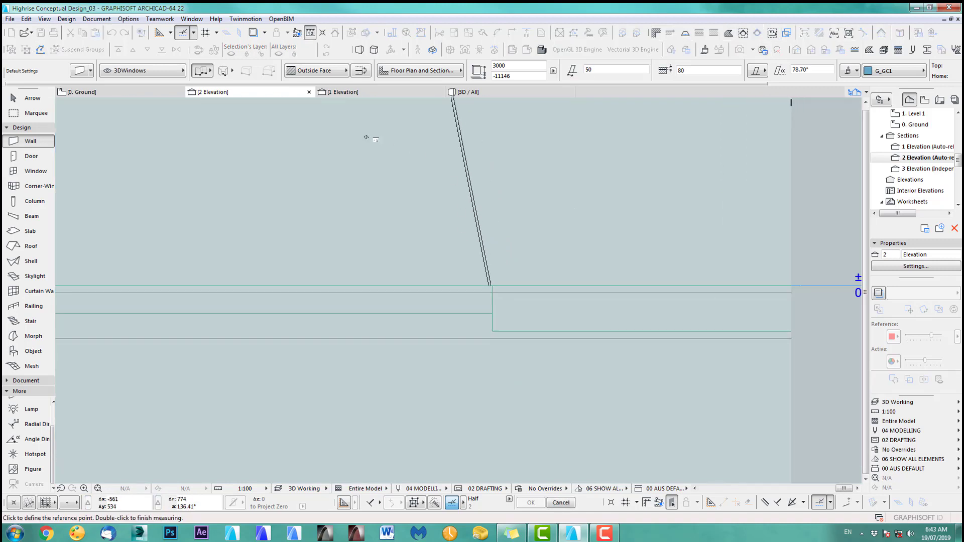
scroll(366, 215, "up", 2)
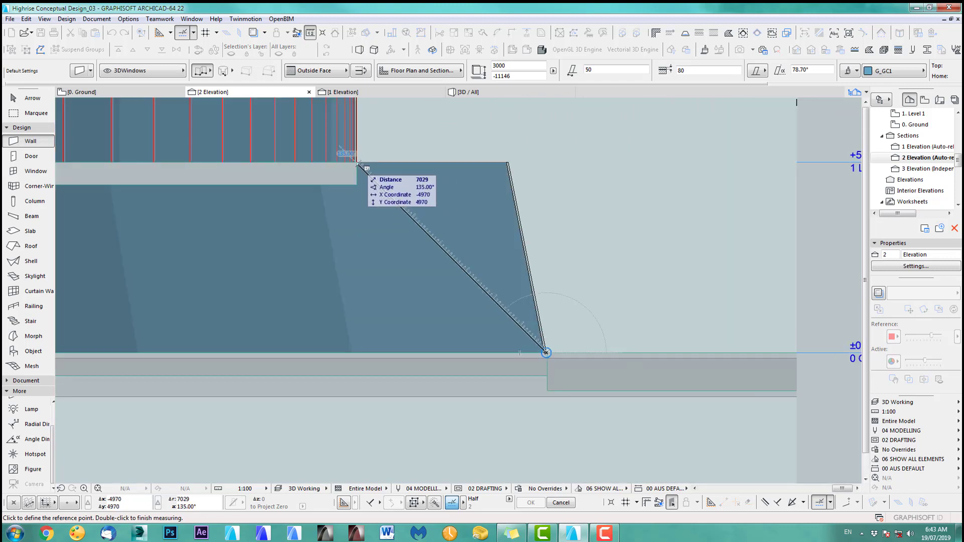
scroll(368, 173, "up", 3)
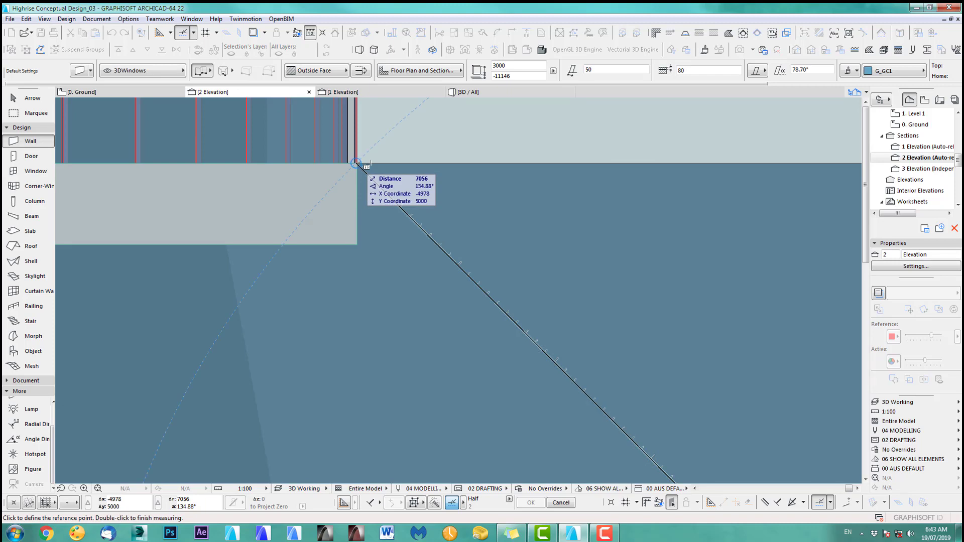
key("Escape")
scroll(489, 213, "down", 5)
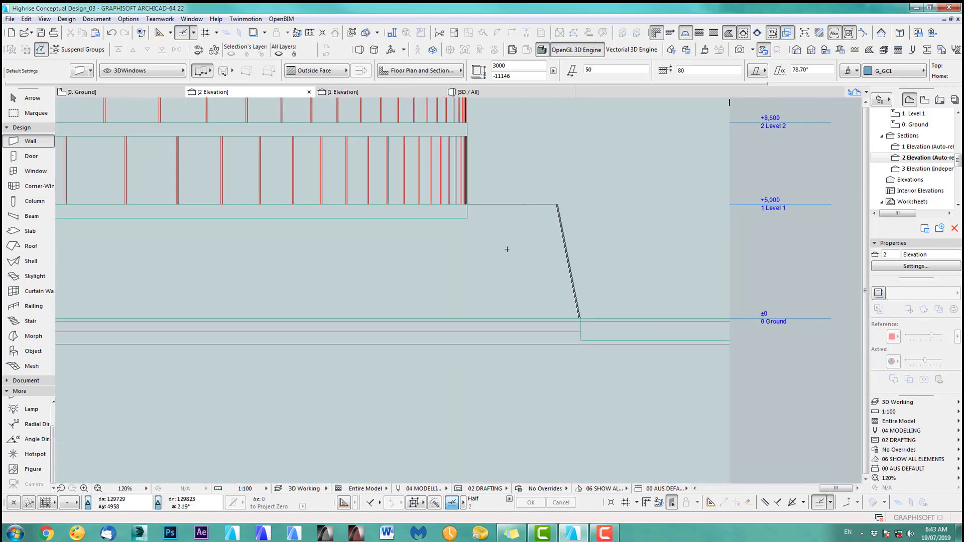
Set the slant angle of the ground-floor glass walls to 135°.
left_click(557, 213)
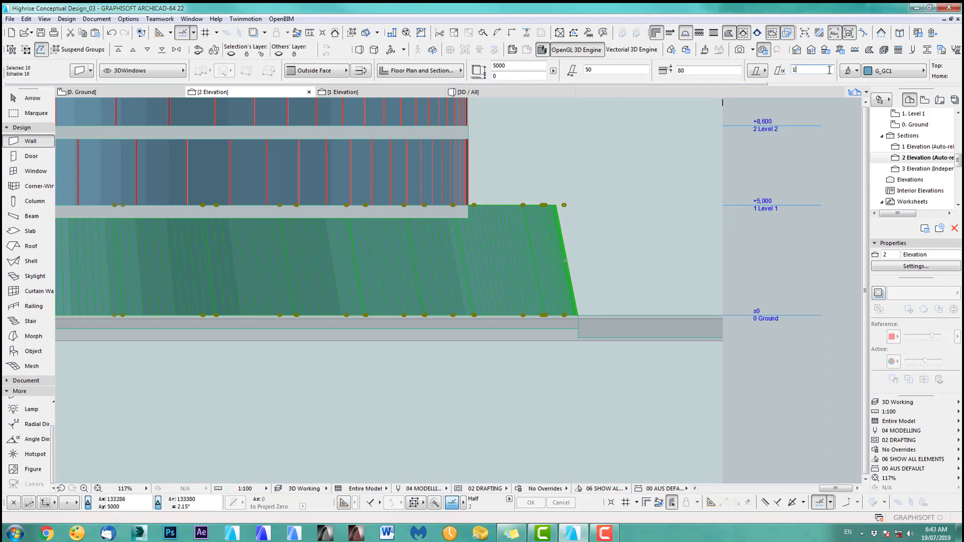
key("Return")
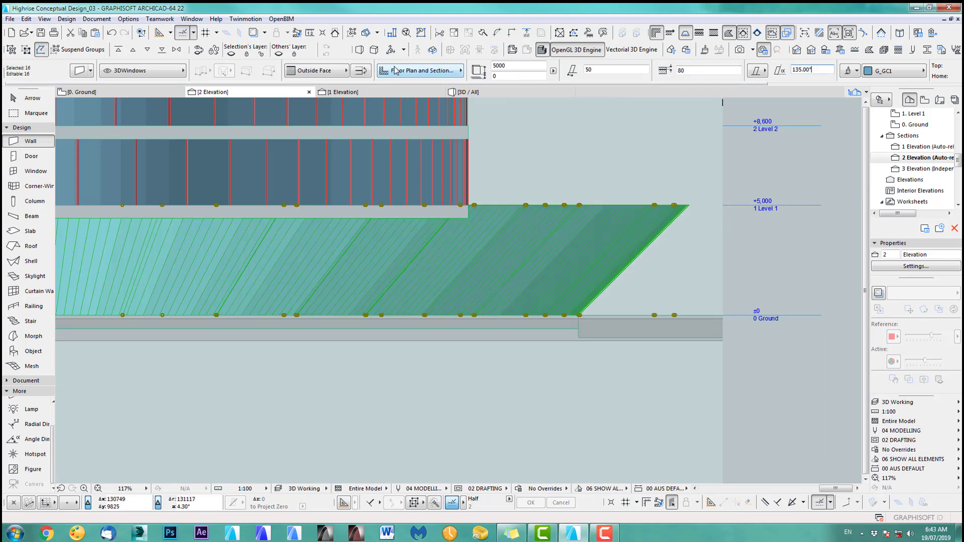
Flip the slanted ground-floor glass walls about their reference line so they lean inward to the Level 1 slab.
left_click(368, 70)
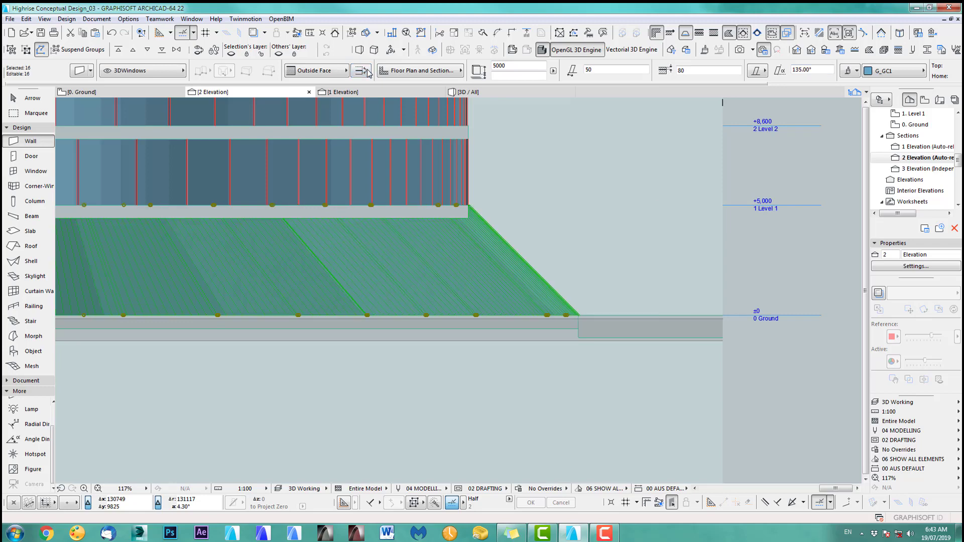
scroll(546, 237, "down", 6)
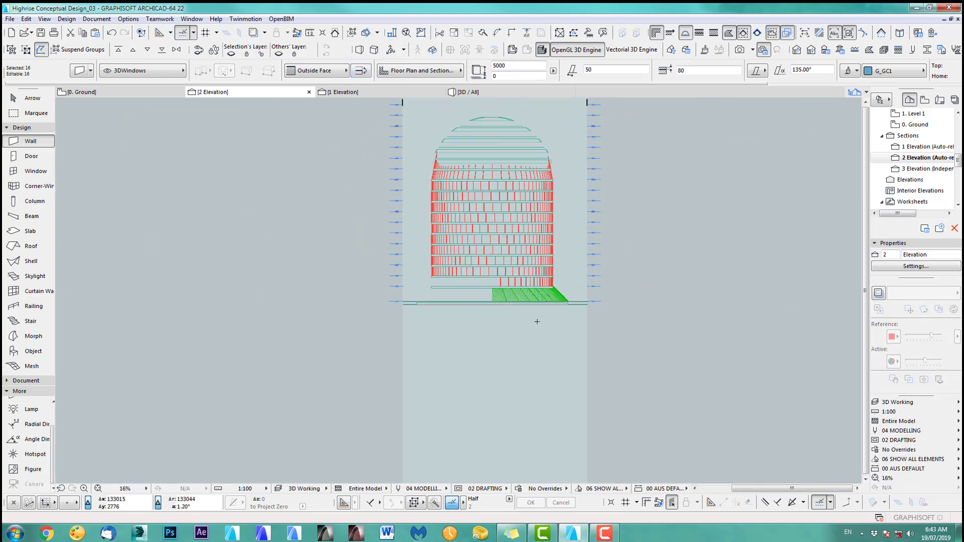
key("Escape")
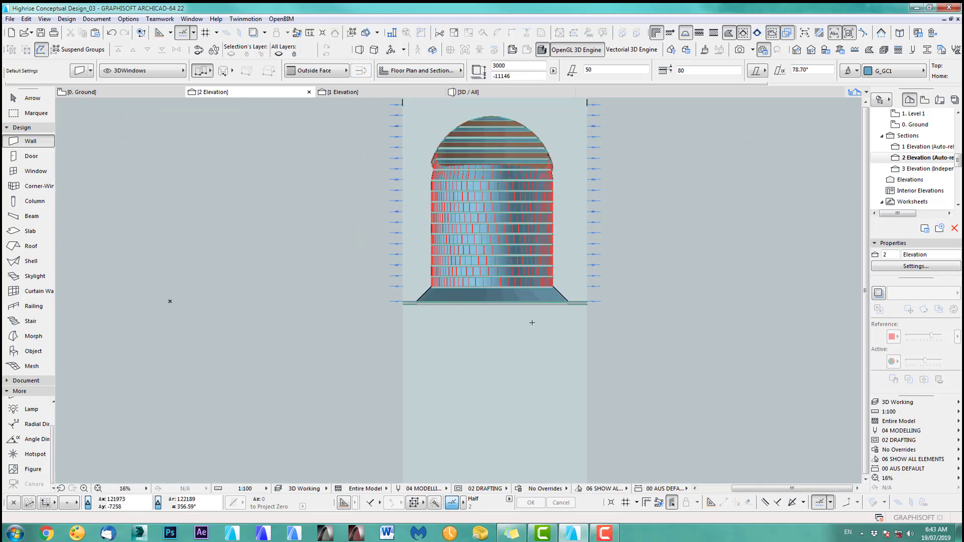
Examine the slanted glass base from several sides in the 3D view.
key("F3")
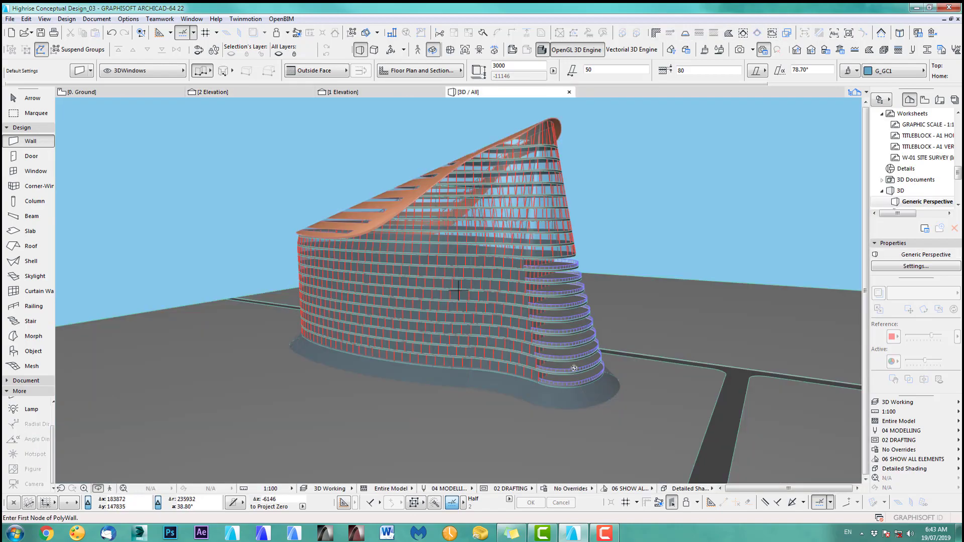
middle_click_drag(559, 346, 475, 435, "shift")
scroll(476, 435, "up", 3)
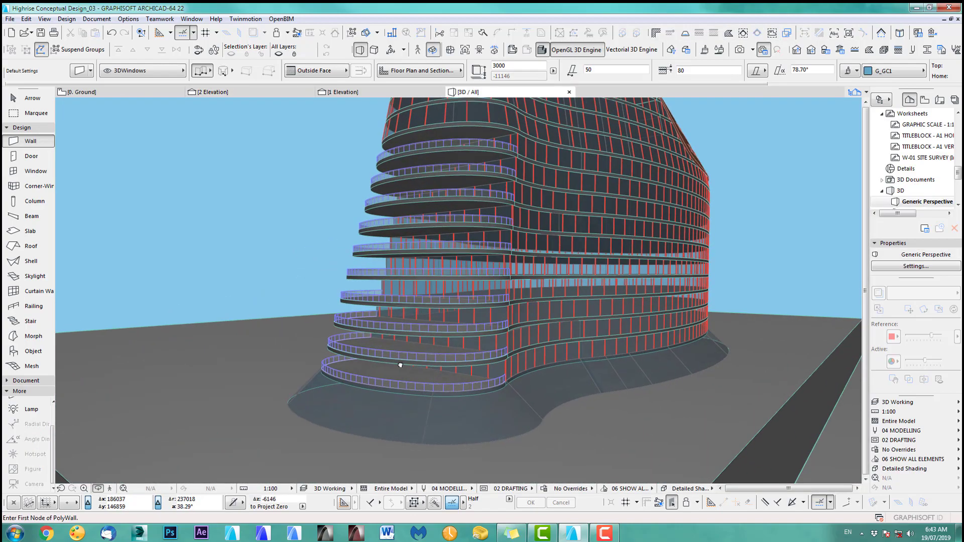
middle_click_drag(401, 366, 387, 332, "shift")
scroll(387, 332, "up", 2)
scroll(556, 315, "up", 4)
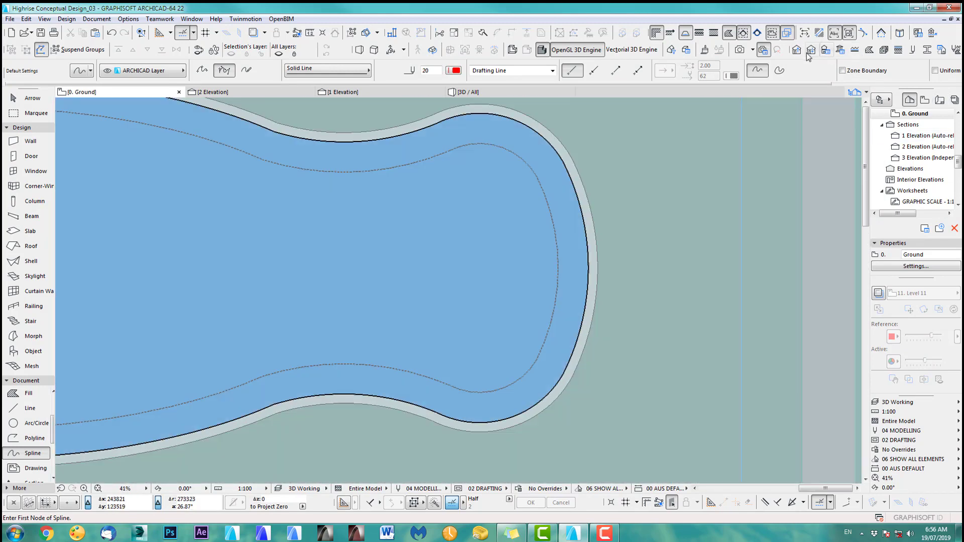
Copy one window-frame column from the straight glass wall on Level 1 and paste it in place on the Ground story.
left_click(798, 50)
scroll(460, 280, "up", 8)
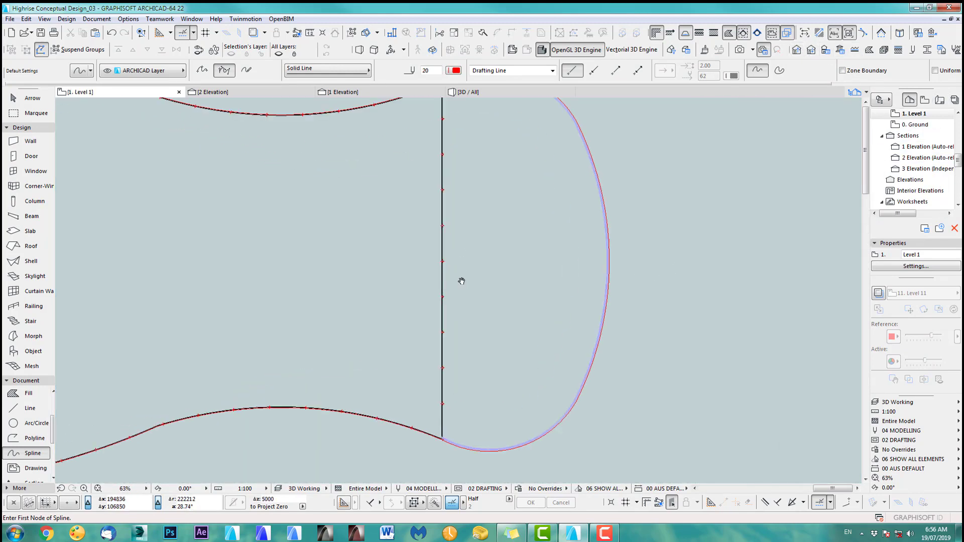
scroll(432, 257, "up", 9)
left_click(415, 263, "shift")
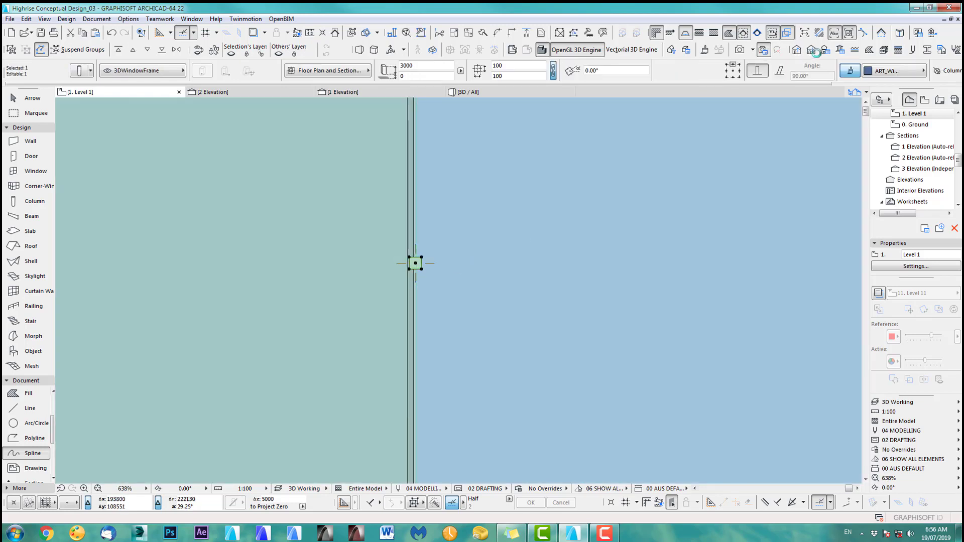
left_click(812, 51)
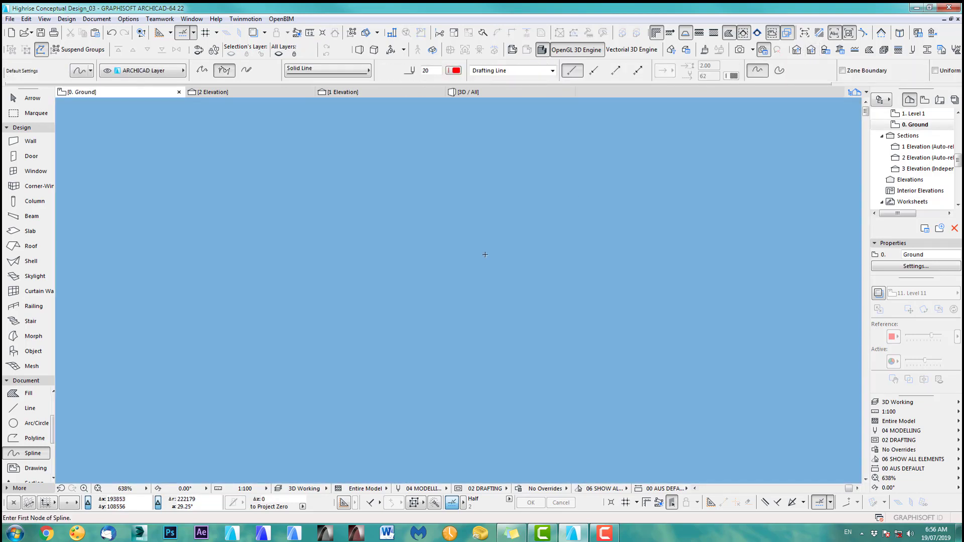
key("ctrl+v")
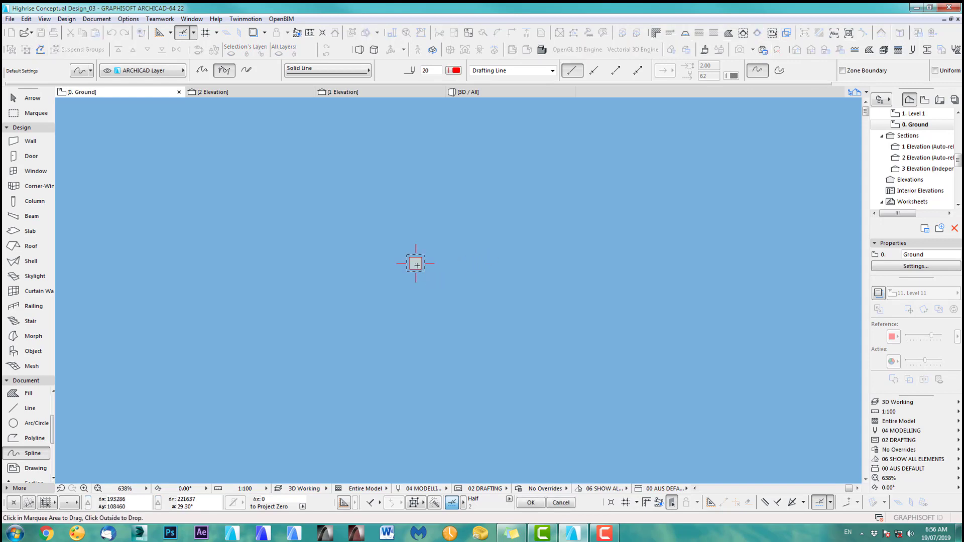
left_click(417, 263)
Move the pasted column horizontally to the outer edge of the slanted glass wall at the rounded end of the base.
scroll(613, 262, "down", 10)
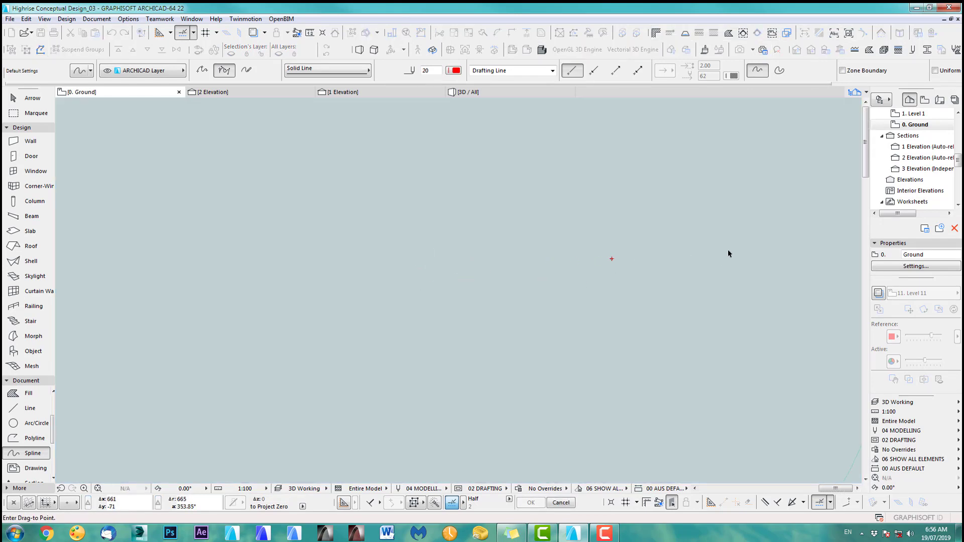
middle_click_drag(728, 249, 538, 260)
scroll(603, 259, "down", 2)
scroll(553, 261, "up", 4)
scroll(264, 261, "up", 5)
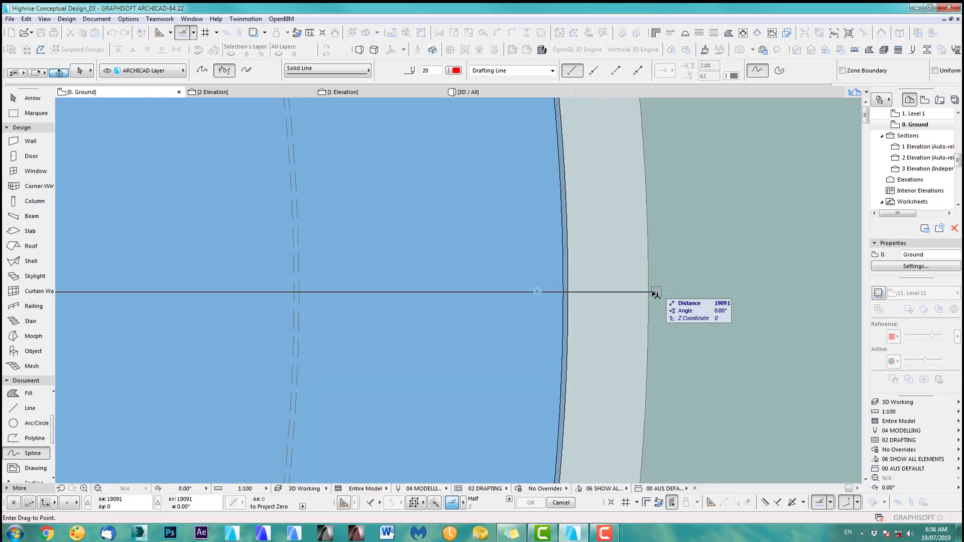
scroll(627, 296, "down", 3)
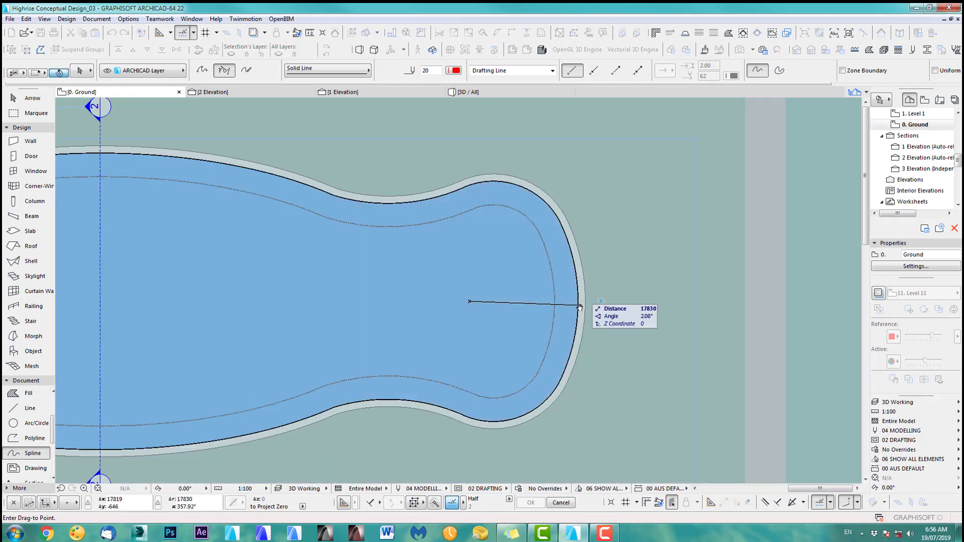
scroll(580, 307, "up", 5)
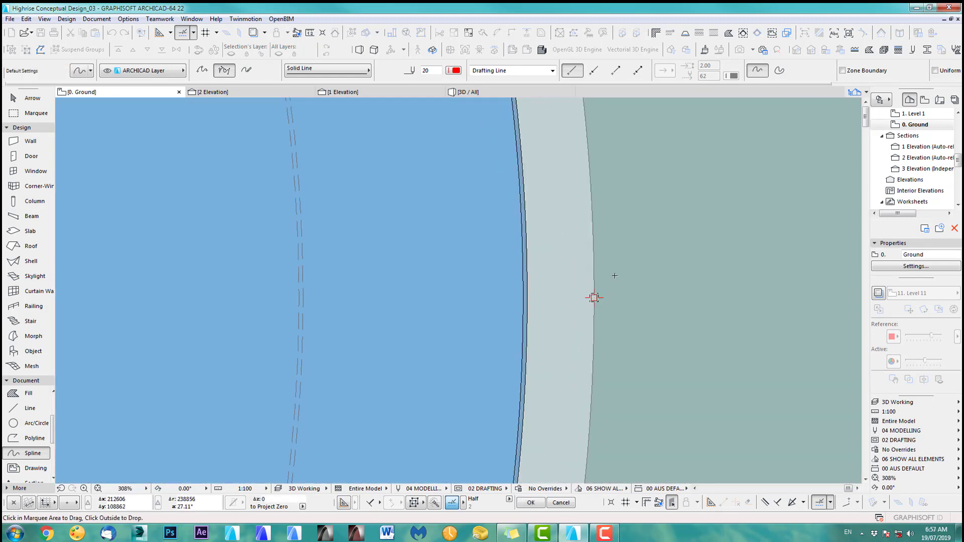
left_click(594, 298)
Show 1 Elevation and make the copied column slanted at 45° with a height of 5000 mm.
left_click(335, 92)
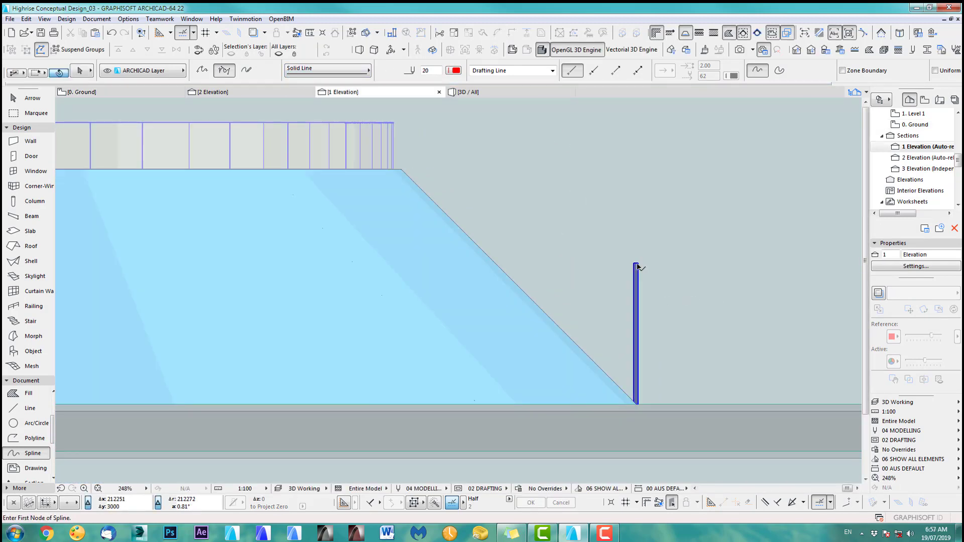
left_click(637, 265, "shift")
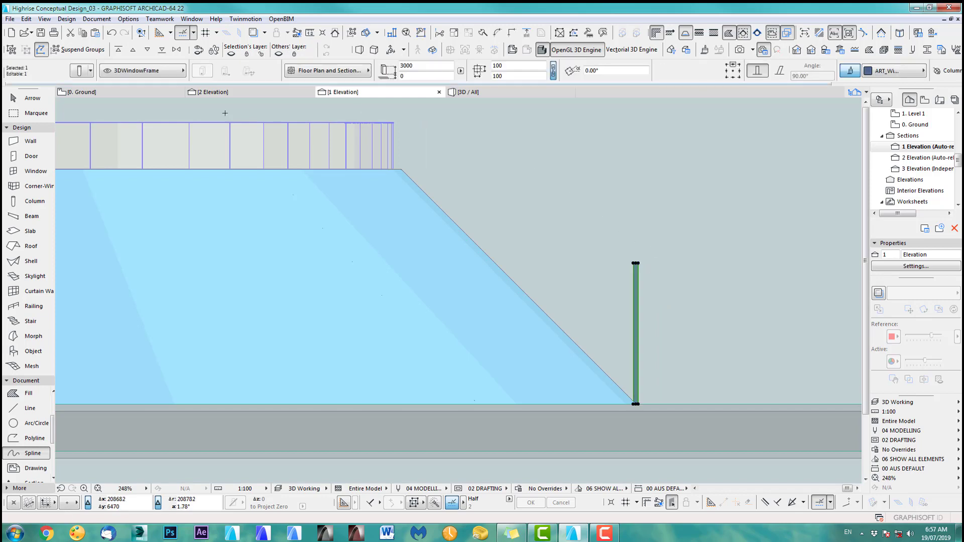
left_click(79, 71)
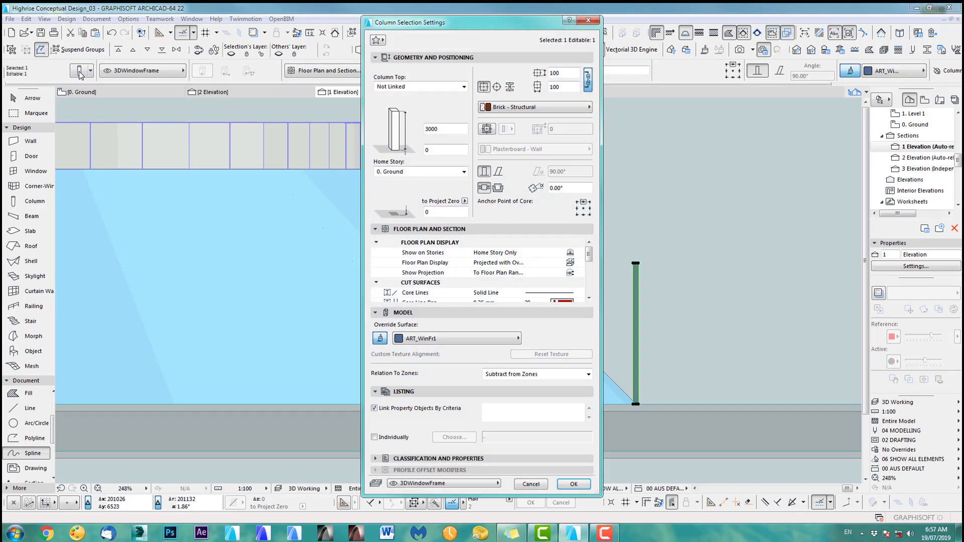
left_click(498, 171)
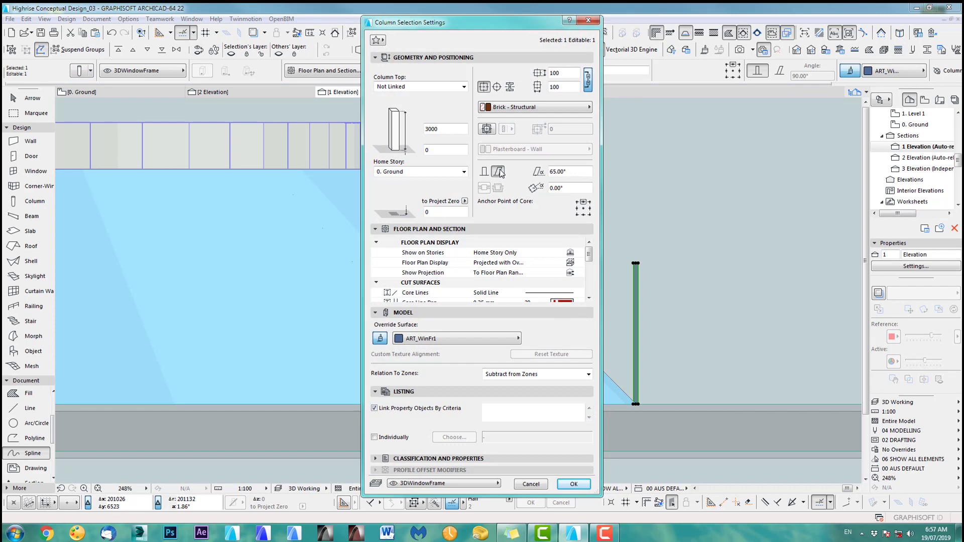
left_click(565, 171)
type("90")
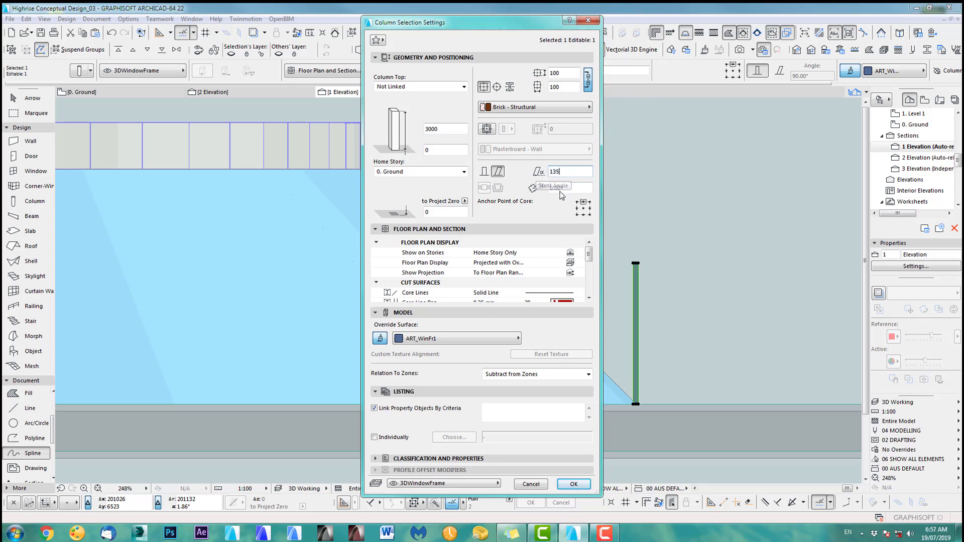
left_click(575, 188)
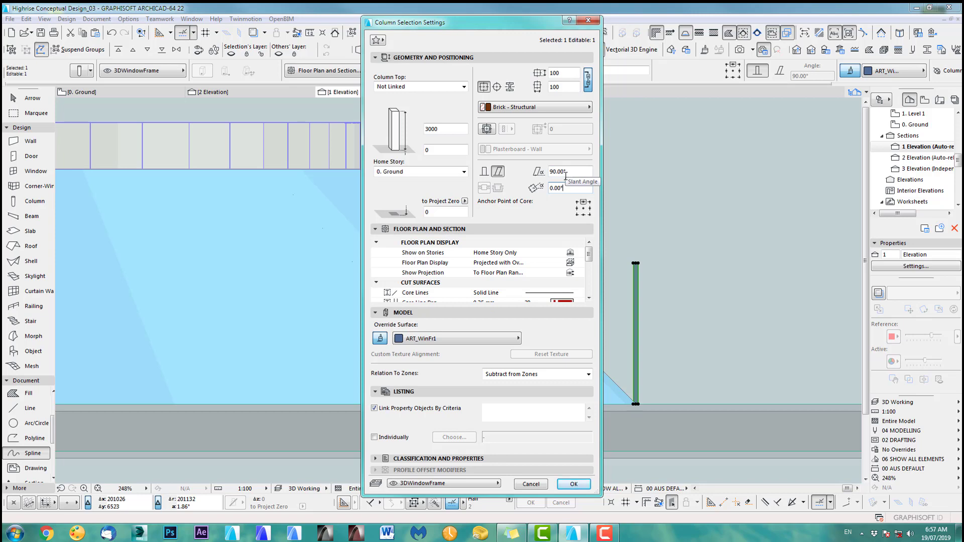
left_click(565, 172)
type("45")
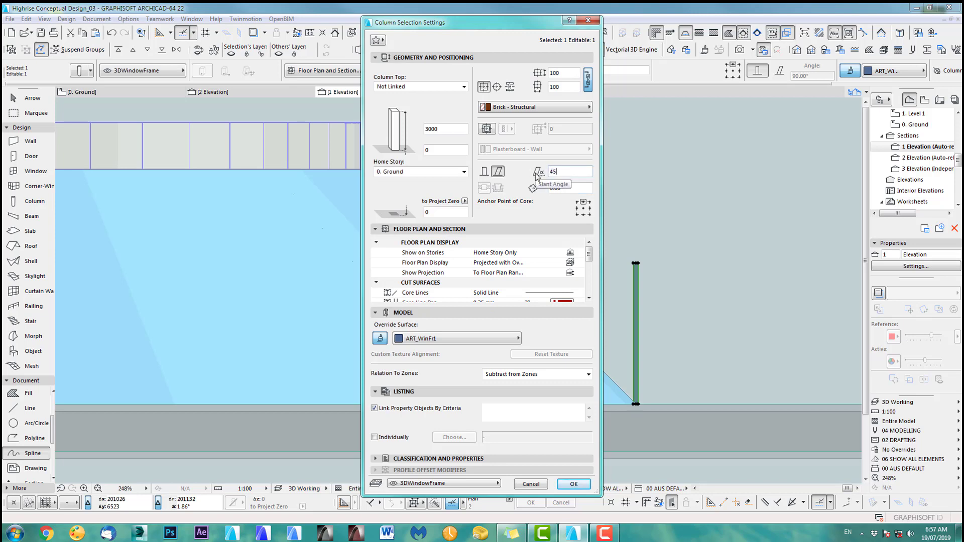
left_click(428, 130)
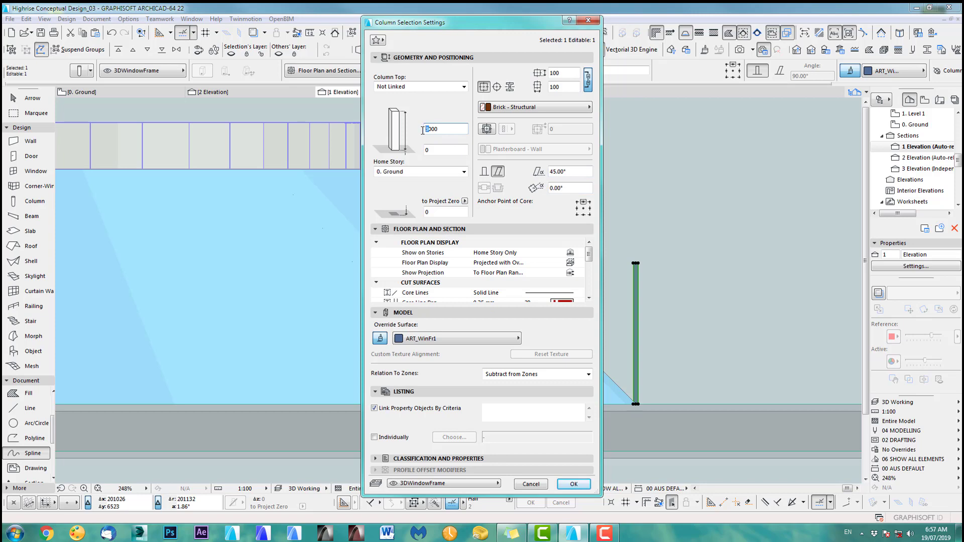
type("5")
key("Return")
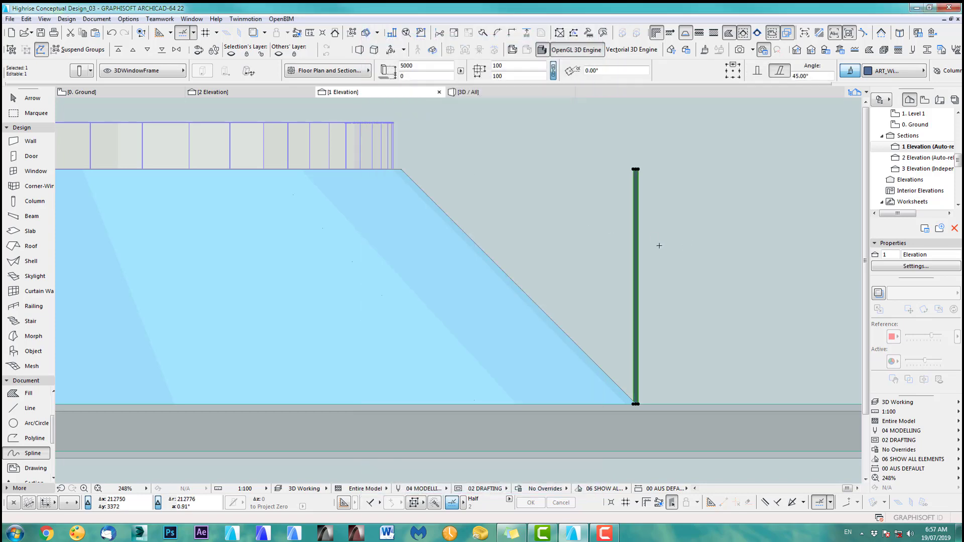
Rotate the slanted column 90° clockwise about its base on the Ground plan so it leans in towards the building.
key("F2")
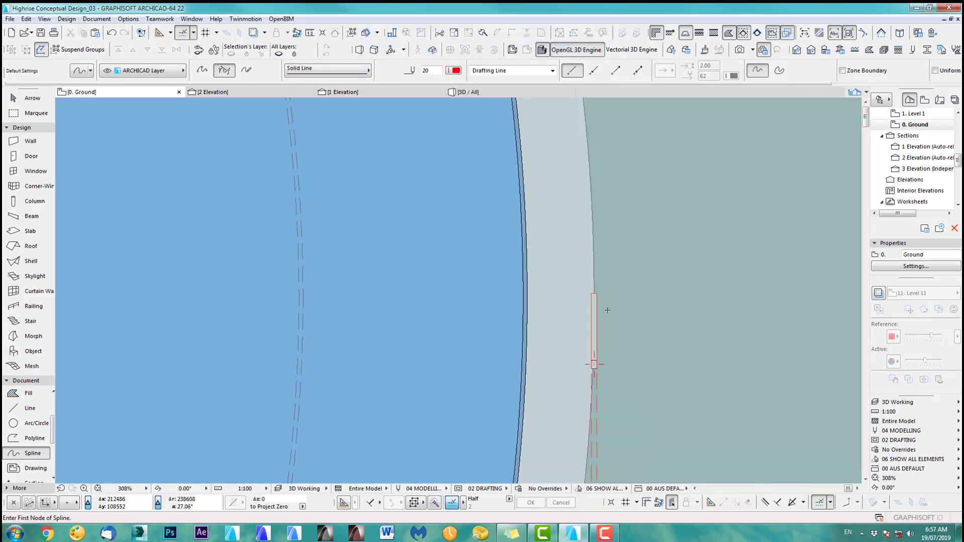
left_click(595, 363, "shift")
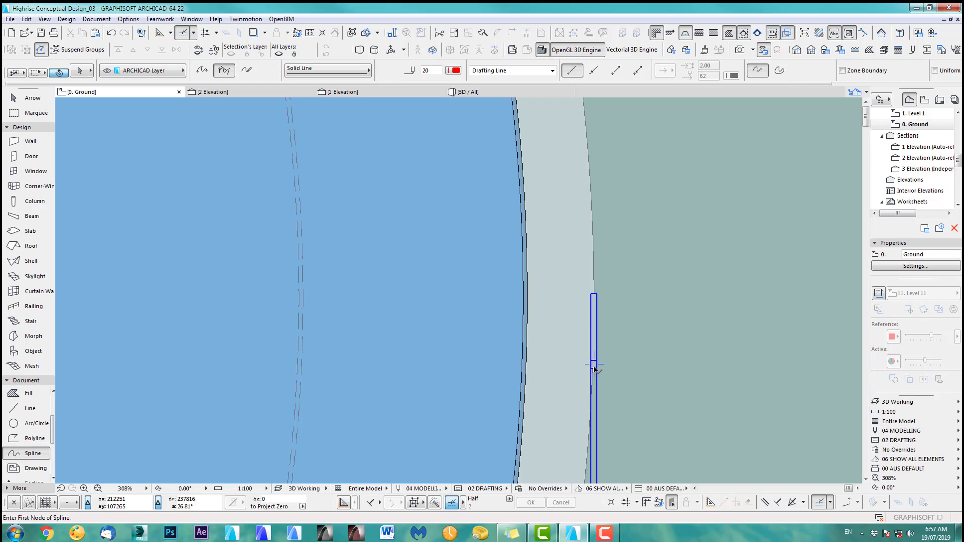
key("ctrl+e")
left_click(594, 298)
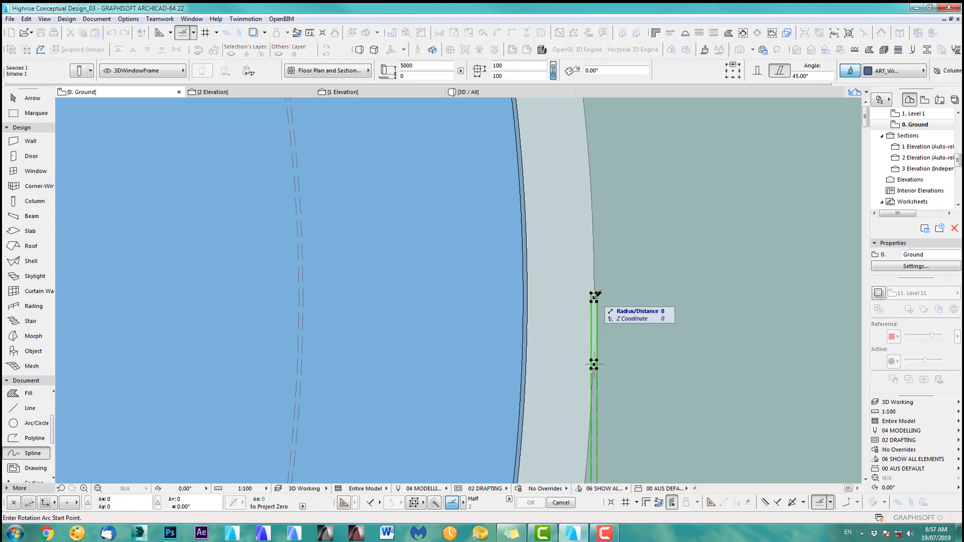
left_click(636, 297)
left_click(595, 395)
key("Escape")
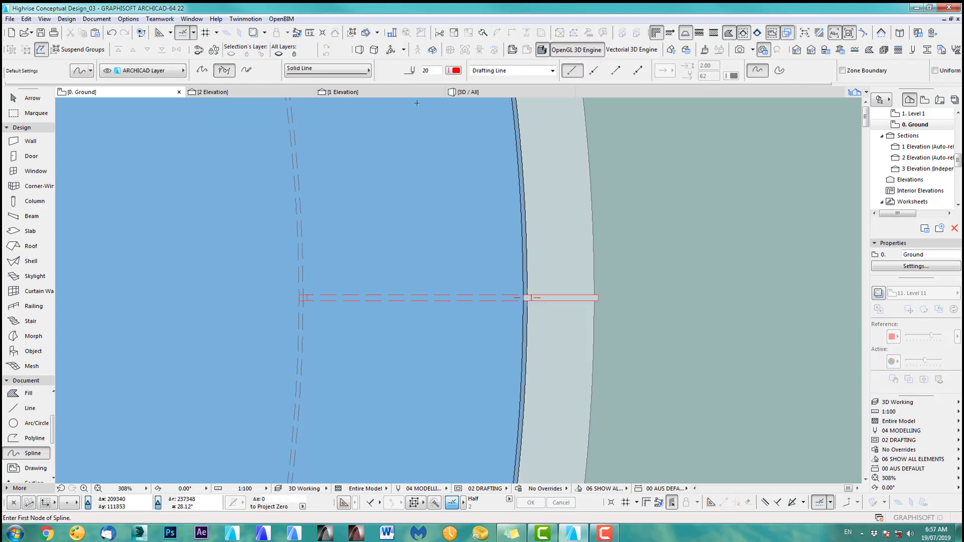
left_click(375, 94)
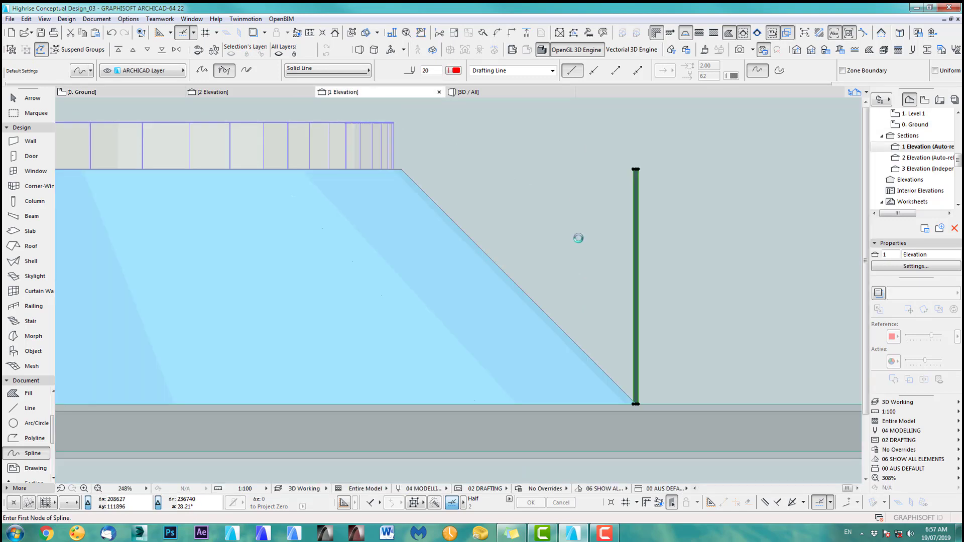
key("F2")
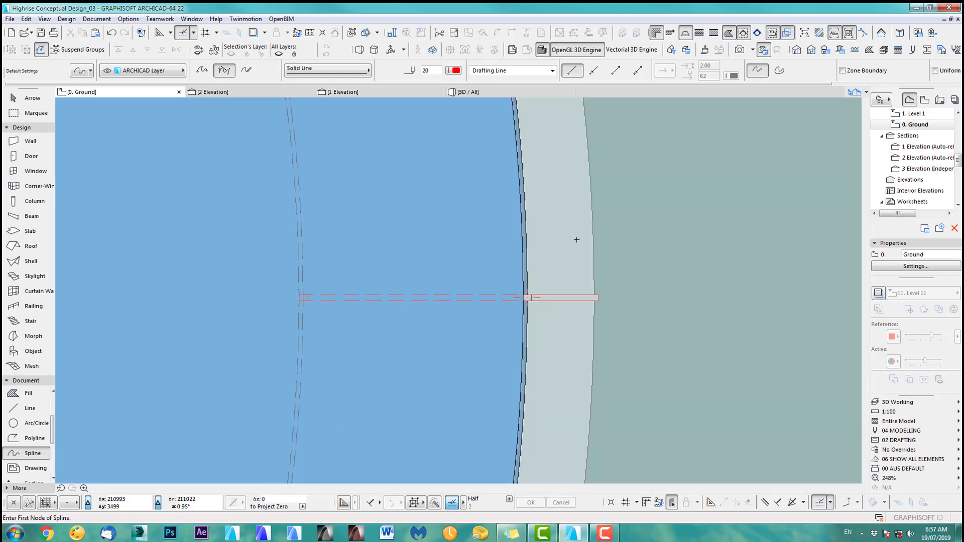
Multiply the slanted column with 85 distributed copies, rotated to path, around the full outer edge of the ground-floor glass wall.
left_click(532, 299, "shift")
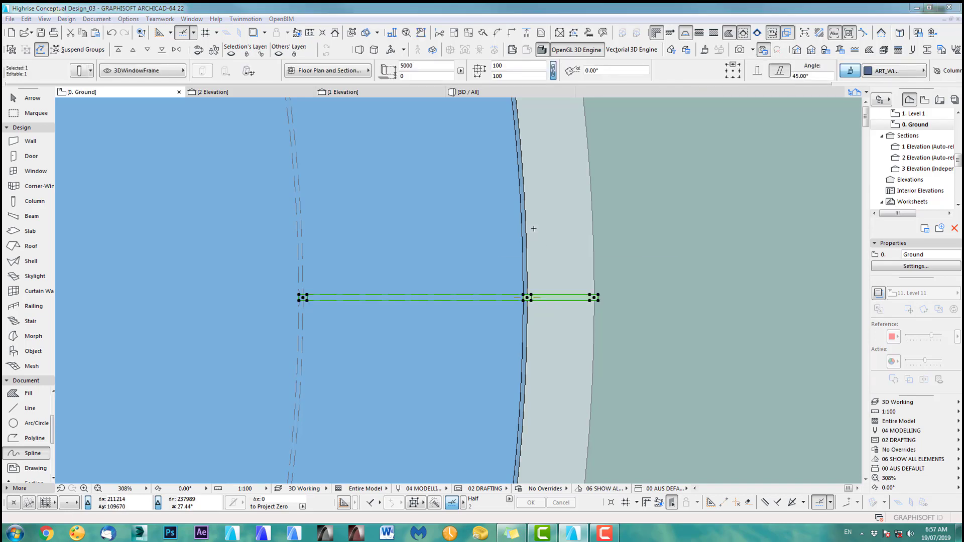
key("ctrl+u")
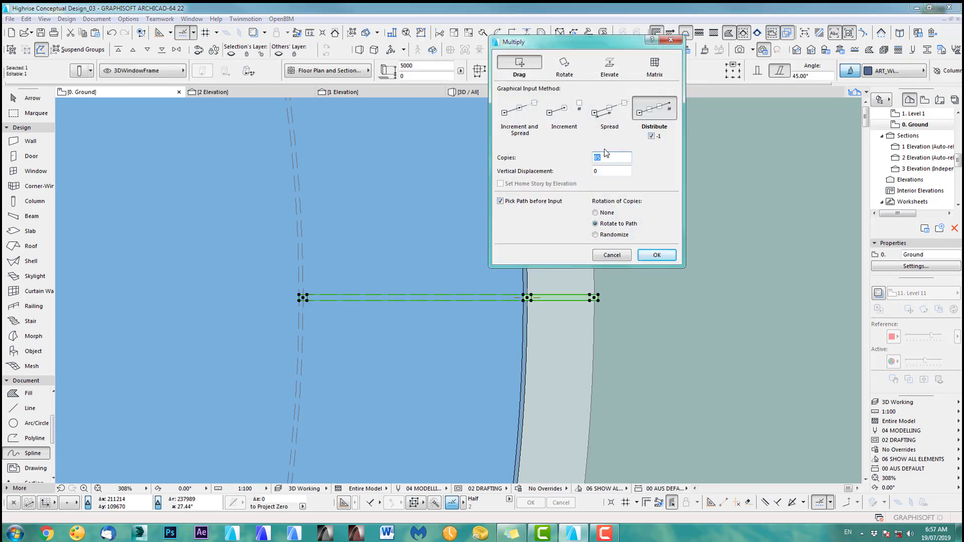
left_click(657, 255)
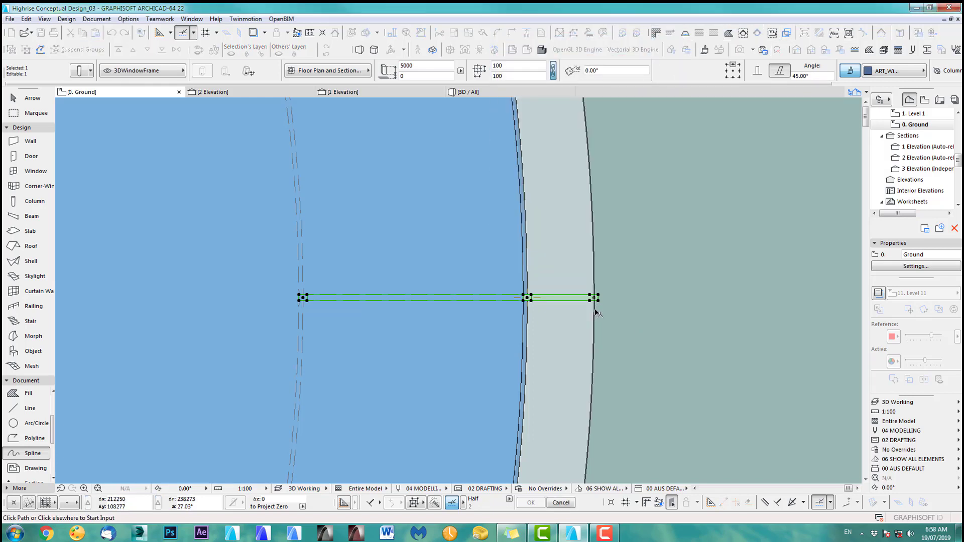
left_click(595, 313)
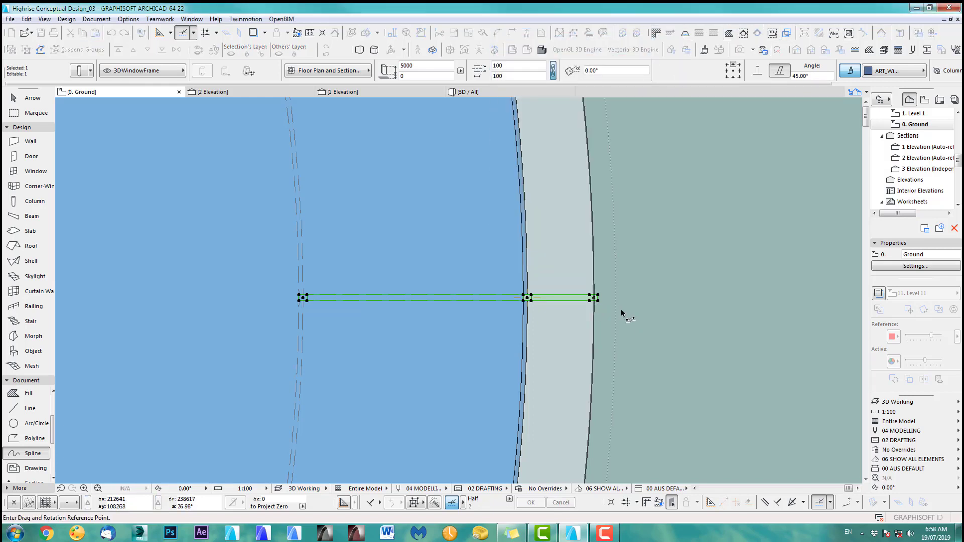
left_click(596, 299)
scroll(595, 281, "down", 8)
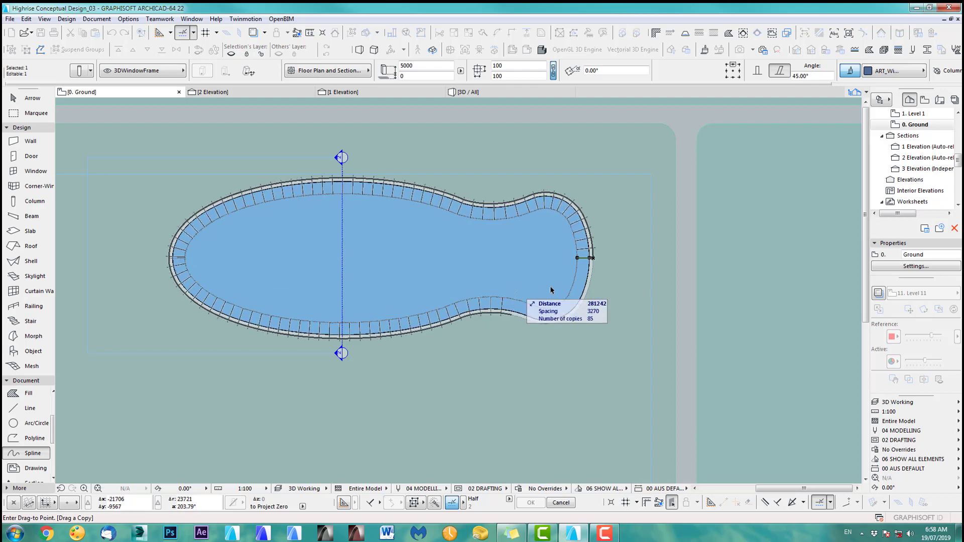
left_click(591, 259)
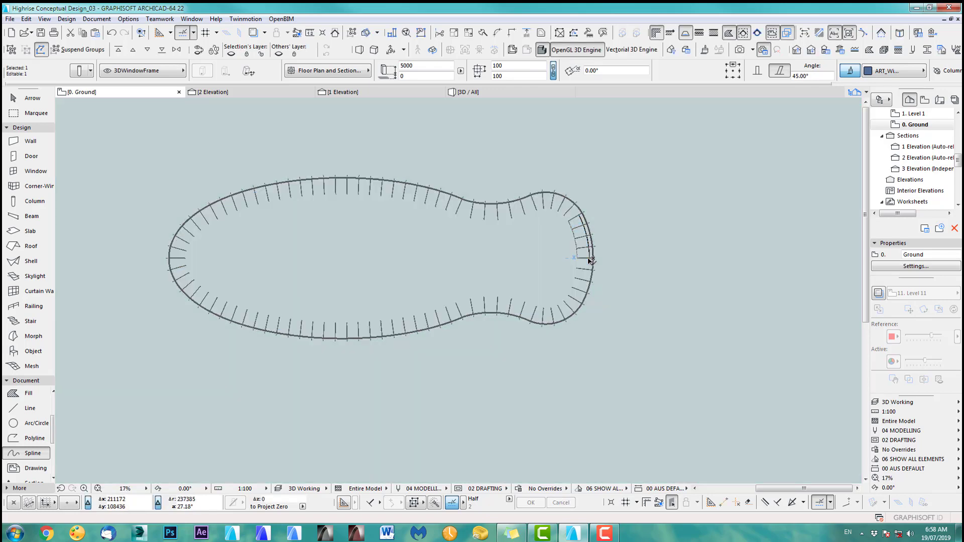
Examine the slanted columns around the base and the whole tower in the 3D view.
key("F3")
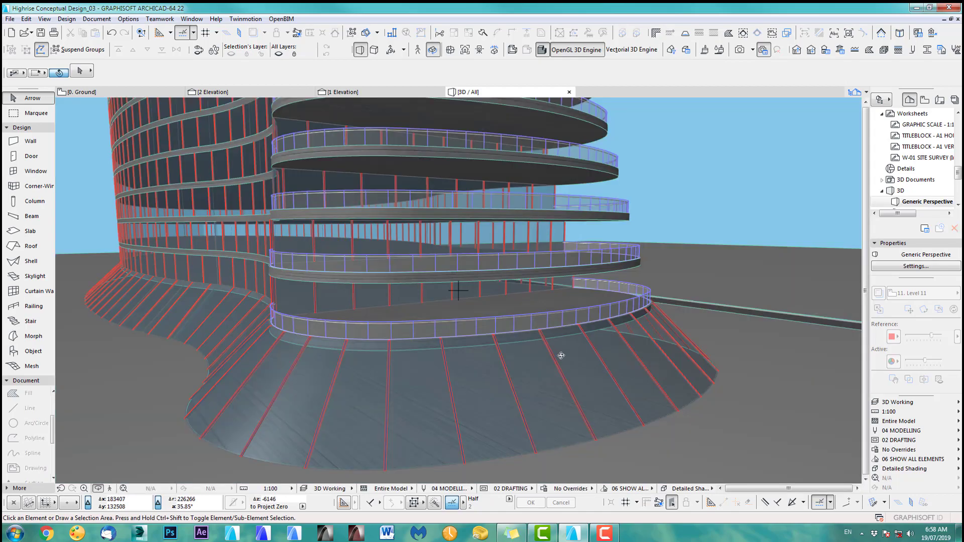
scroll(561, 355, "down", 3)
middle_click_drag(534, 348, 471, 351, "shift")
scroll(533, 340, "down", 3)
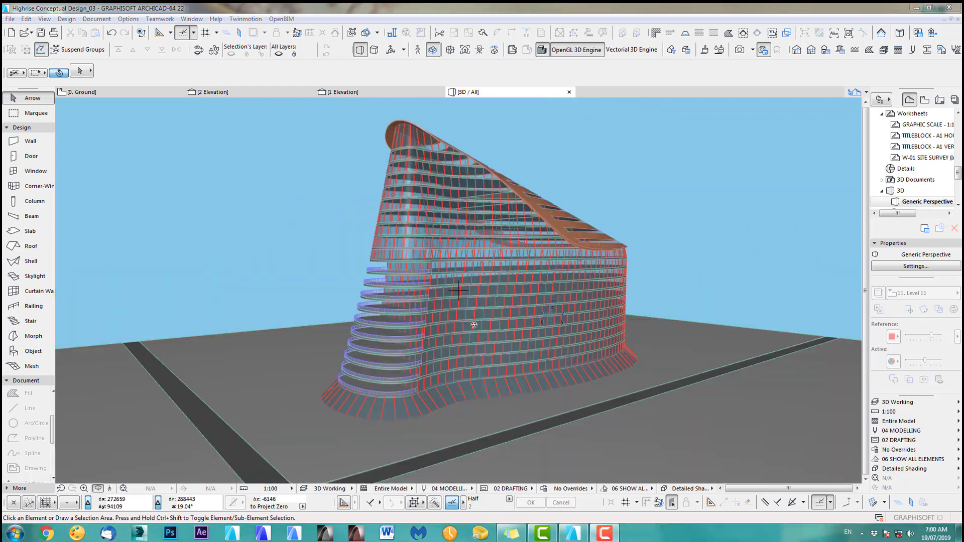
mouse_move(483, 309)
middle_mouse_down("shift")
mouse_move(502, 311)
mouse_move(486, 308)
middle_mouse_up("shift")
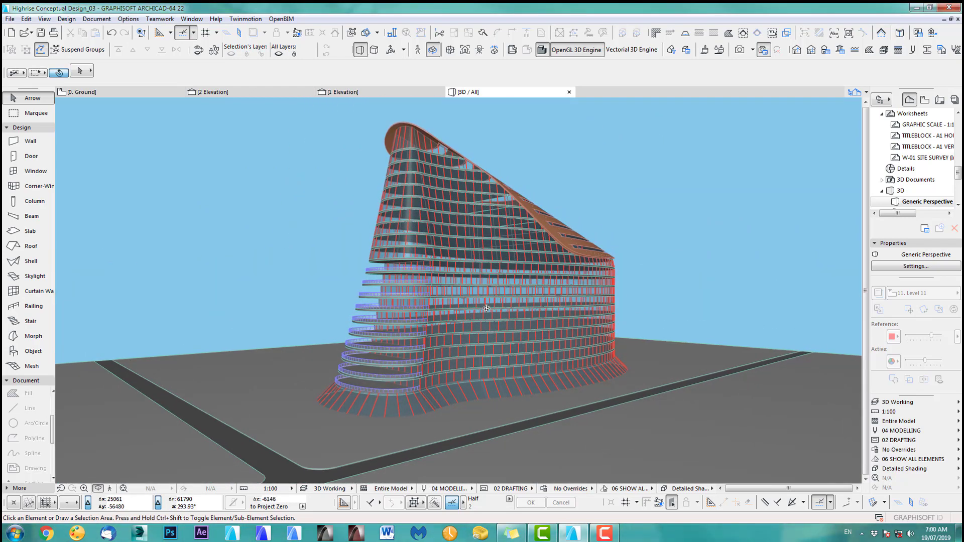